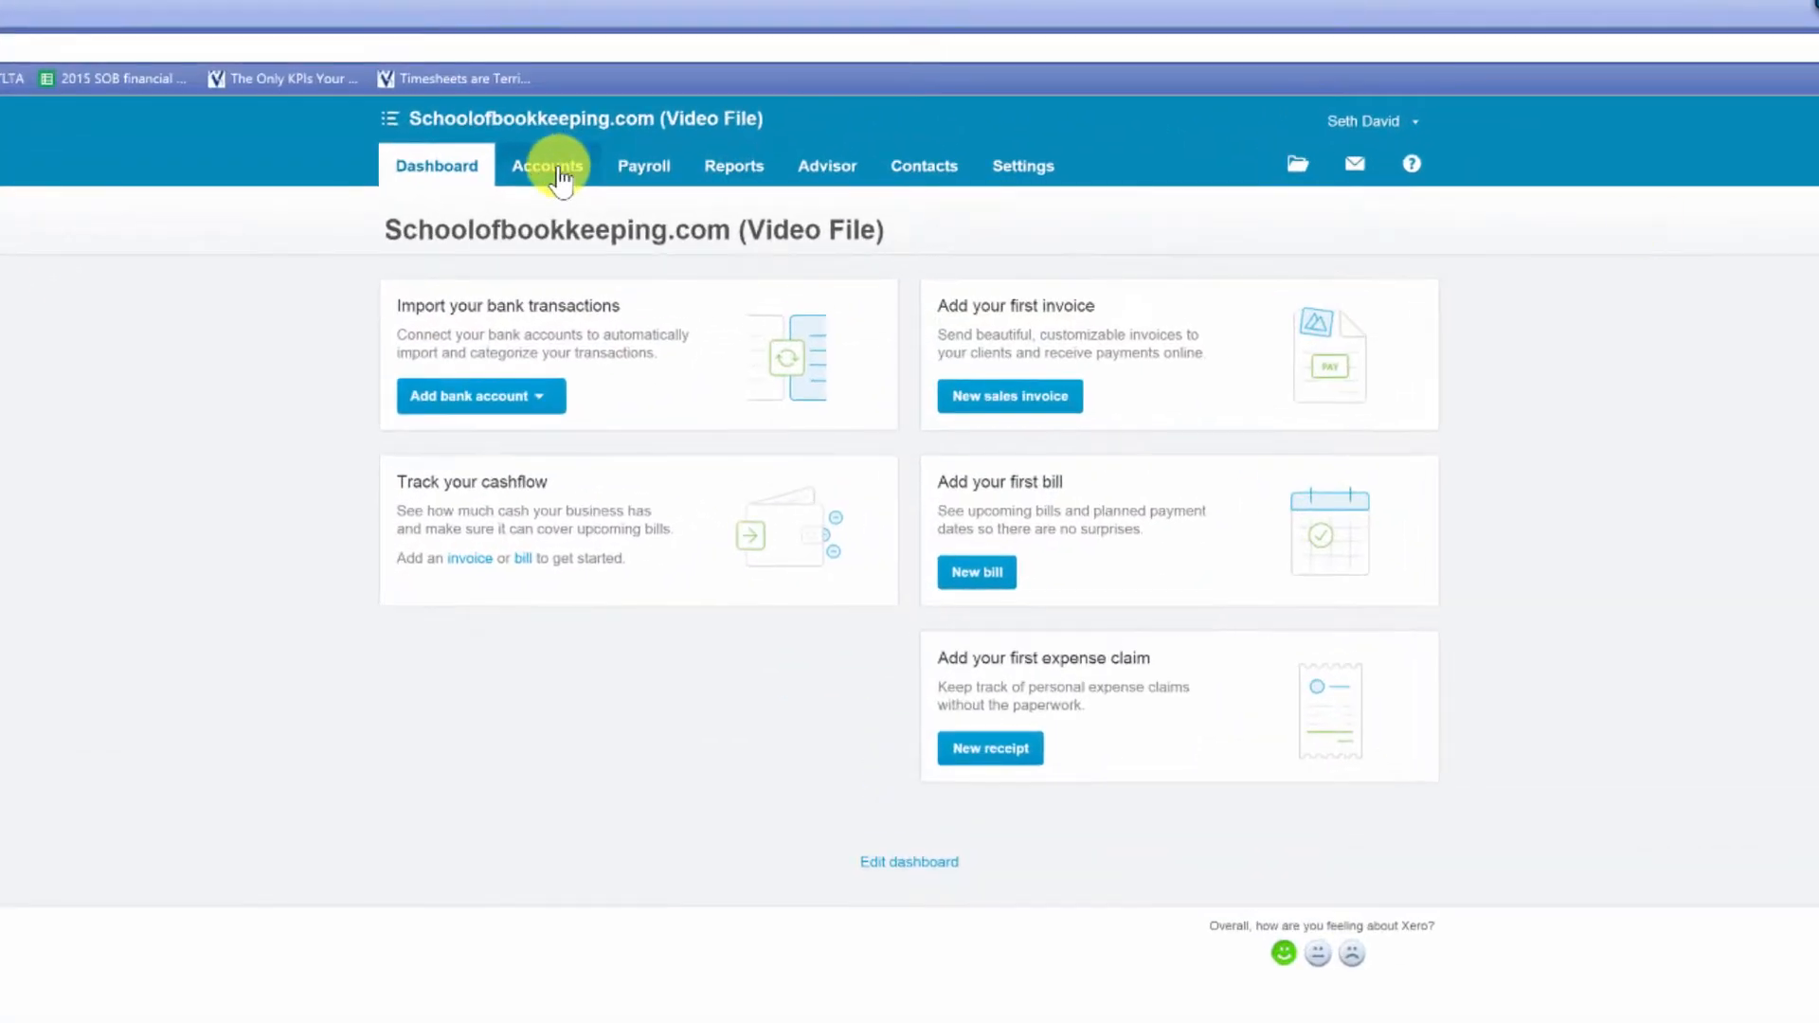
Open the Sales page and check which kinds of new sales documents can be created
{"action": "left_click", "coordinate": [562, 177]}
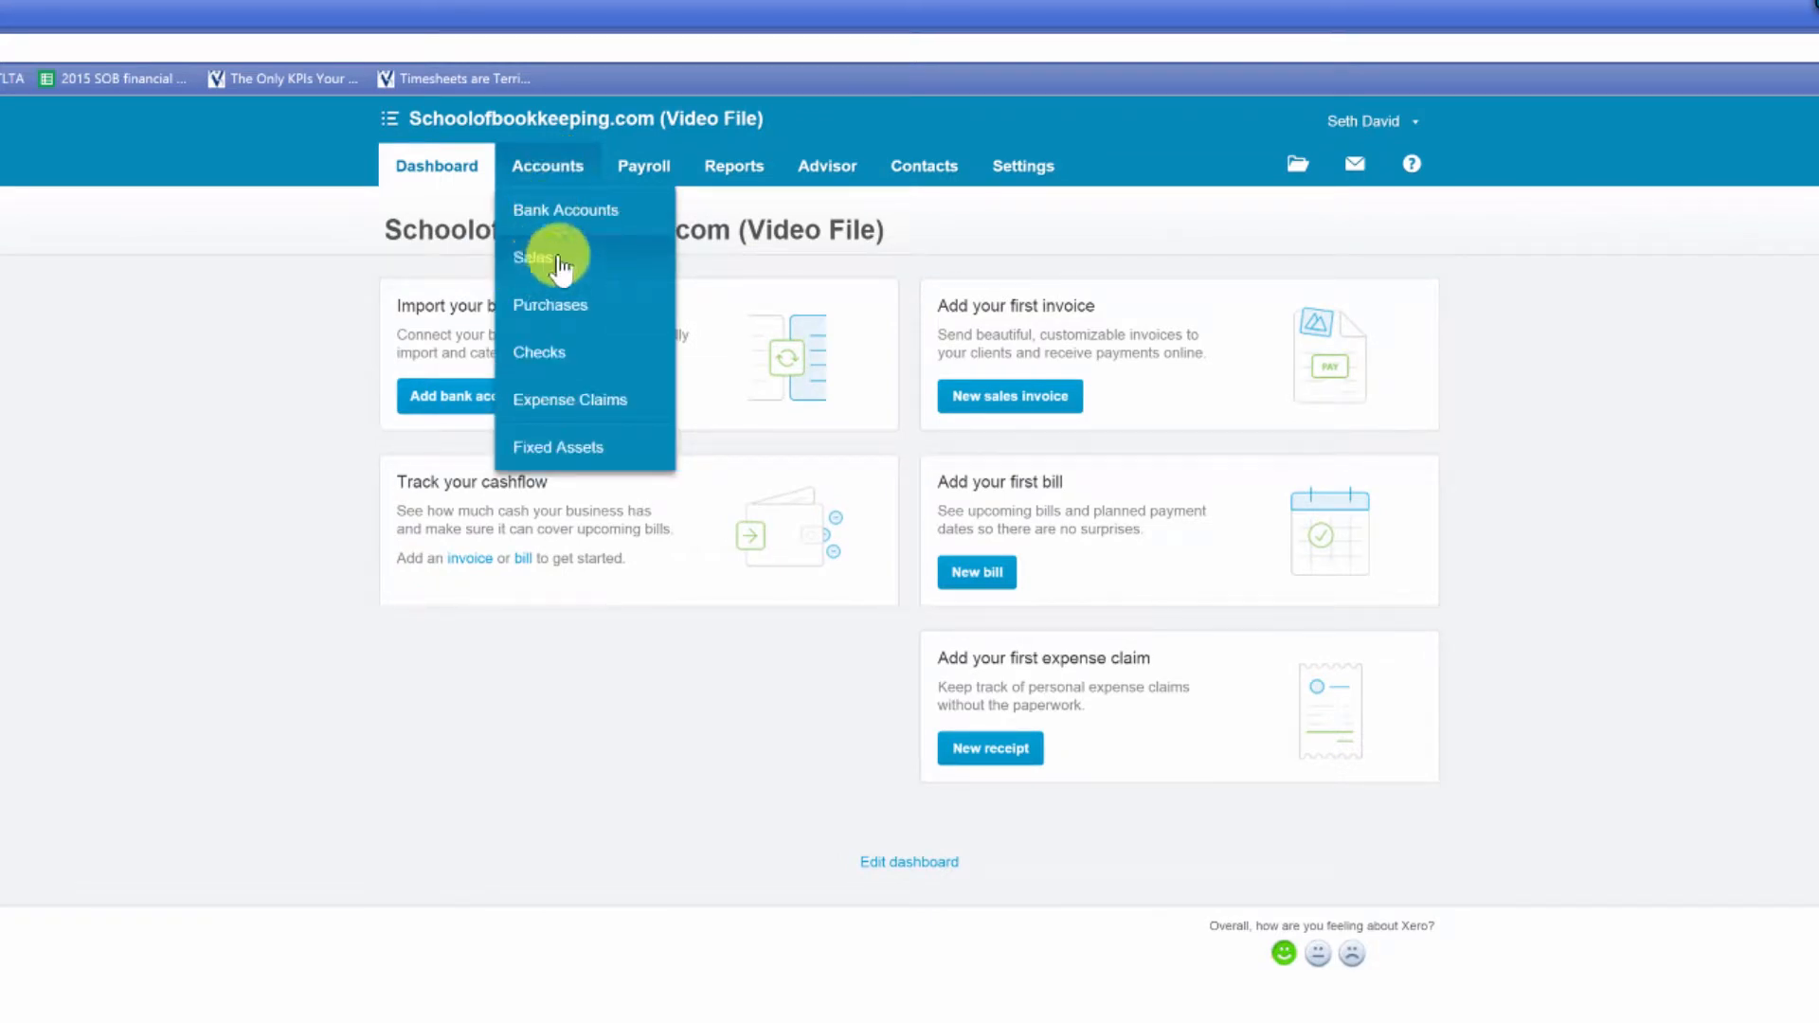
{"action": "left_click", "coordinate": [1619, 357]}
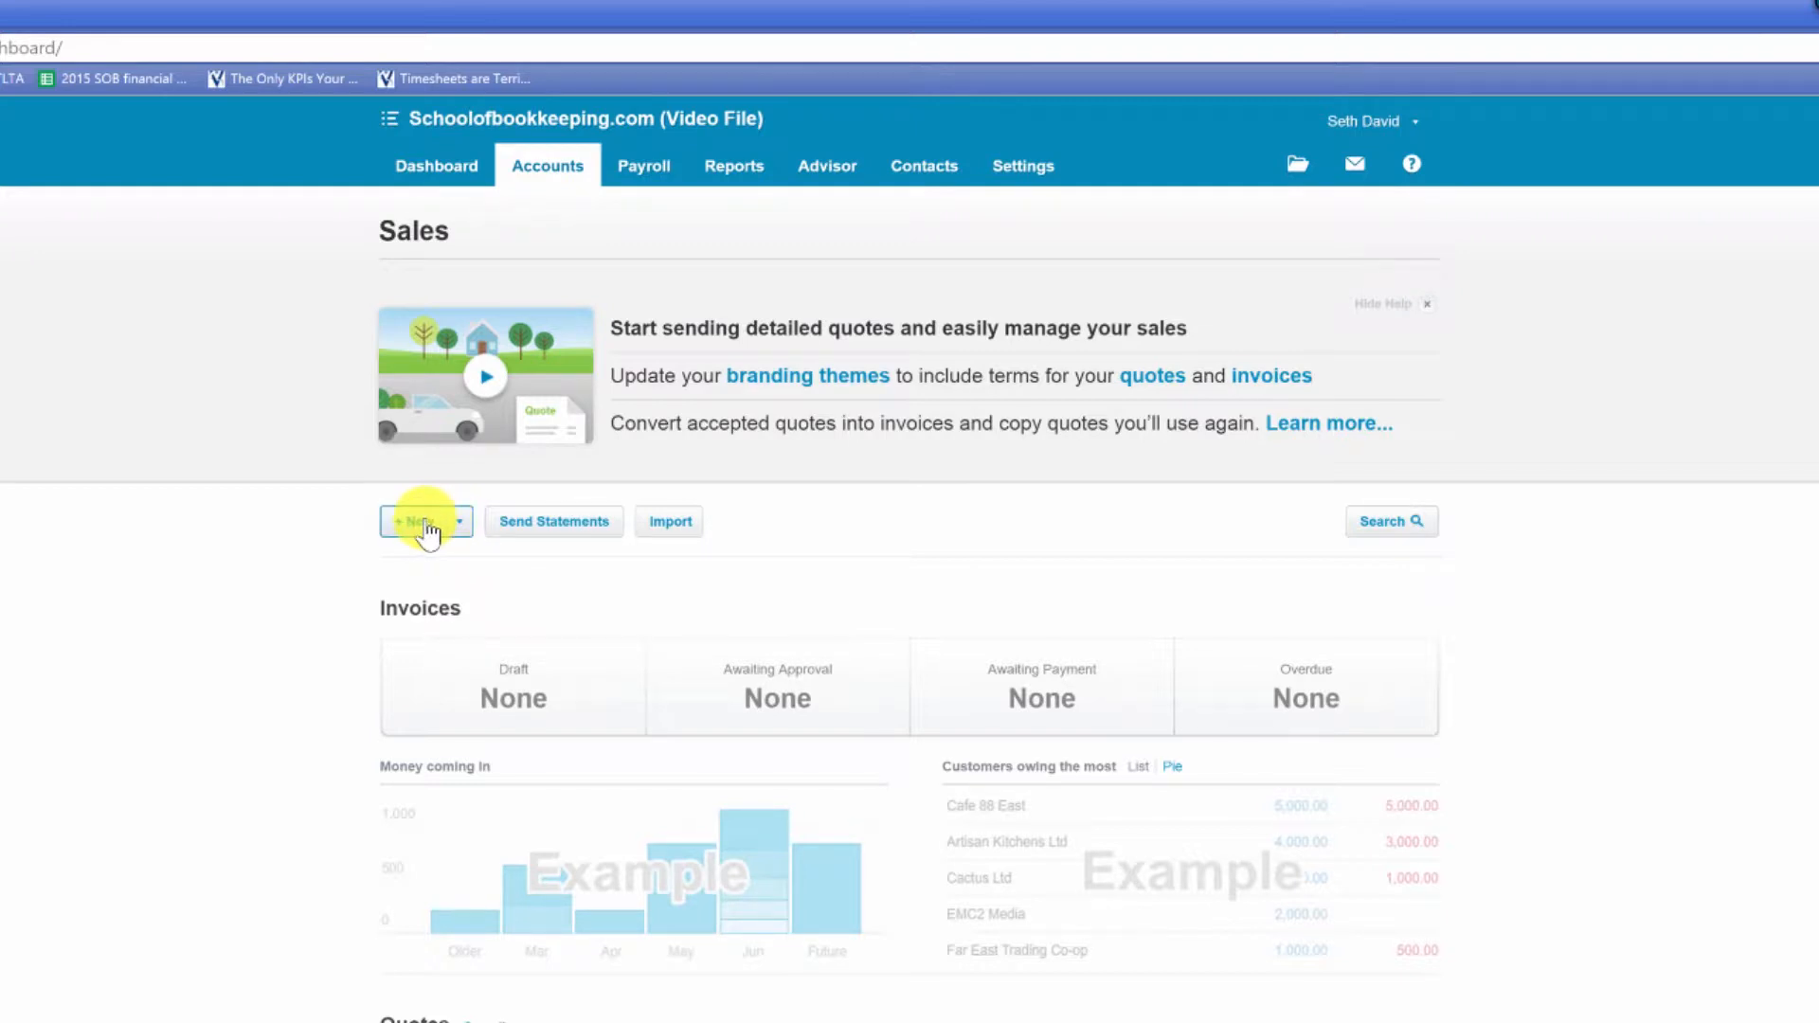
{"action": "left_click", "coordinate": [459, 524]}
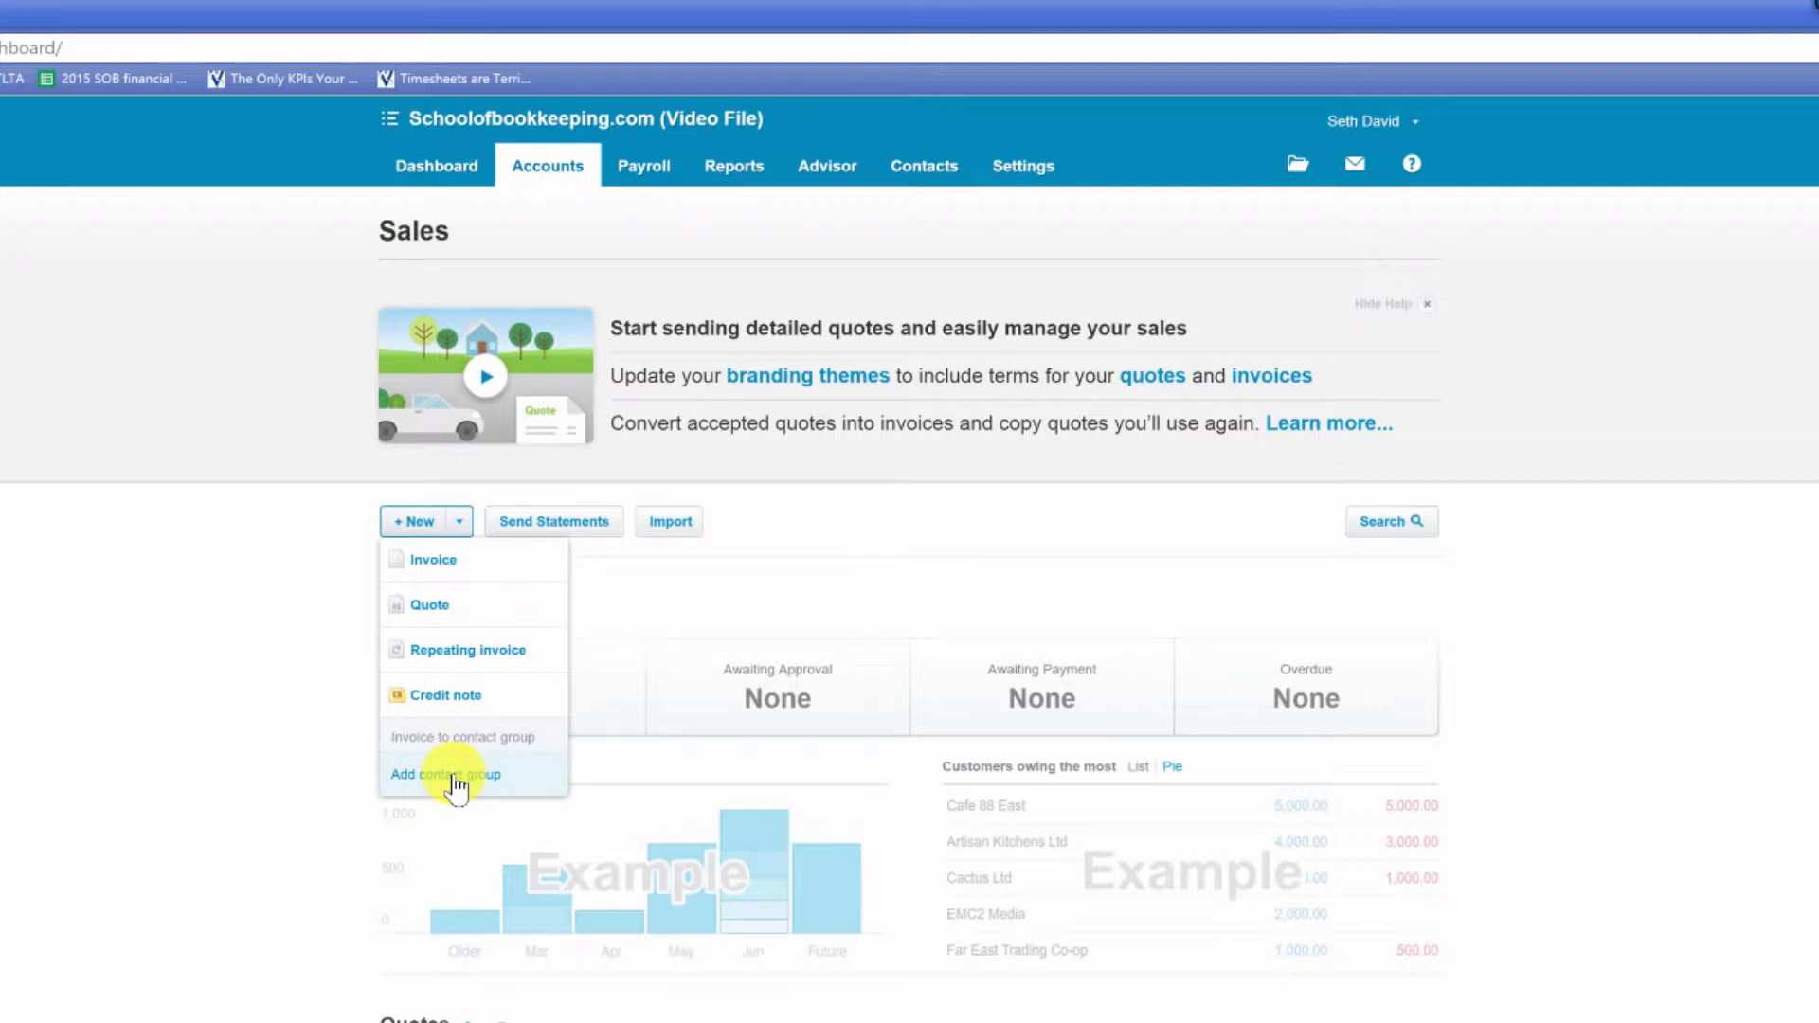
{"action": "left_click", "coordinate": [1202, 844]}
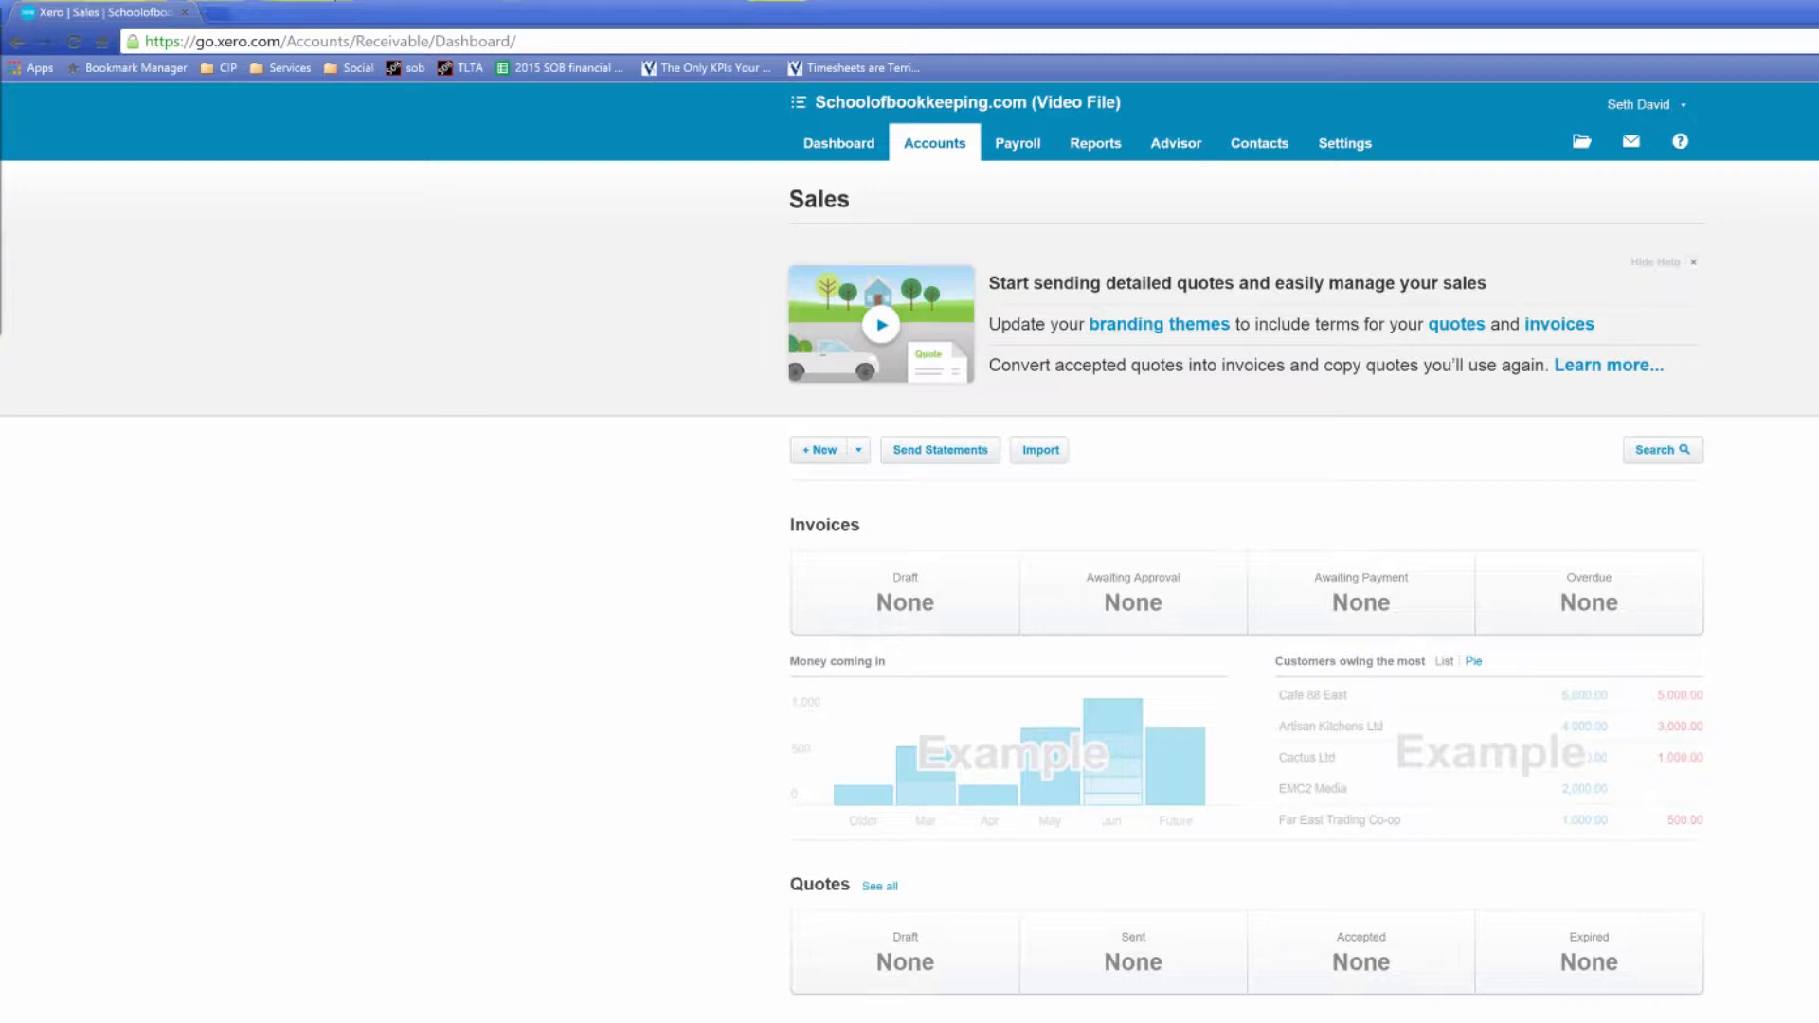
Open the Balance Sheet report in a duplicate of the Sales tab, then float the browser window beside the worksheet's T-accounts and lengthen it
{"action": "key", "text": "d"}
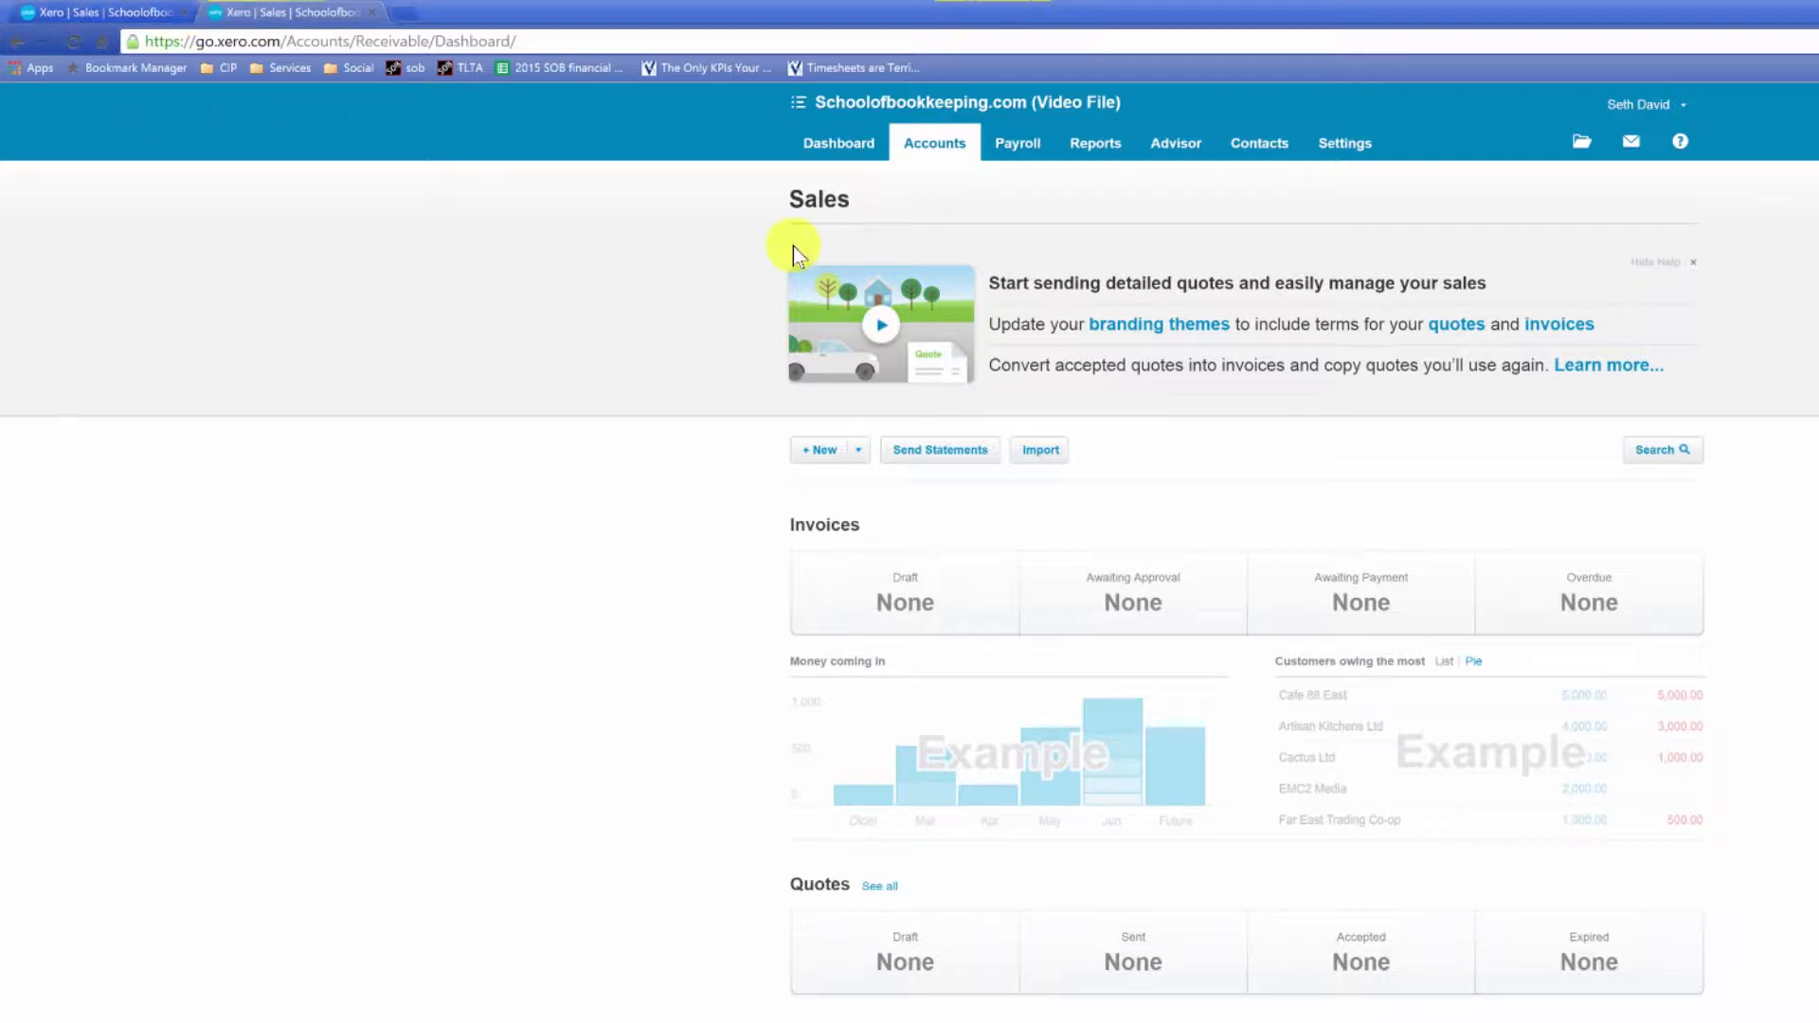
{"action": "left_click", "coordinate": [1091, 144]}
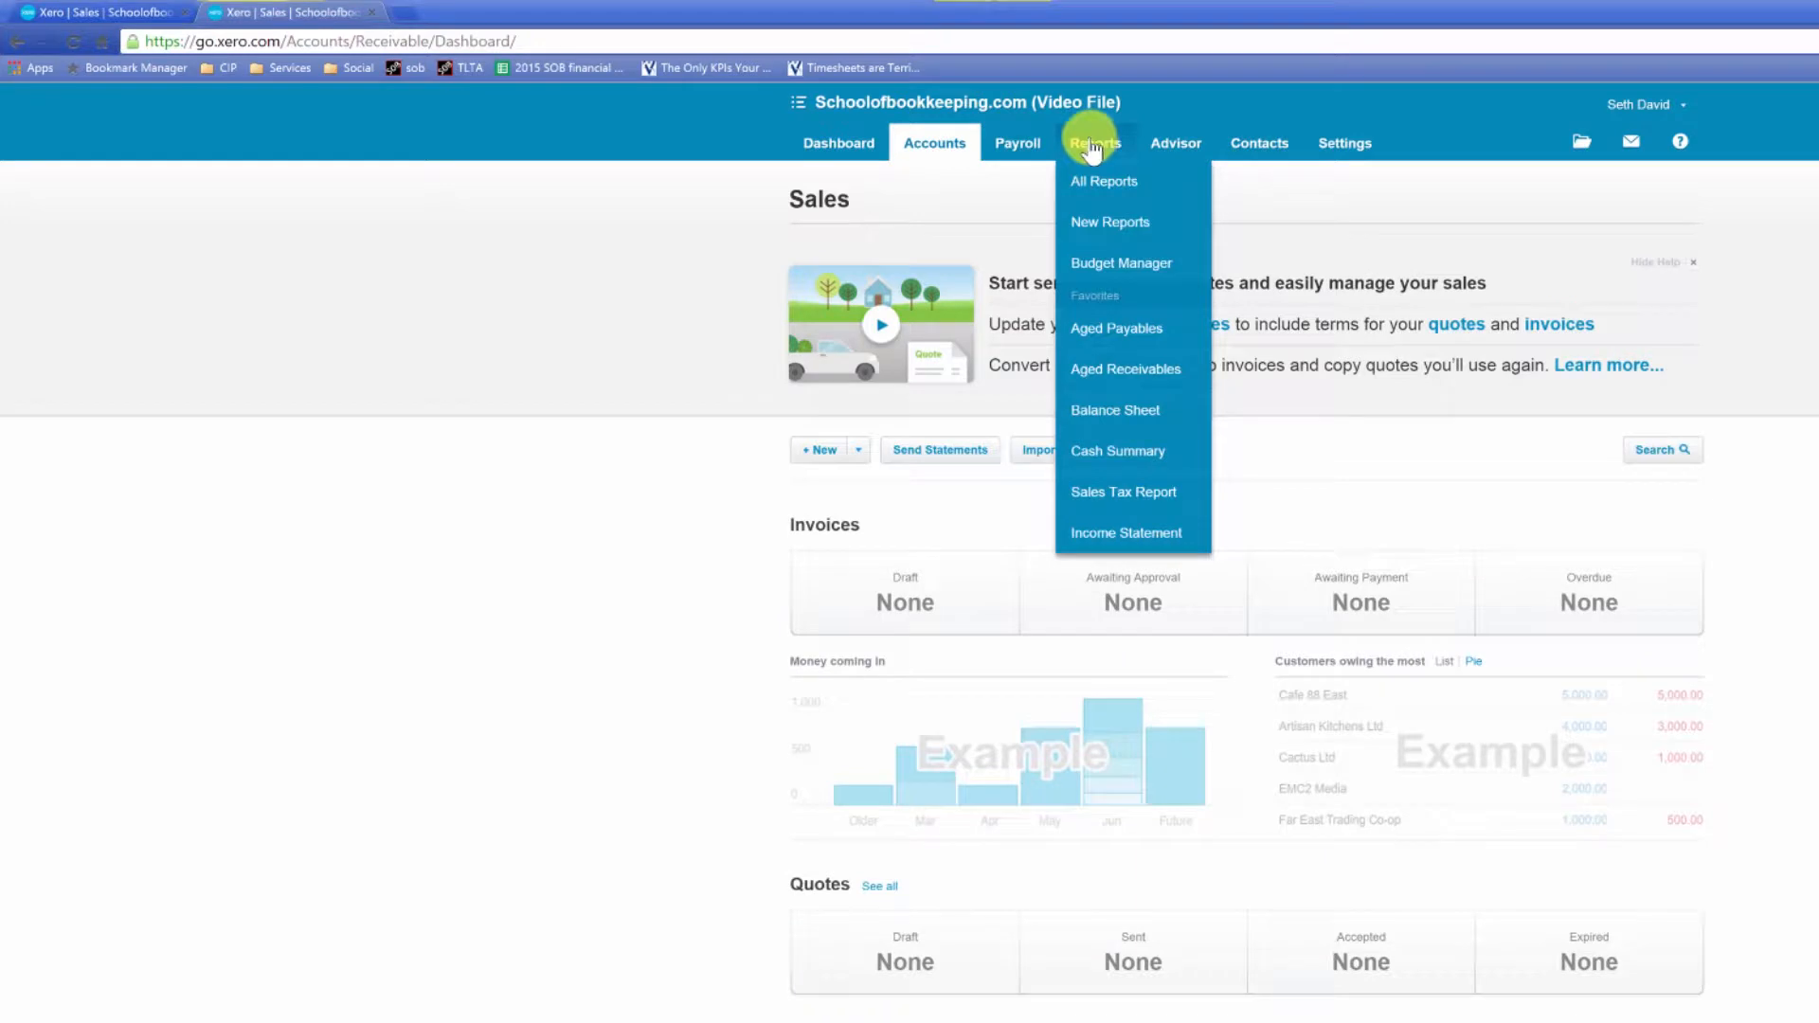
{"action": "left_click", "coordinate": [1108, 410]}
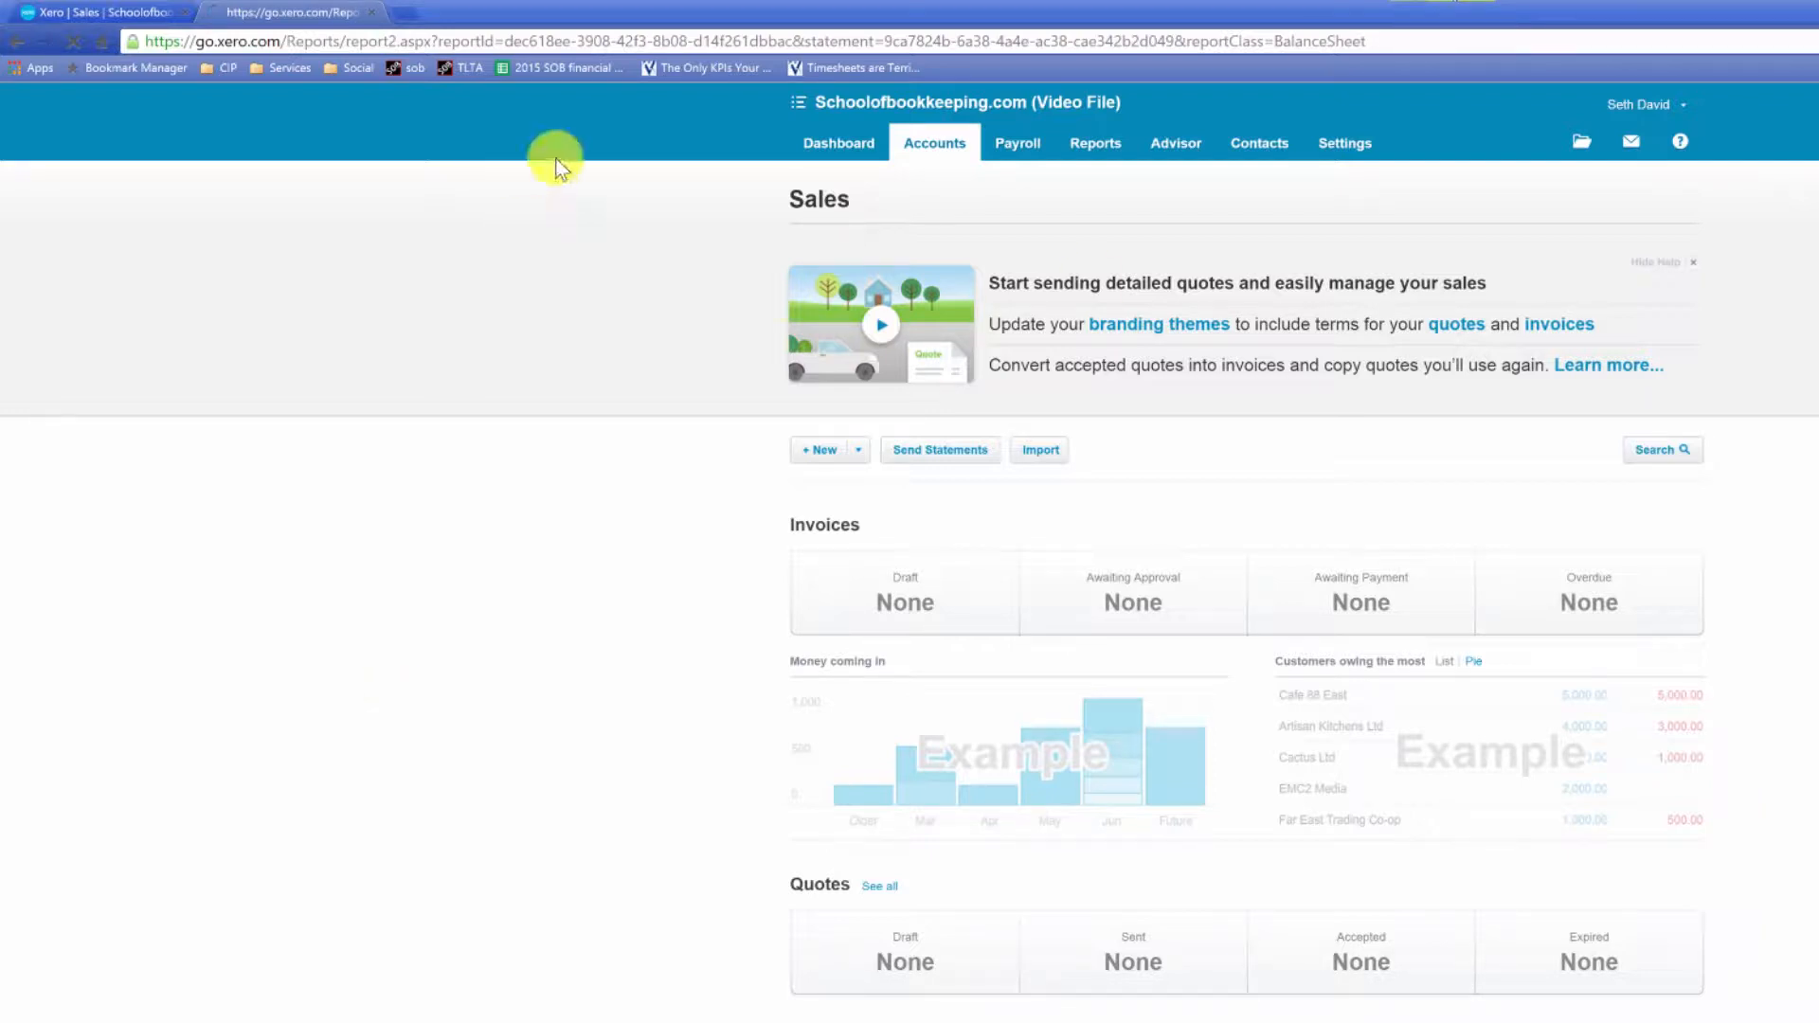
{"action": "left_click_drag", "start_coordinate": [1575, 8], "coordinate": [1618, 76]}
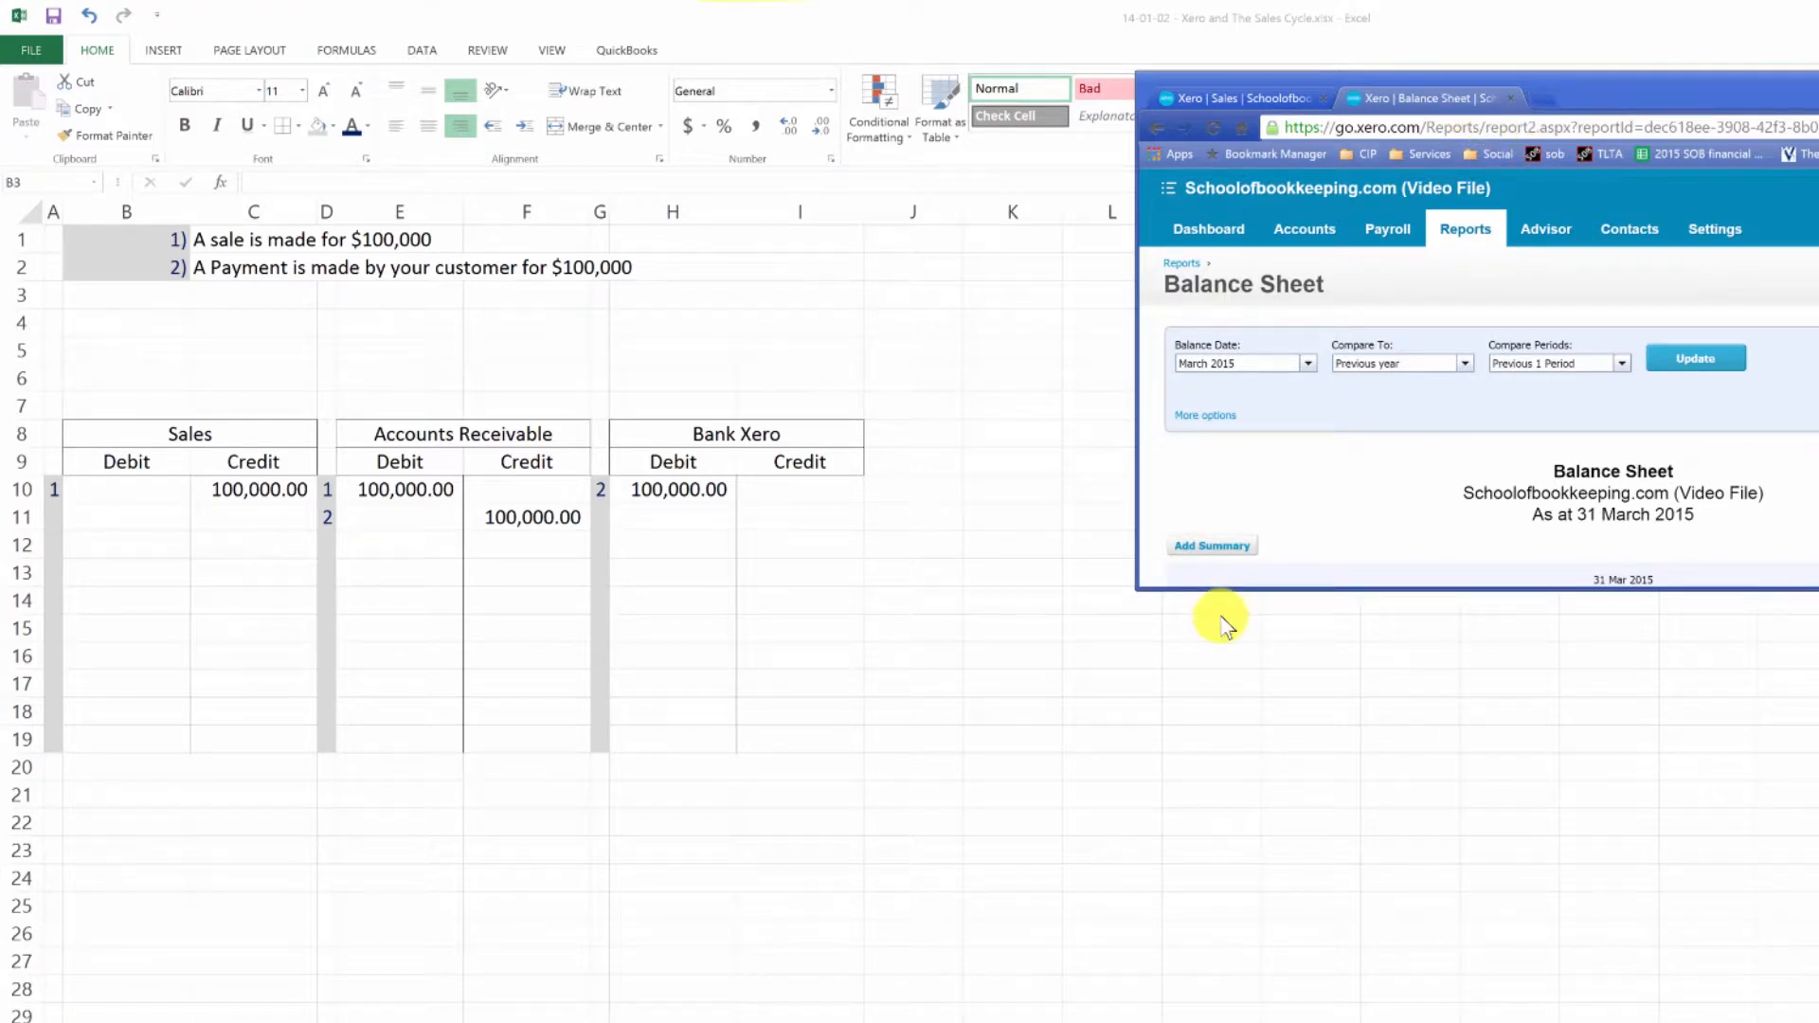
{"action": "left_click_drag", "start_coordinate": [1279, 589], "coordinate": [1289, 938]}
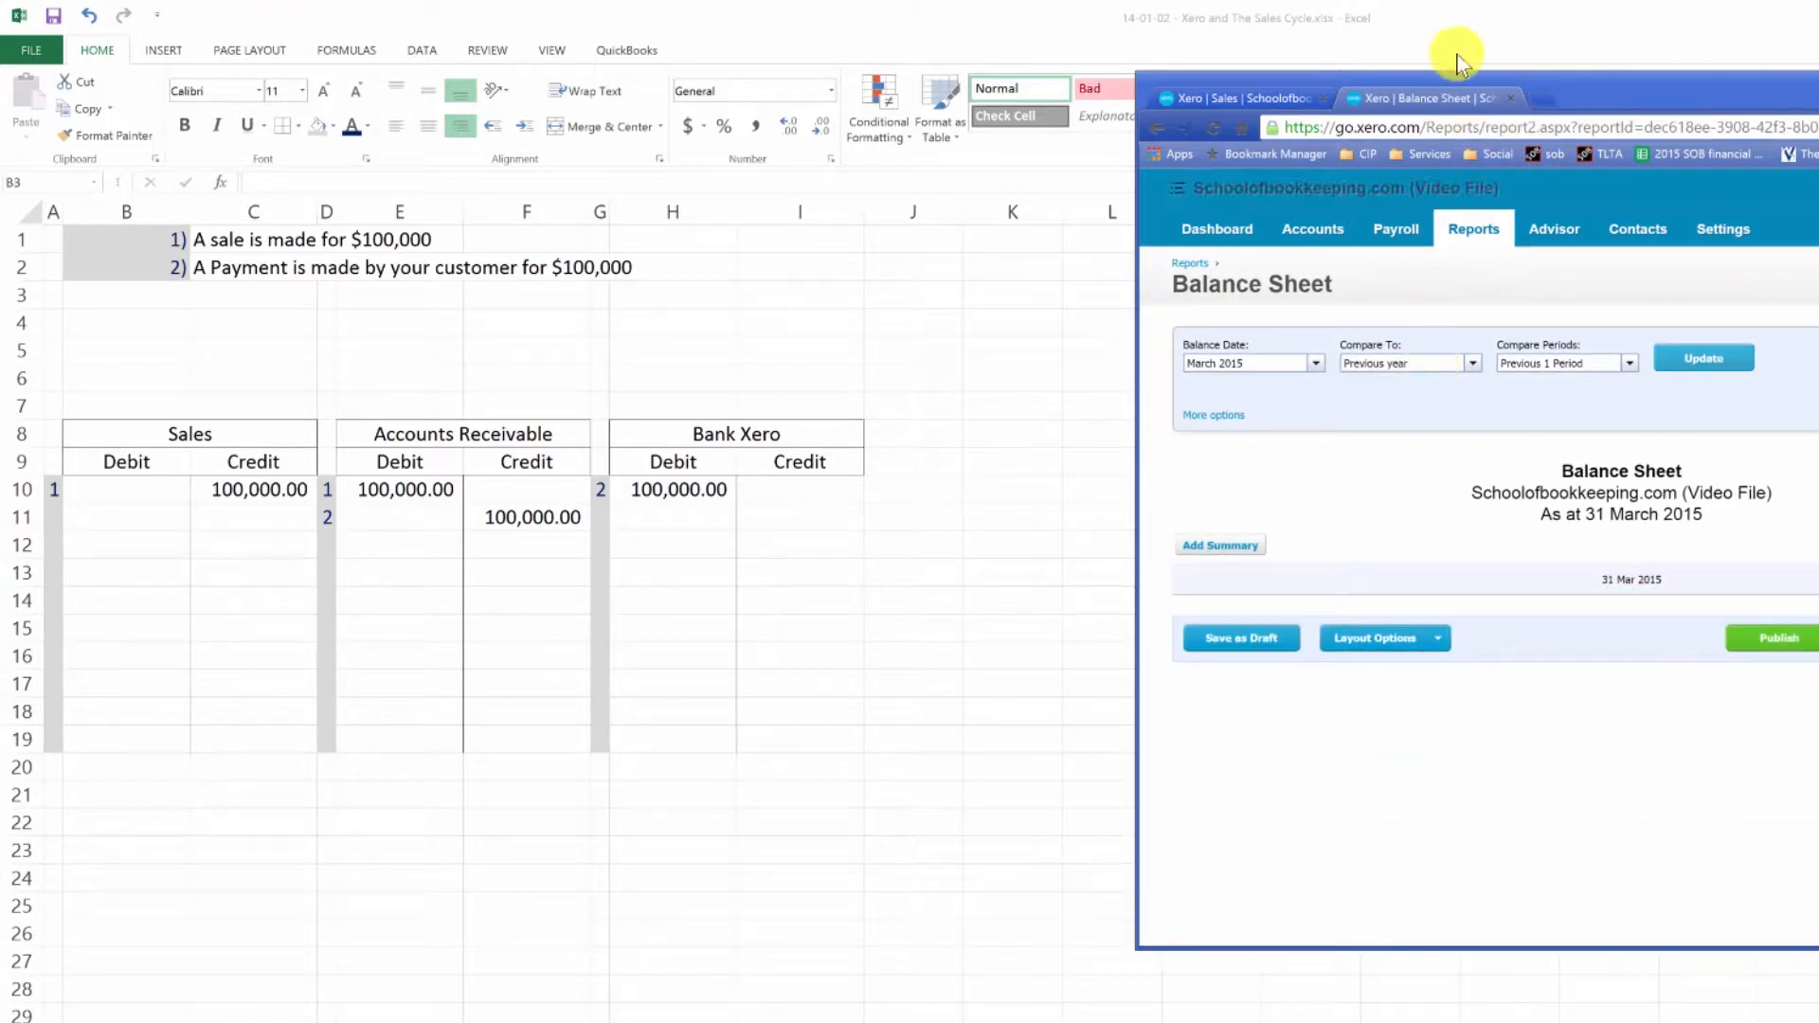
Duplicate the Balance Sheet browser tab and open the Income Statement report in the copy
{"action": "right_click", "coordinate": [1424, 103]}
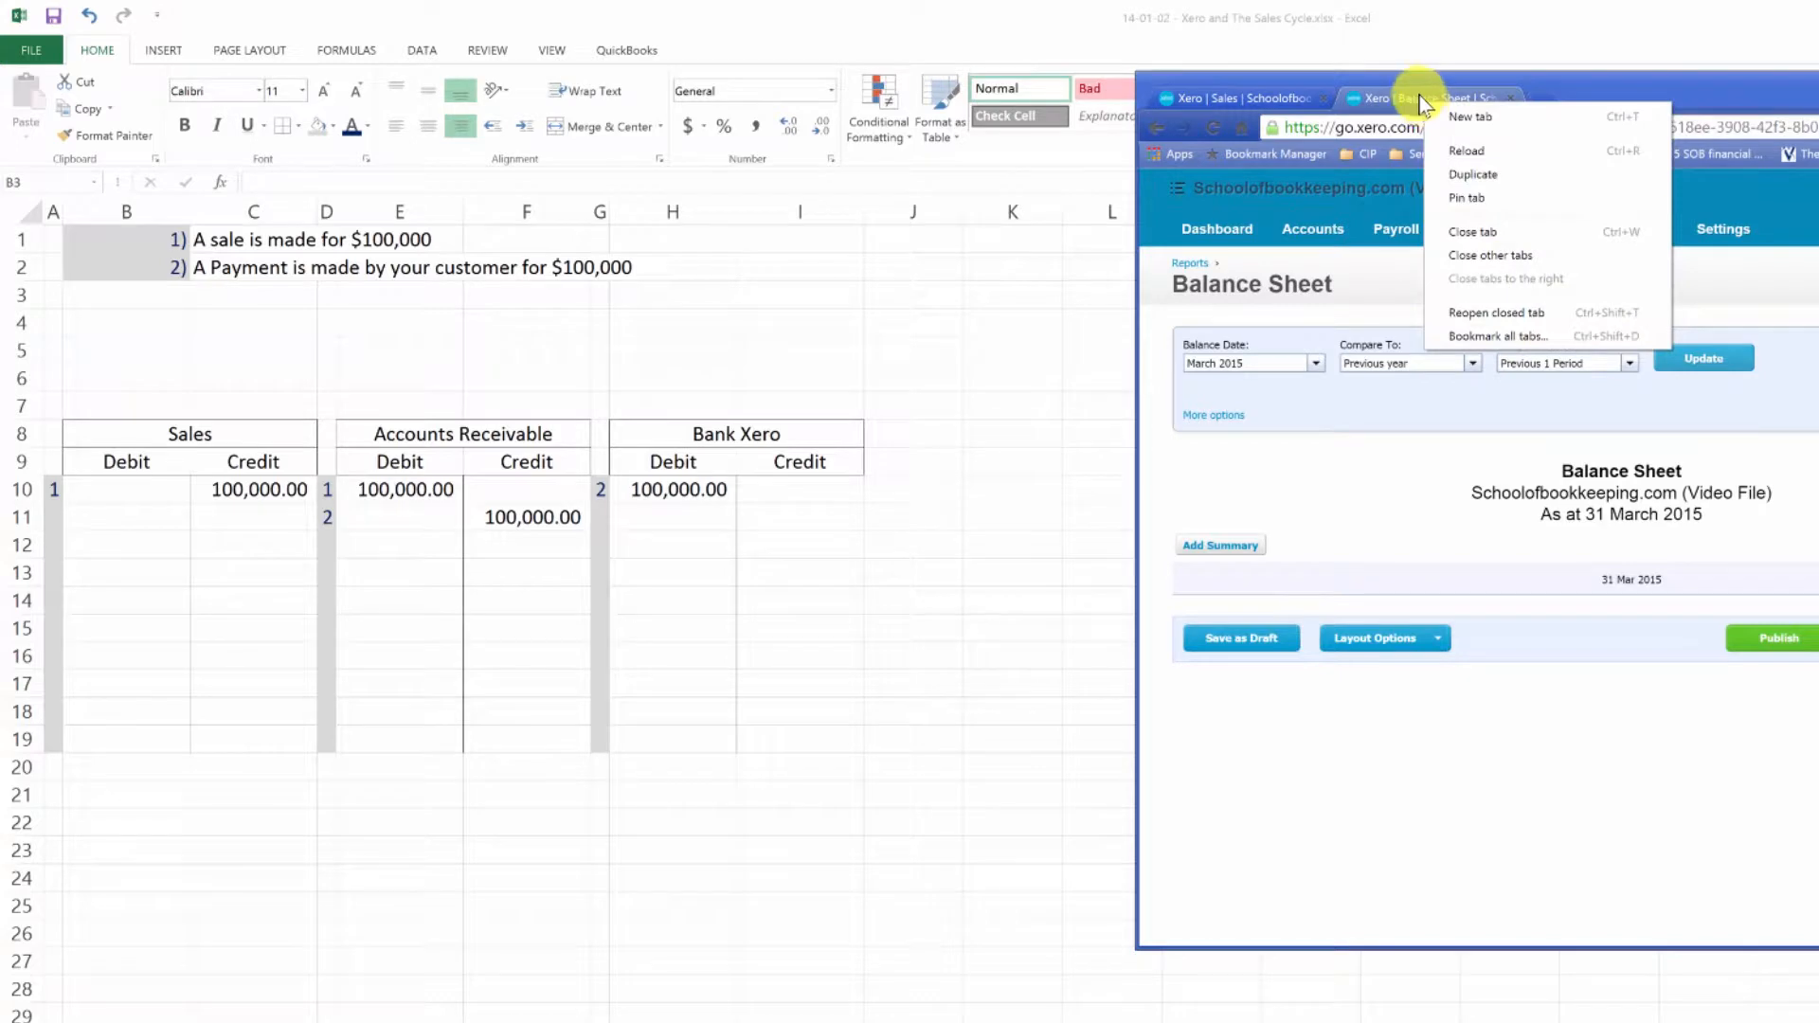
{"action": "left_click", "coordinate": [1470, 175]}
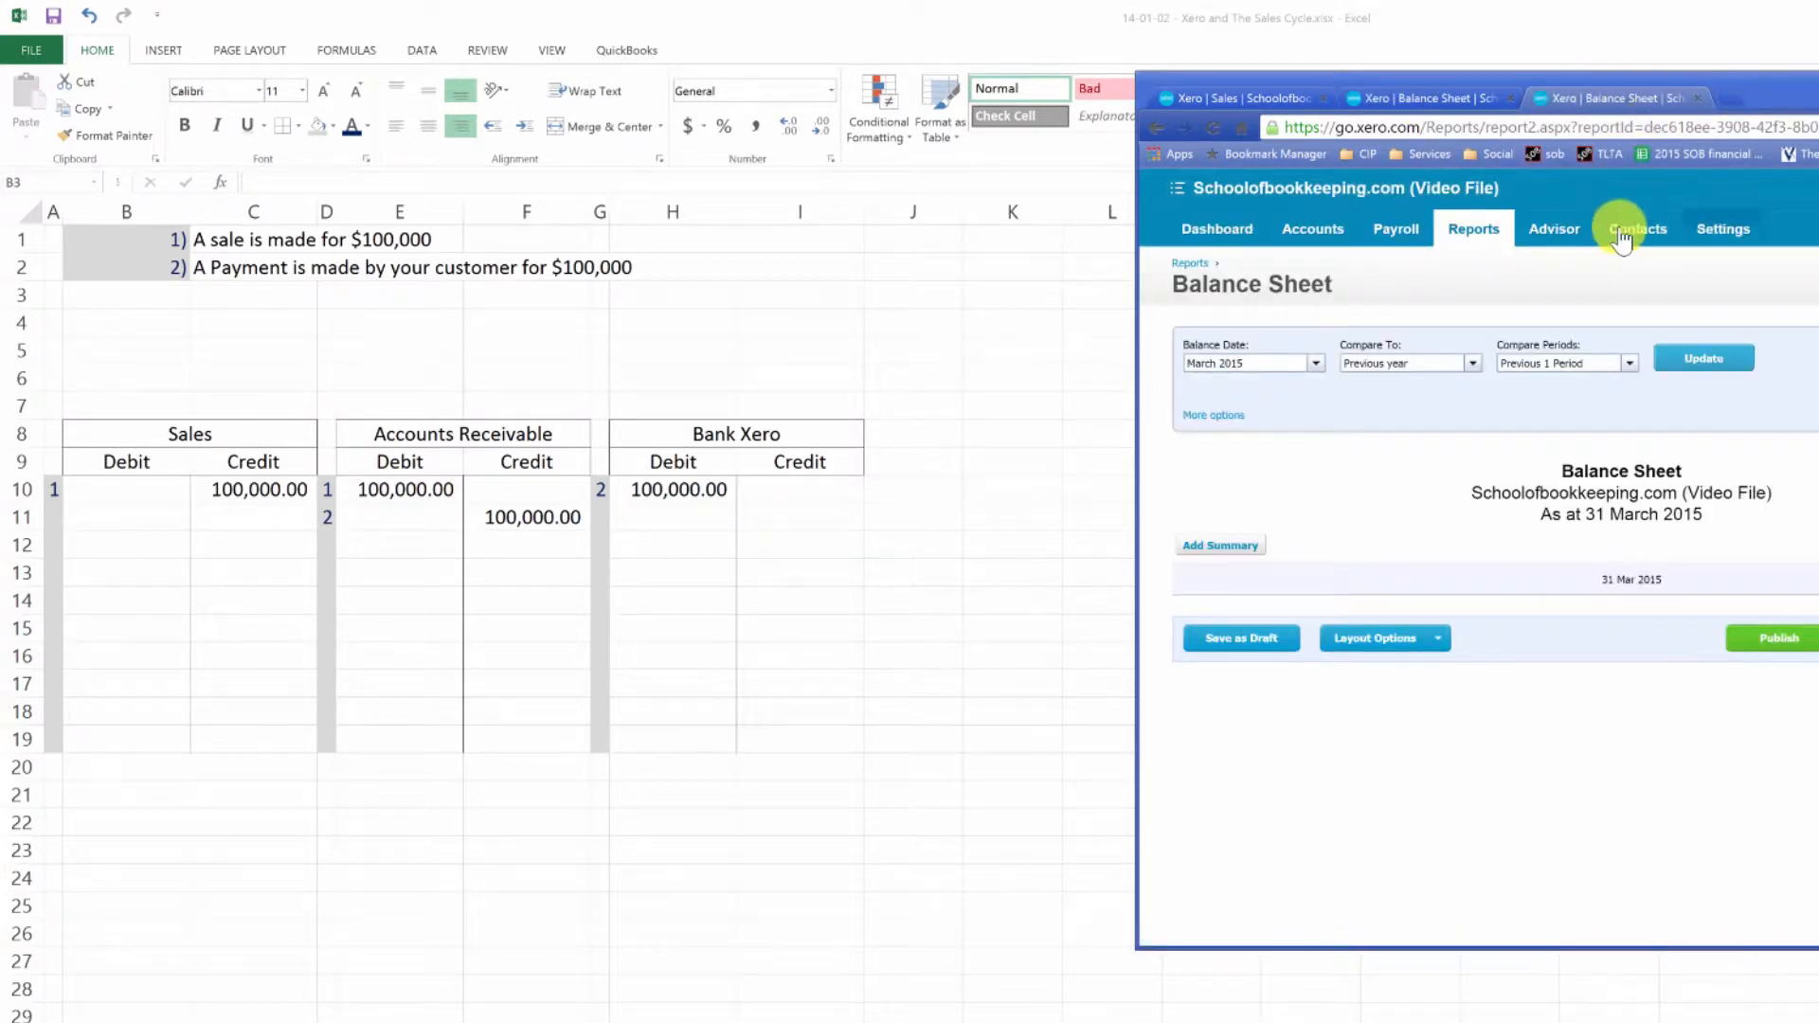
{"action": "left_click", "coordinate": [1473, 229]}
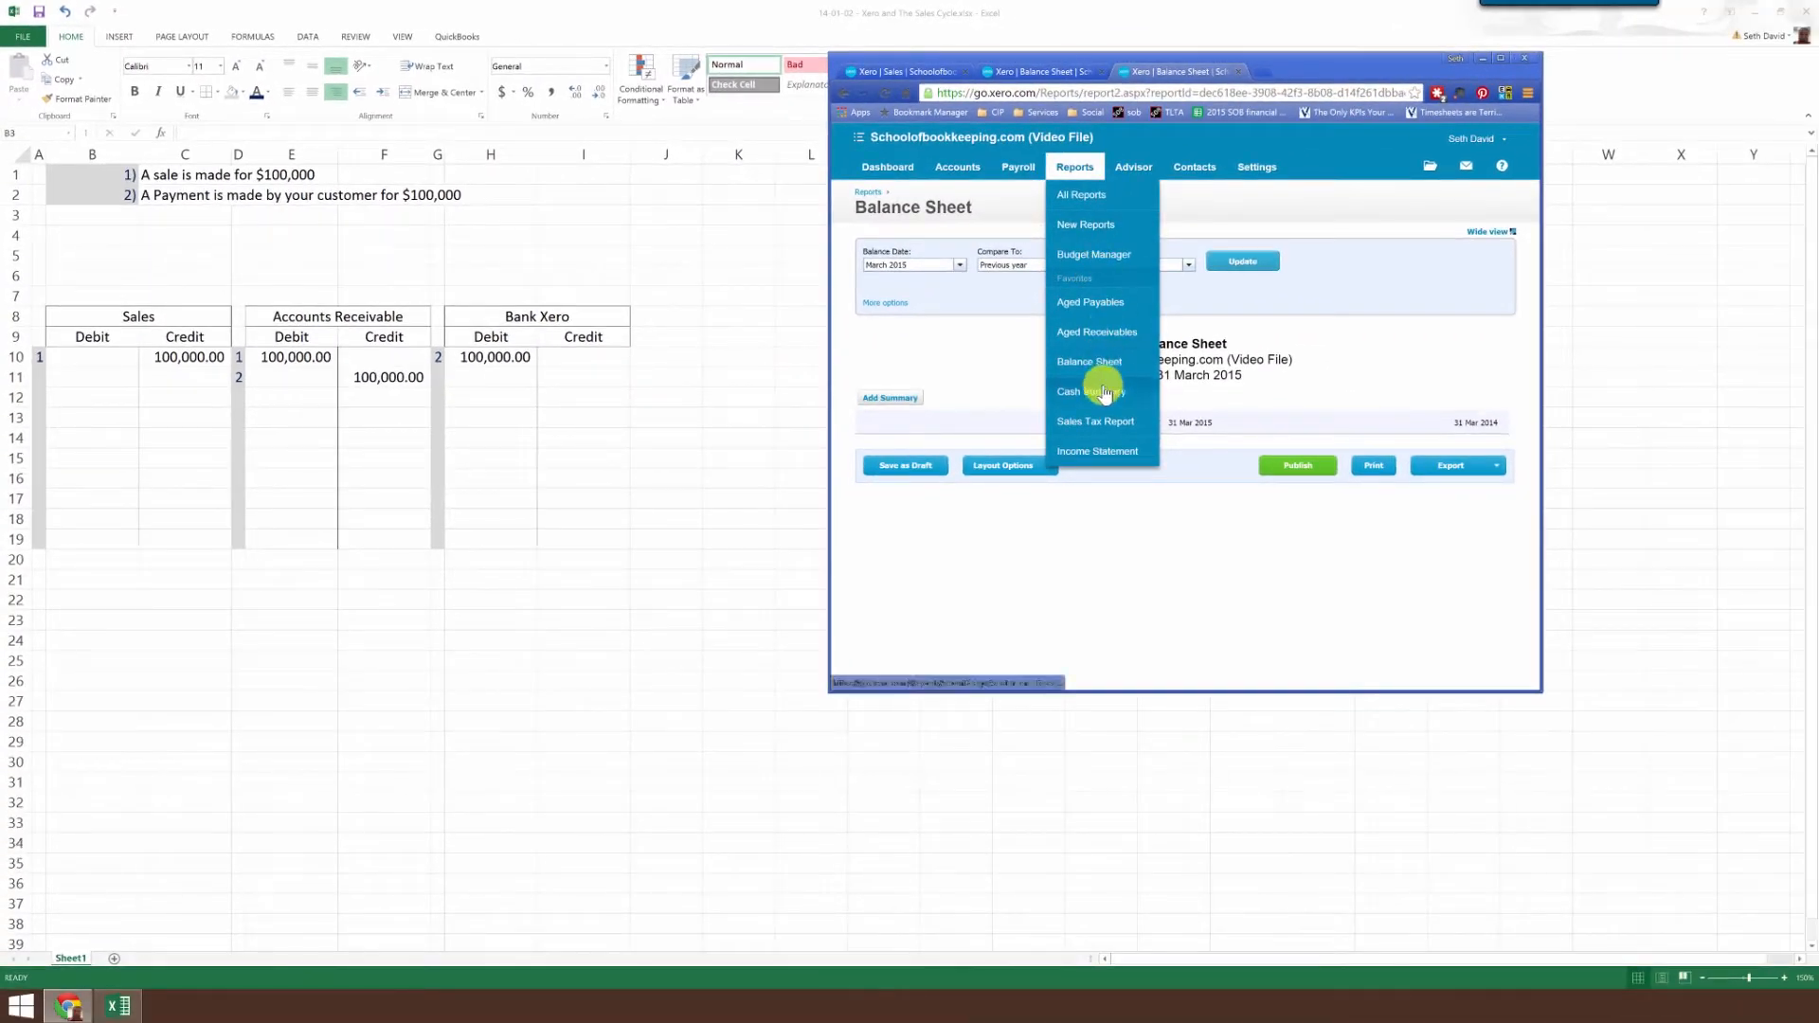
{"action": "left_click", "coordinate": [1101, 454]}
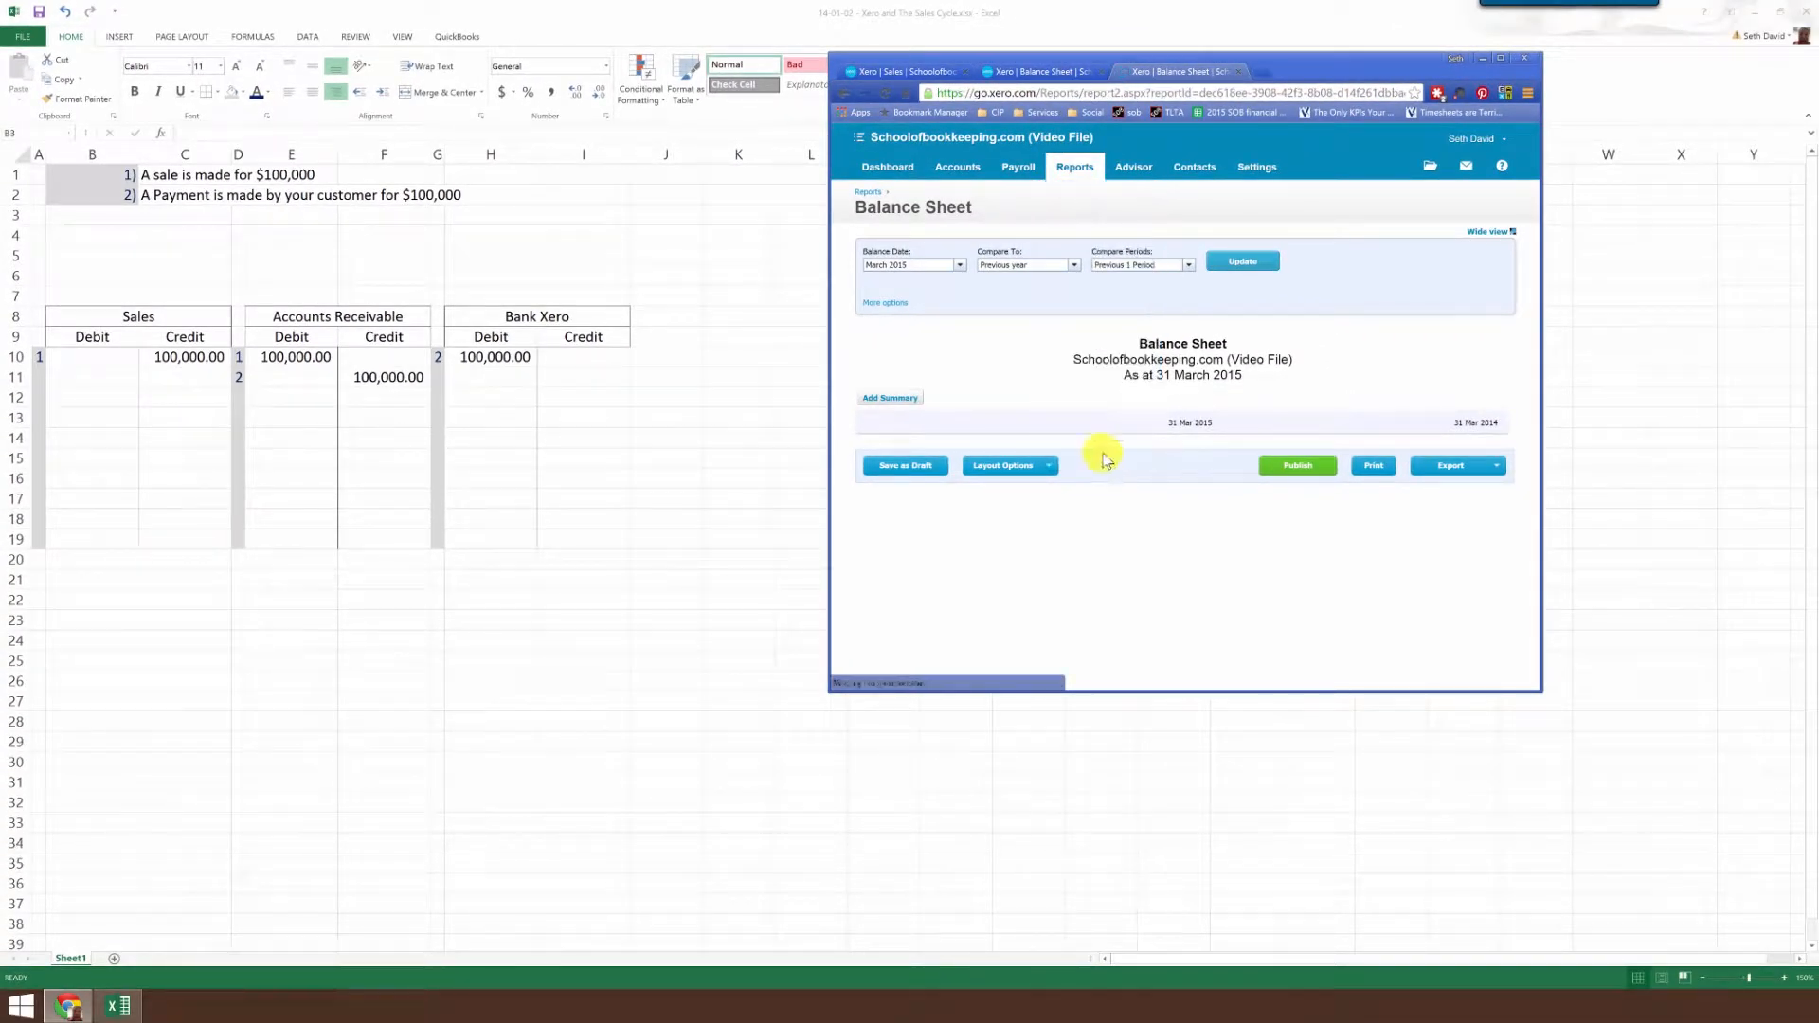
Maximize the browser window and update the Income Statement to show the date range Jan 1, 2015 to Mar 31, 2015
{"action": "left_click", "coordinate": [1042, 71]}
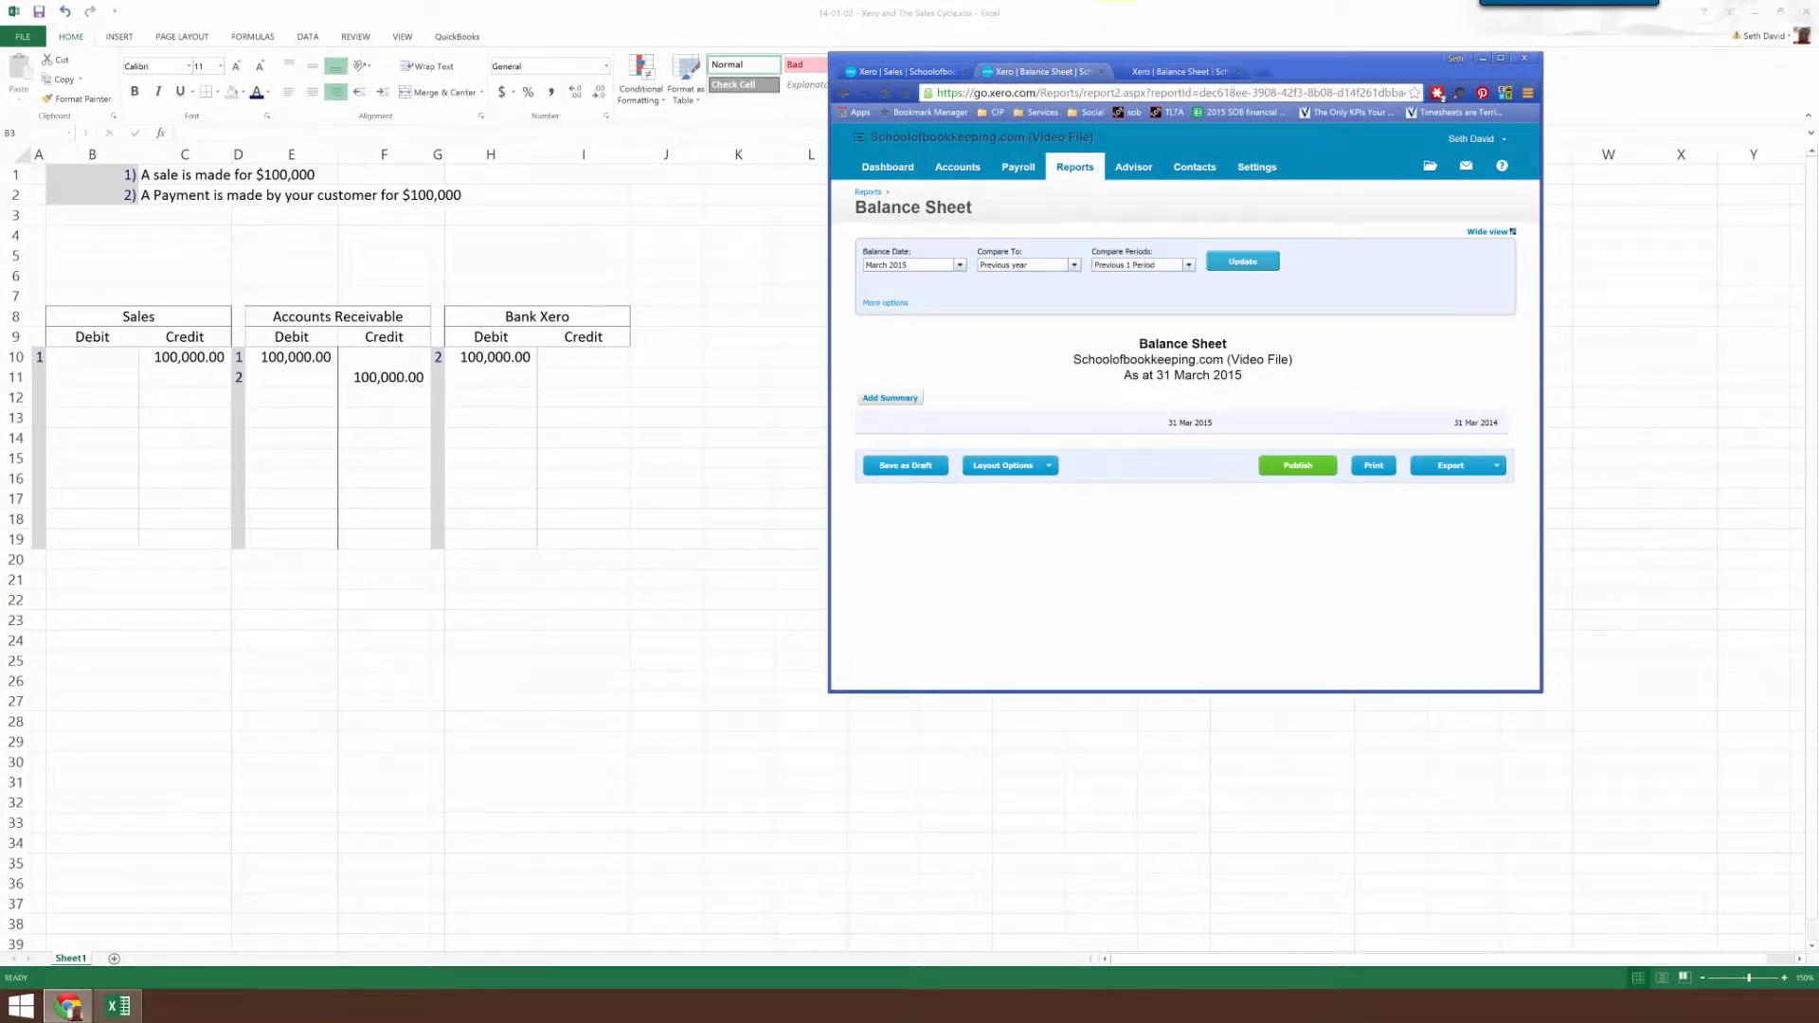
{"action": "double_click", "coordinate": [1306, 71]}
{"action": "key", "text": "ctrl+Tab"}
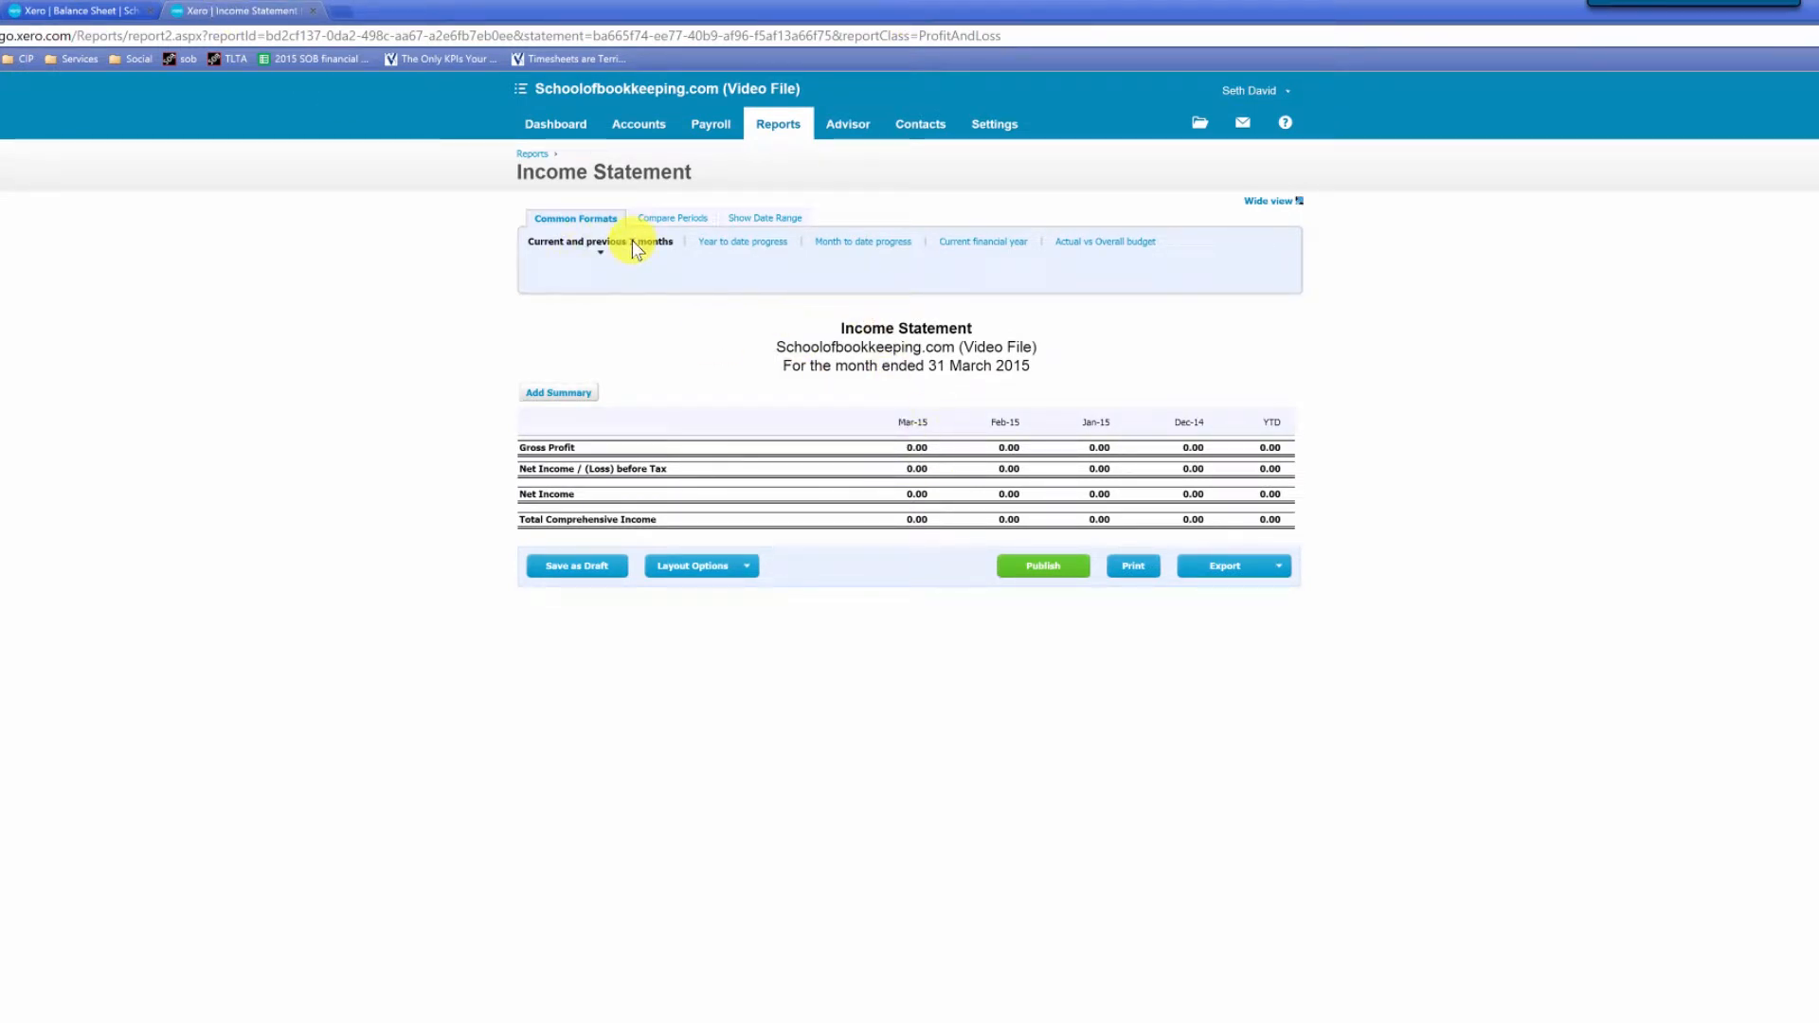
{"action": "left_click", "coordinate": [675, 218]}
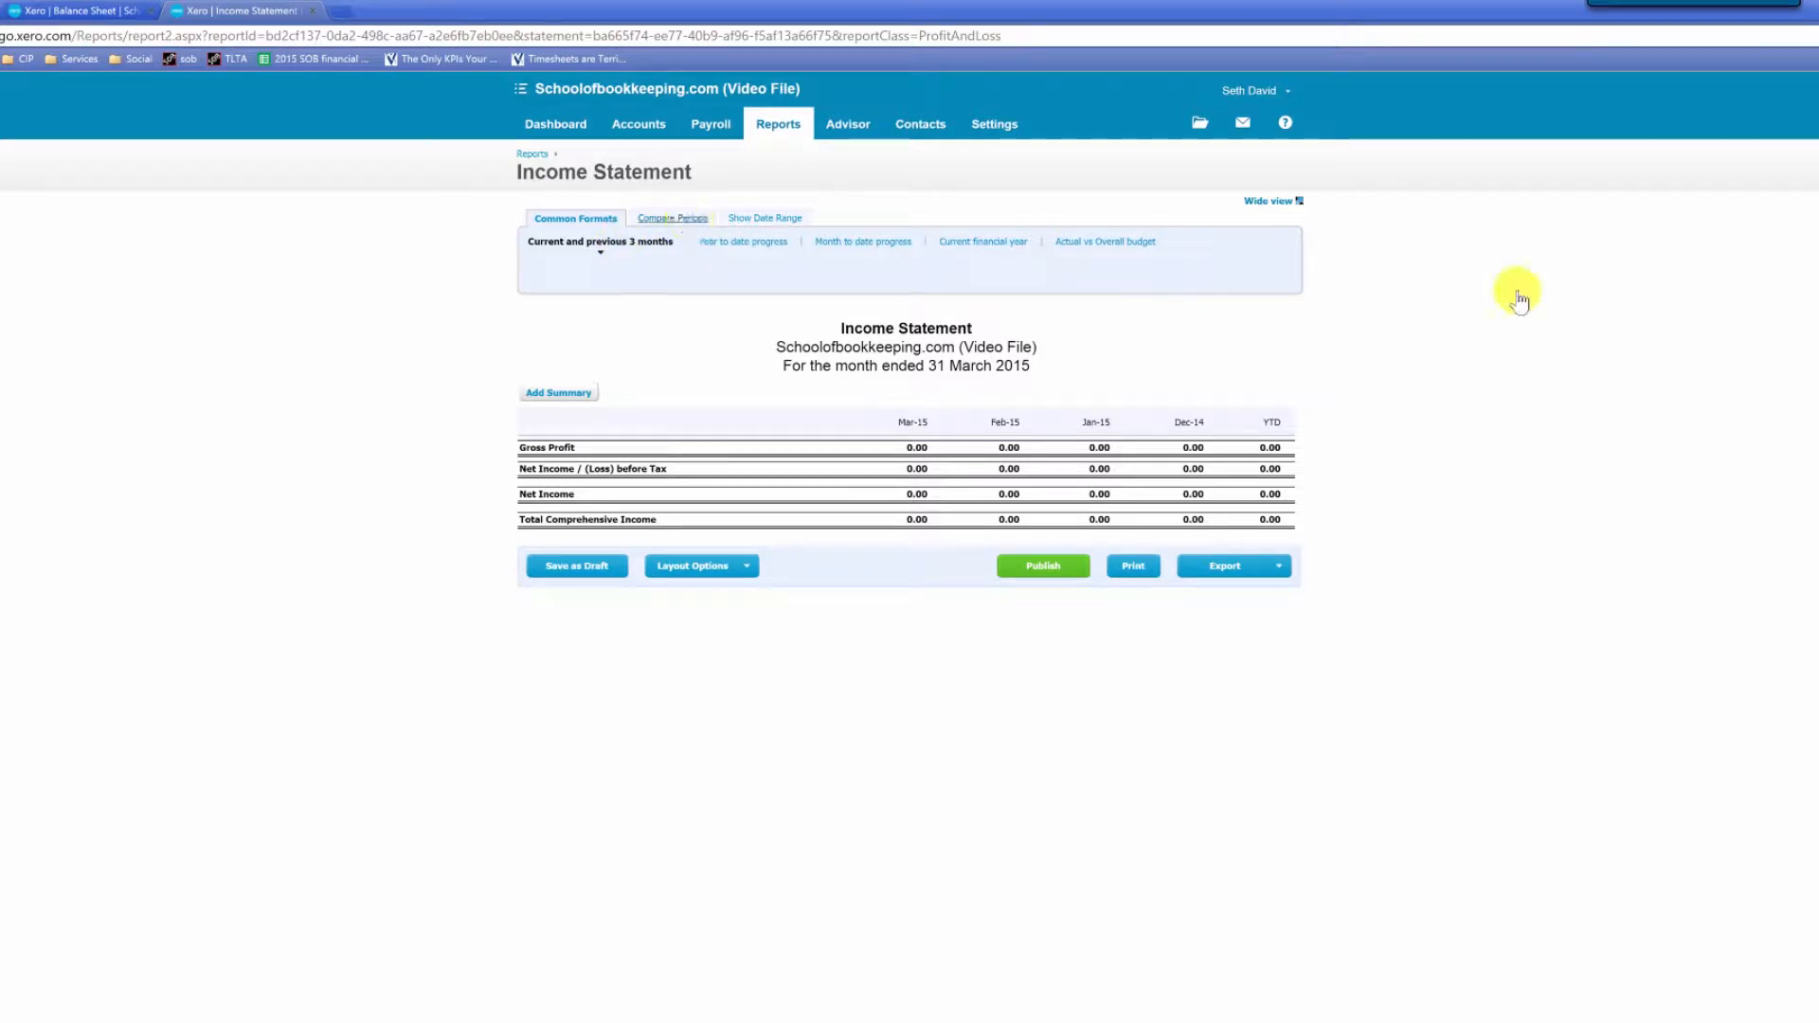
{"action": "left_click", "coordinate": [743, 217]}
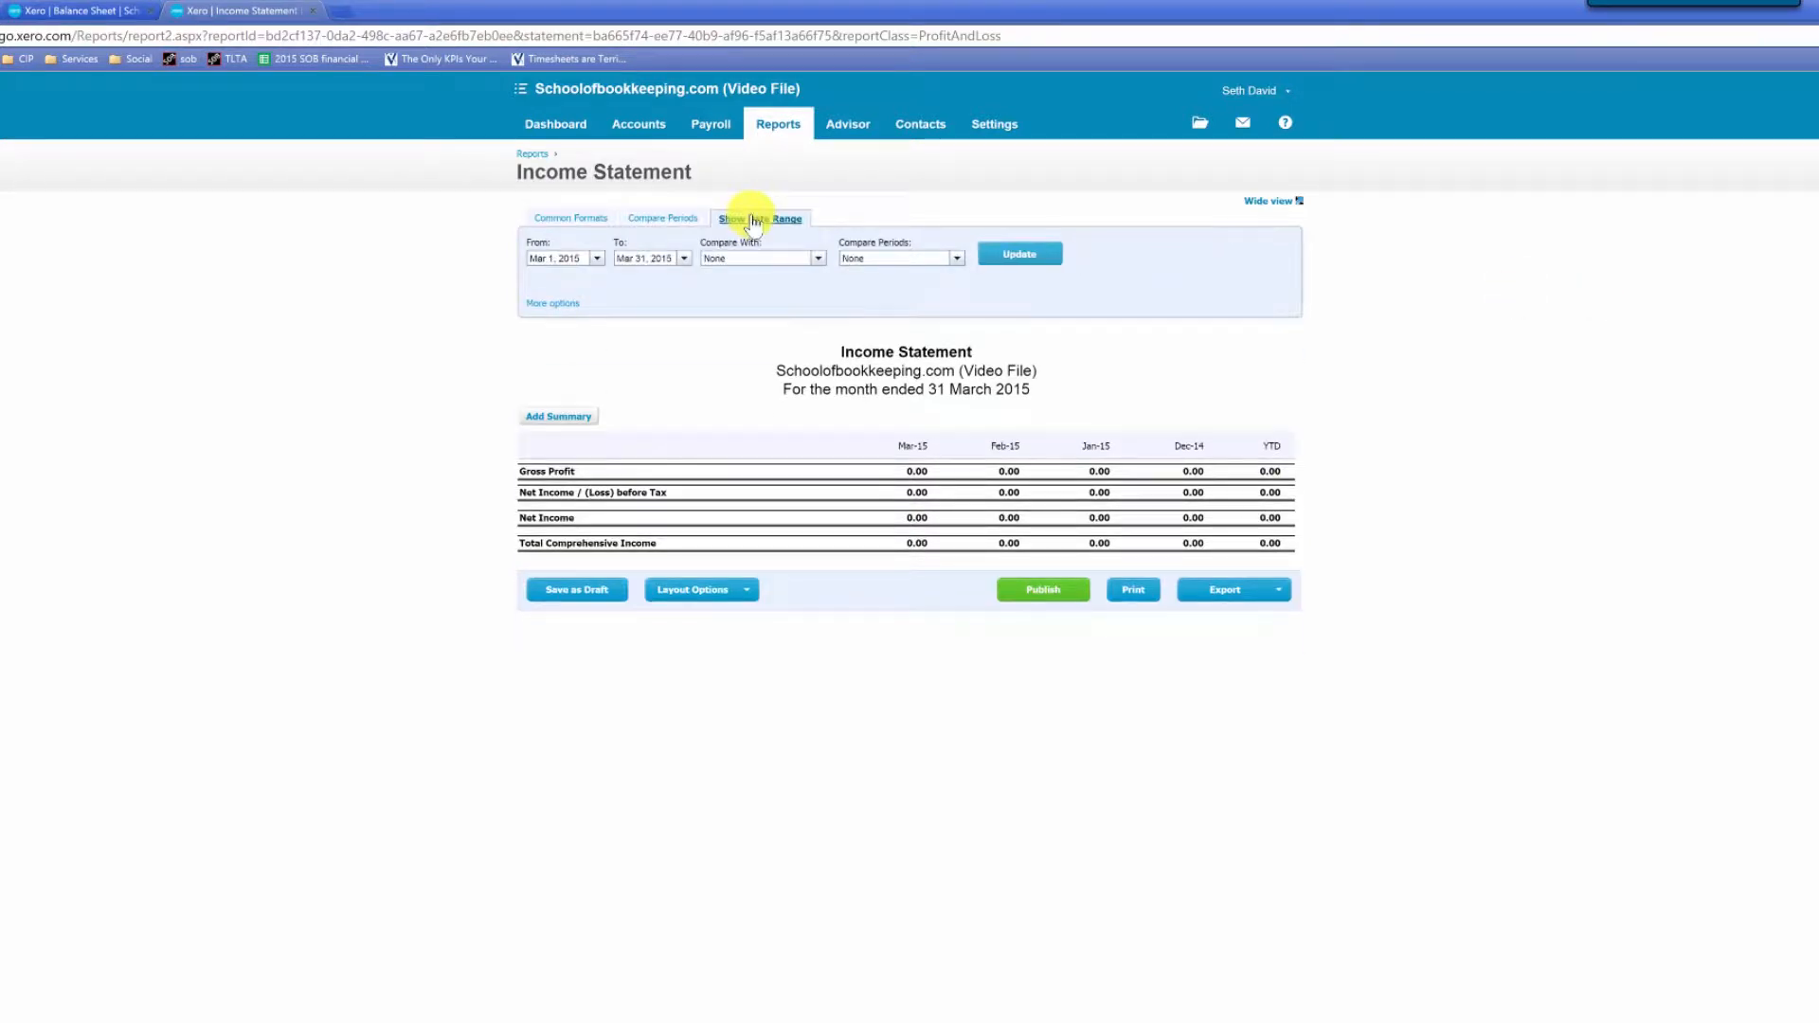
{"action": "left_click", "coordinate": [596, 259]}
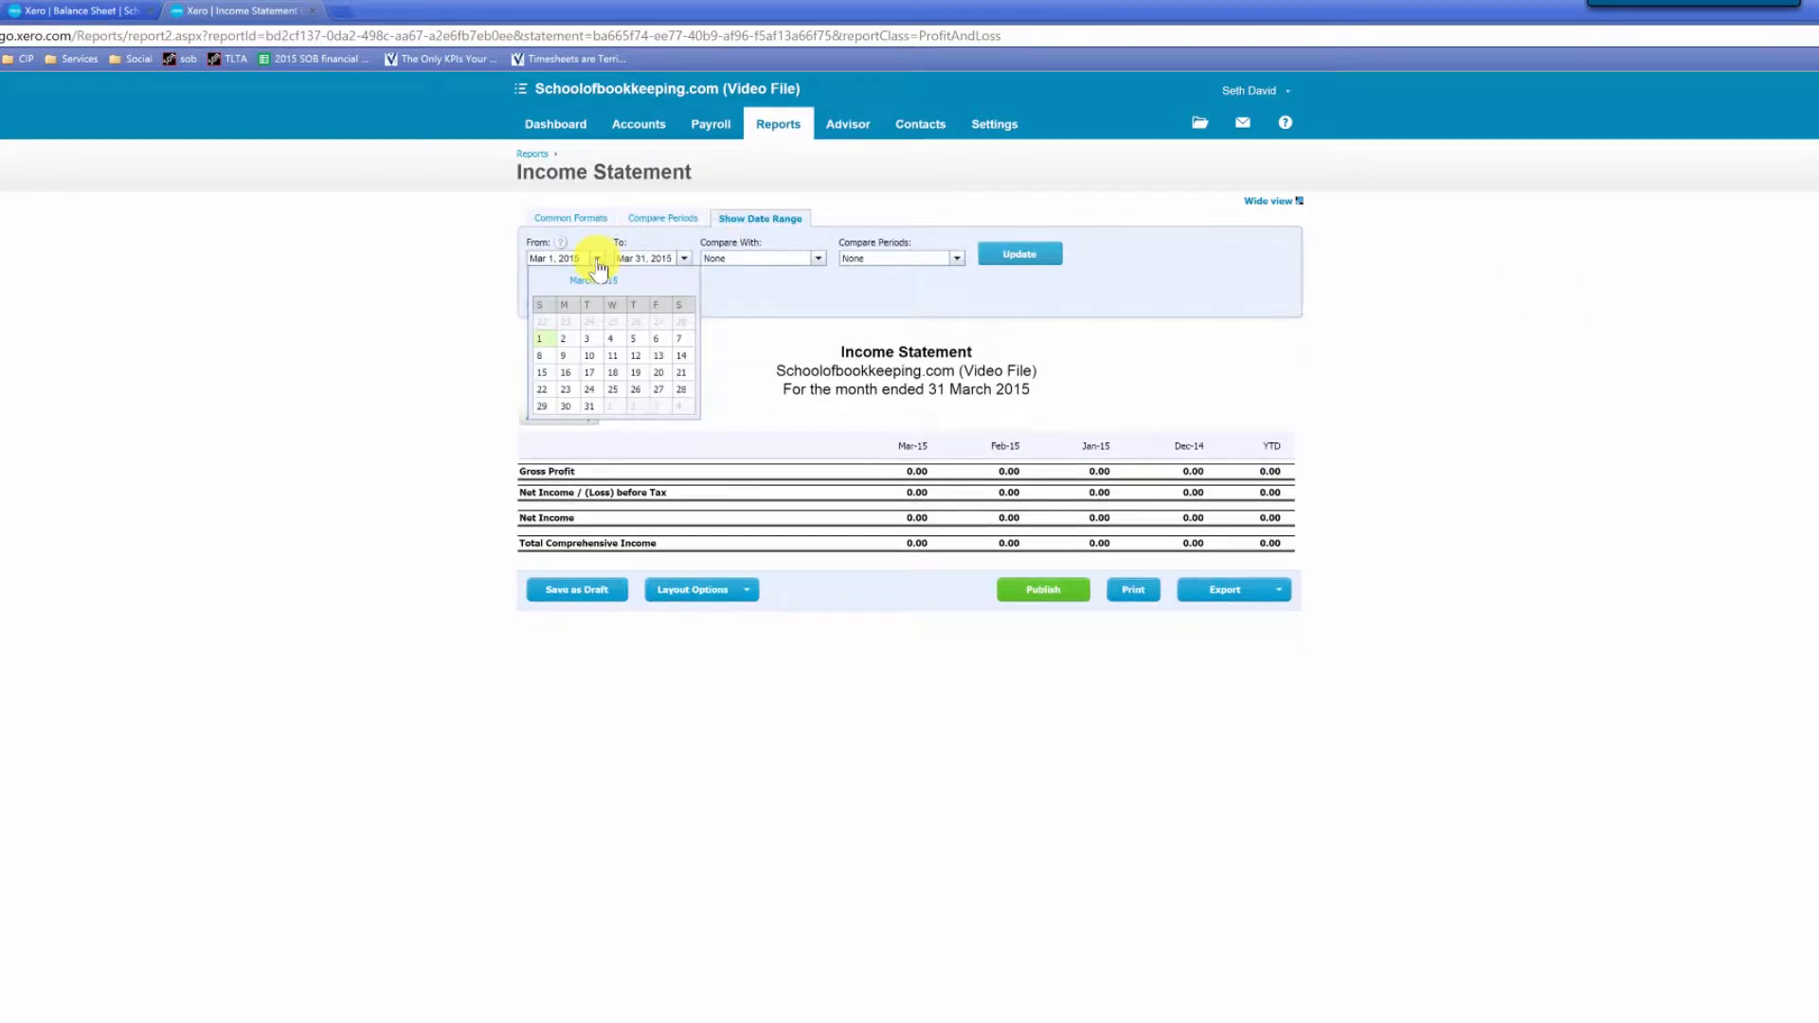
{"action": "left_click", "coordinate": [546, 280]}
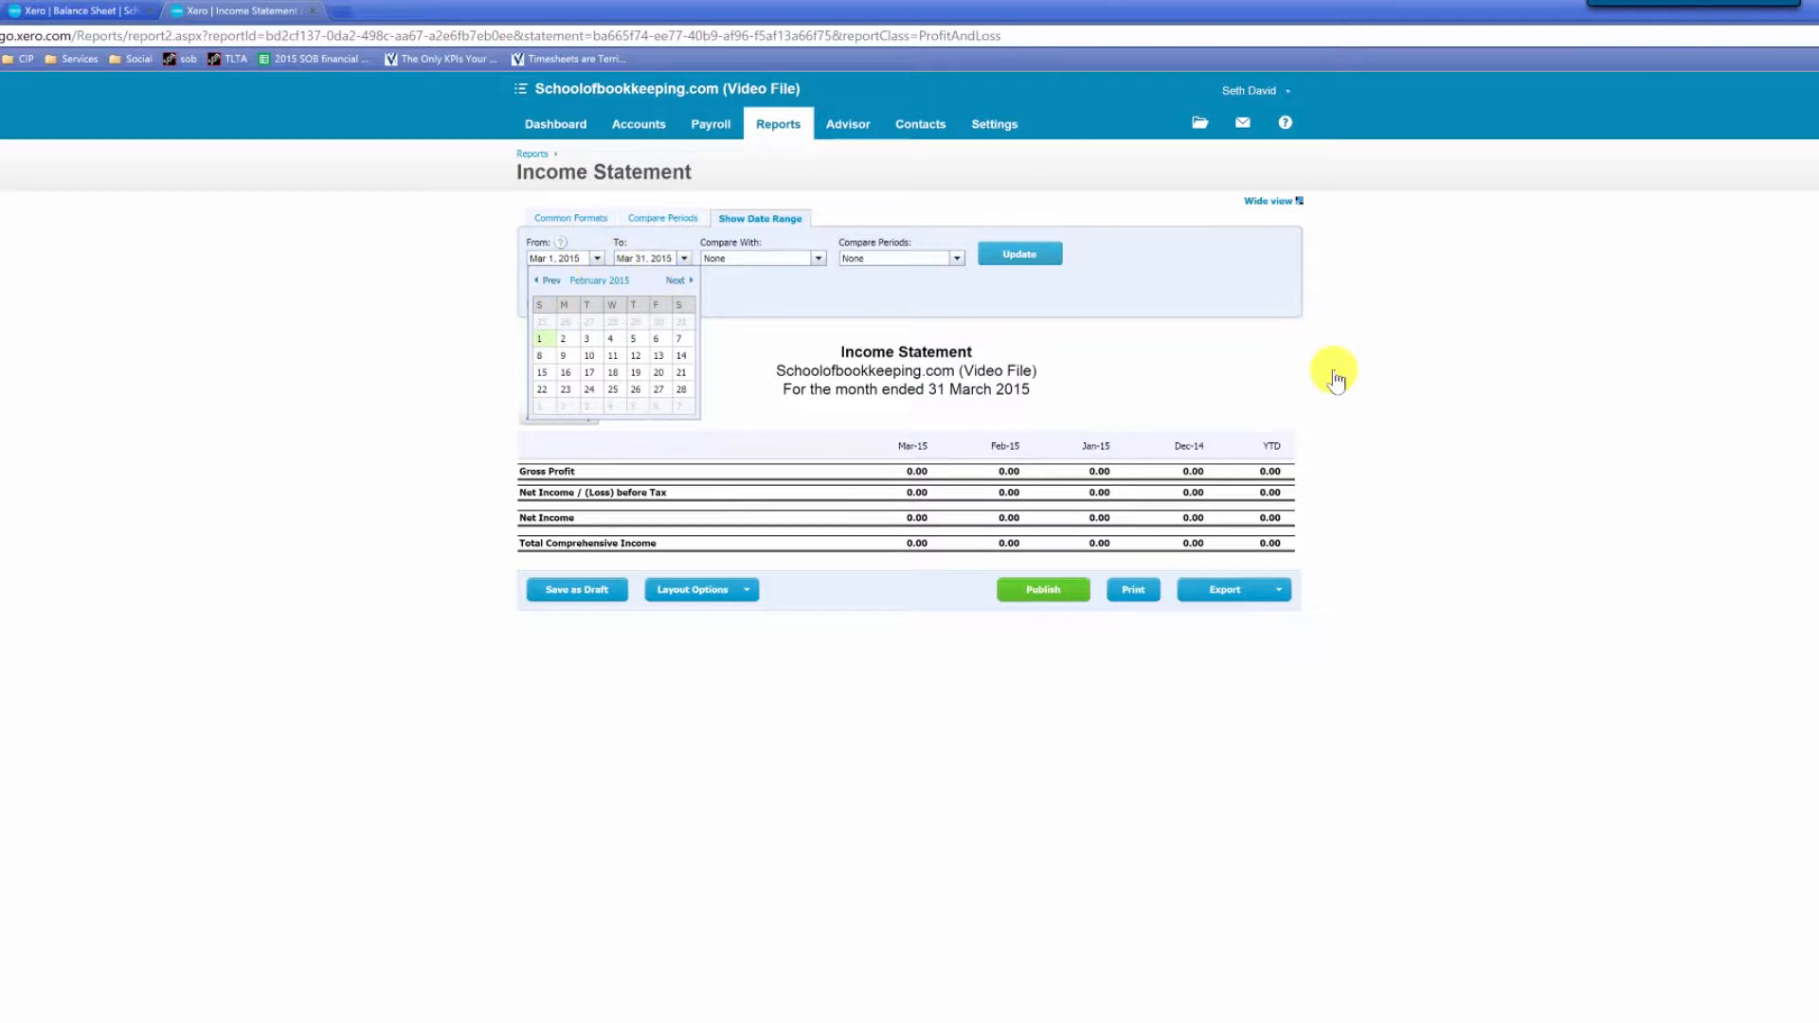
{"action": "left_click", "coordinate": [547, 280]}
{"action": "left_click", "coordinate": [636, 322]}
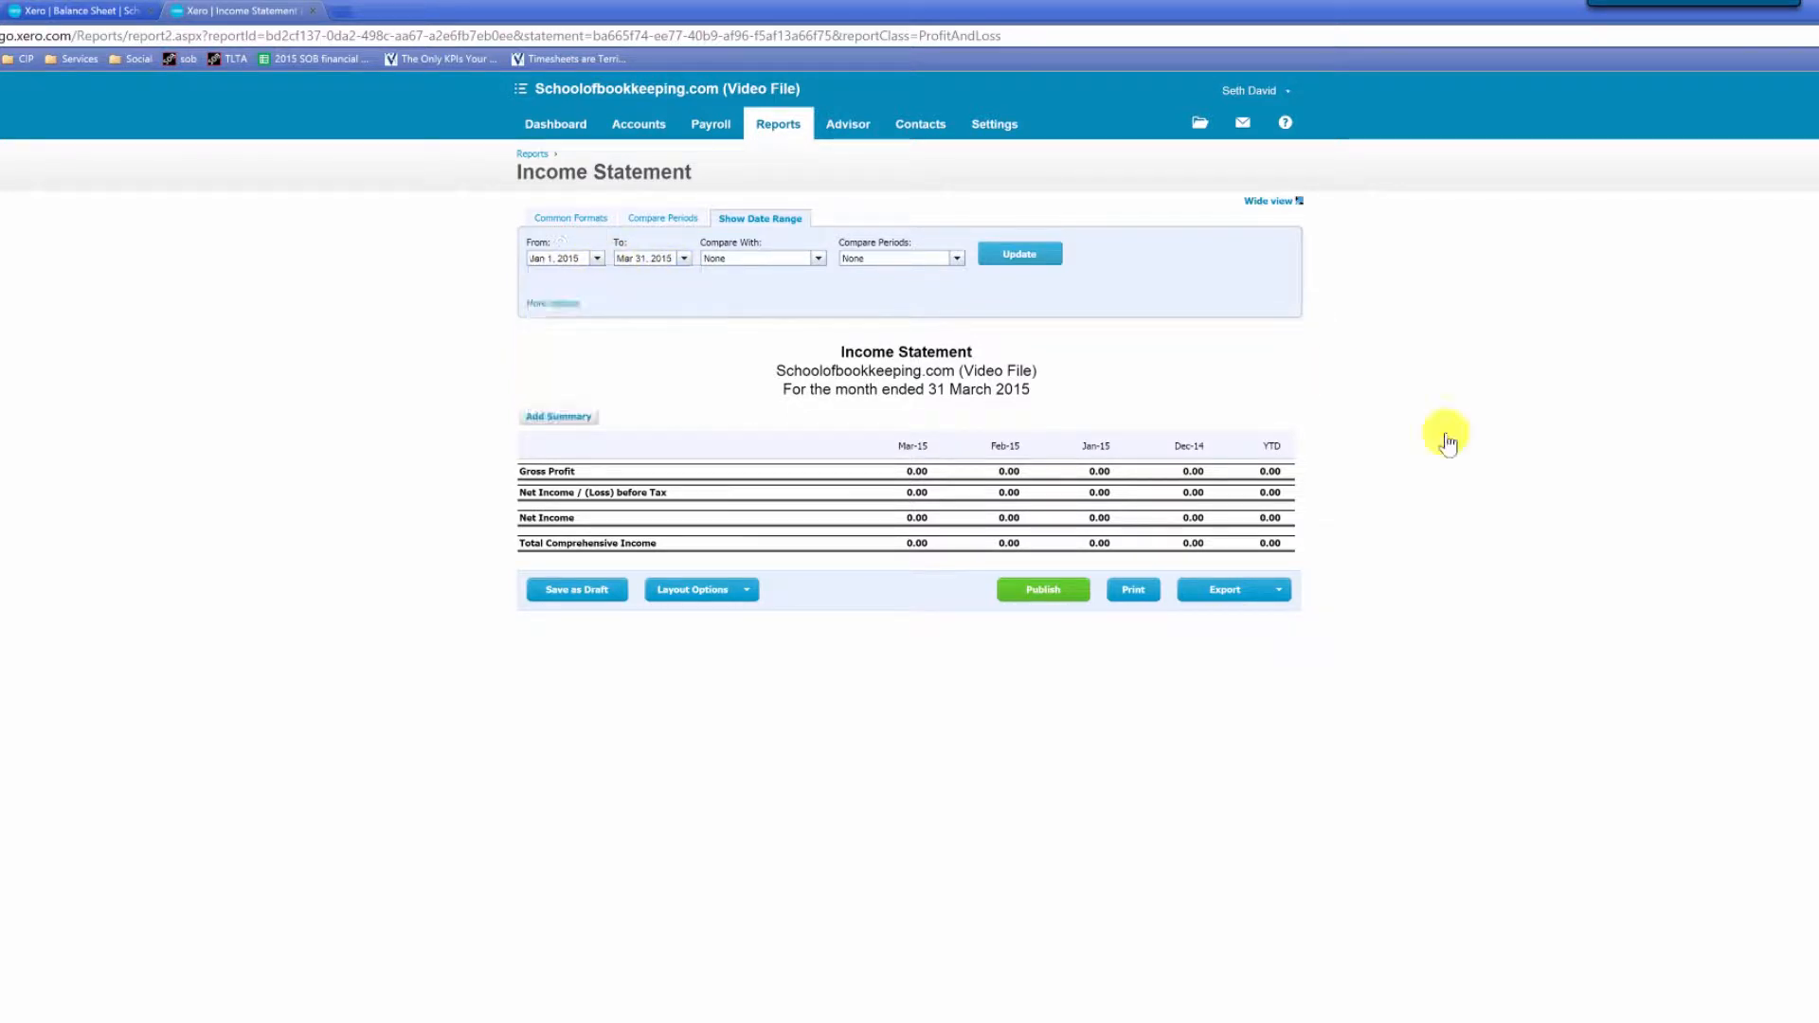
{"action": "left_click", "coordinate": [1059, 250]}
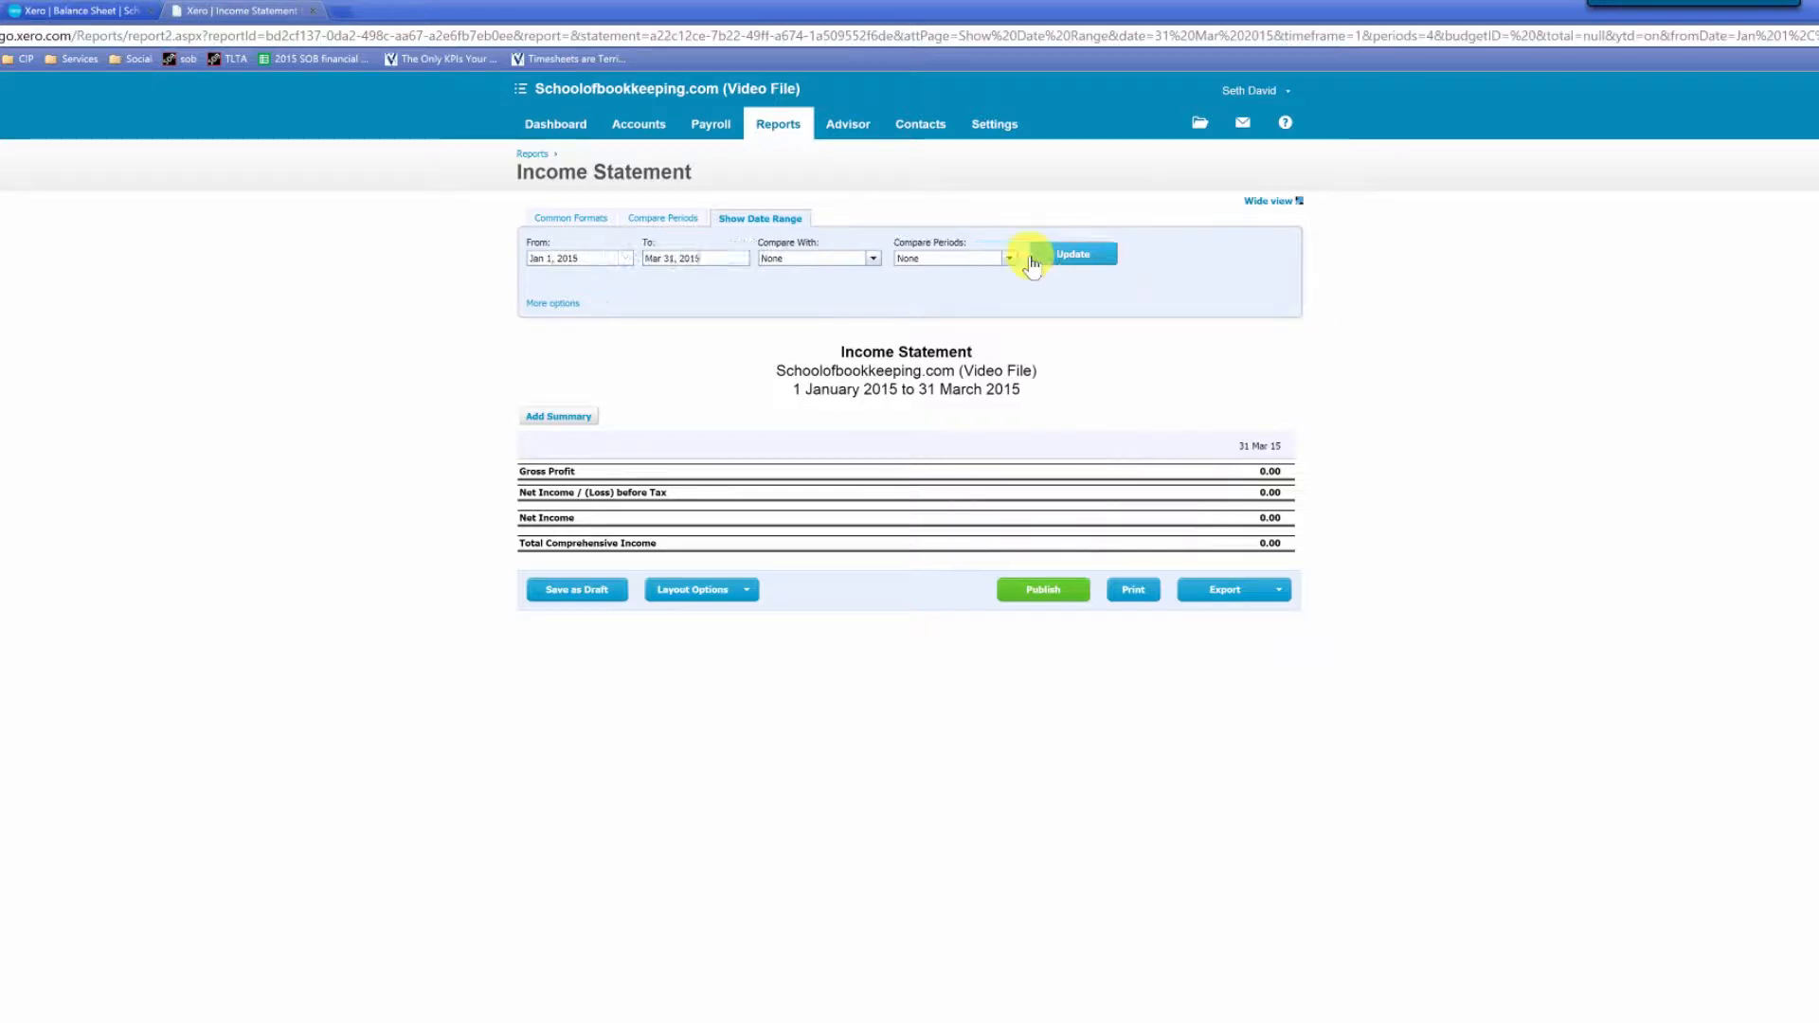
Check the balance date on the Balance Sheet report
{"action": "left_click", "coordinate": [106, 13]}
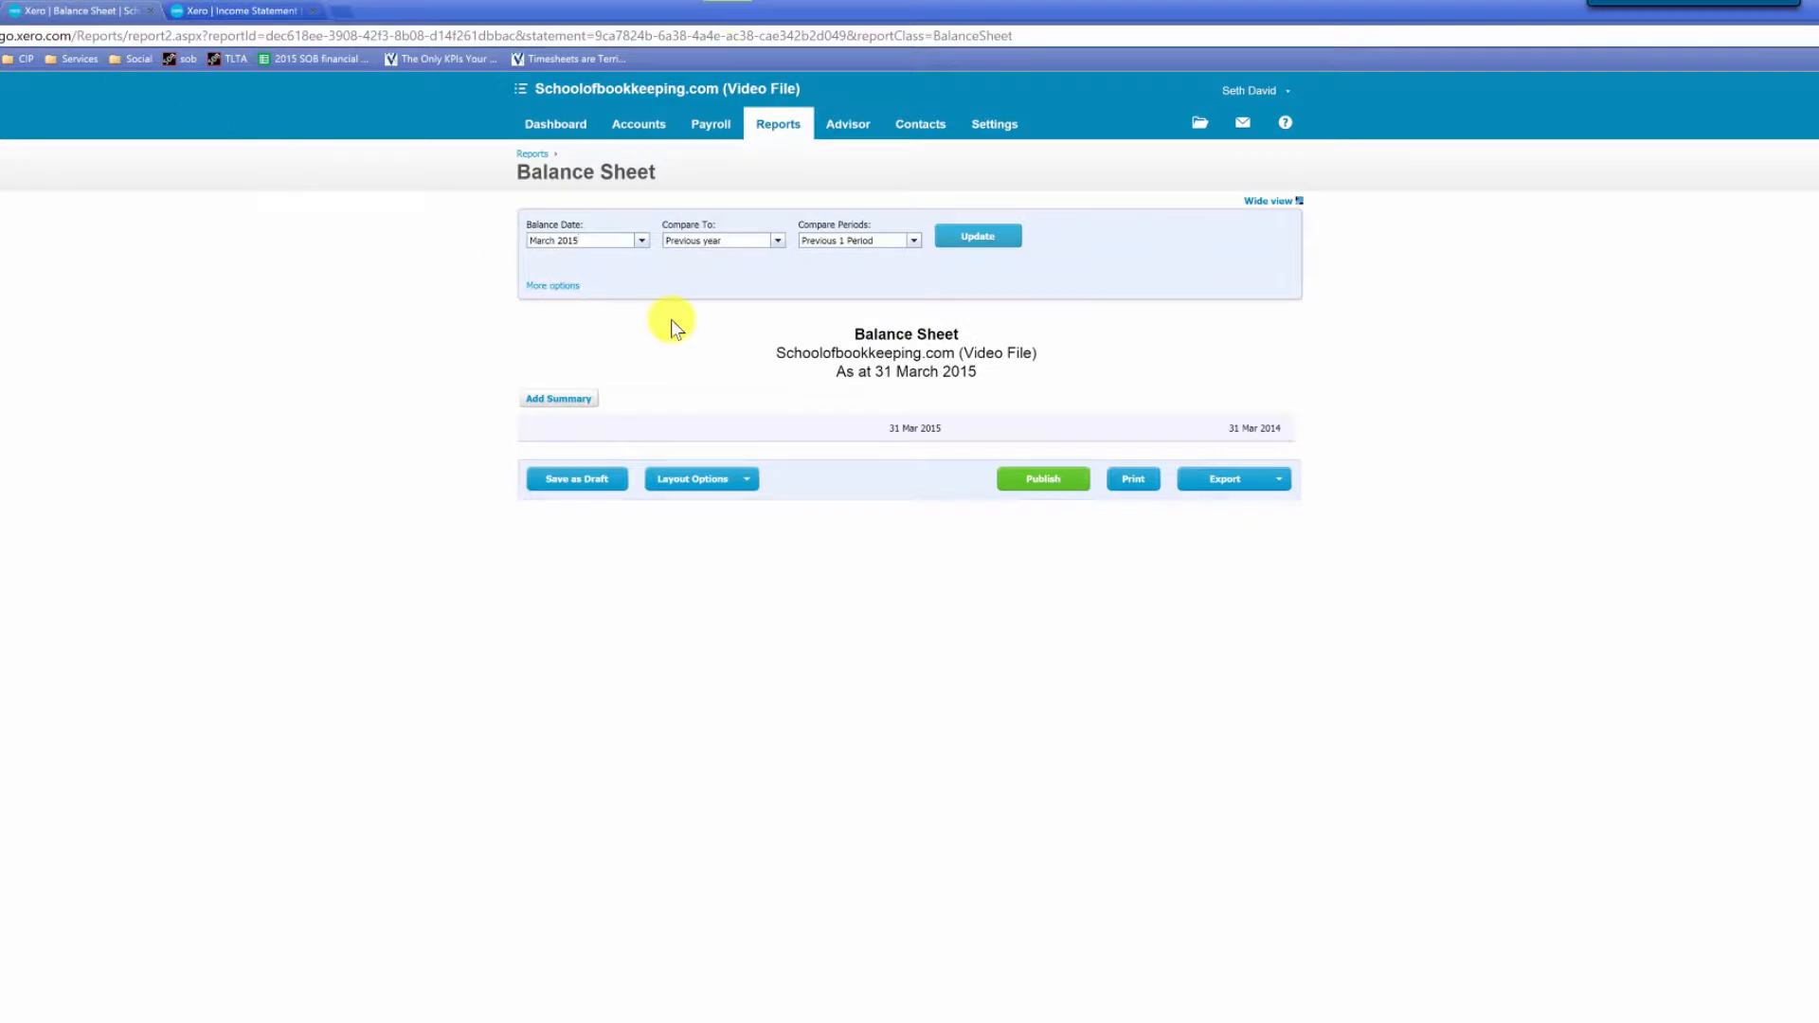
{"action": "left_click", "coordinate": [580, 239]}
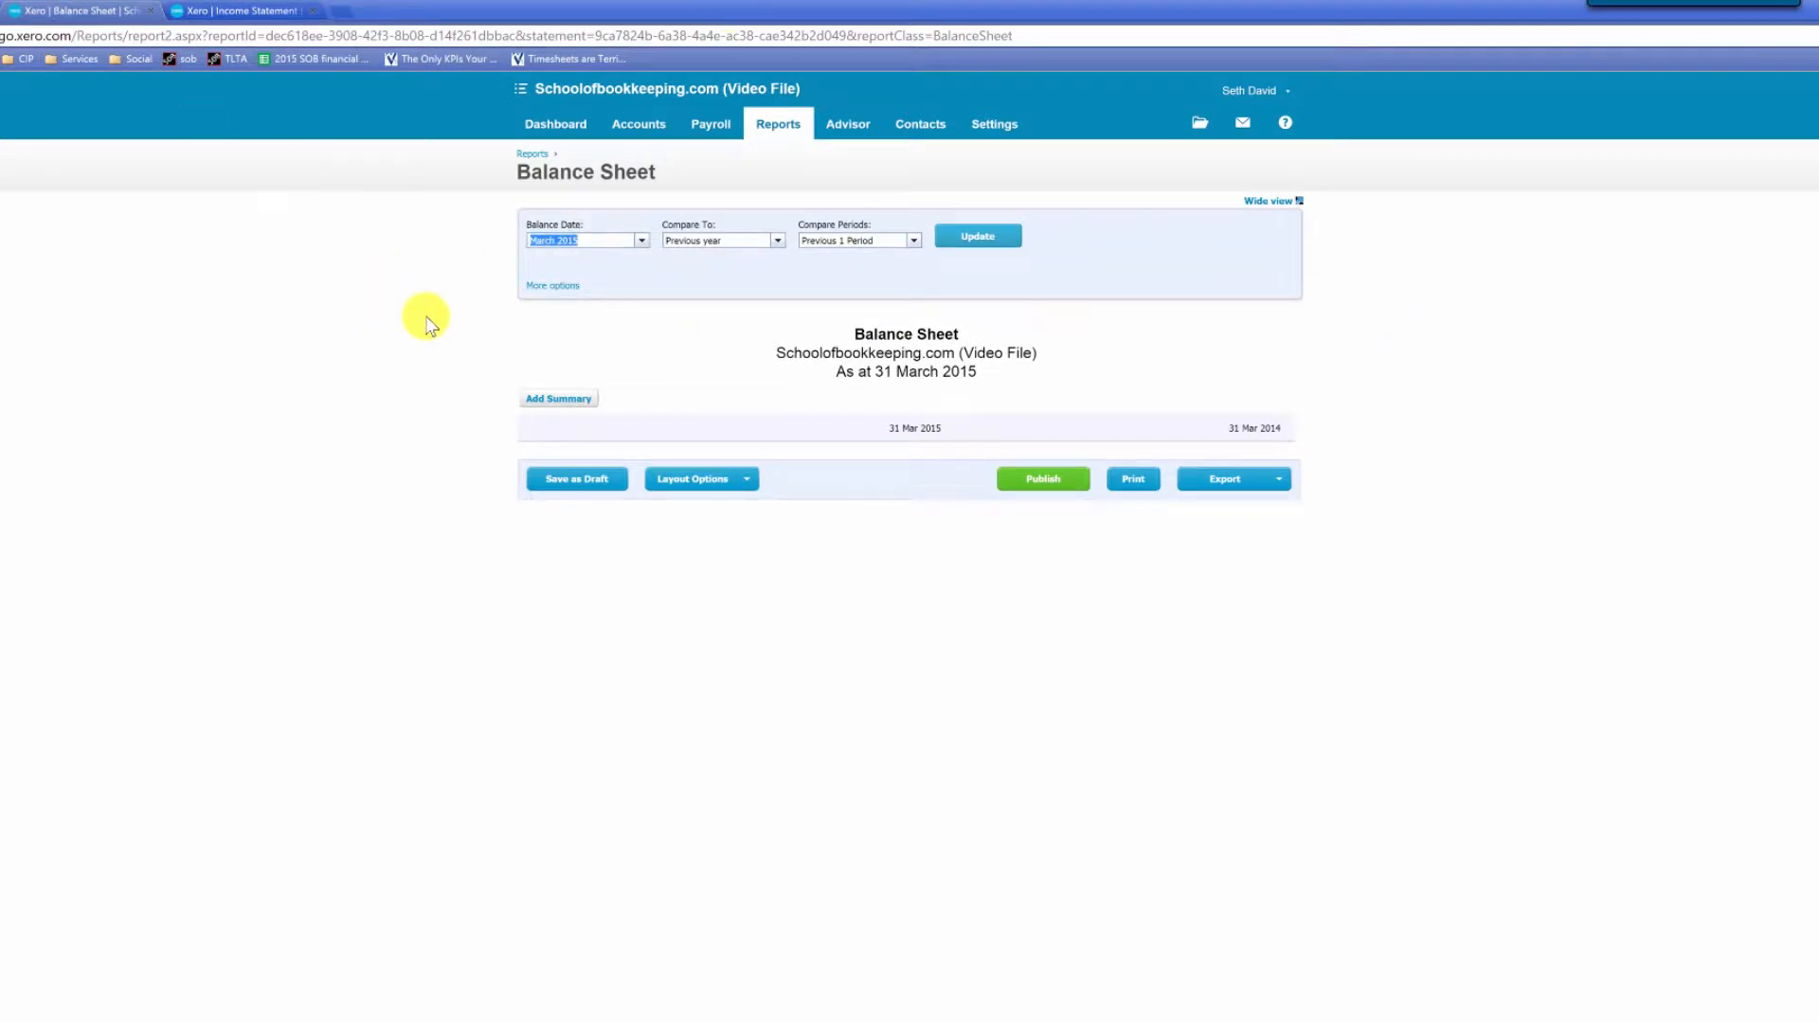
Start a new sales invoice addressed to the customer Always Right, Inc
{"action": "left_click", "coordinate": [98, 11]}
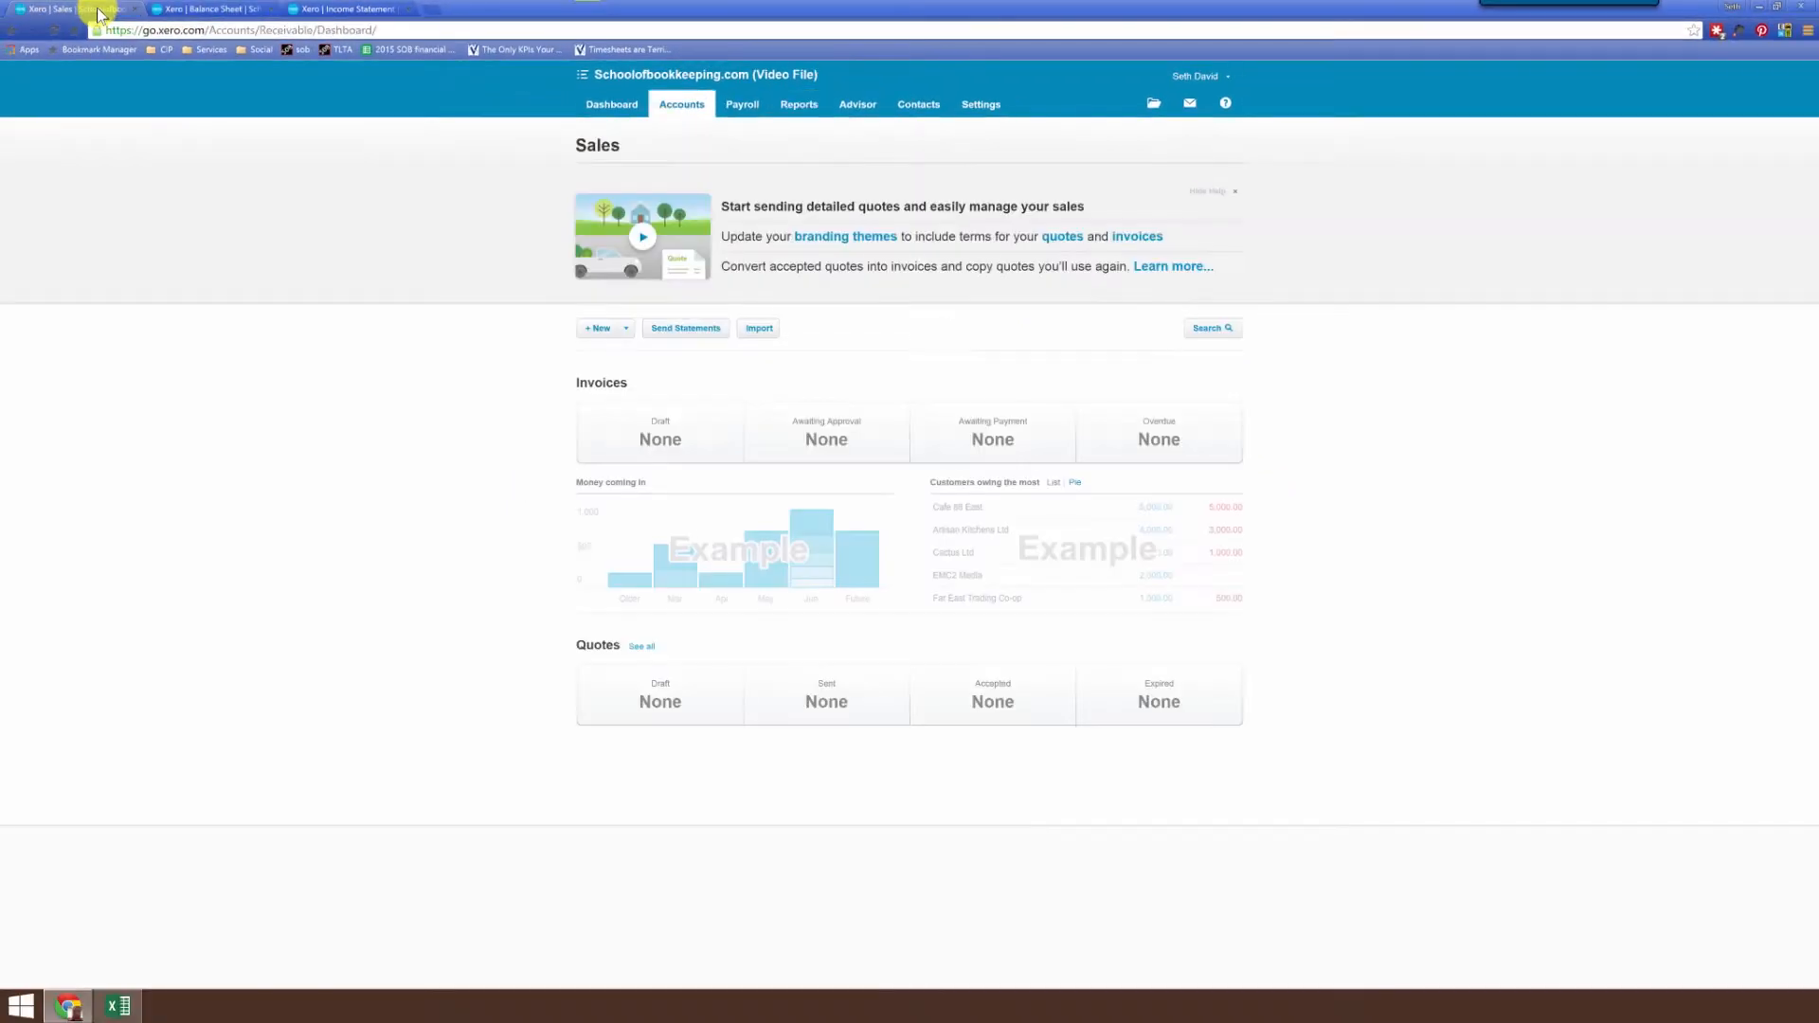
{"action": "left_click", "coordinate": [625, 330]}
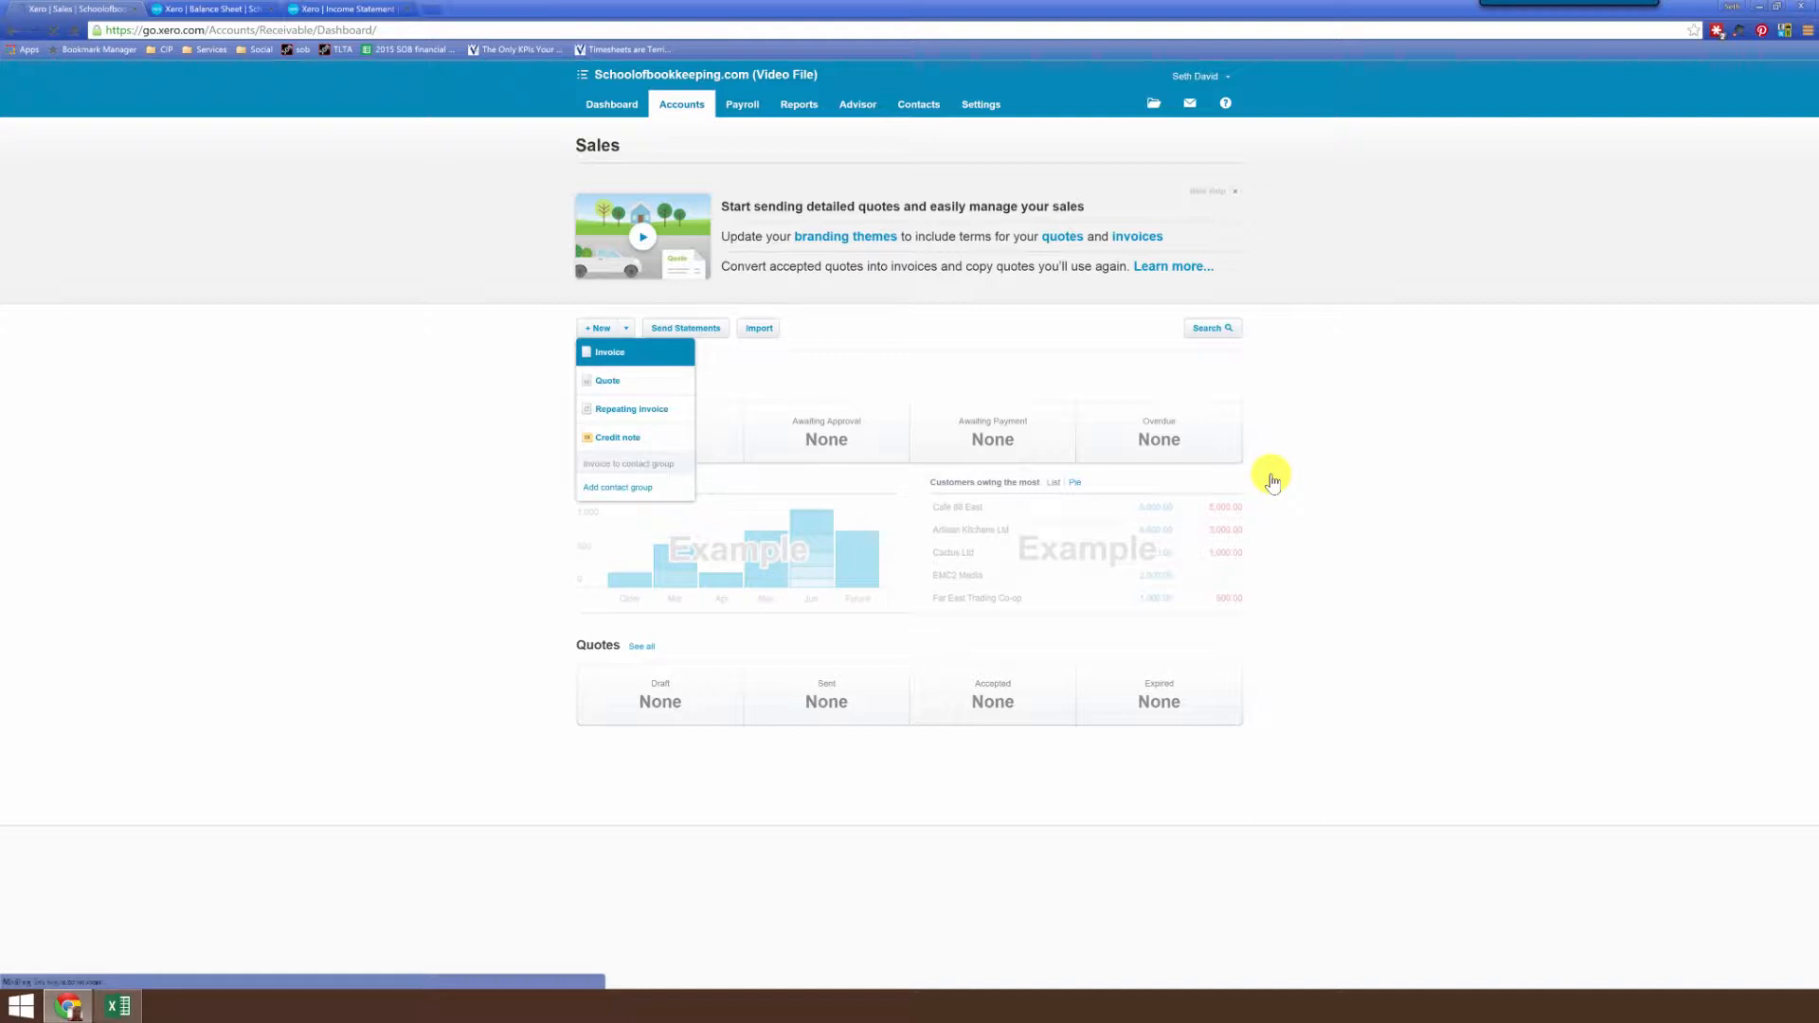
{"action": "left_click", "coordinate": [616, 355]}
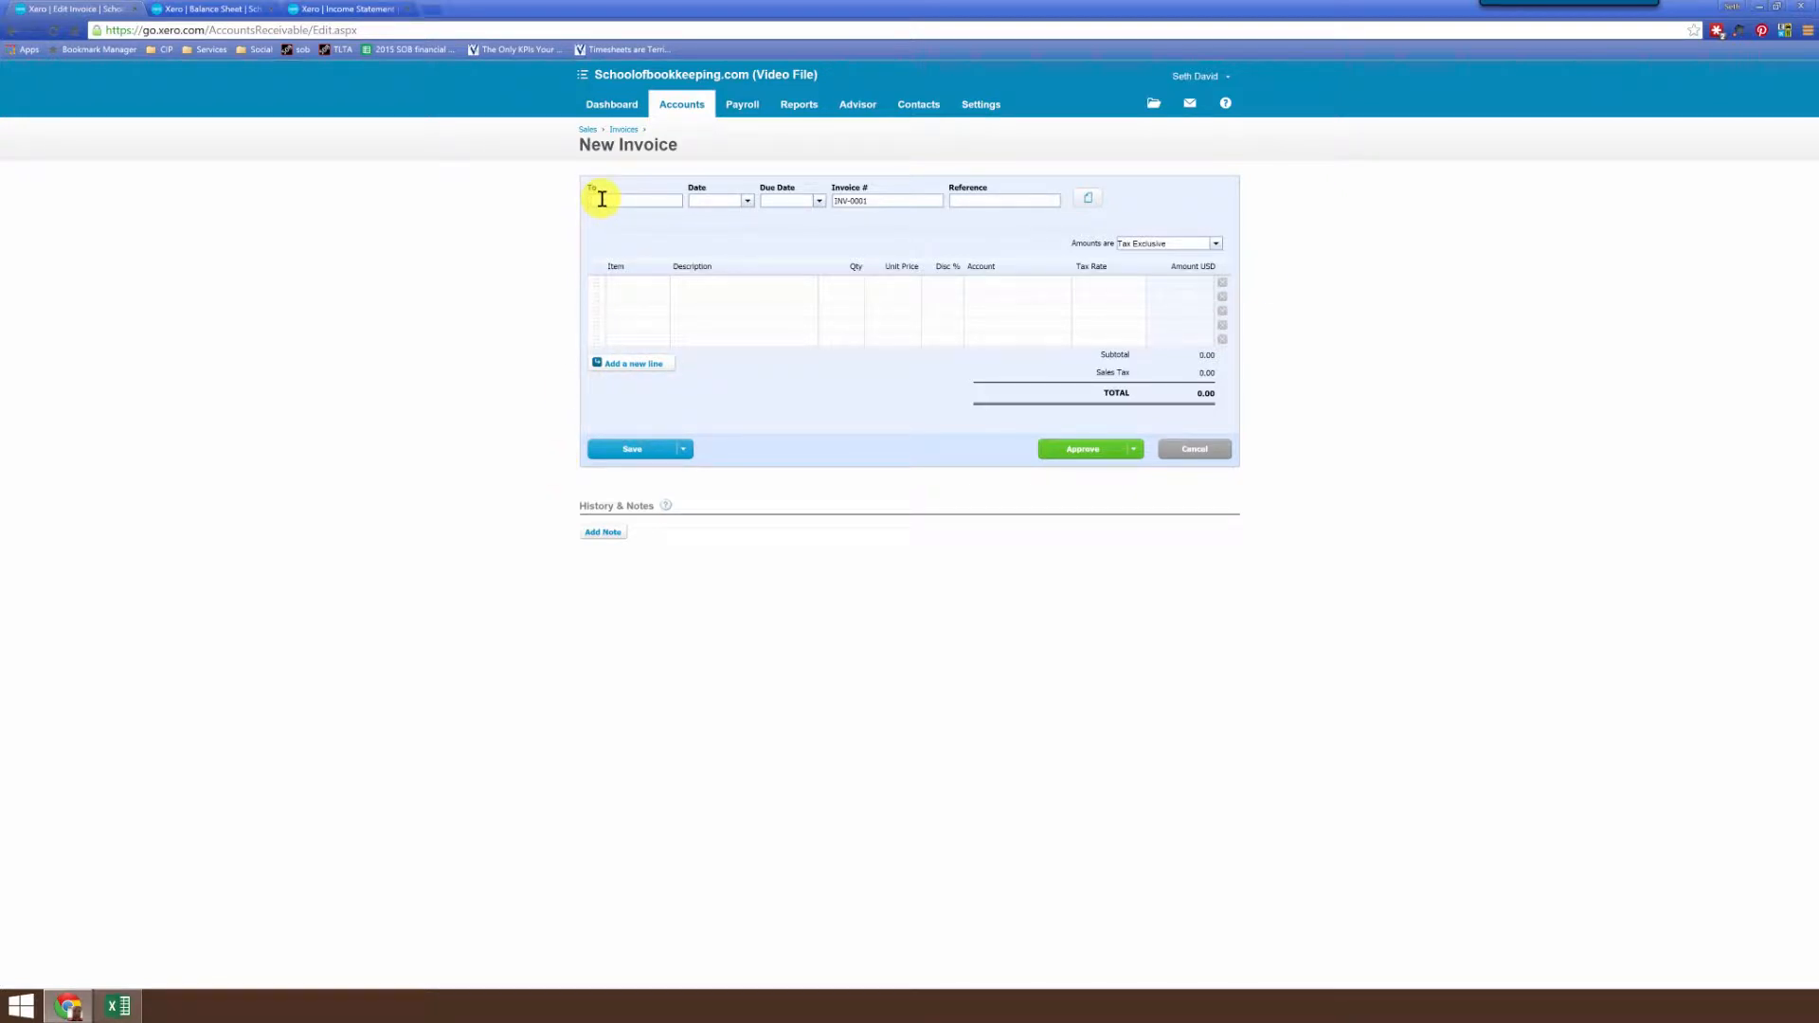
{"action": "type", "text": "Rig"}
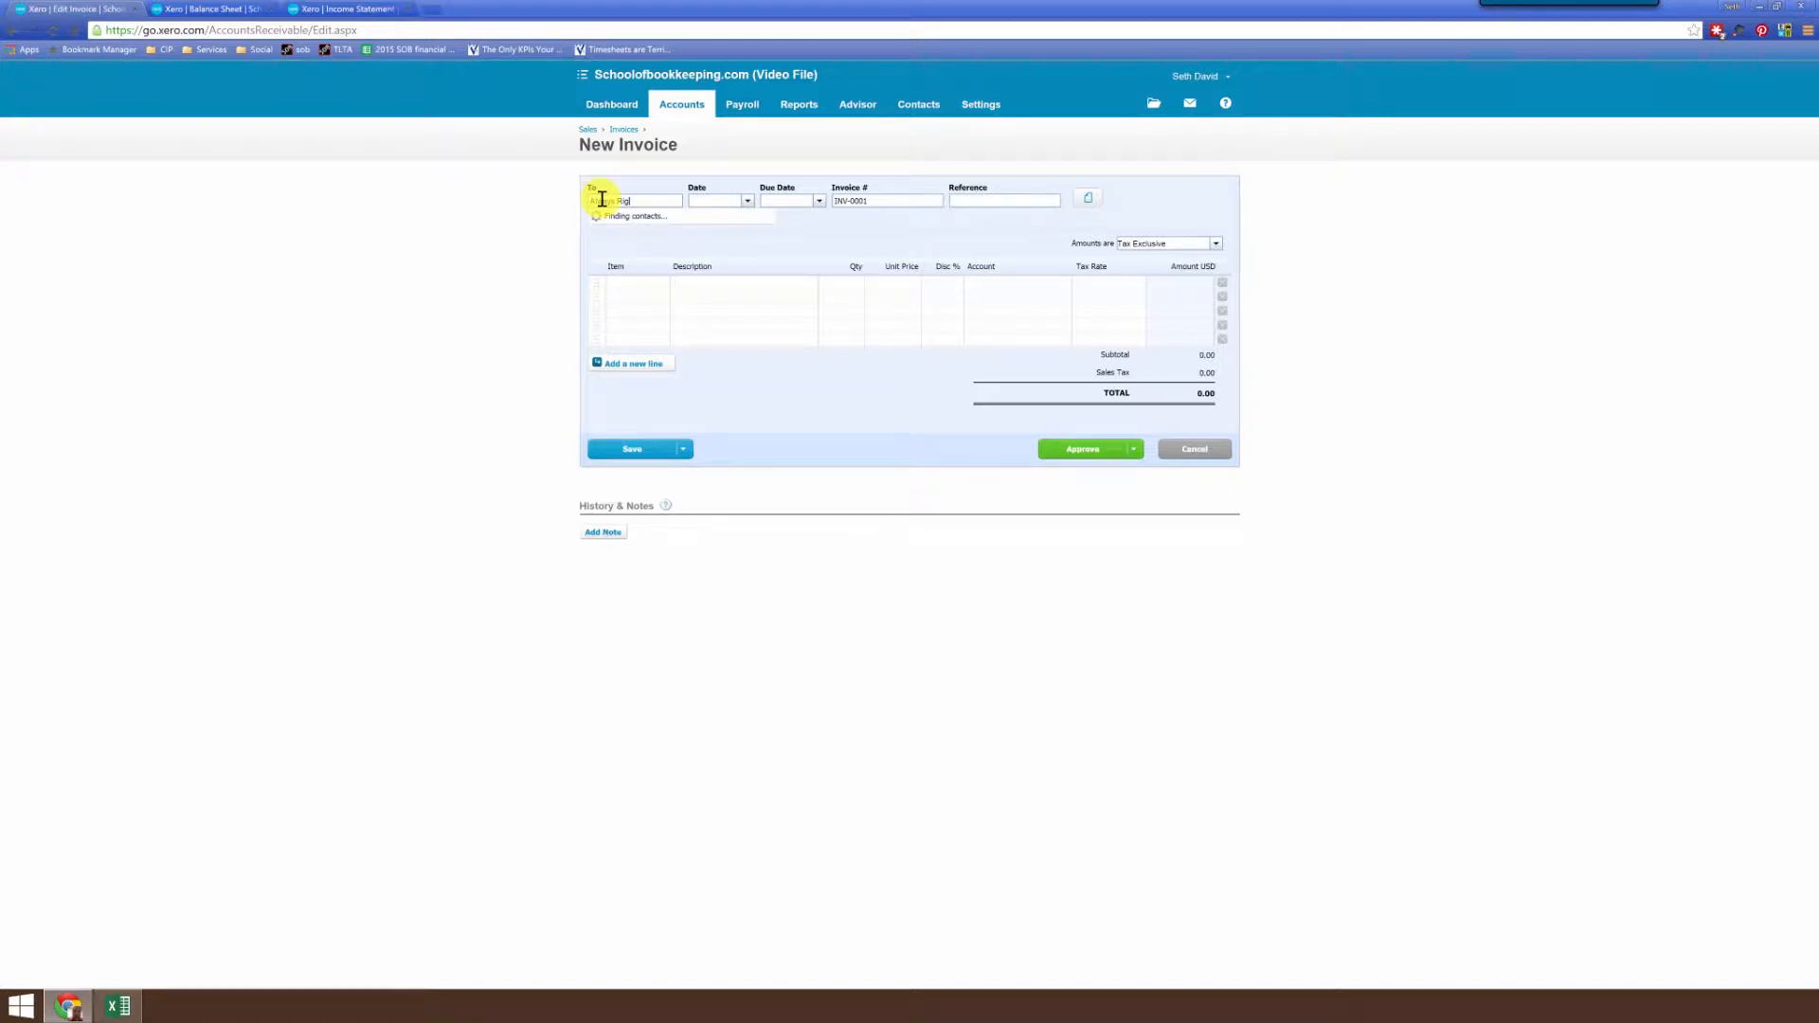
{"action": "type", "text": "ht, Inc"}
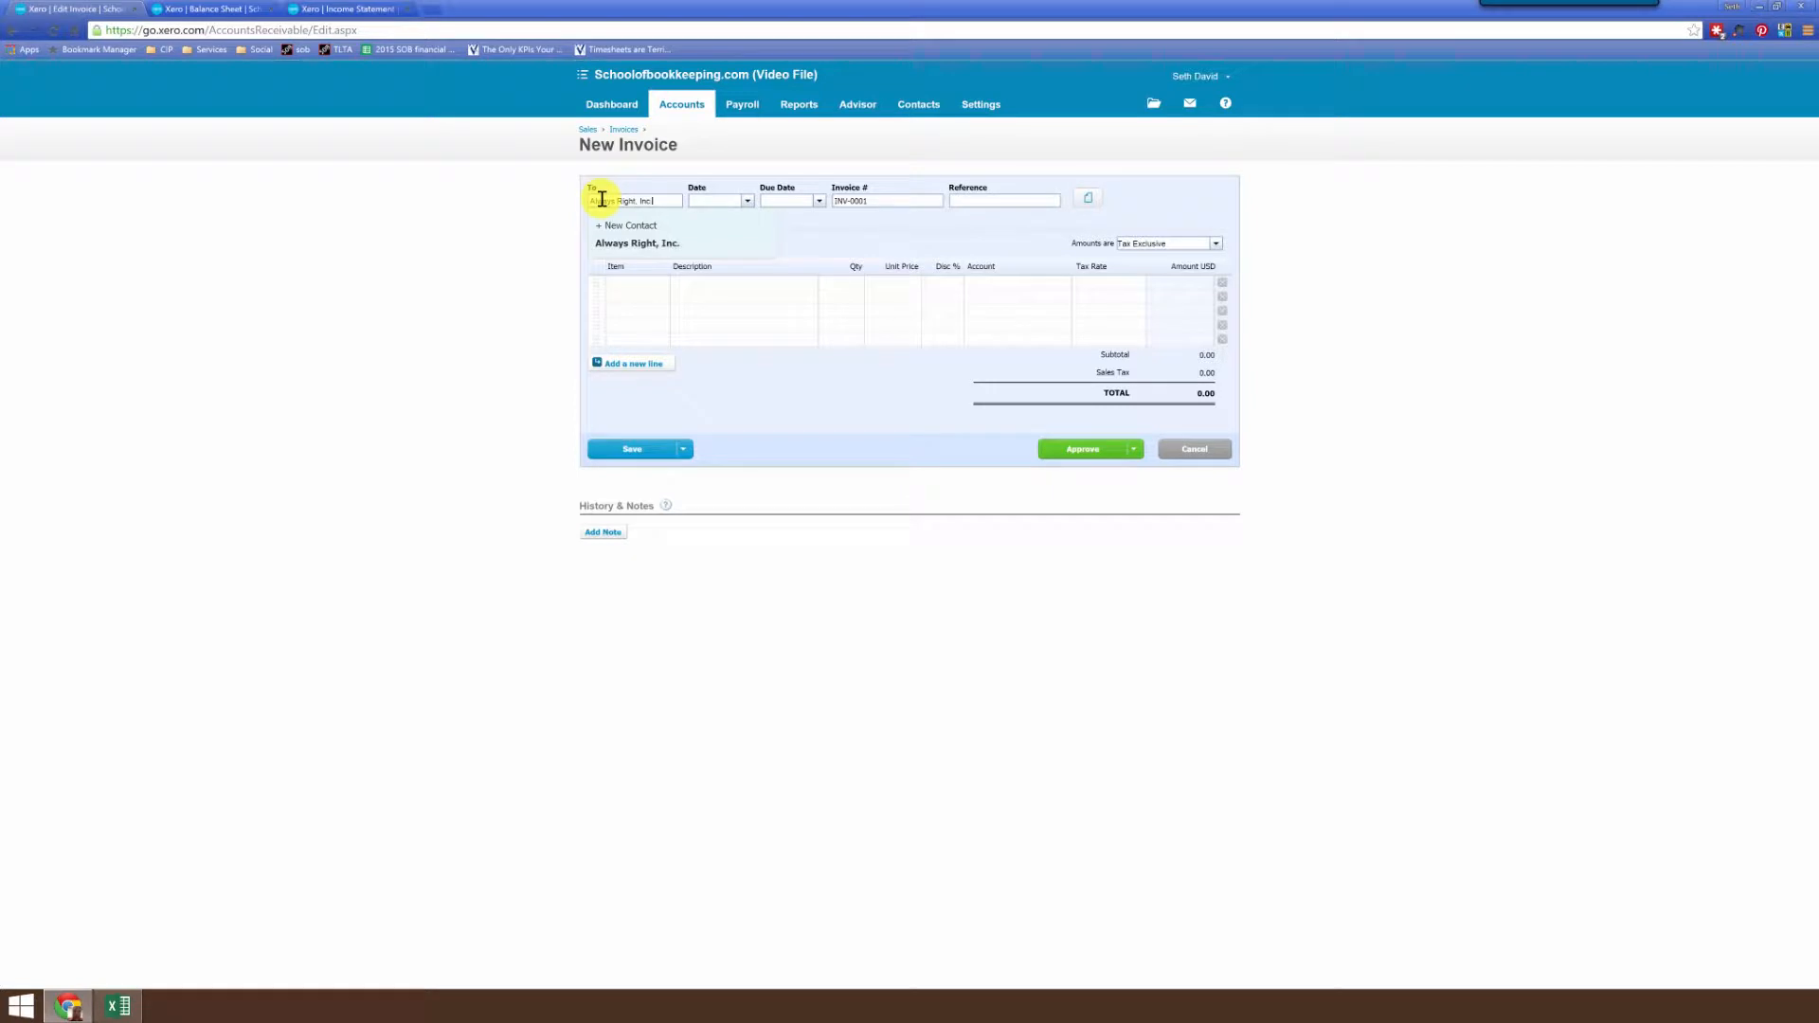
{"action": "left_click", "coordinate": [629, 243]}
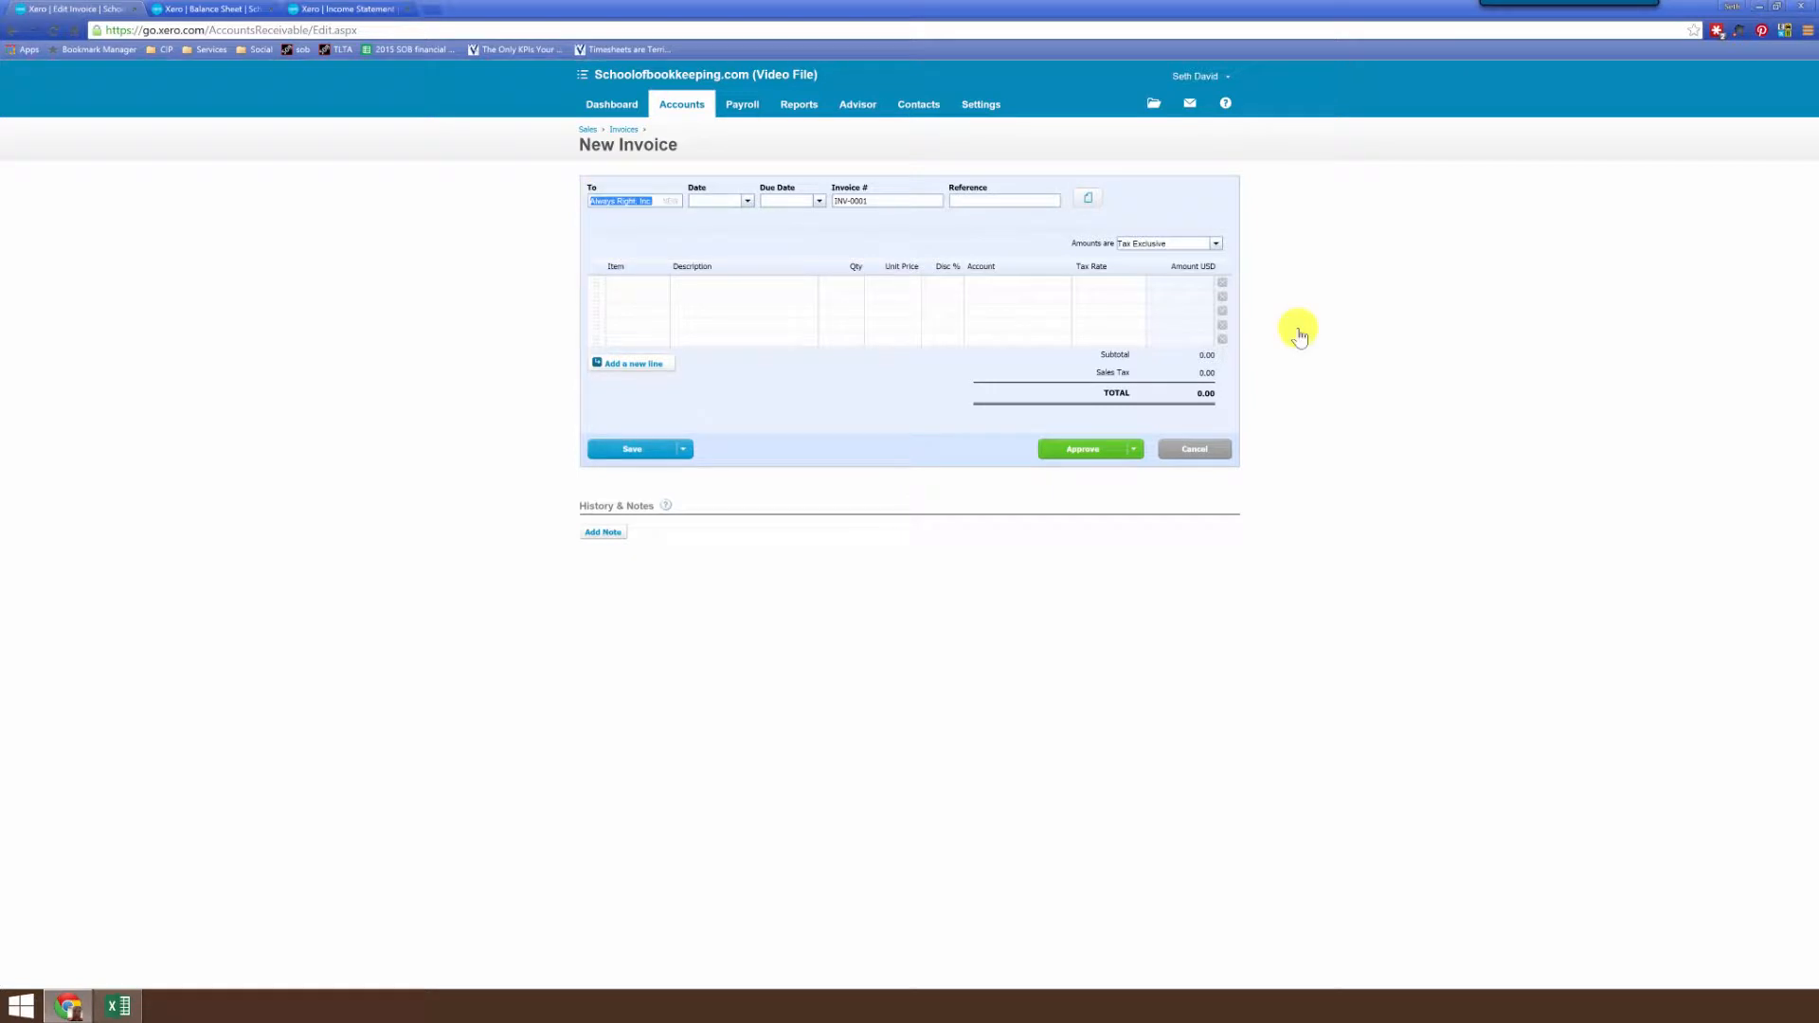
Set the invoice date to Mar 18, 2015 and the due date to Mar 25, 2015
{"action": "left_click", "coordinate": [748, 201]}
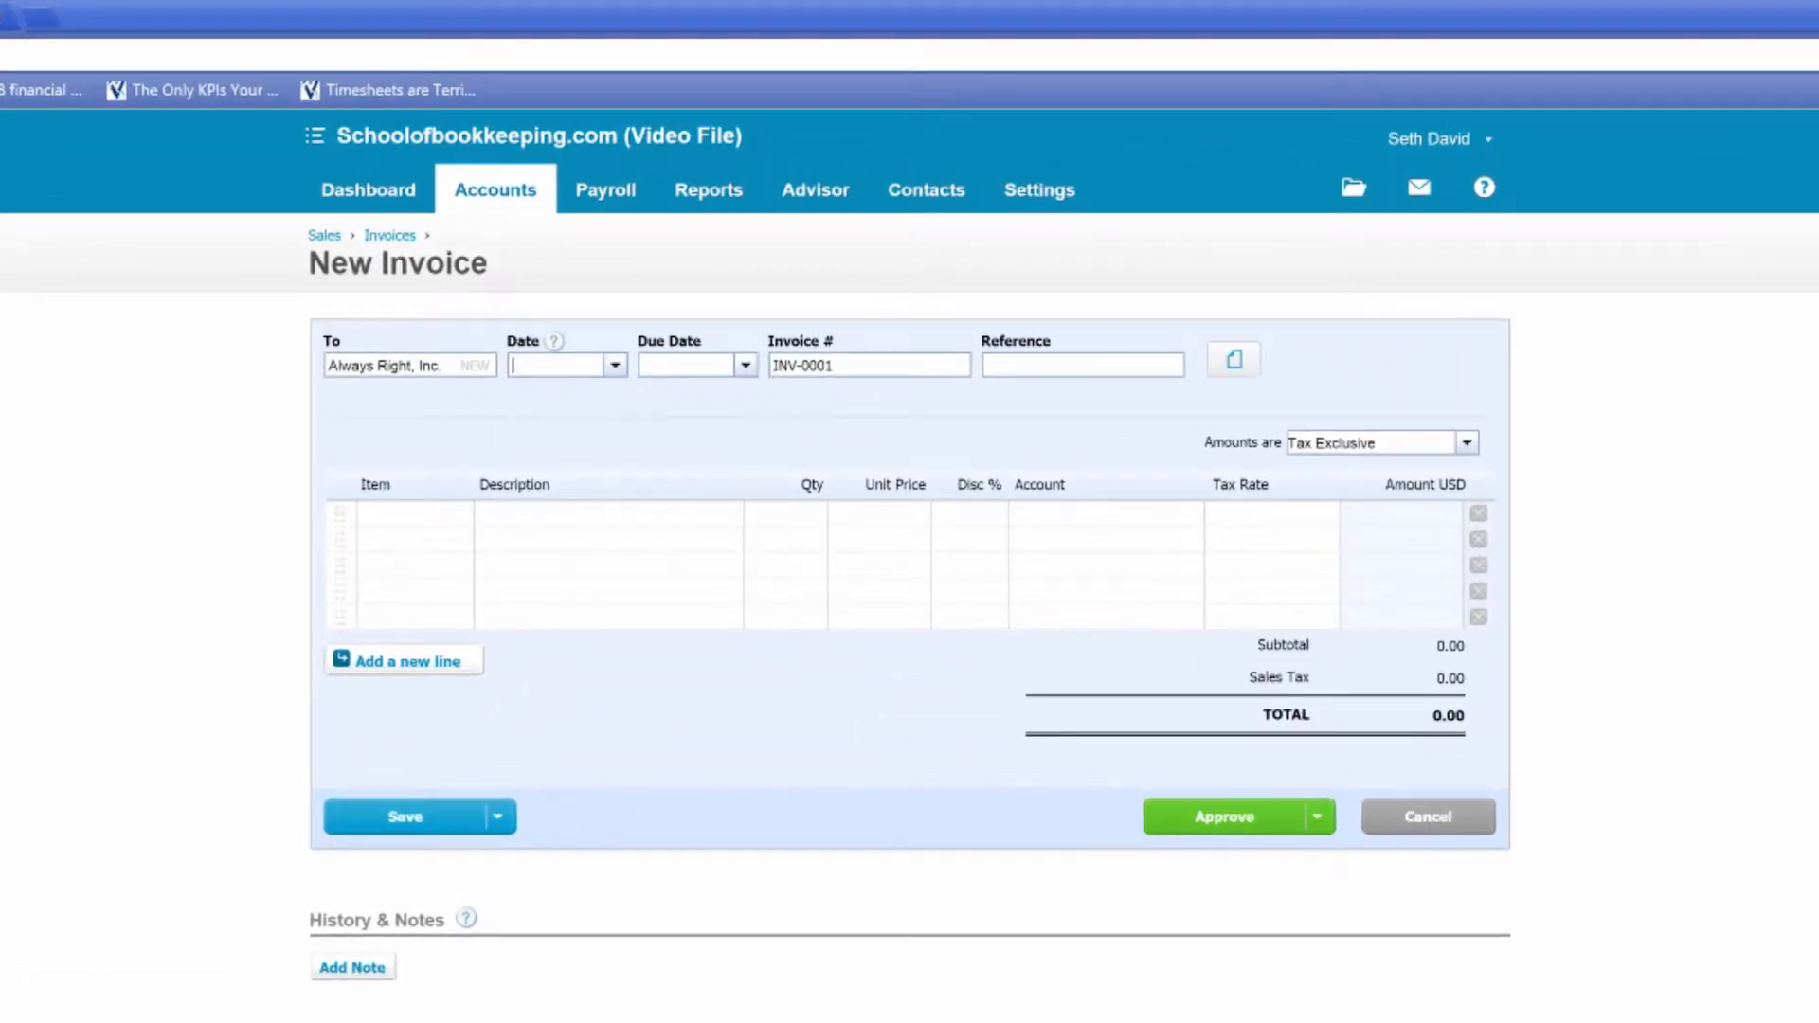
{"action": "key", "text": "Tab"}
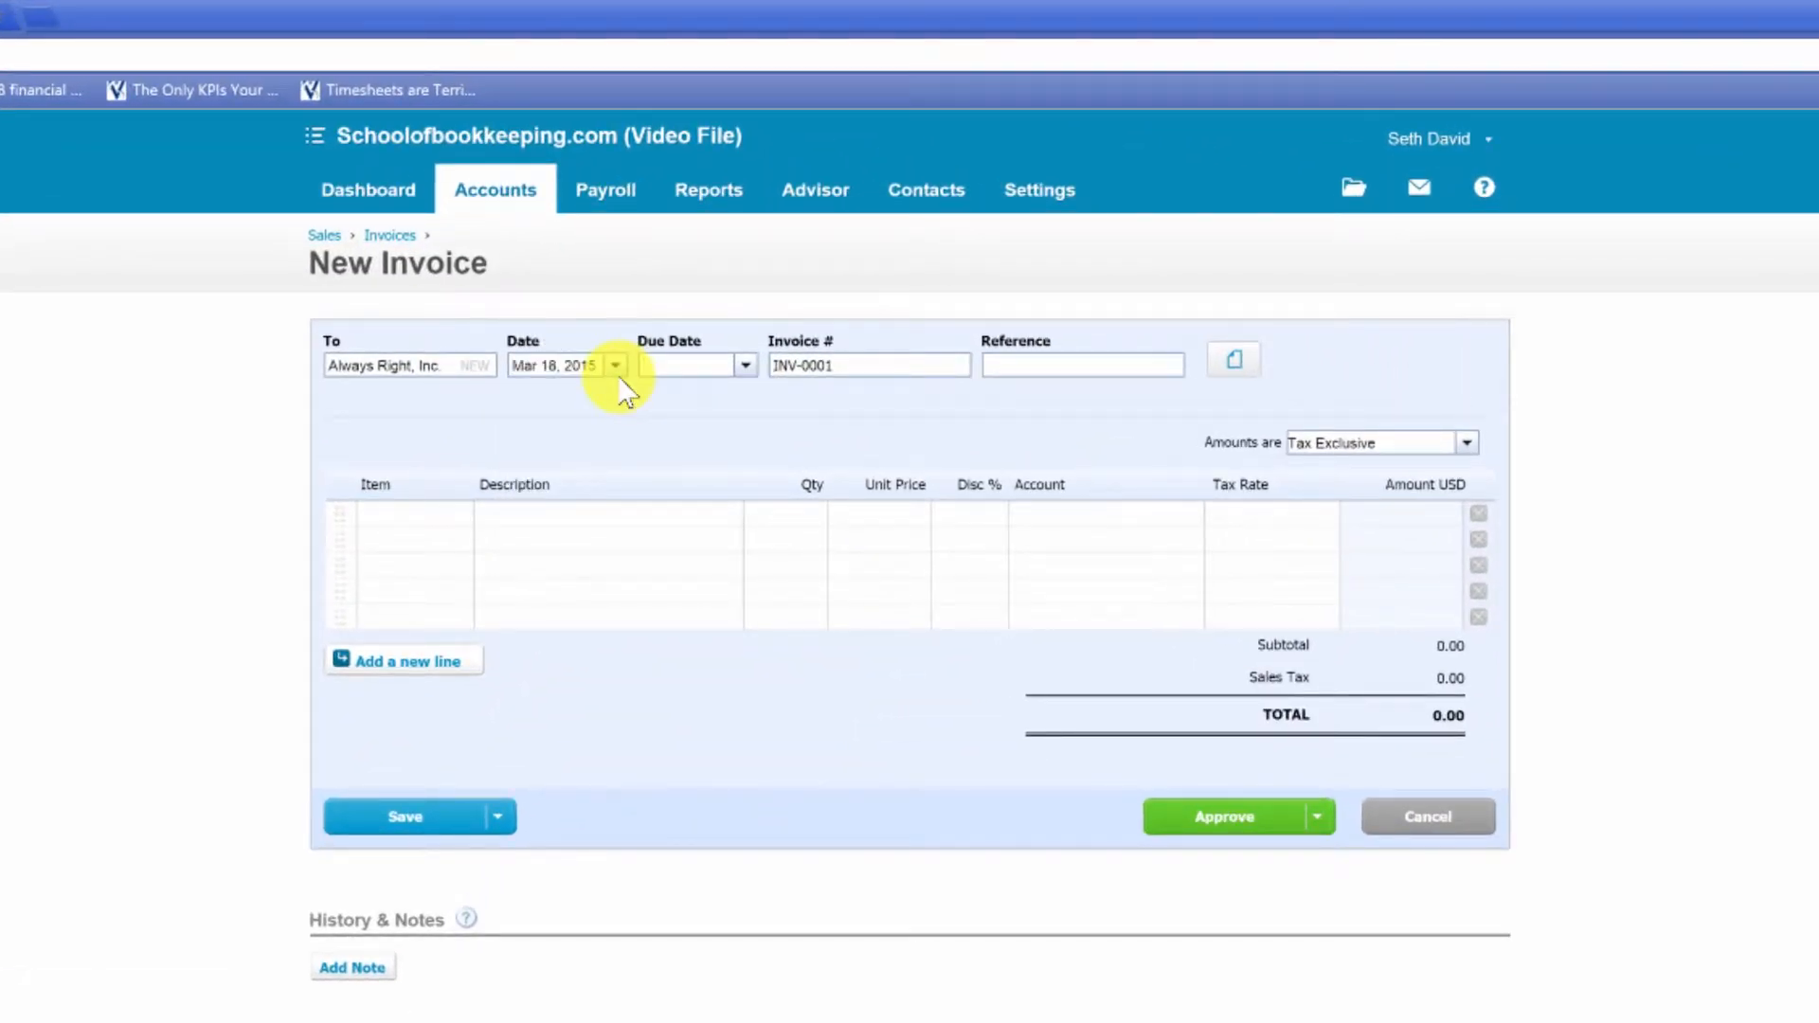
{"action": "left_click", "coordinate": [746, 365]}
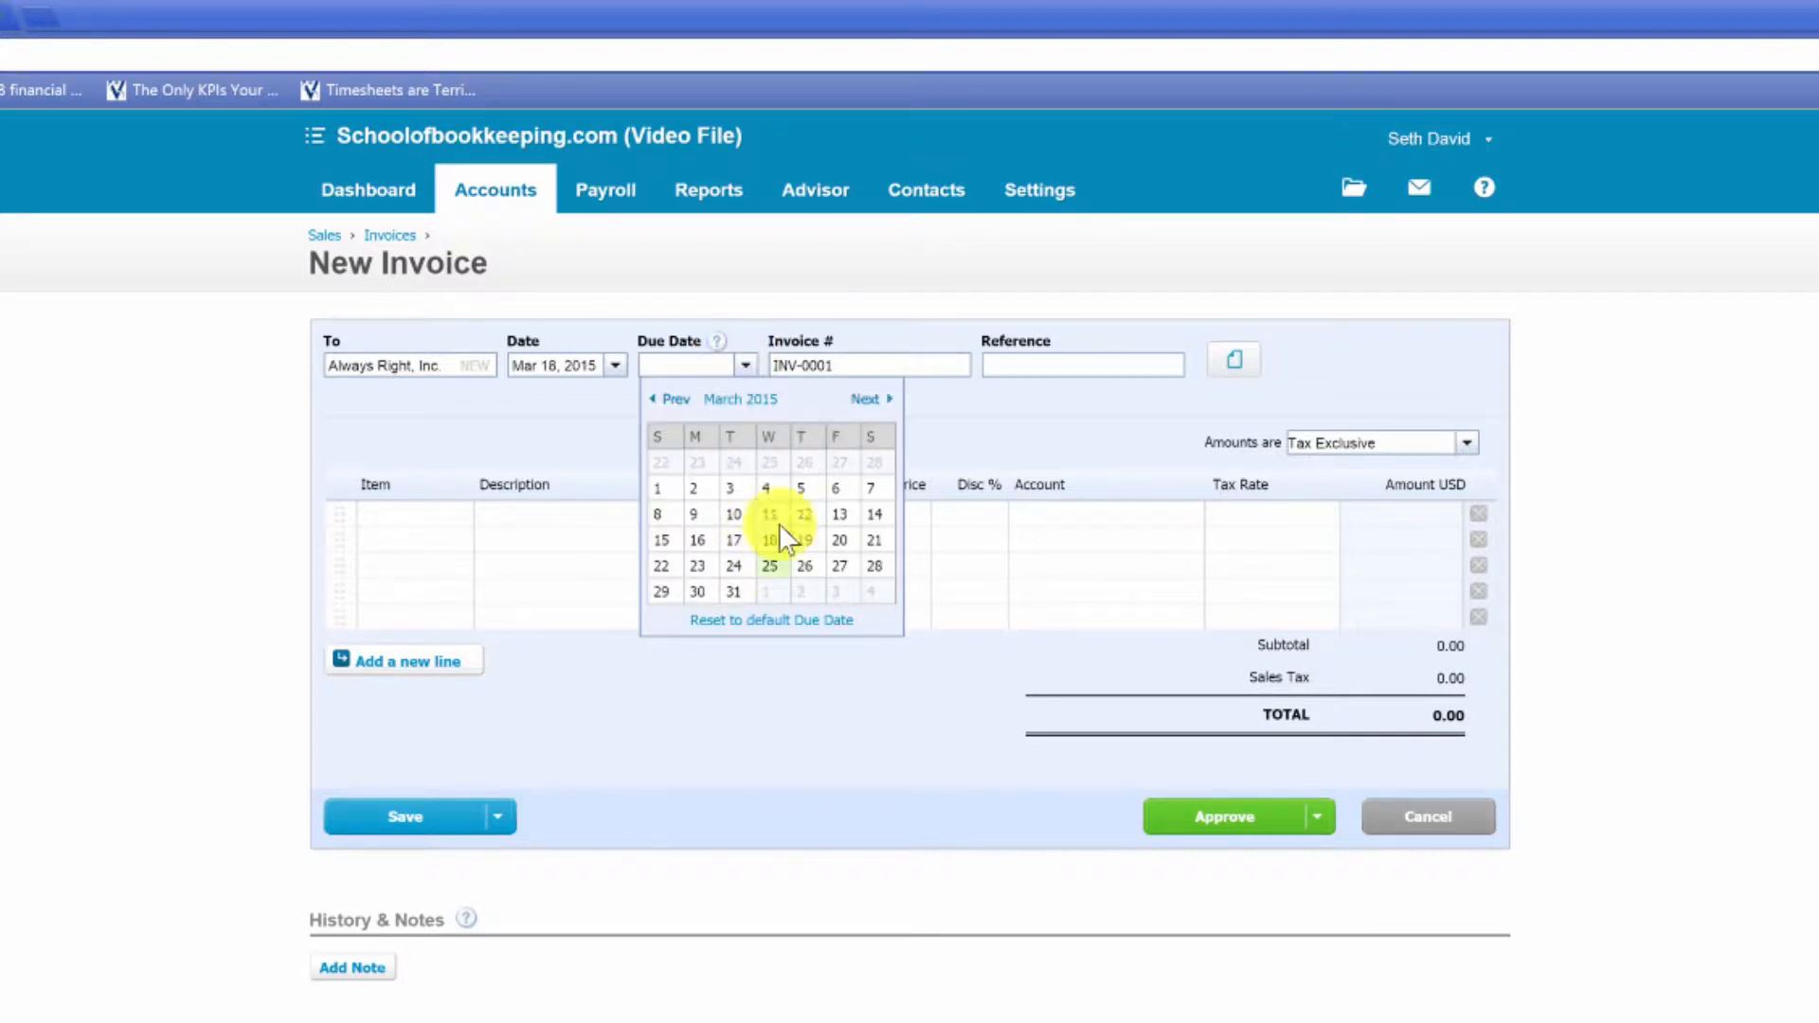
{"action": "left_click", "coordinate": [769, 565]}
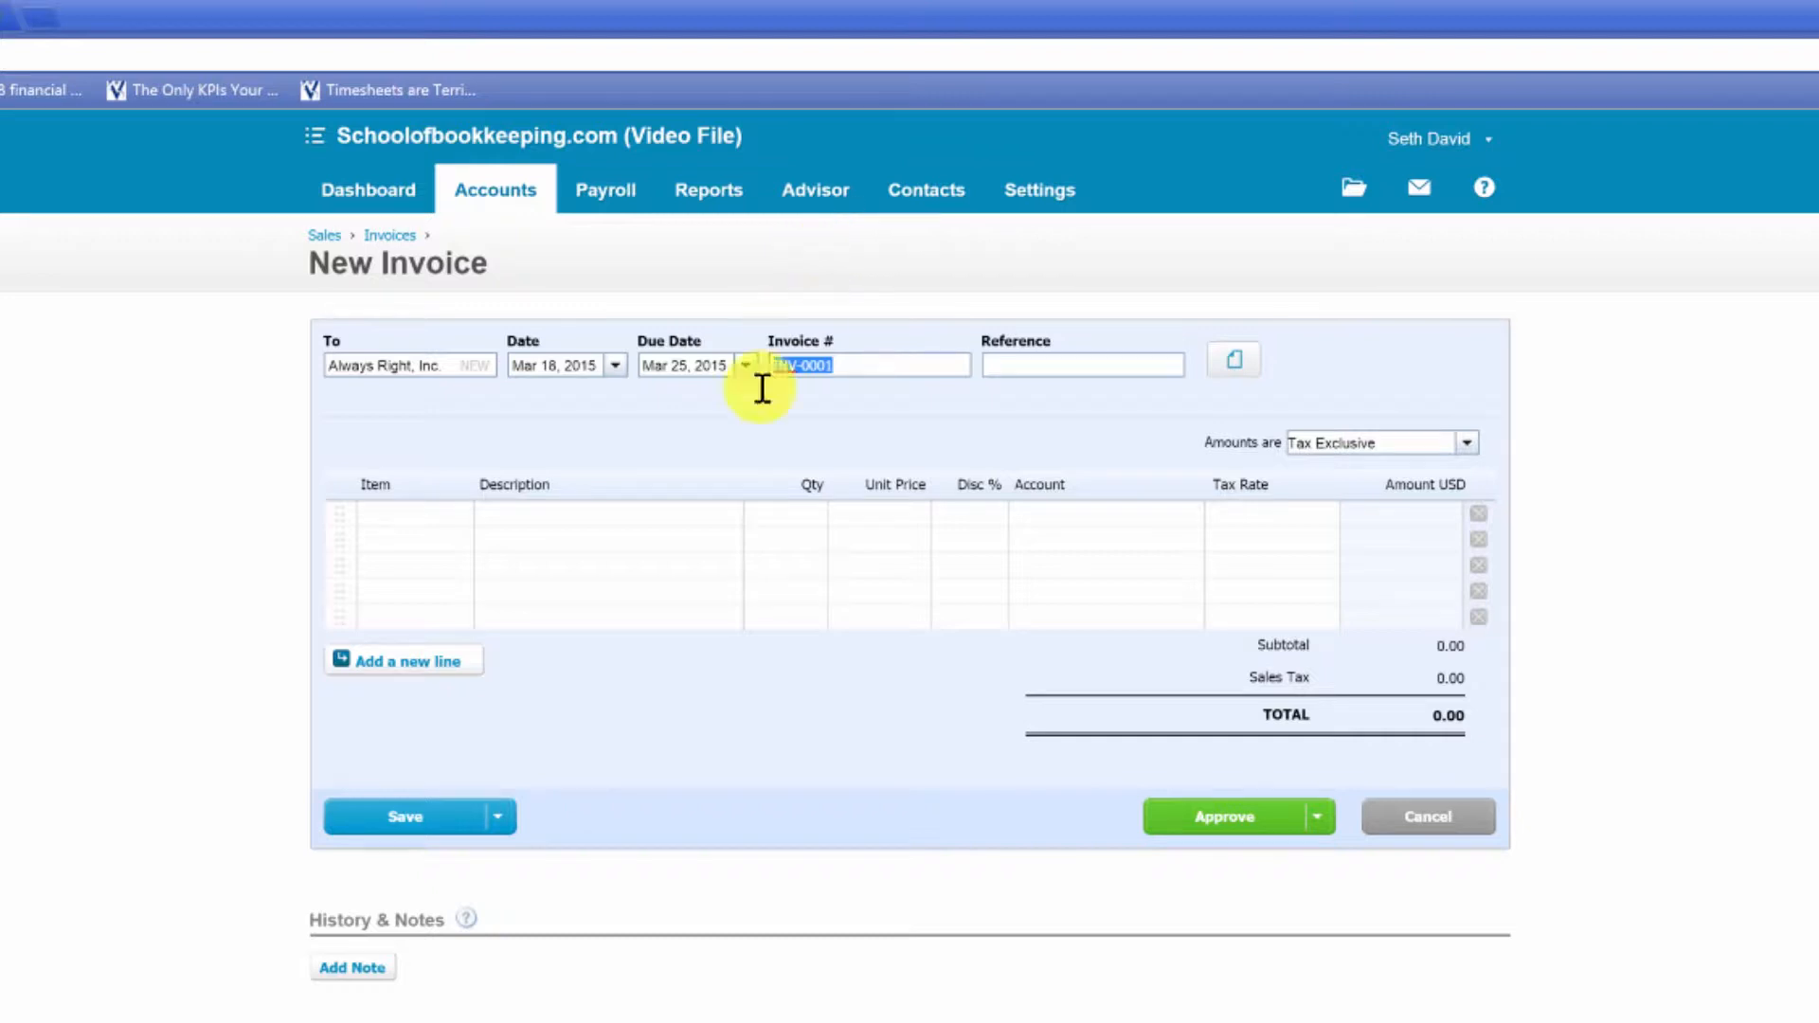
{"action": "left_click", "coordinate": [439, 524]}
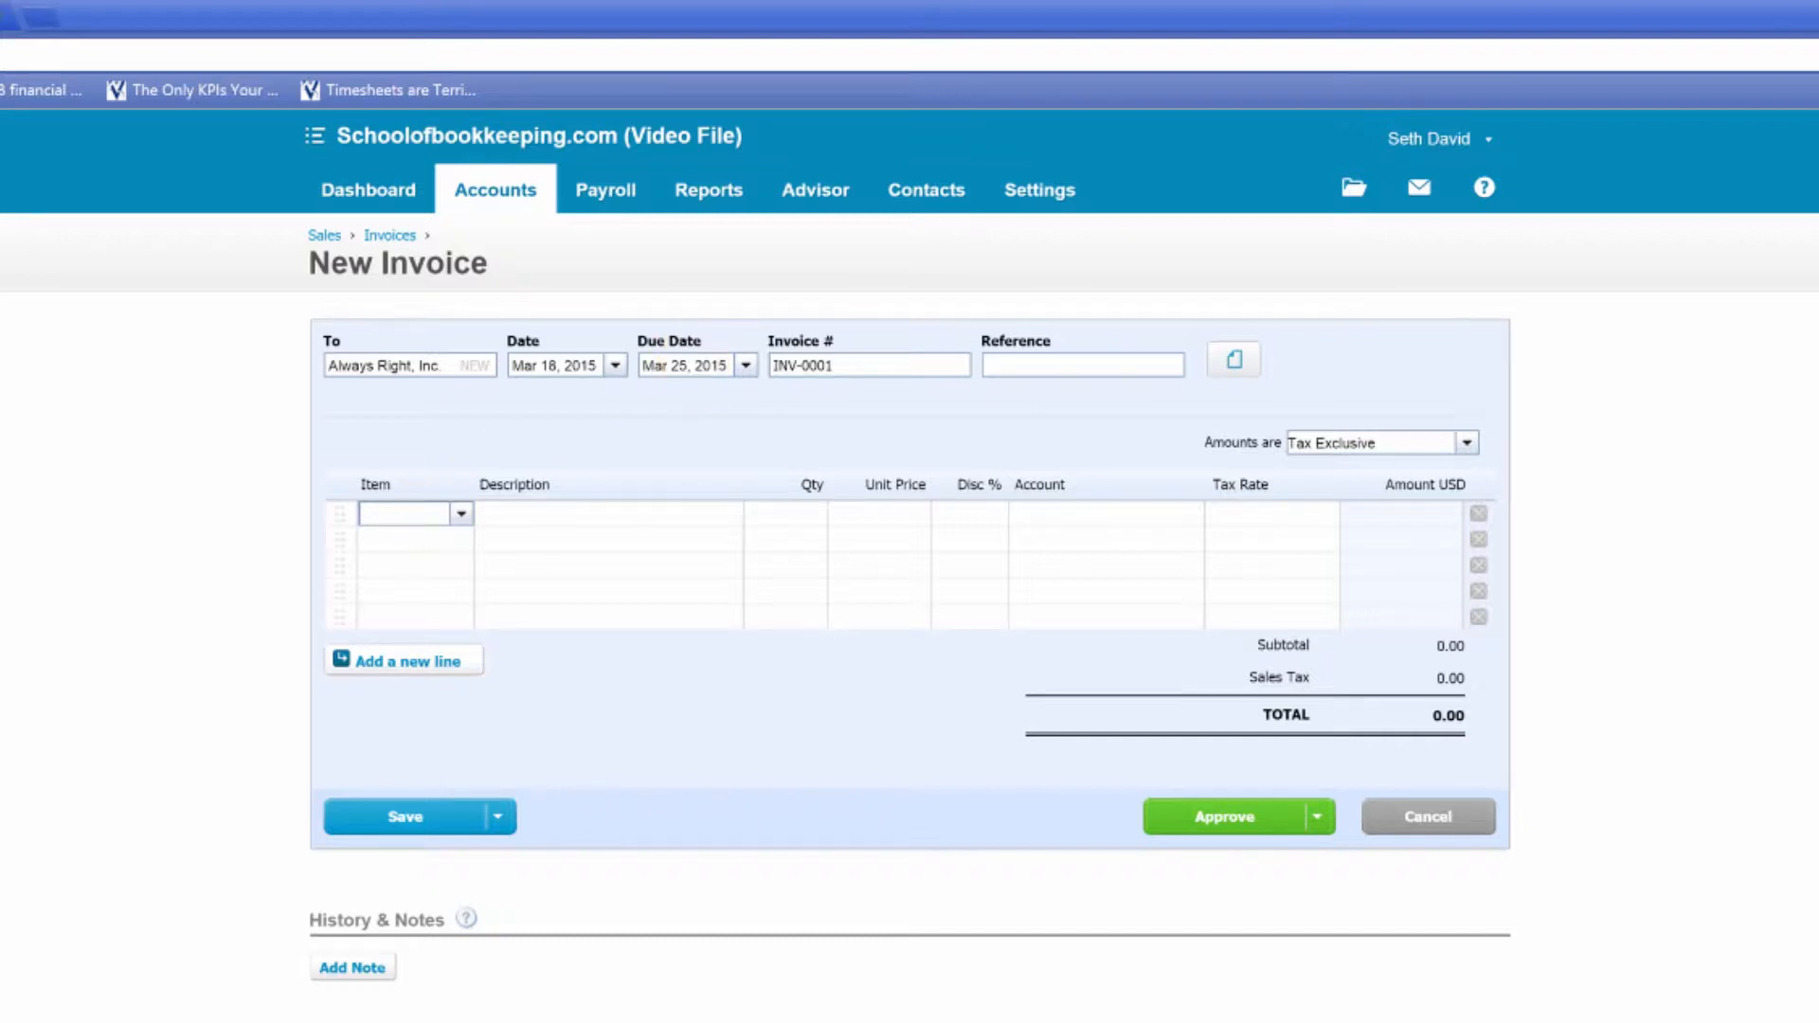
{"action": "left_click", "coordinate": [690, 365]}
{"action": "left_click_drag", "start_coordinate": [691, 364], "coordinate": [726, 376]}
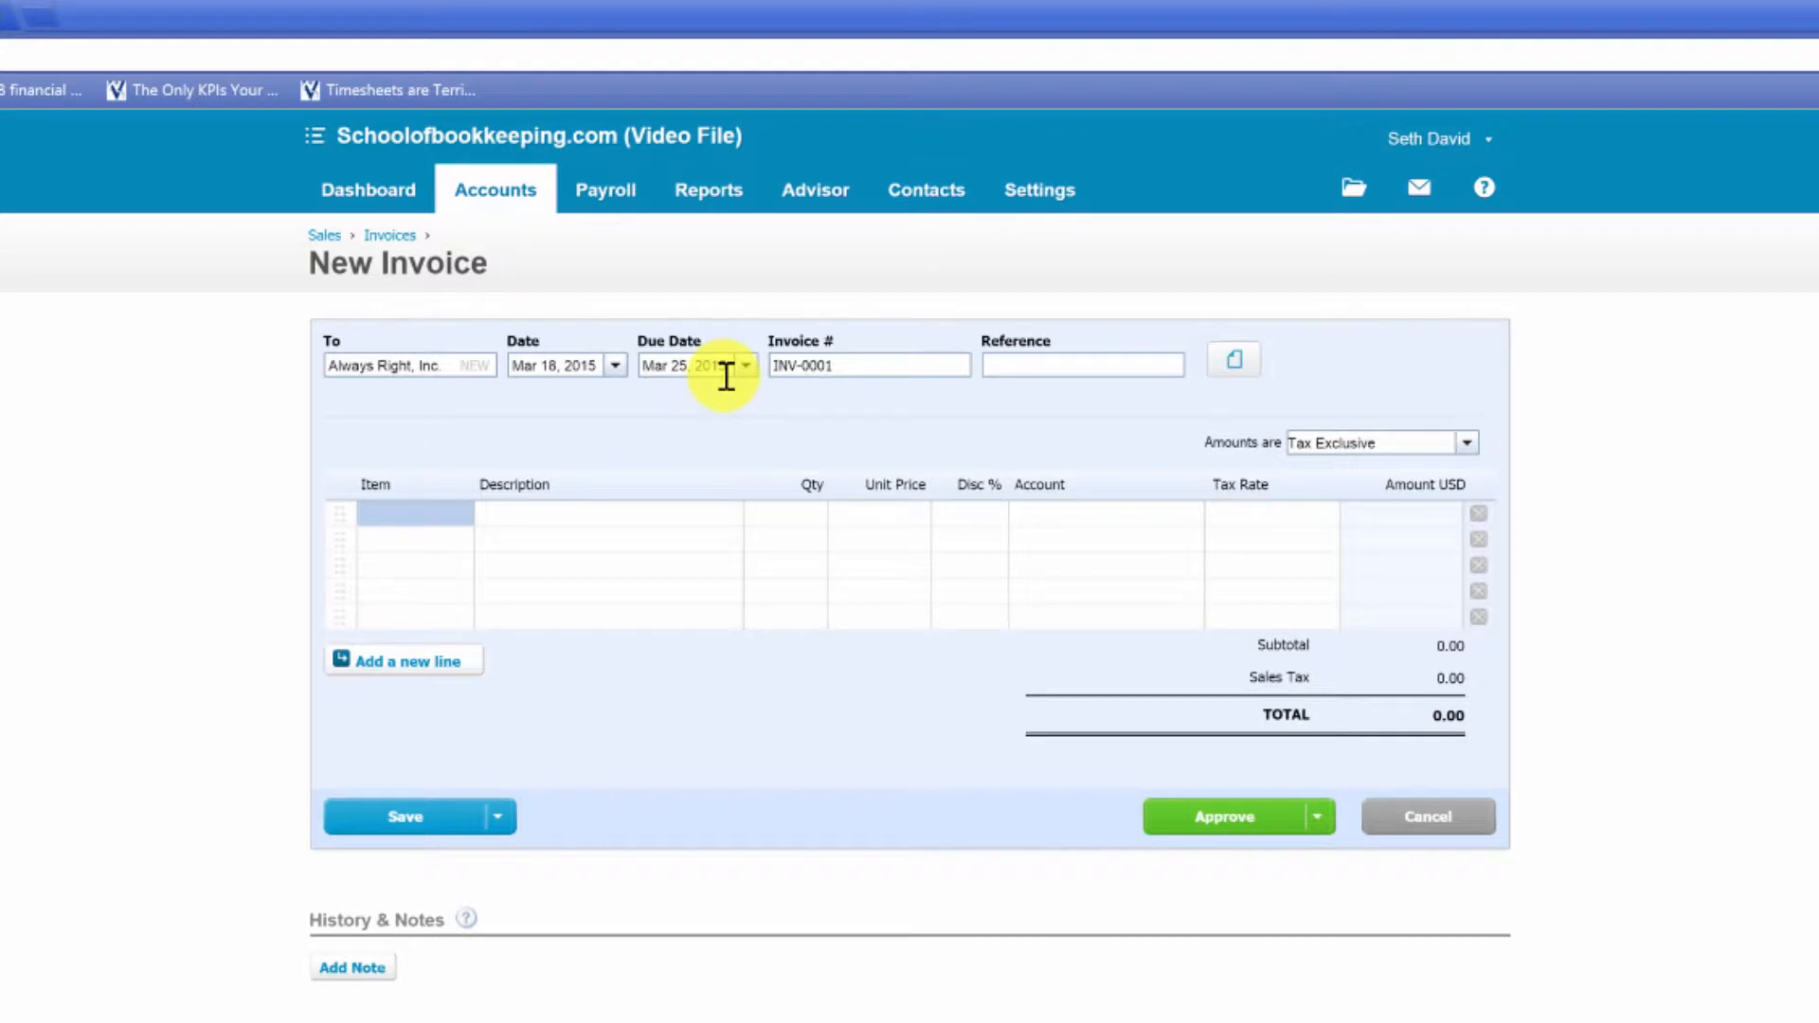
Create a new inventory item from the first invoice line, with item code "Service I Offer" and item name "That Service"
{"action": "left_click", "coordinate": [407, 513]}
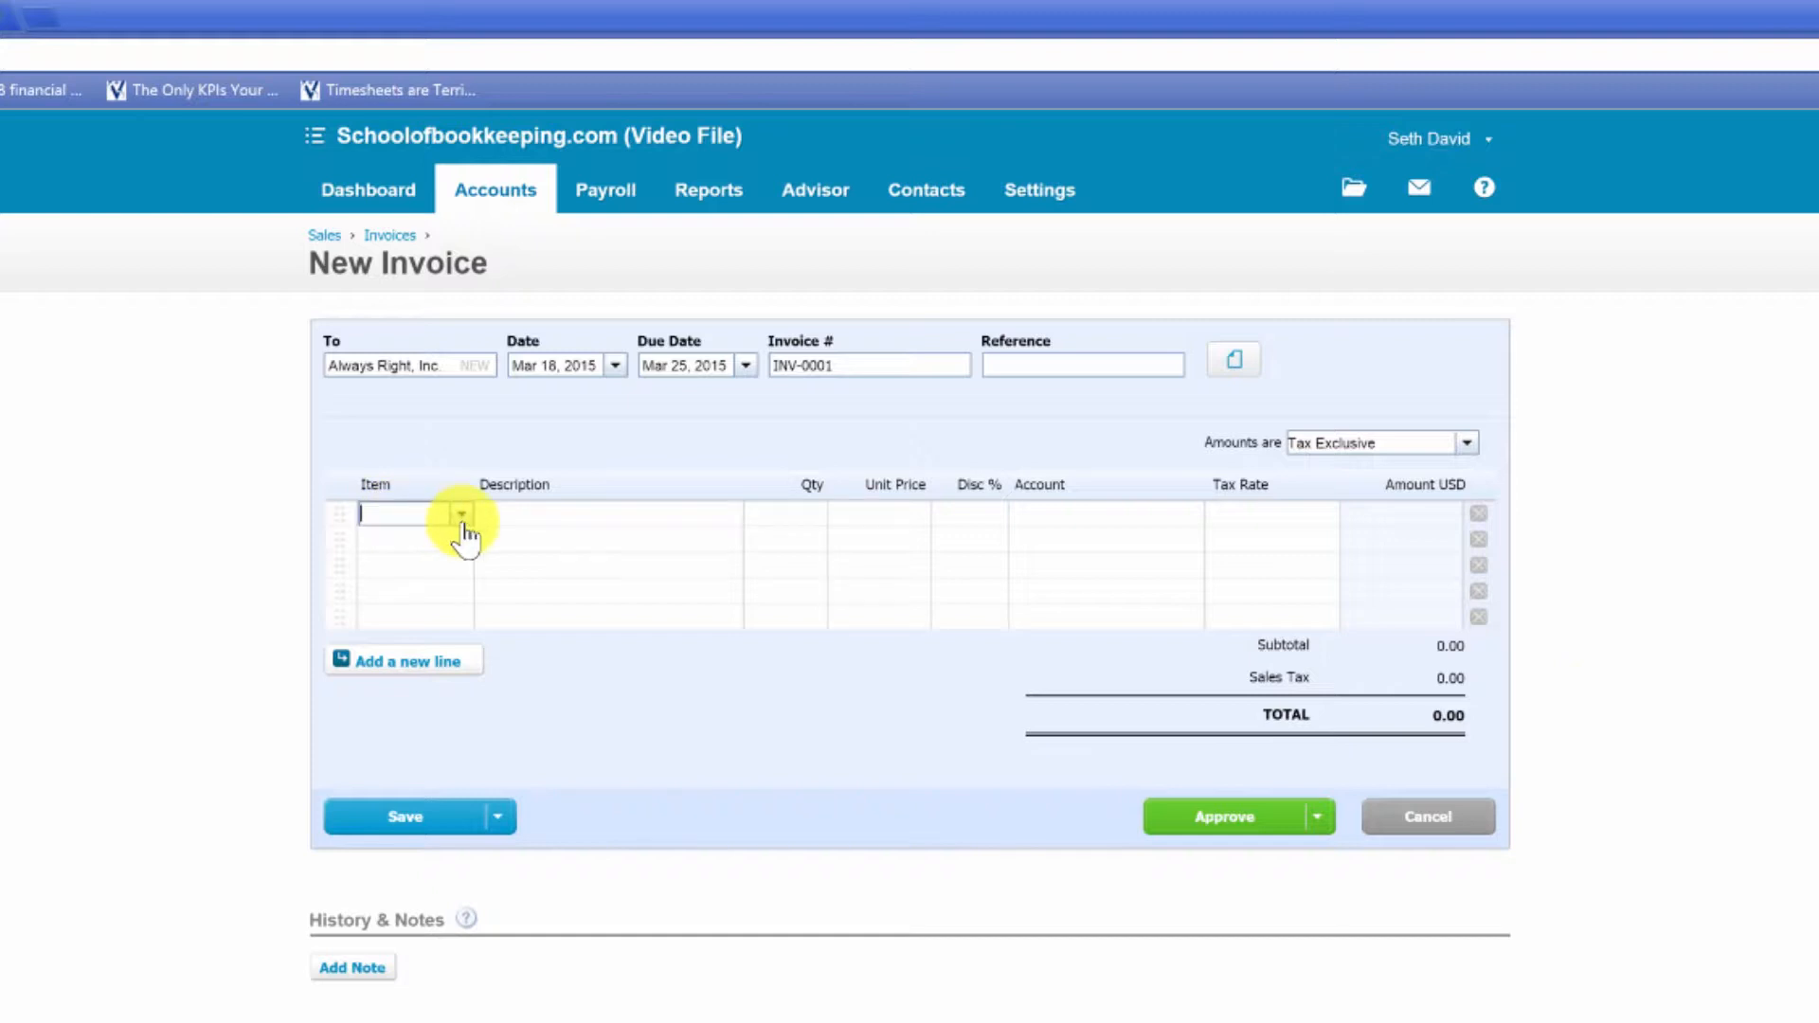
{"action": "left_click", "coordinate": [460, 521]}
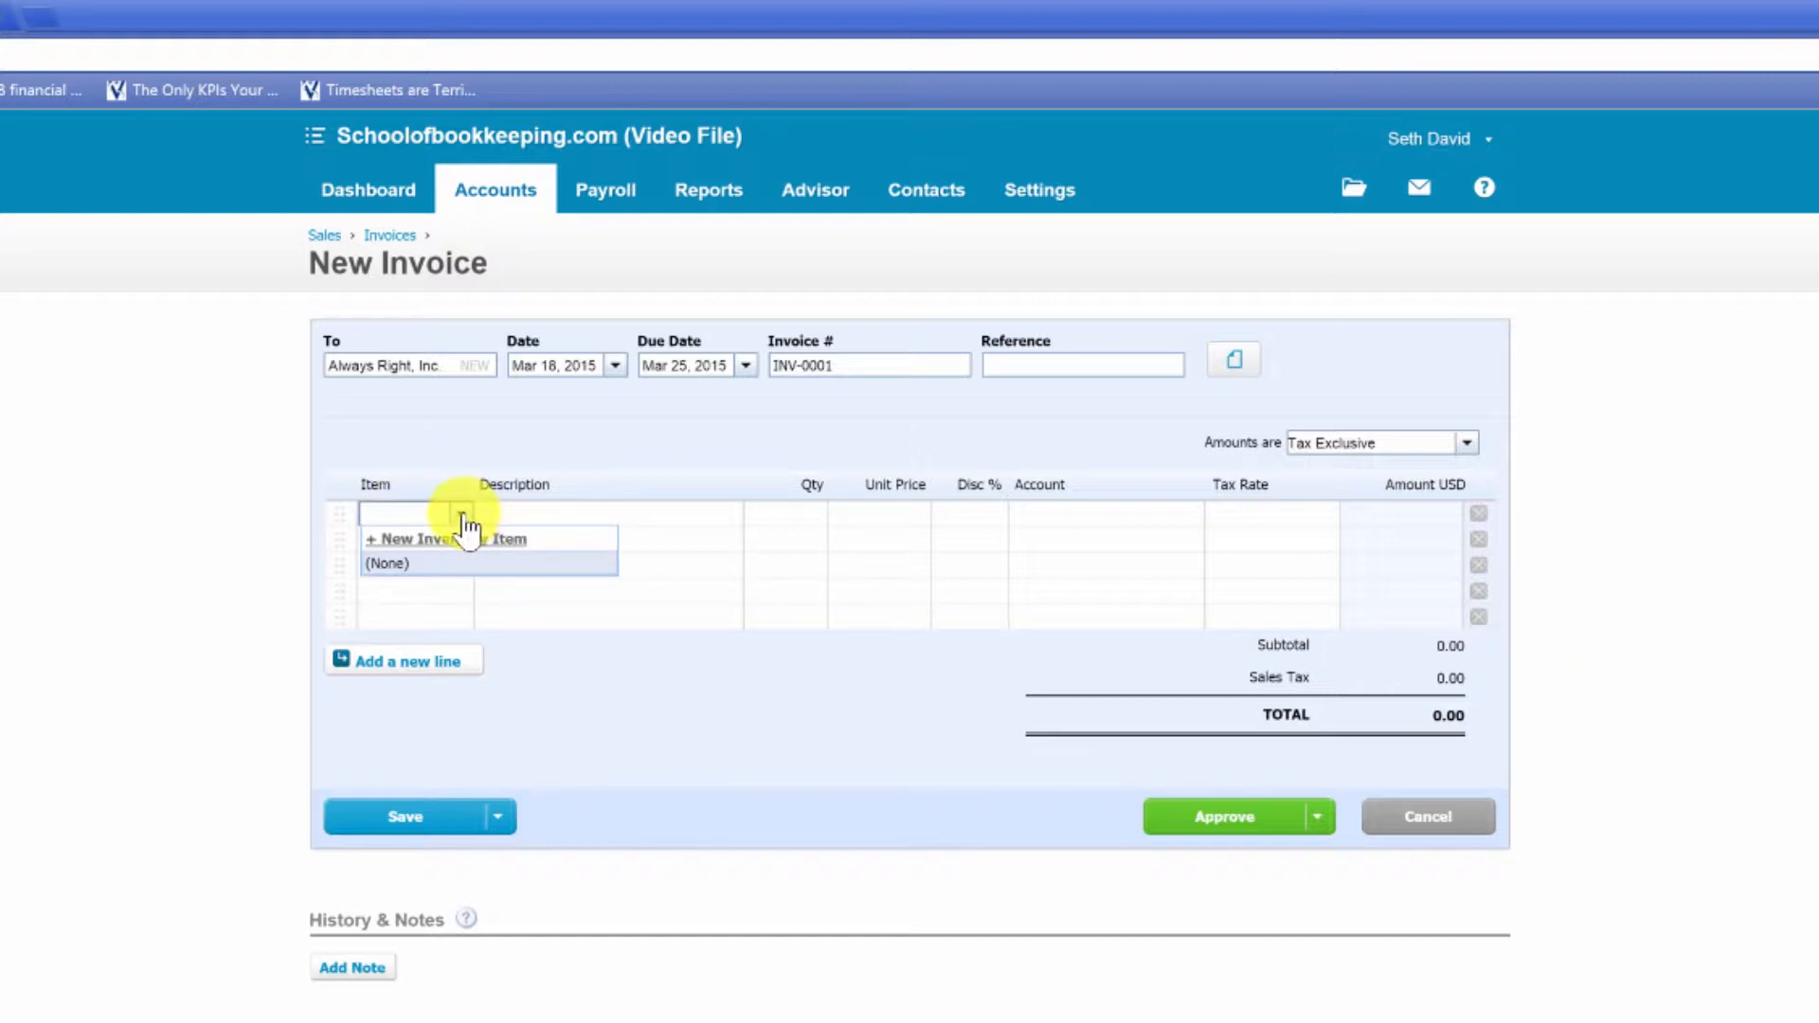
{"action": "left_click", "coordinate": [455, 540]}
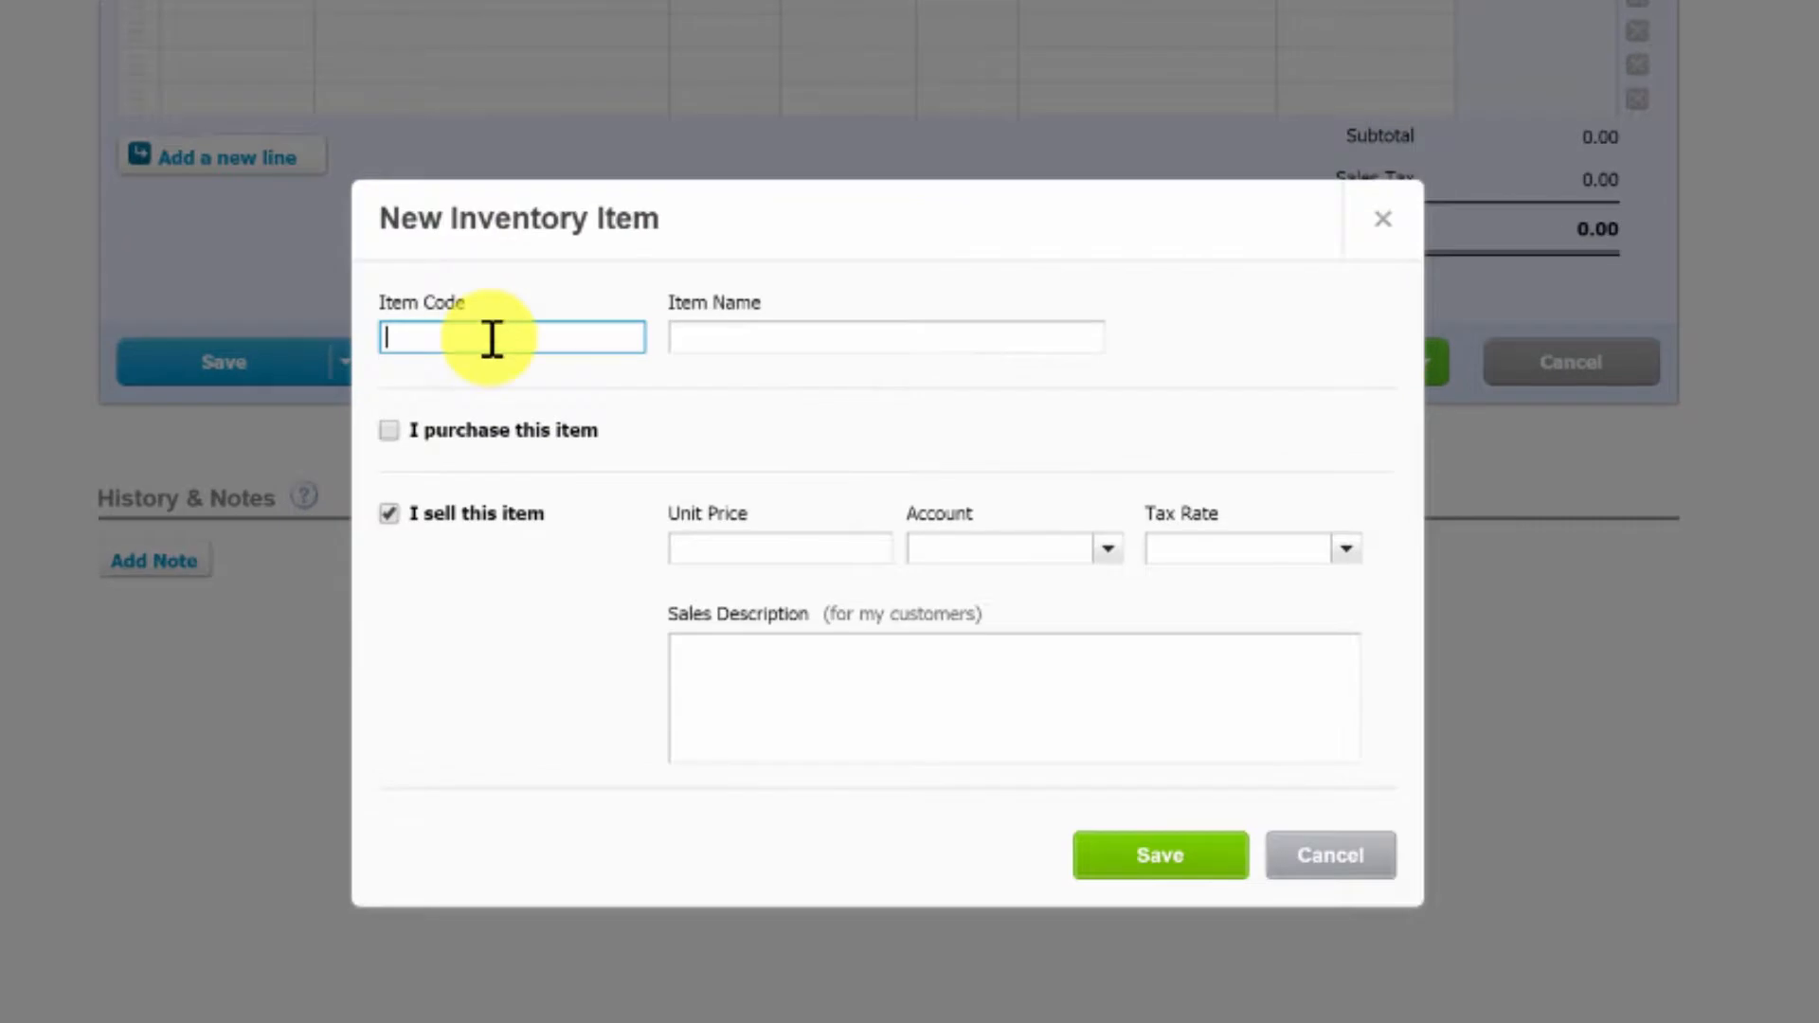
{"action": "type", "text": "Service I Offer"}
{"action": "key", "text": "Tab"}
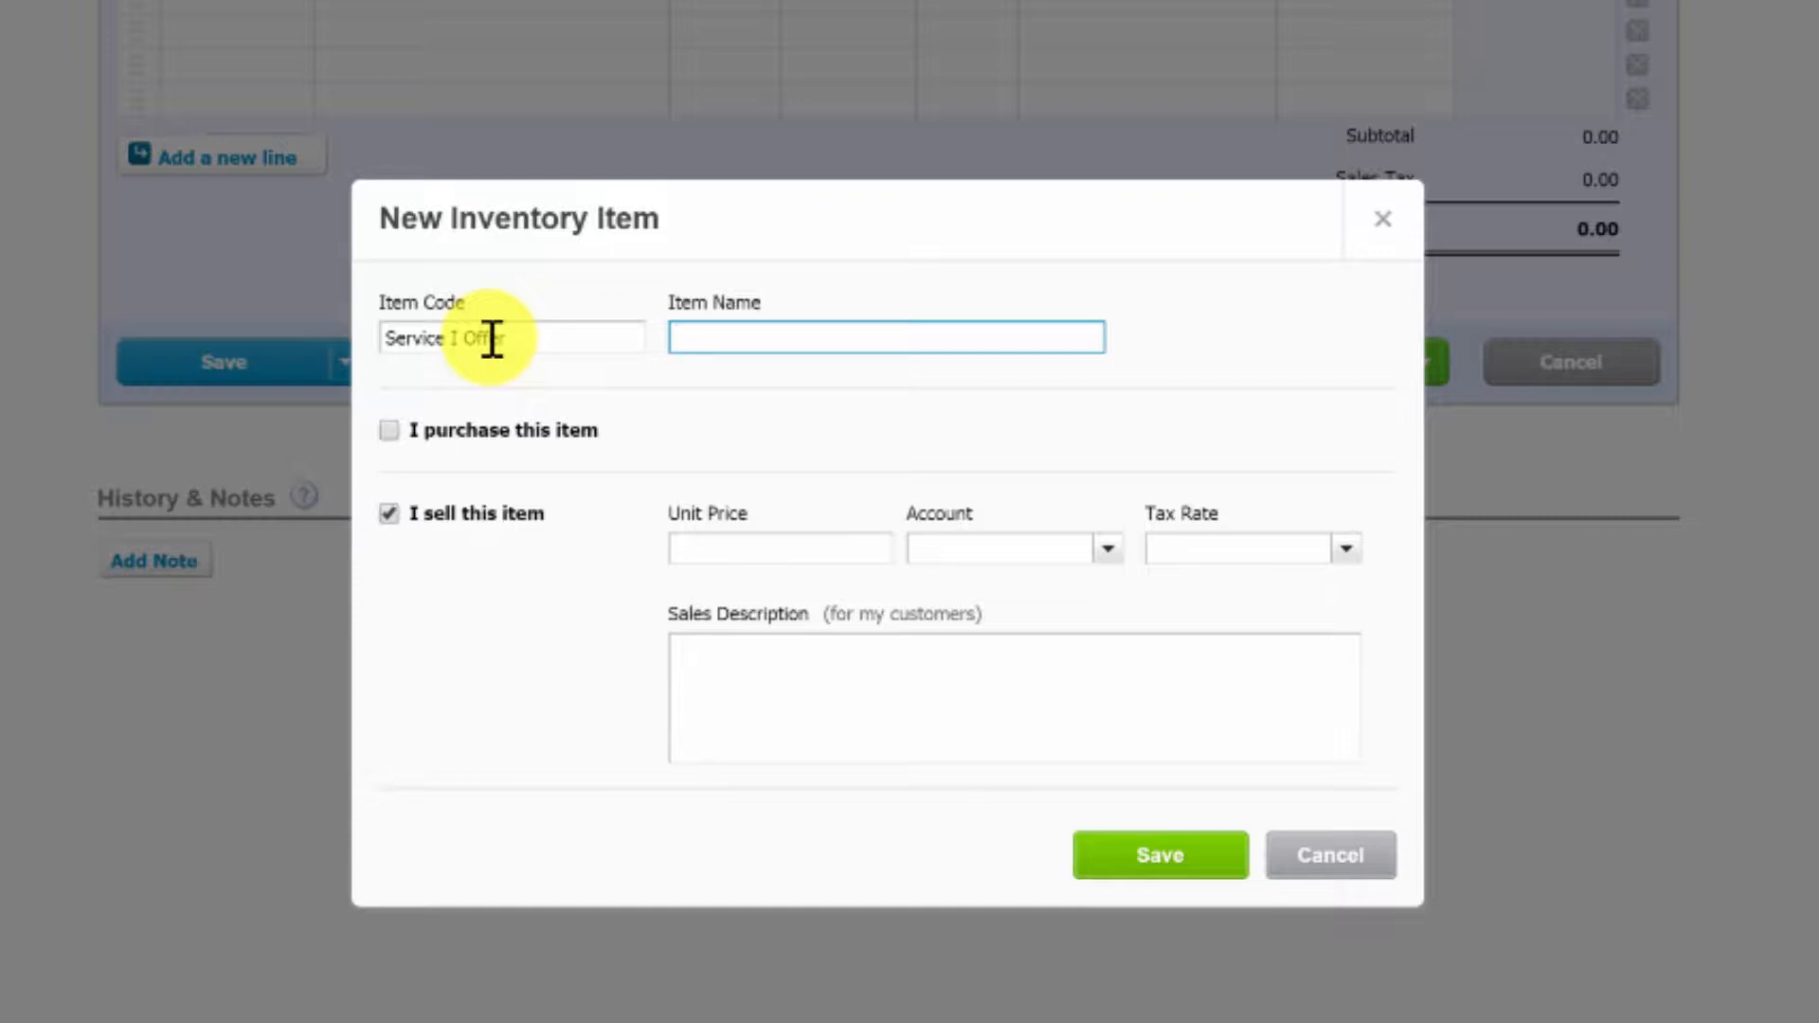
{"action": "type", "text": "That Service"}
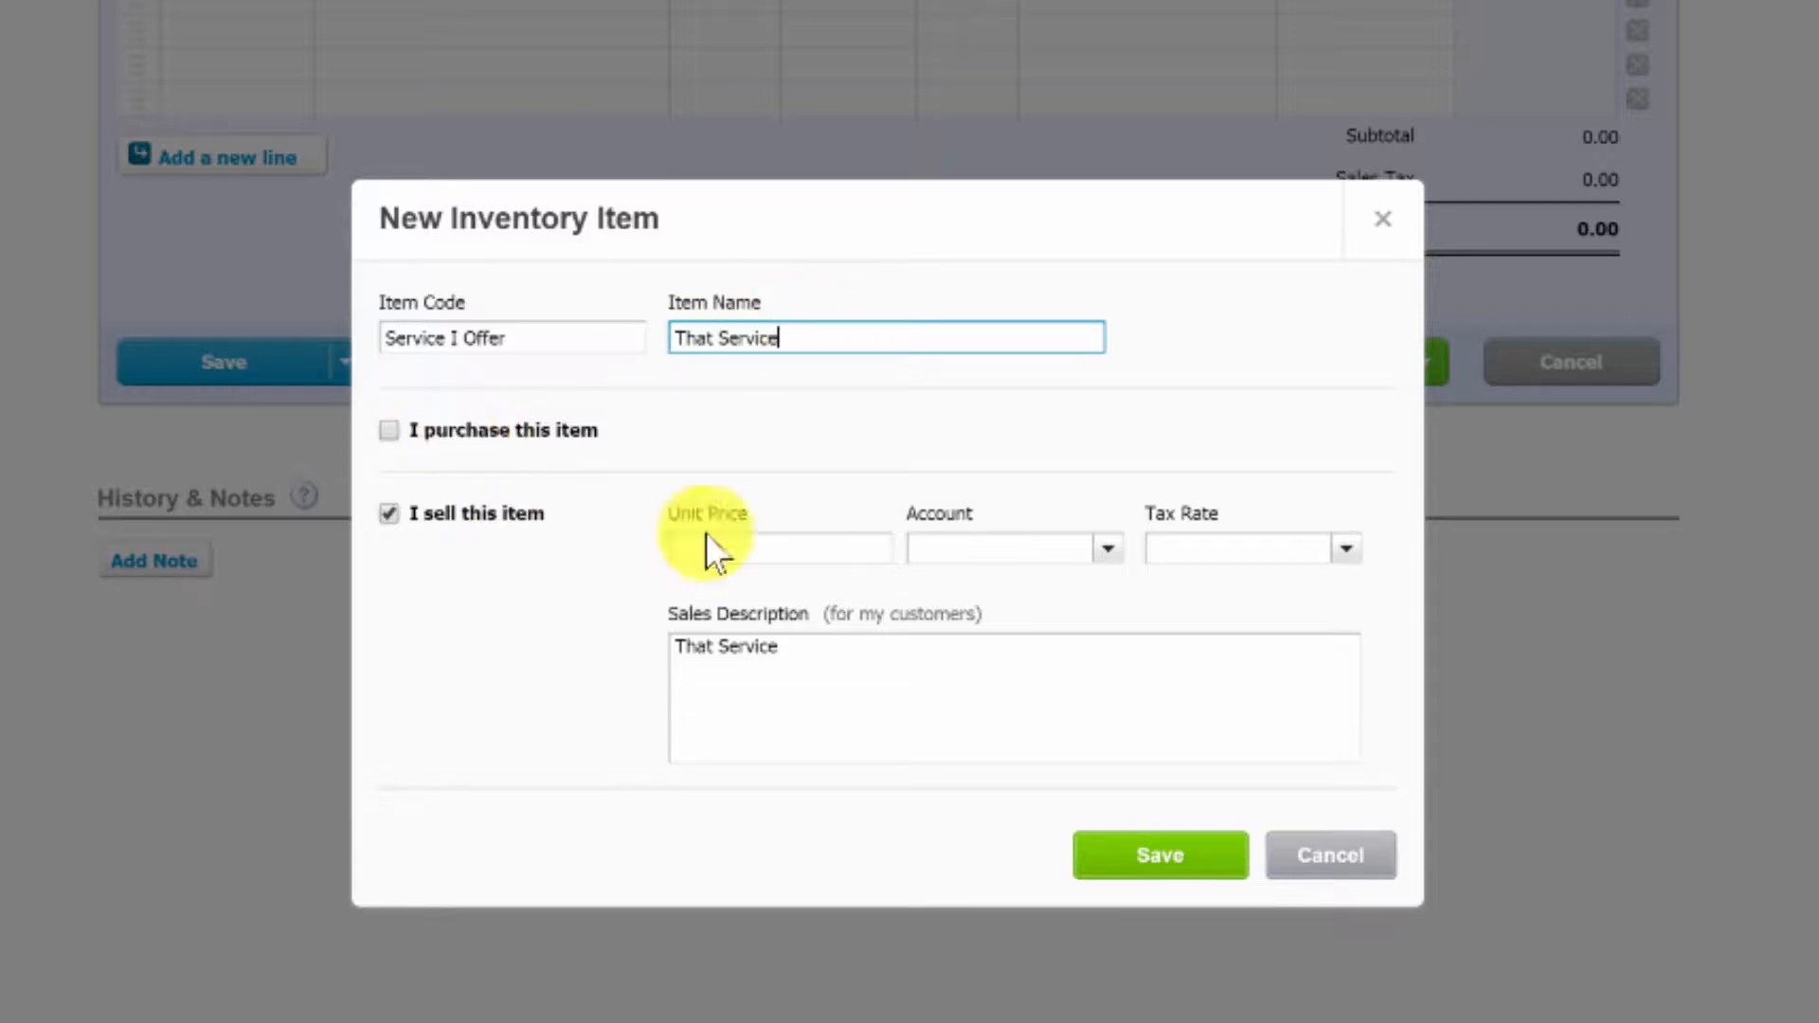
{"action": "left_click", "coordinate": [757, 549]}
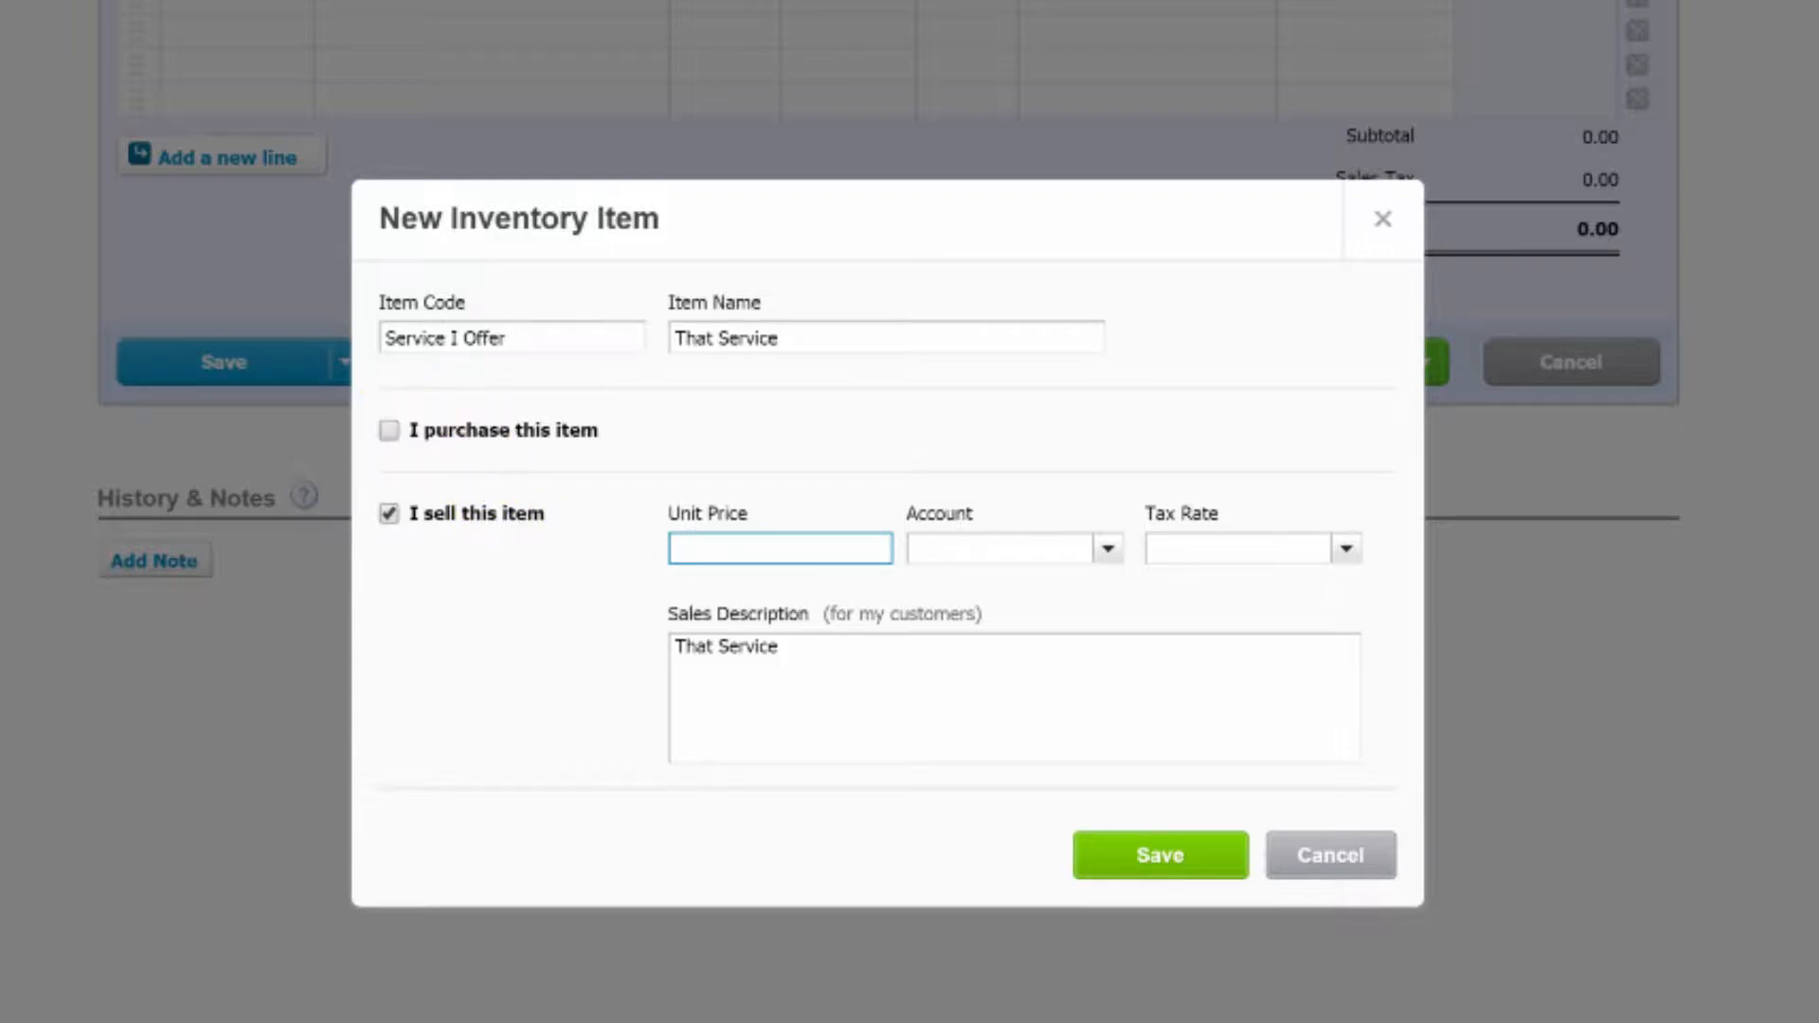
Mark the new inventory item as one that is purchased
{"action": "left_click", "coordinate": [389, 430]}
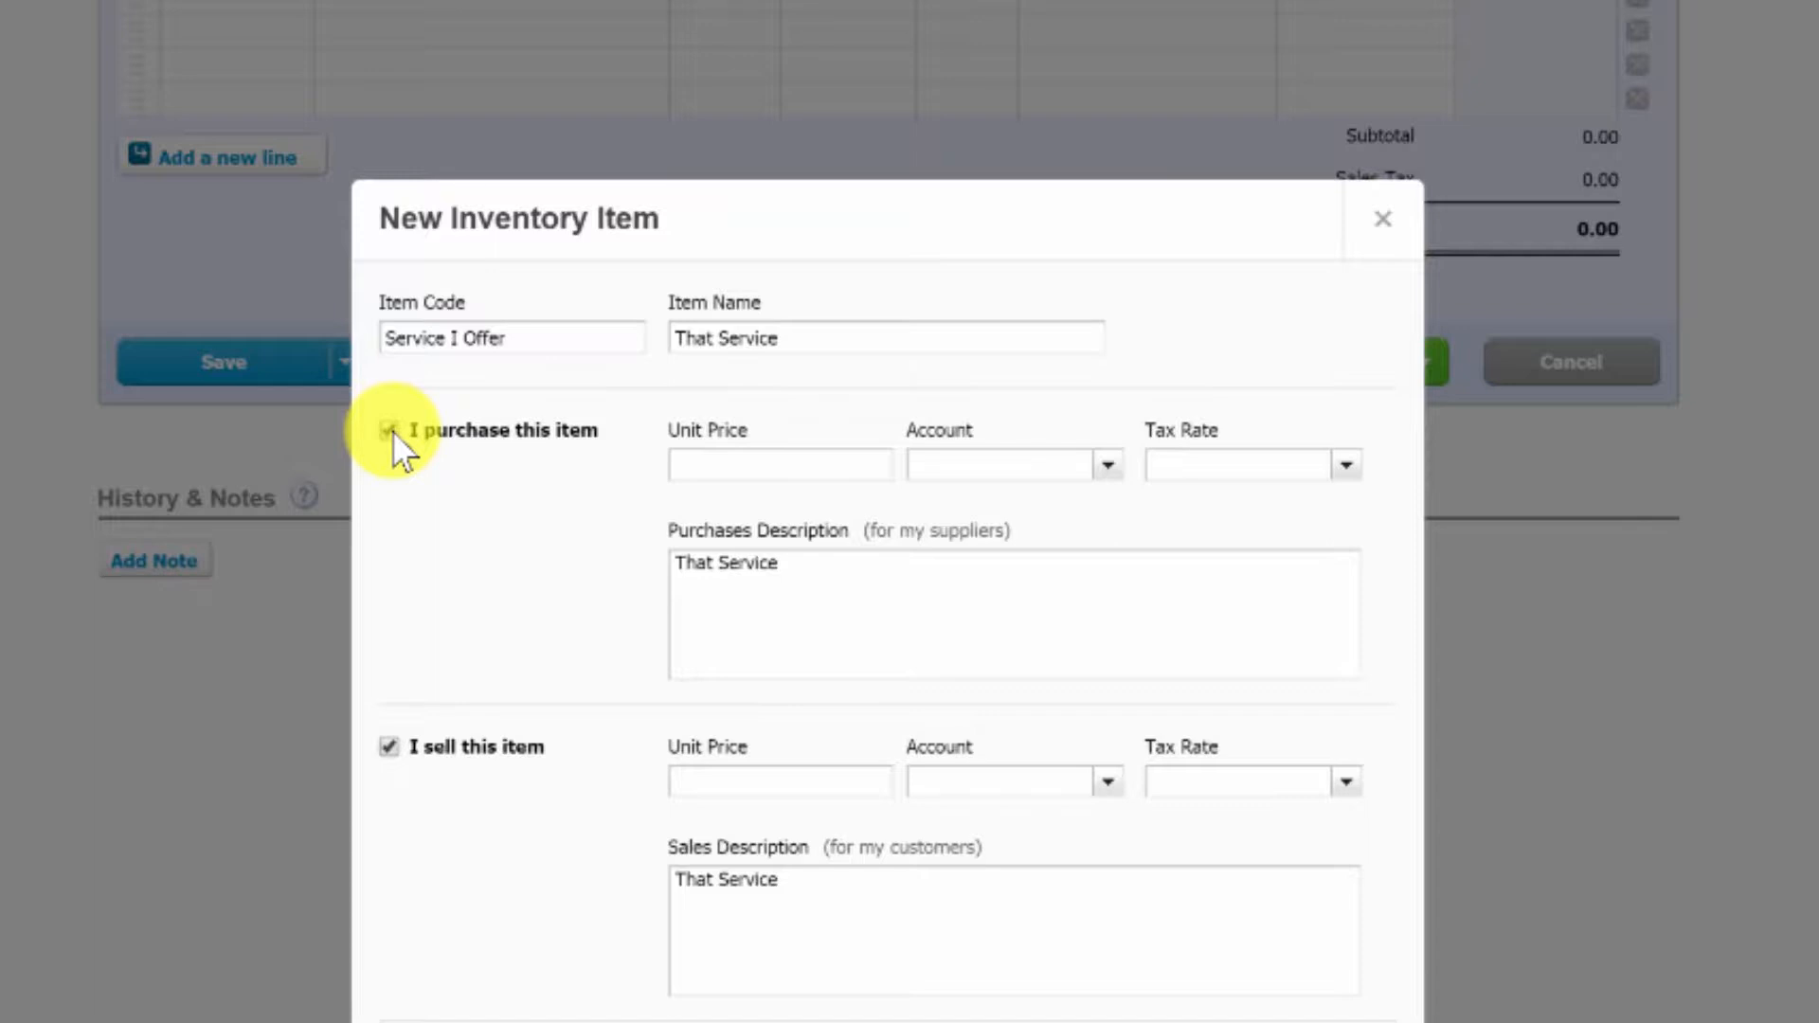
{"action": "left_click", "coordinate": [489, 343]}
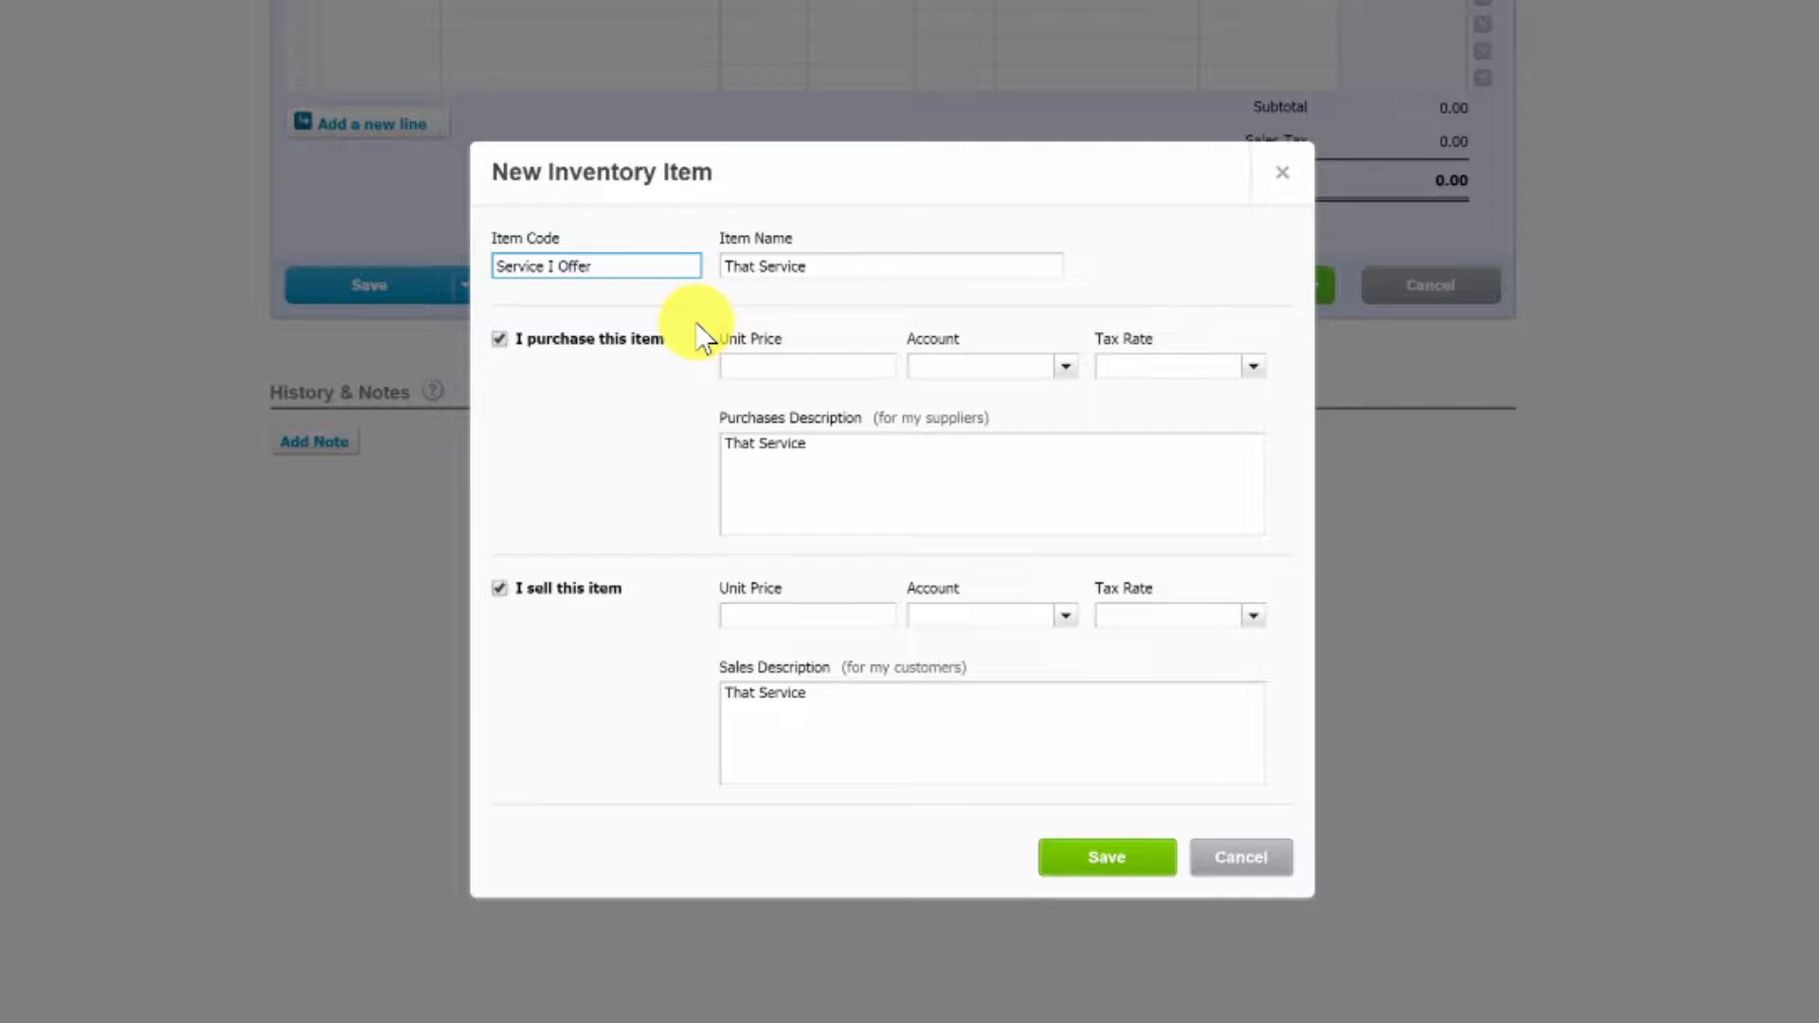
{"action": "left_click", "coordinate": [771, 367]}
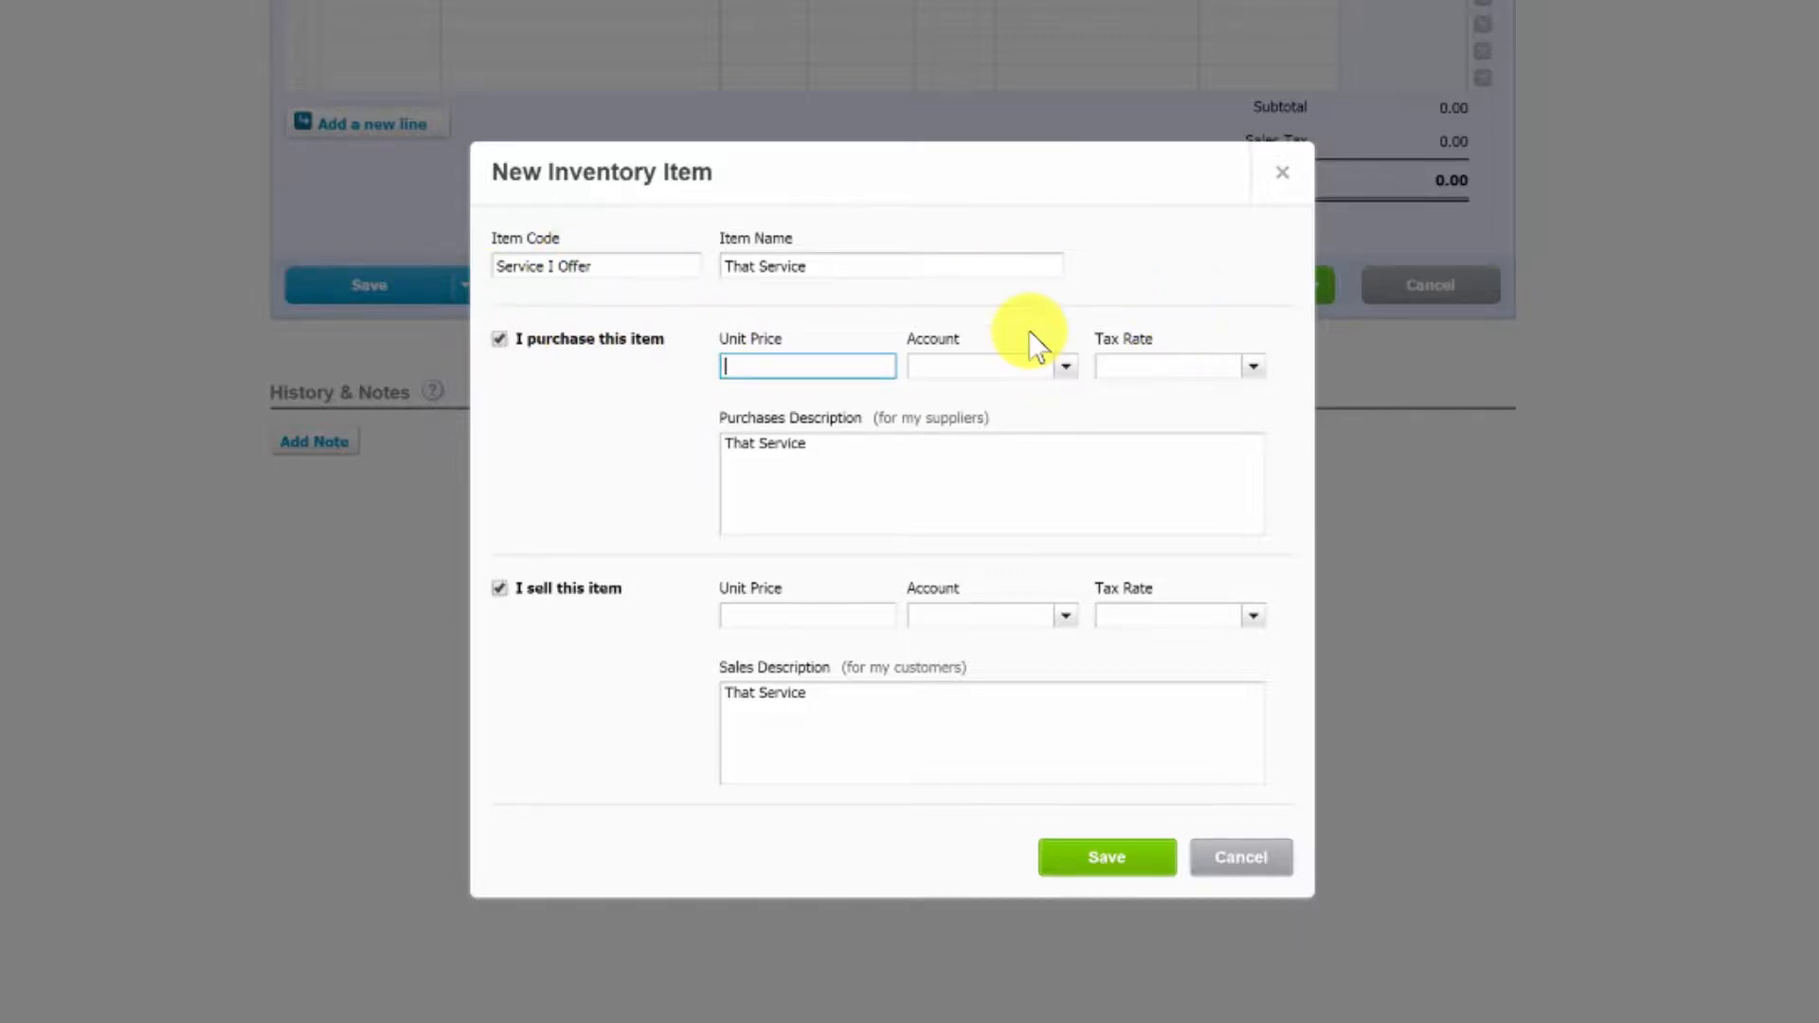
Try to set the item's purchase account to Direct Labor
{"action": "left_click", "coordinate": [1070, 368]}
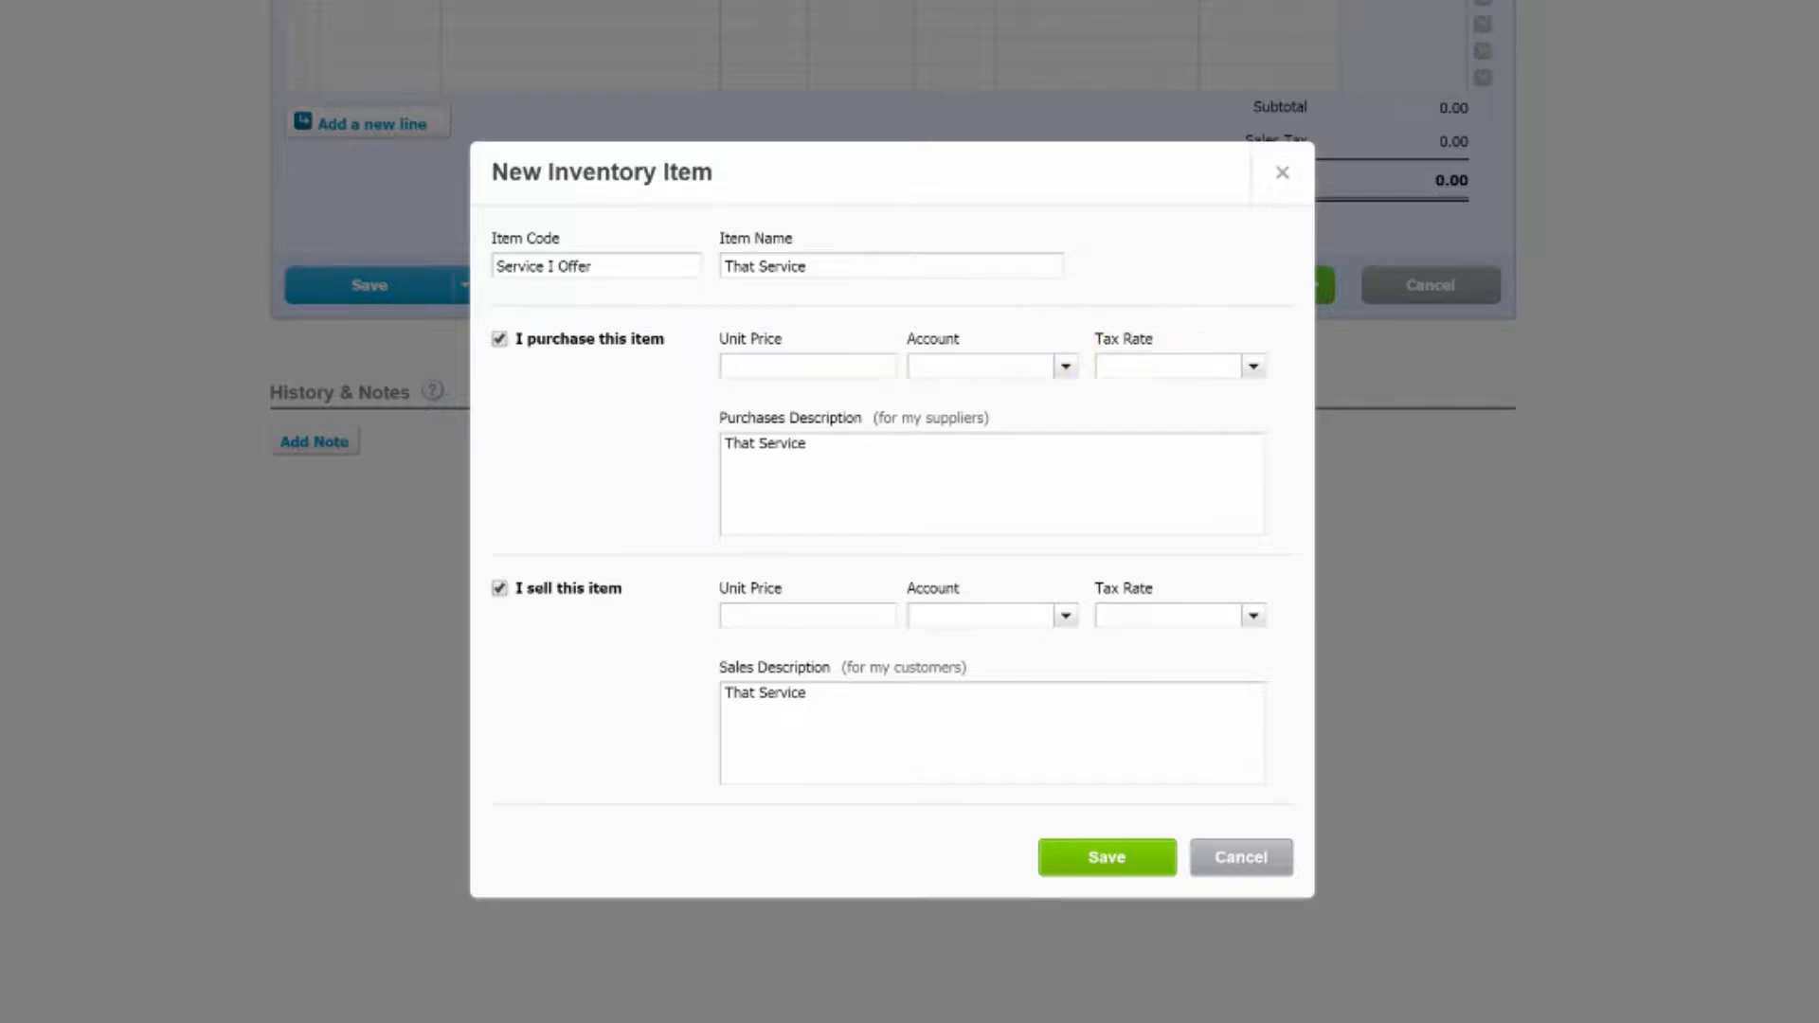
{"action": "type", "text": "Cos"}
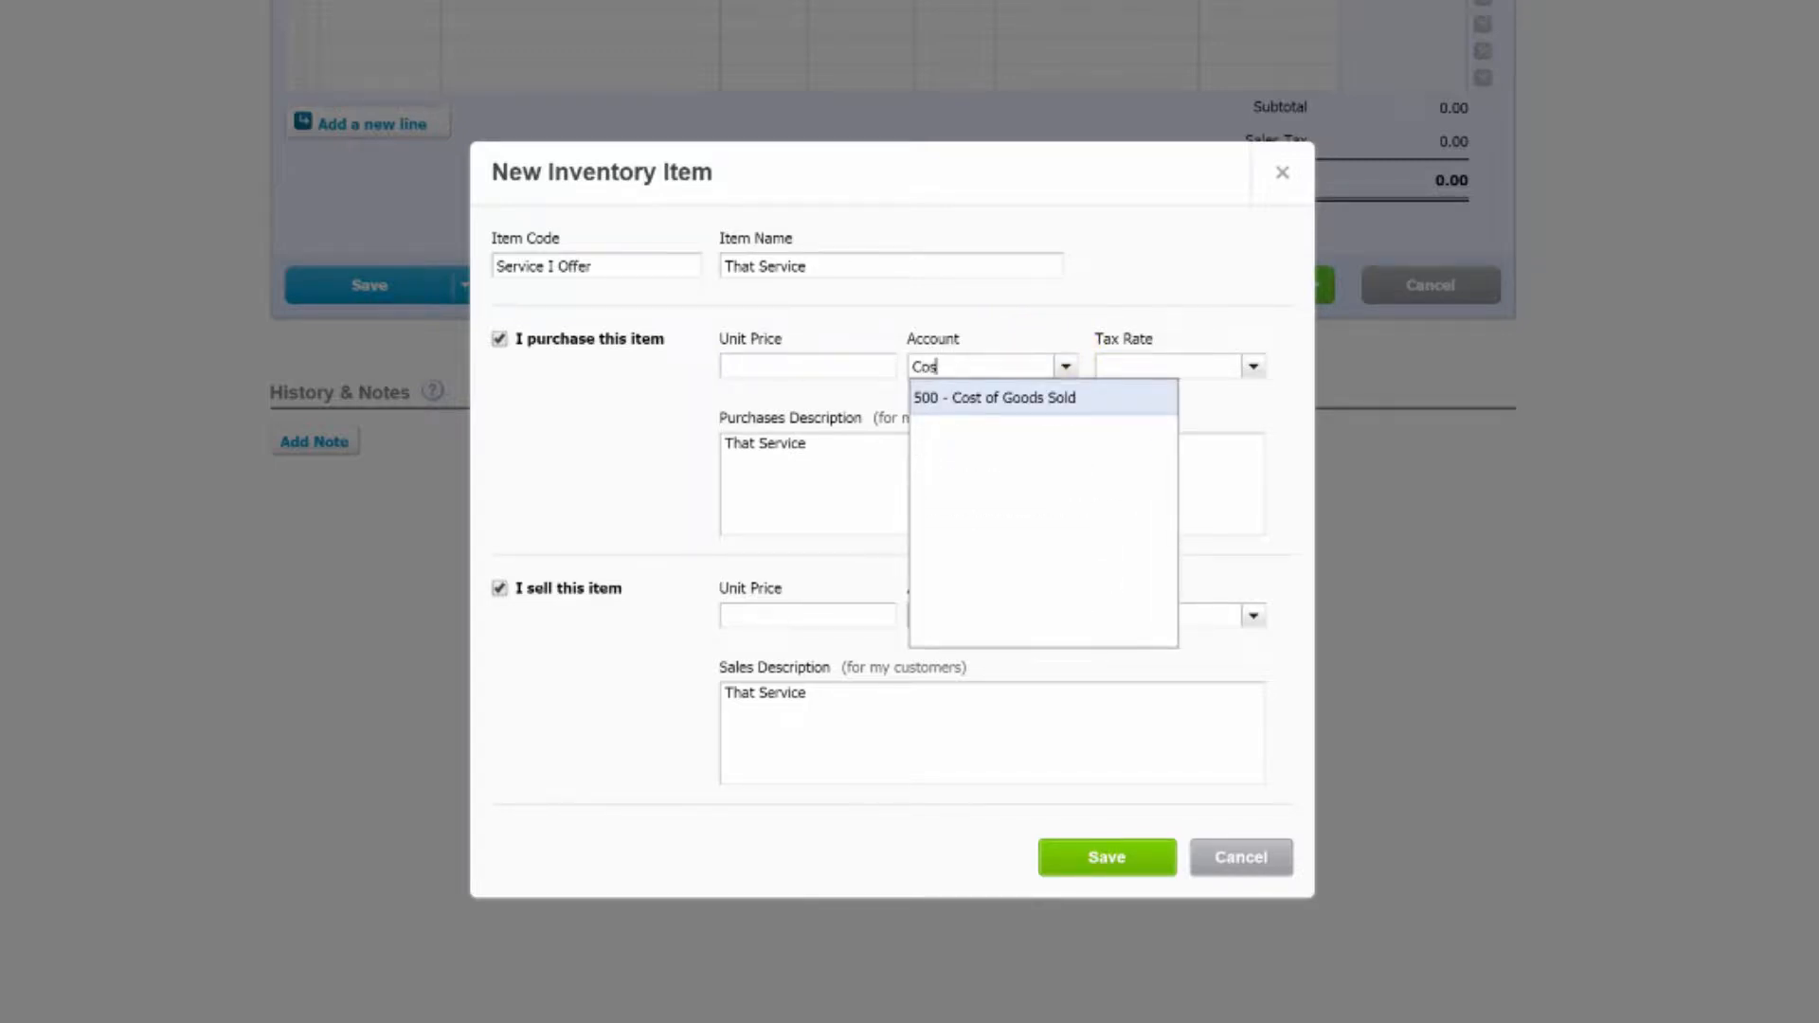
{"action": "key", "text": "BackSpace"}
{"action": "key", "text": "BackSpace"}
{"action": "key", "text": "BackSpace"}
{"action": "type", "text": "Dire"}
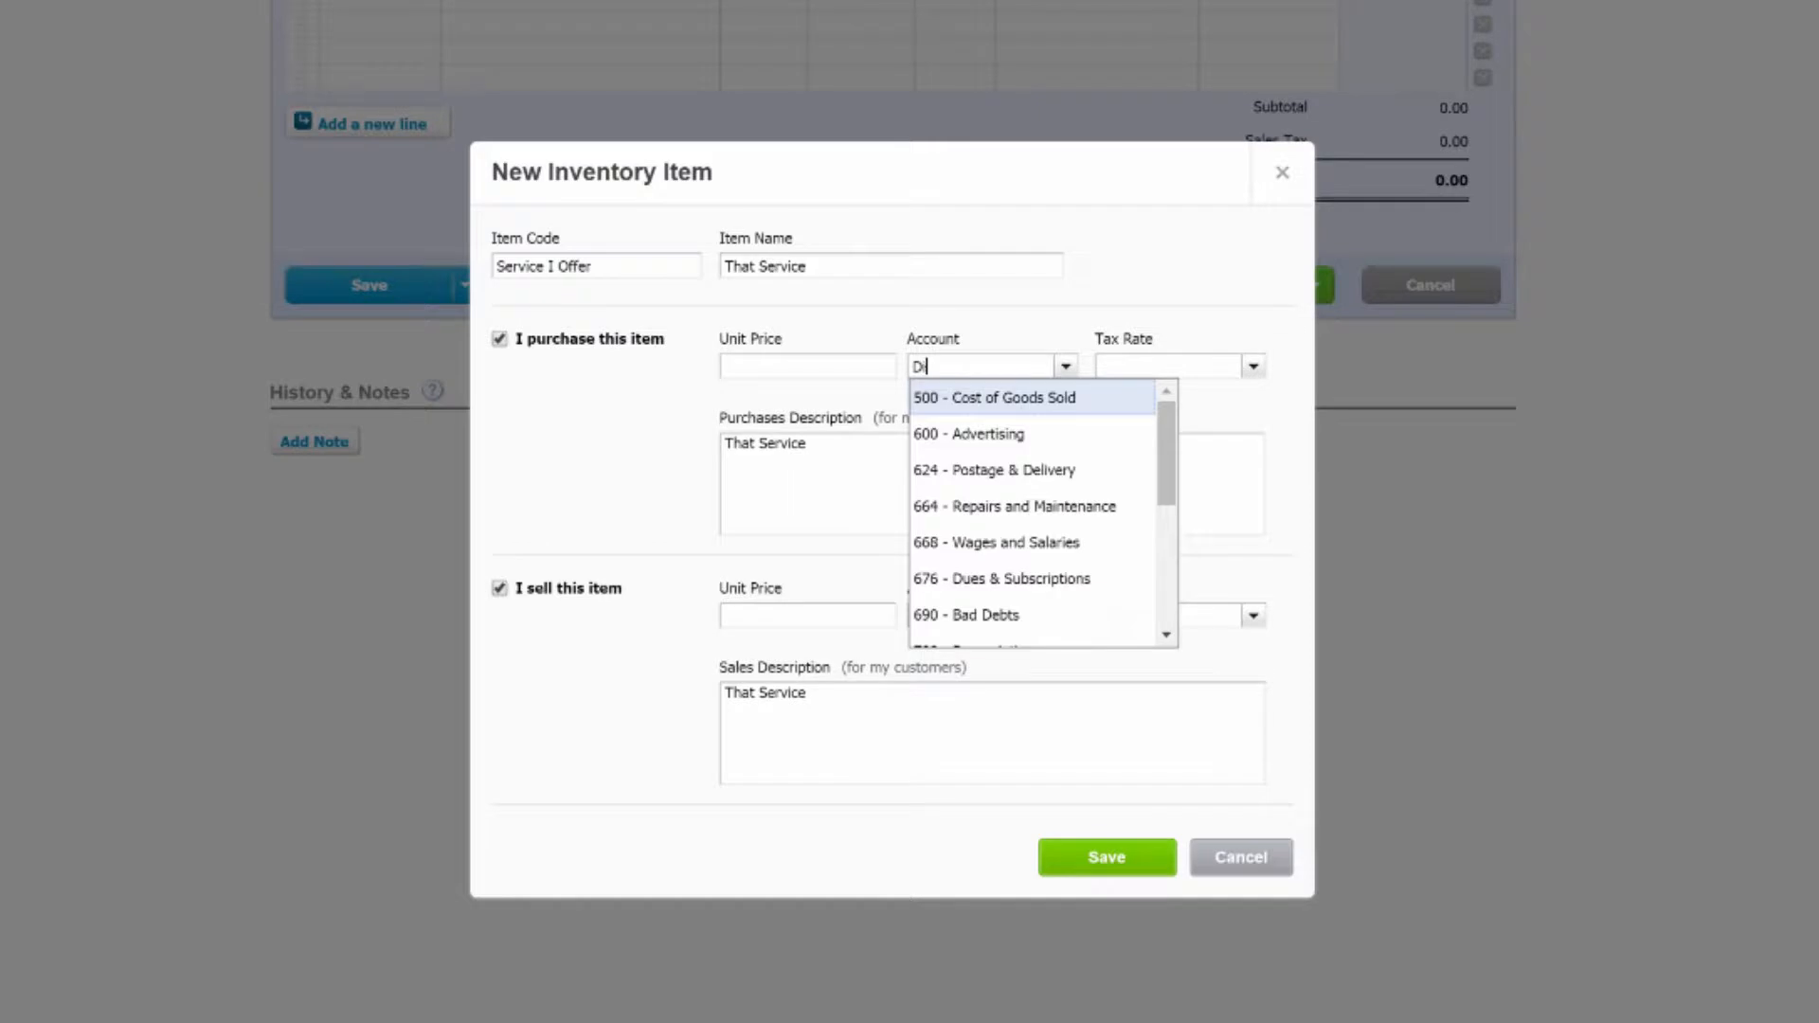
{"action": "type", "text": "ct L"}
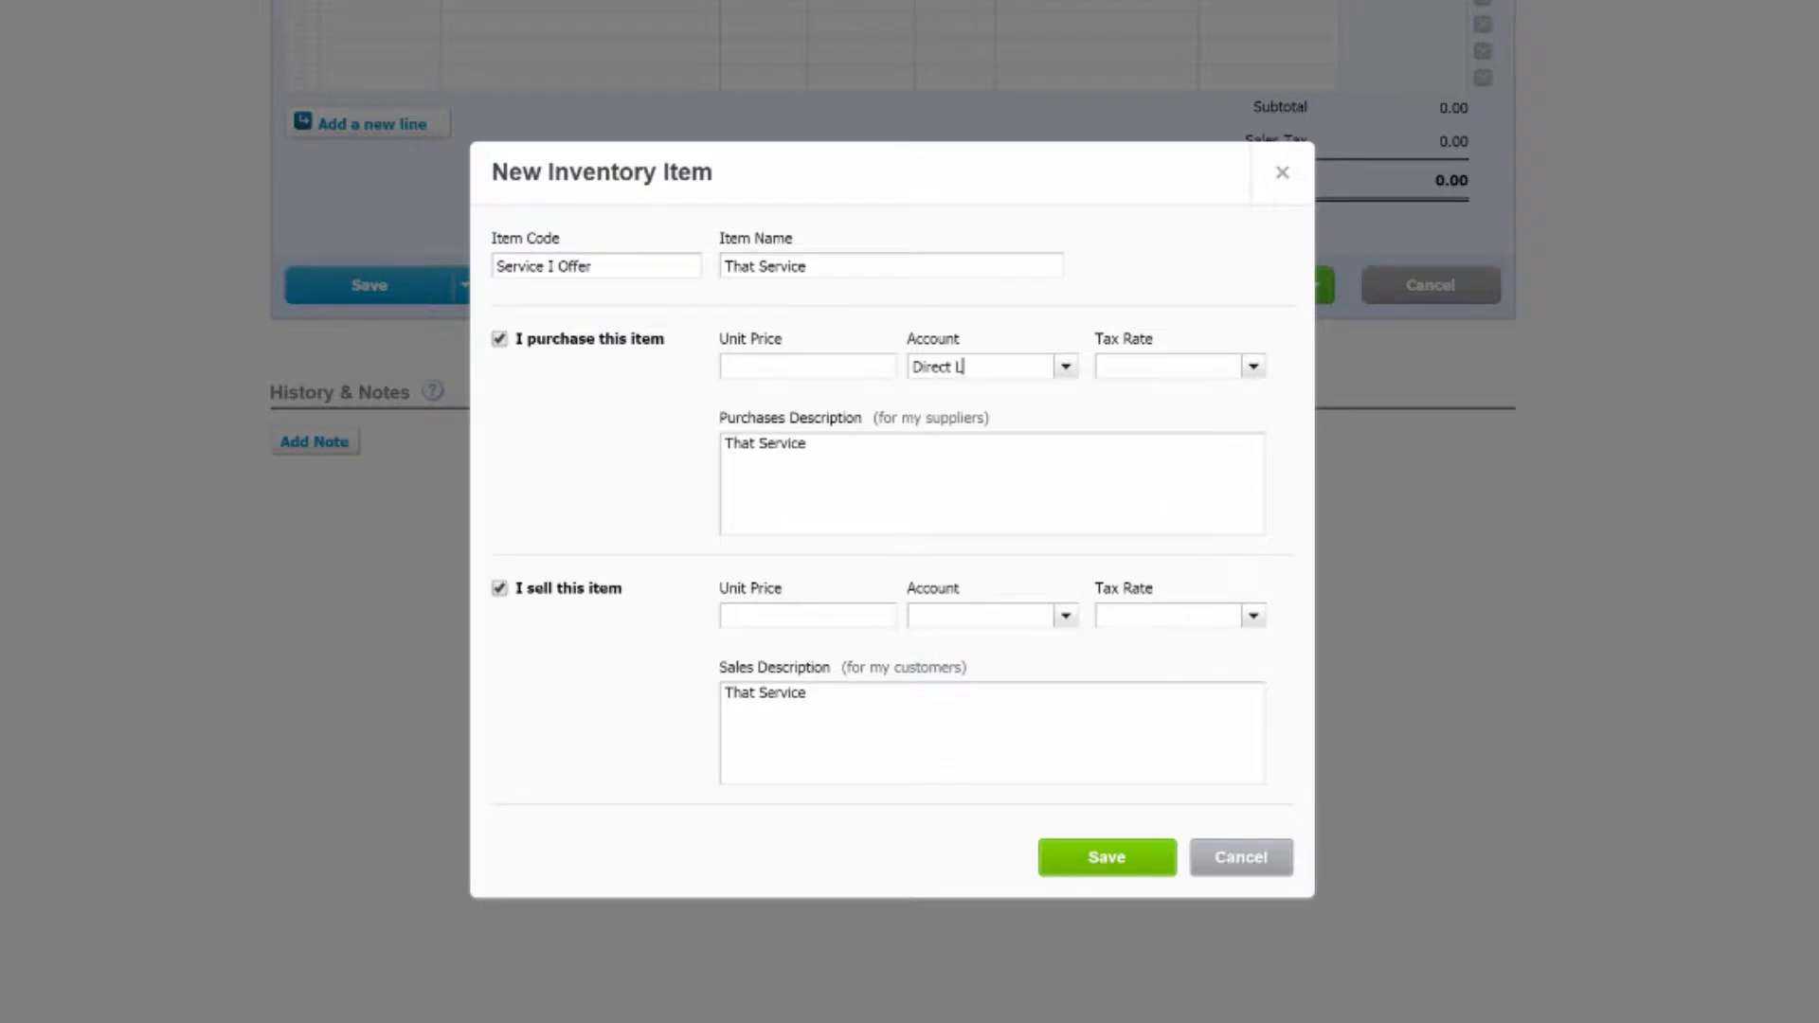
{"action": "type", "text": "abor"}
{"action": "key", "text": "Tab"}
Set the item's purchase account to 500 - Cost of Goods Sold
{"action": "left_click", "coordinate": [1065, 366]}
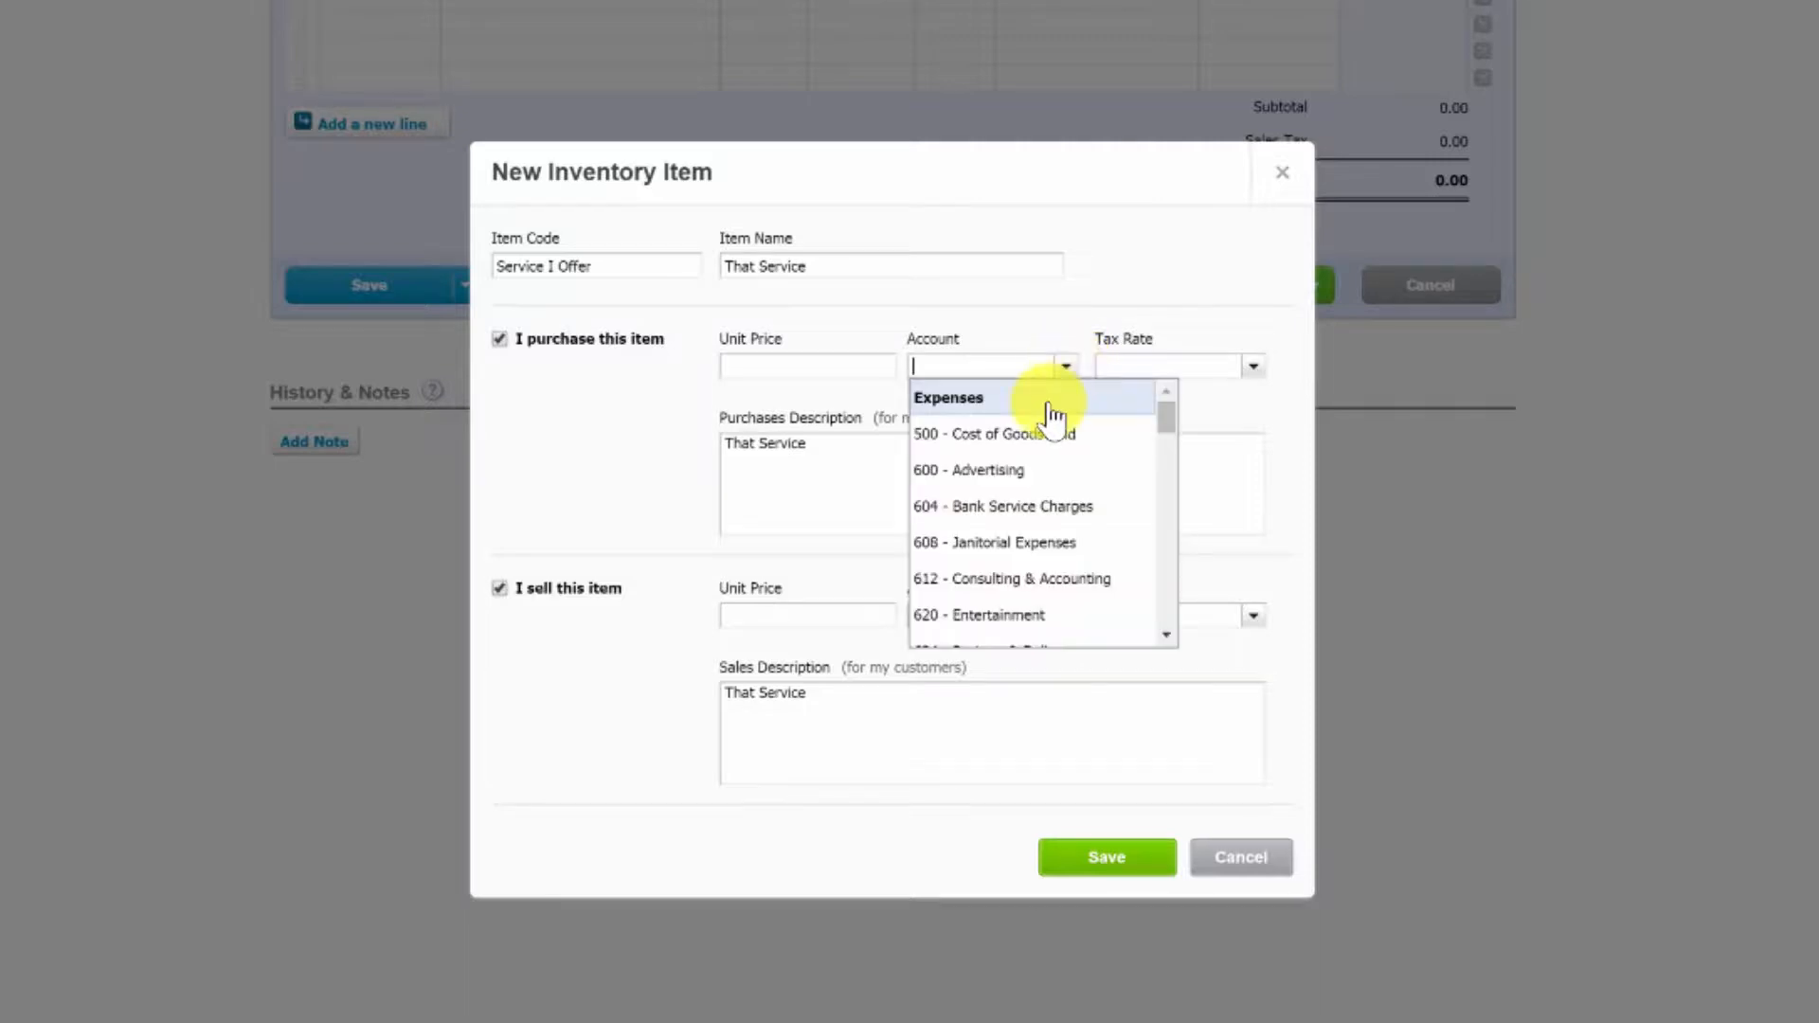
{"action": "left_click", "coordinate": [986, 367]}
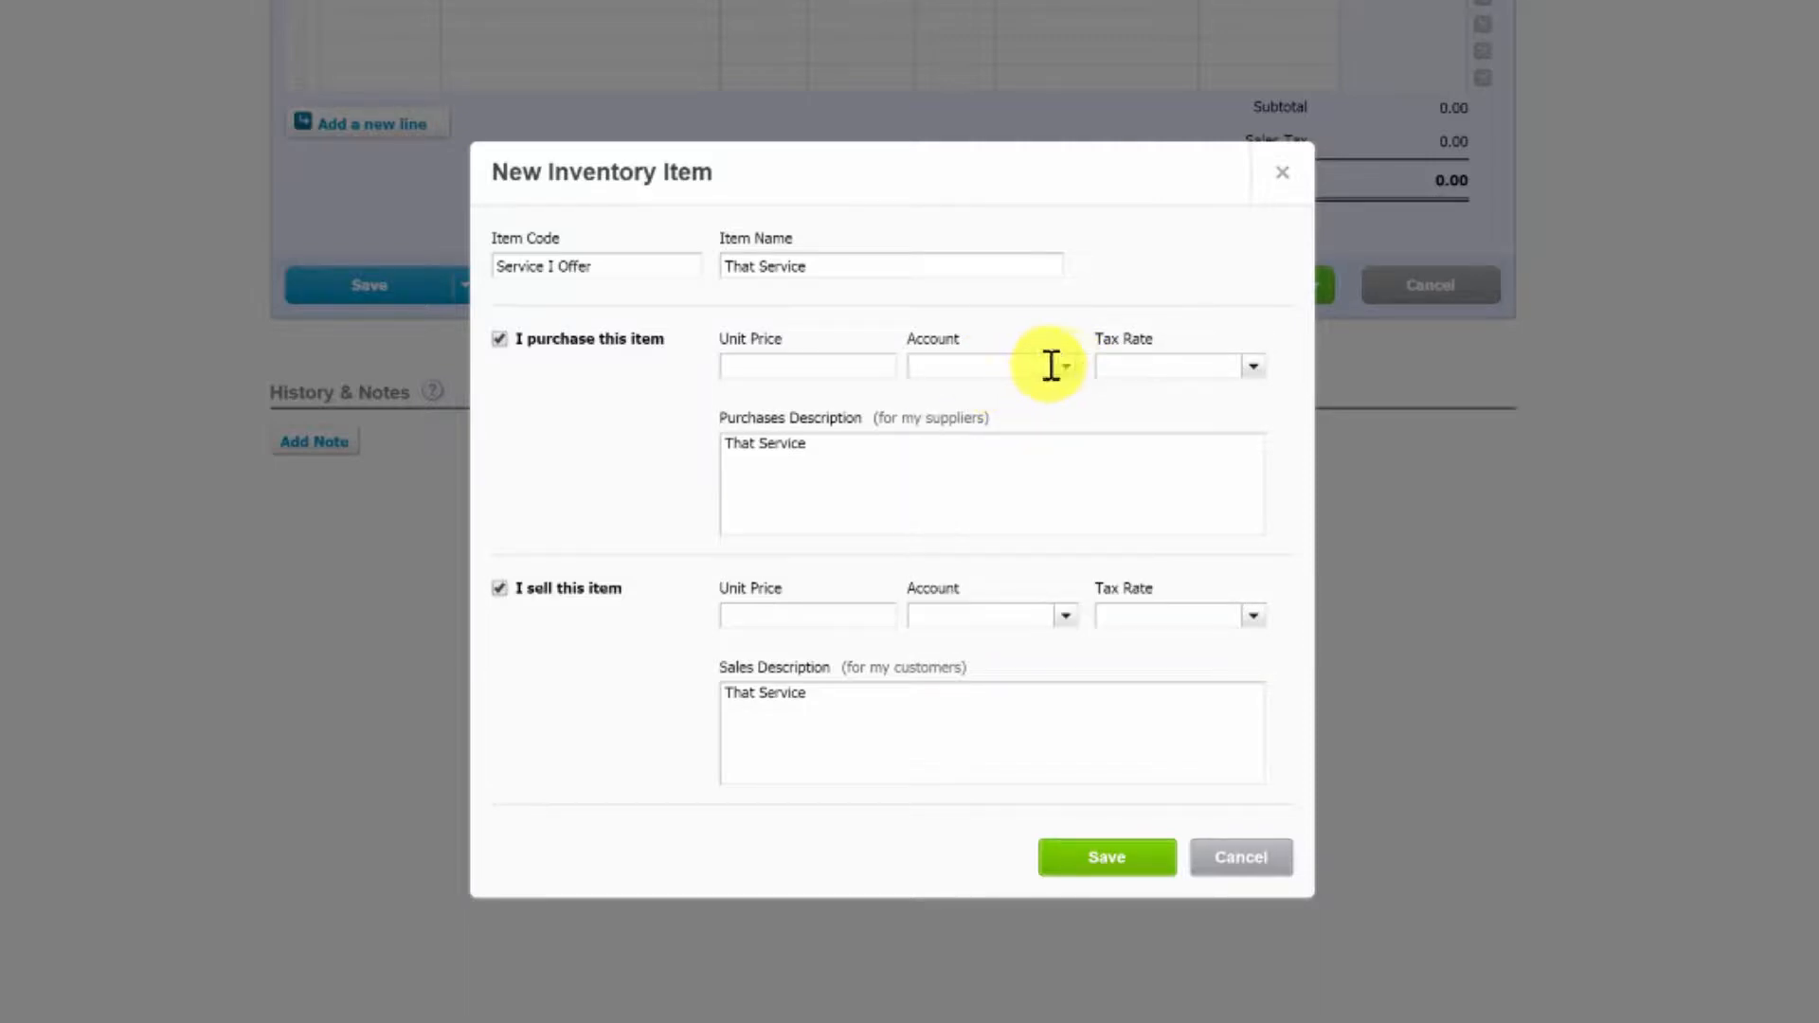
{"action": "type", "text": "Cost"}
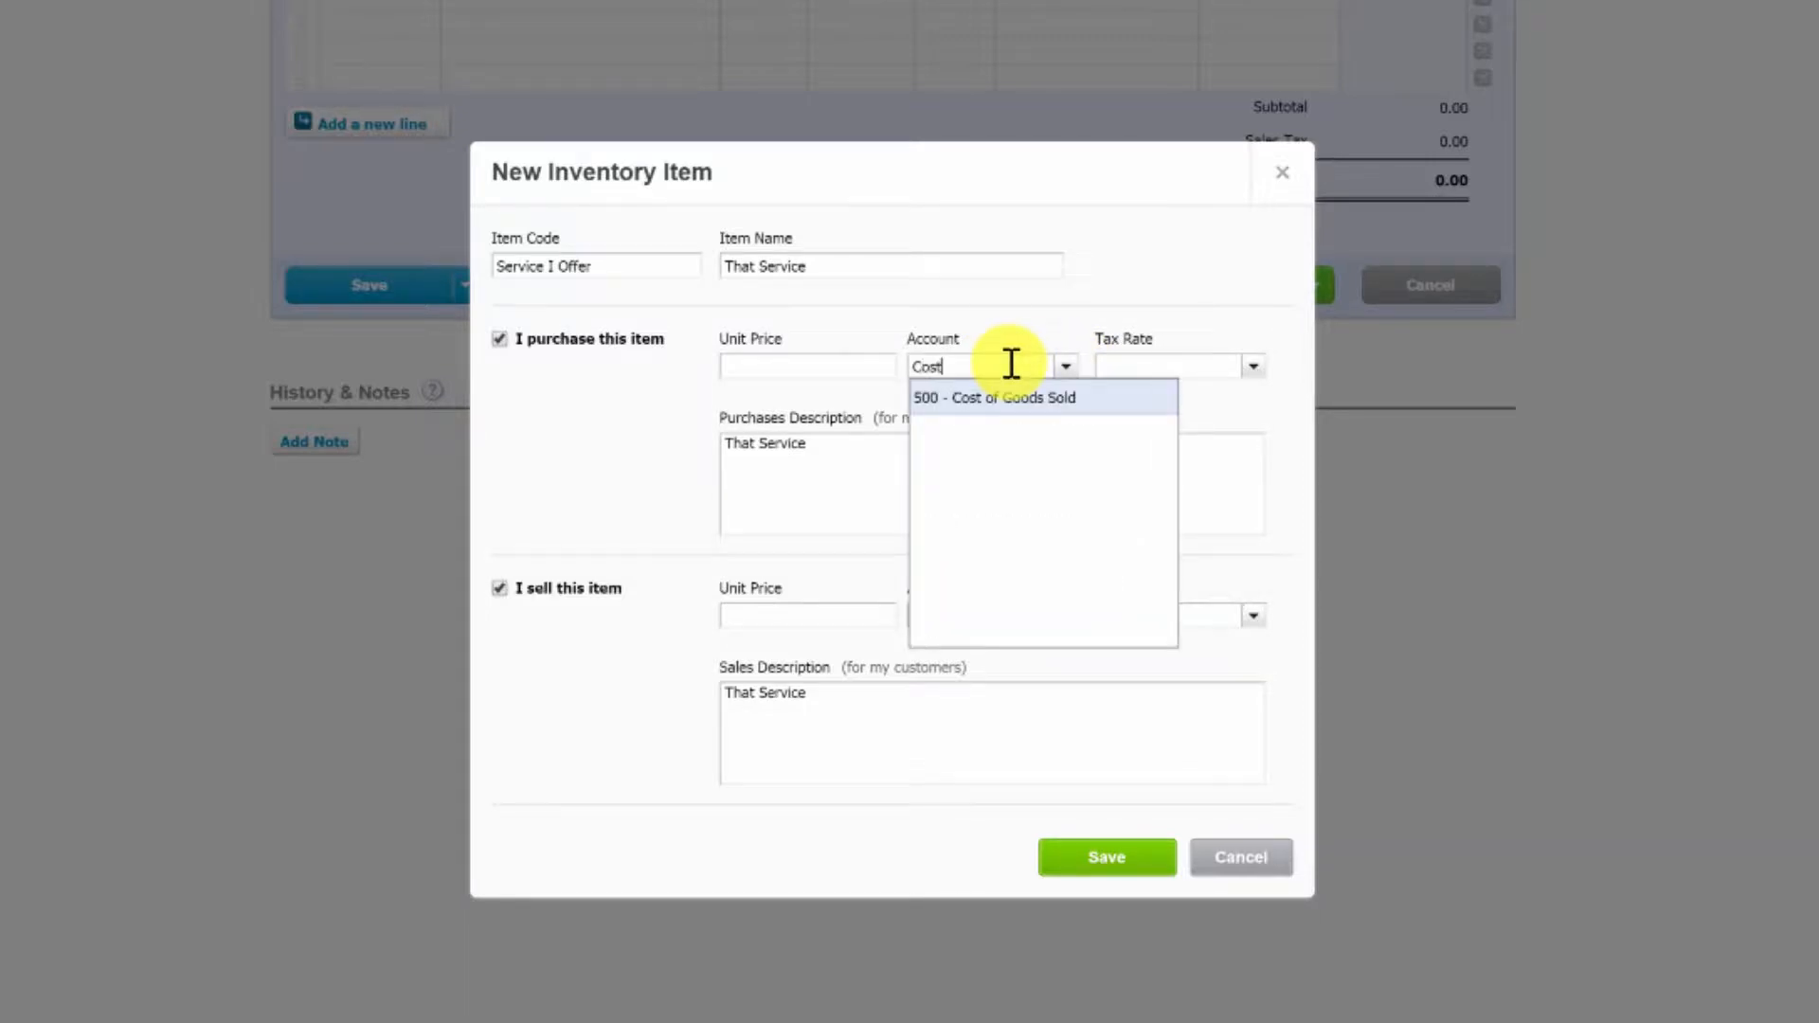
{"action": "key", "text": "Tab"}
{"action": "key", "text": "Tab"}
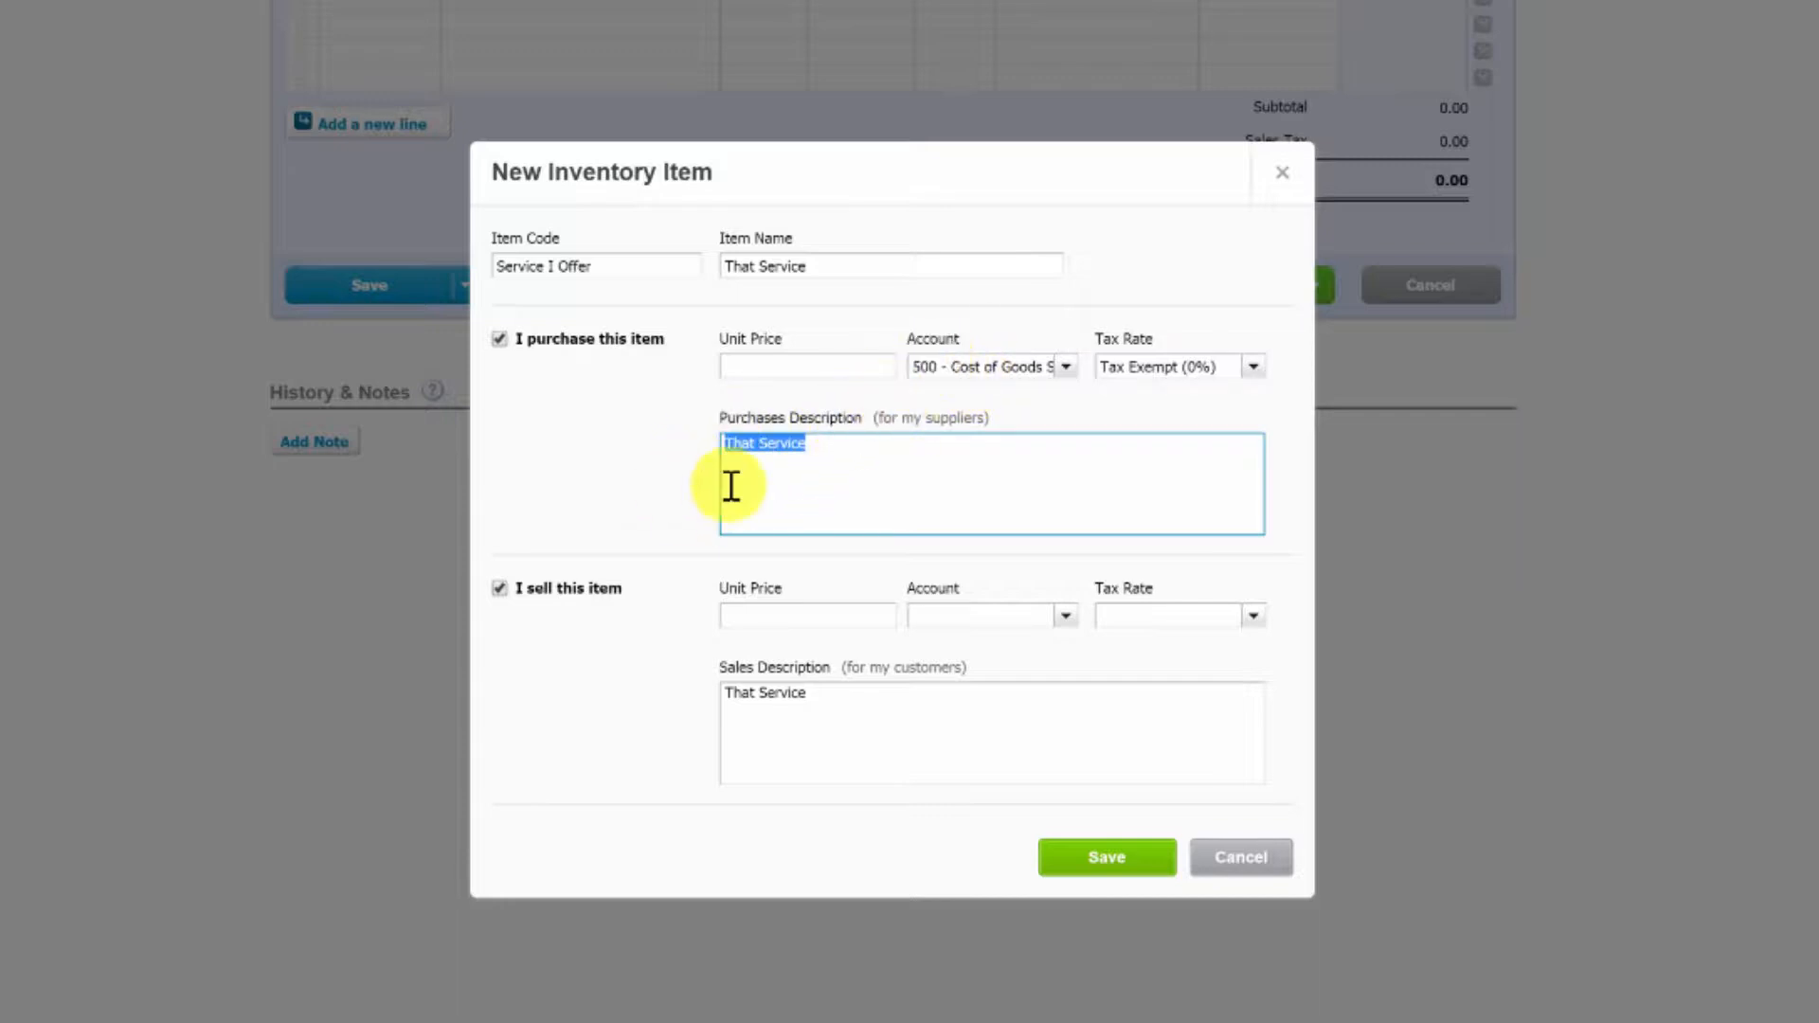
Set the item's sales account to 400 - Sales, leave both unit prices blank, and save the inventory item
{"action": "left_click", "coordinate": [742, 616]}
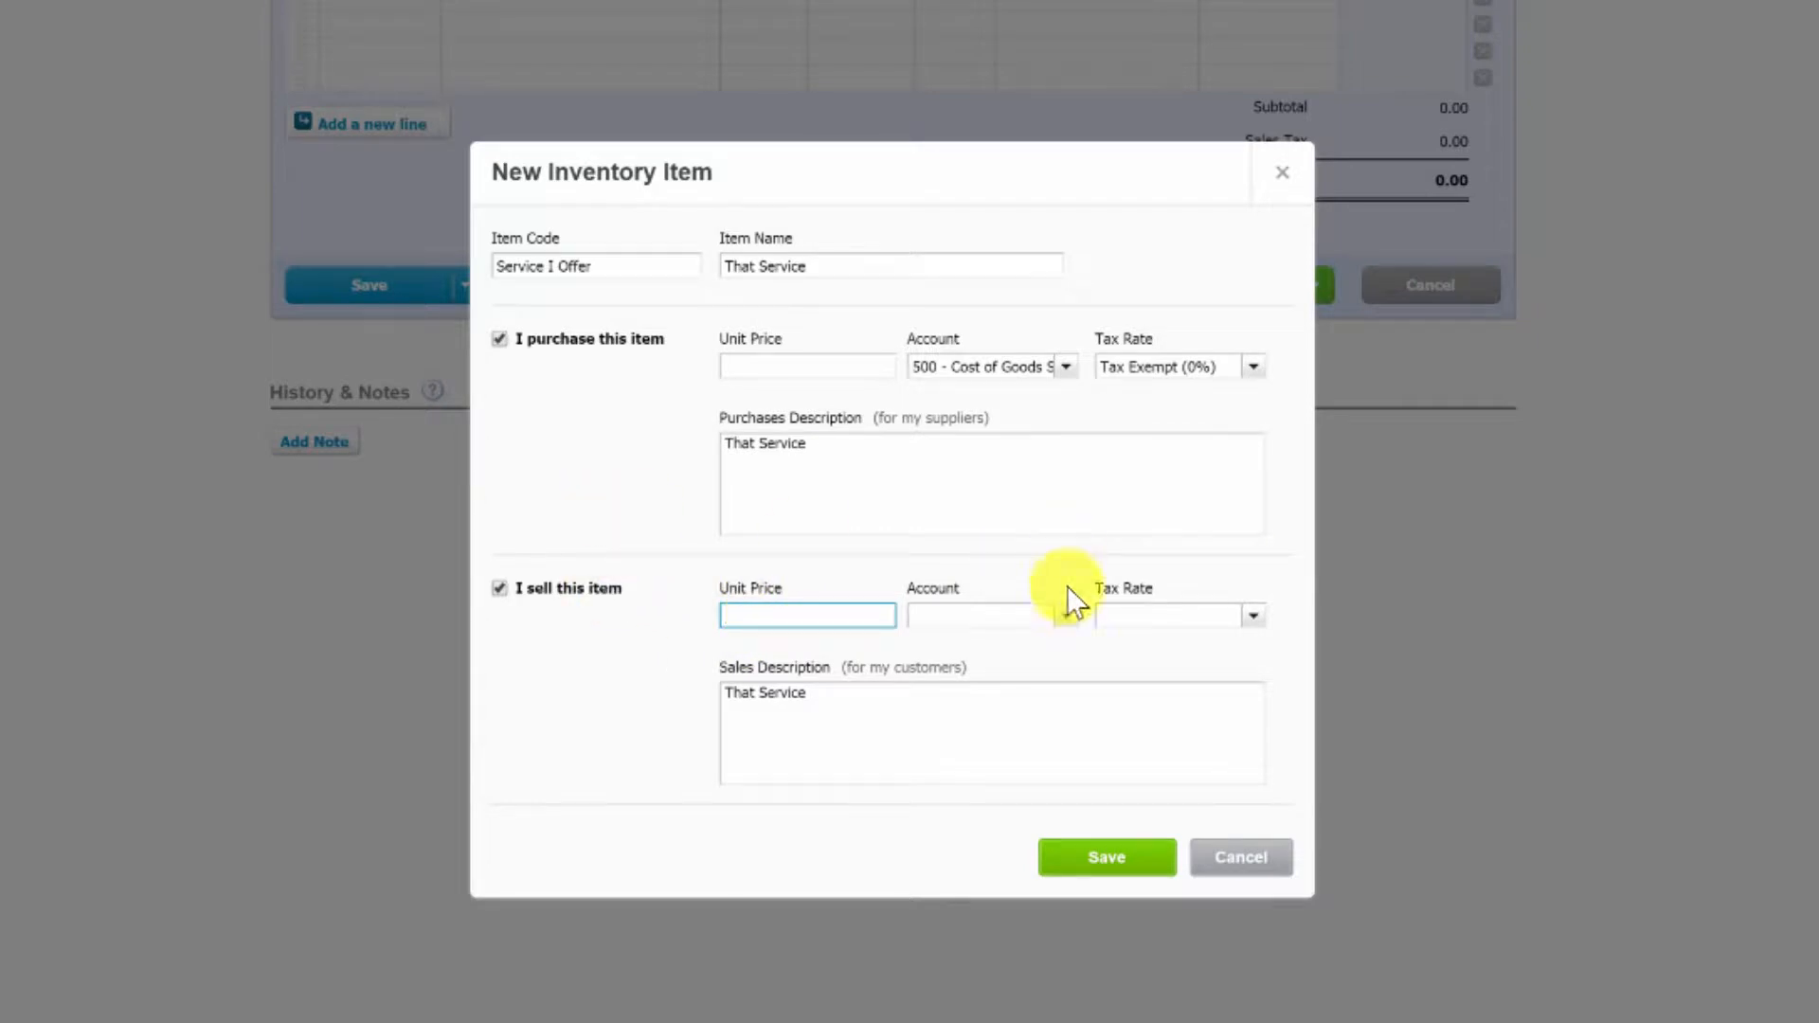
{"action": "left_click", "coordinate": [1023, 616]}
{"action": "type", "text": "400"}
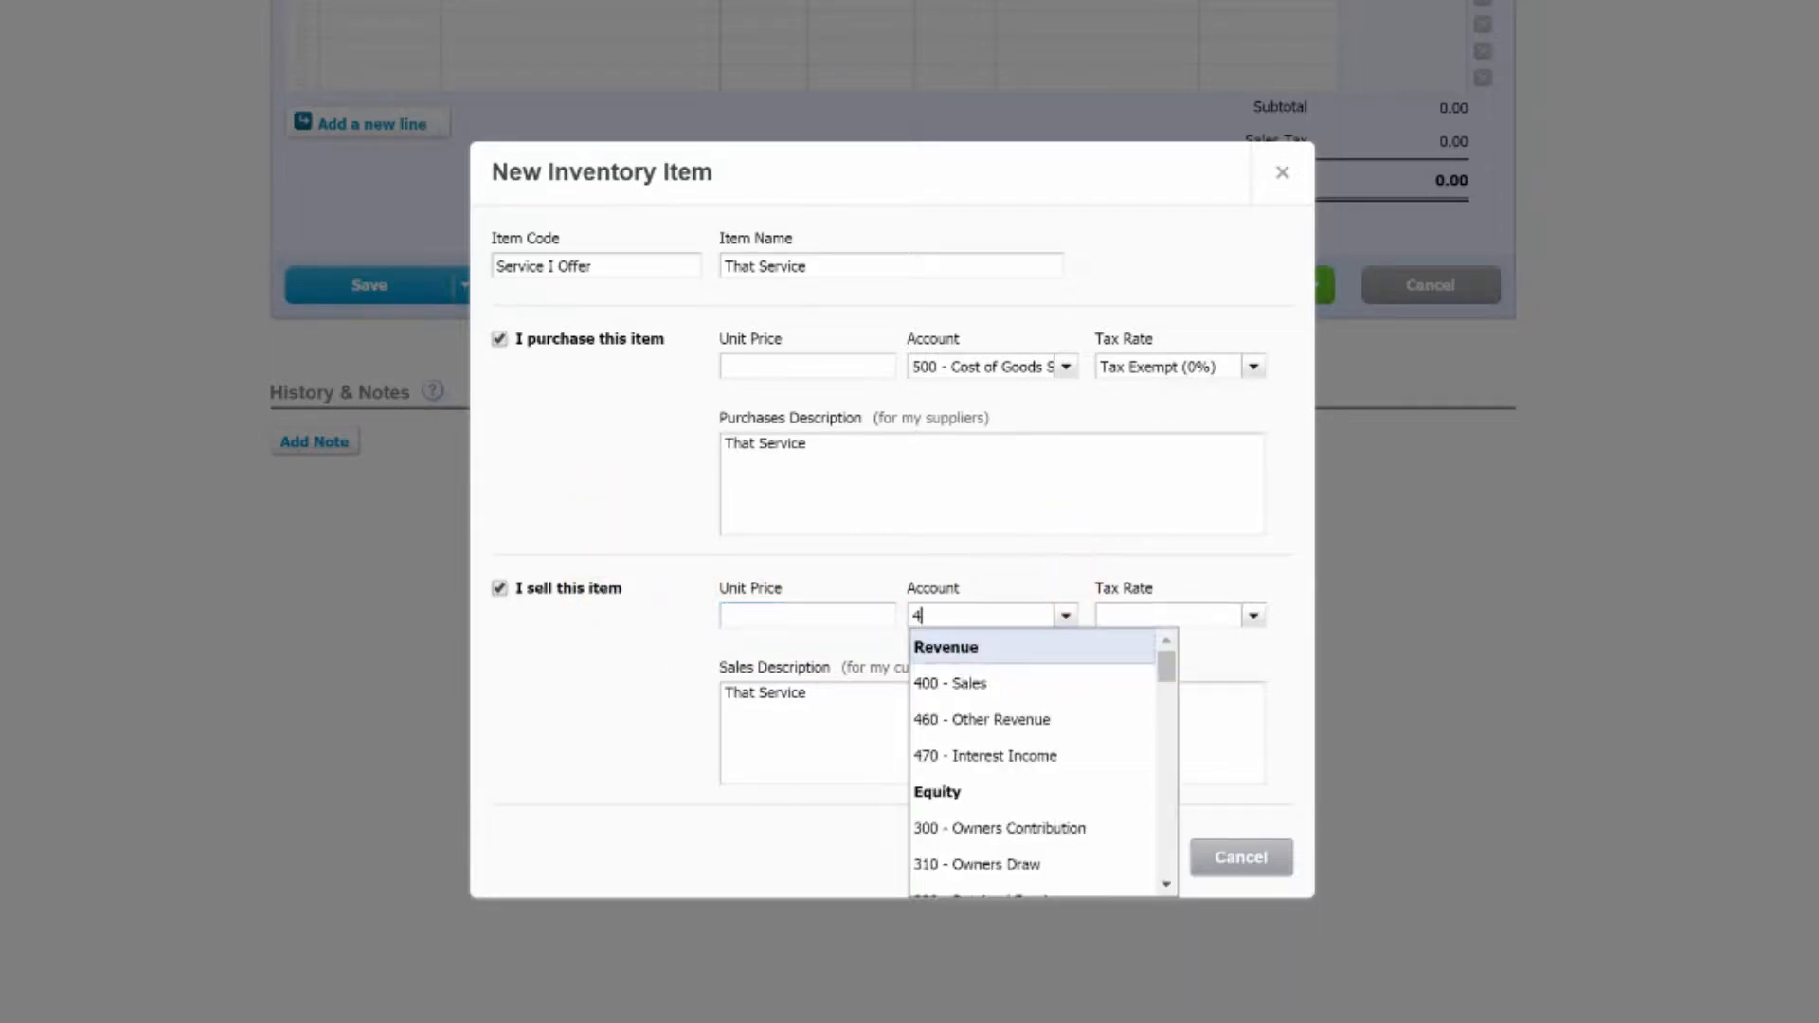
{"action": "key", "text": "Tab"}
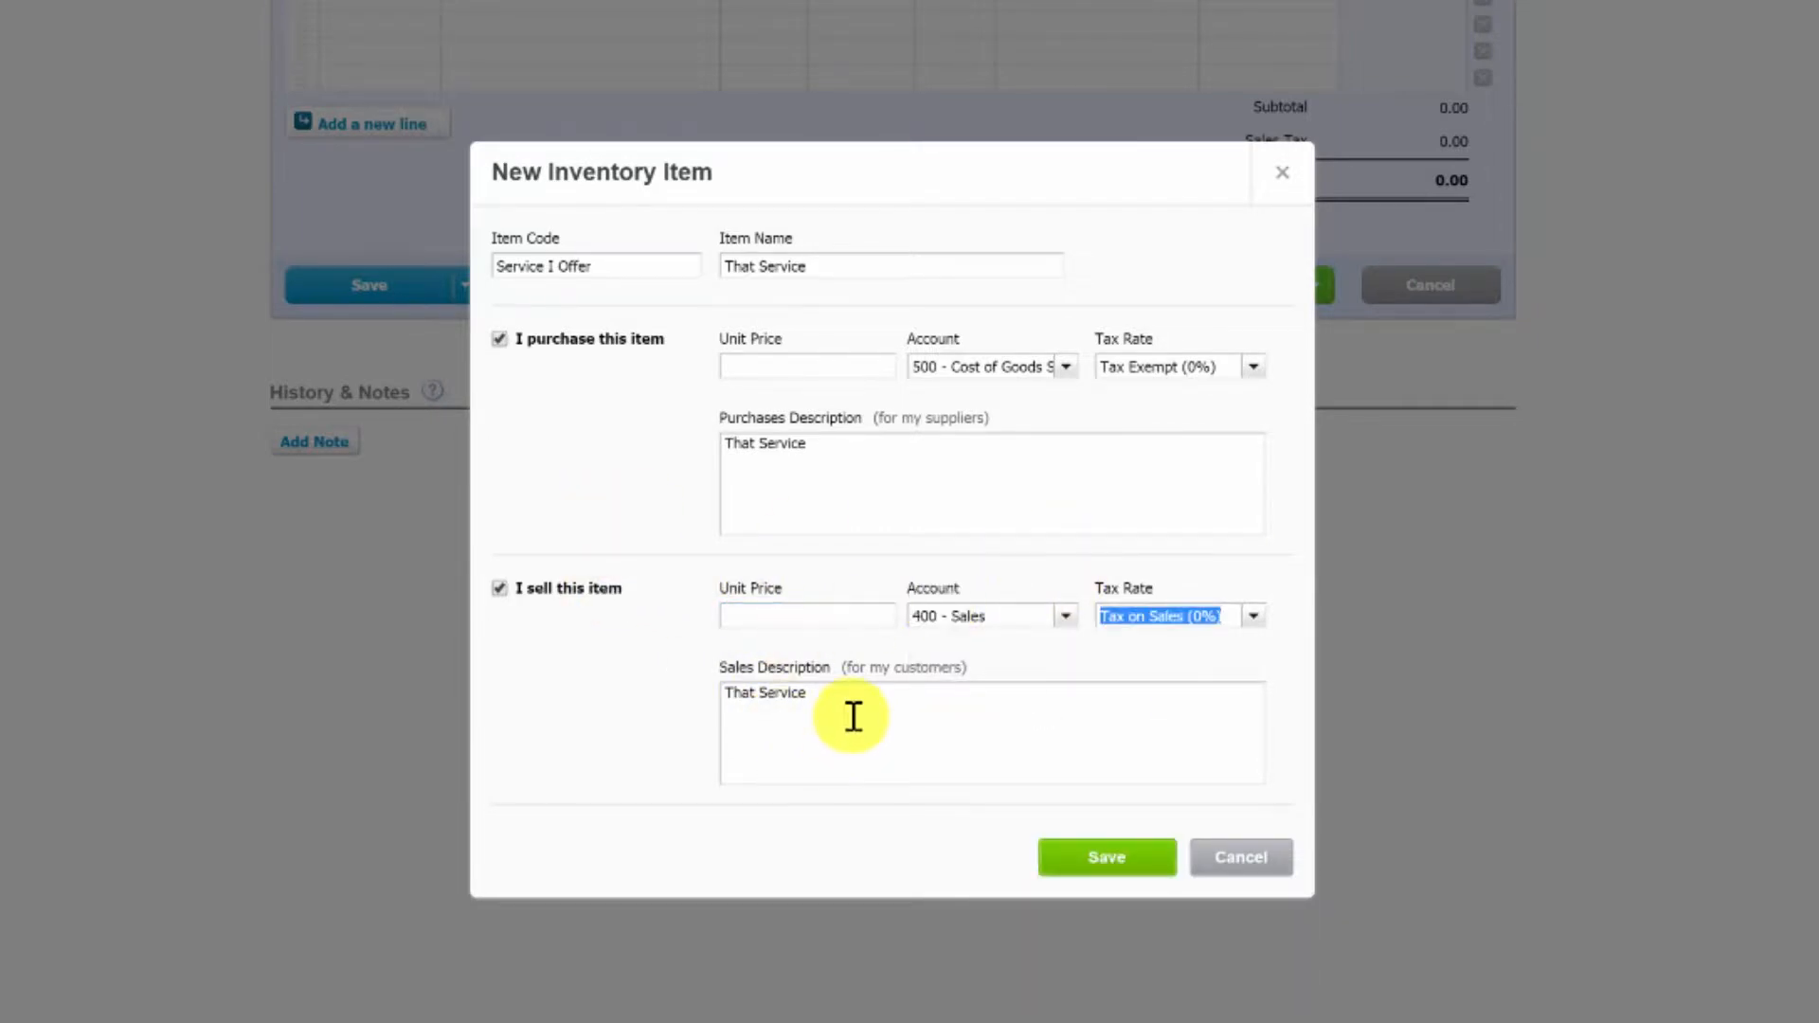
{"action": "key", "text": "Tab"}
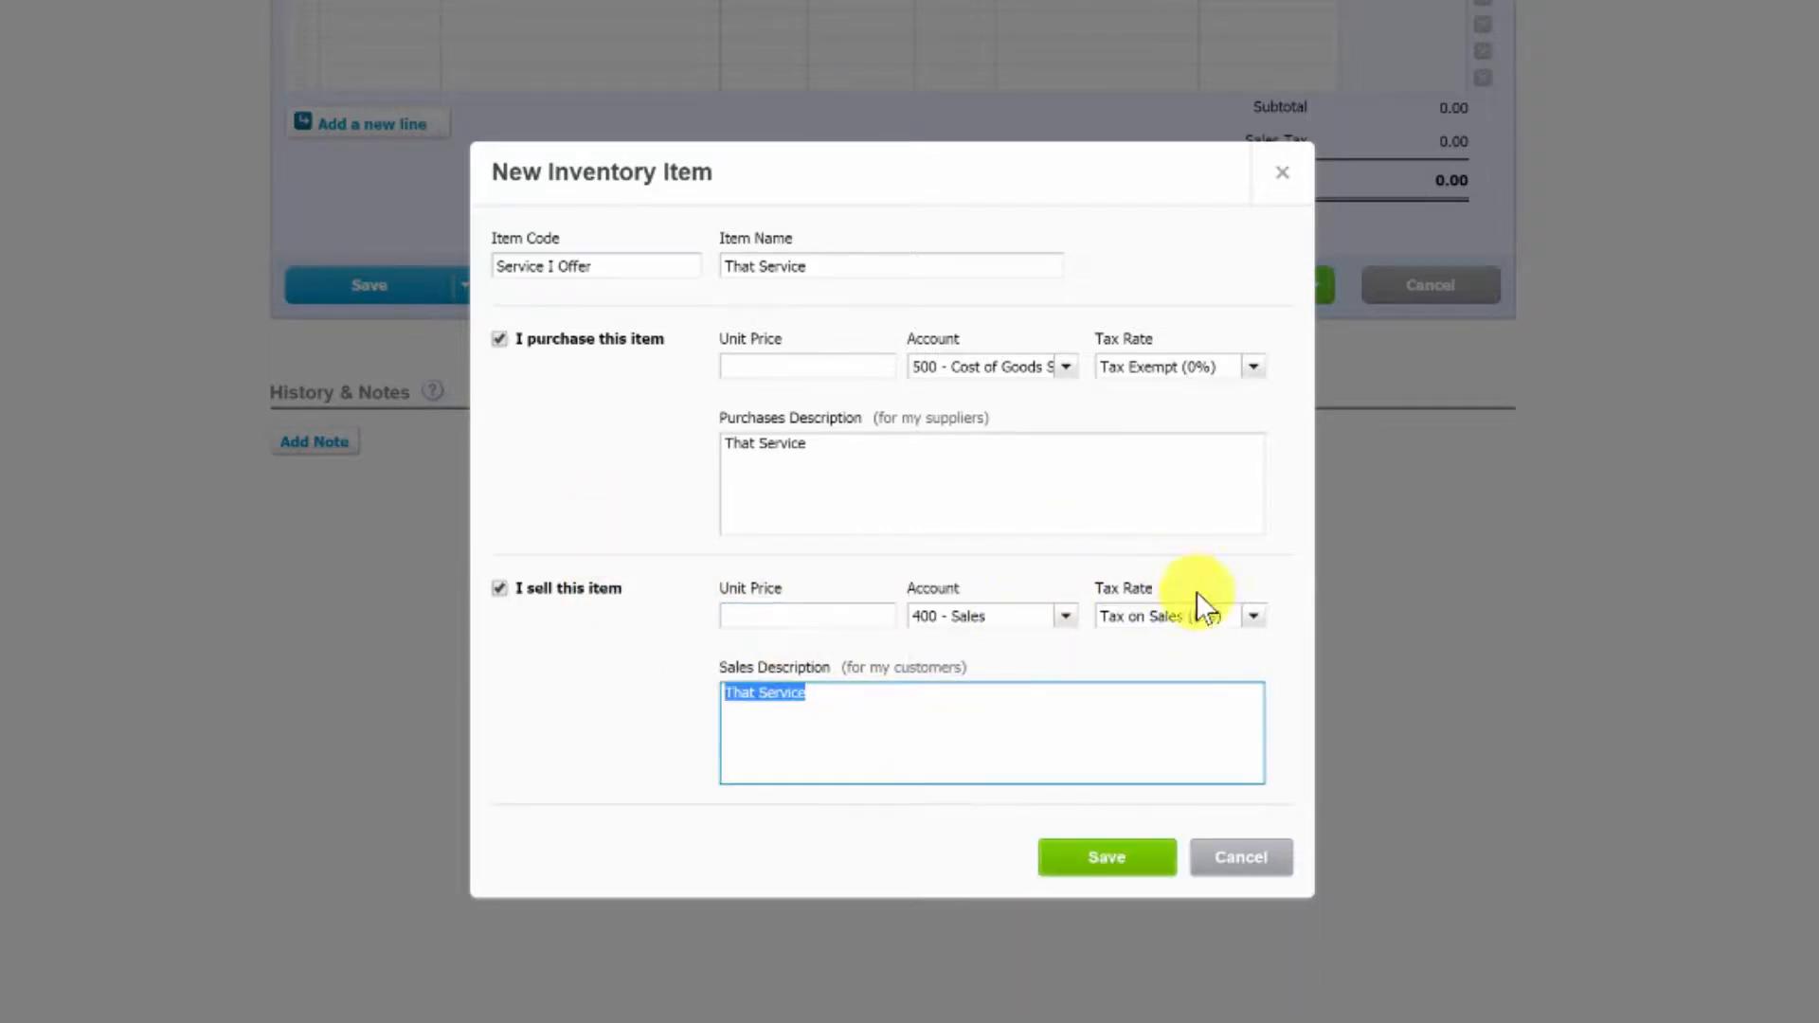
{"action": "left_click", "coordinate": [1242, 617]}
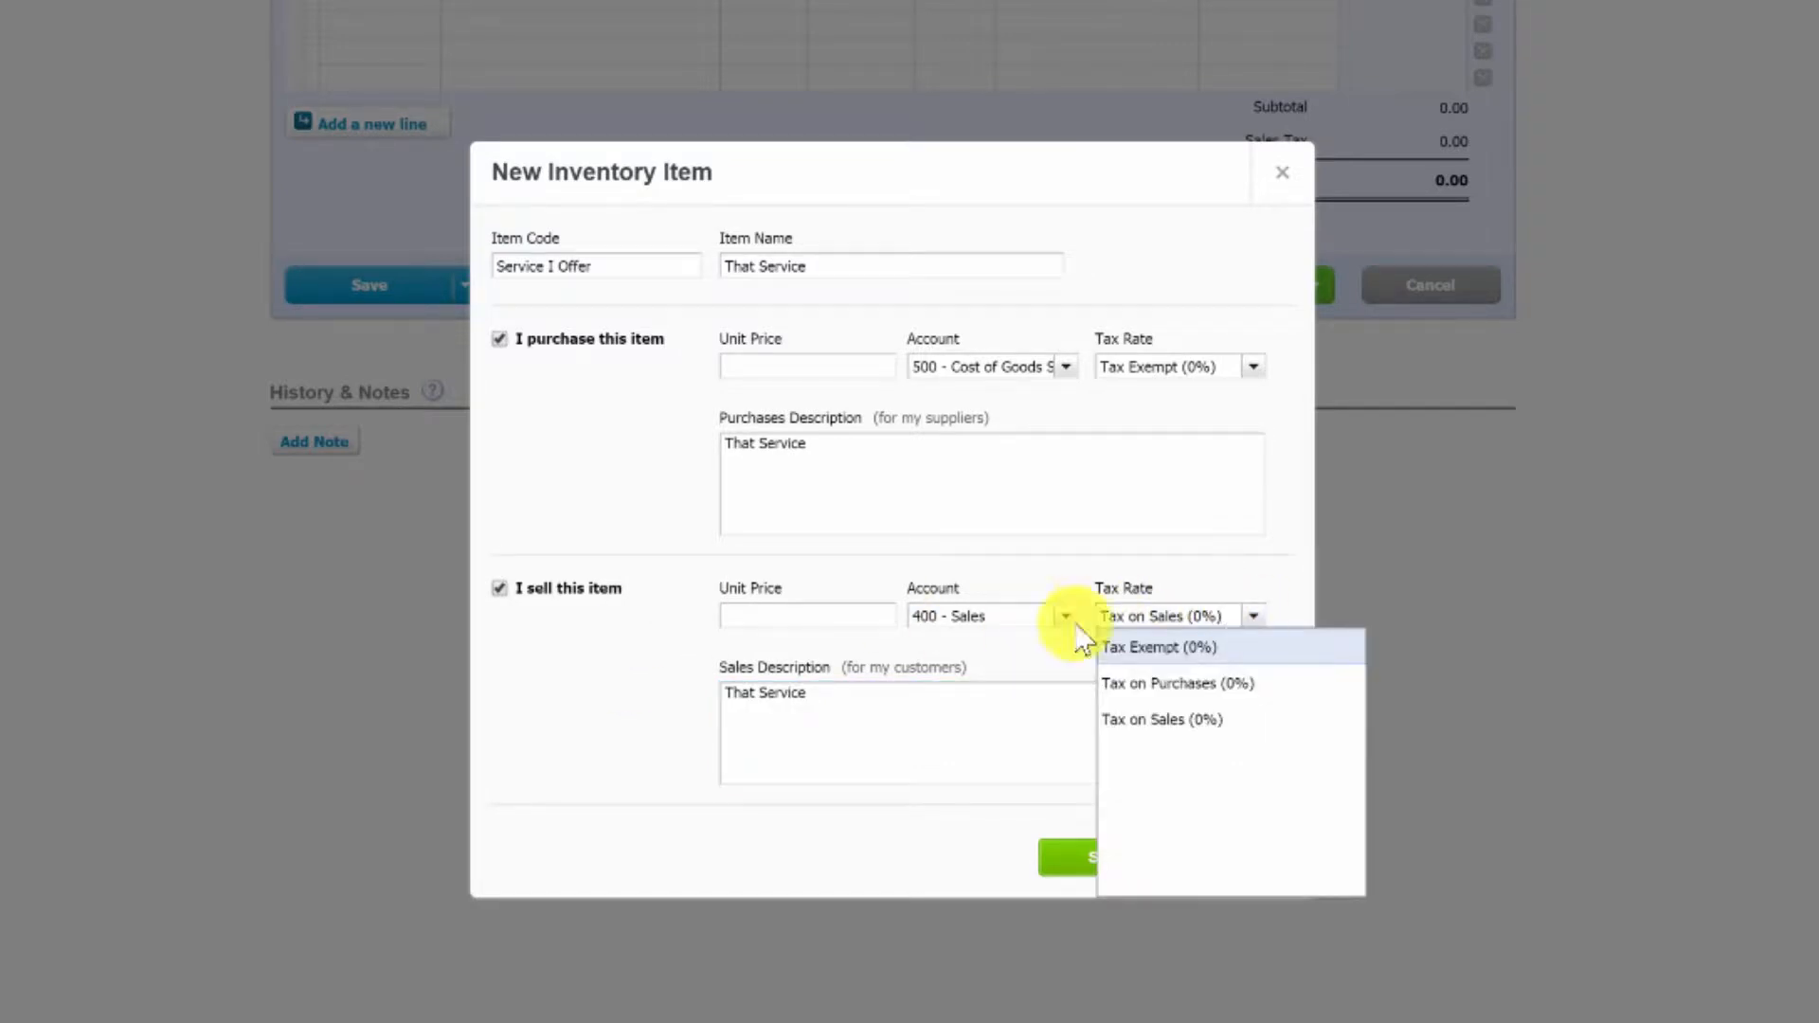
{"action": "left_click", "coordinate": [933, 710]}
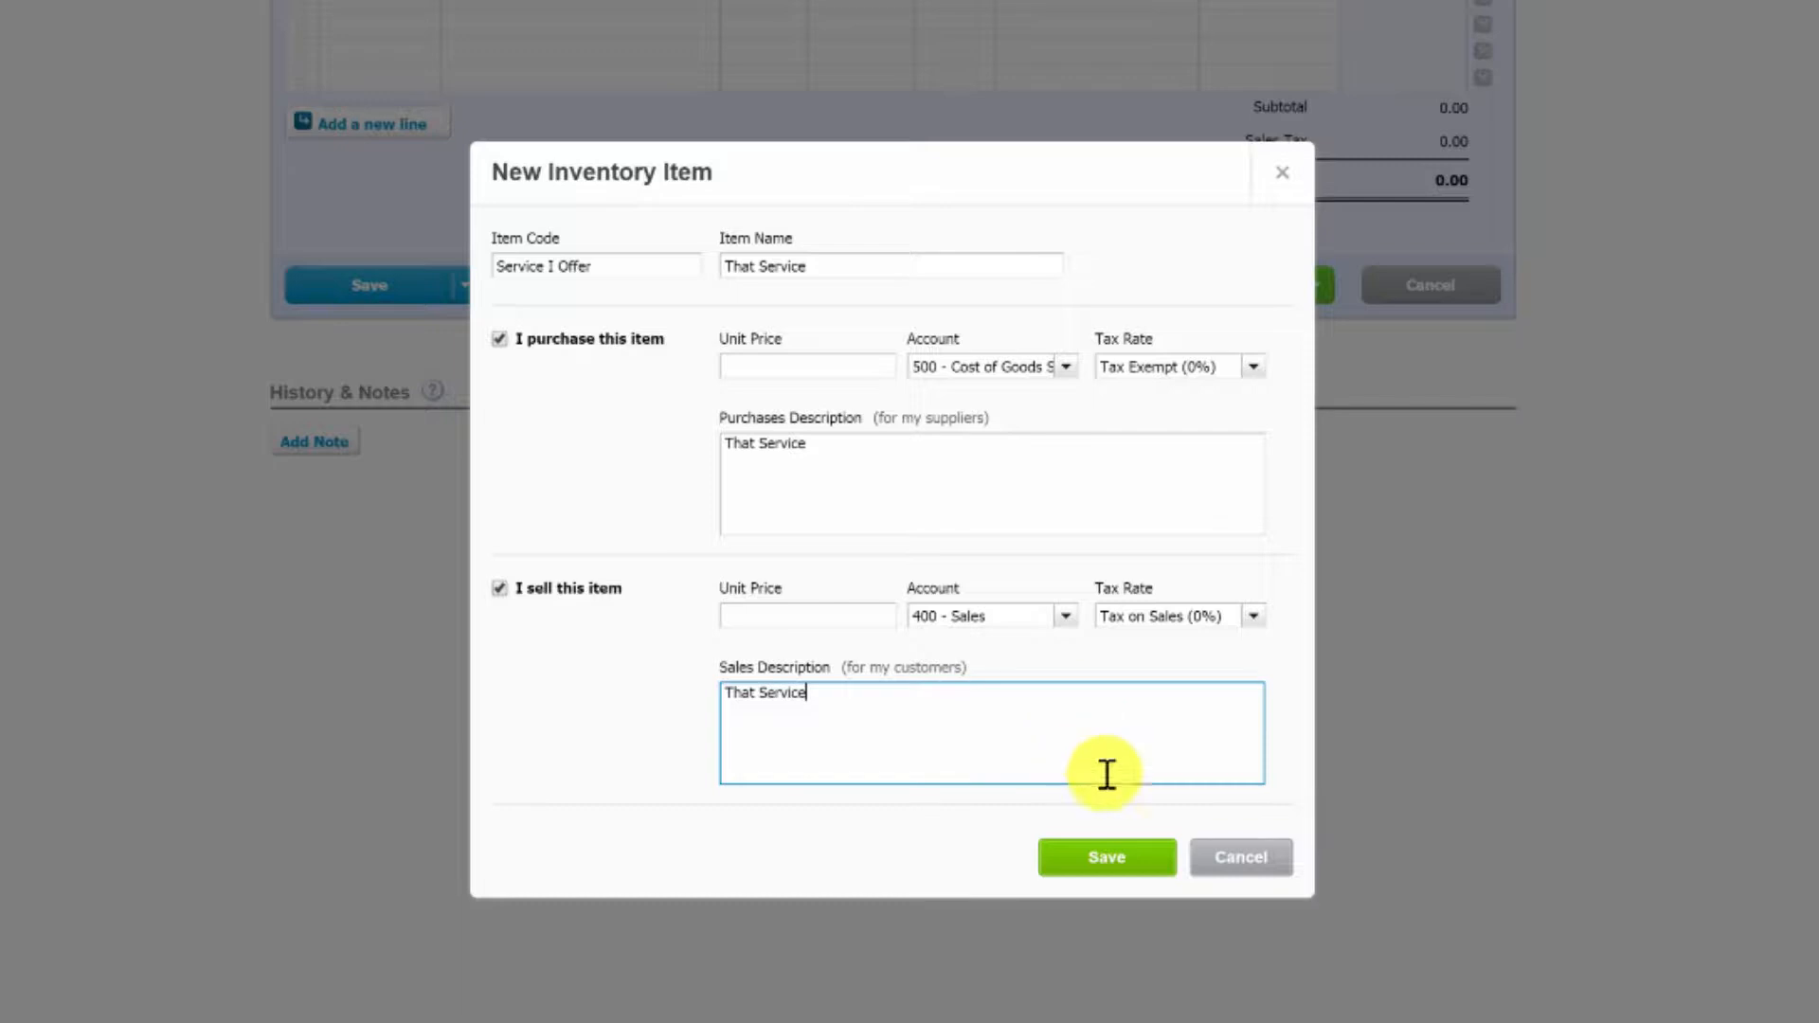
{"action": "left_click", "coordinate": [838, 616]}
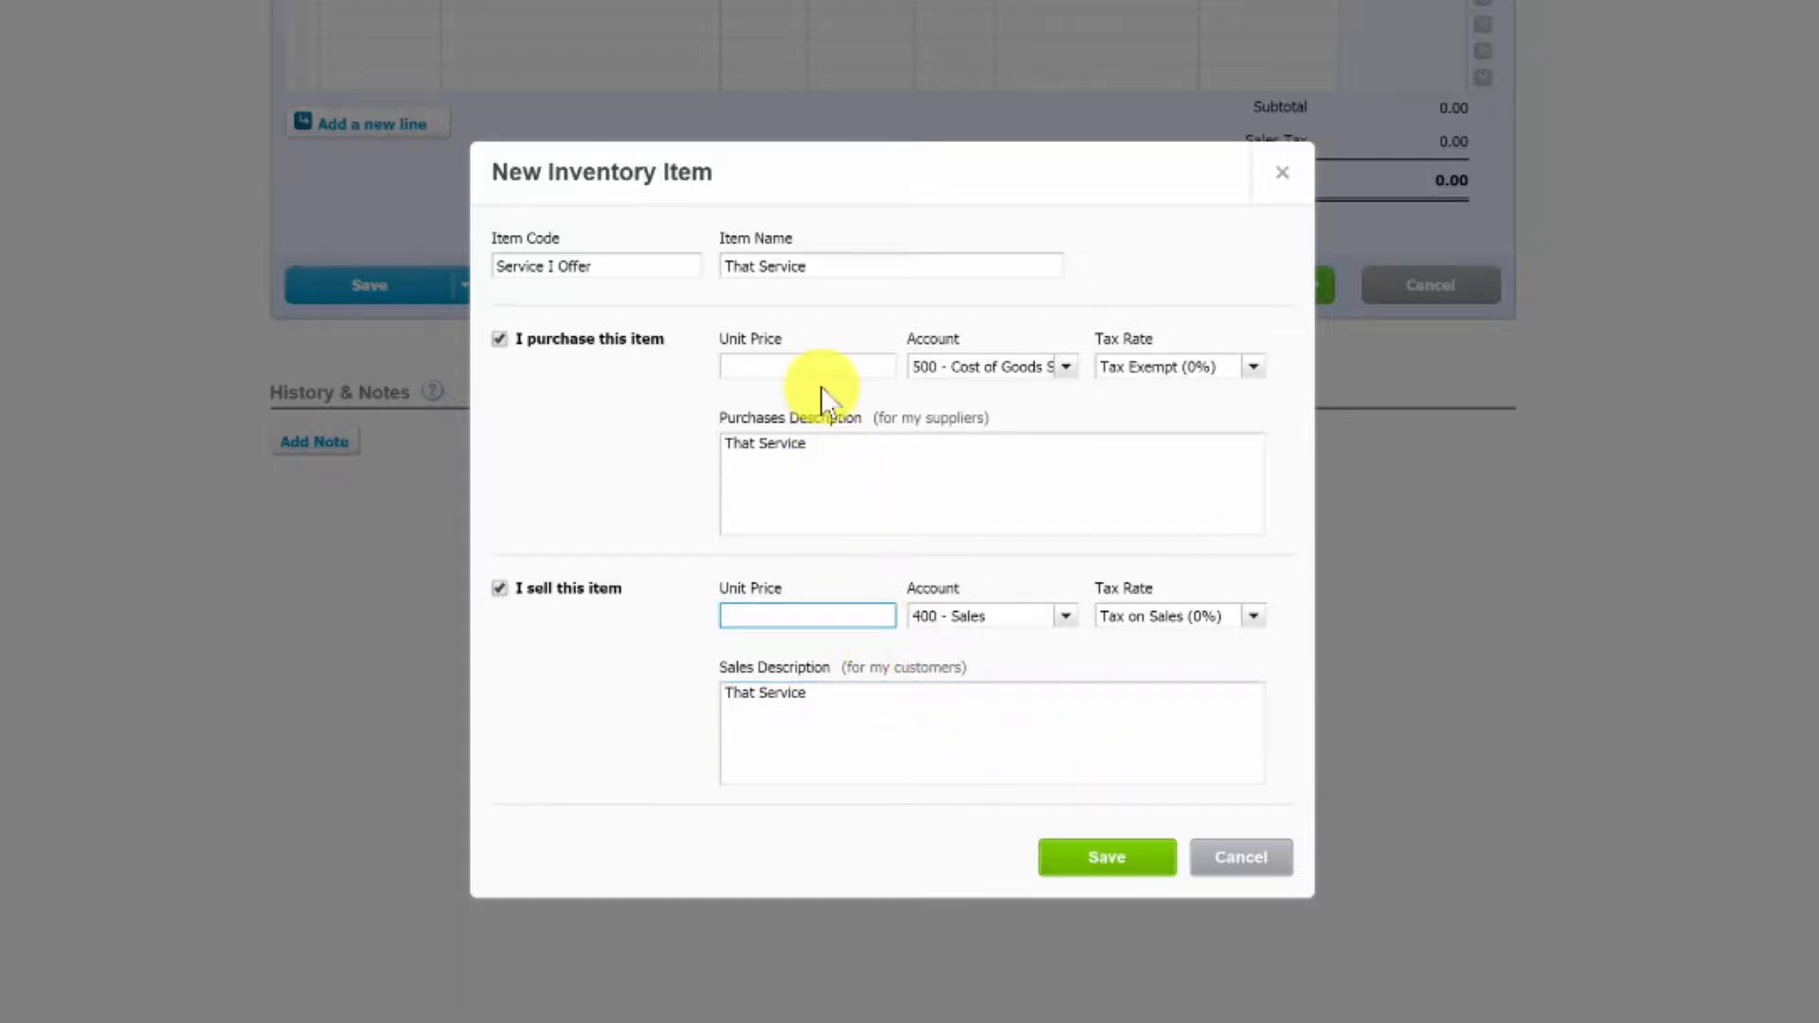
{"action": "left_click", "coordinate": [1108, 859]}
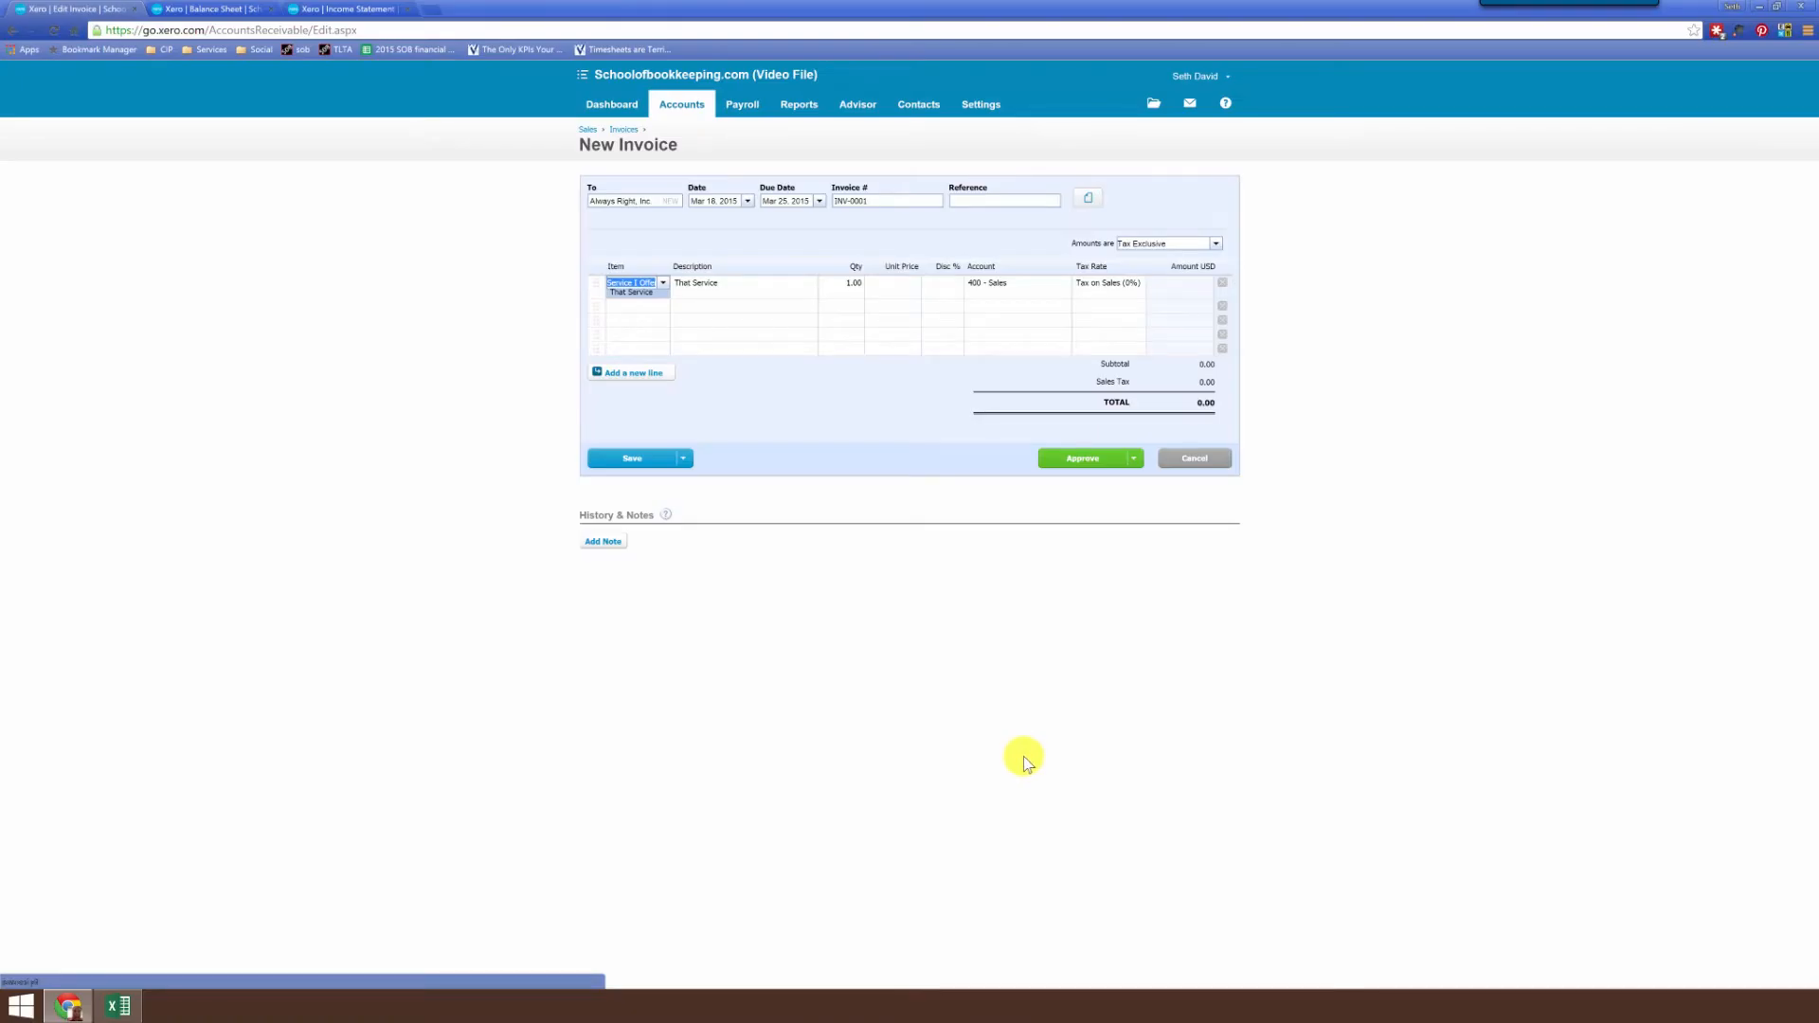
Give the That Service invoice line a quantity of 1 and a unit price of 100,000.00, and widen the Item column
{"action": "left_click", "coordinate": [839, 283]}
{"action": "type", "text": "1"}
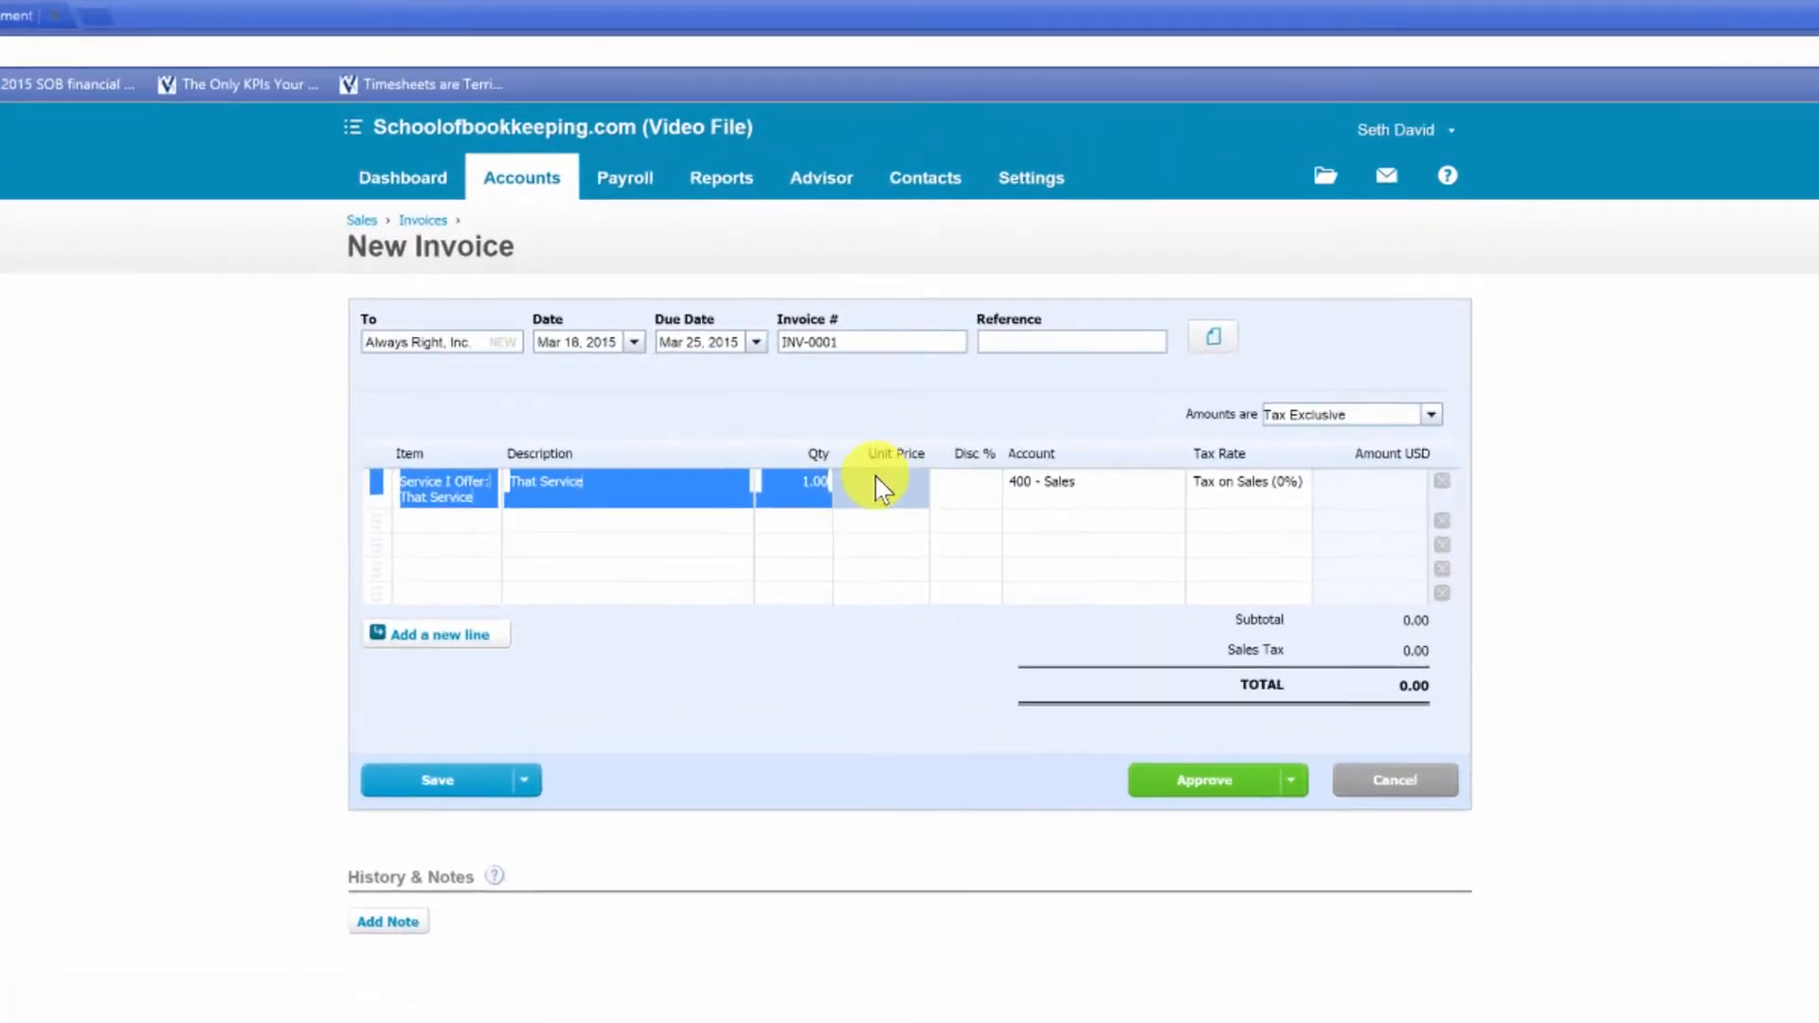
{"action": "key", "text": "Tab"}
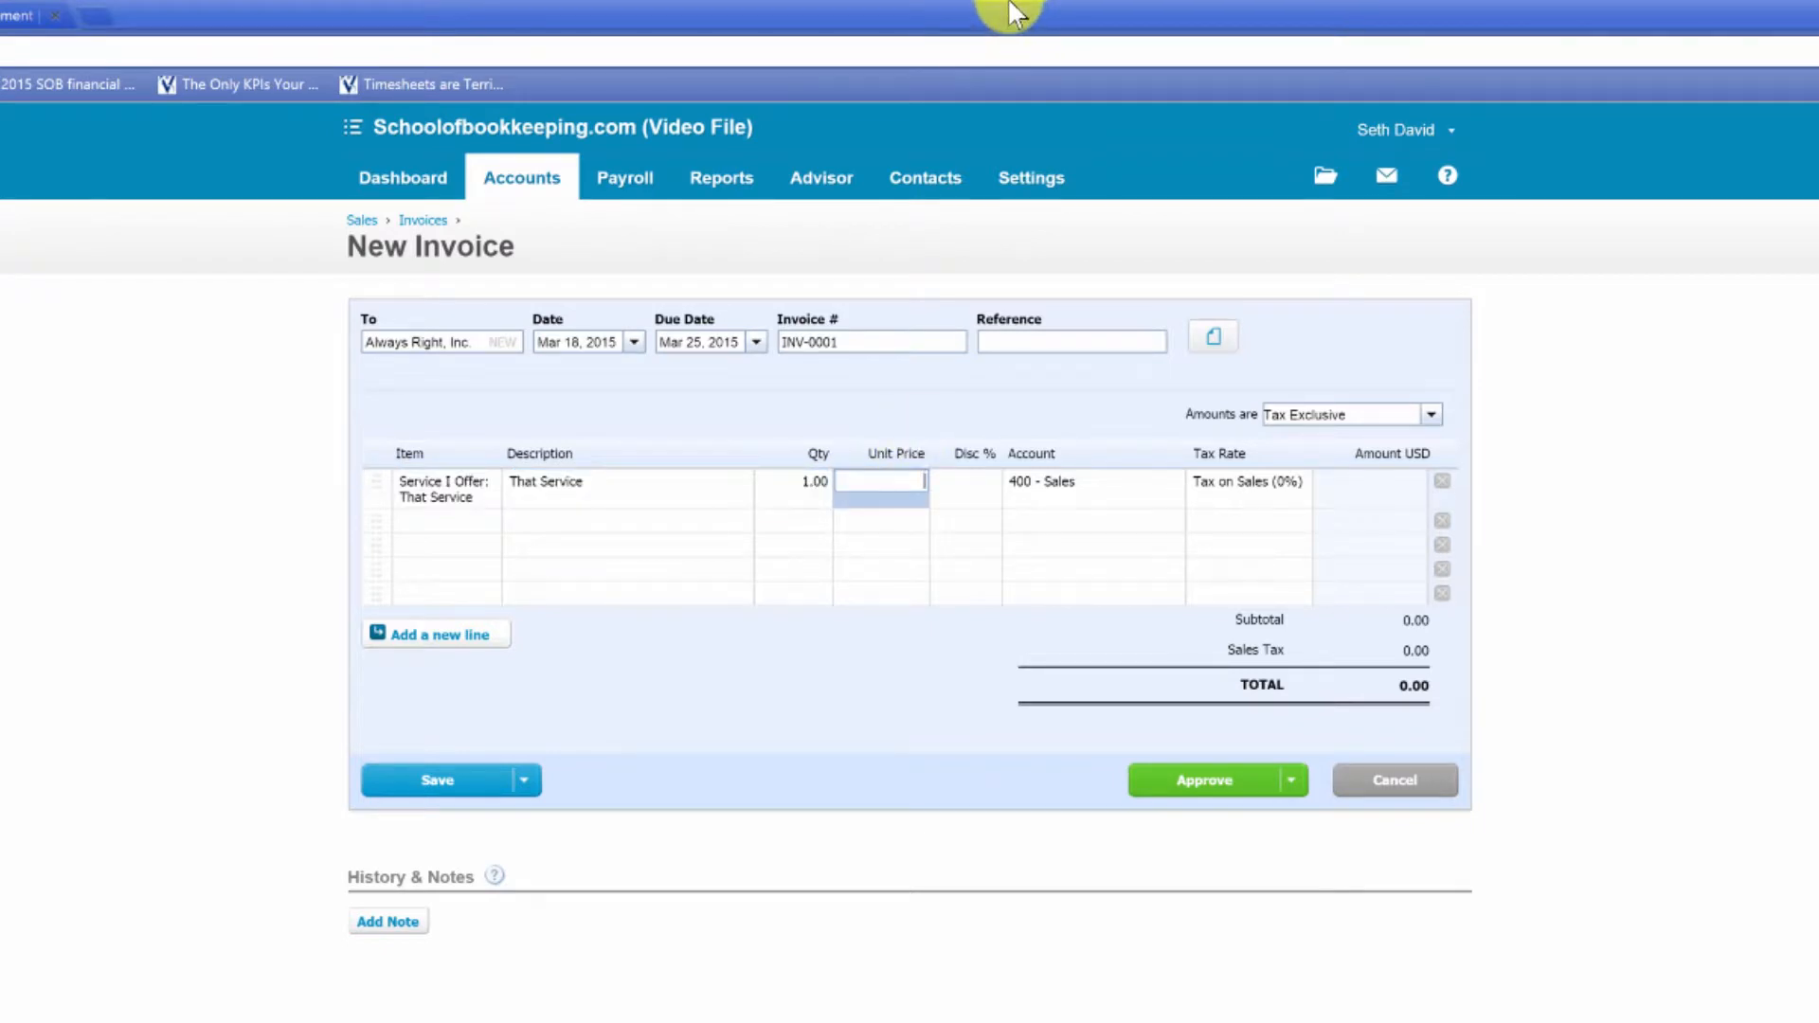
{"action": "type", "text": "100000"}
{"action": "key", "text": "Tab"}
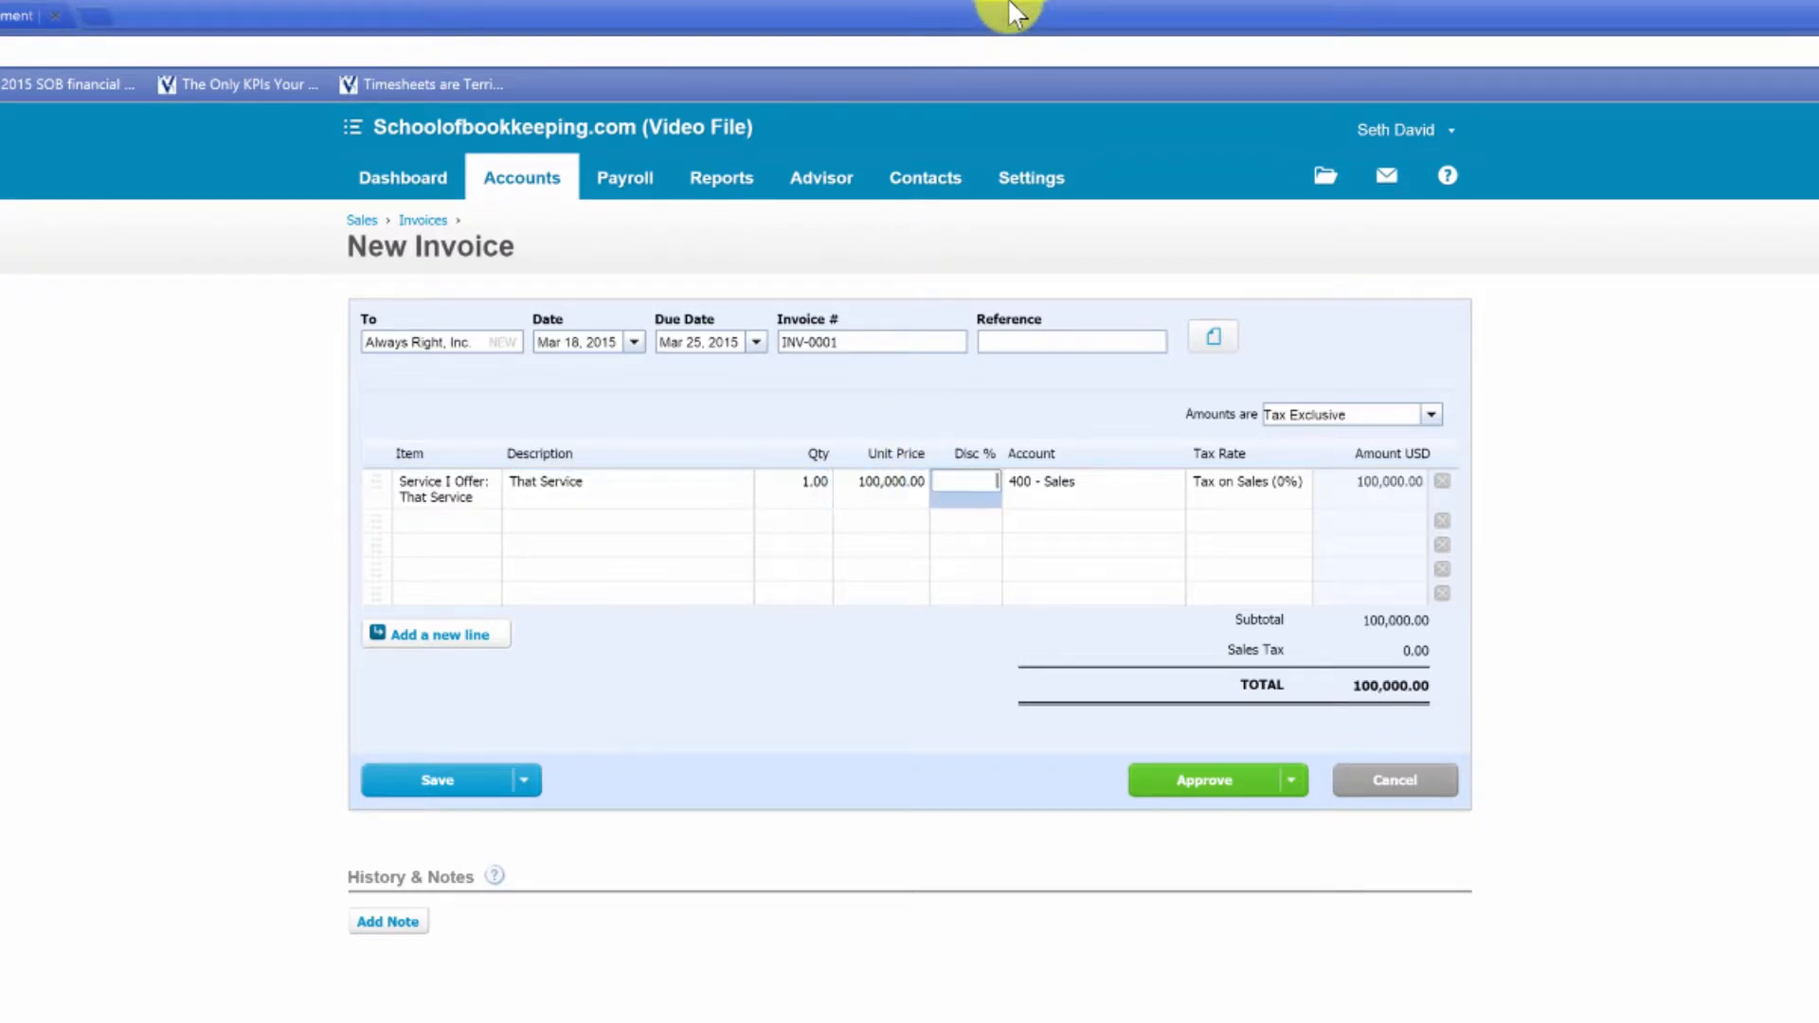
{"action": "key", "text": "Tab"}
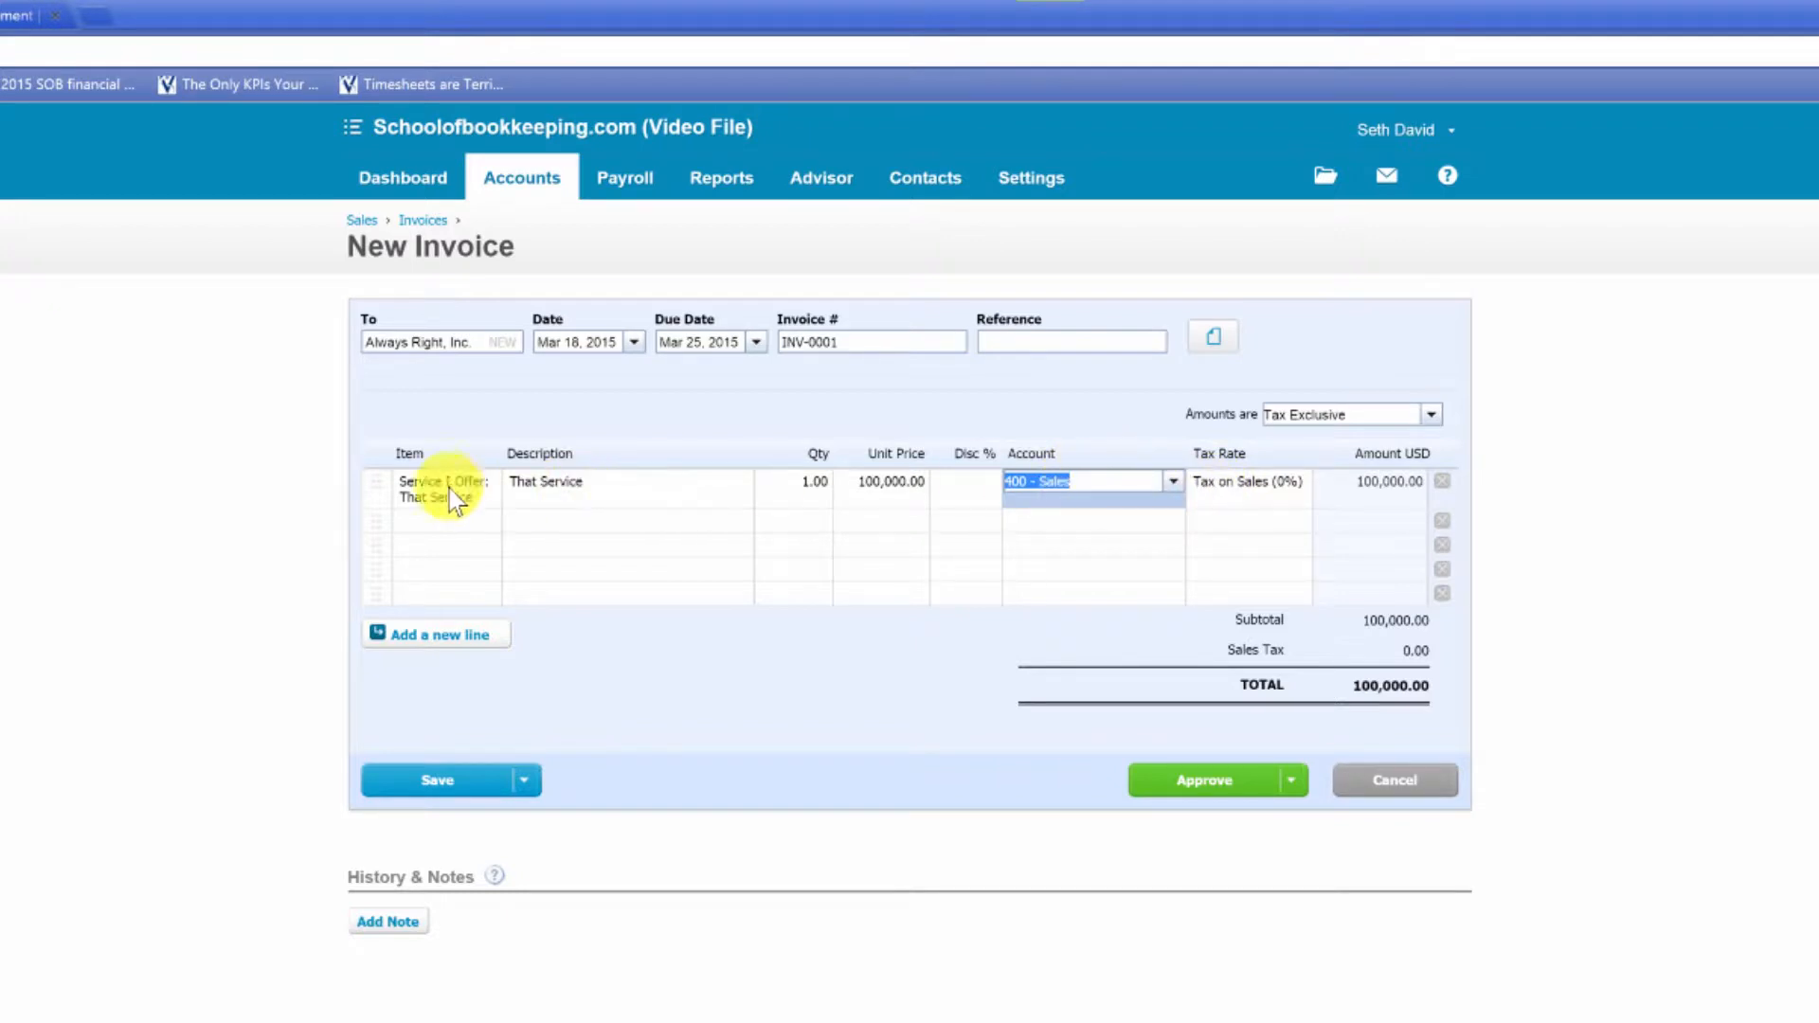
{"action": "left_click_drag", "start_coordinate": [502, 462], "coordinate": [666, 453]}
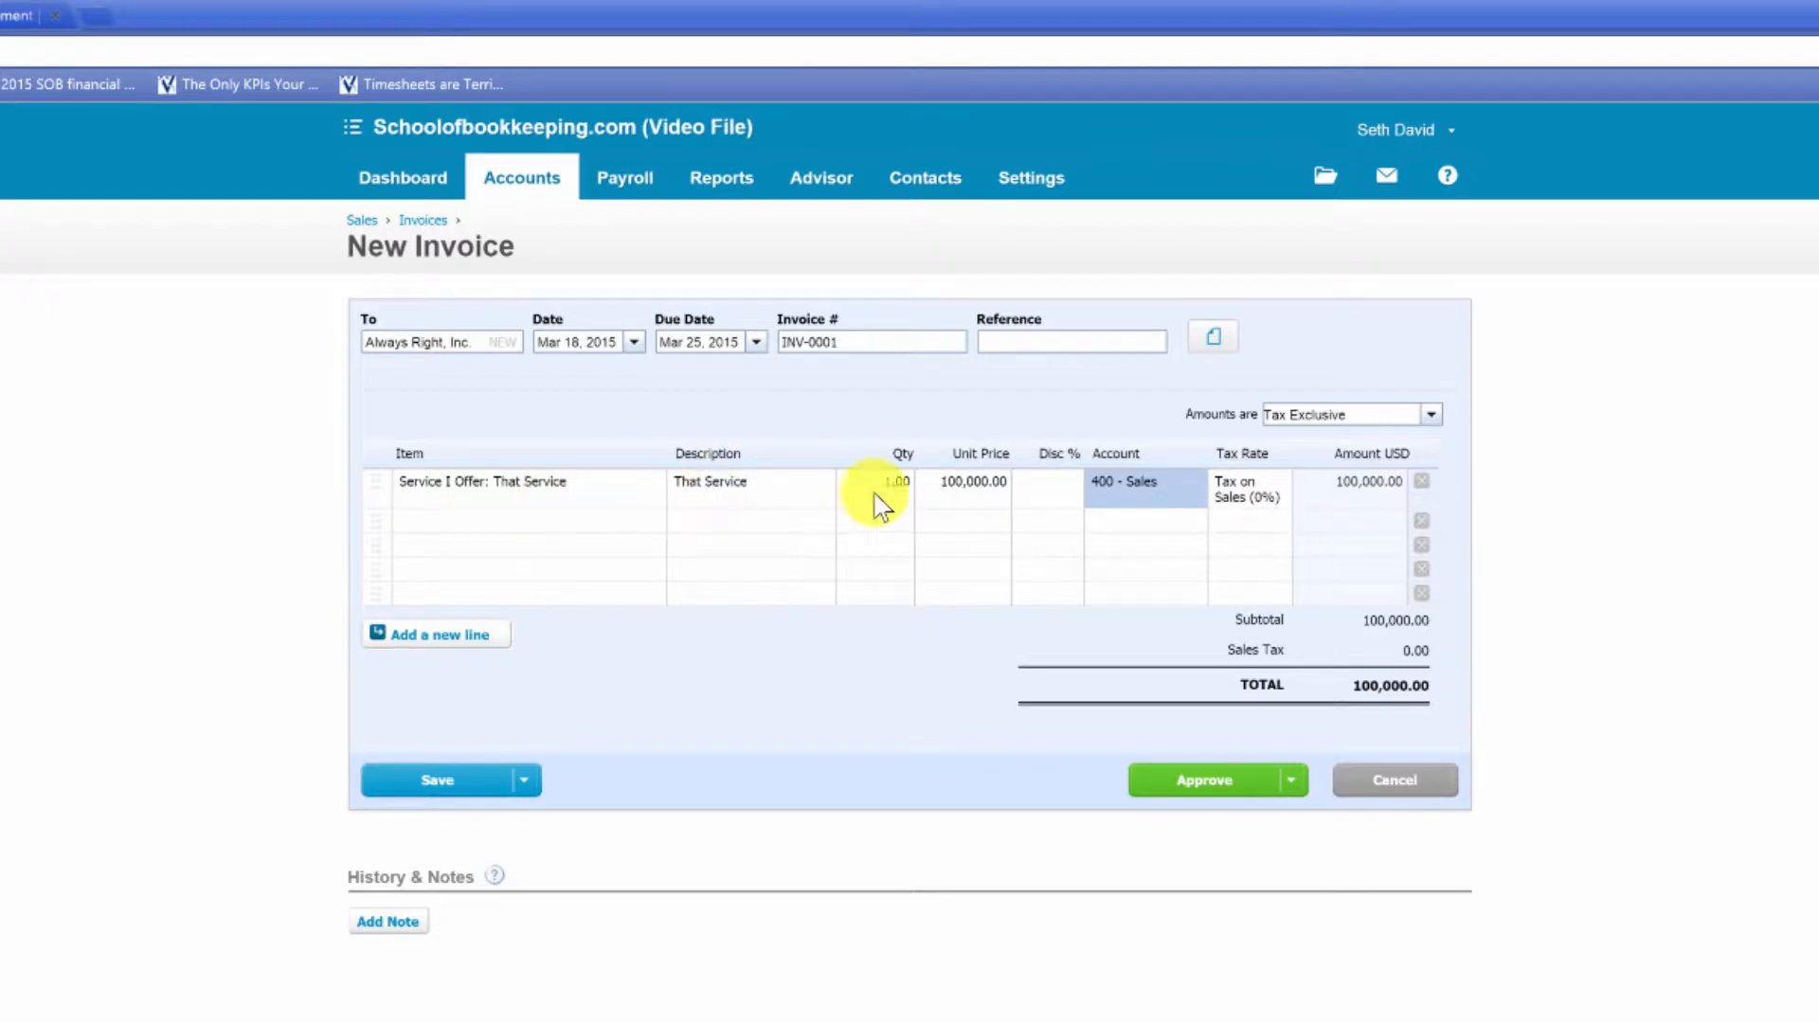
Switch the invoice line's account to 460 - Other Revenue and set it back to 400 - Sales
{"action": "left_click", "coordinate": [1149, 479]}
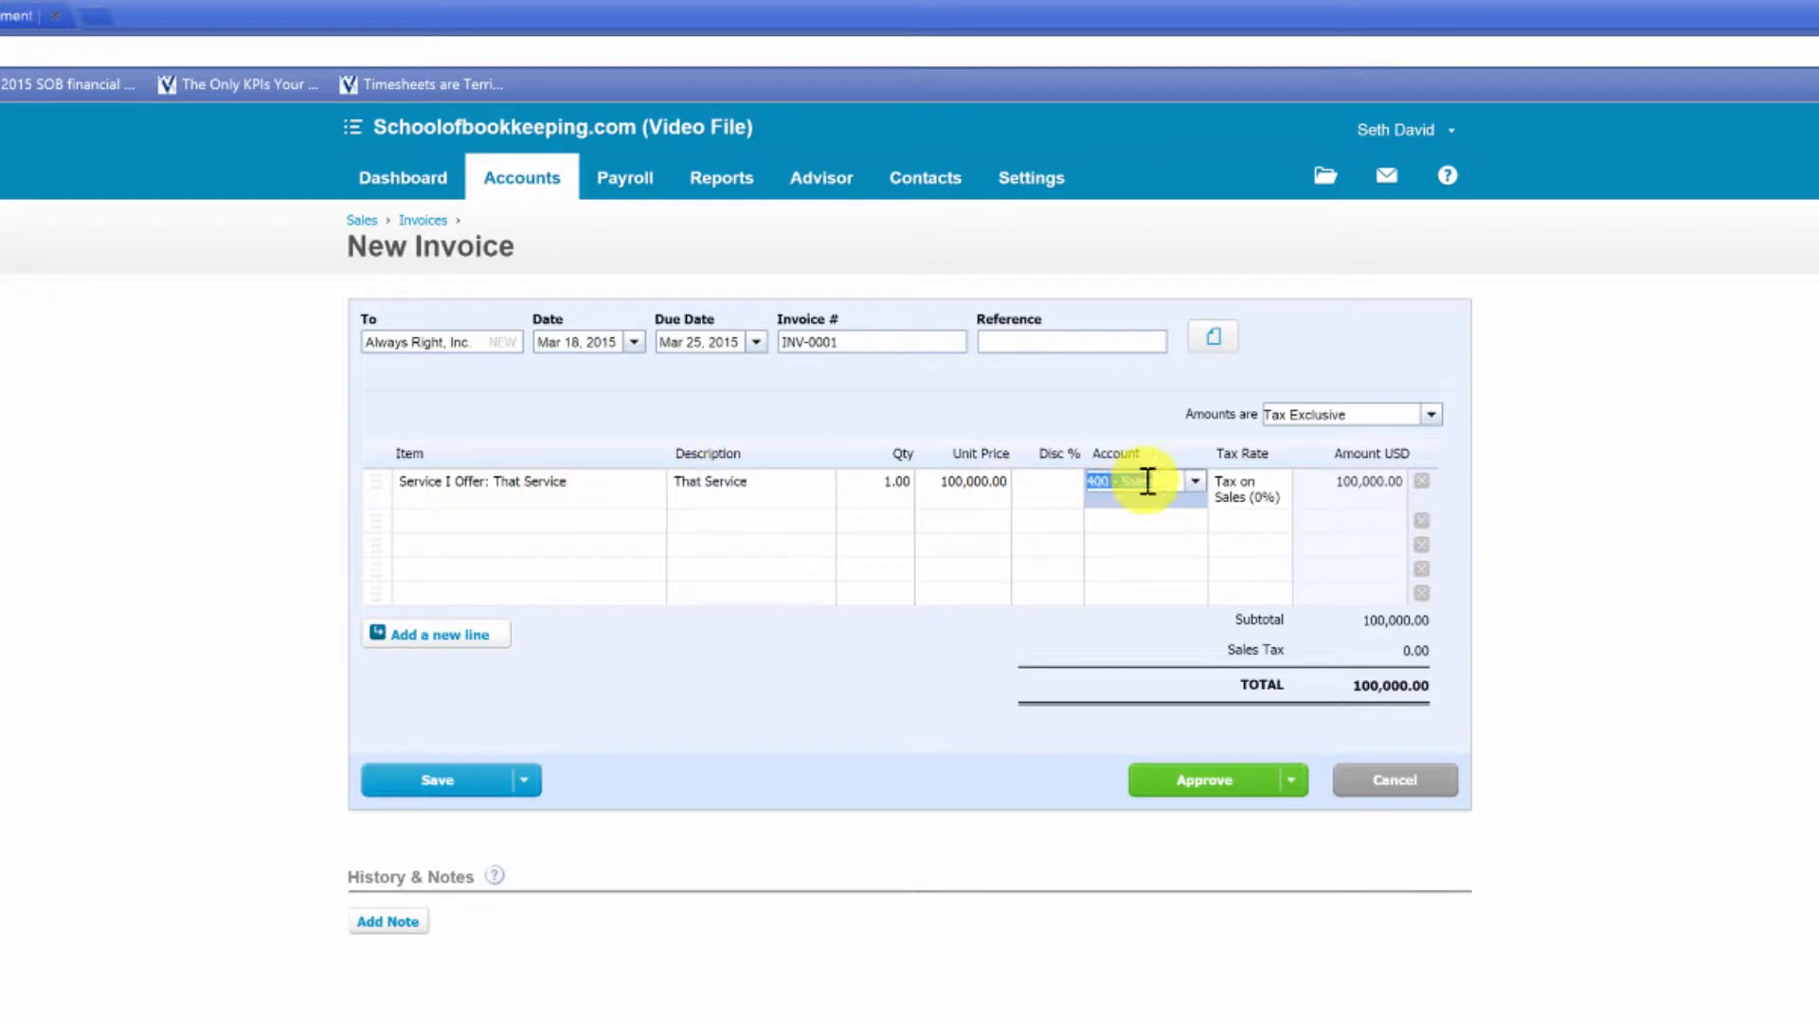
{"action": "left_click", "coordinate": [1193, 481]}
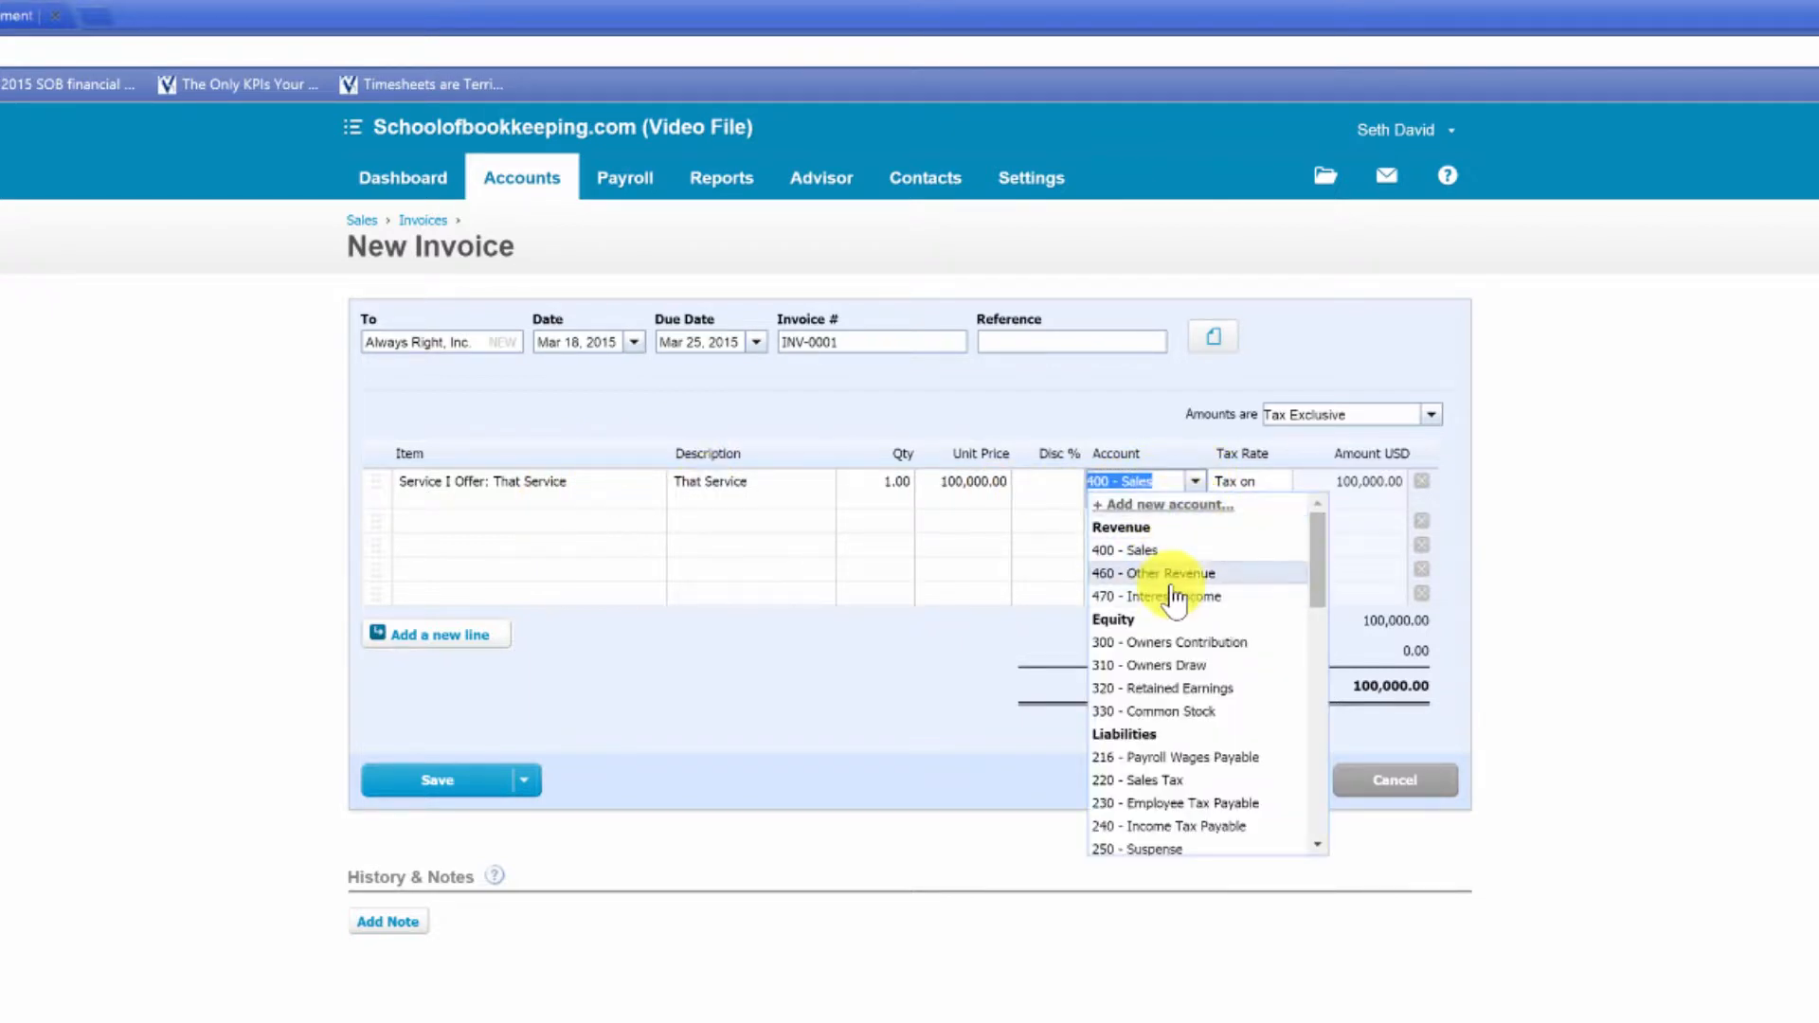
{"action": "left_click", "coordinate": [1163, 573]}
{"action": "key", "text": "Tab"}
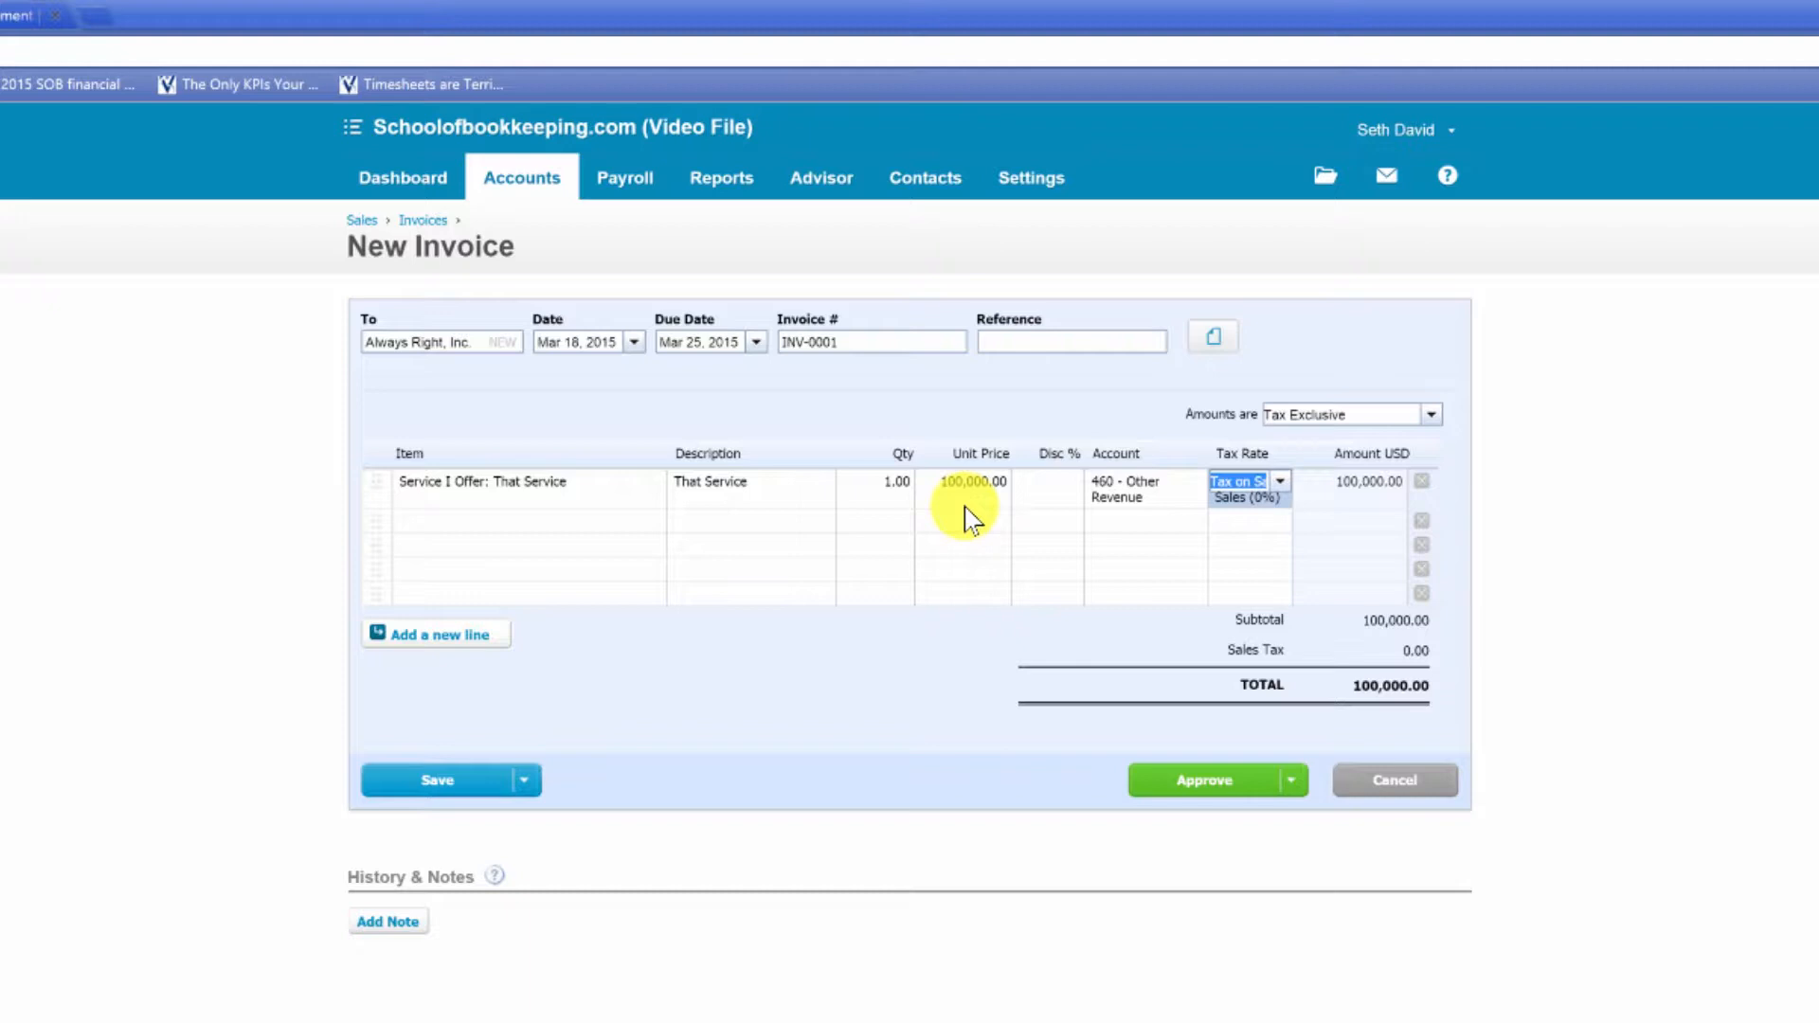
{"action": "left_click", "coordinate": [1149, 488]}
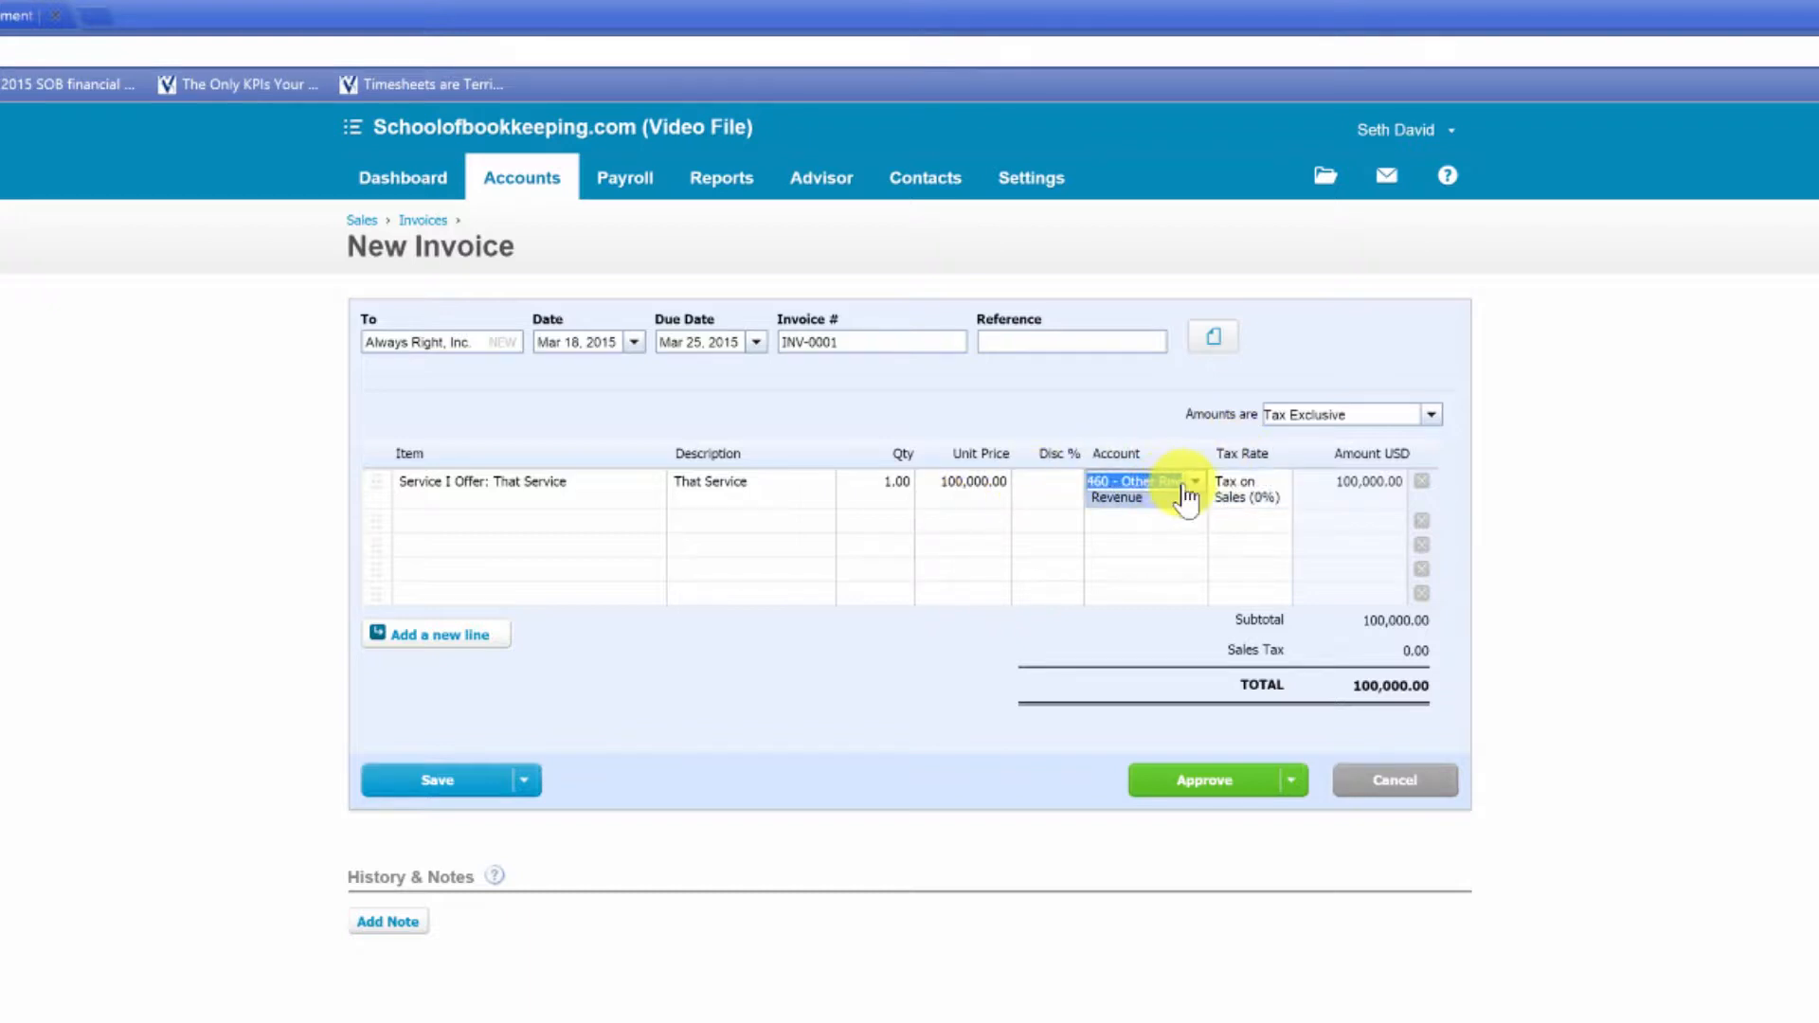
{"action": "left_click", "coordinate": [1125, 550]}
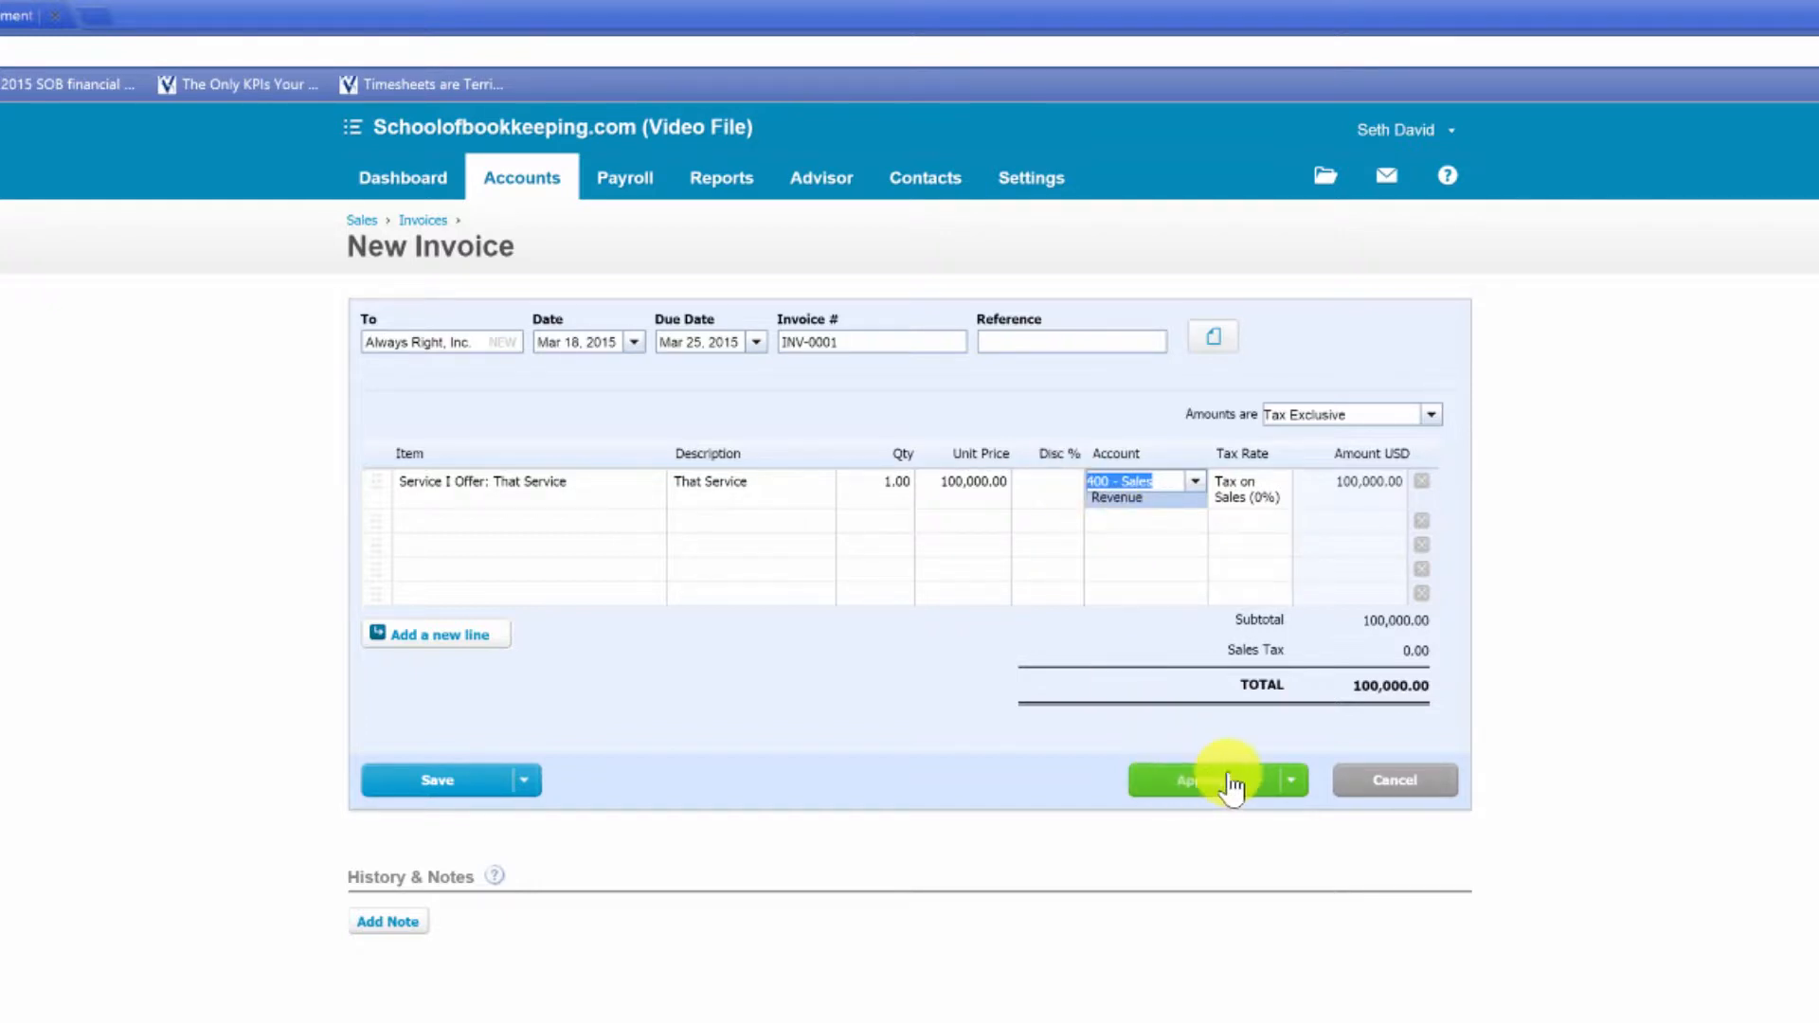
Review the invoice's approval and save options, then approve the 100,000.00 invoice for Always Right, Inc
{"action": "left_click", "coordinate": [1296, 783]}
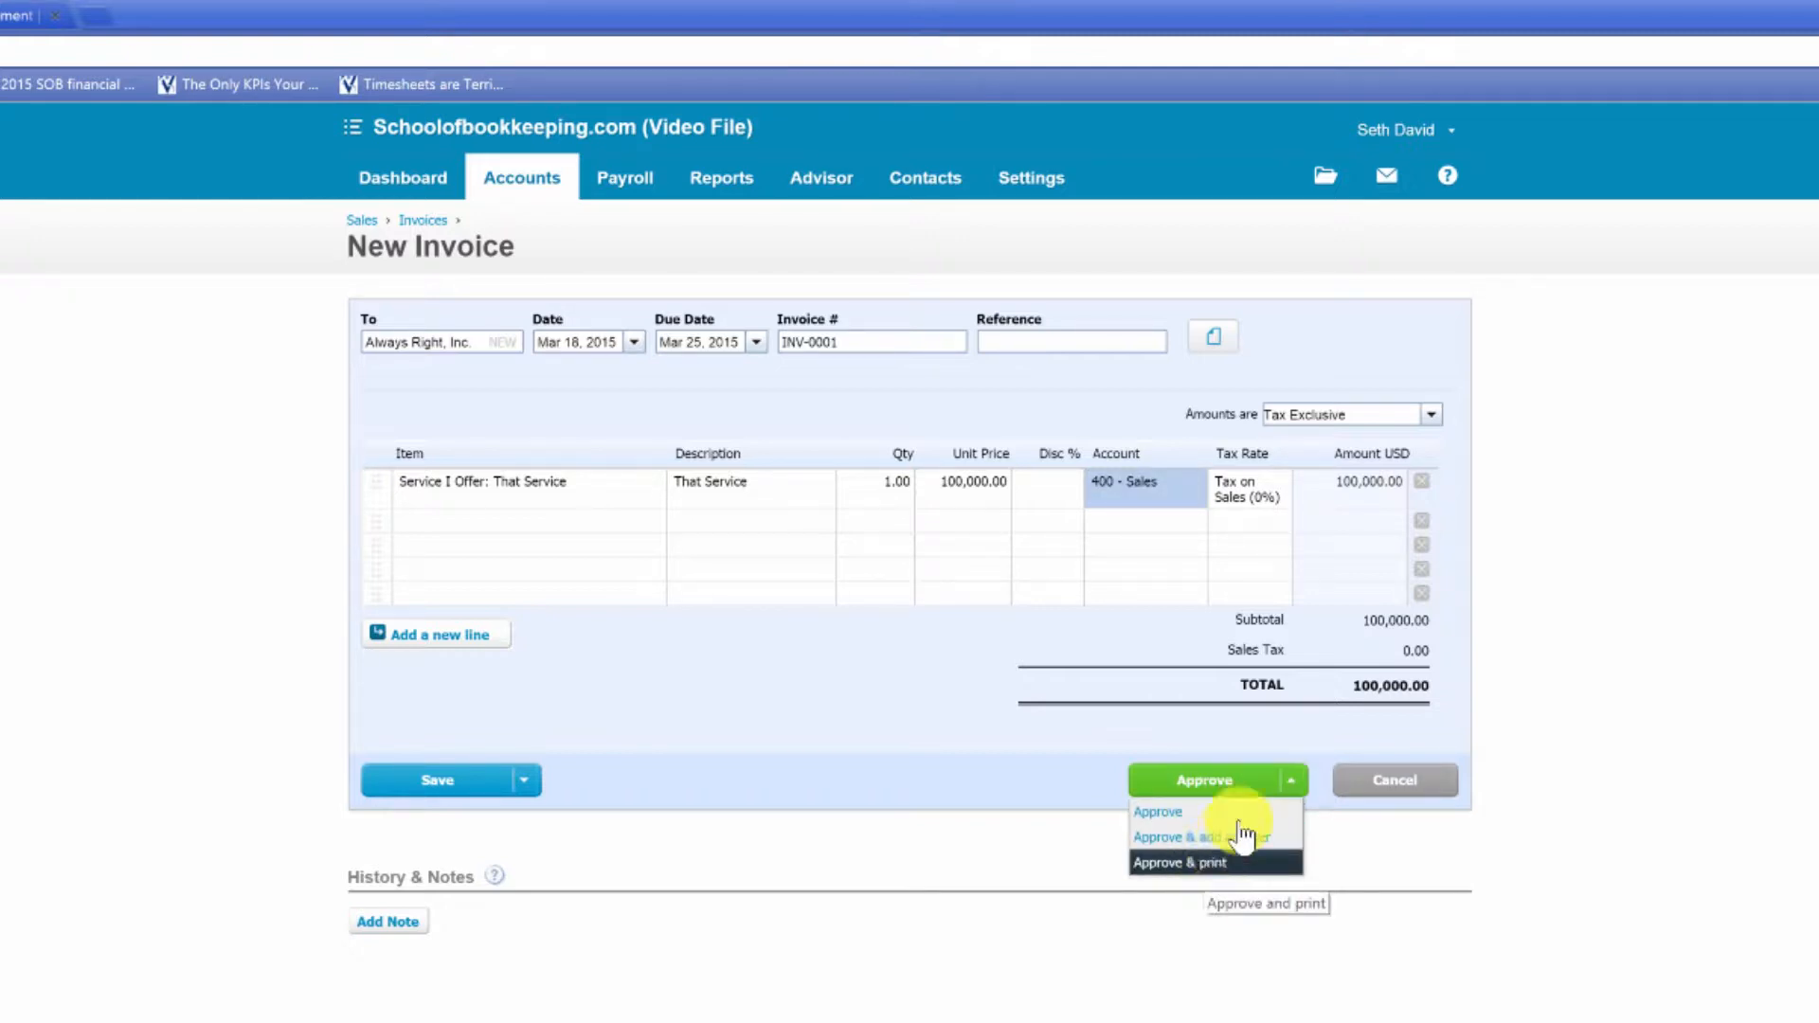
{"action": "left_click", "coordinate": [1220, 783]}
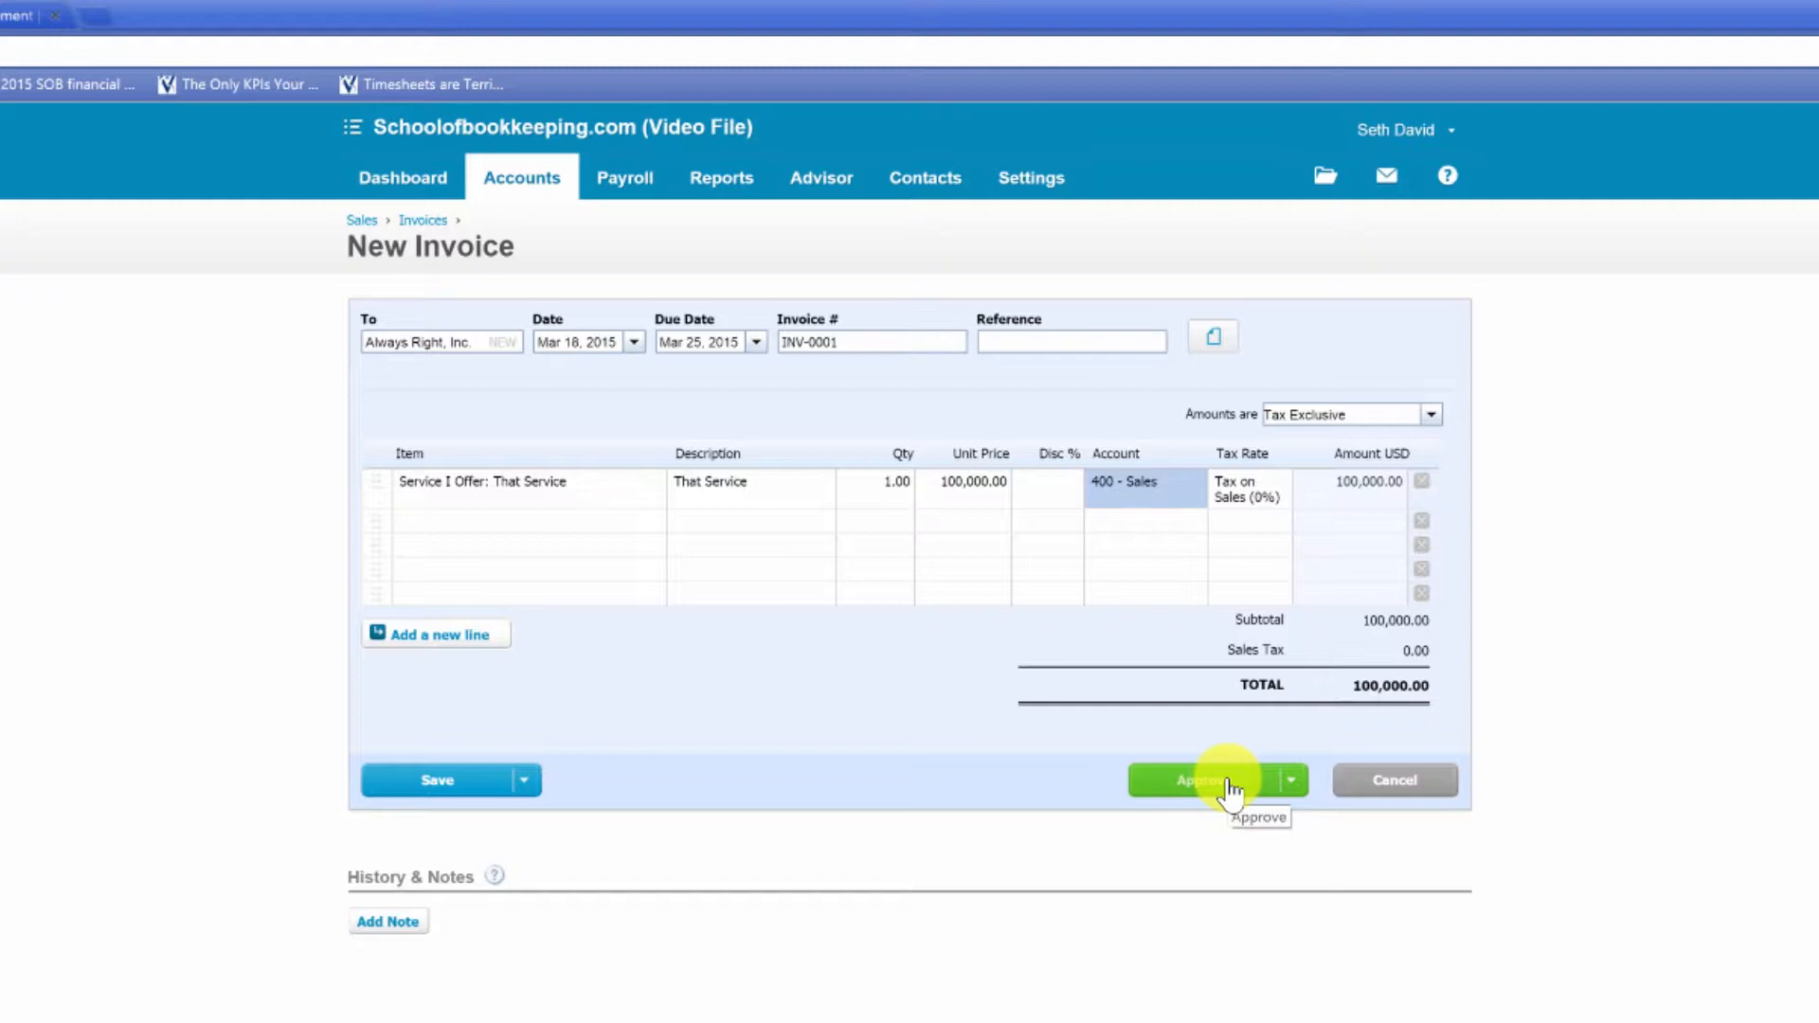
{"action": "left_click", "coordinate": [524, 780]}
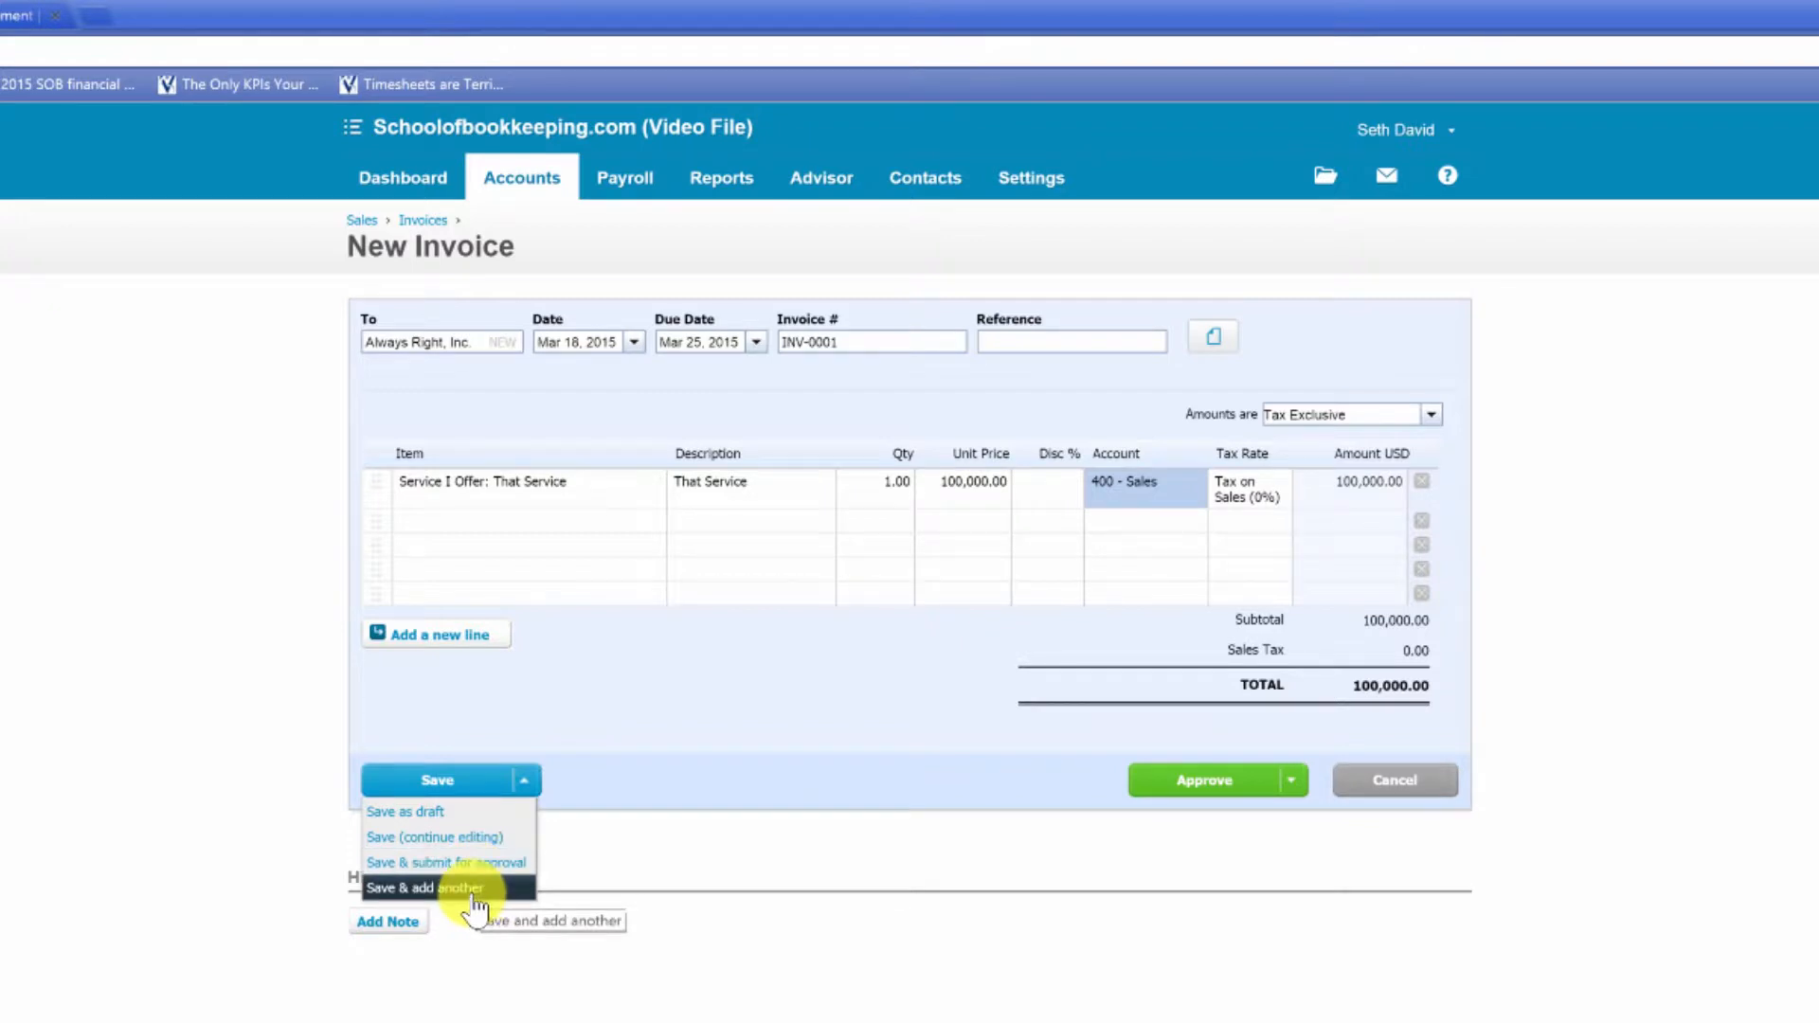
{"action": "left_click", "coordinate": [1199, 786]}
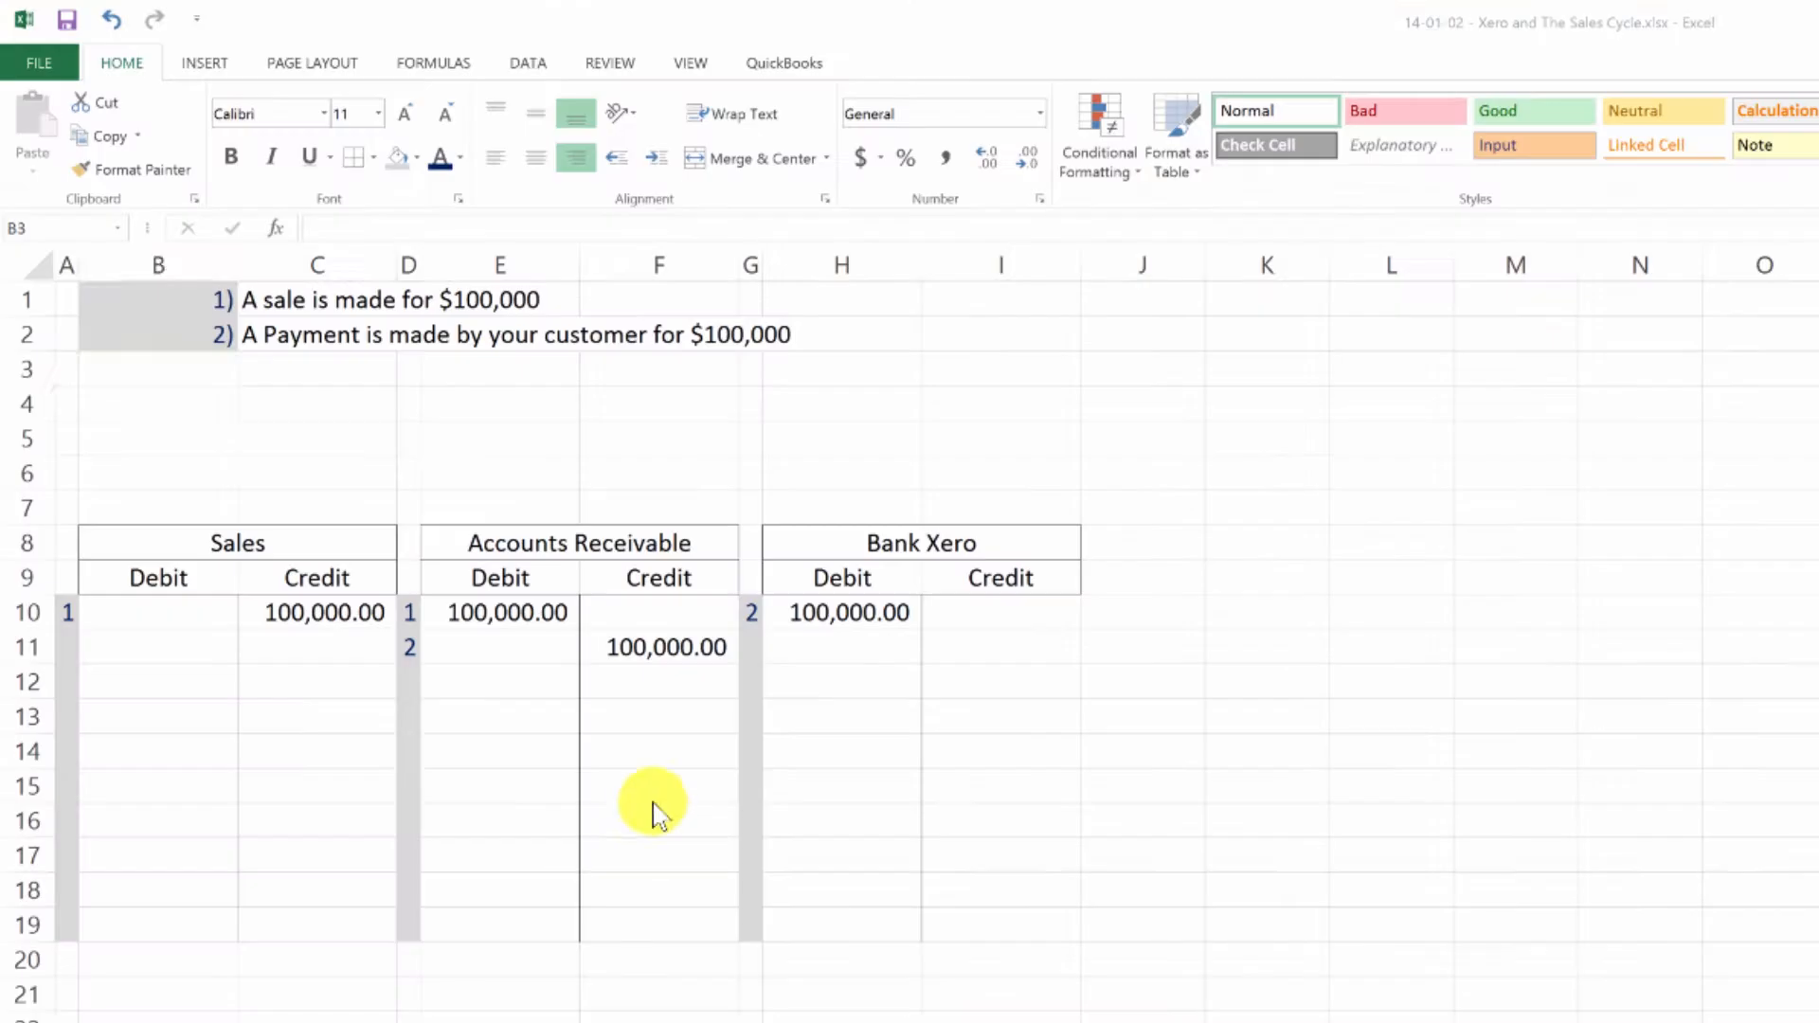
Switch to the Excel T-account sheet and review the Sales credit and Accounts Receivable debit for the first transaction
{"action": "left_click", "coordinate": [410, 438]}
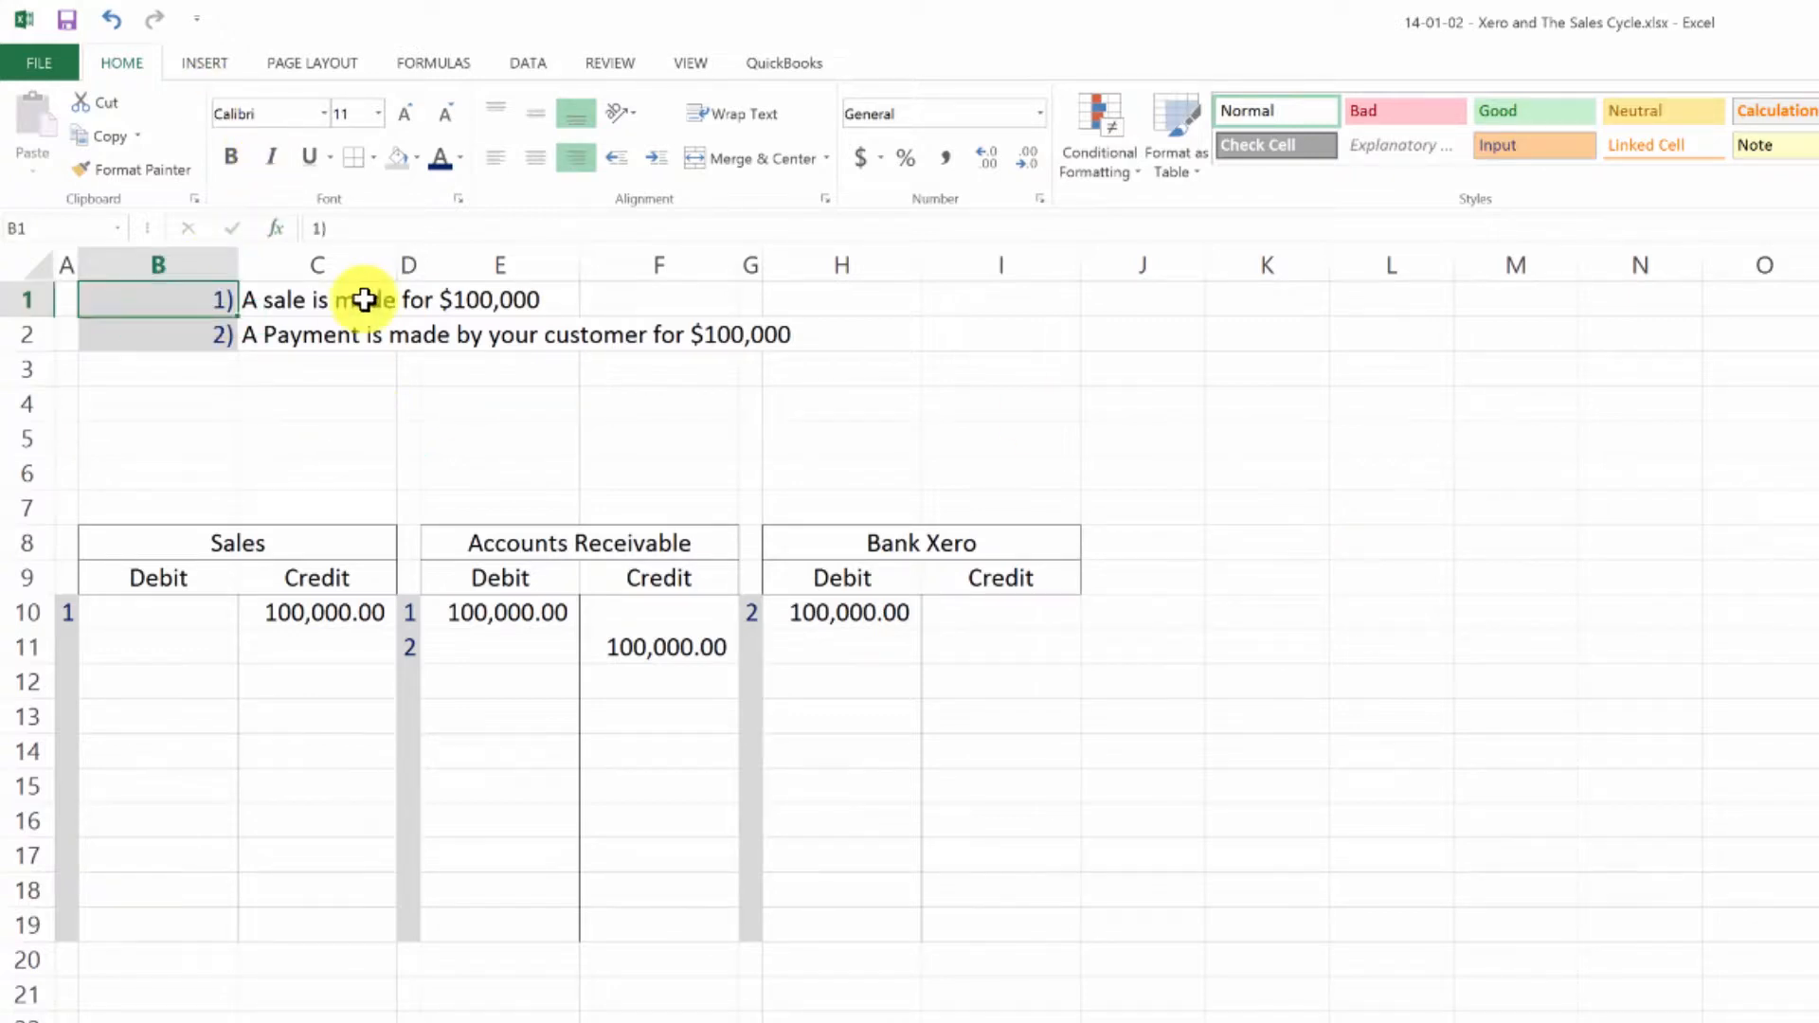
{"action": "left_click", "coordinate": [294, 614]}
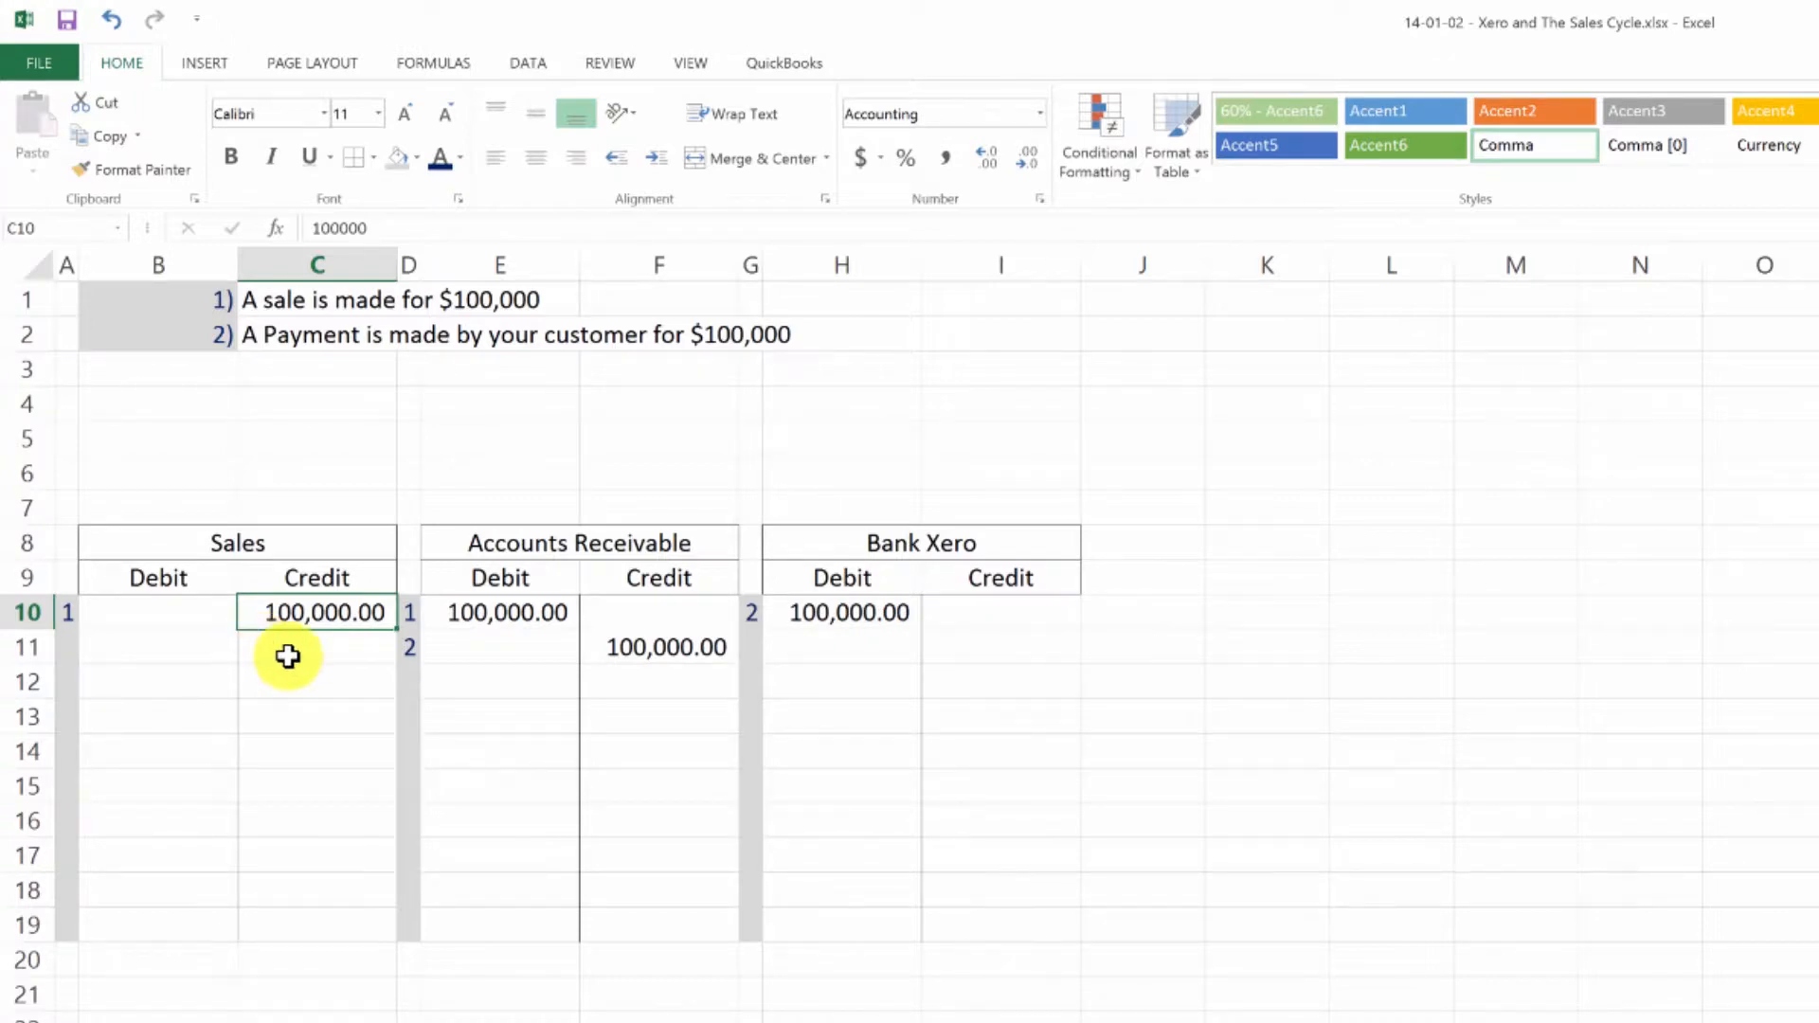
{"action": "left_click", "coordinate": [473, 612]}
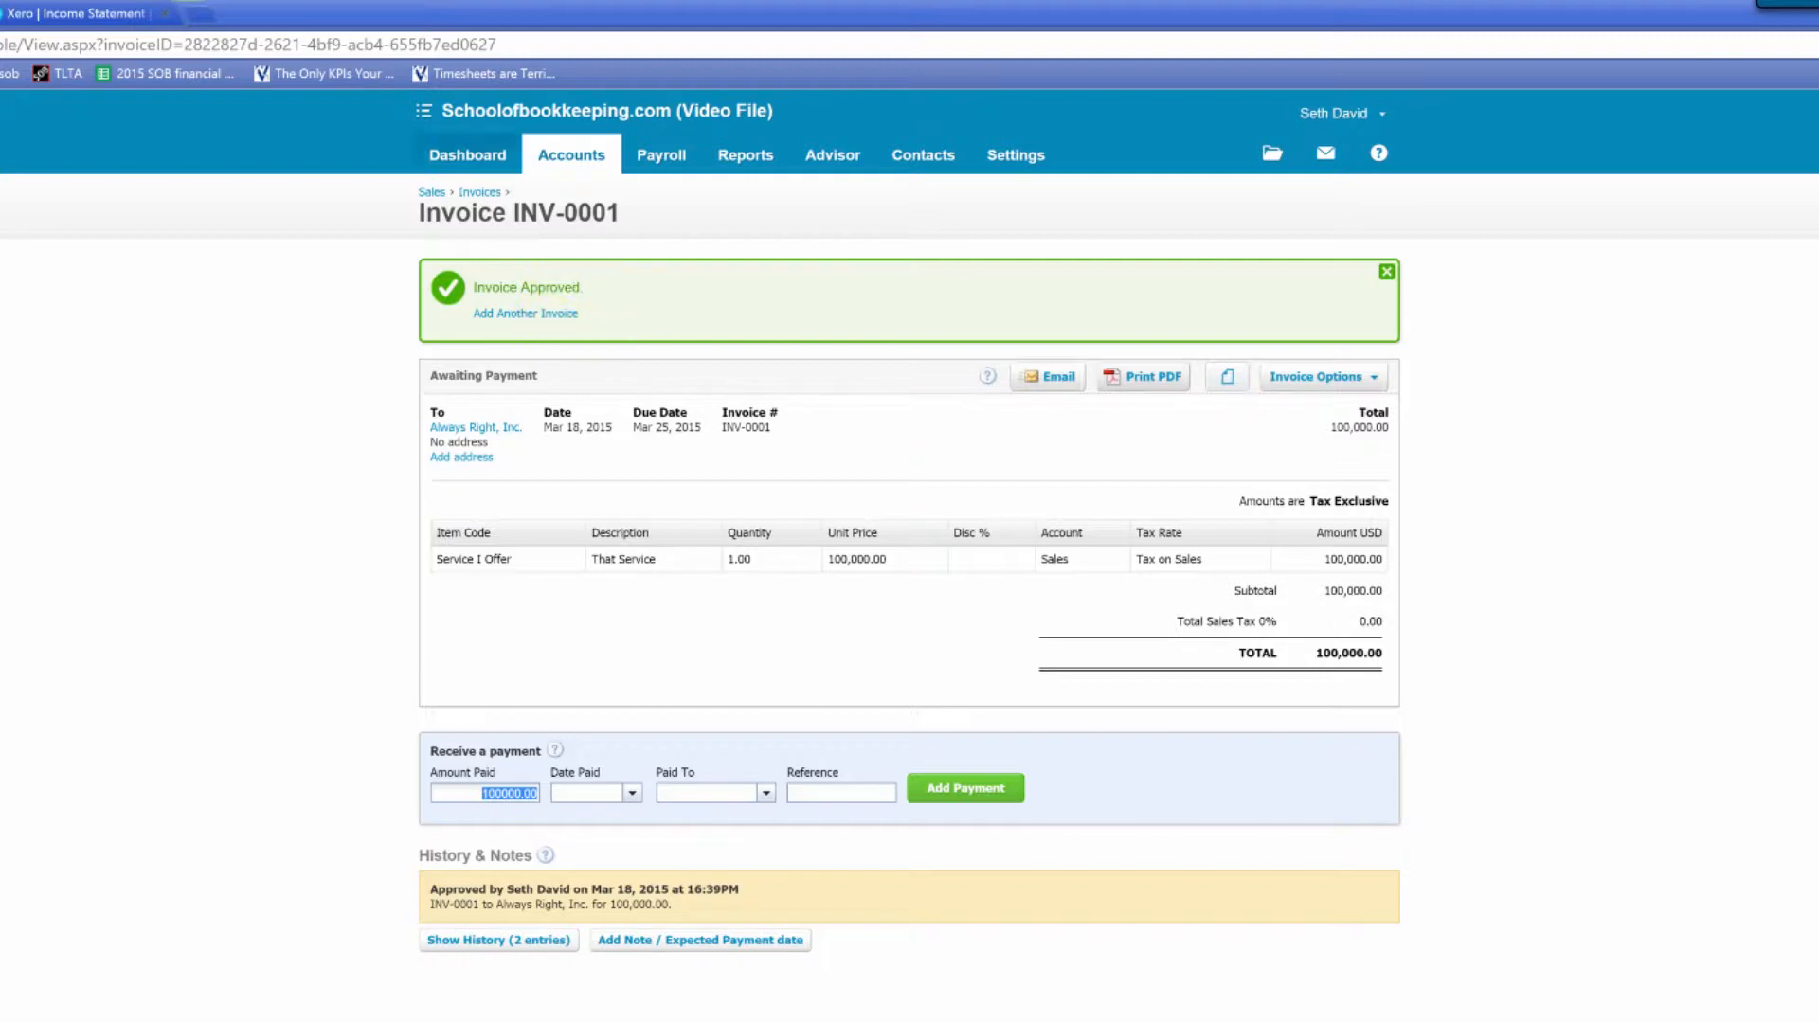
Switch to Xero and refresh the Balance Sheet and Income Statement to check the approved invoice's effect
{"action": "key", "text": "ctrl+Tab"}
{"action": "left_click", "coordinate": [78, 43]}
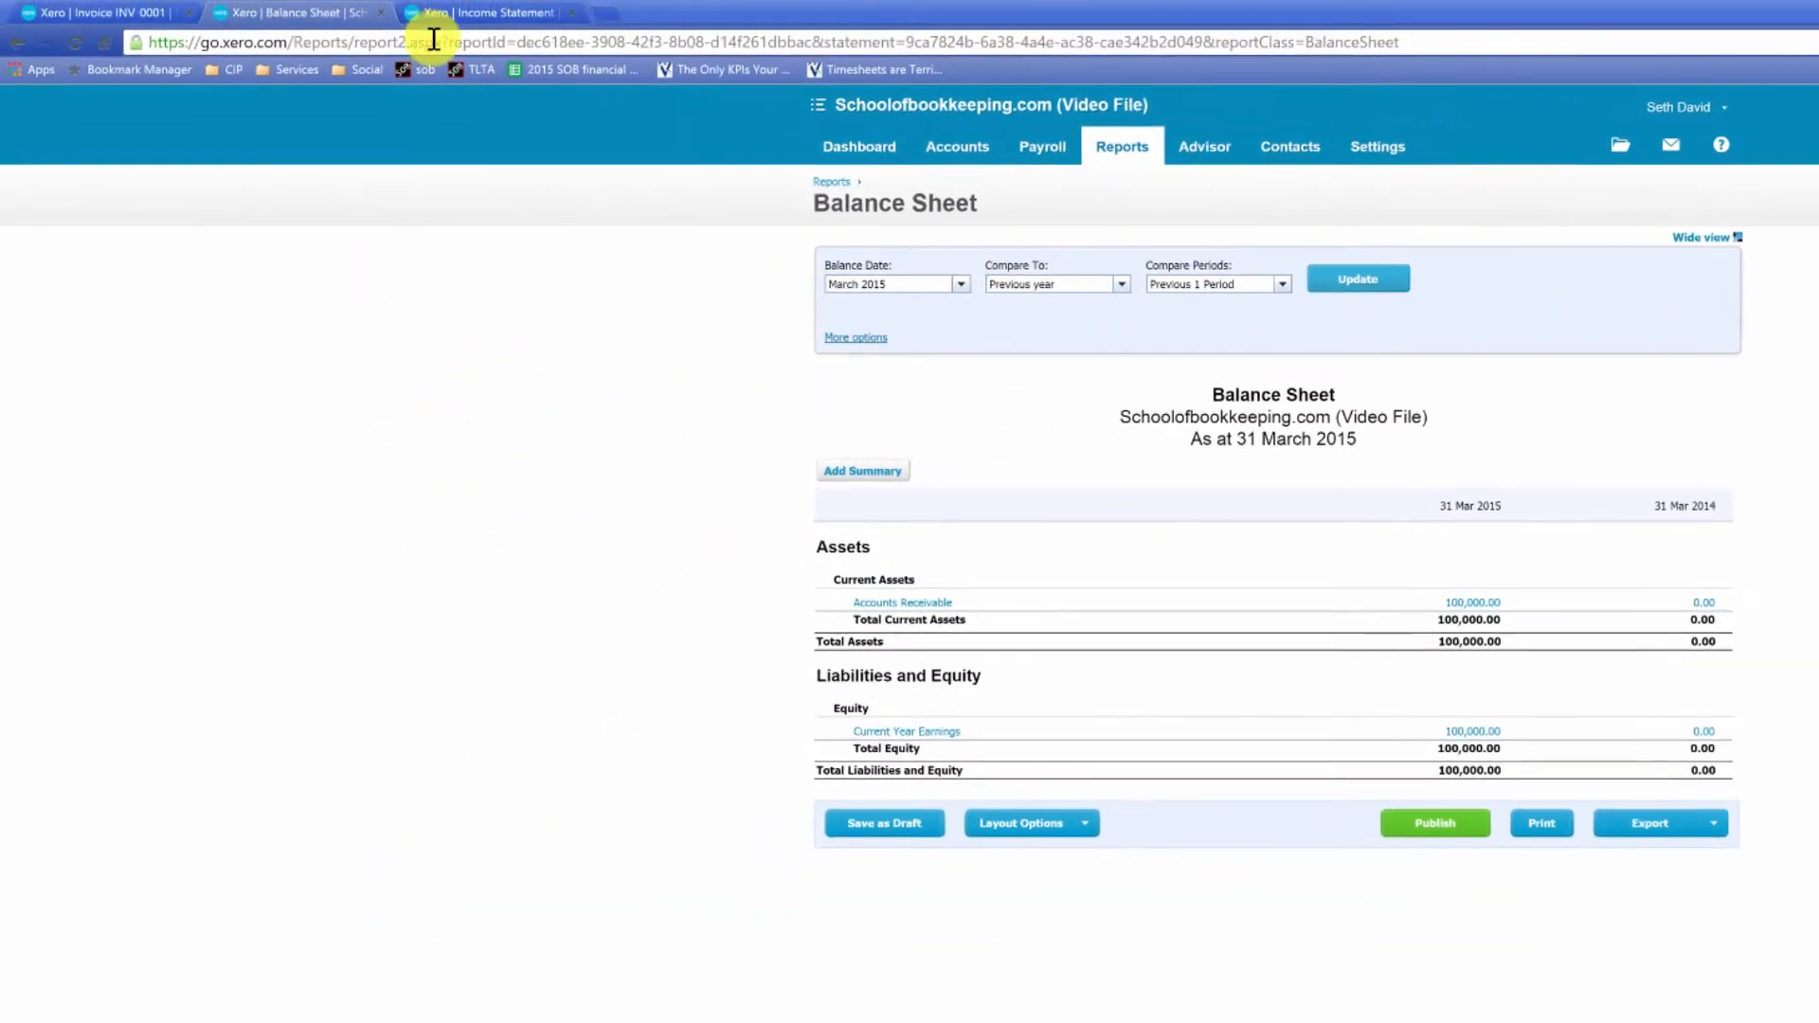
{"action": "left_click", "coordinate": [461, 21]}
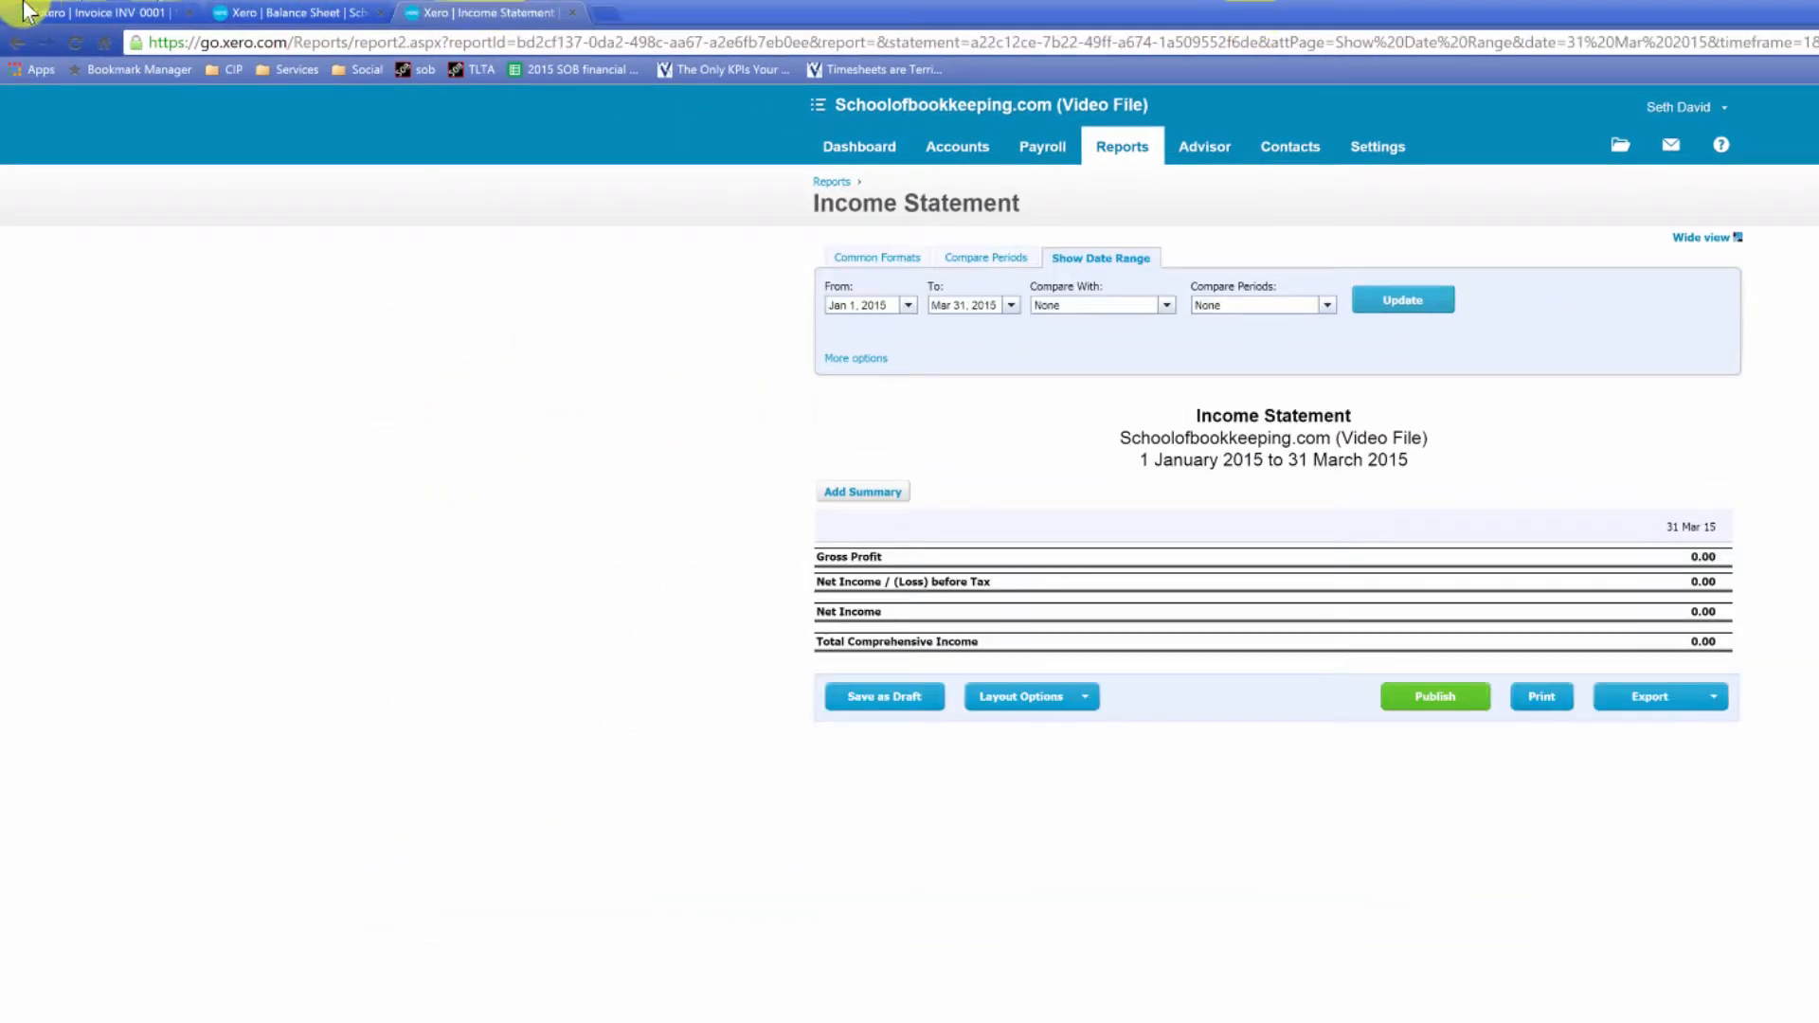
{"action": "left_click", "coordinate": [76, 41]}
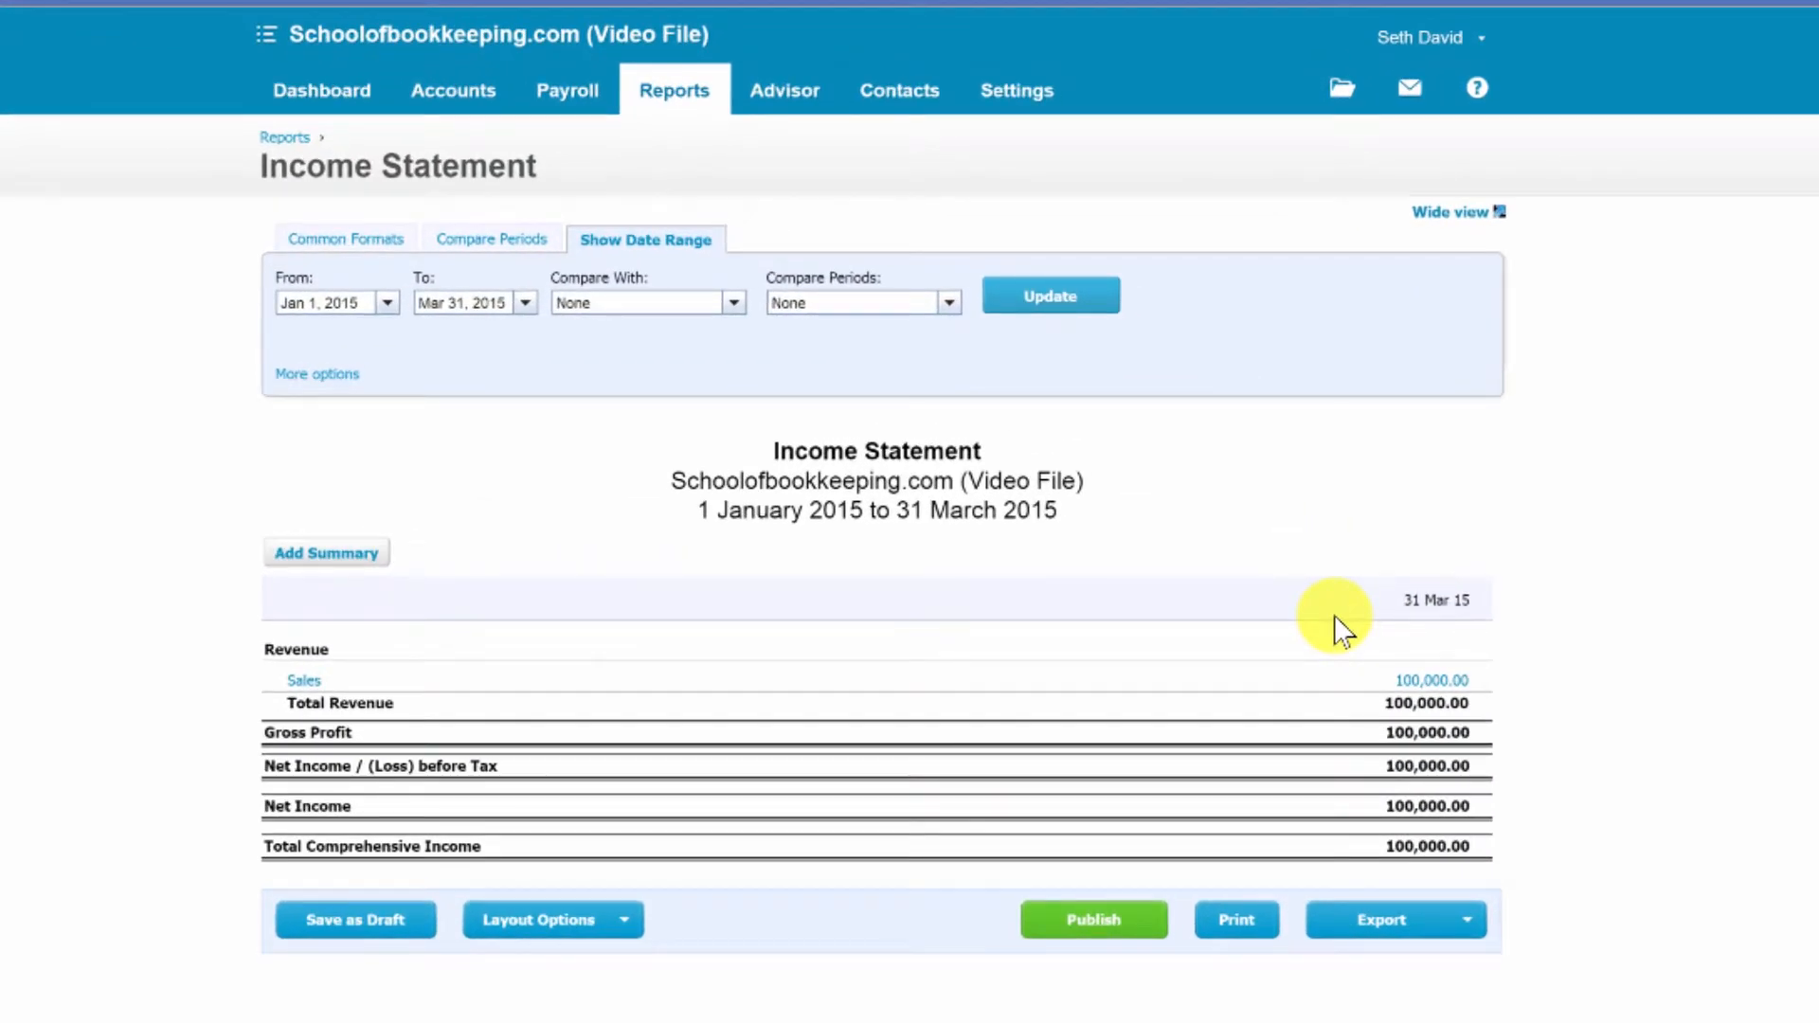
{"action": "left_click", "coordinate": [208, 9]}
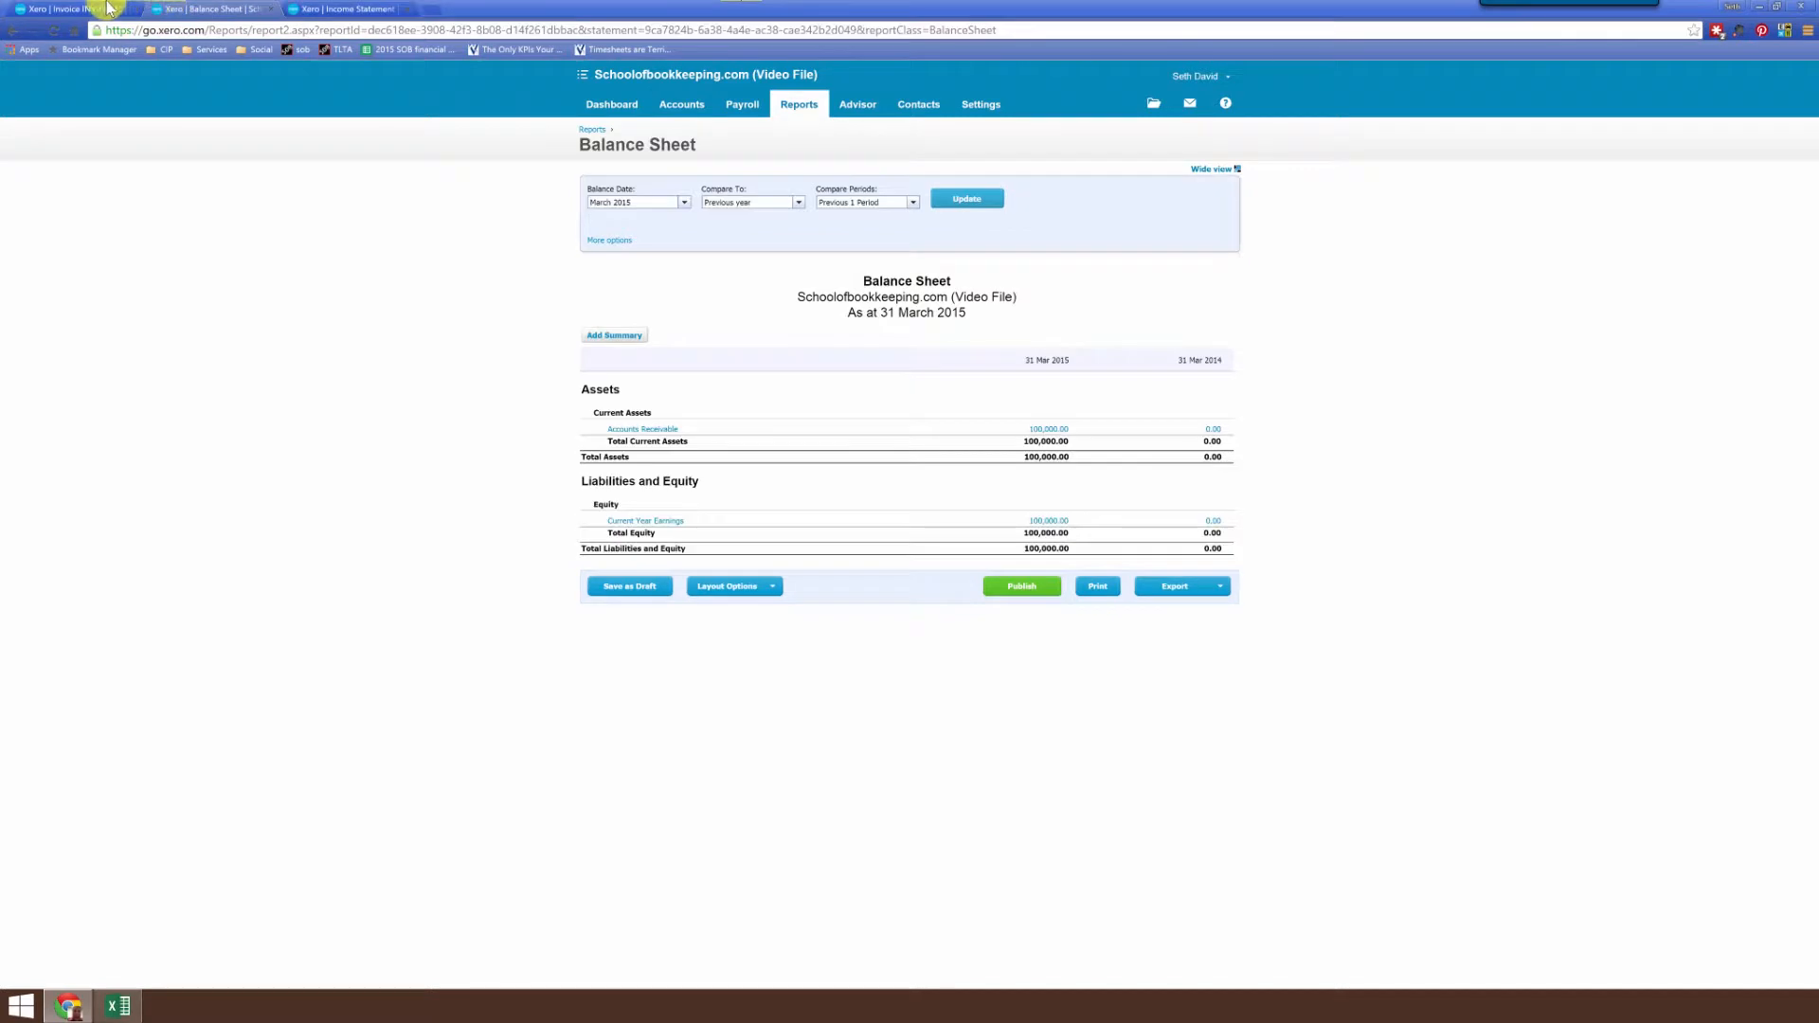
Return from the reports to the approved invoice and open the list of sales invoices awaiting payment
{"action": "left_click", "coordinate": [107, 8]}
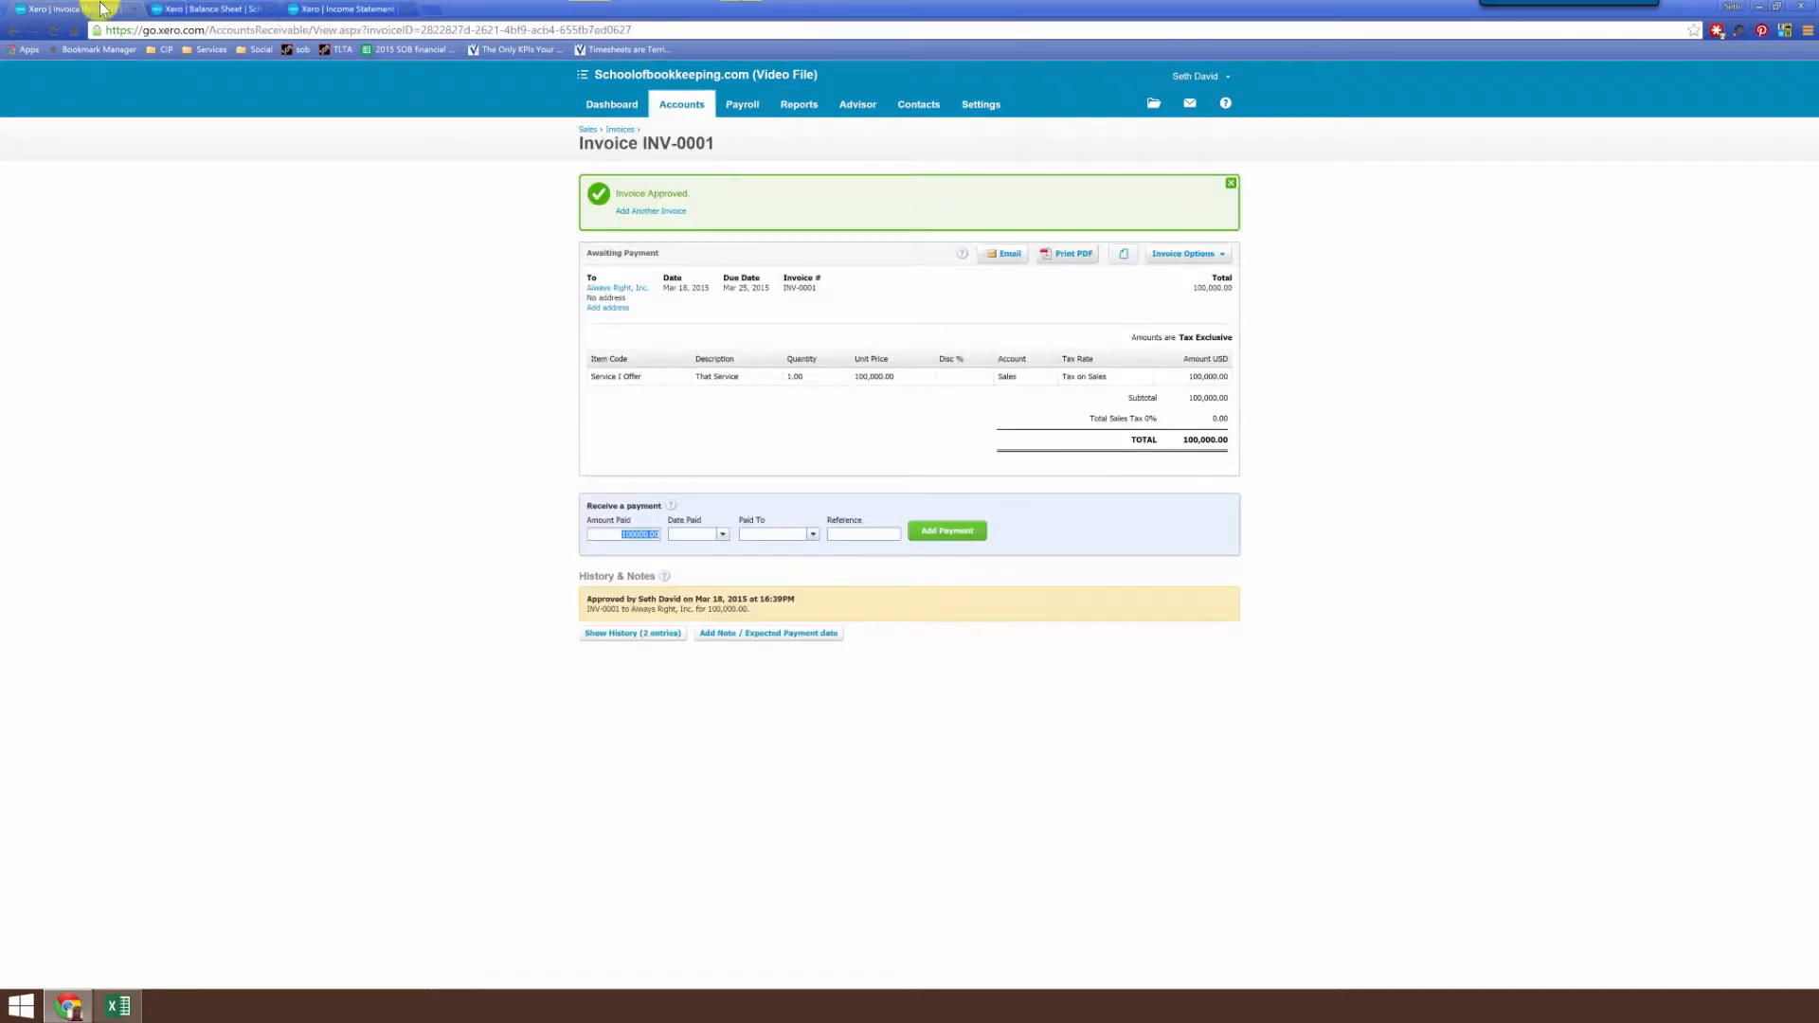
{"action": "left_click", "coordinate": [684, 106]}
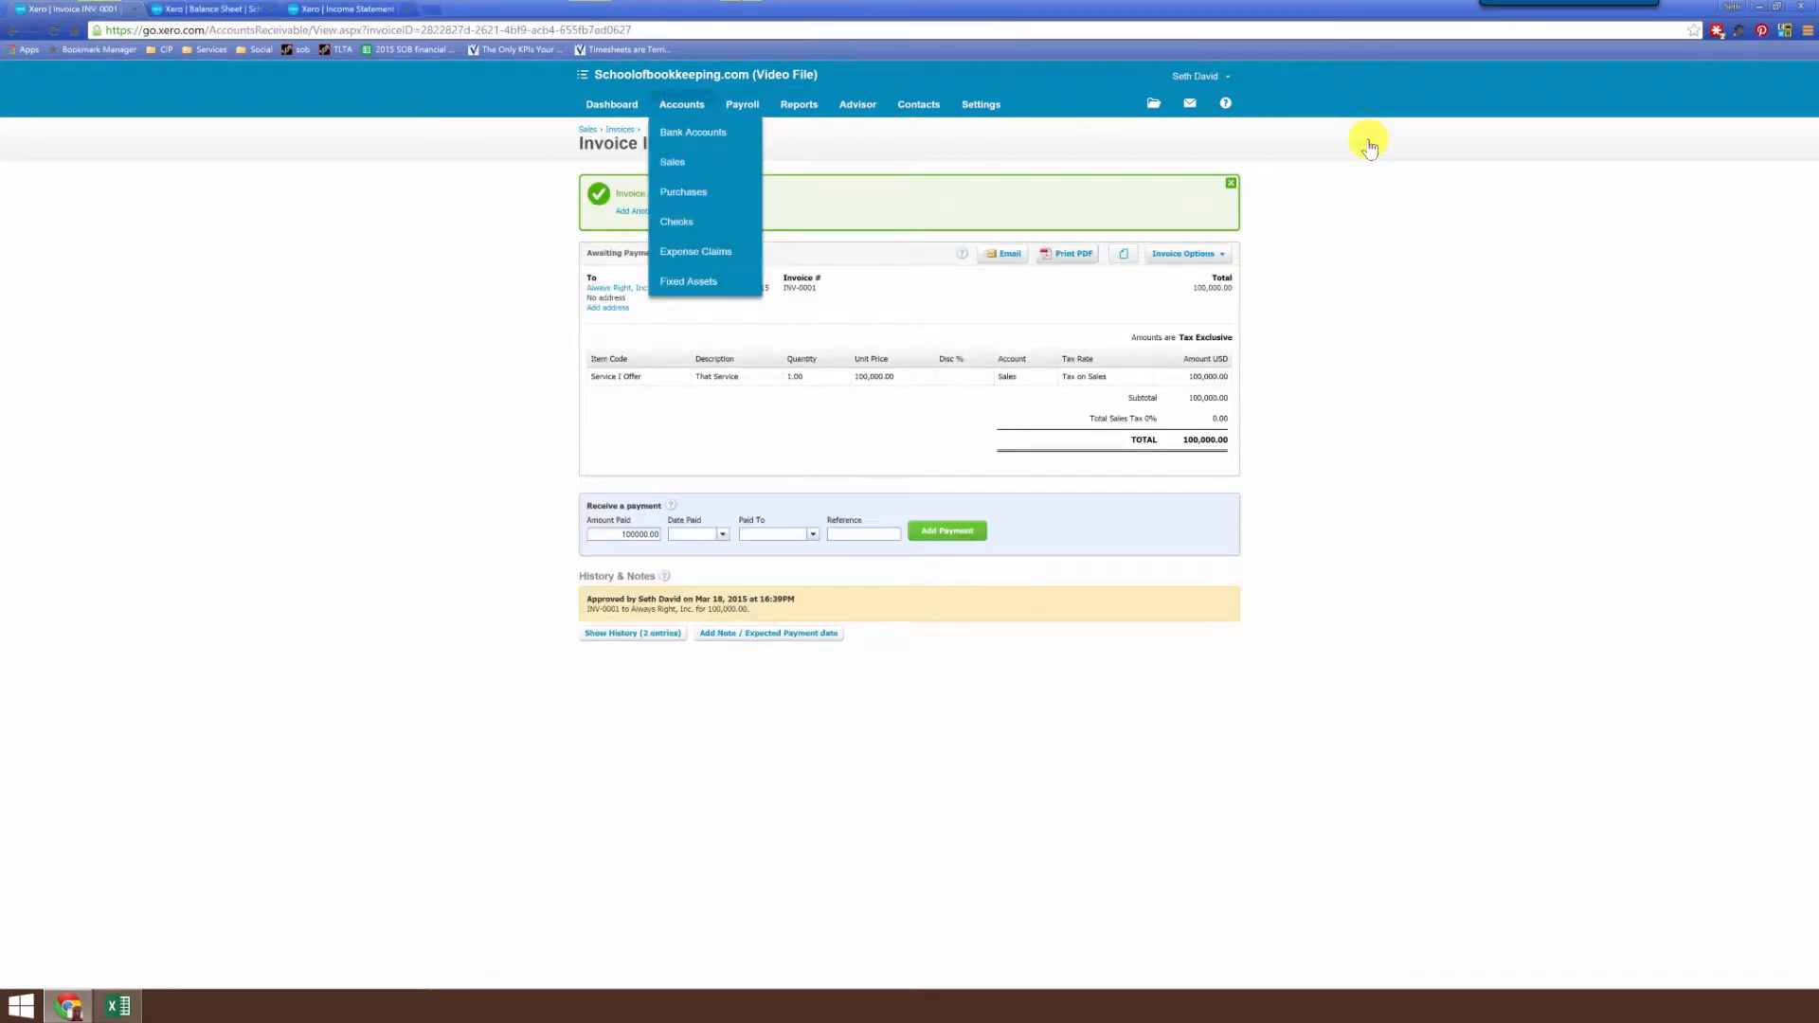
{"action": "left_click", "coordinate": [675, 166]}
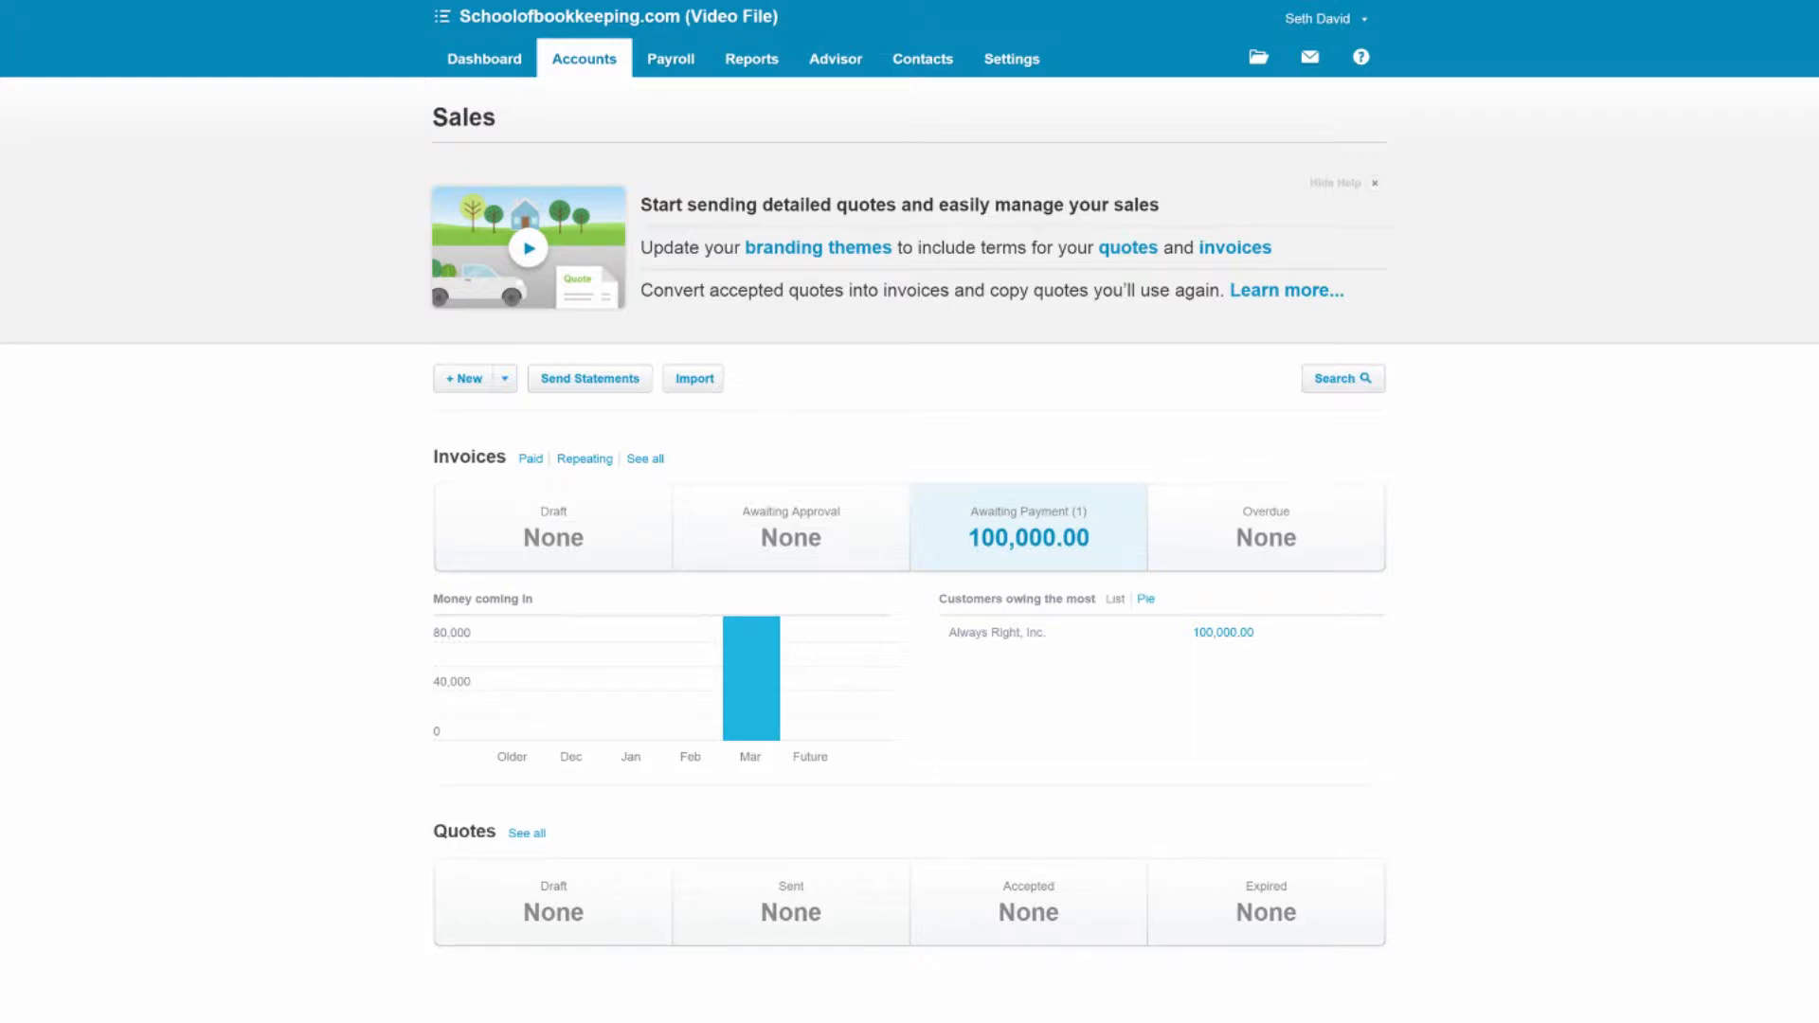
{"action": "left_click", "coordinate": [1029, 537]}
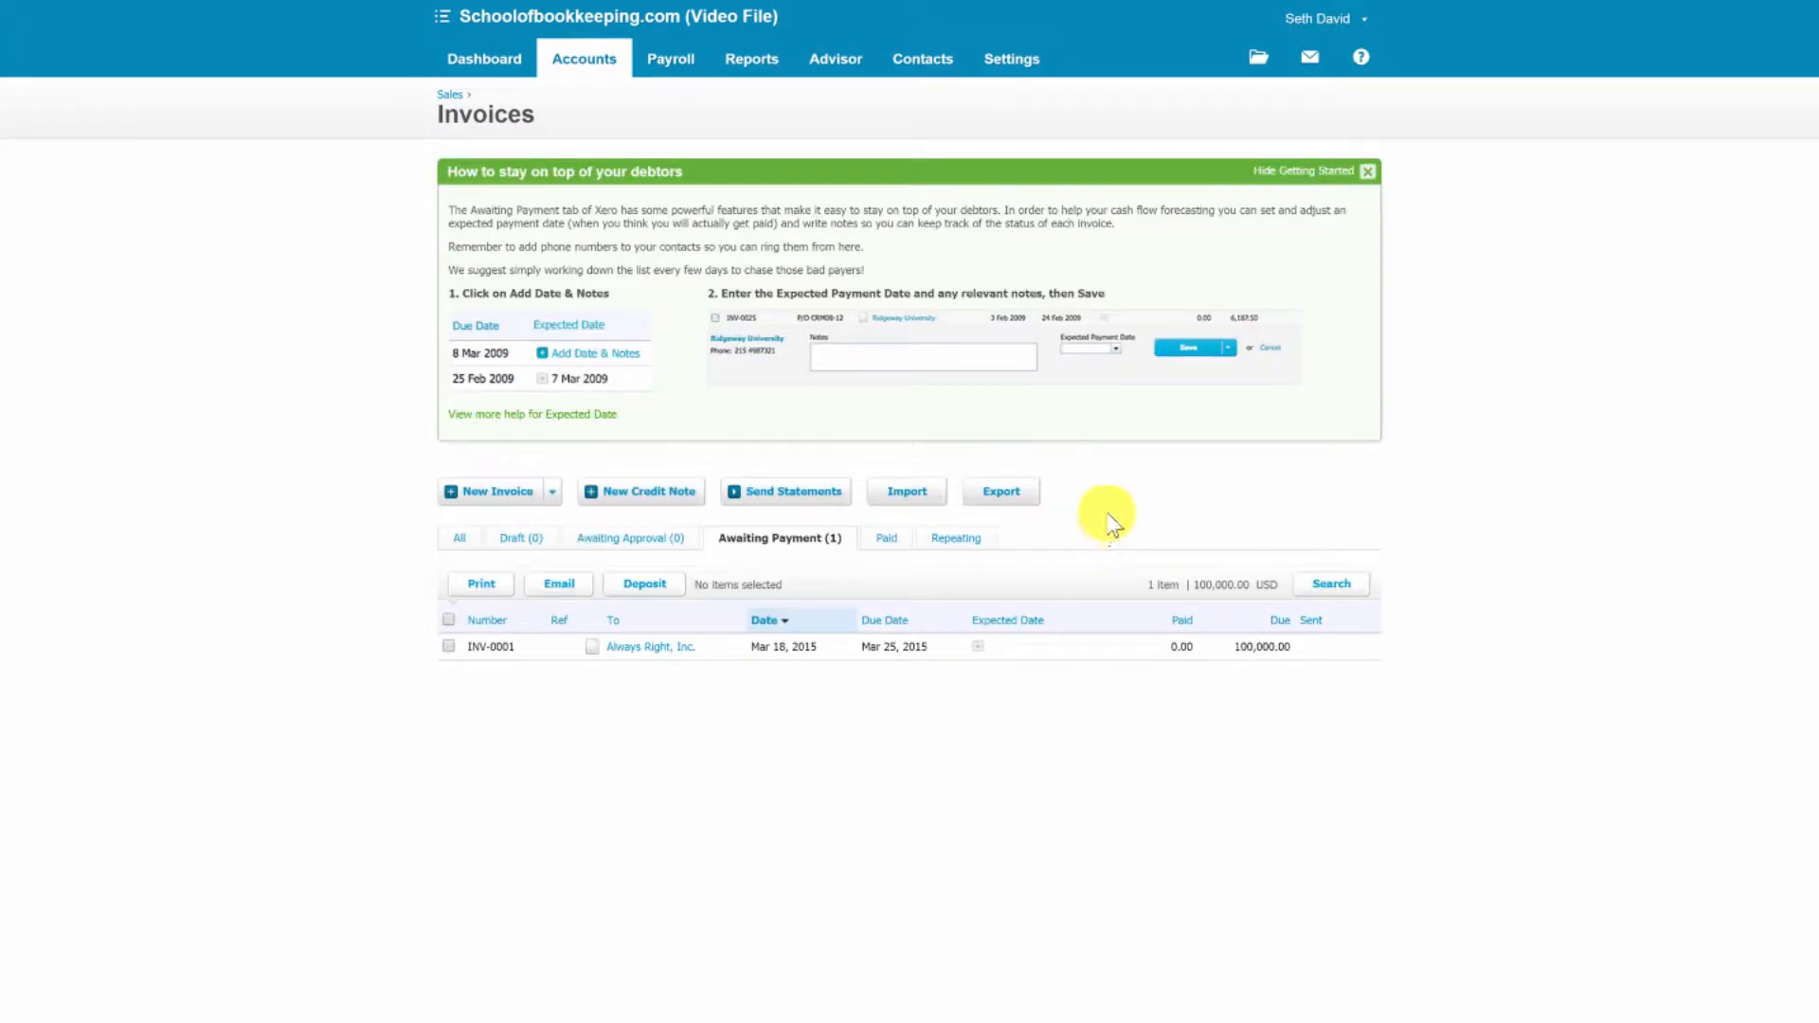
Try to create a batch deposit for INV-0001, check the available bank accounts, and cancel the deposit
{"action": "left_click", "coordinate": [450, 647]}
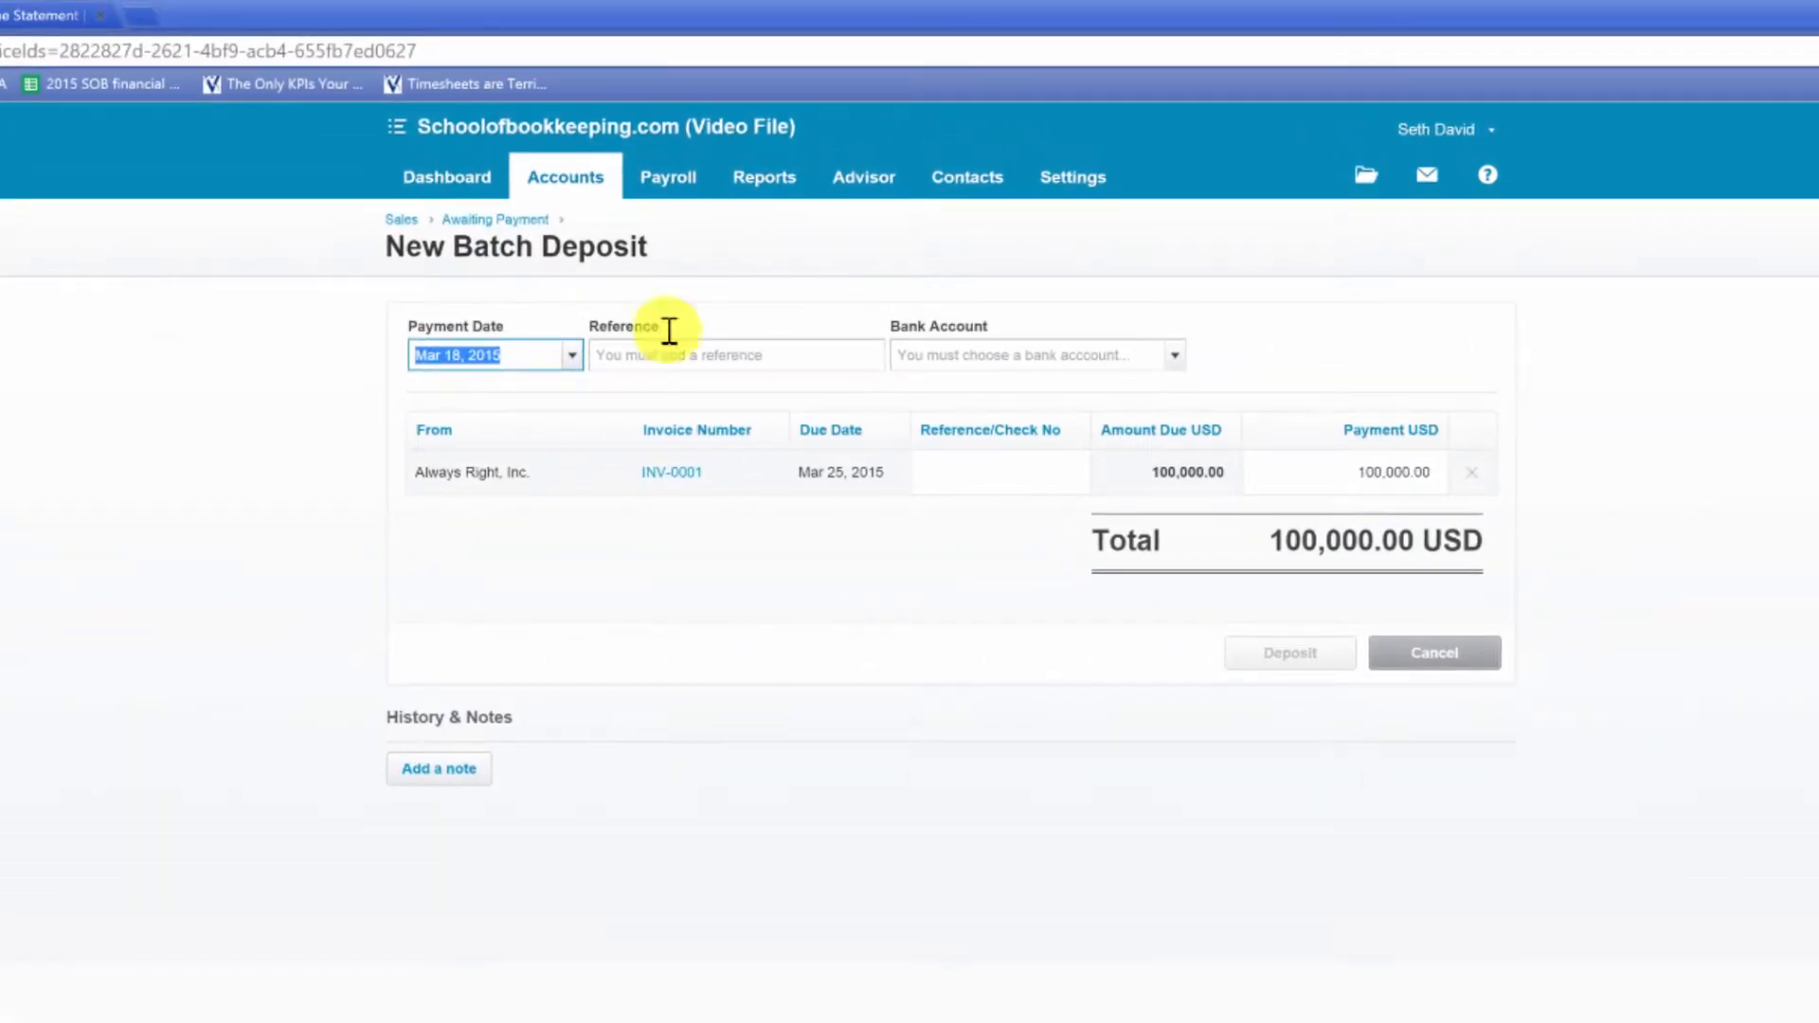
{"action": "left_click", "coordinate": [1173, 356]}
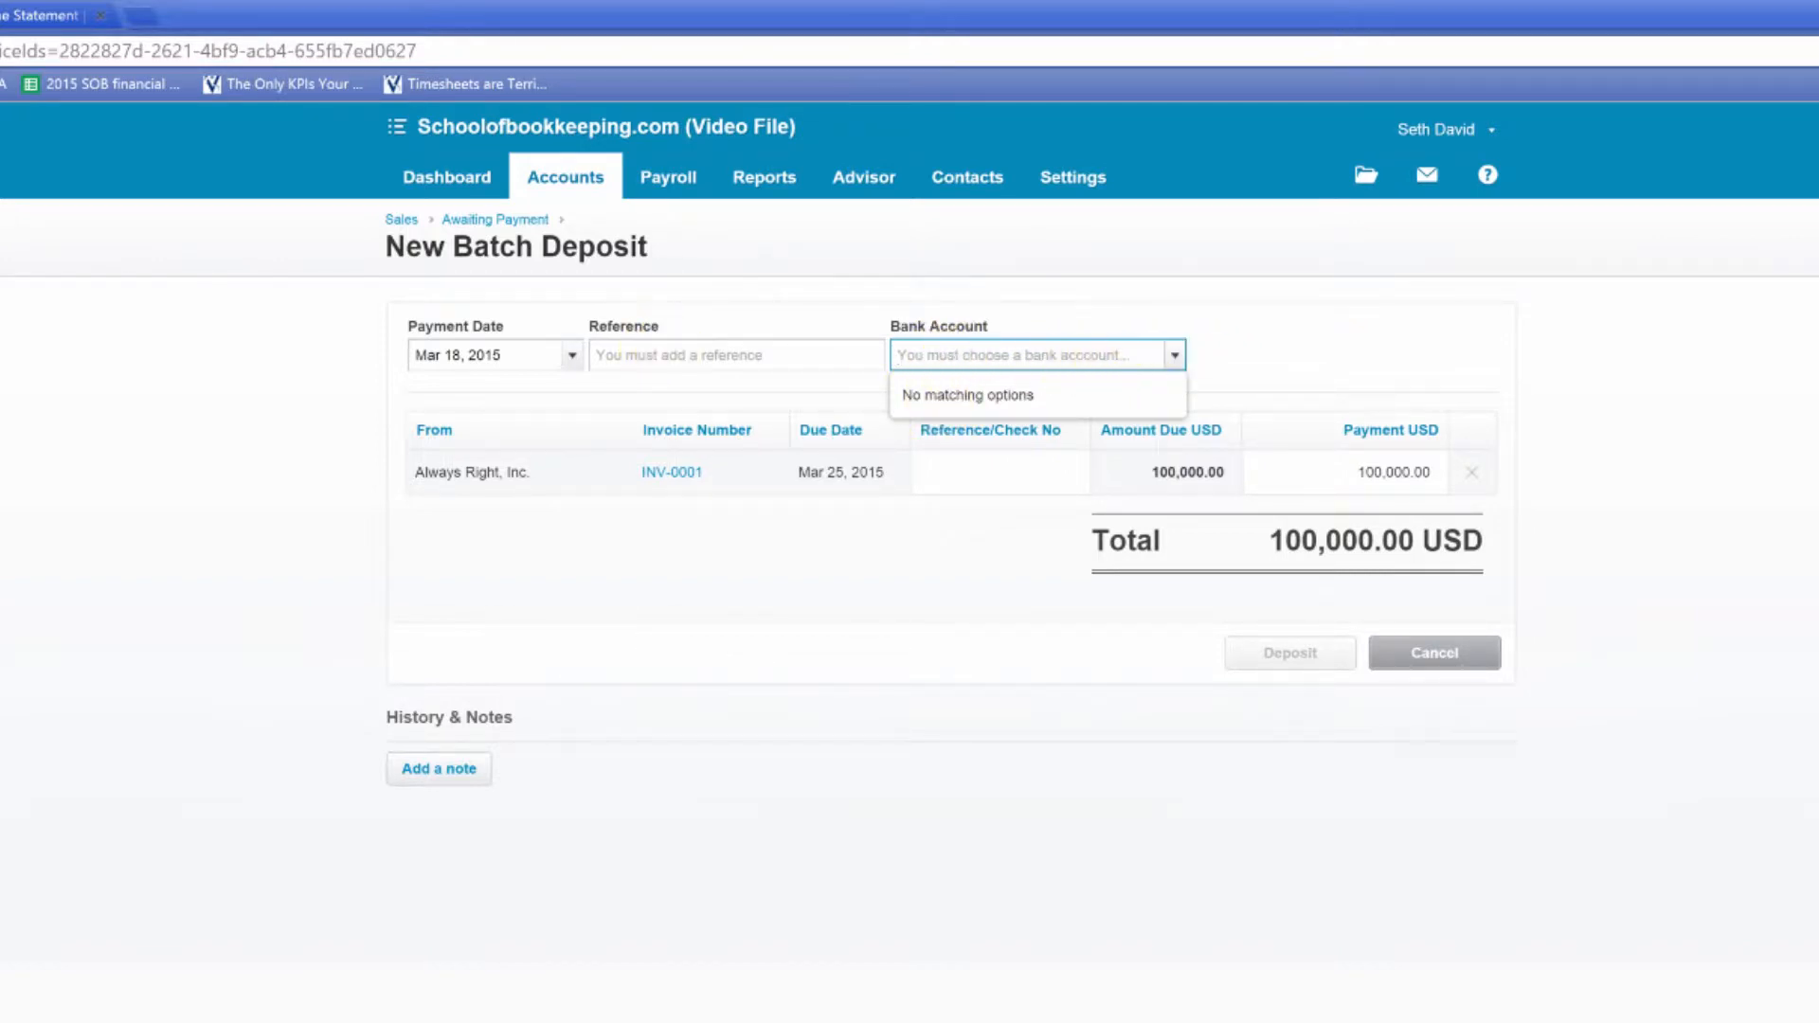
{"action": "left_click", "coordinate": [663, 356]}
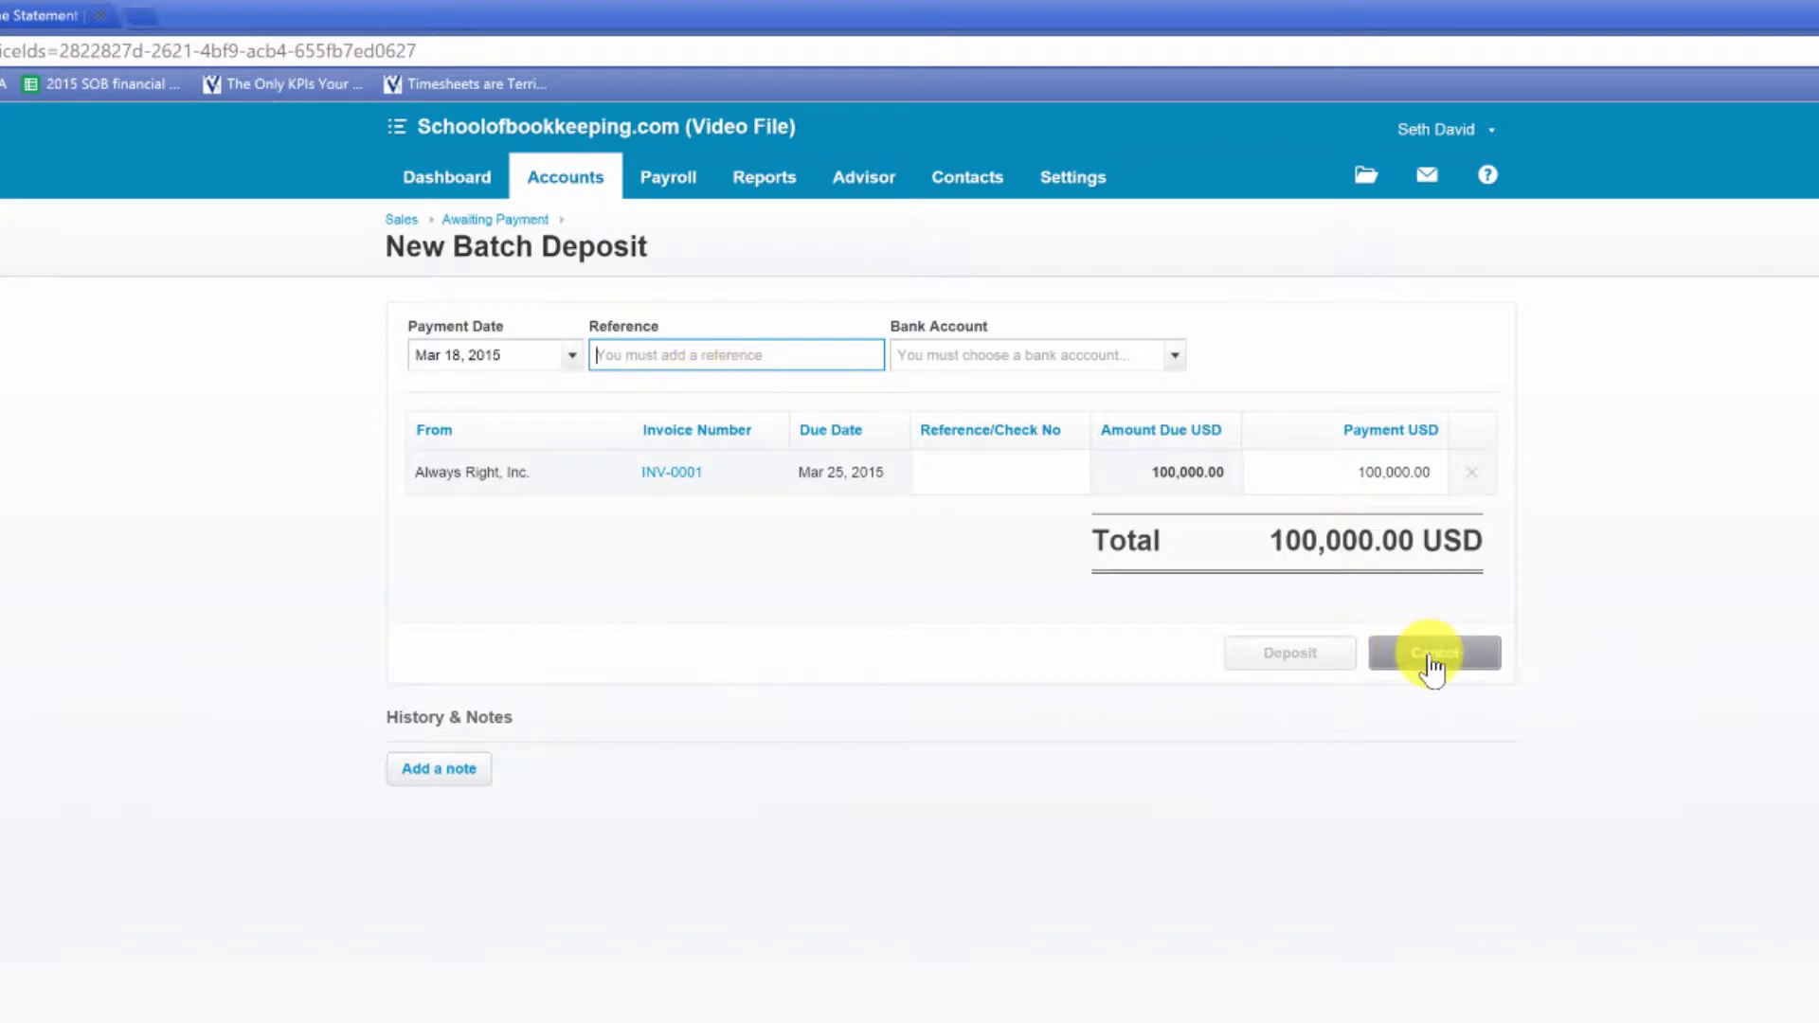
{"action": "left_click", "coordinate": [1439, 654]}
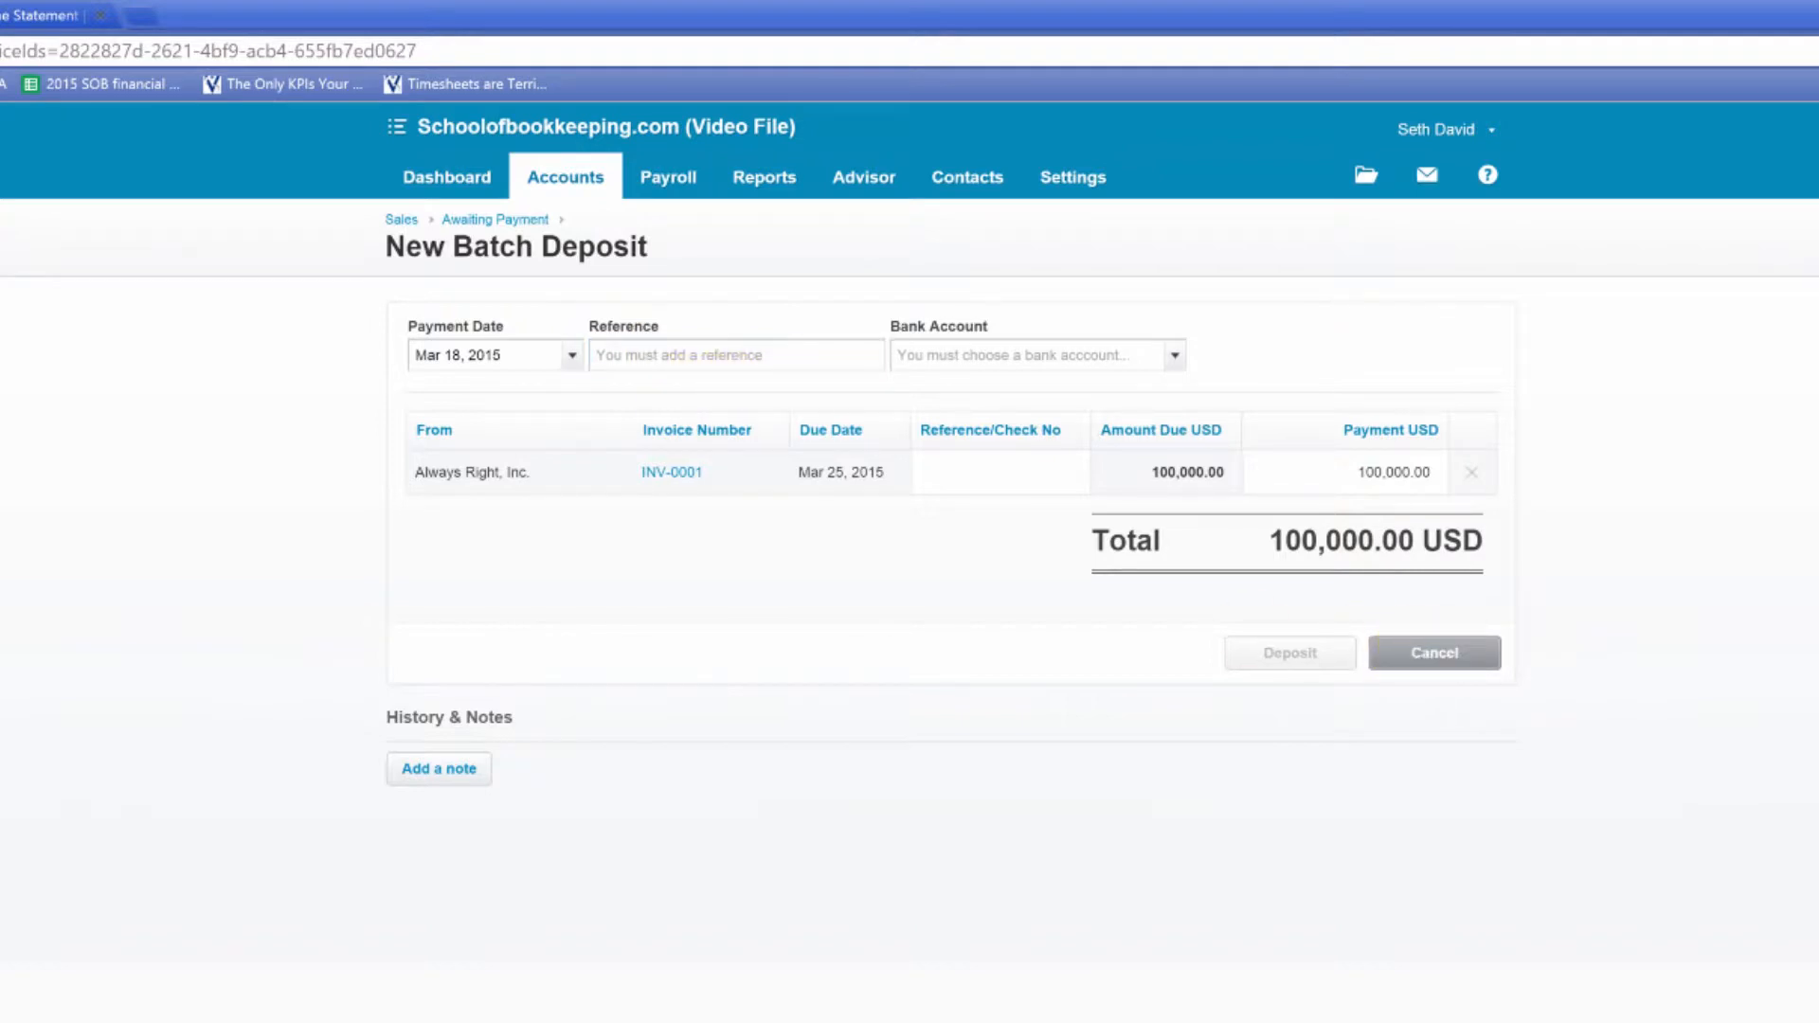
{"action": "left_click", "coordinate": [1442, 656]}
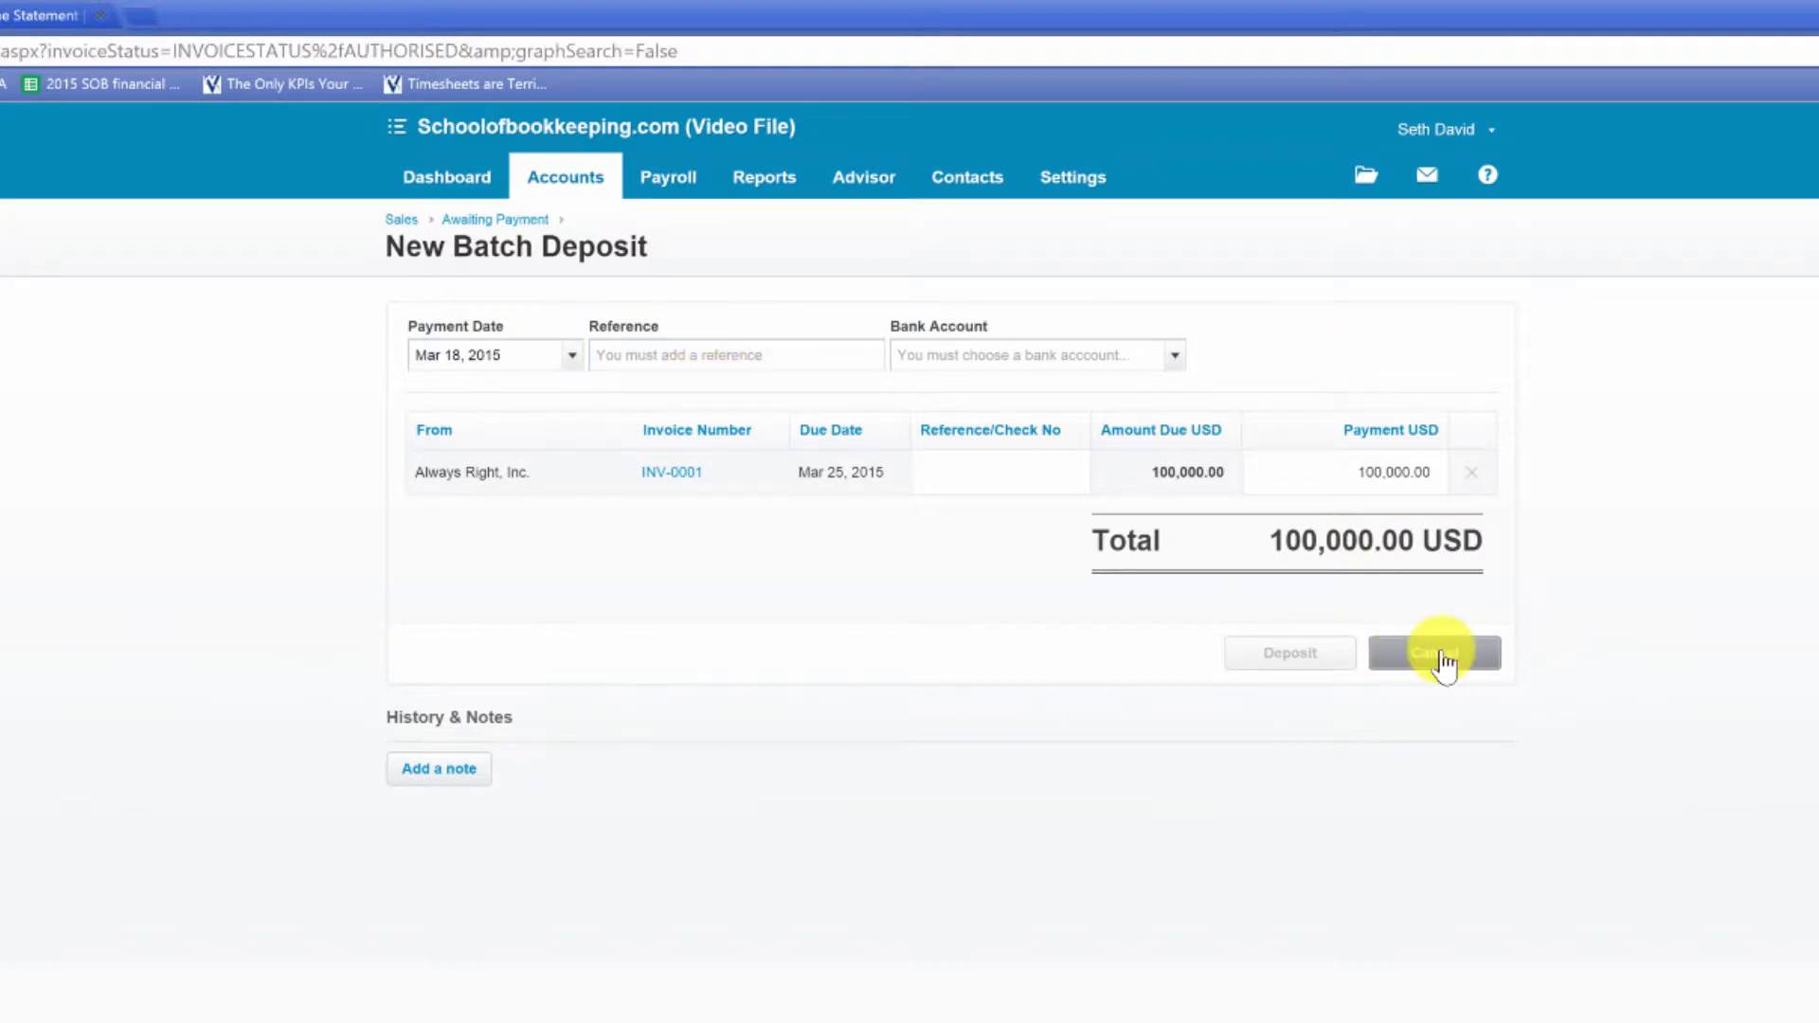
Close the Income Statement and Balance Sheet pages and switch the organization to Demo Company (US)
{"action": "left_click", "coordinate": [445, 123]}
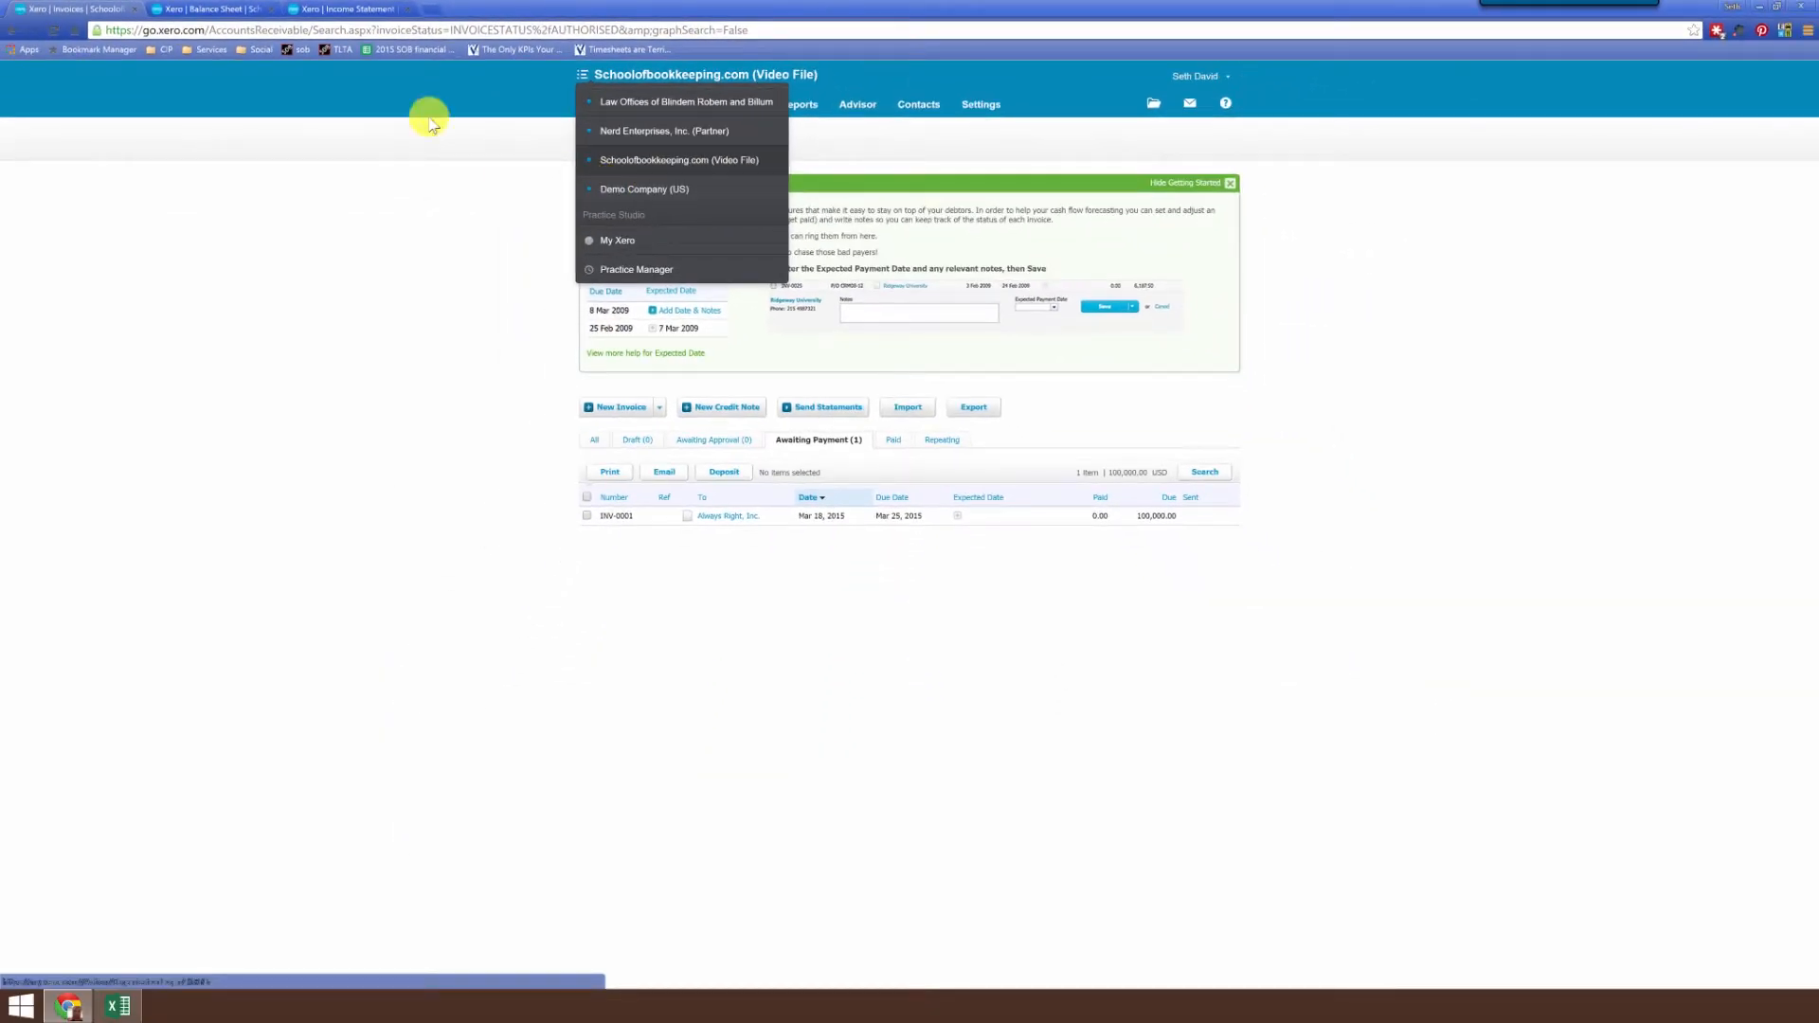
{"action": "left_click", "coordinate": [220, 9]}
{"action": "left_click", "coordinate": [339, 8]}
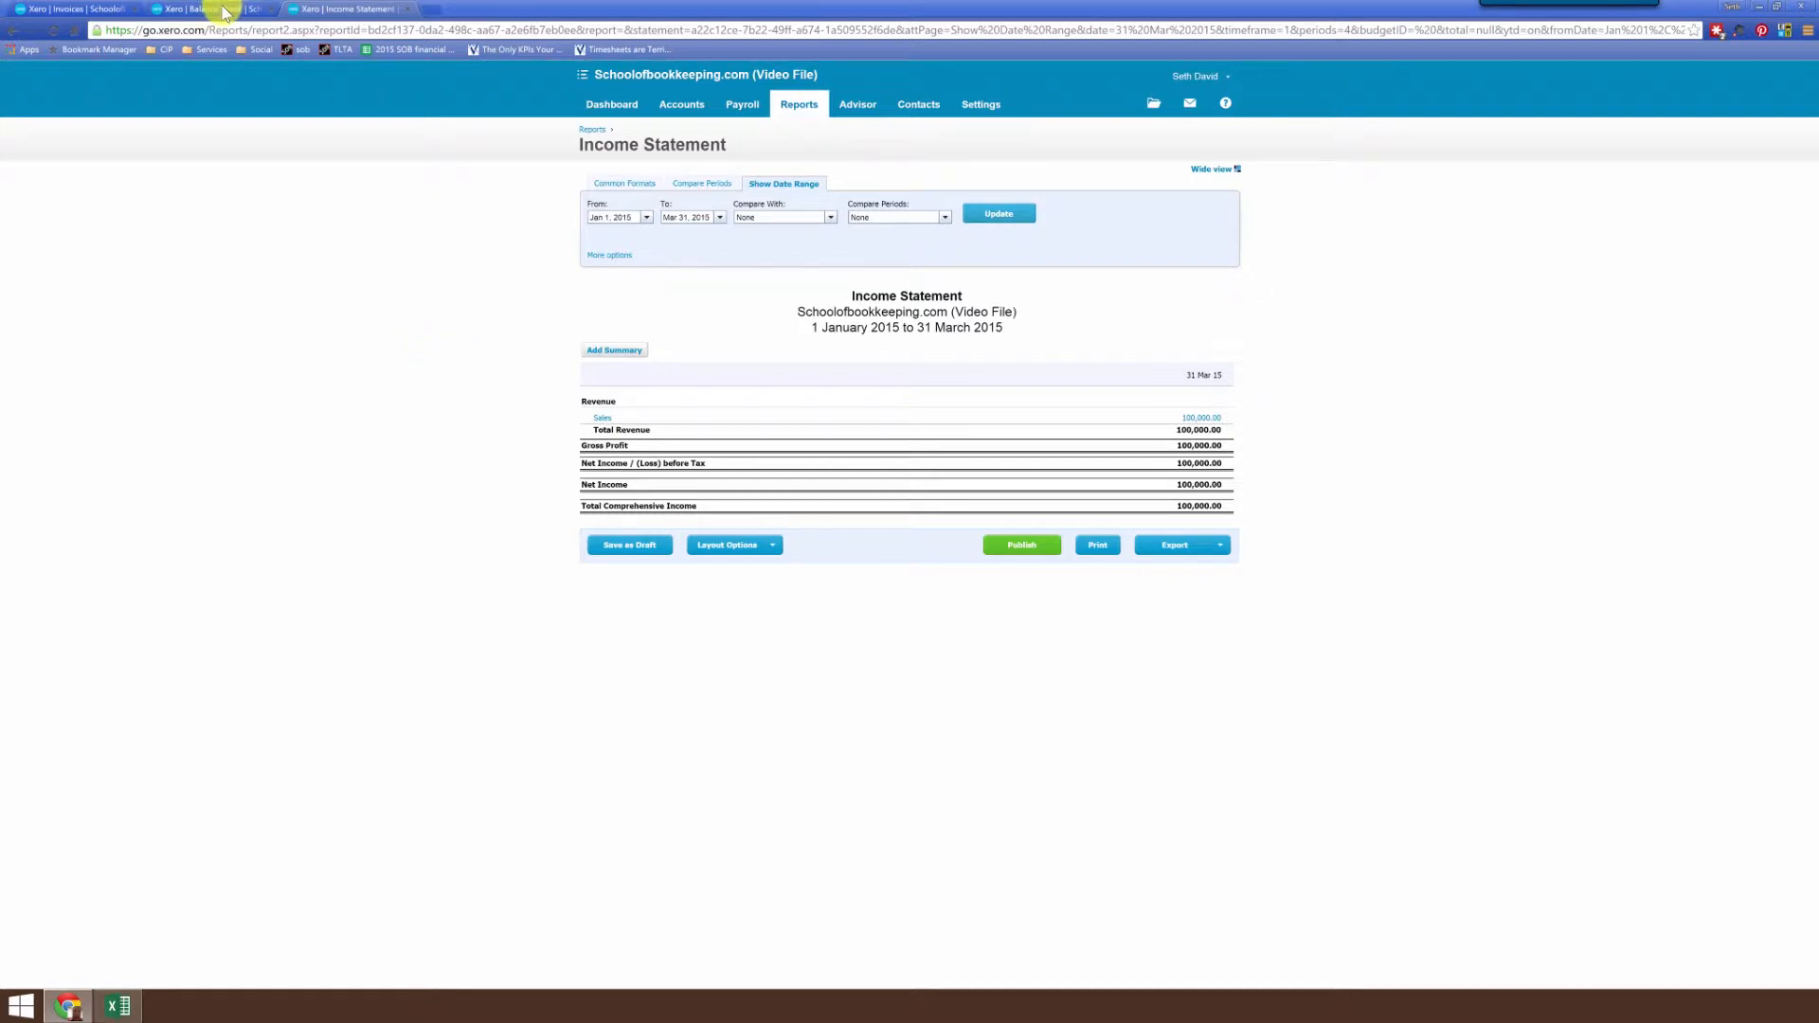
{"action": "left_click", "coordinate": [407, 8]}
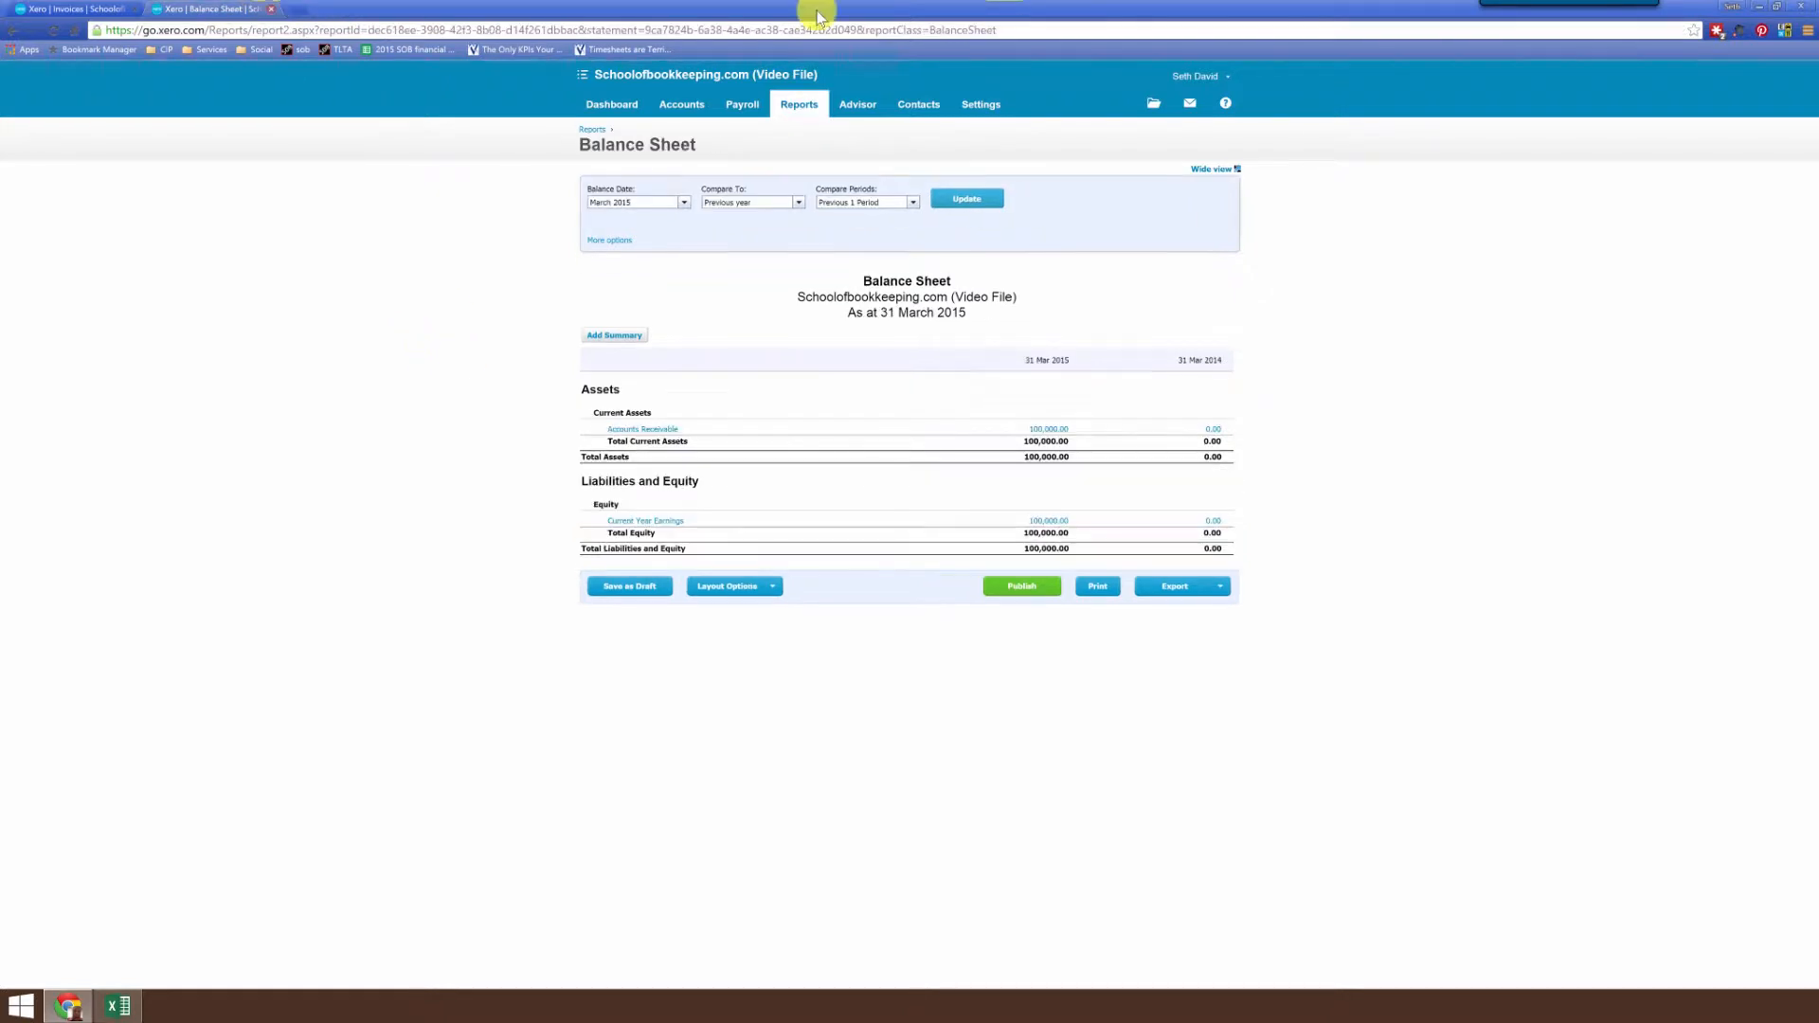
{"action": "left_click", "coordinate": [272, 9]}
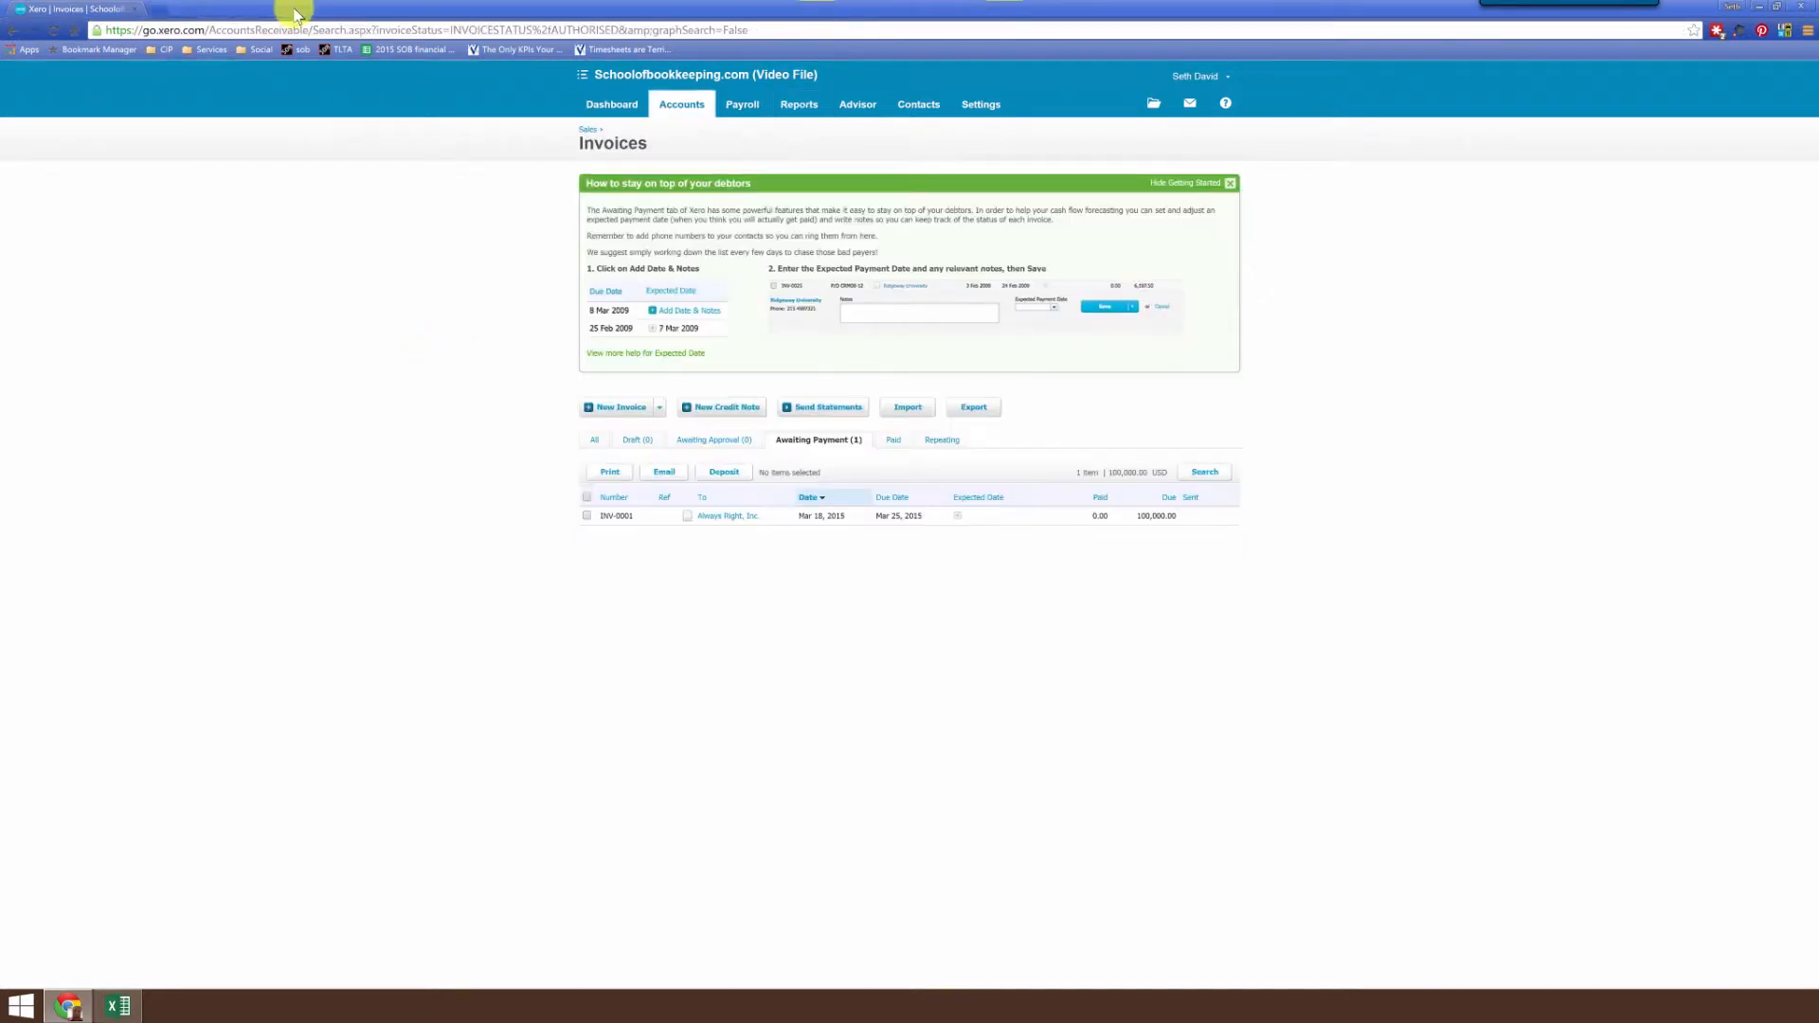
{"action": "left_click", "coordinate": [612, 76]}
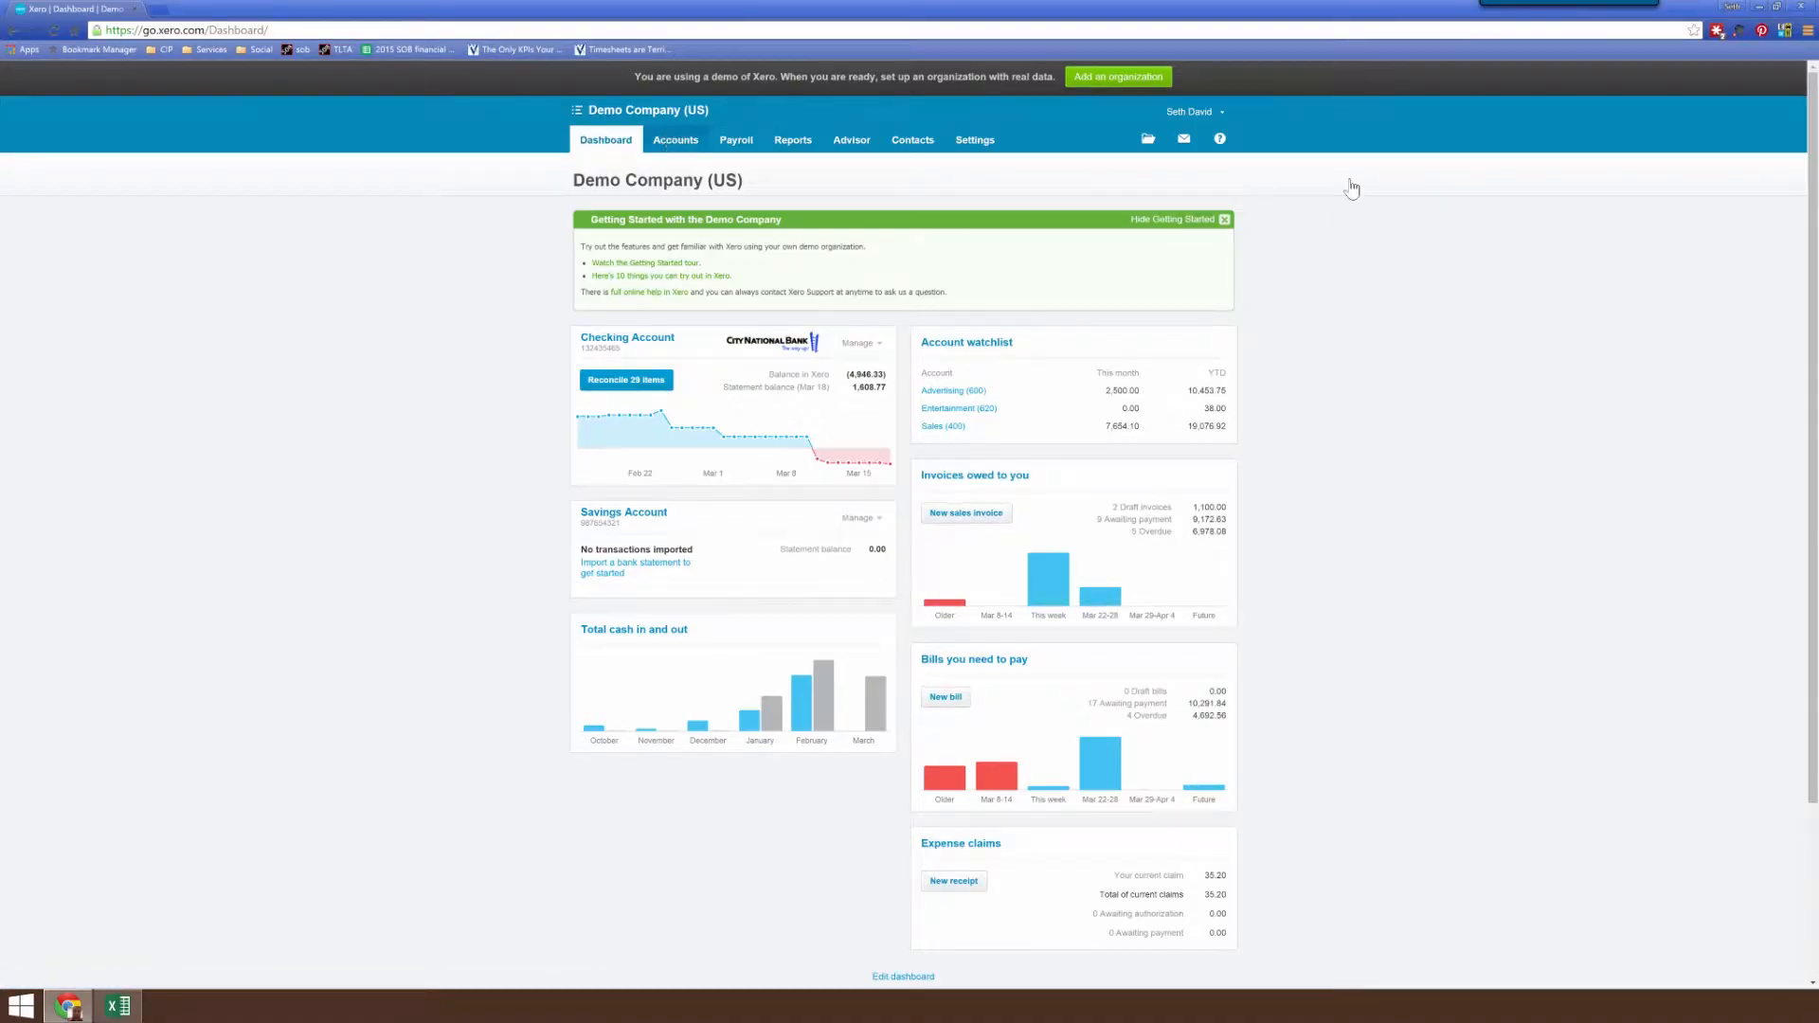
Open Demo Company's list of sales invoices awaiting payment
{"action": "left_click", "coordinate": [673, 144]}
{"action": "left_click", "coordinate": [667, 199]}
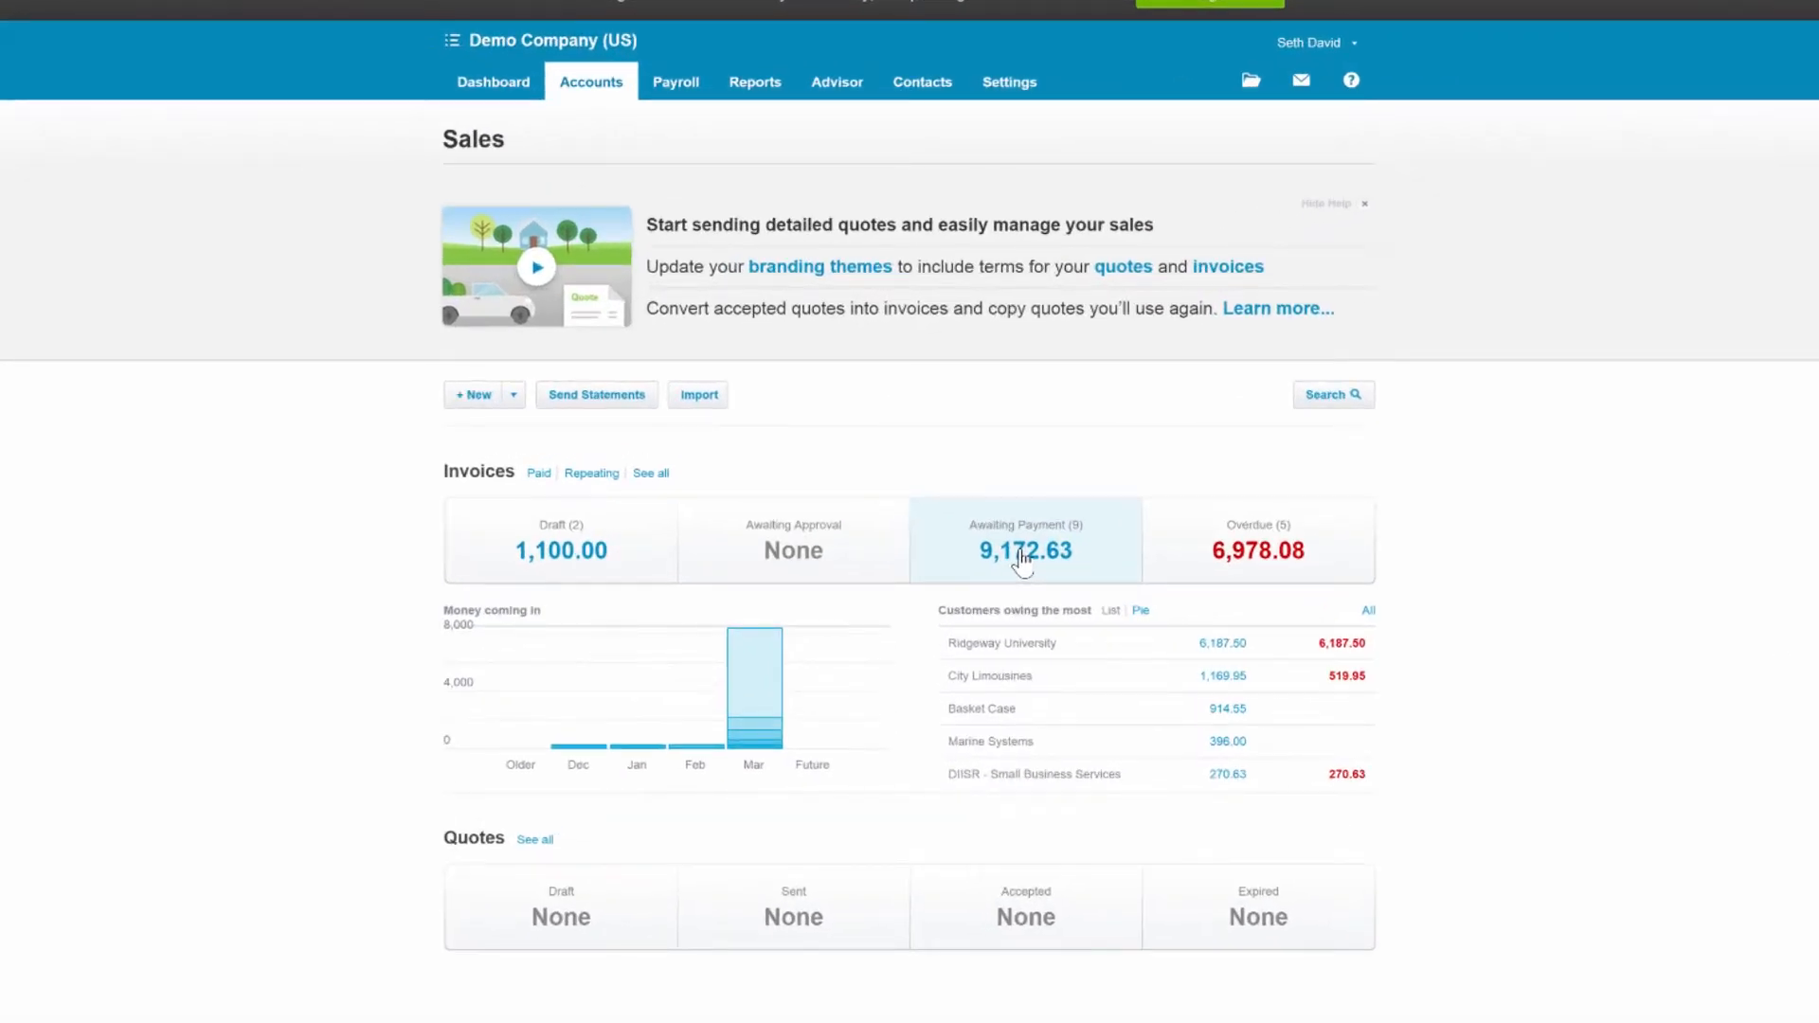
{"action": "left_click", "coordinate": [1022, 559]}
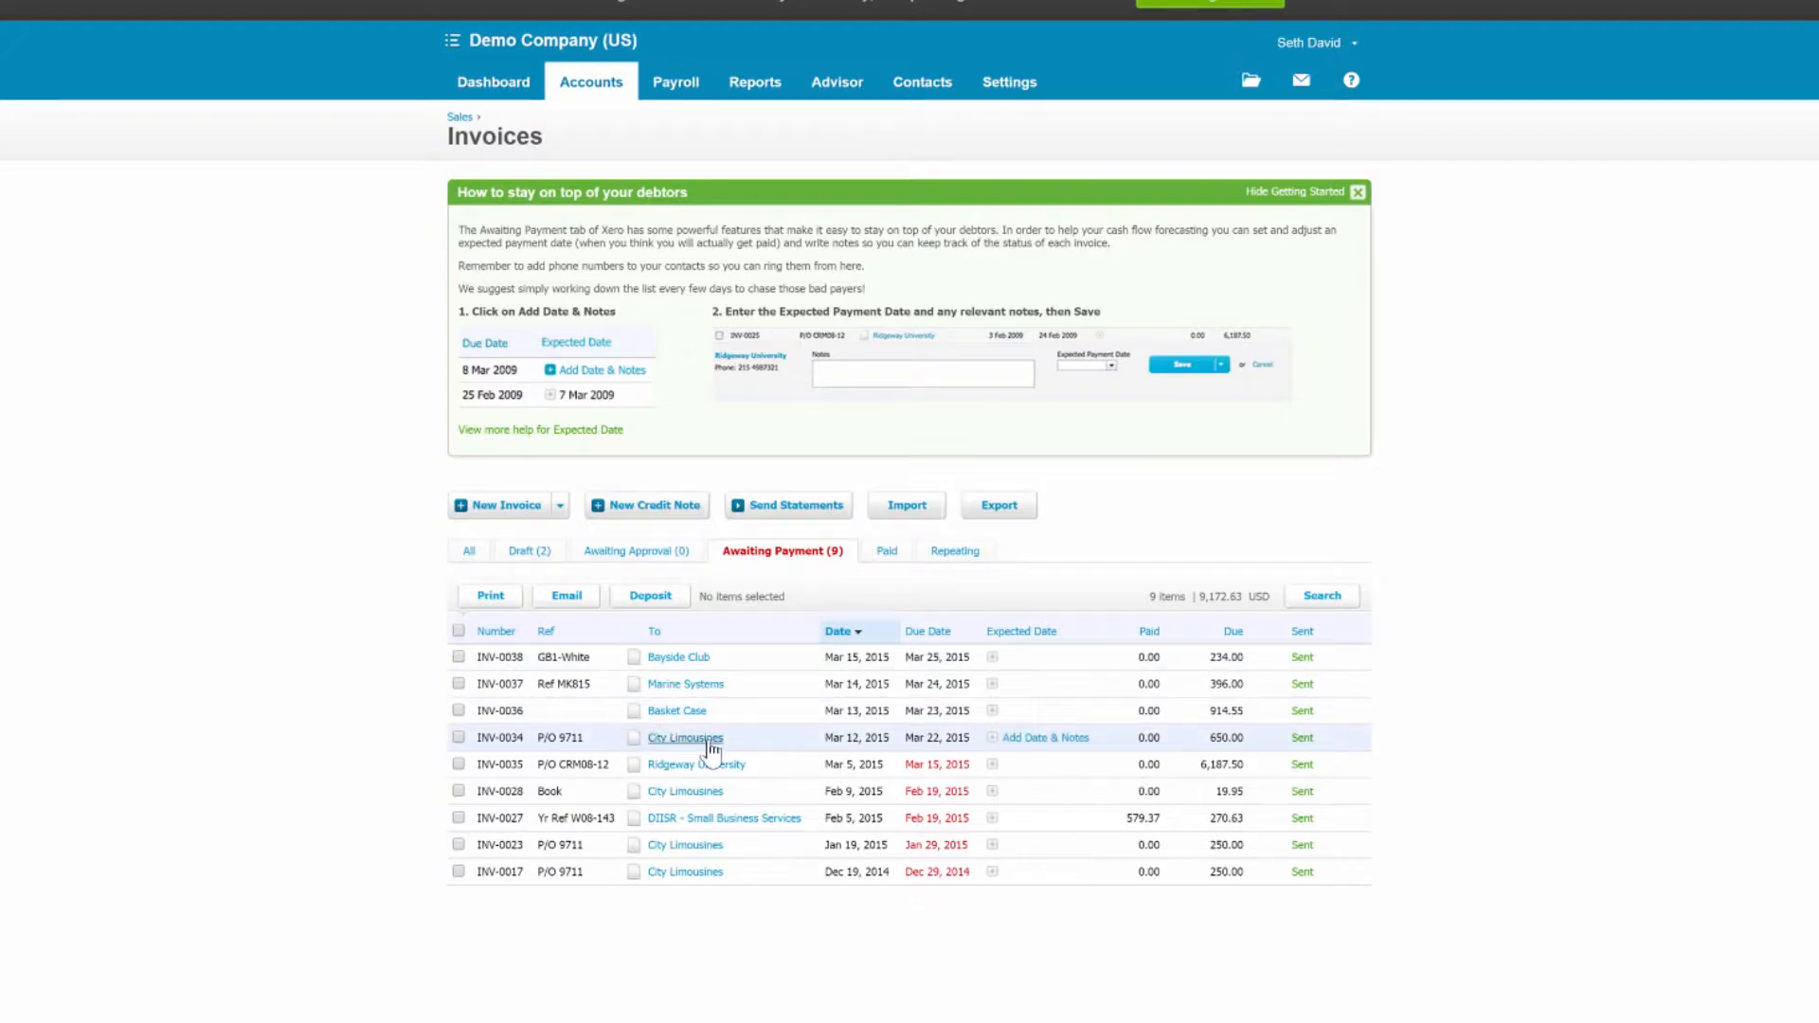
Start a batch deposit for City Limousines invoices INV-0034, INV-0028, INV-0023 and INV-0017, and choose its bank account
{"action": "left_click", "coordinate": [459, 738]}
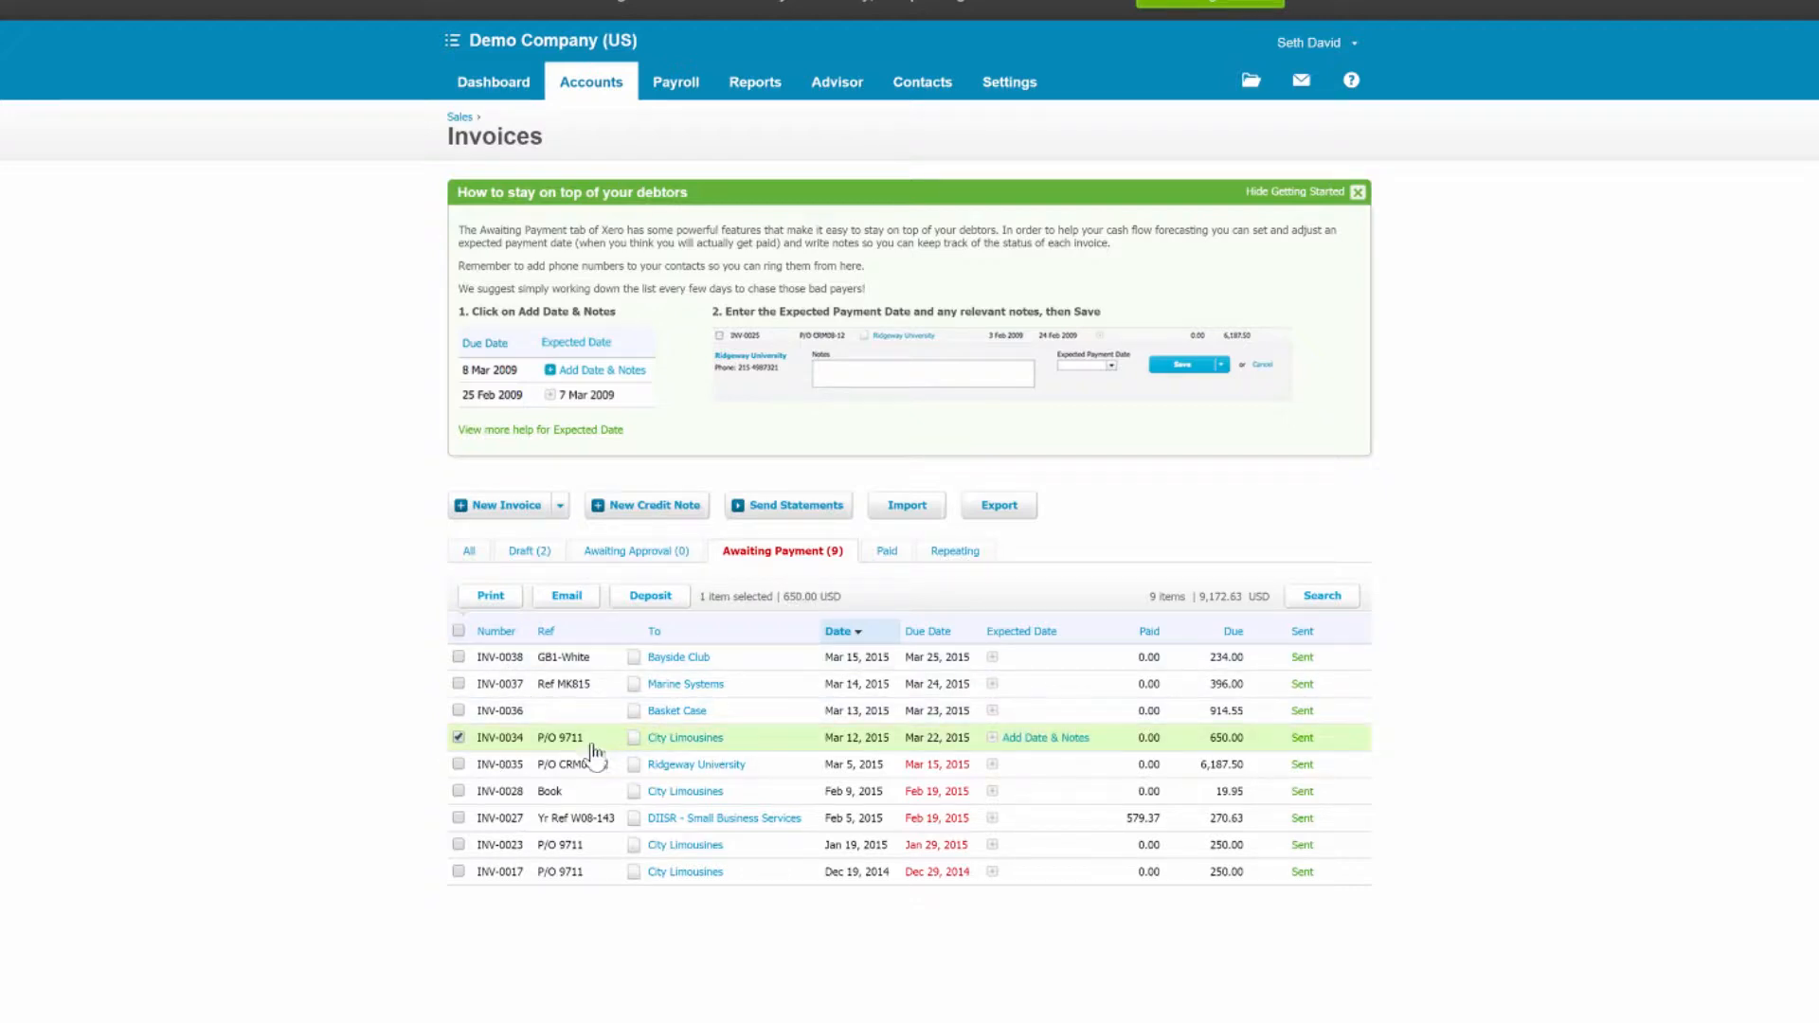
{"action": "left_click", "coordinate": [458, 791]}
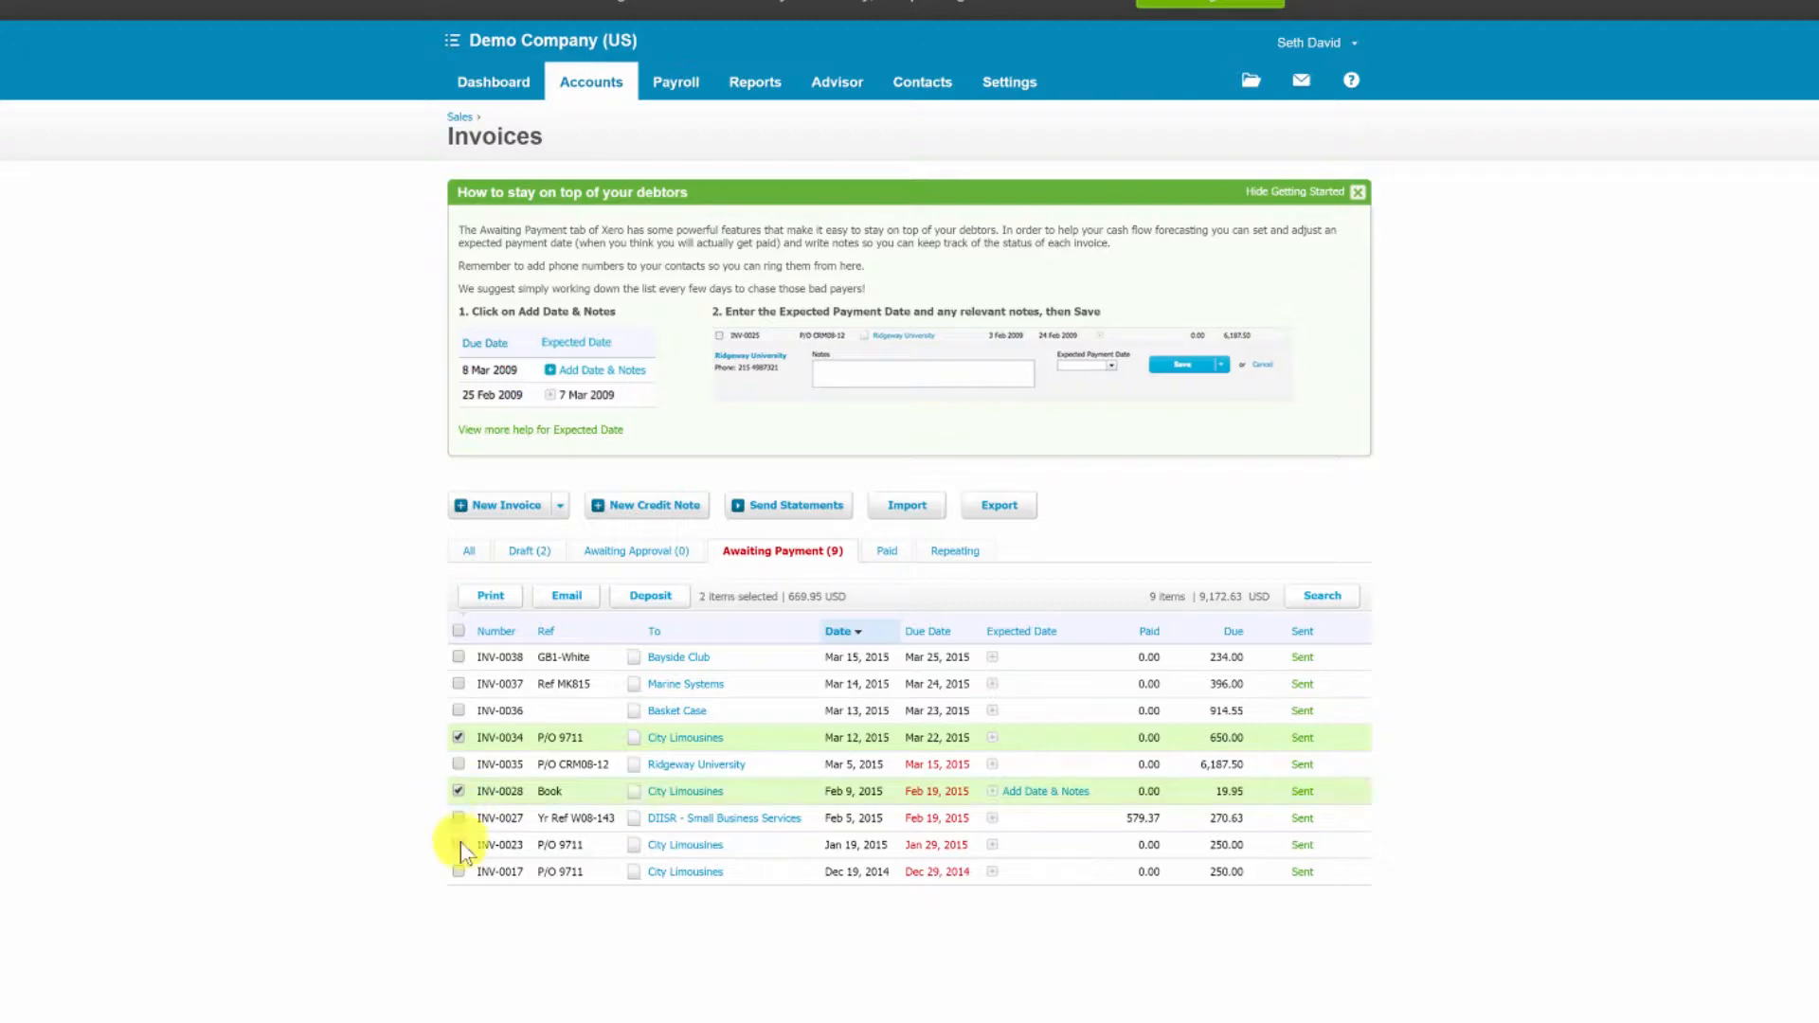
{"action": "left_click", "coordinate": [458, 844]}
{"action": "left_click", "coordinate": [459, 872]}
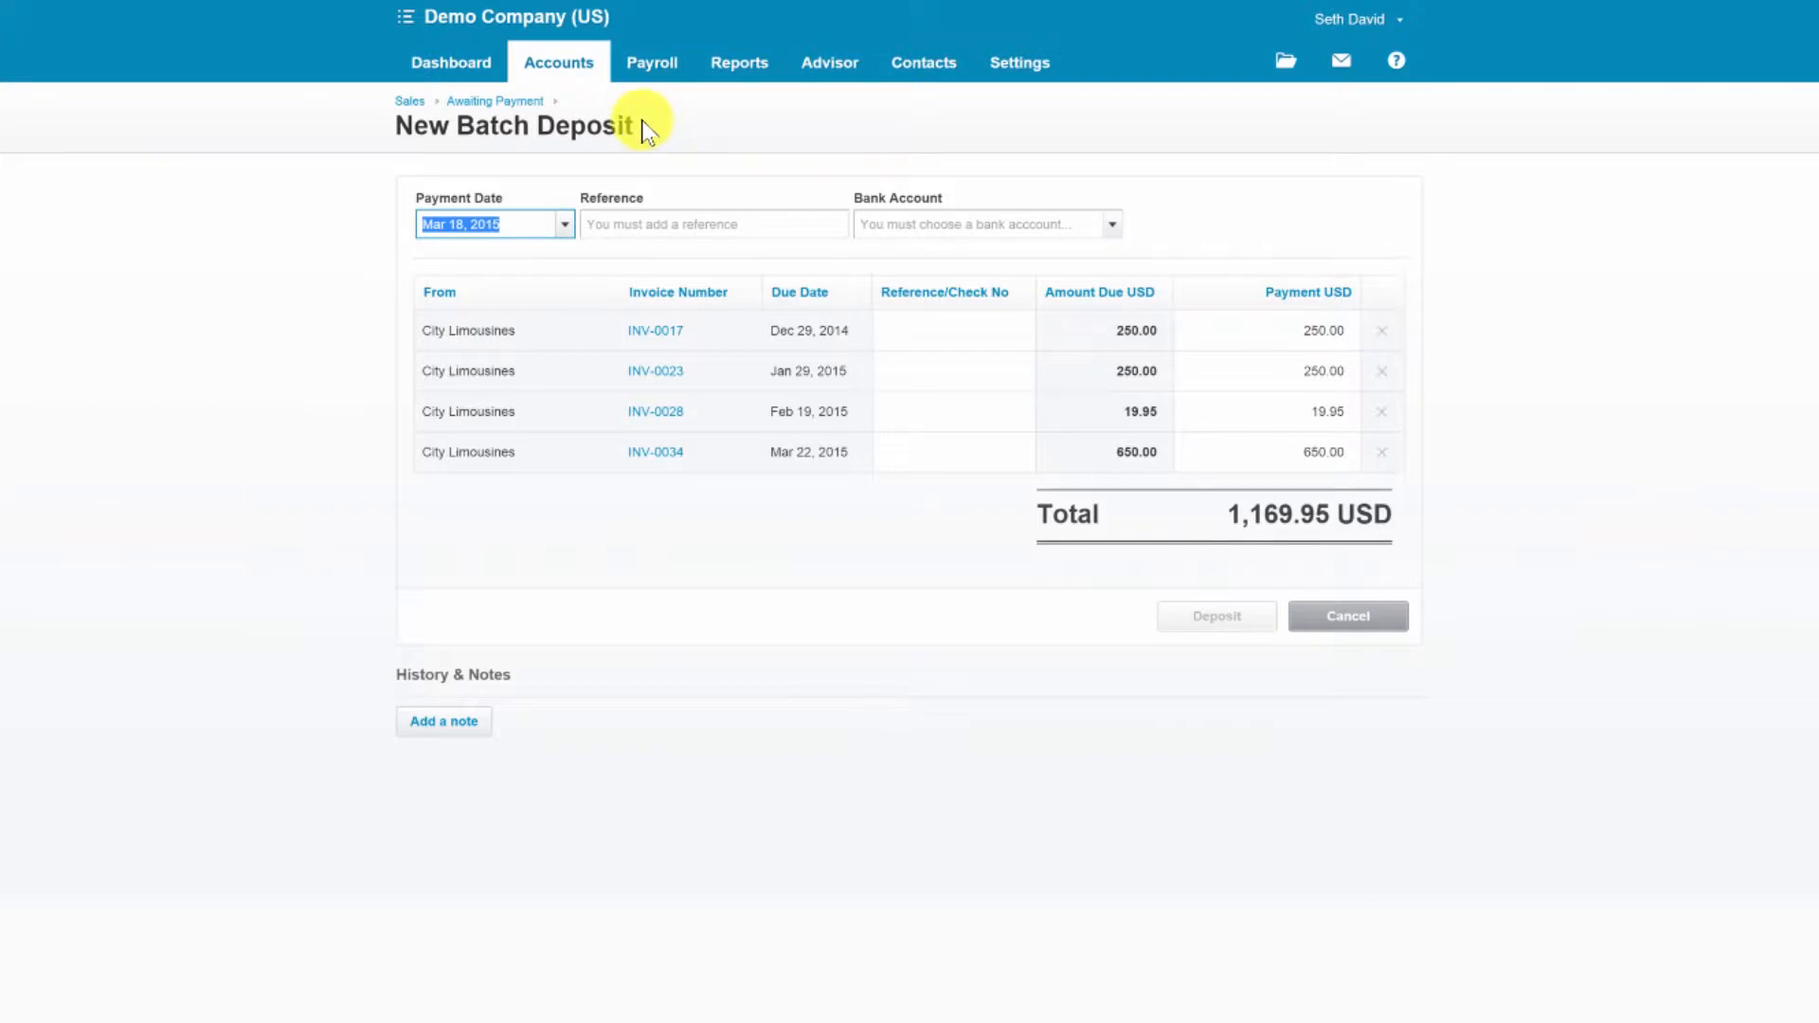
{"action": "left_click", "coordinate": [985, 224]}
{"action": "left_click", "coordinate": [982, 260]}
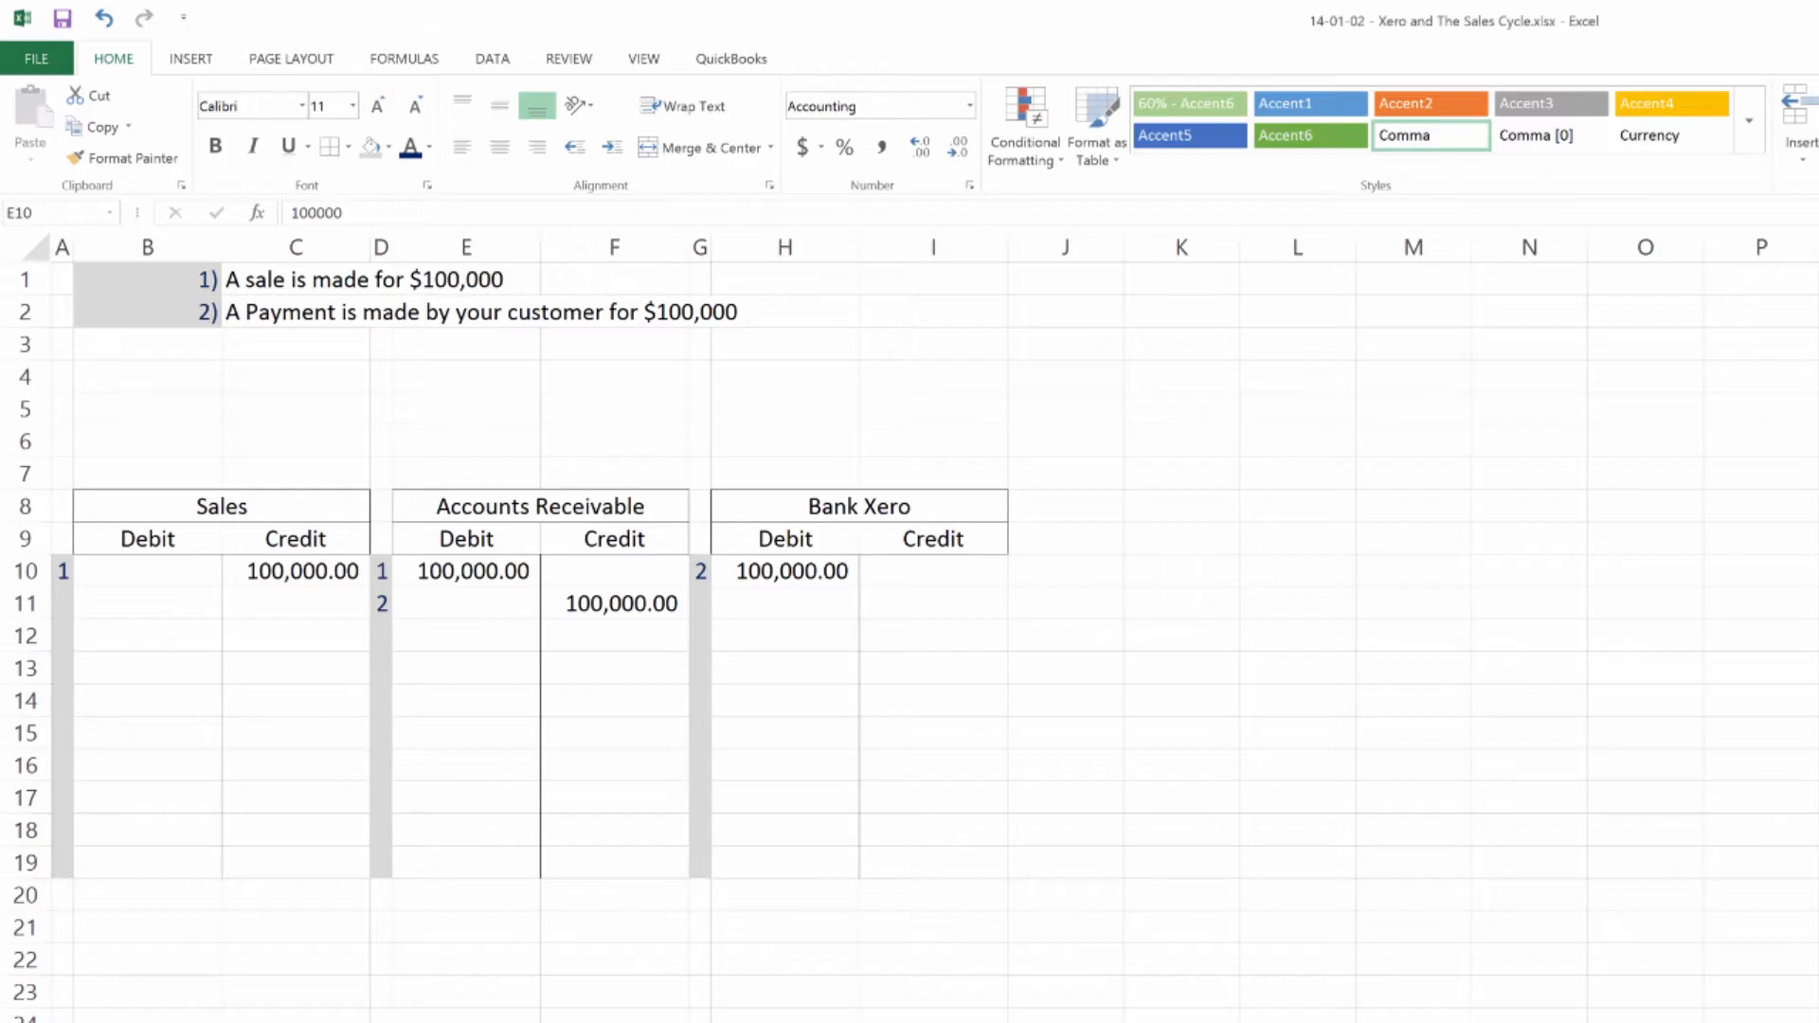
Switch to the Excel T-account sheet and review the customer payment's Accounts Receivable credit and Bank Xero debit
{"action": "left_click", "coordinate": [540, 572]}
{"action": "left_click", "coordinate": [345, 316]}
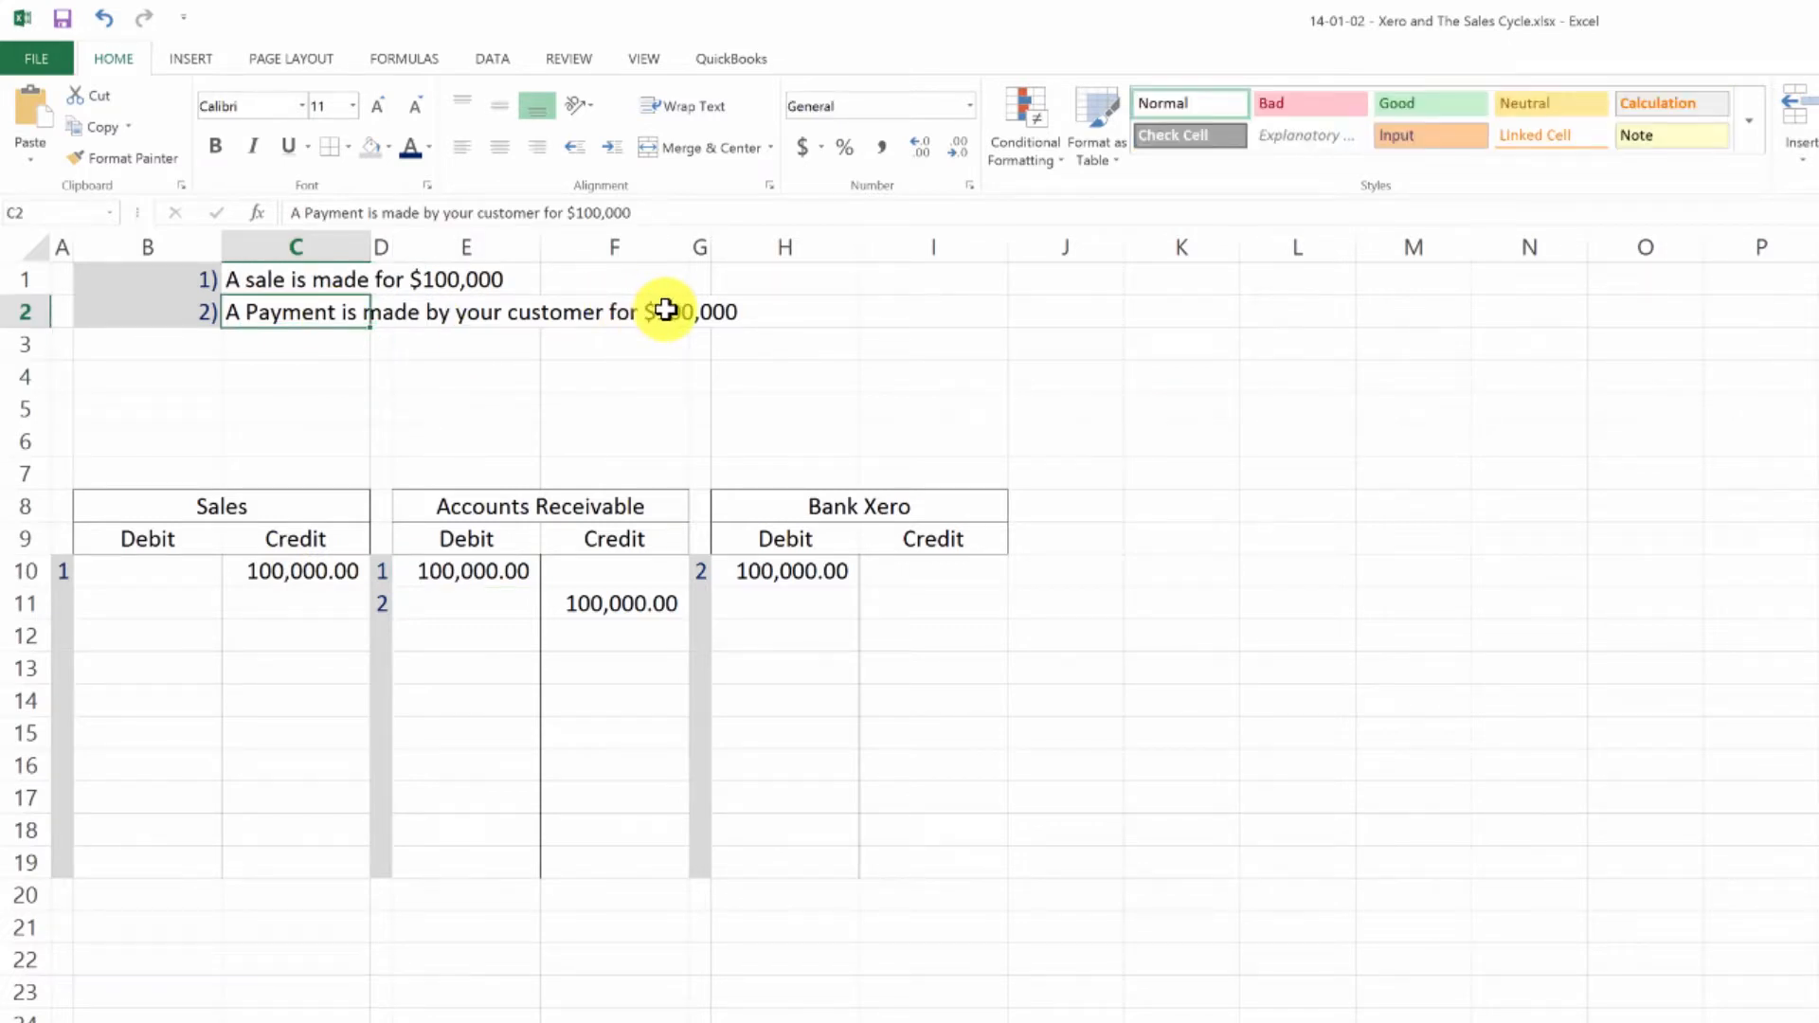
{"action": "left_click", "coordinate": [667, 608]}
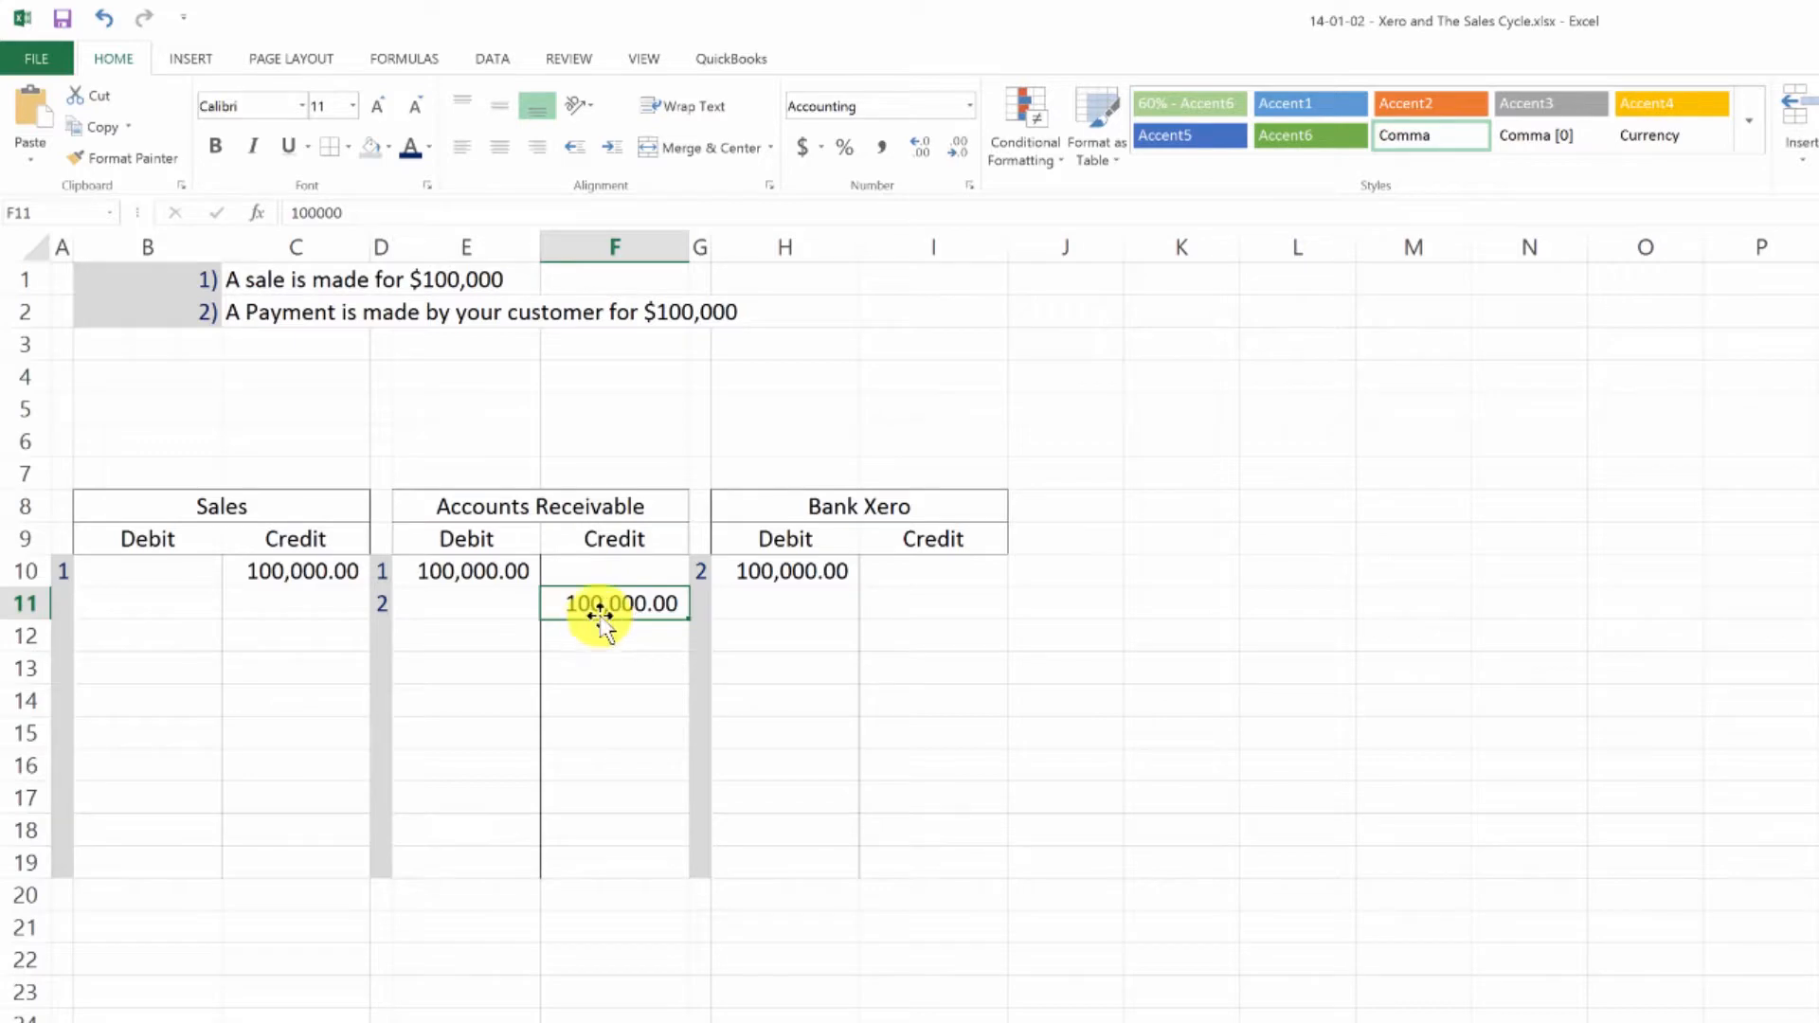
{"action": "left_click", "coordinate": [792, 572]}
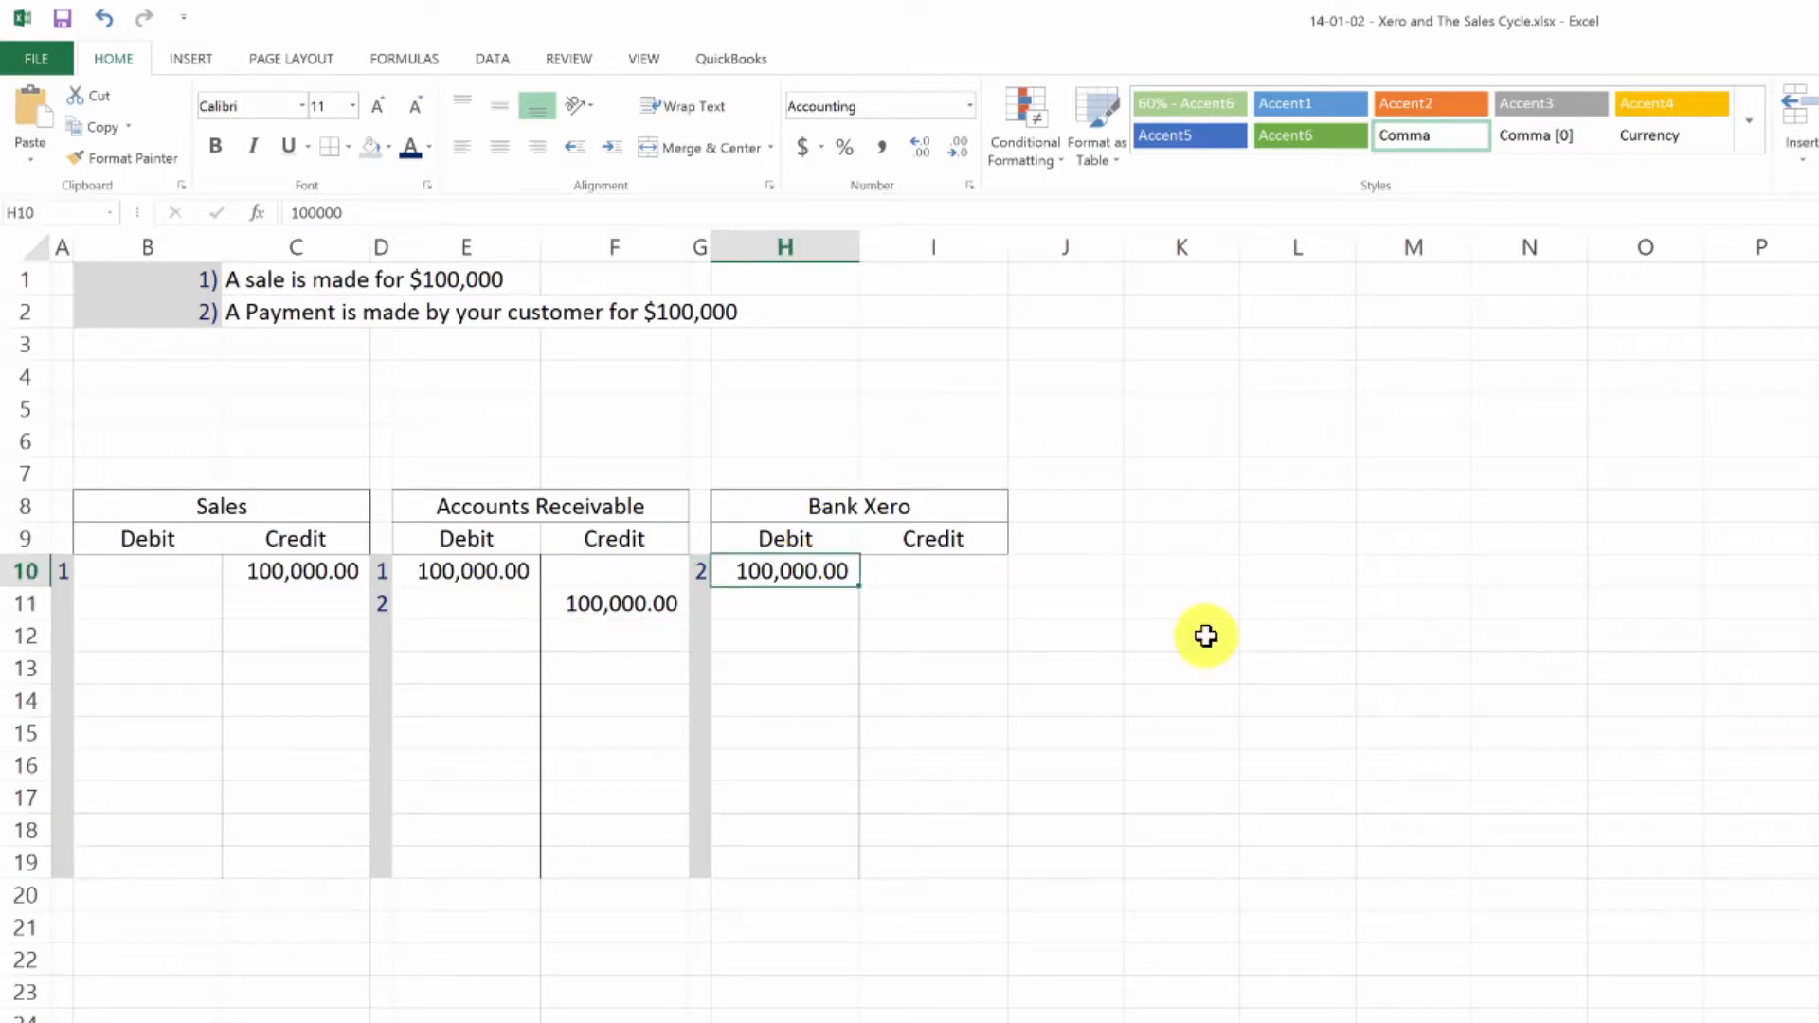
{"action": "left_click_drag", "start_coordinate": [611, 442], "coordinate": [805, 442]}
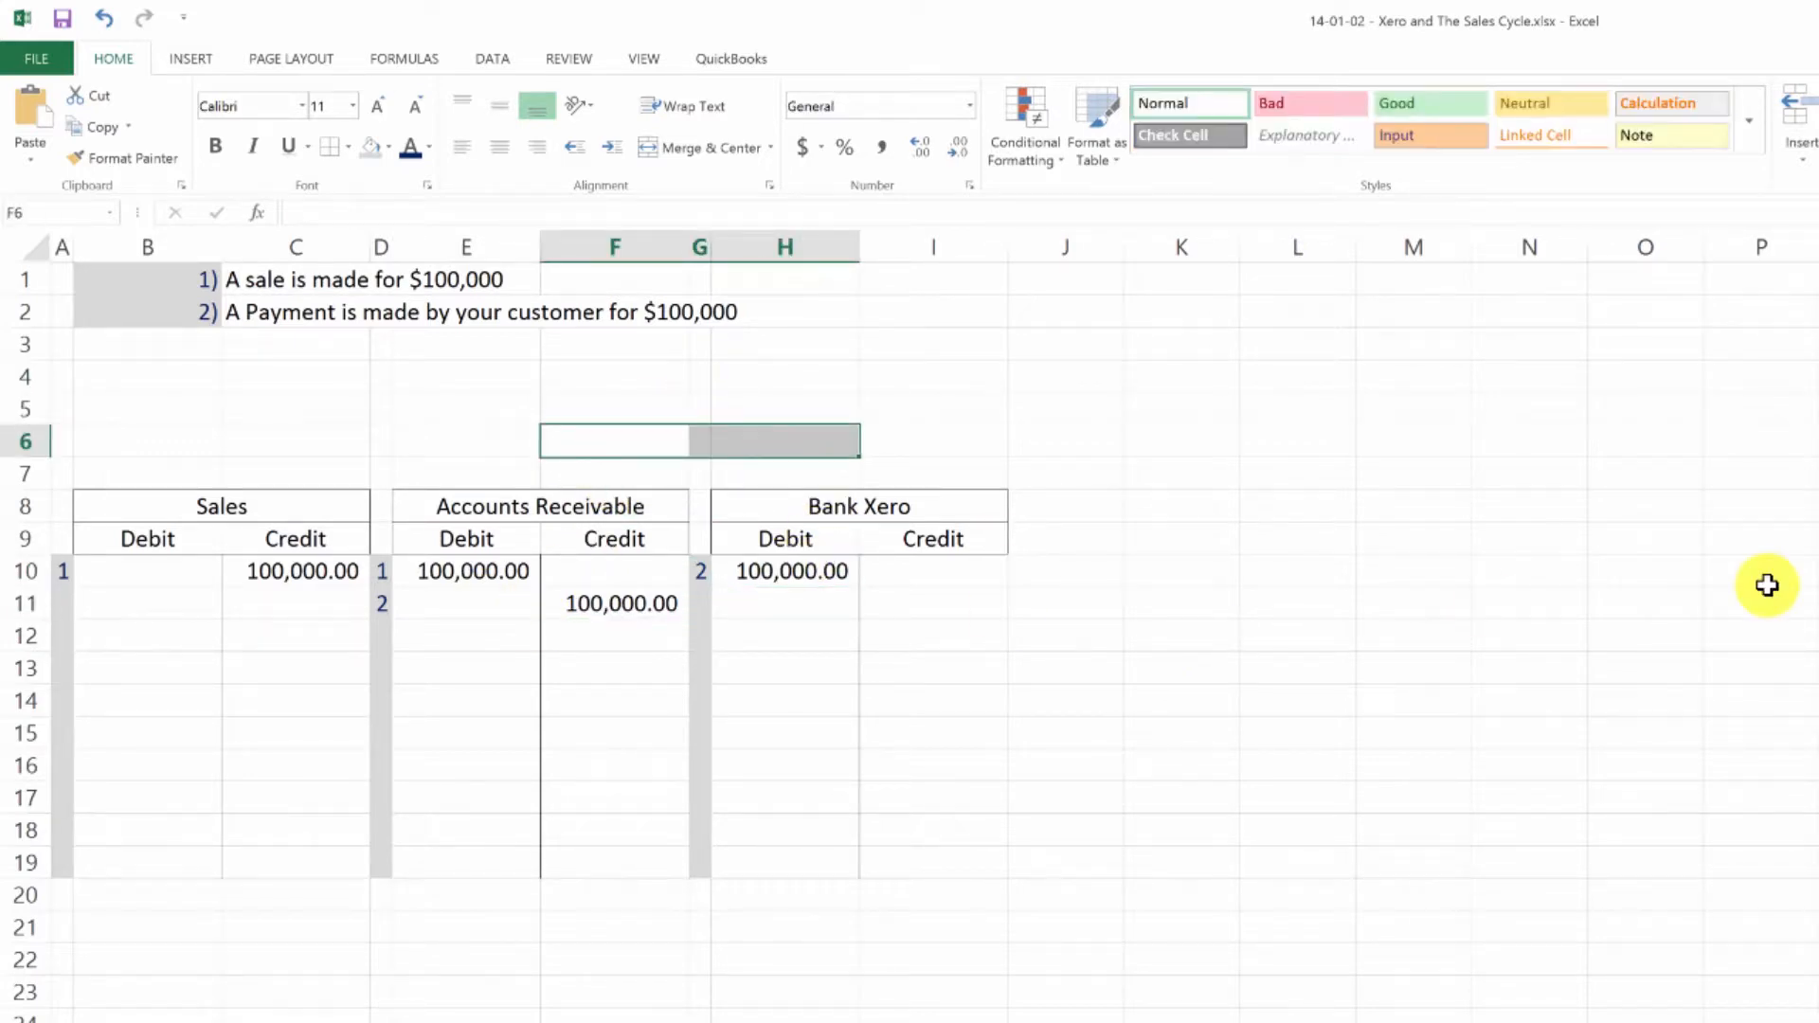
Examine the payment's 100,000.00 entries in Bank Xero and Accounts Receivable, and switch back to the batch deposit in Xero to review its total
{"action": "left_click", "coordinate": [783, 571]}
{"action": "left_click", "coordinate": [654, 604]}
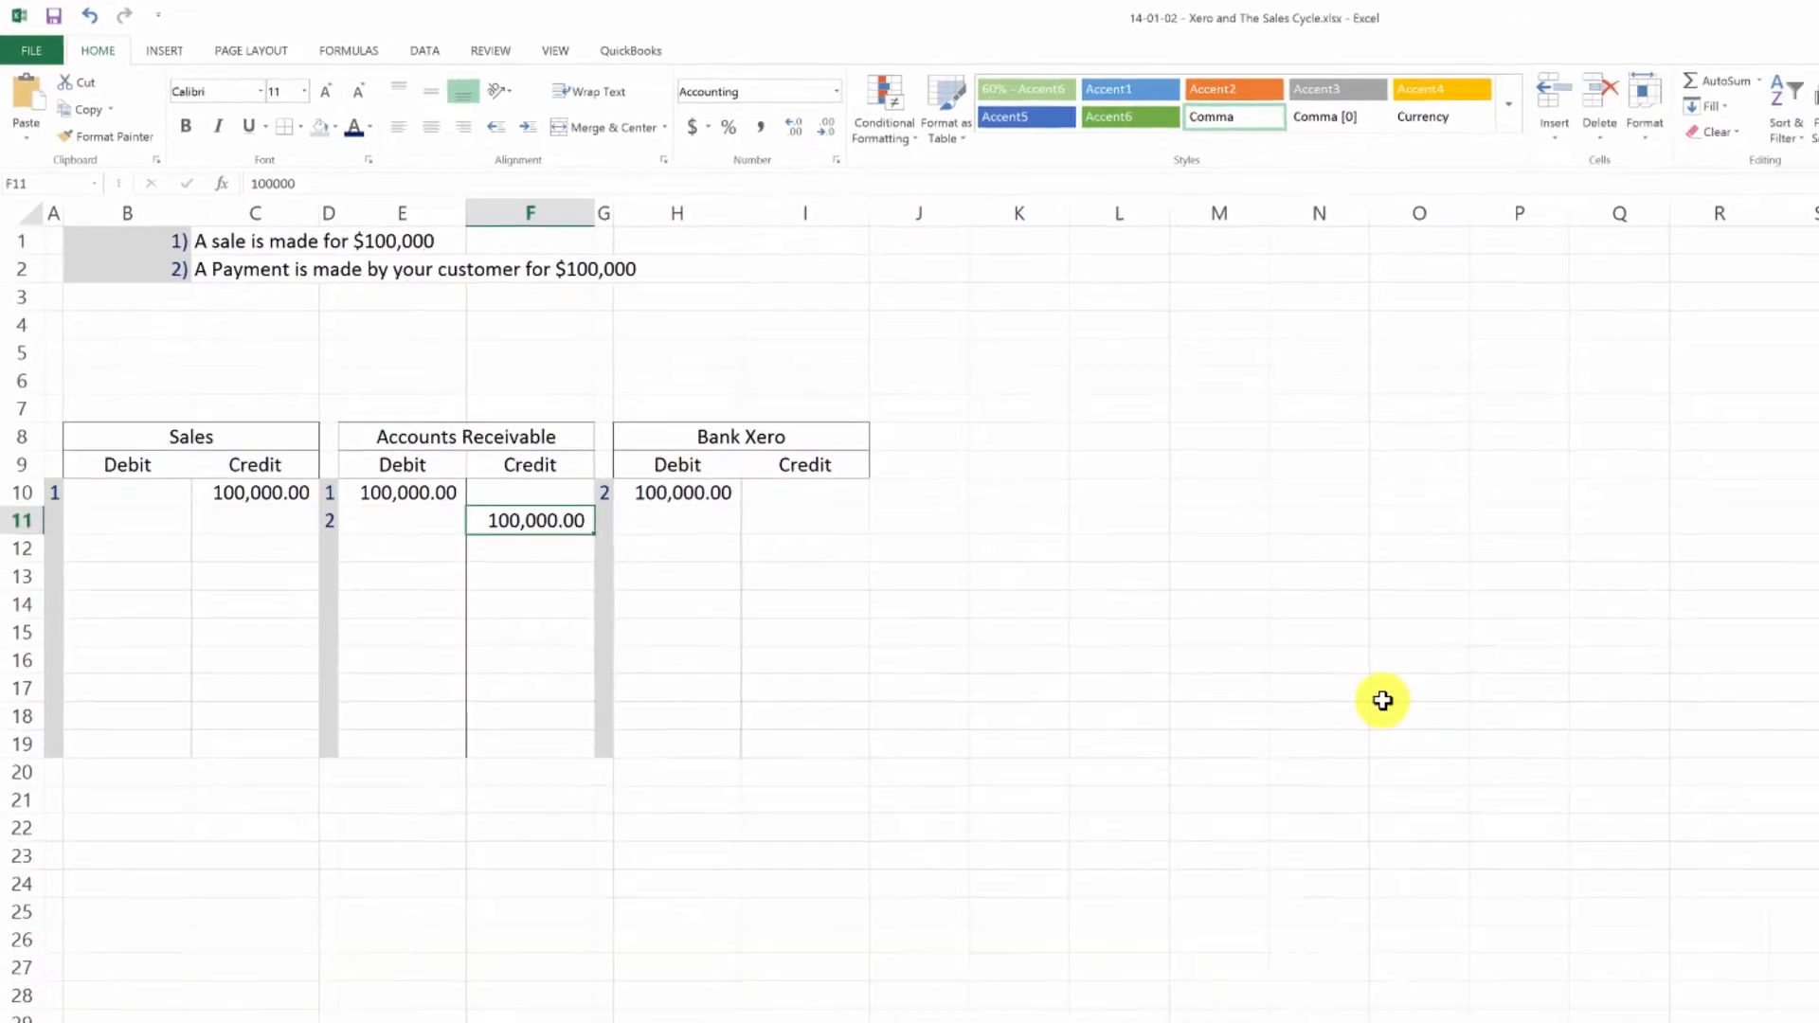
{"action": "left_click", "coordinate": [84, 1006]}
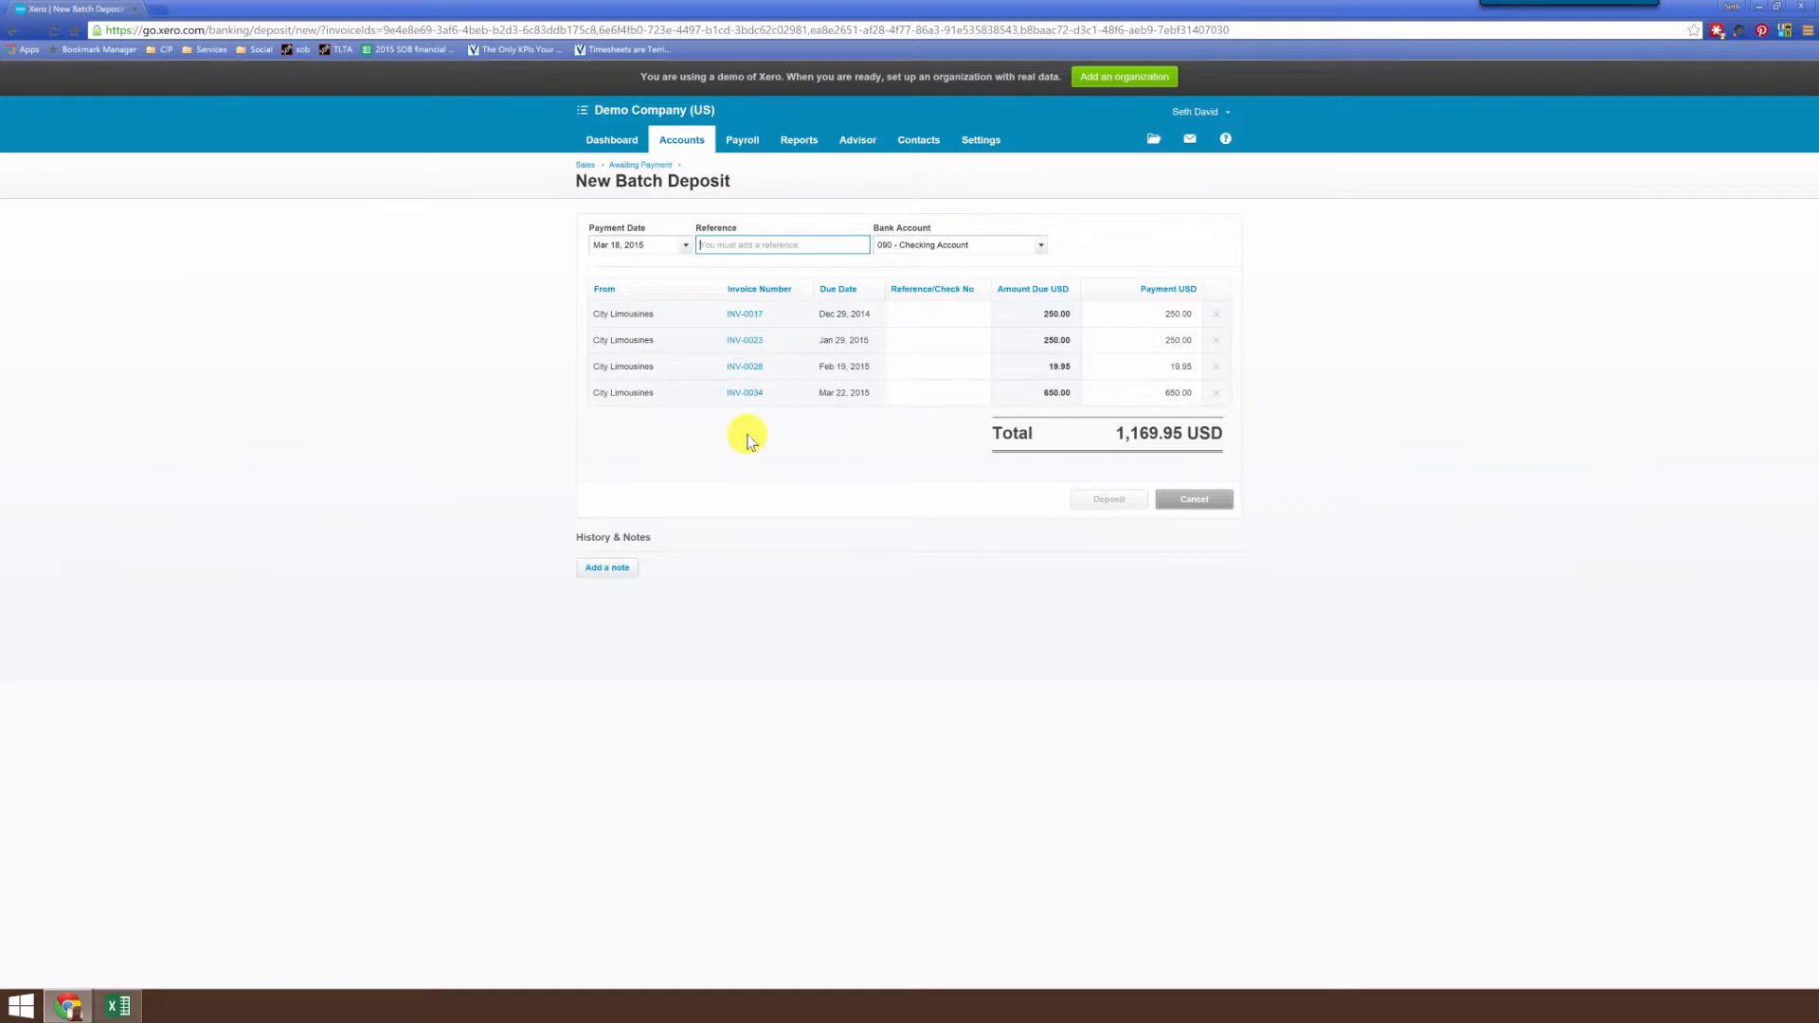
{"action": "left_click", "coordinate": [1124, 436]}
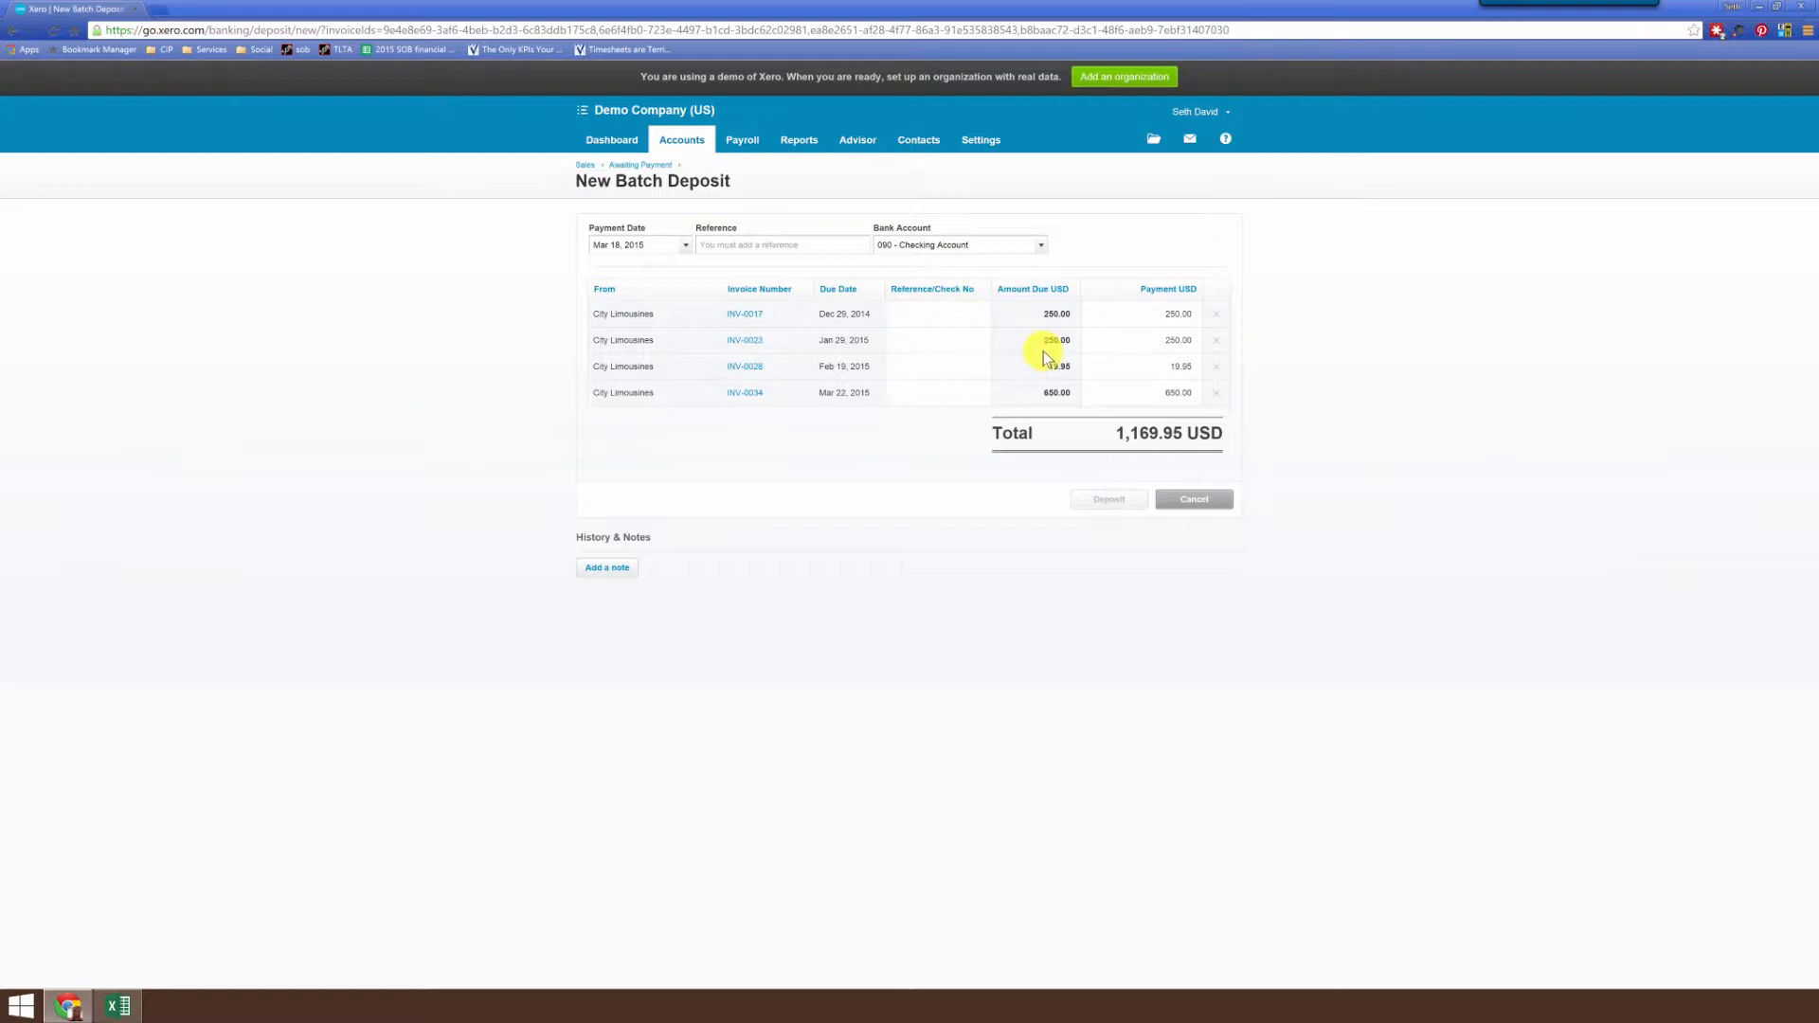
Enter Check # 2569 as the reference of the City Limousines batch deposit
{"action": "left_click", "coordinate": [999, 244]}
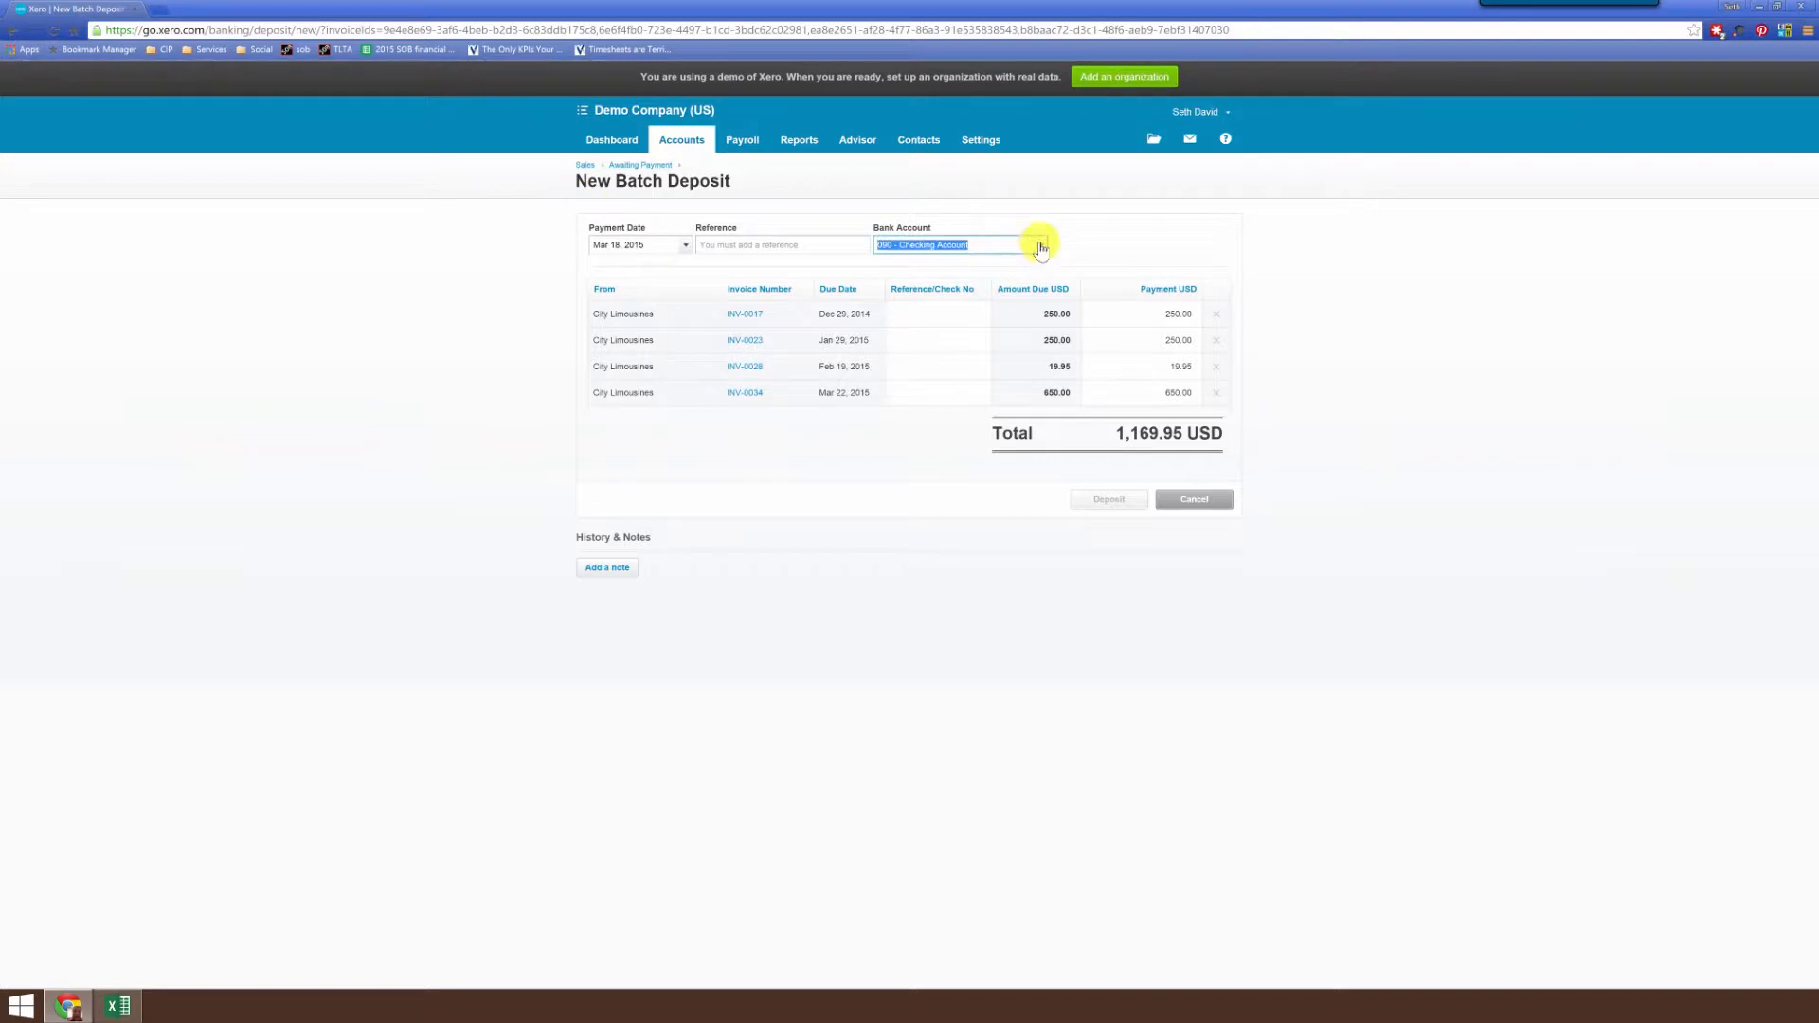
{"action": "left_click", "coordinate": [1106, 503]}
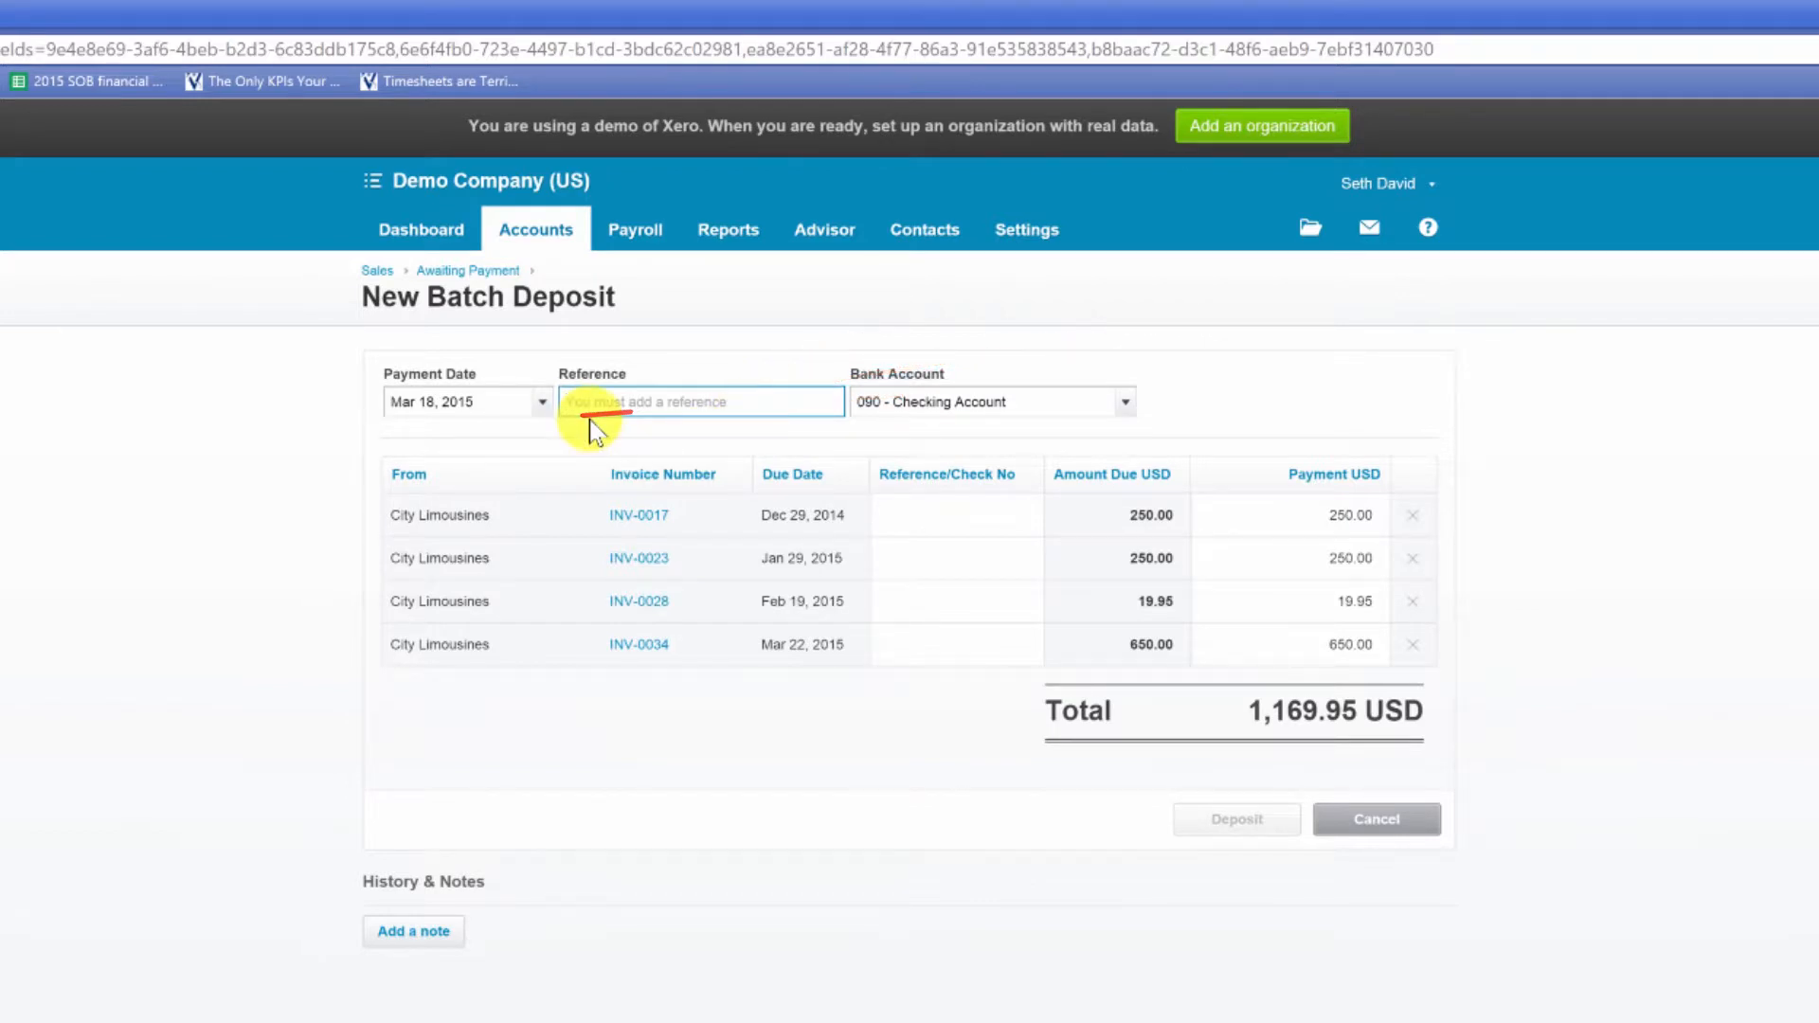
{"action": "type", "text": "Check # 2569"}
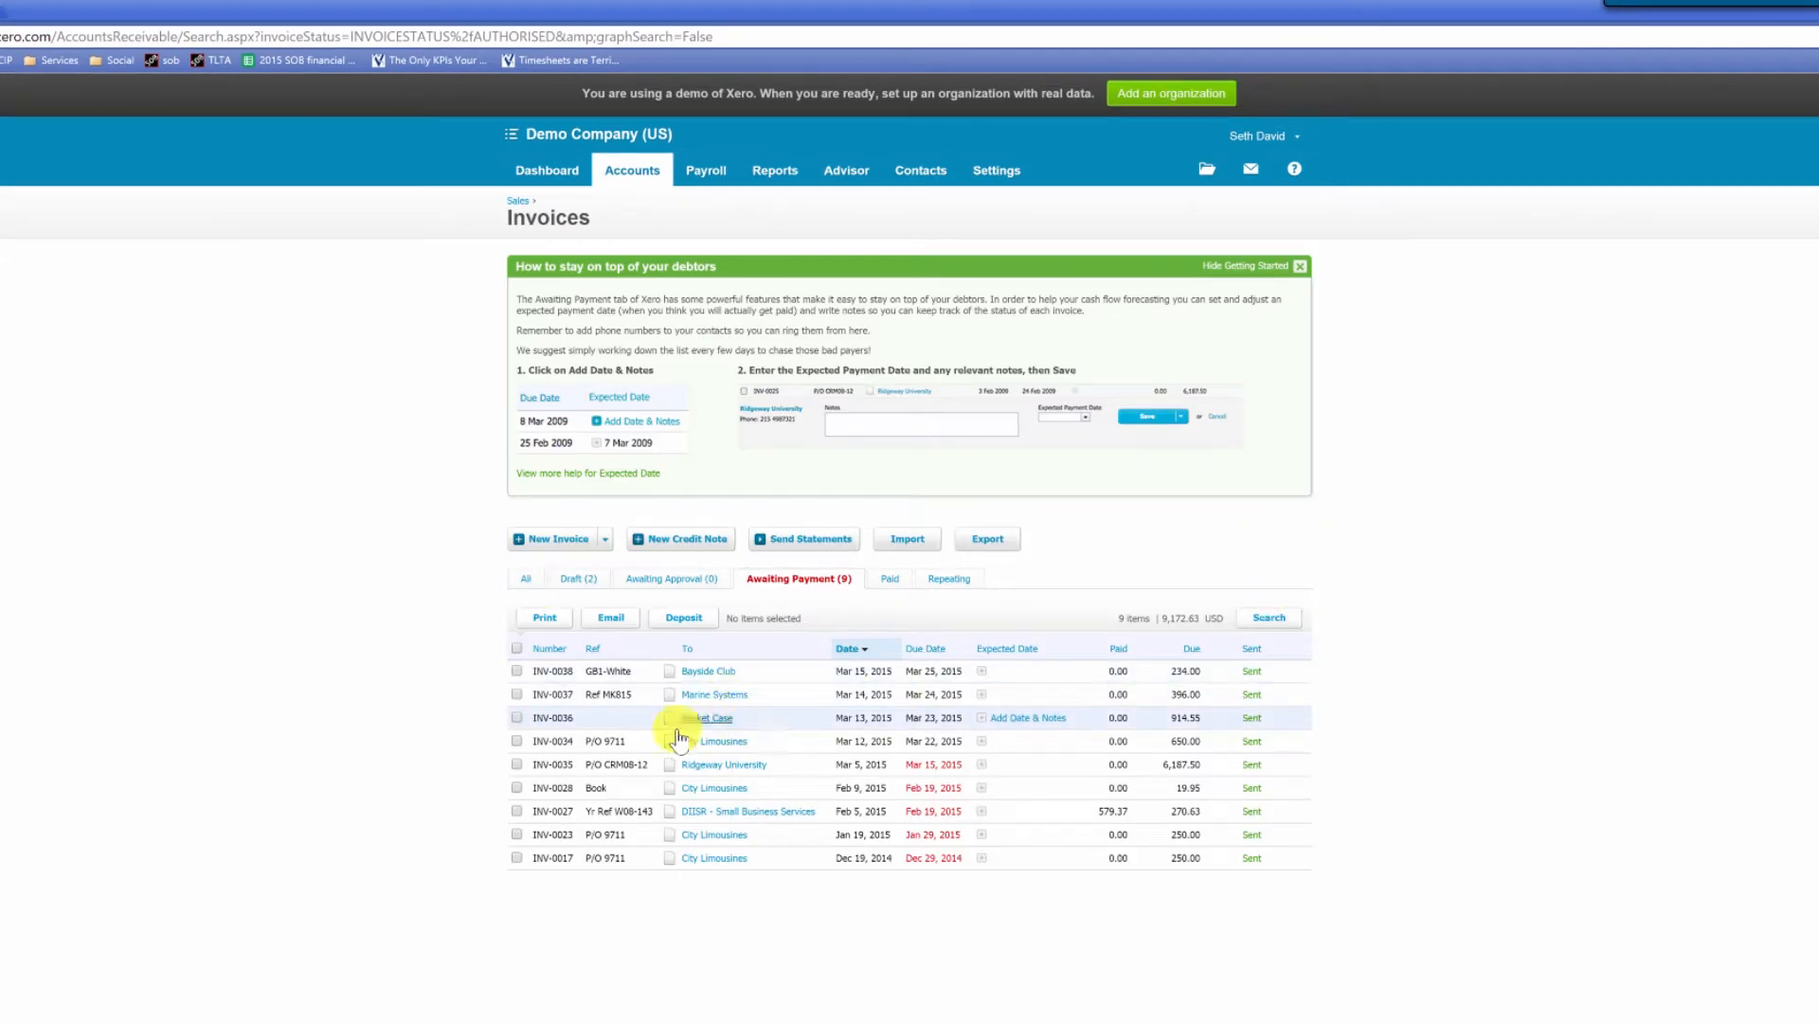
Start a batch deposit for Basket Case invoice INV-0036 and City Limousines invoices INV-0034, INV-0028, INV-0023 and INV-0017
{"action": "left_click", "coordinate": [516, 741]}
{"action": "left_click", "coordinate": [516, 787]}
{"action": "left_click", "coordinate": [517, 834]}
{"action": "left_click", "coordinate": [517, 858]}
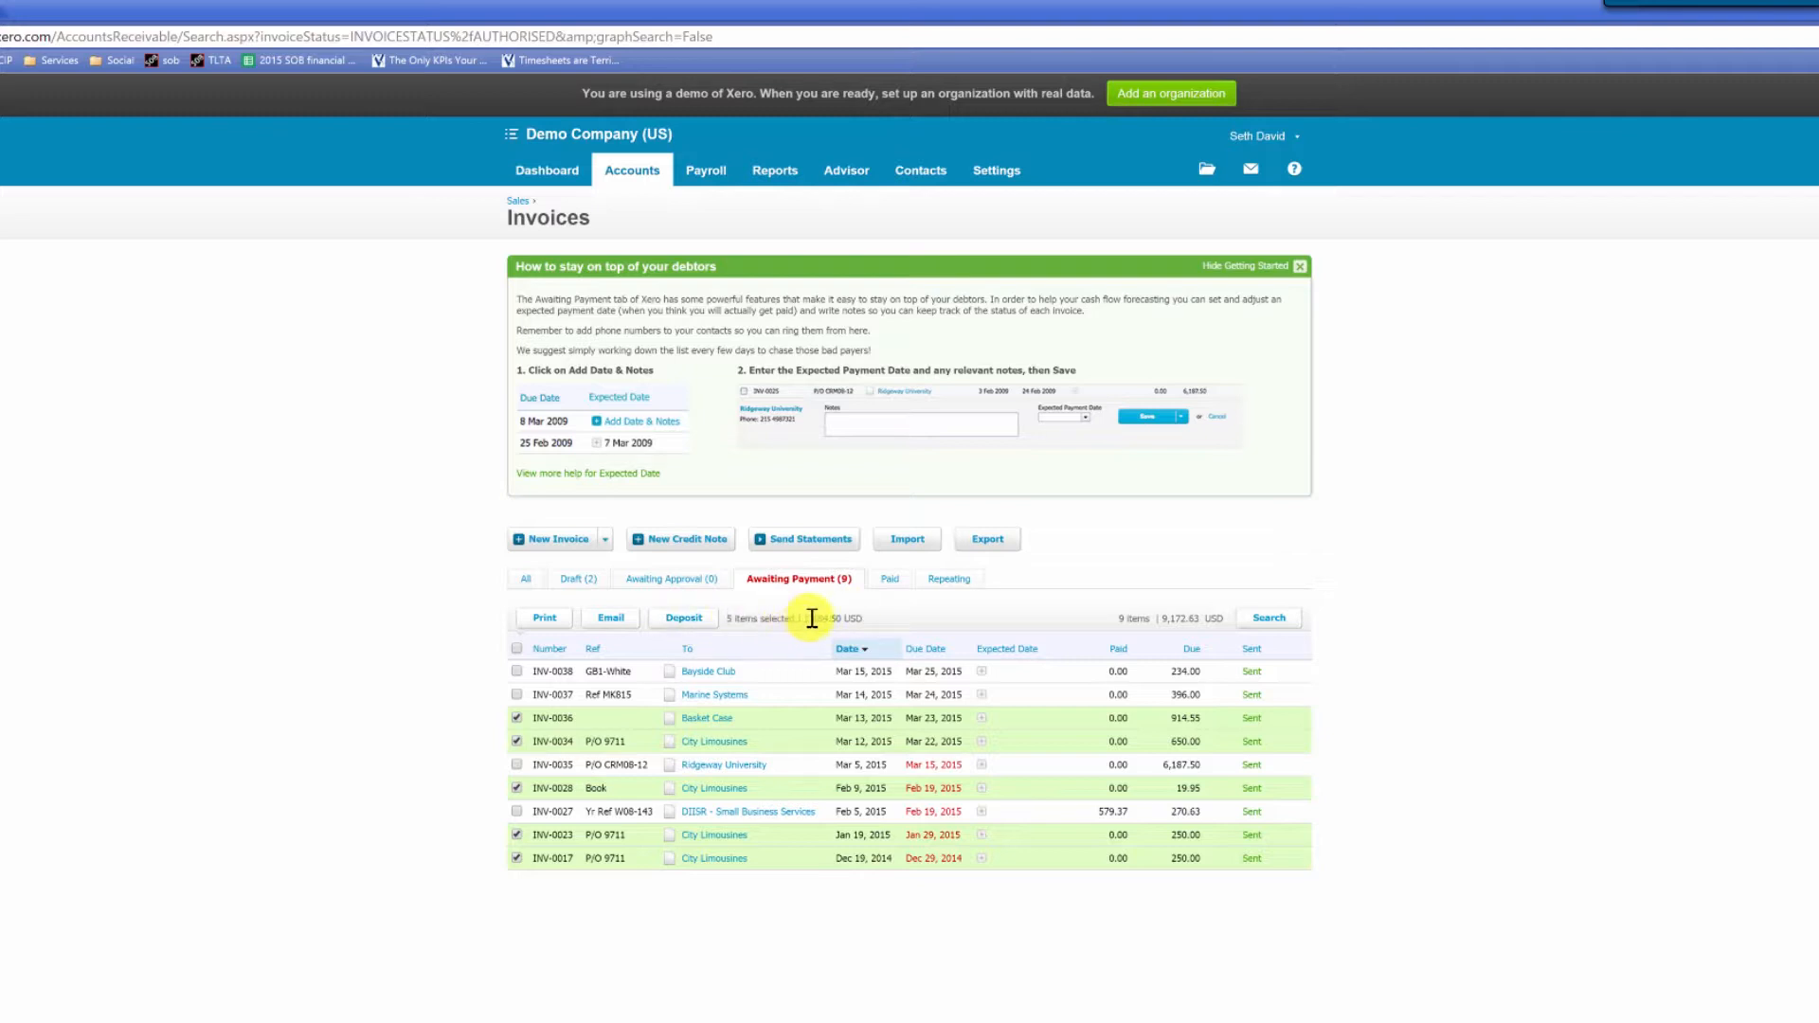
{"action": "left_click_drag", "start_coordinate": [812, 619], "coordinate": [804, 618]}
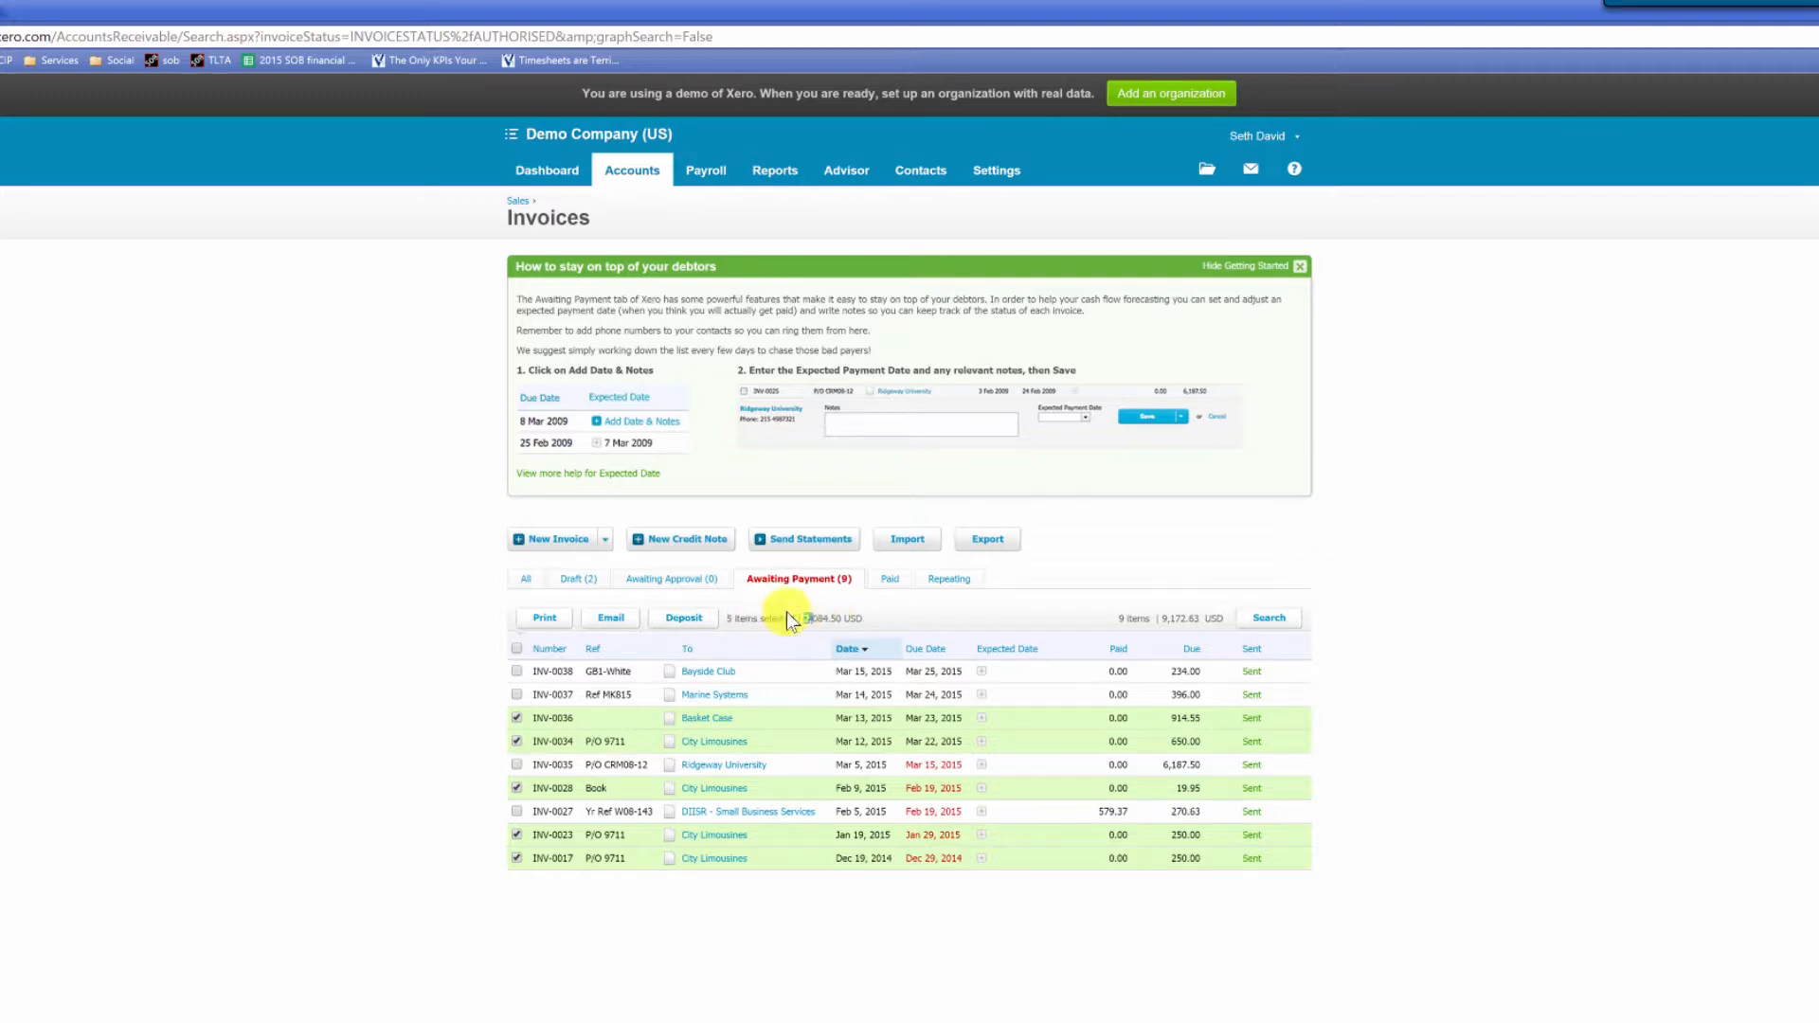
{"action": "left_click", "coordinate": [684, 618]}
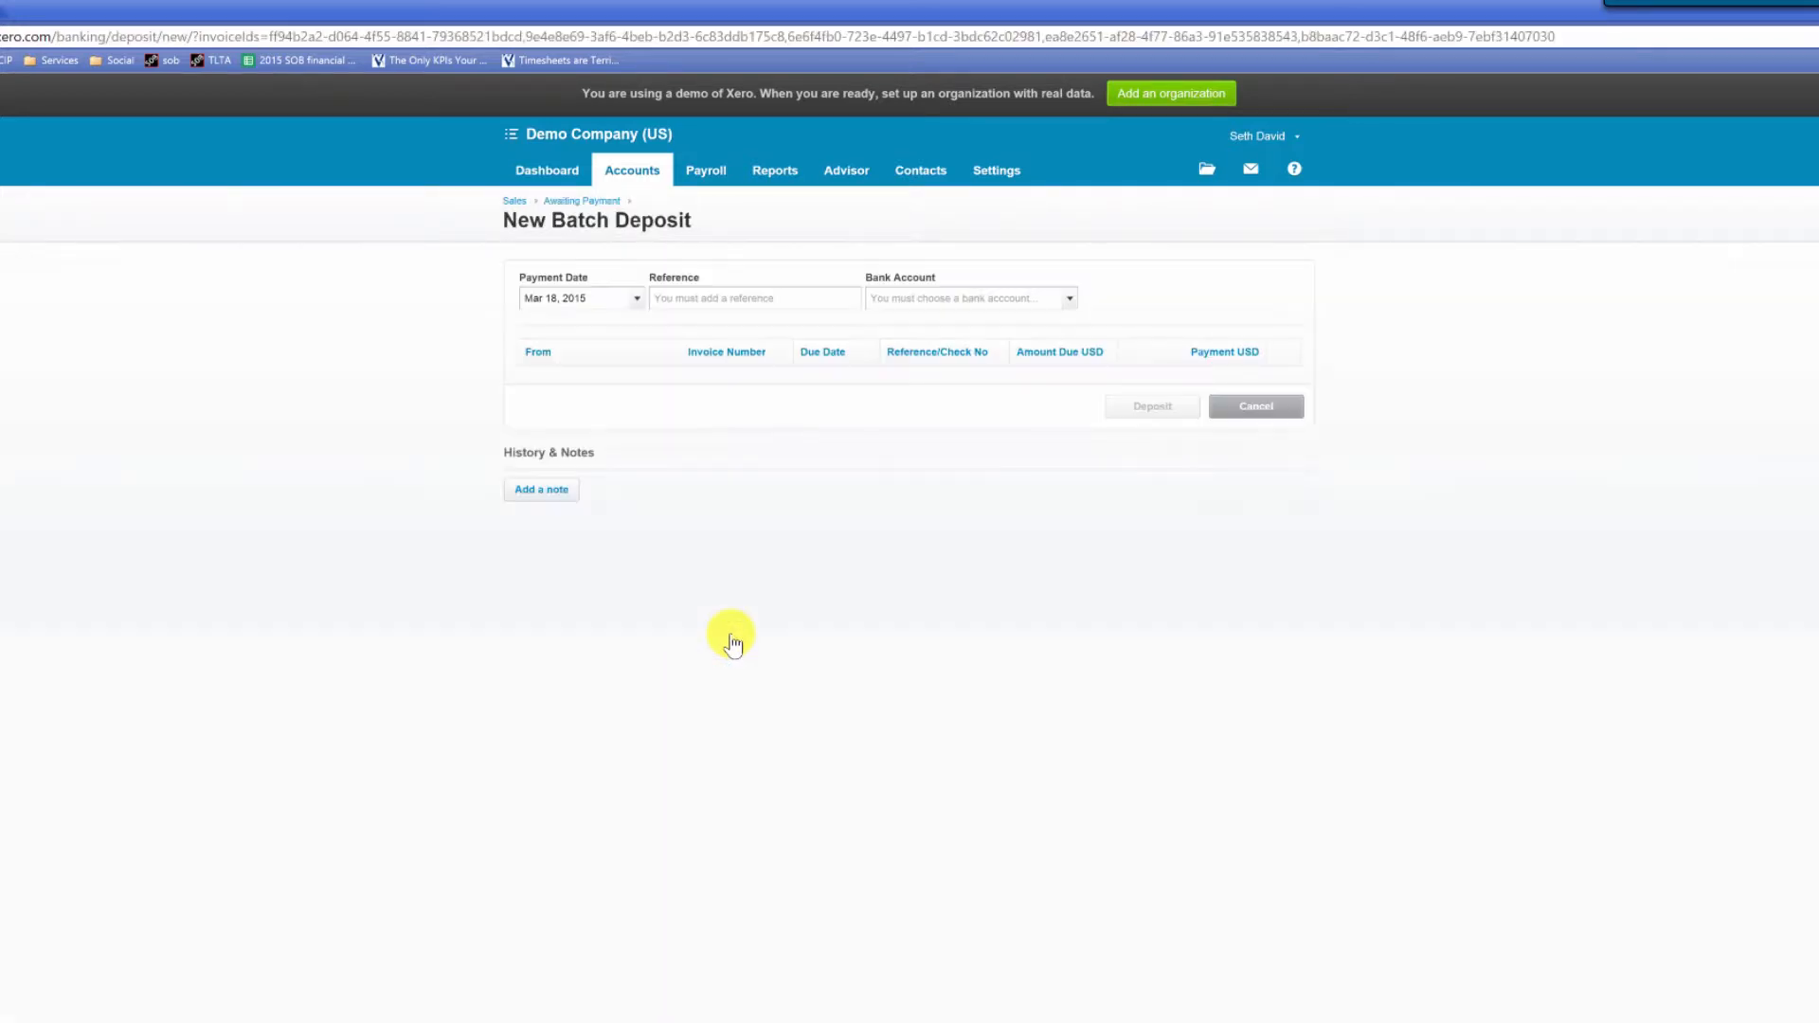
Examine the deposit's overall reference and payment date alongside the separate check number fields for Basket Case and City Limousines
{"action": "left_click", "coordinate": [720, 287]}
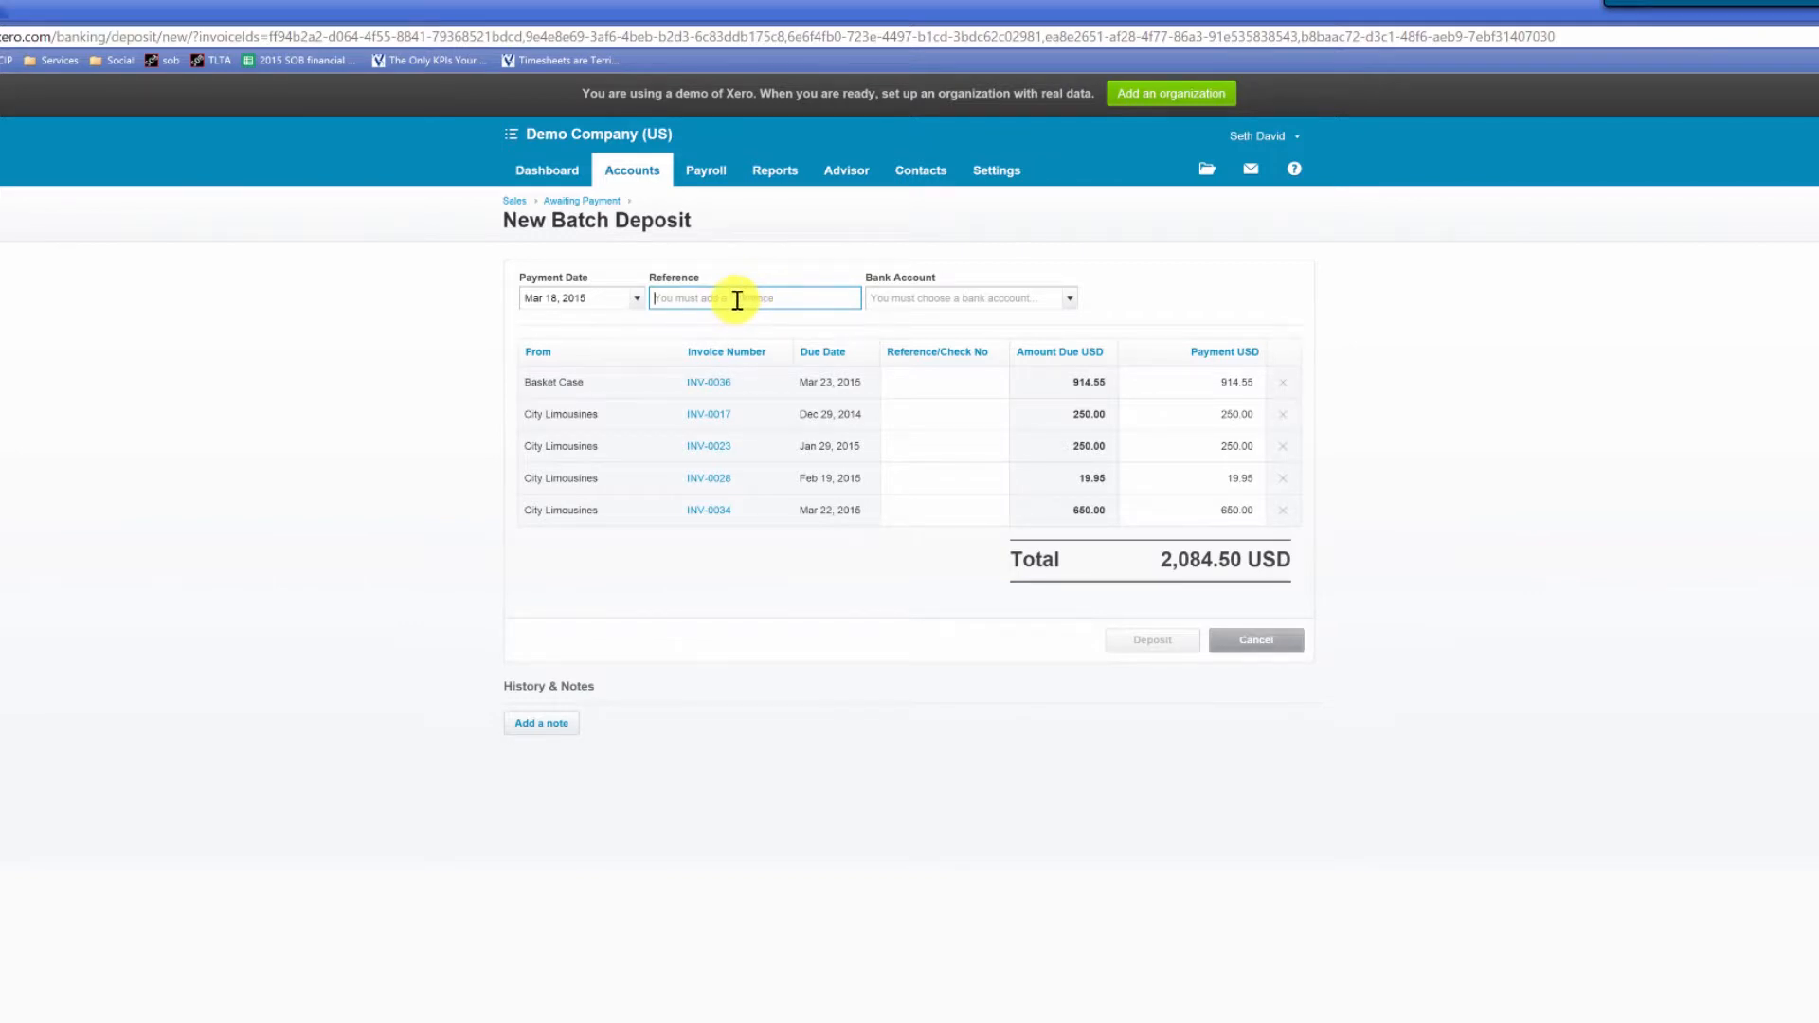
{"action": "left_click", "coordinate": [910, 386]}
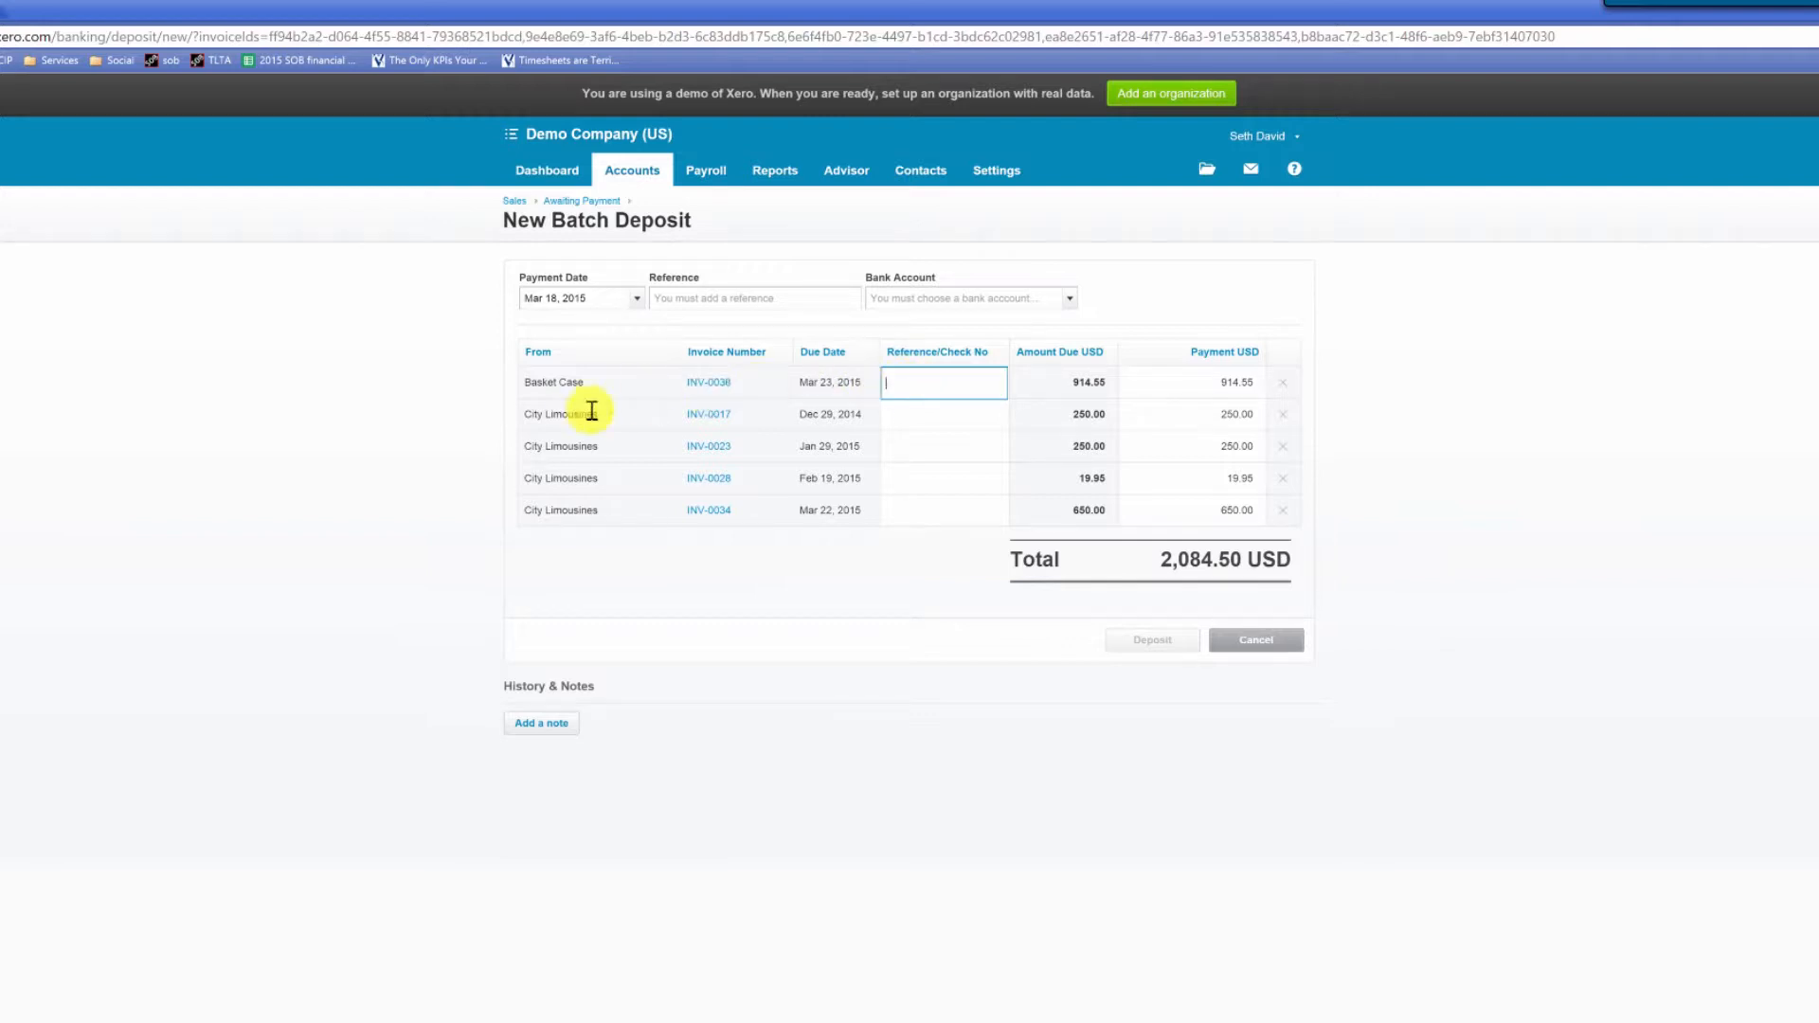
{"action": "left_click", "coordinate": [922, 419]}
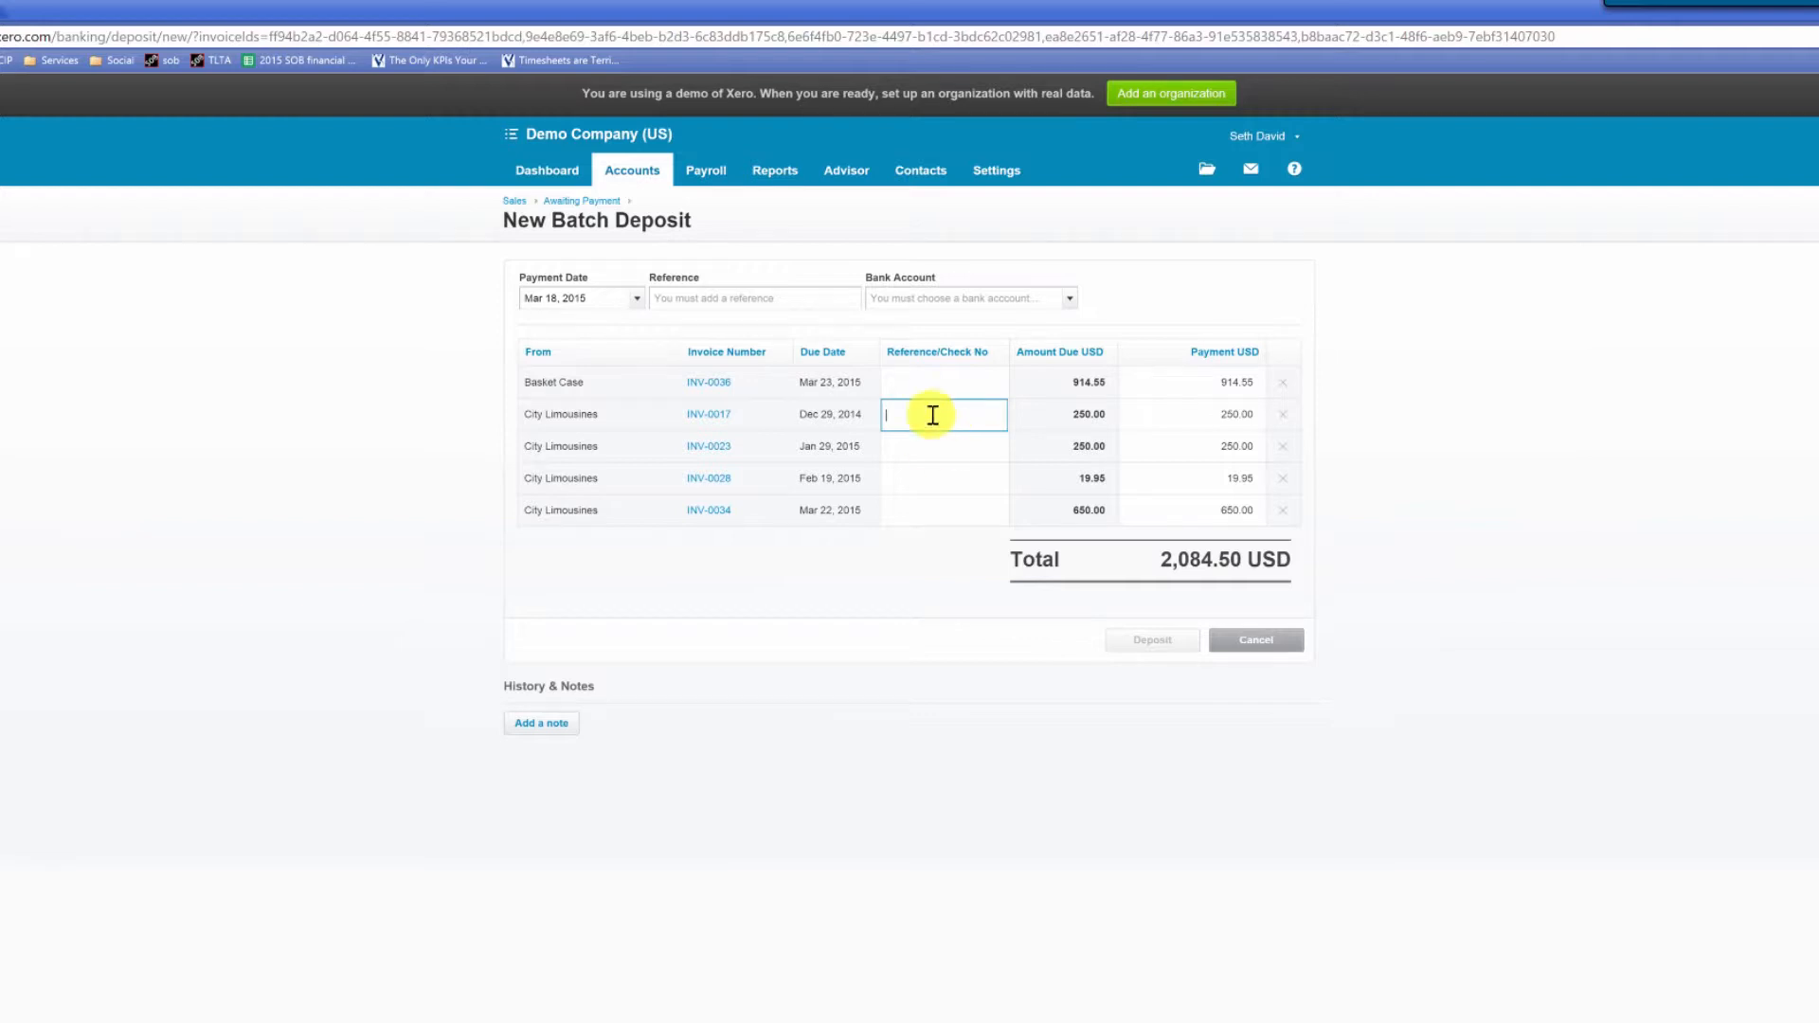
{"action": "left_click", "coordinate": [924, 511]}
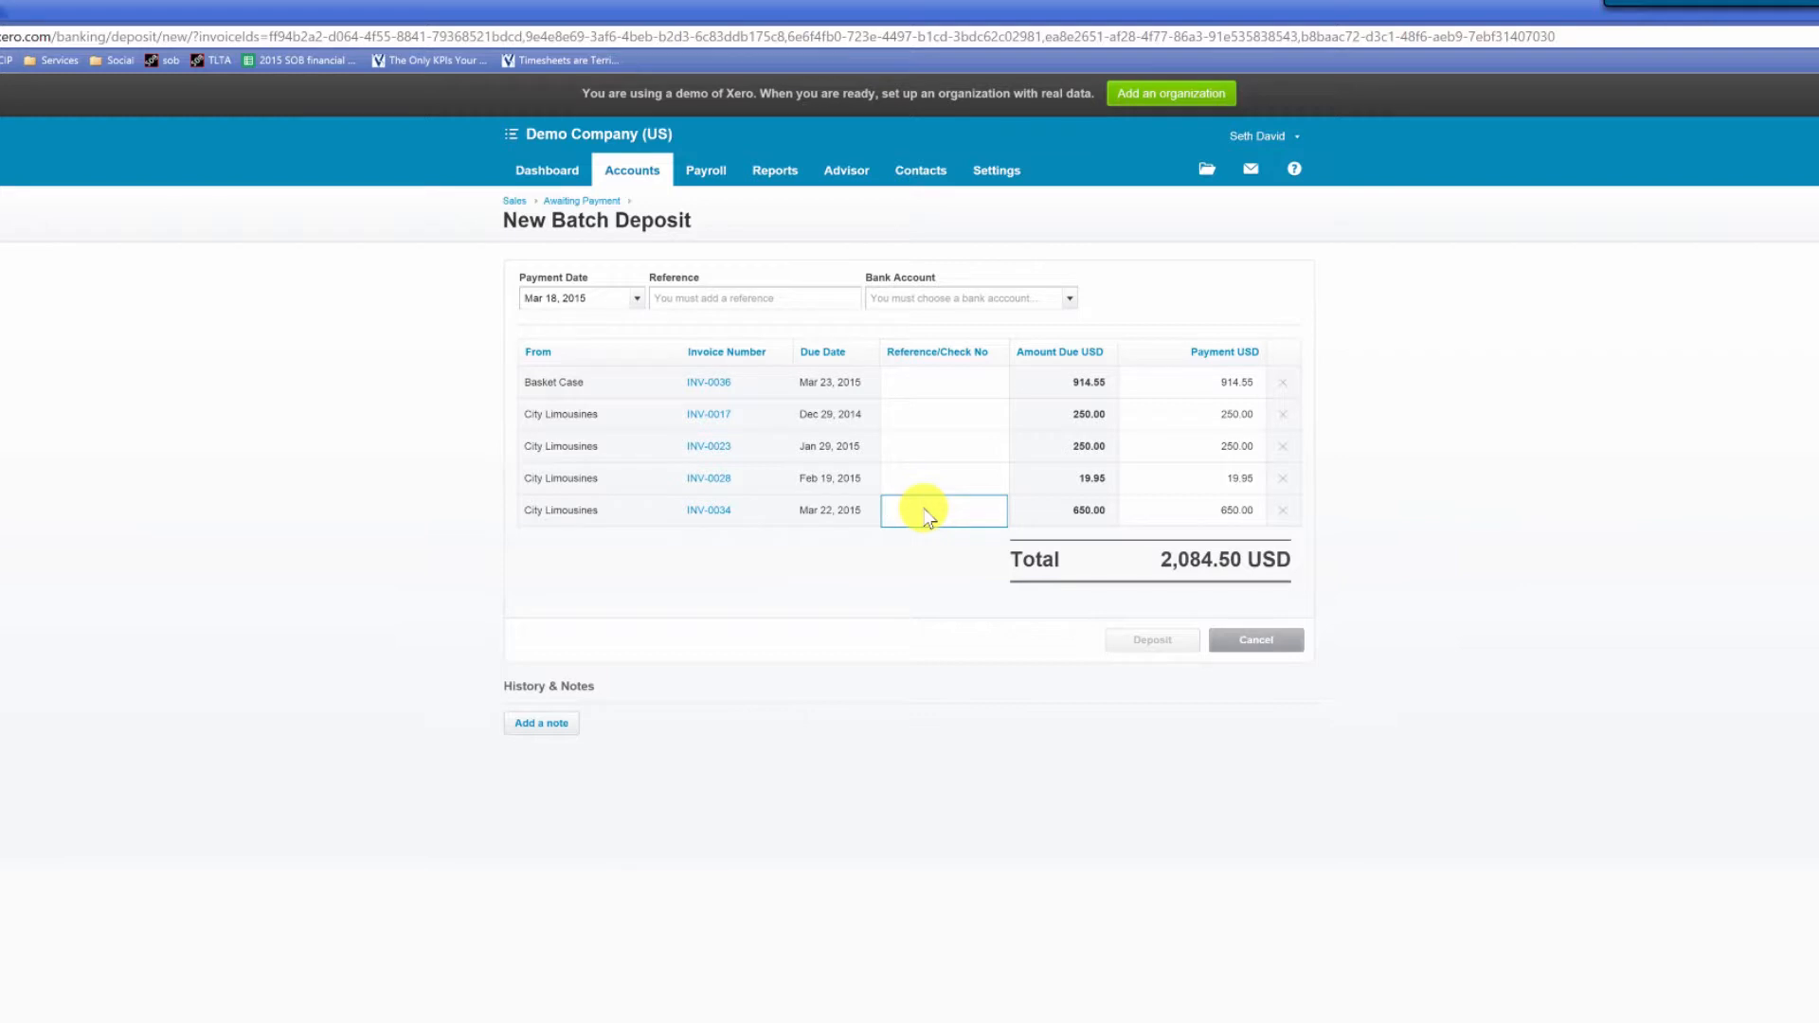
{"action": "left_click", "coordinate": [925, 417]}
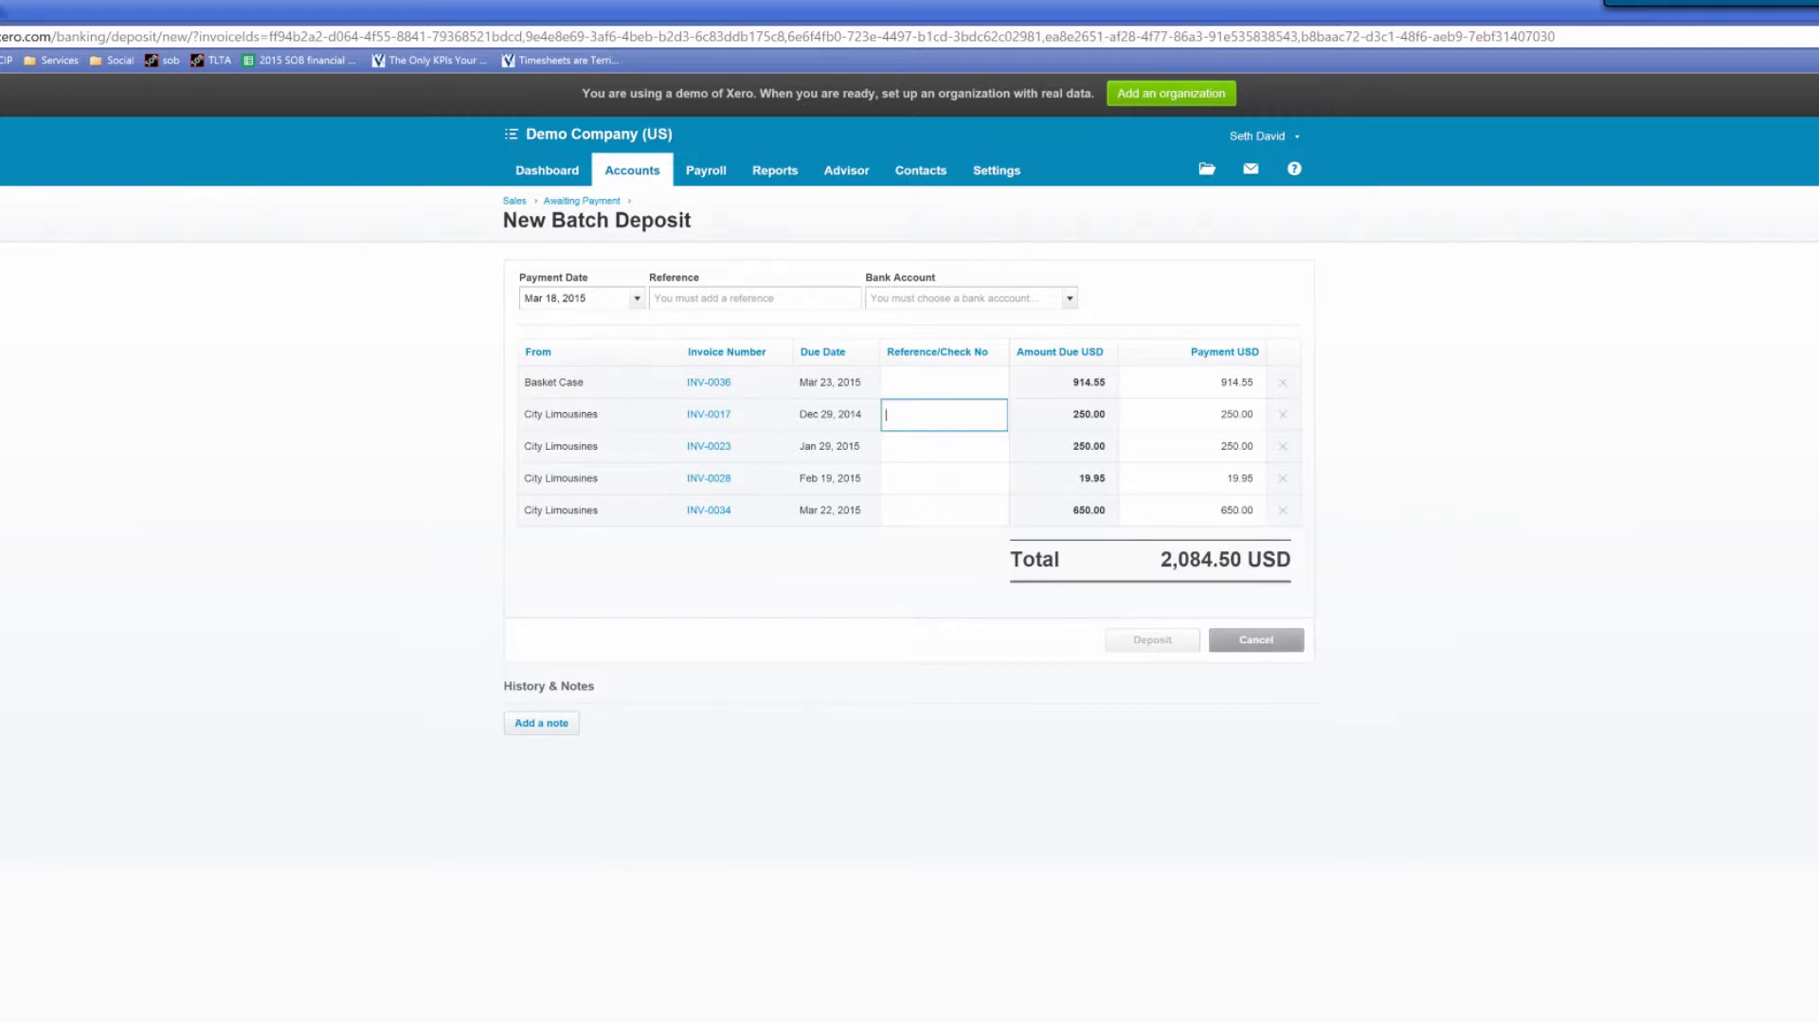
{"action": "left_click_drag", "start_coordinate": [586, 299], "coordinate": [479, 304]}
{"action": "left_click", "coordinate": [918, 417]}
{"action": "left_click", "coordinate": [933, 384]}
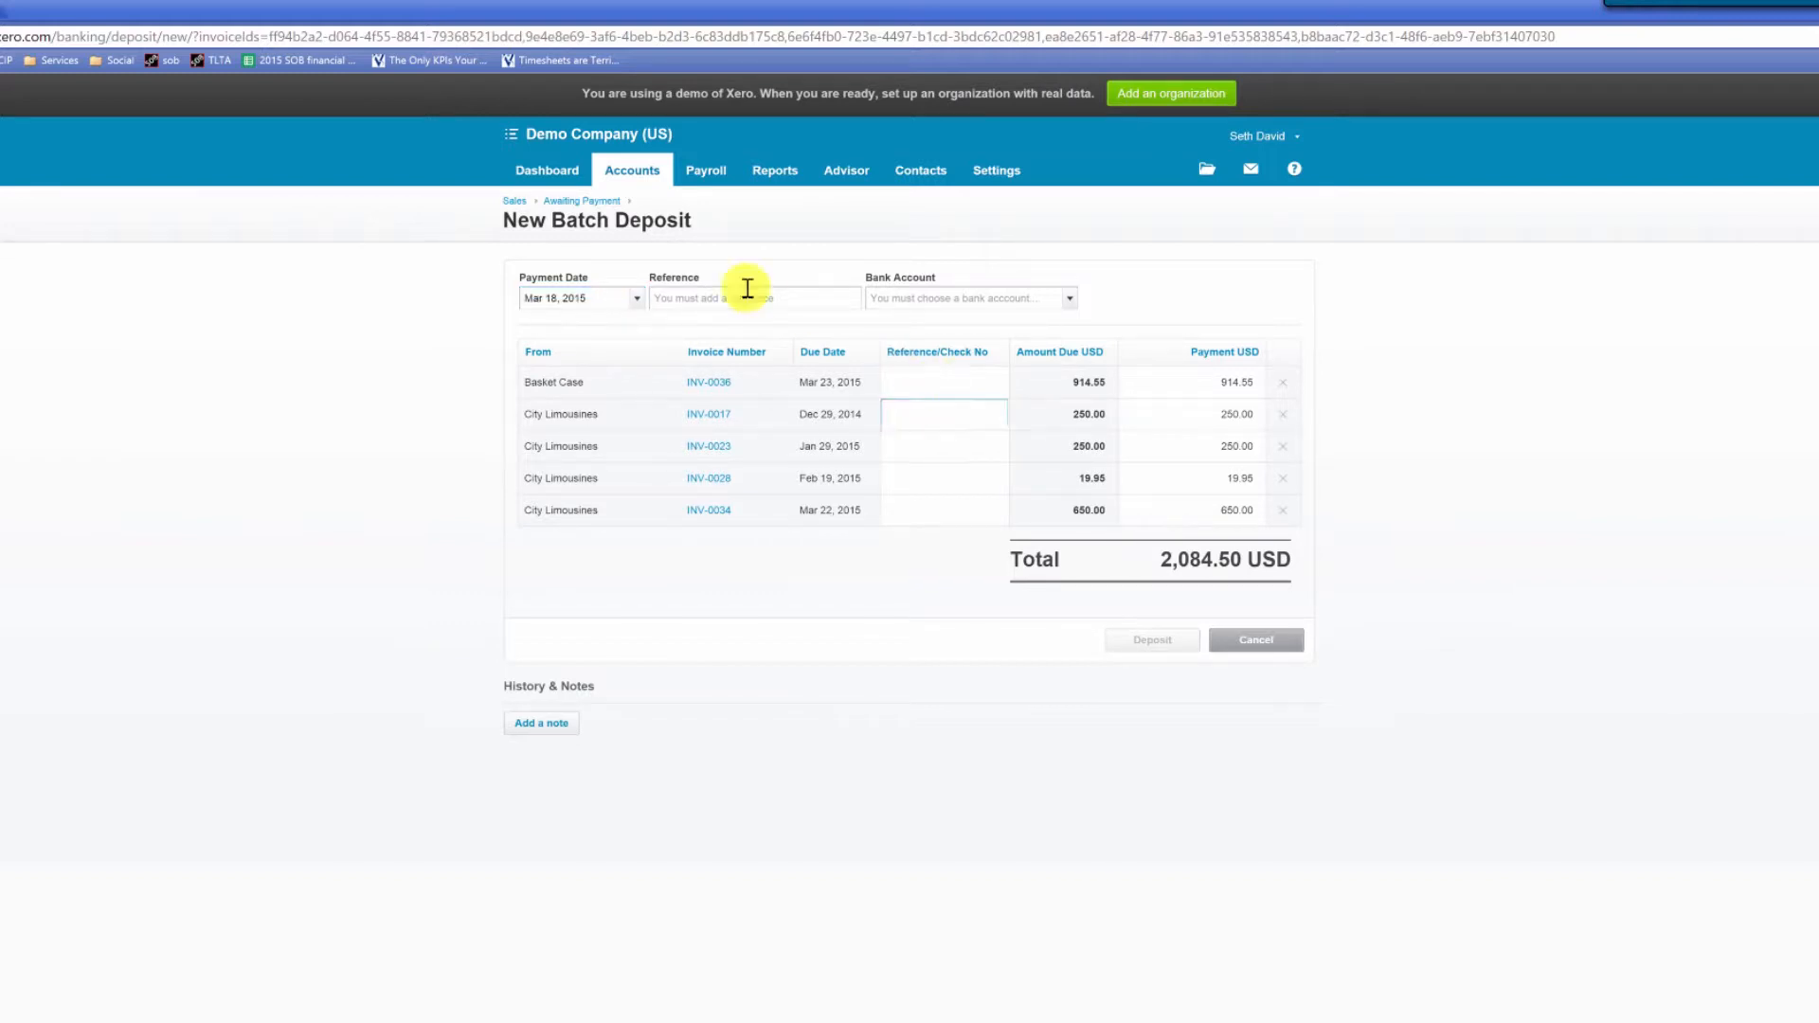
Set the batch deposit's reference to Deposit and its bank account to 090 - Checking Account
{"action": "left_click", "coordinate": [672, 295]}
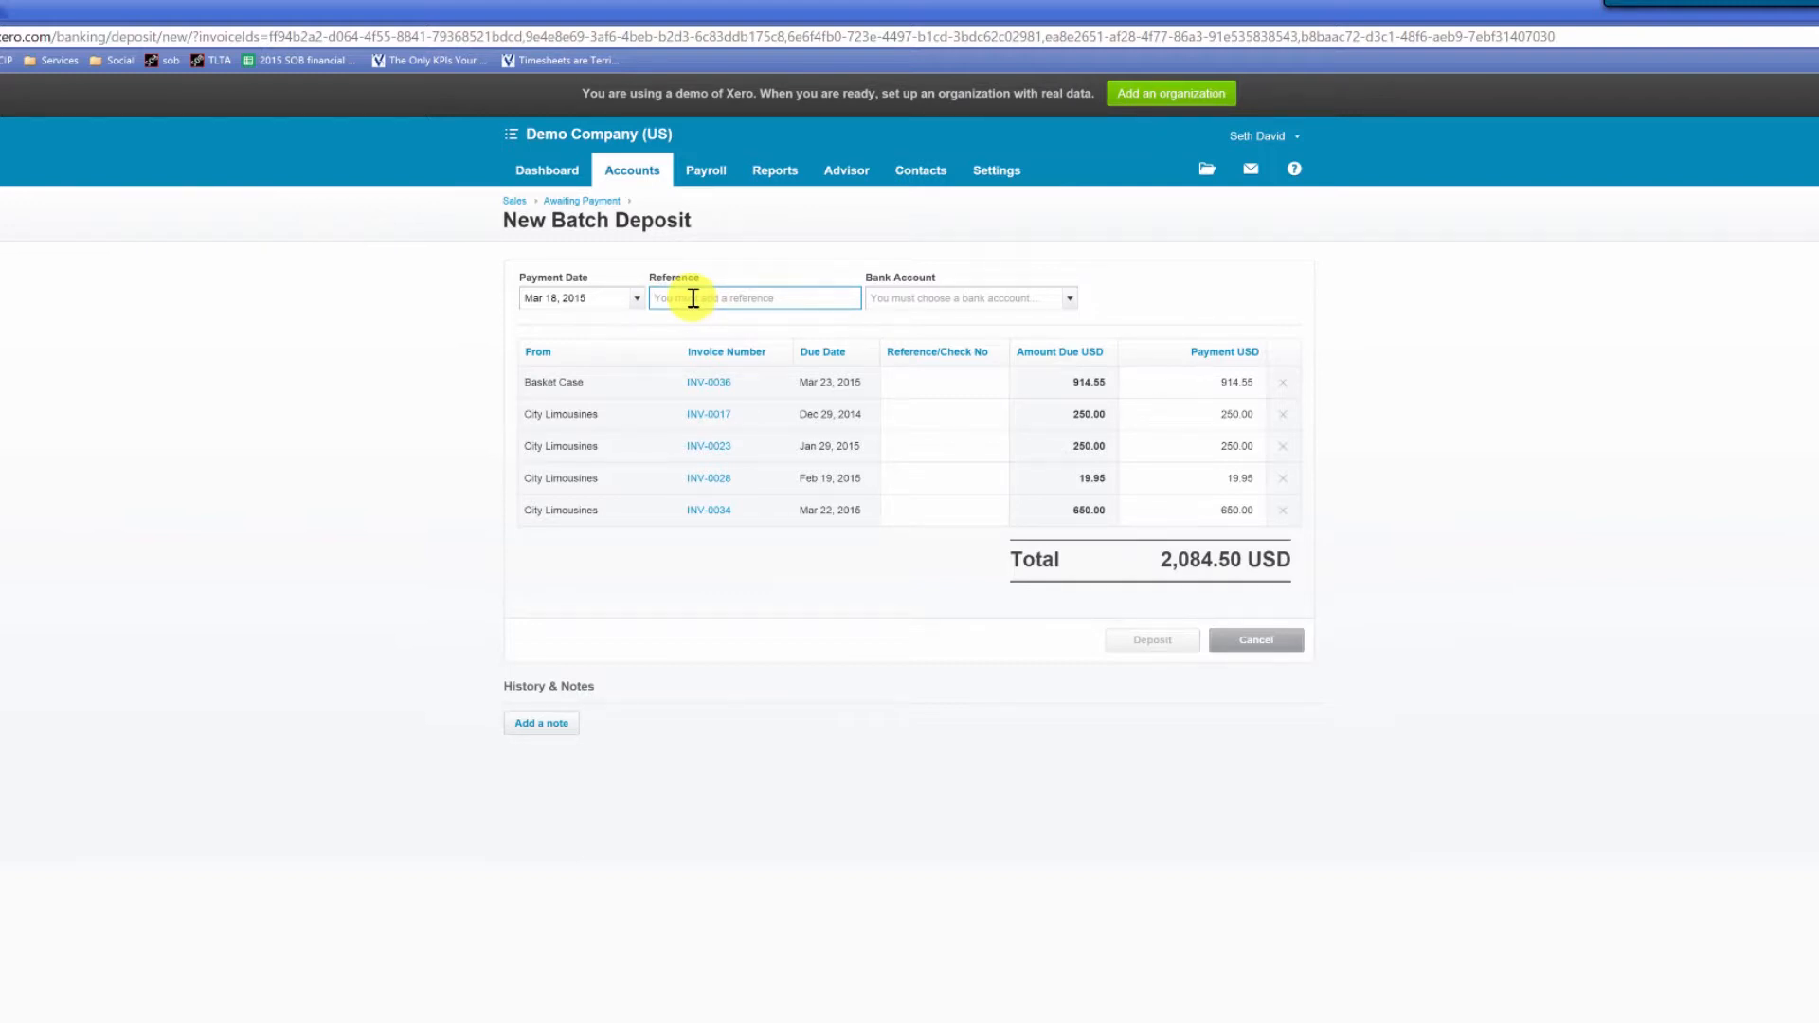
{"action": "type", "text": "Des"}
{"action": "key", "text": "Tab"}
{"action": "left_click", "coordinate": [1069, 297]}
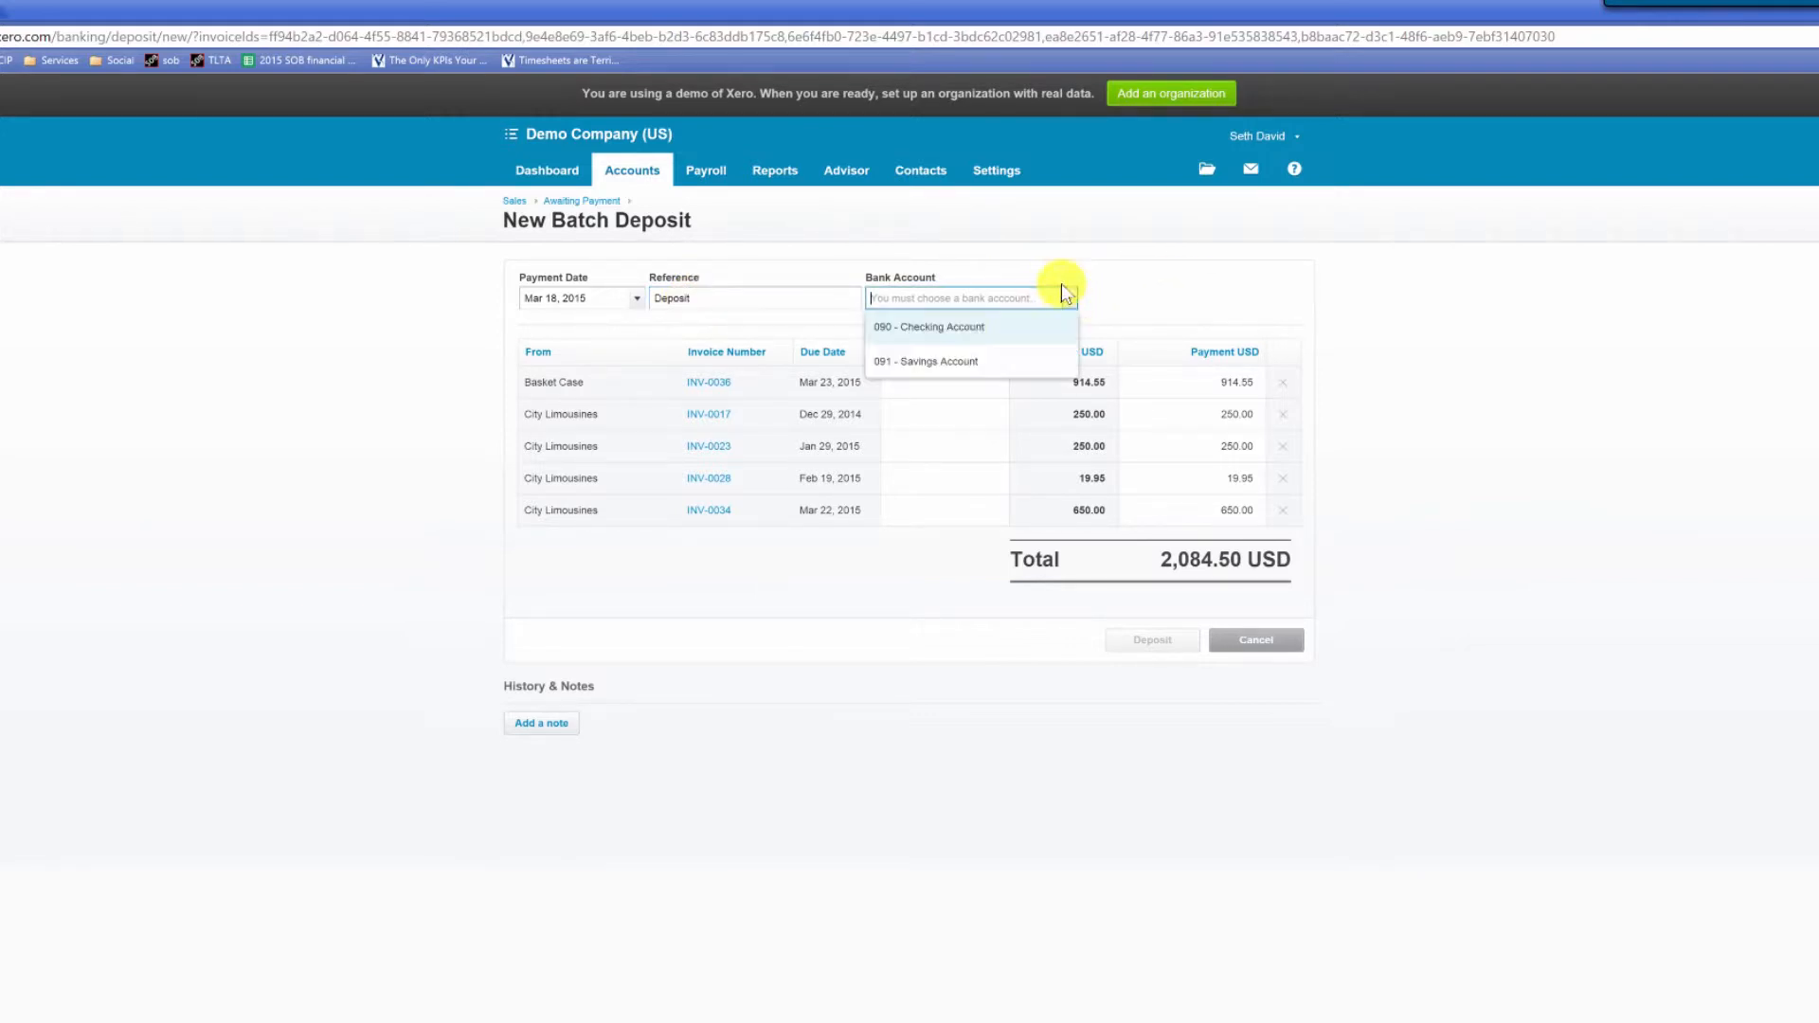
{"action": "left_click", "coordinate": [947, 327]}
Enter check number 12345 for Basket Case and 59867 for all four City Limousines invoices, and record the deposit
{"action": "left_click", "coordinate": [927, 391]}
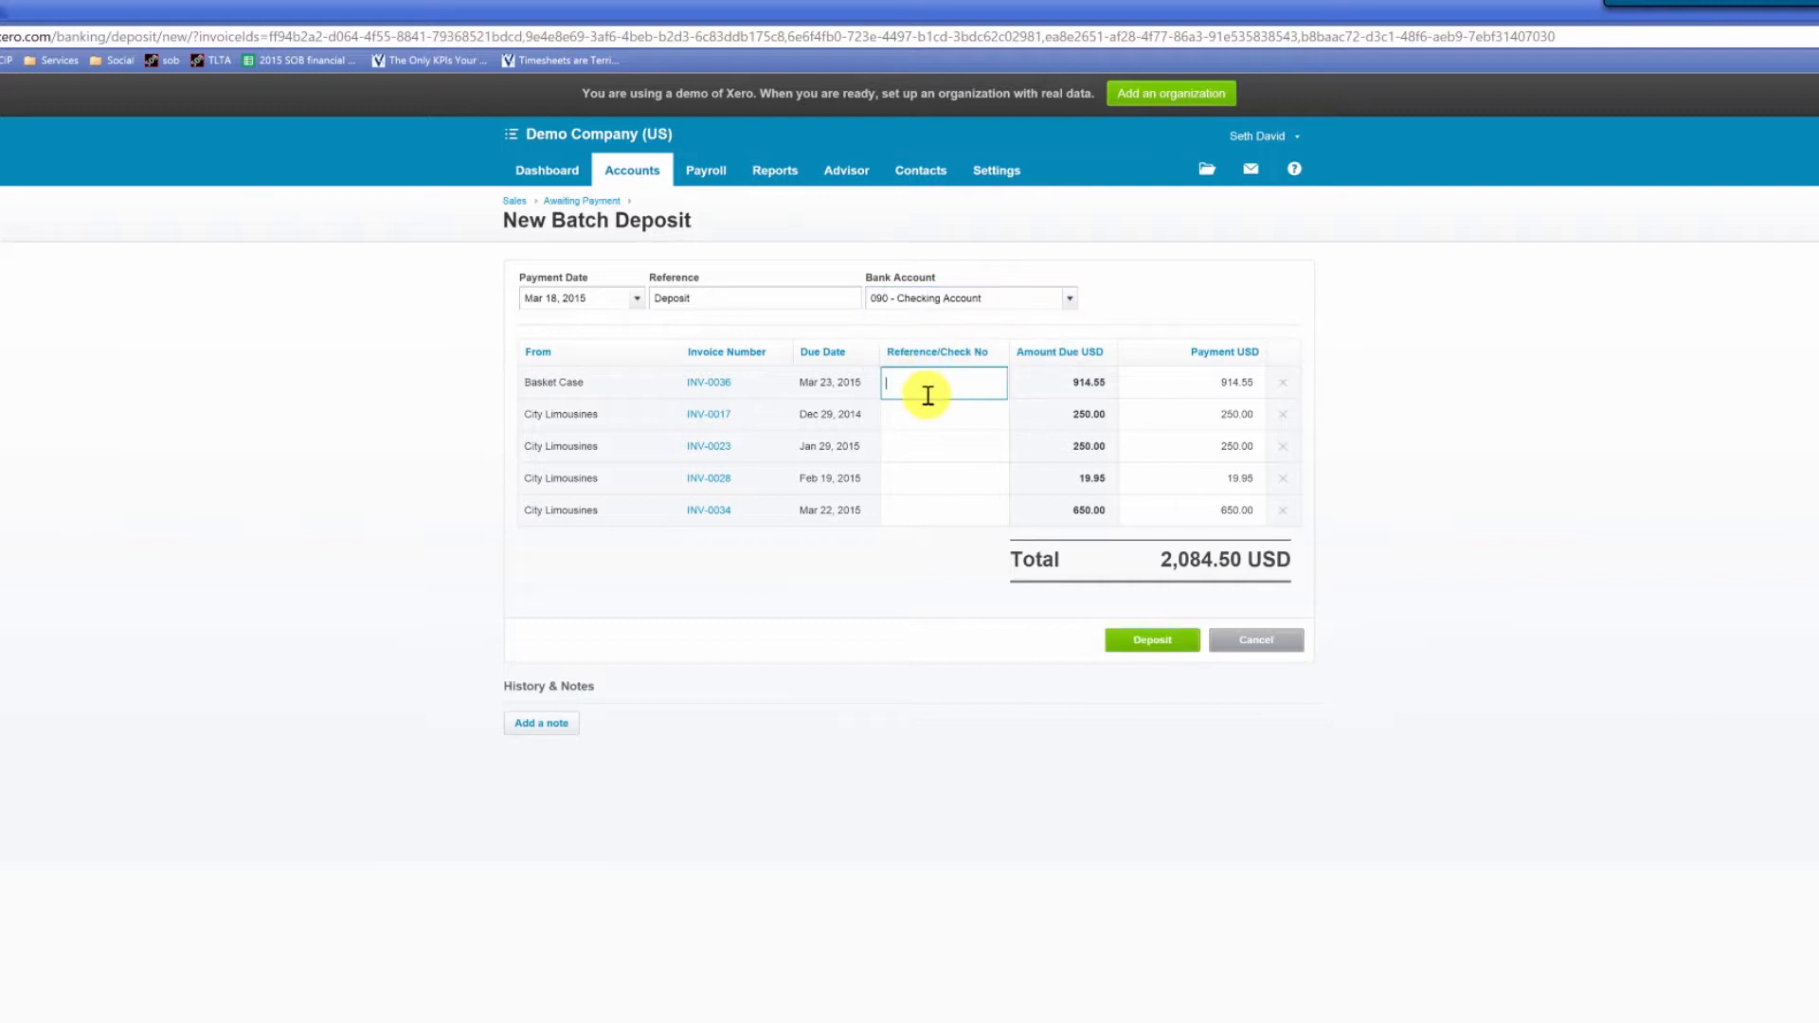
{"action": "key", "text": "Return"}
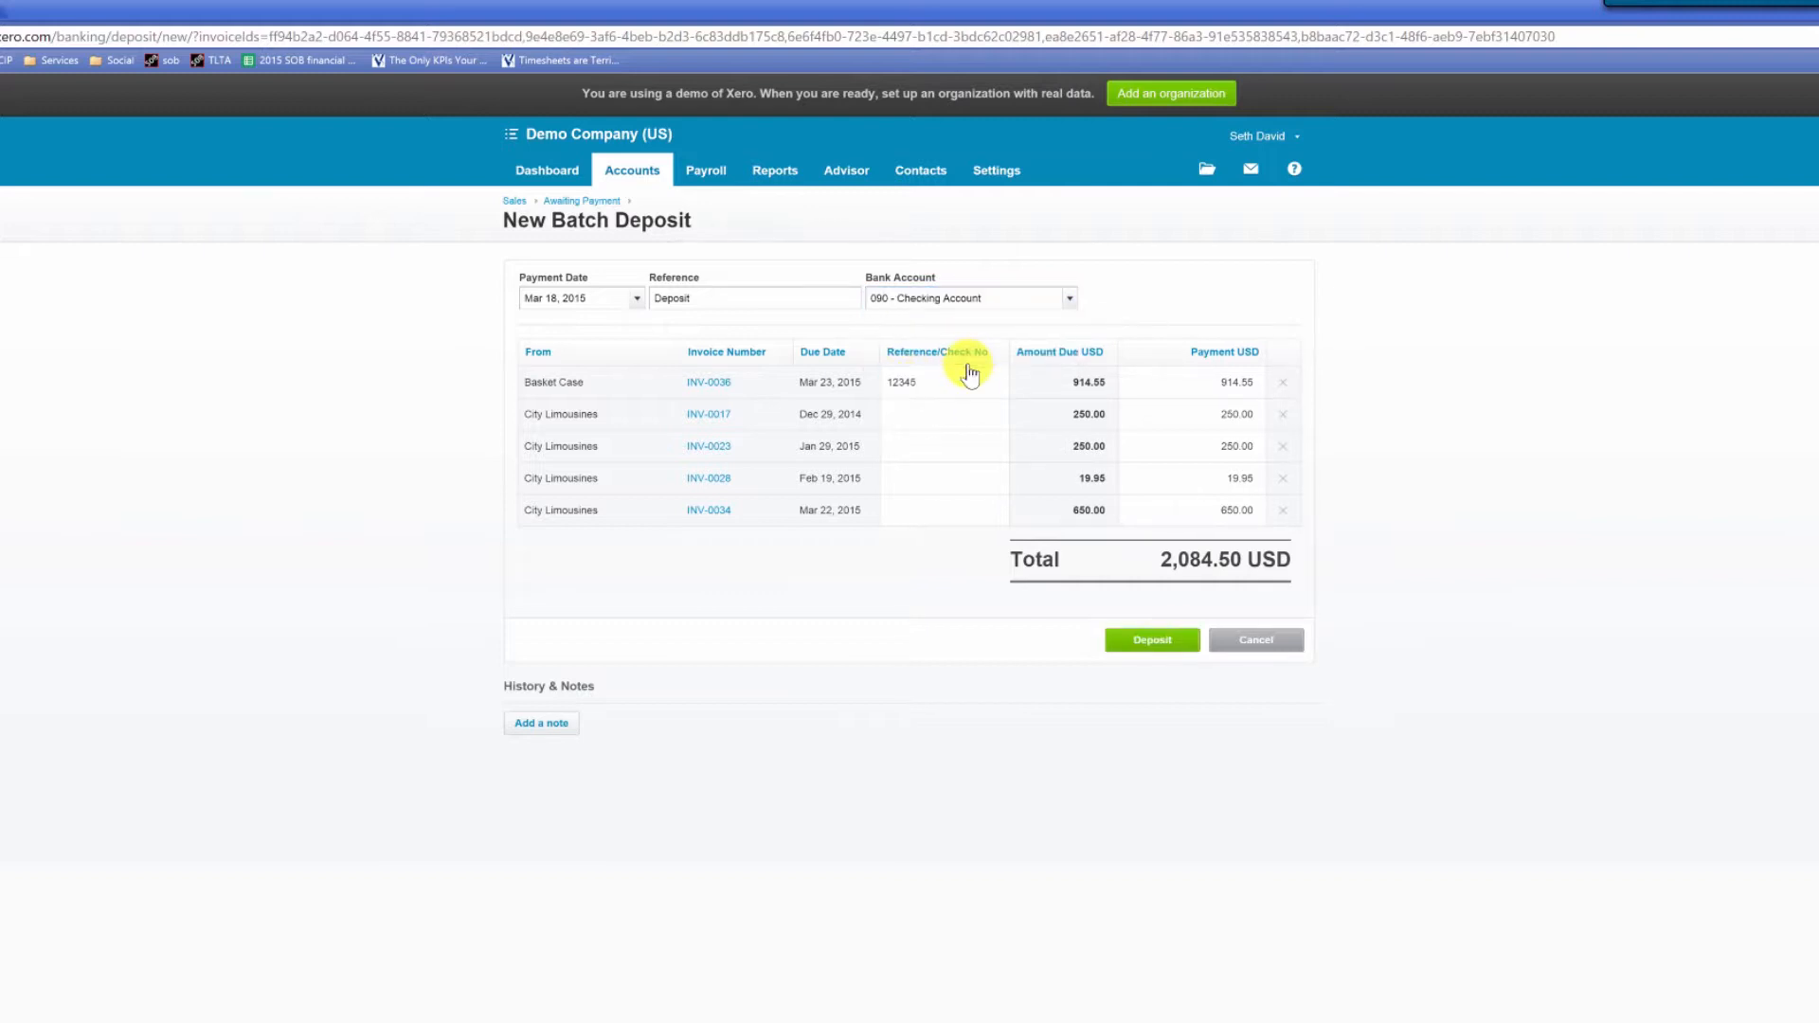
{"action": "left_click", "coordinate": [928, 416]}
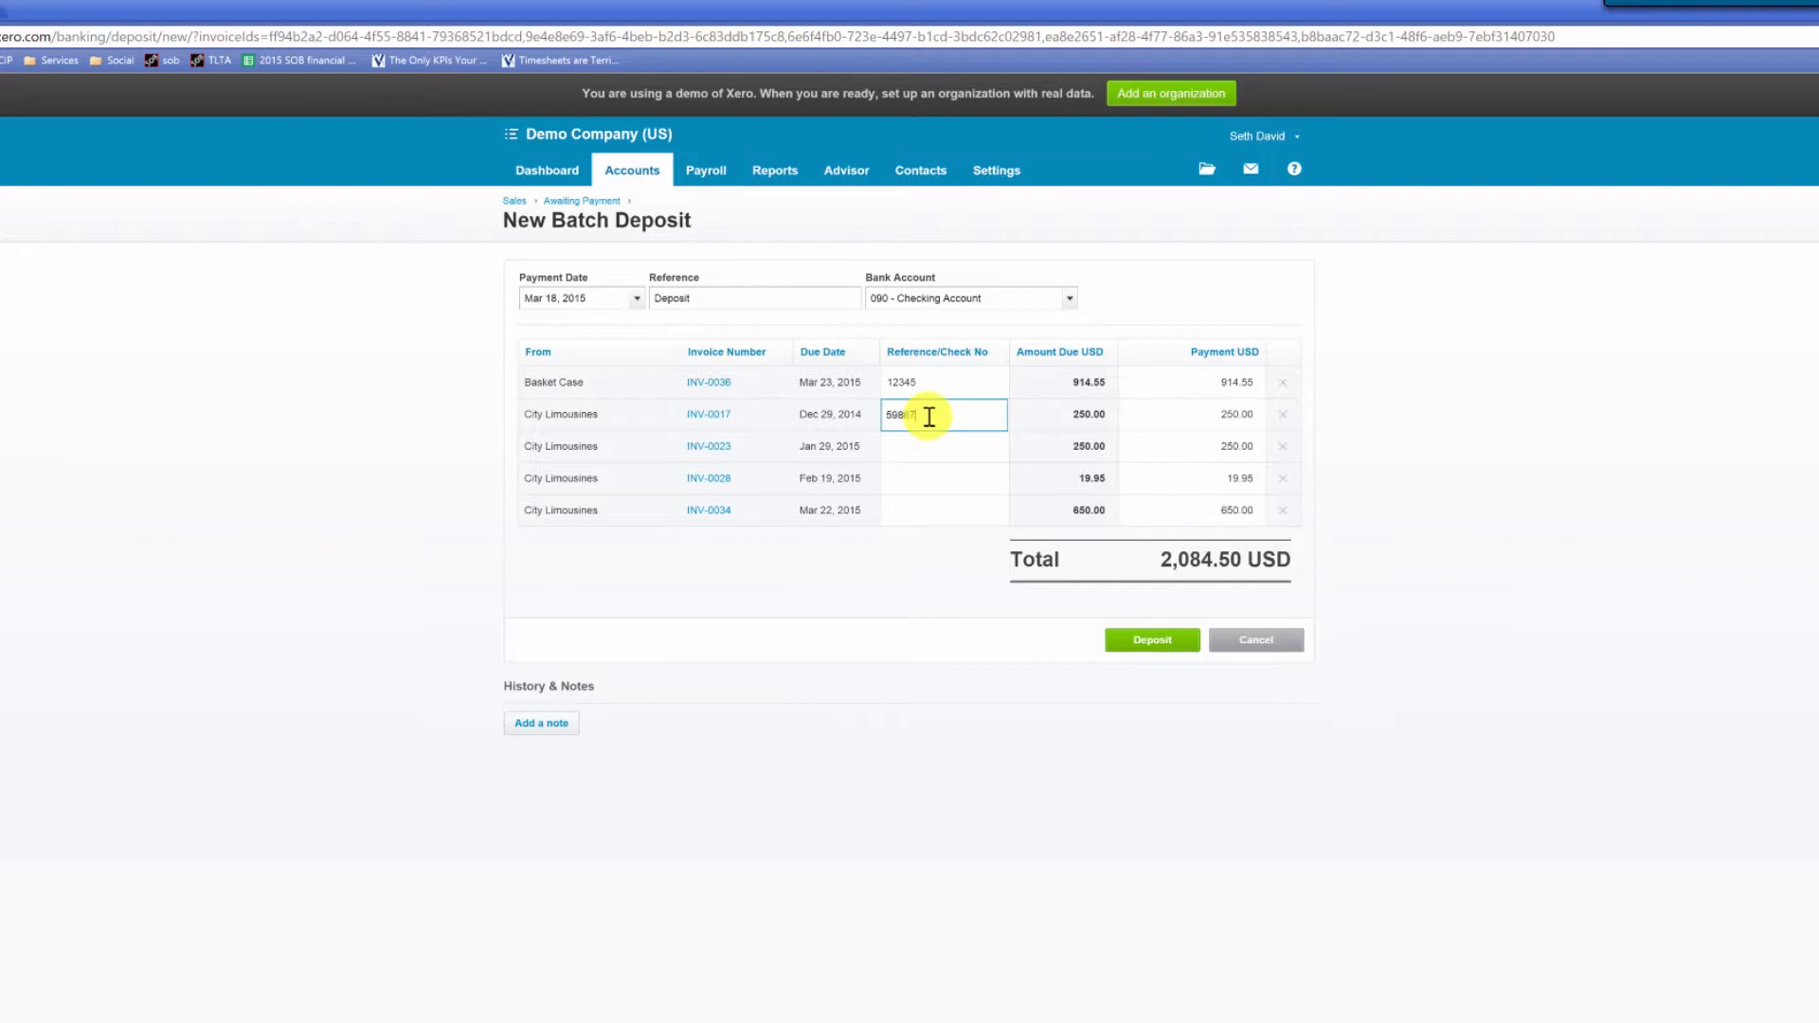
{"action": "double_click", "coordinate": [928, 417]}
{"action": "key", "text": "ctrl+c"}
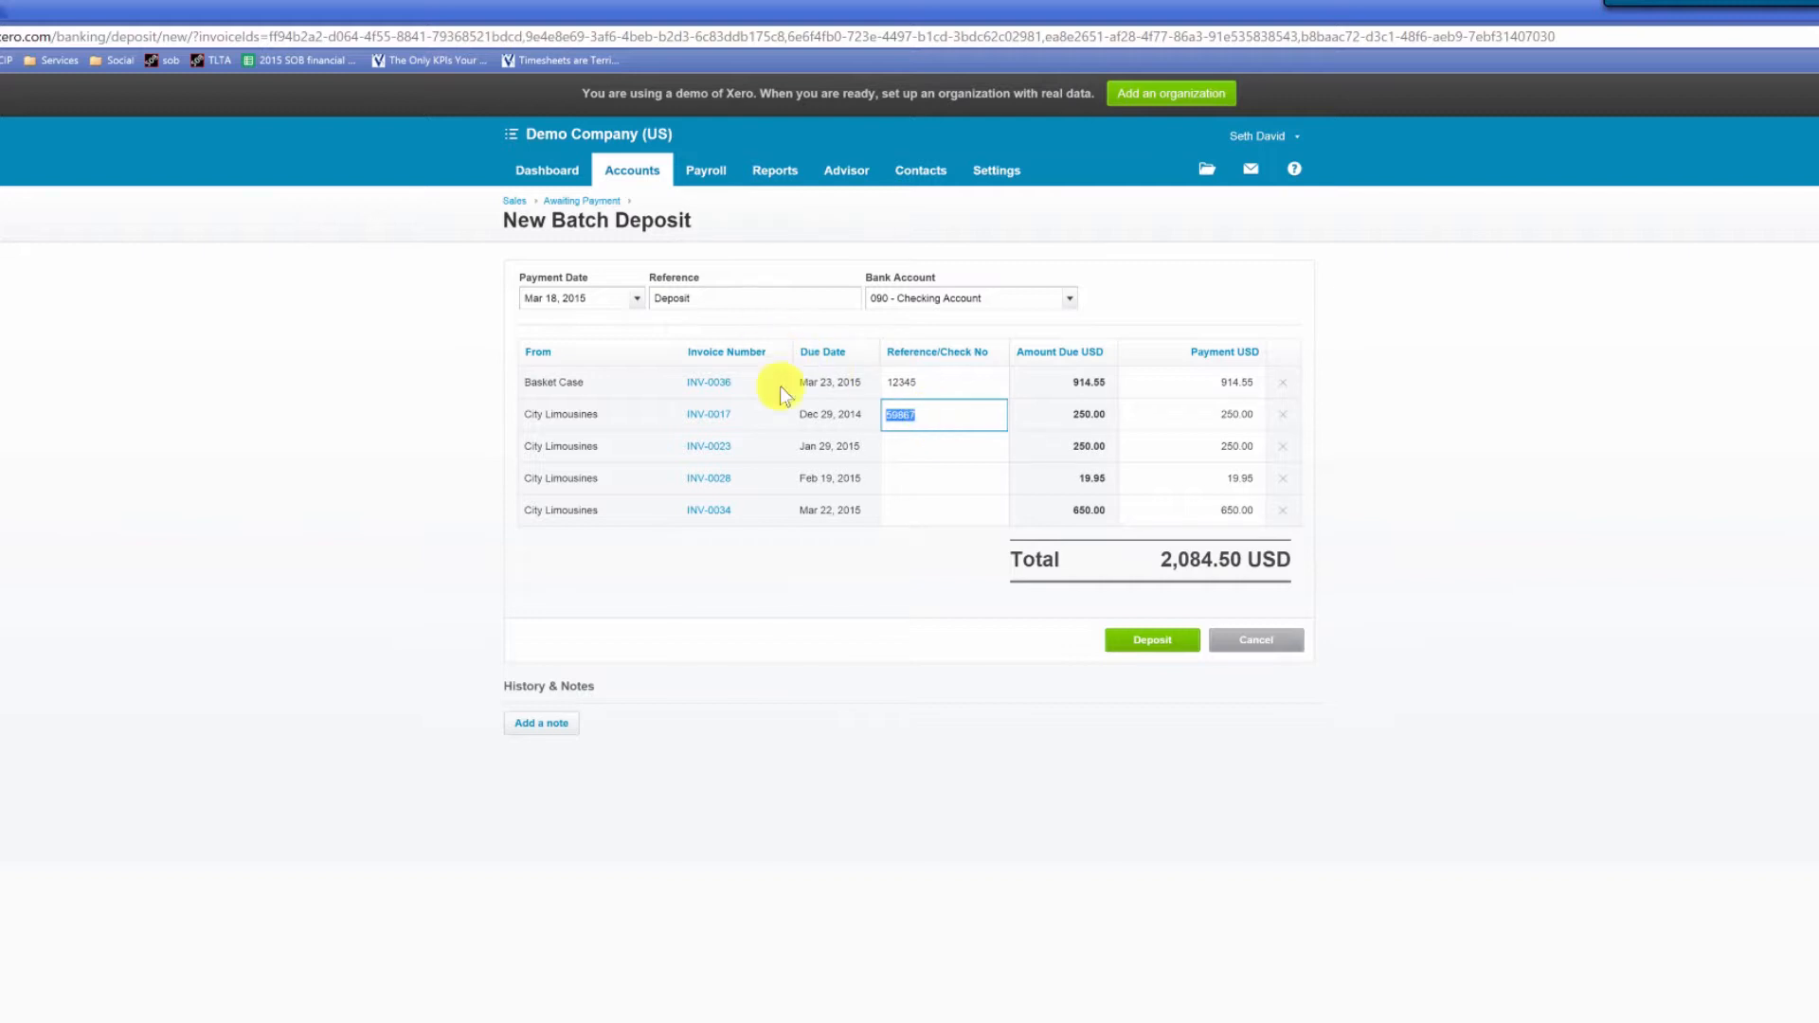
{"action": "left_click", "coordinate": [917, 453]}
{"action": "key", "text": "ctrl+v"}
{"action": "left_click", "coordinate": [913, 485]}
{"action": "key", "text": "ctrl+v"}
{"action": "left_click", "coordinate": [915, 514]}
{"action": "key", "text": "ctrl+v"}
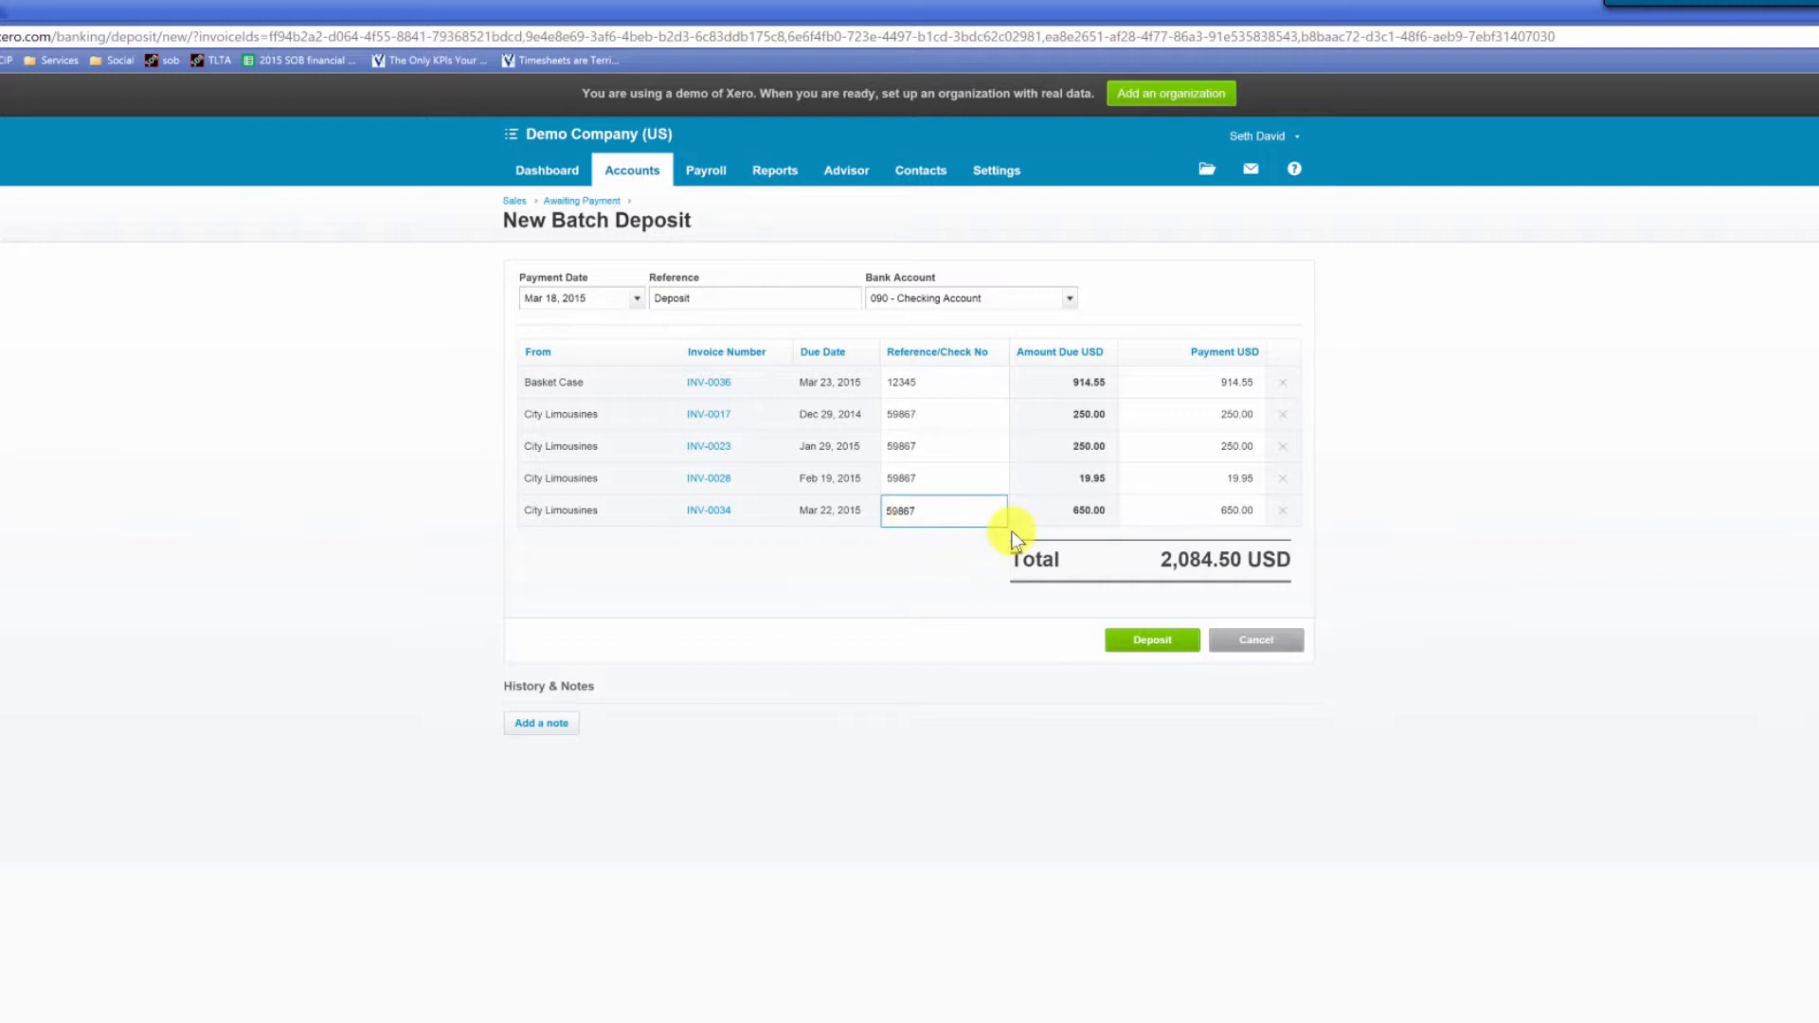
{"action": "left_click", "coordinate": [1146, 642]}
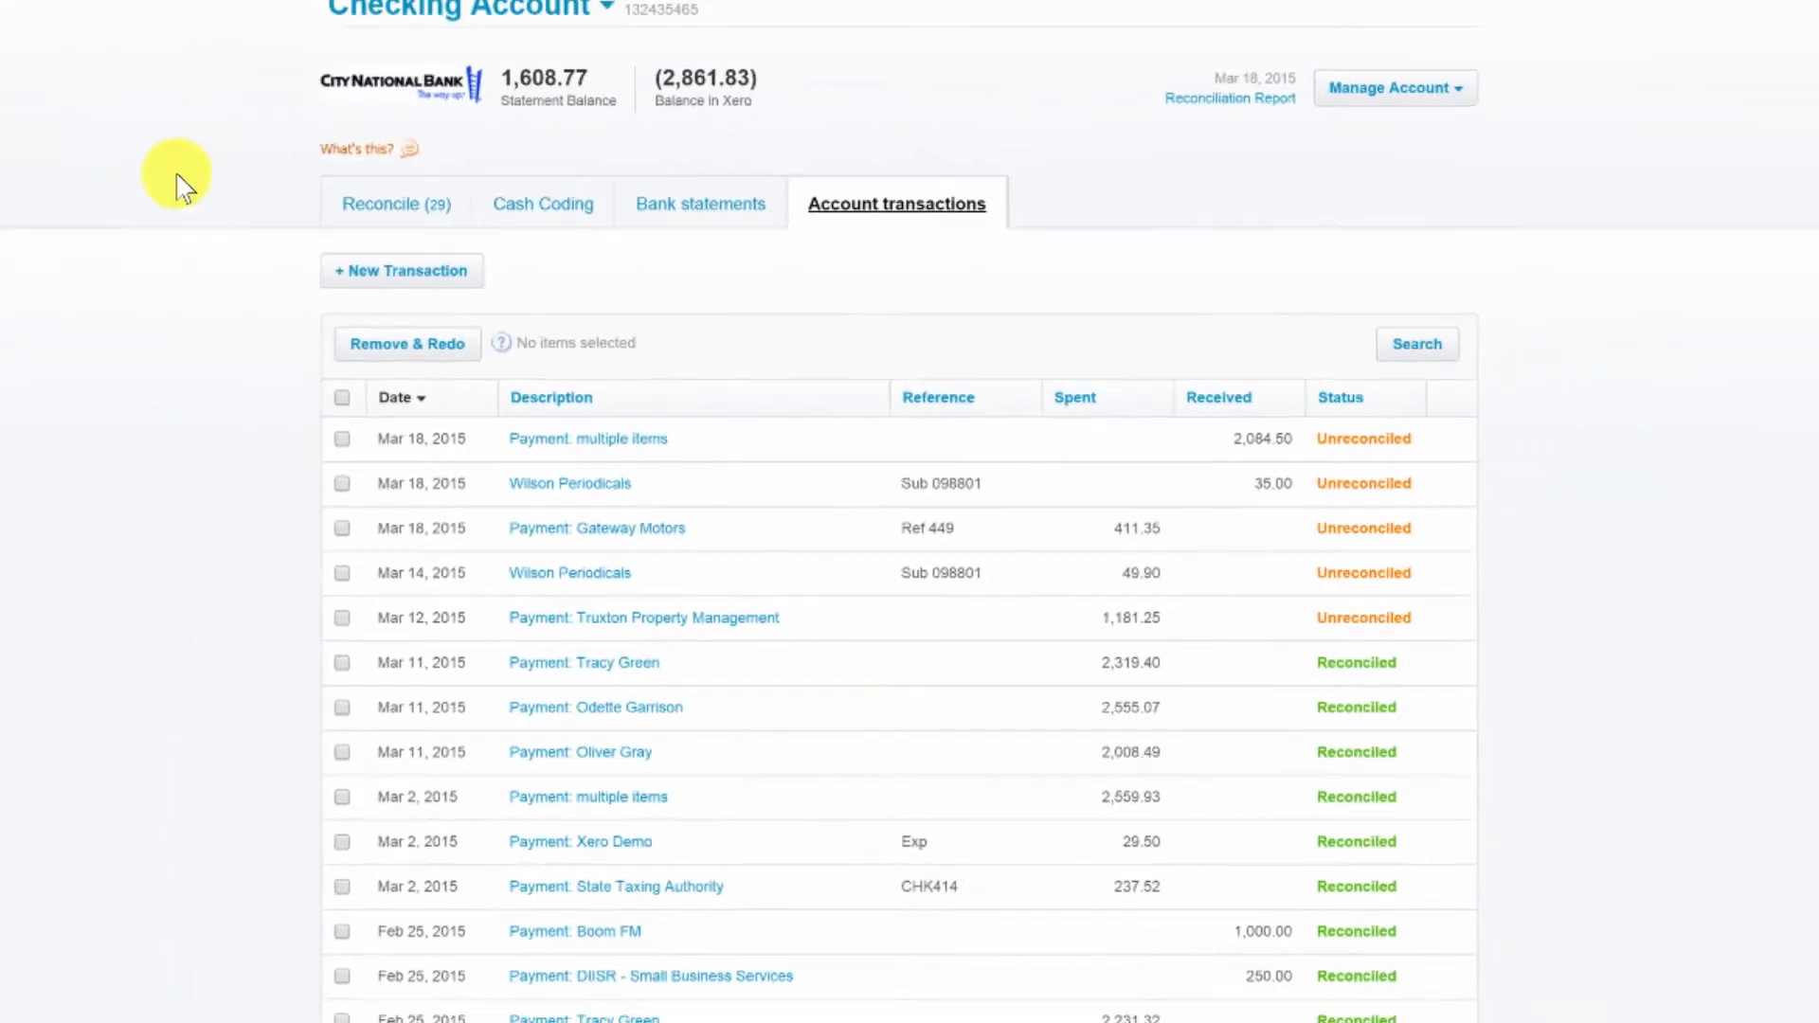
Look through the first two pages of the Checking Account's bank statement lines awaiting reconciliation
{"action": "left_click", "coordinate": [403, 210]}
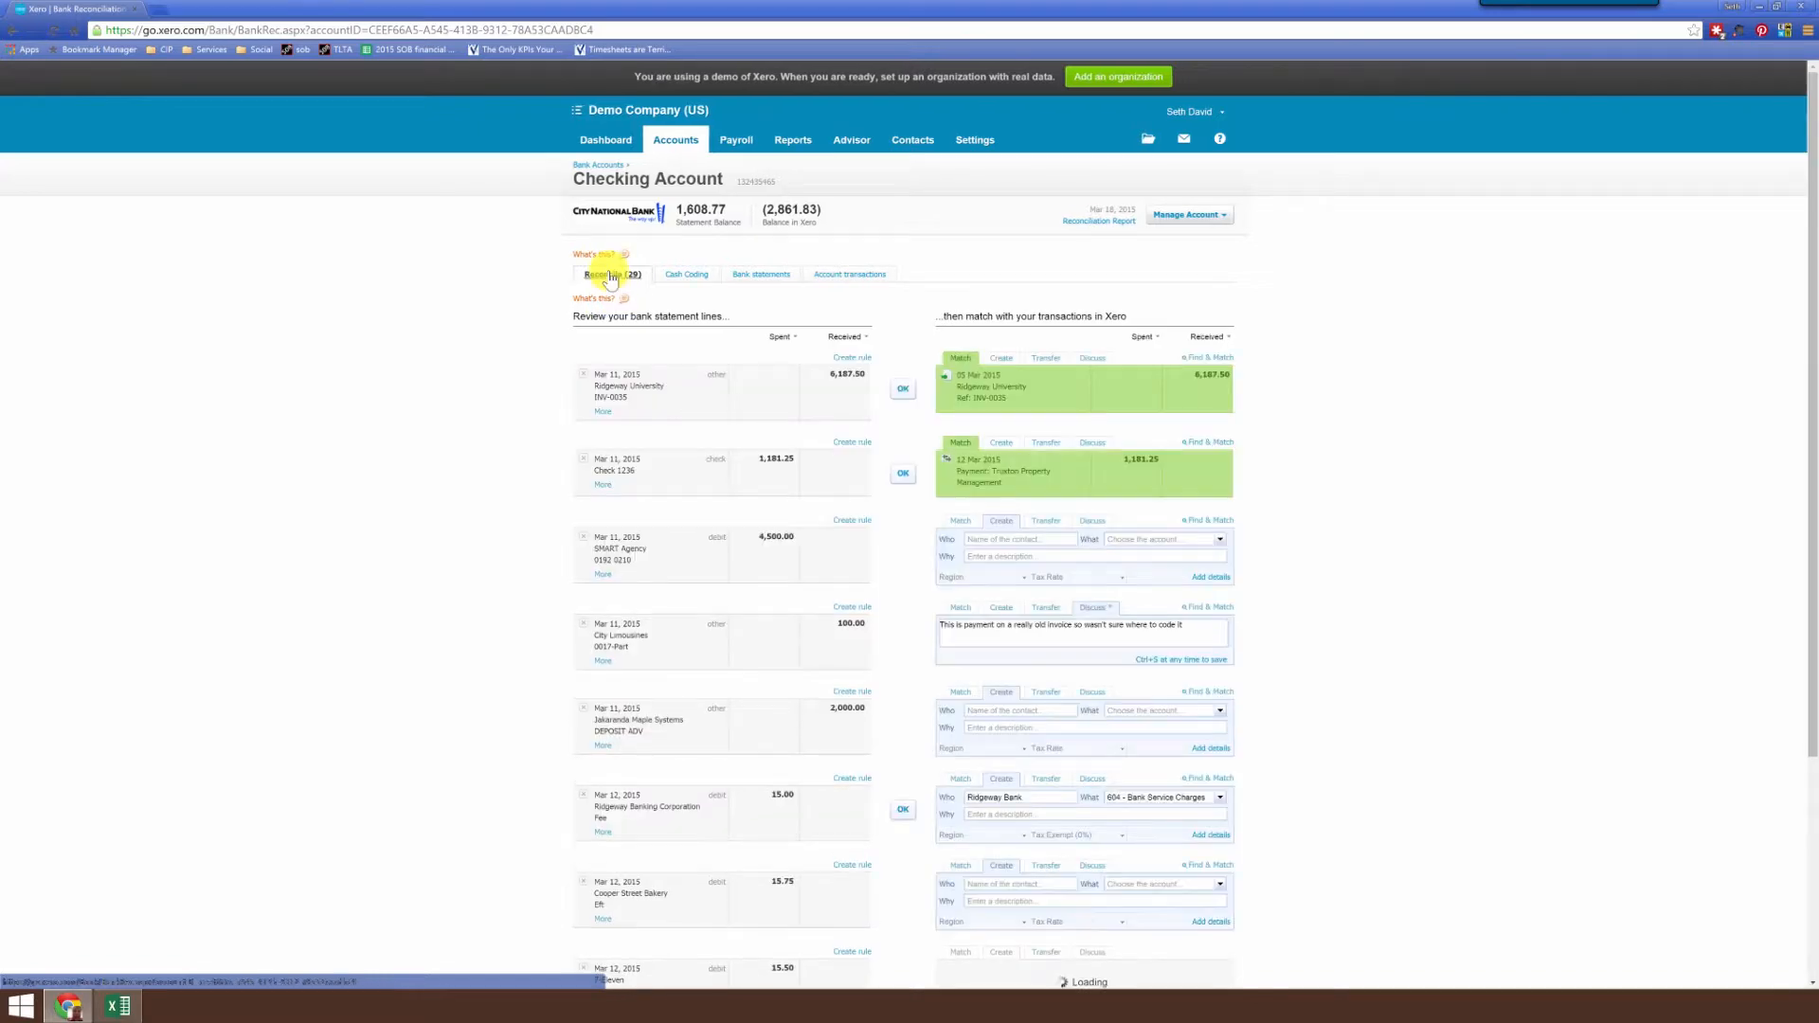
{"action": "left_click", "coordinate": [594, 254]}
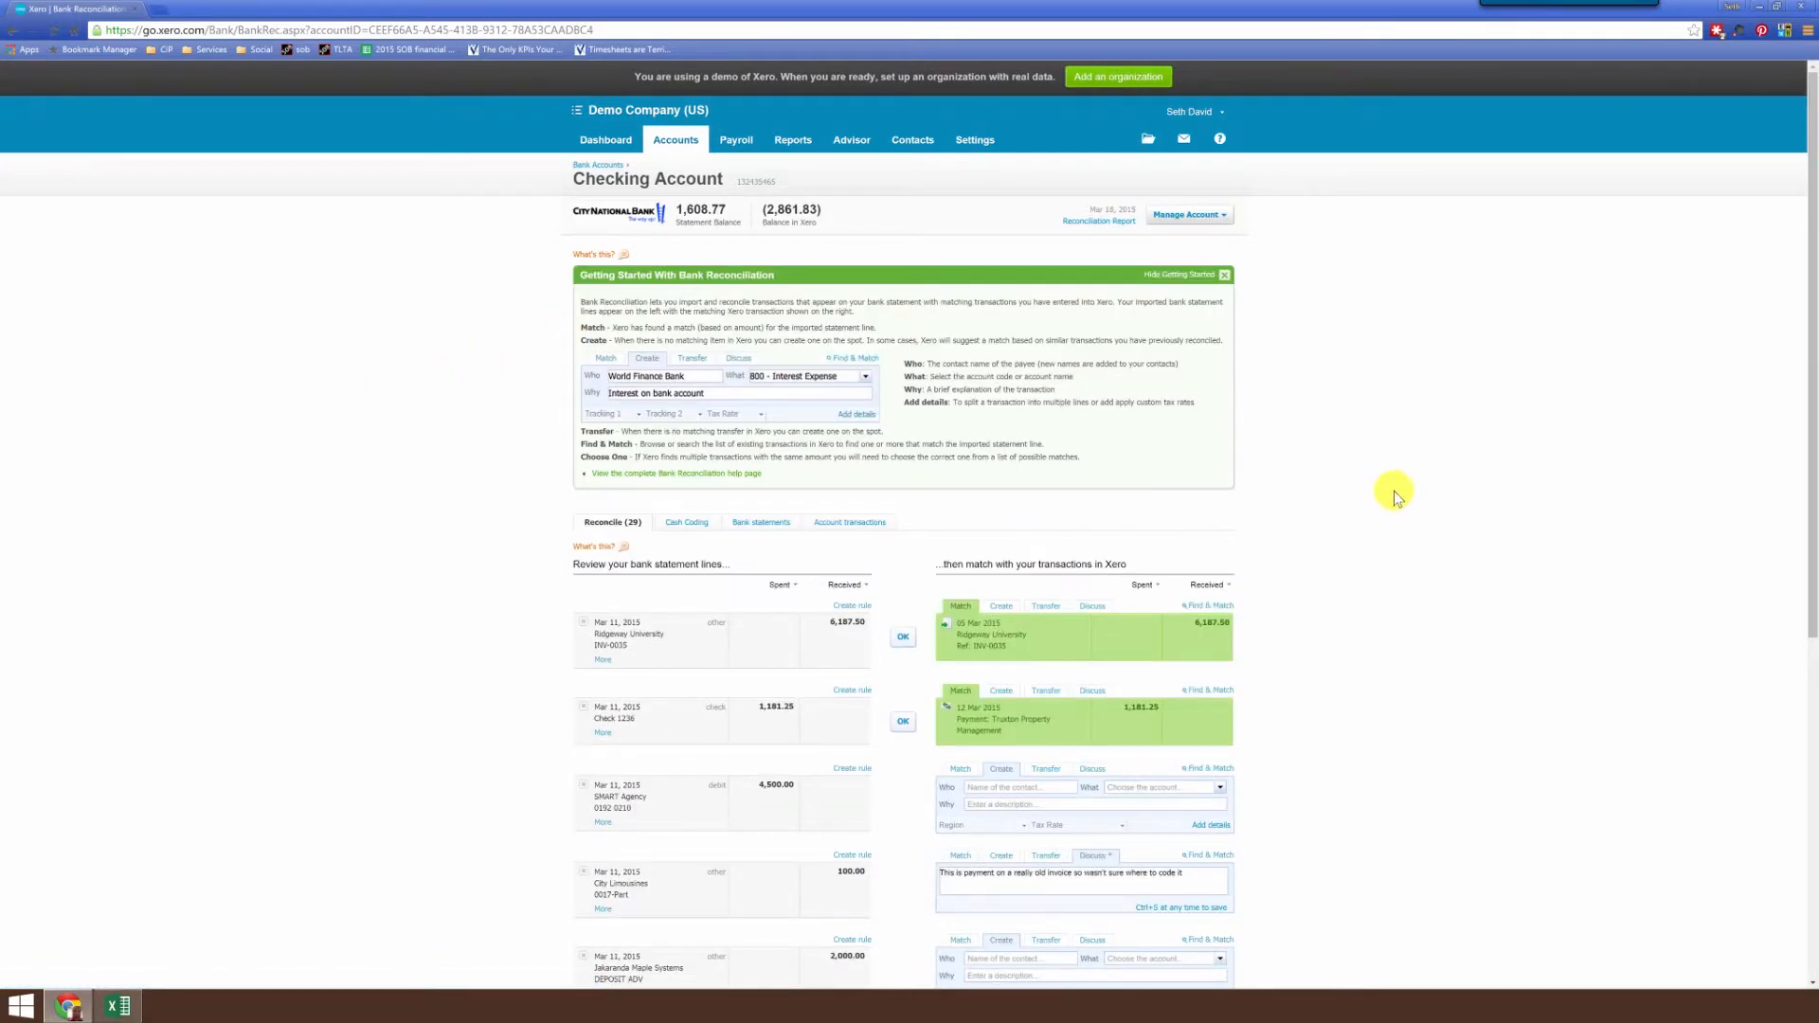
{"action": "scroll", "coordinate": [1393, 494], "scroll_direction": "down", "scroll_amount": 3}
{"action": "scroll", "coordinate": [1392, 495], "scroll_direction": "down", "scroll_amount": 3}
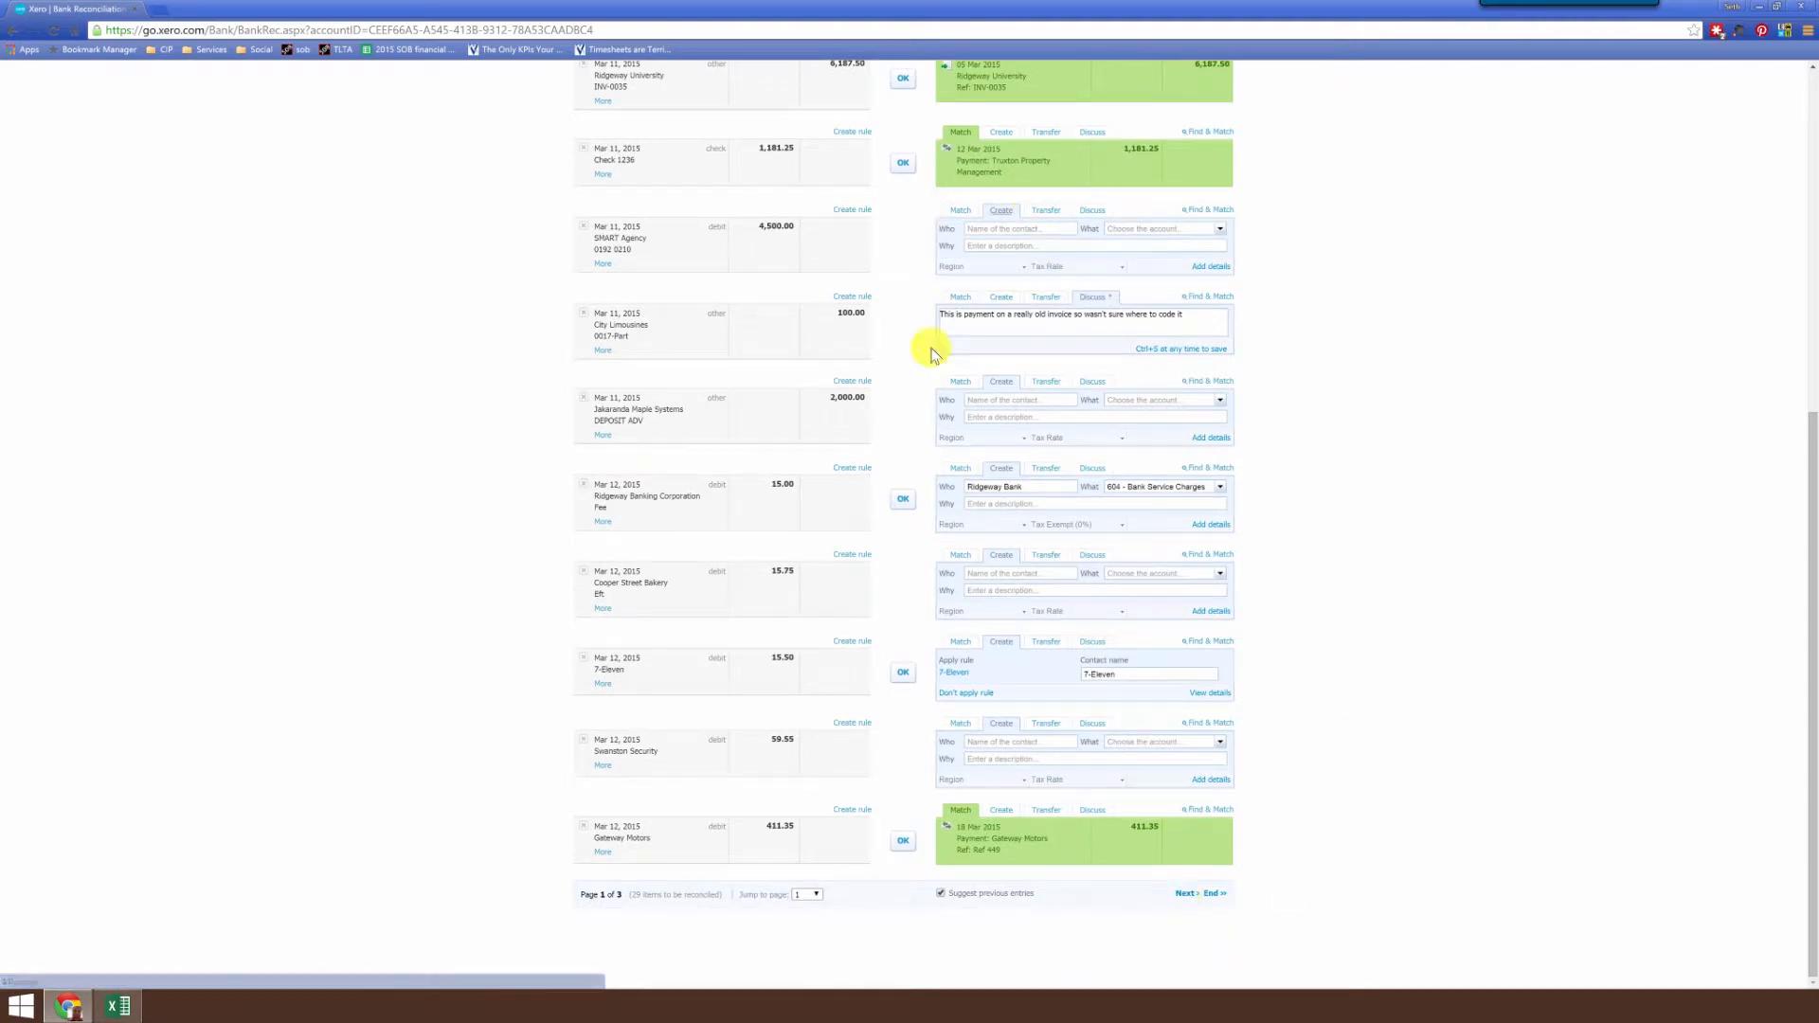
{"action": "left_click", "coordinate": [1186, 894]}
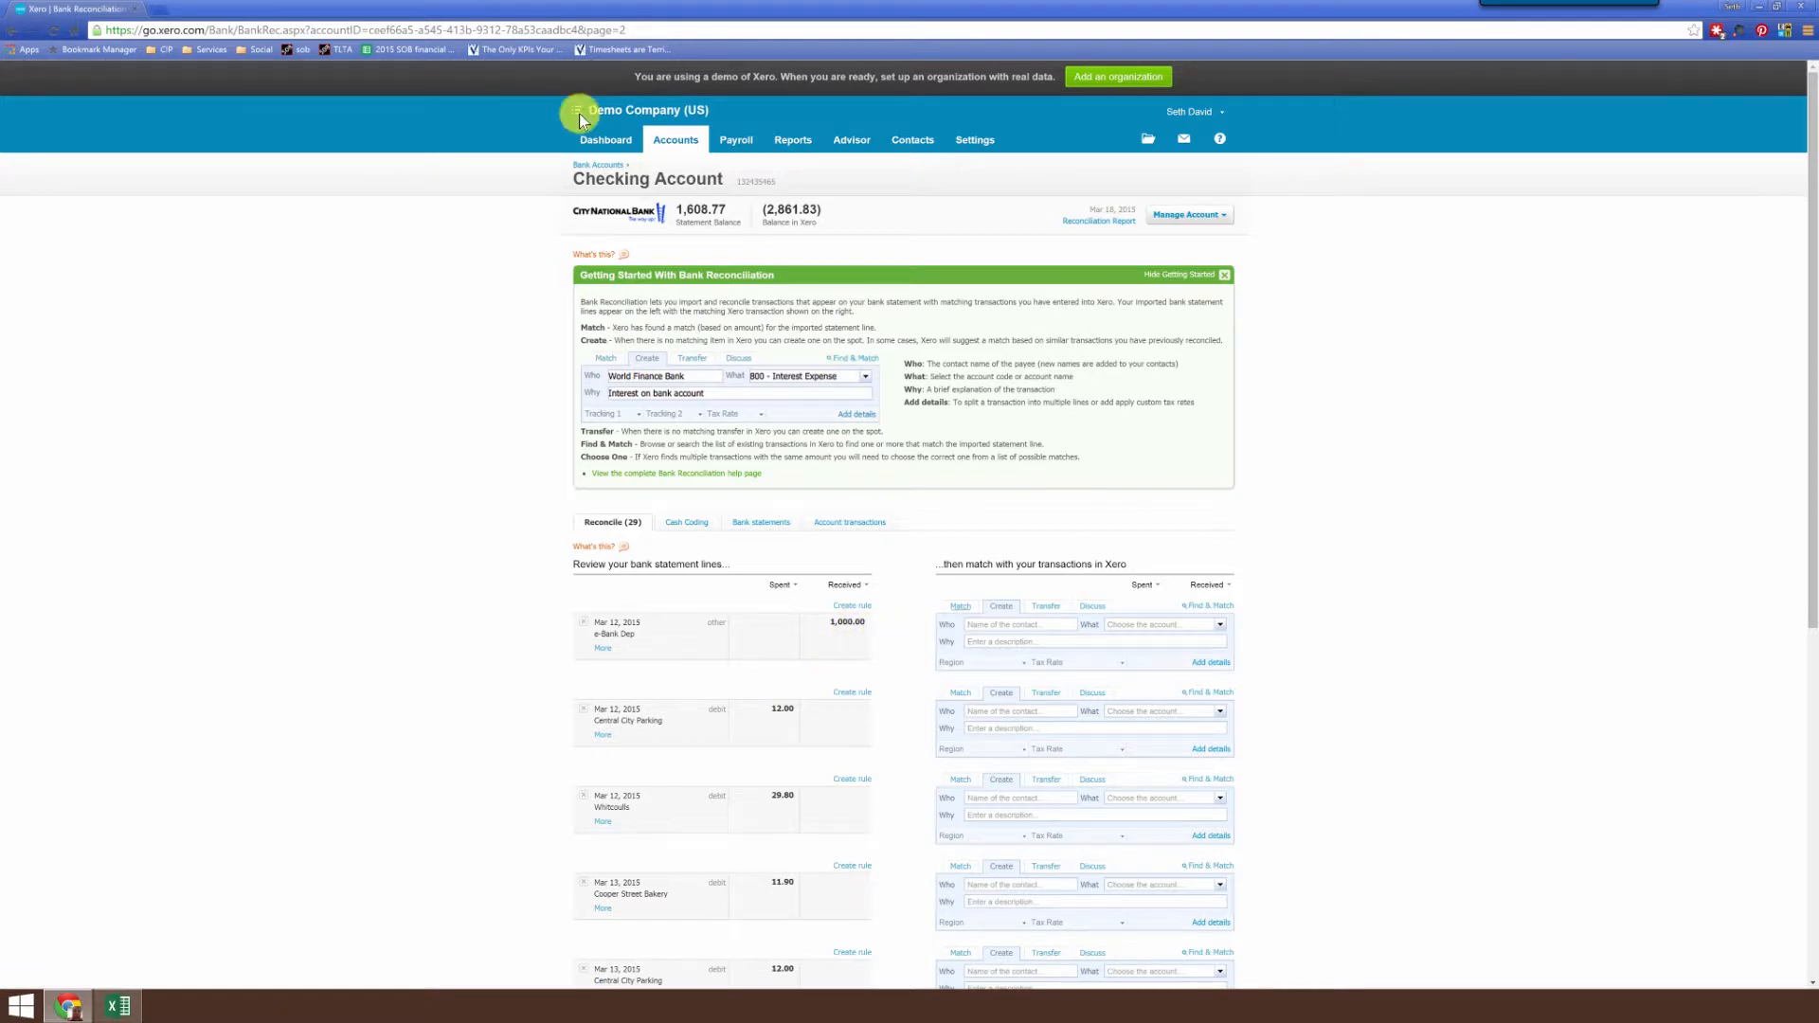
{"action": "left_click", "coordinate": [598, 165]}
{"action": "left_click", "coordinate": [1224, 275]}
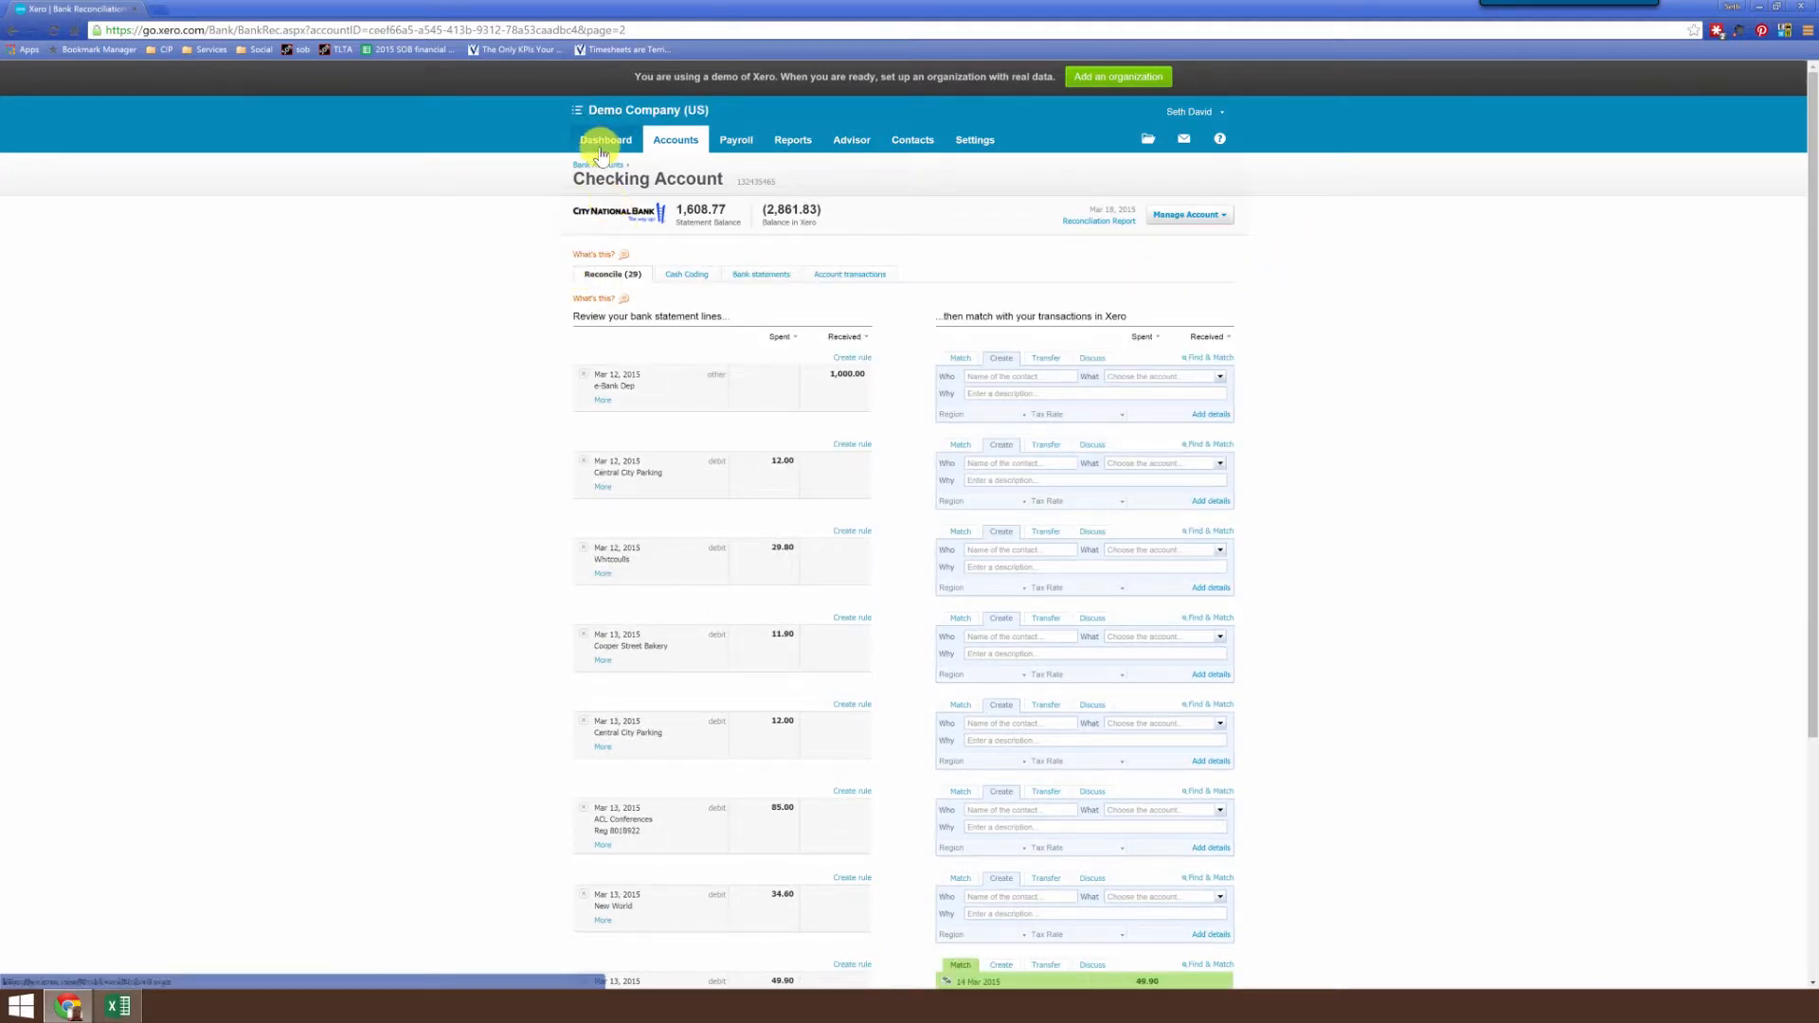
Remove the Mar 18, 2015 multiple-items deposit, redo it for Basket Case only, and open invoice INV-0036
{"action": "left_click", "coordinate": [11, 31]}
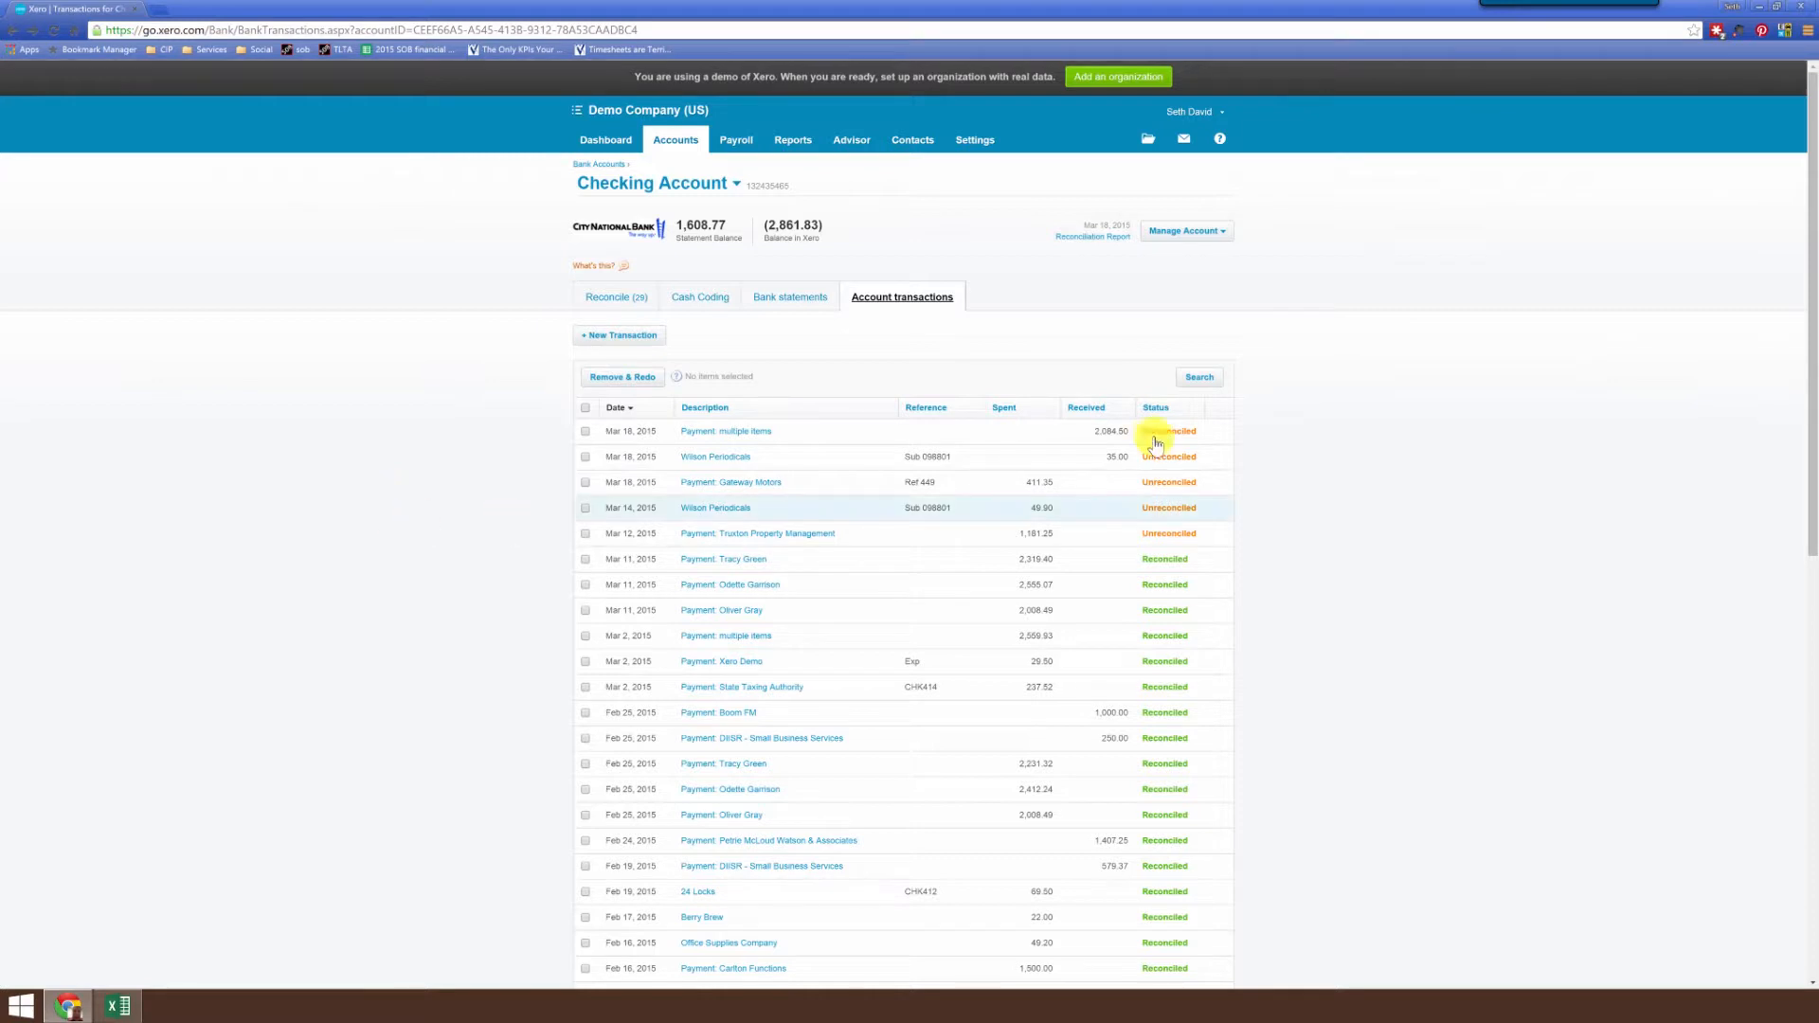
{"action": "left_click", "coordinate": [713, 436]}
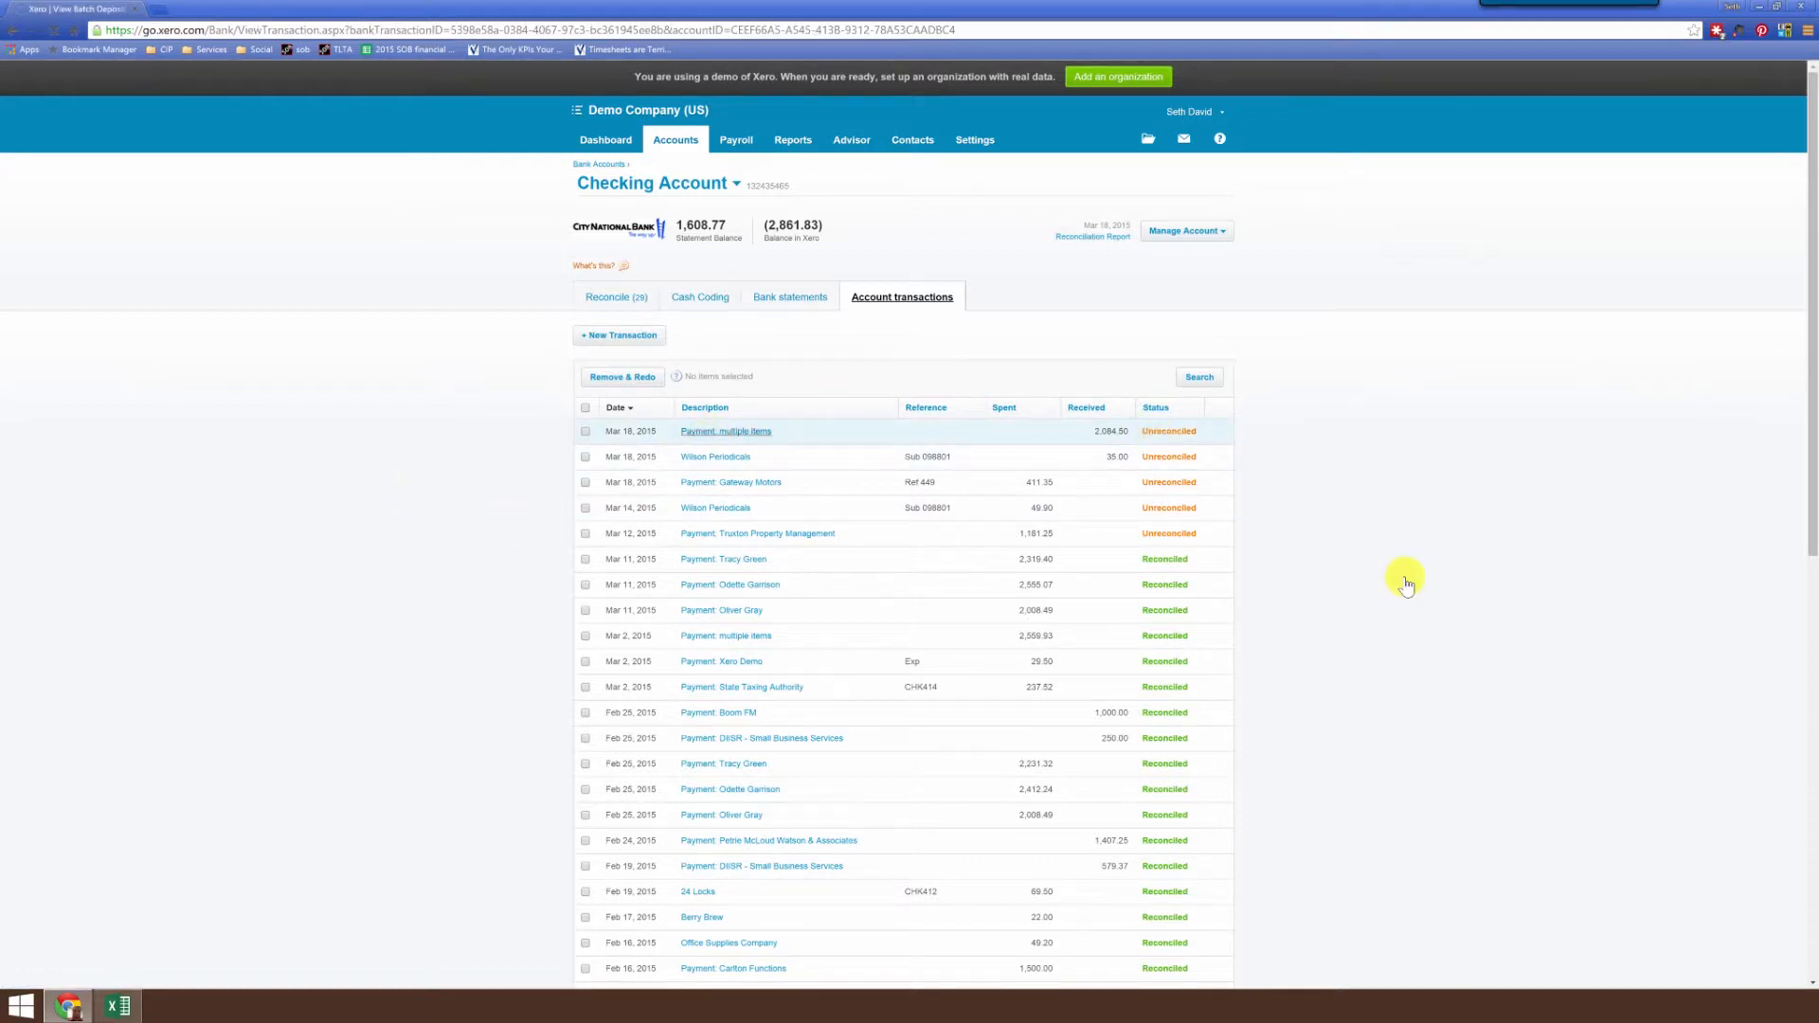
{"action": "left_click", "coordinate": [1198, 227]}
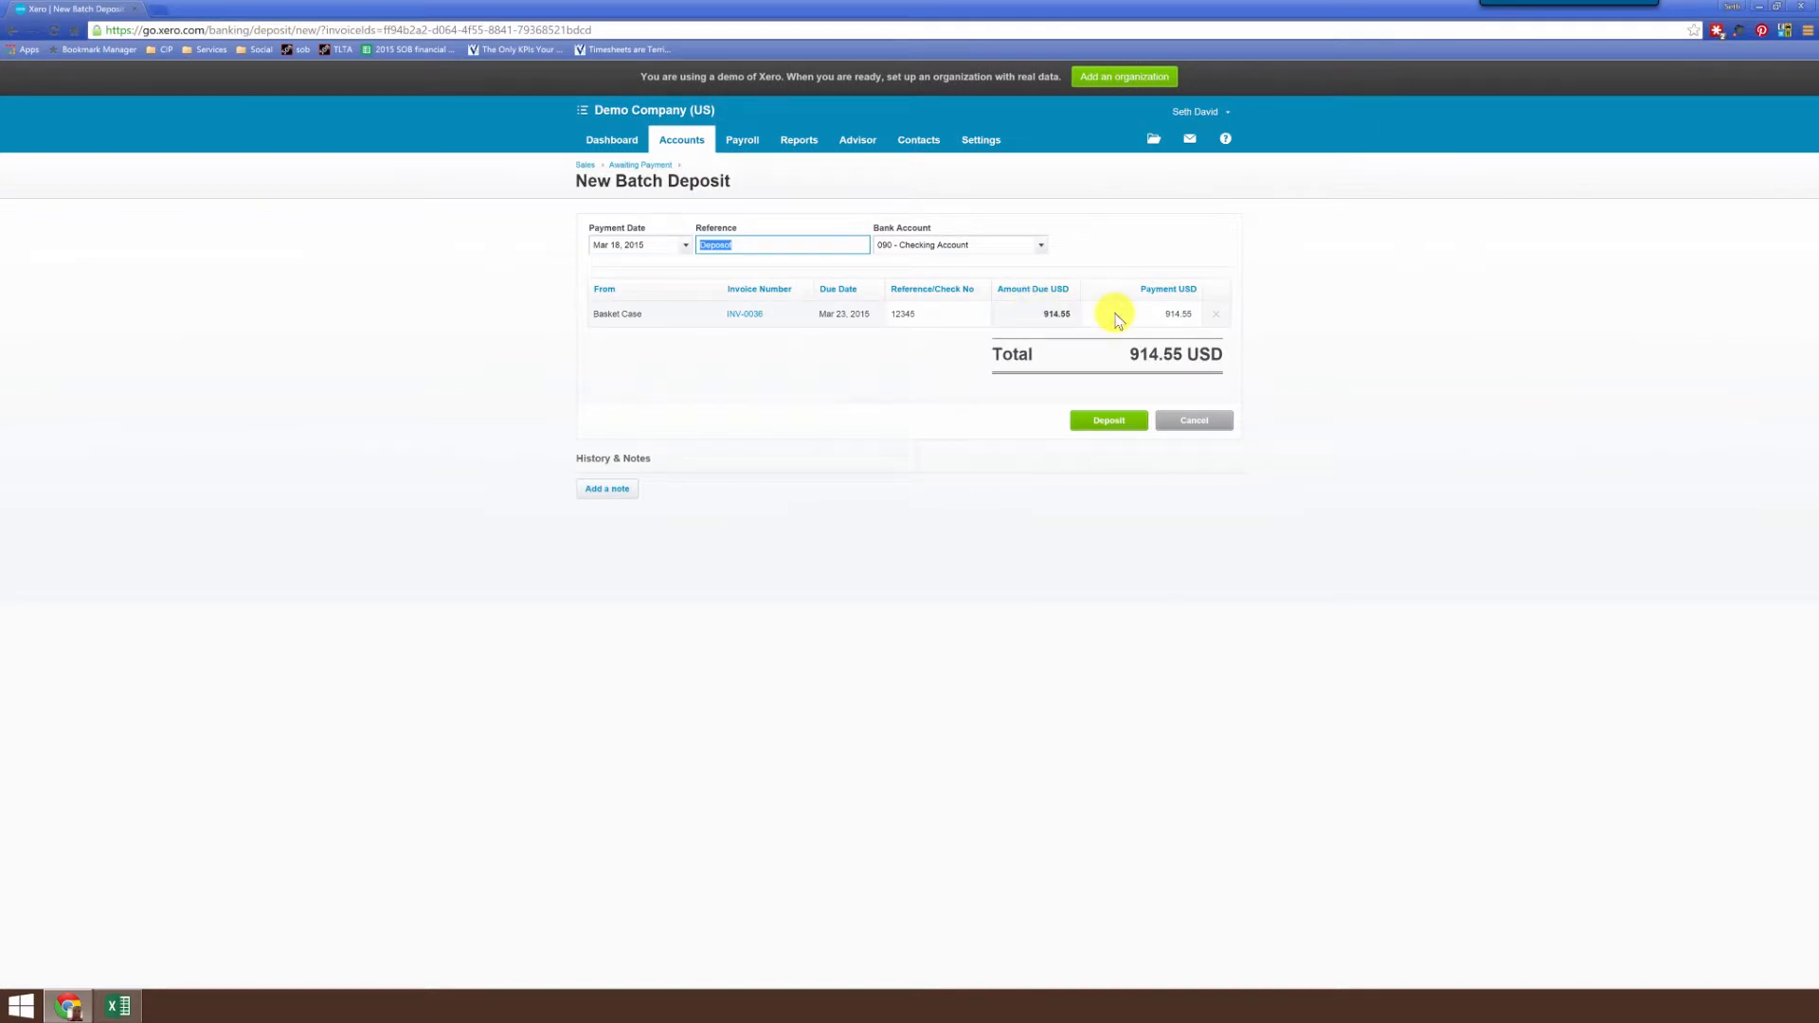
{"action": "left_click", "coordinate": [745, 319]}
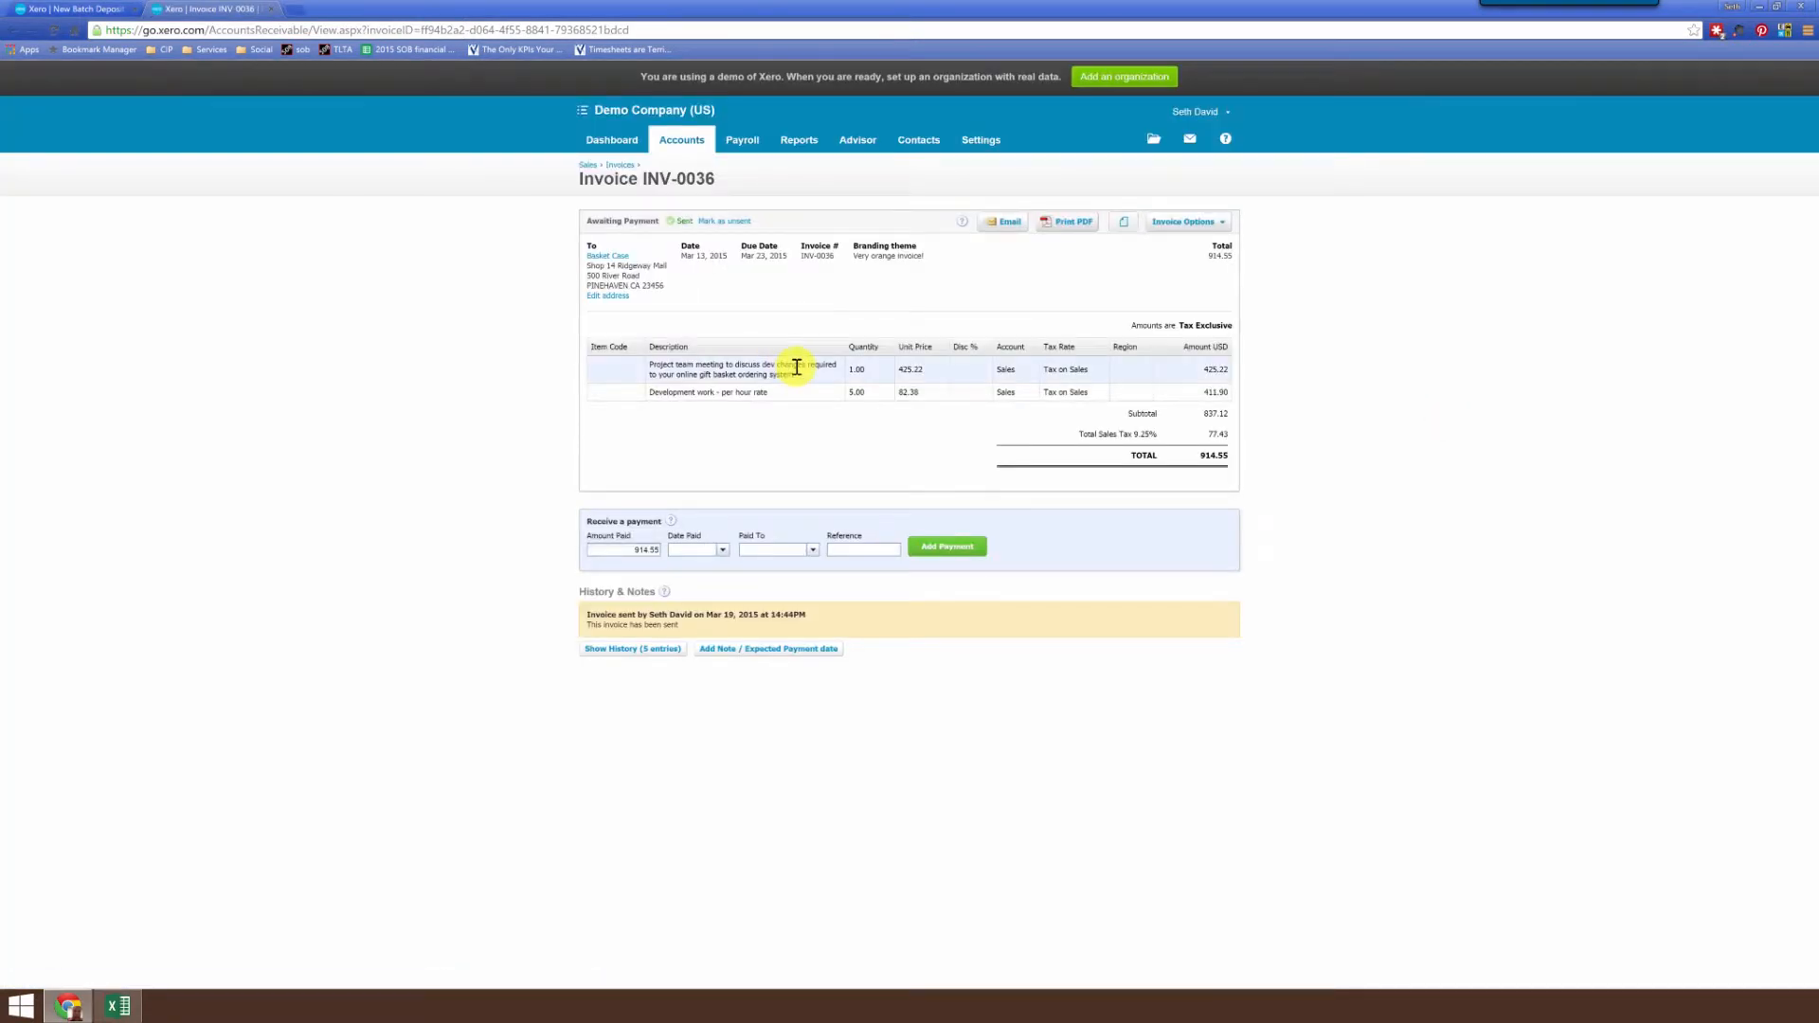
Return to the Checking Account's reconciliation and open the search for transactions matching the Mar 12, 2015 e-Bank Dep of 1,000.00
{"action": "left_click", "coordinate": [614, 142]}
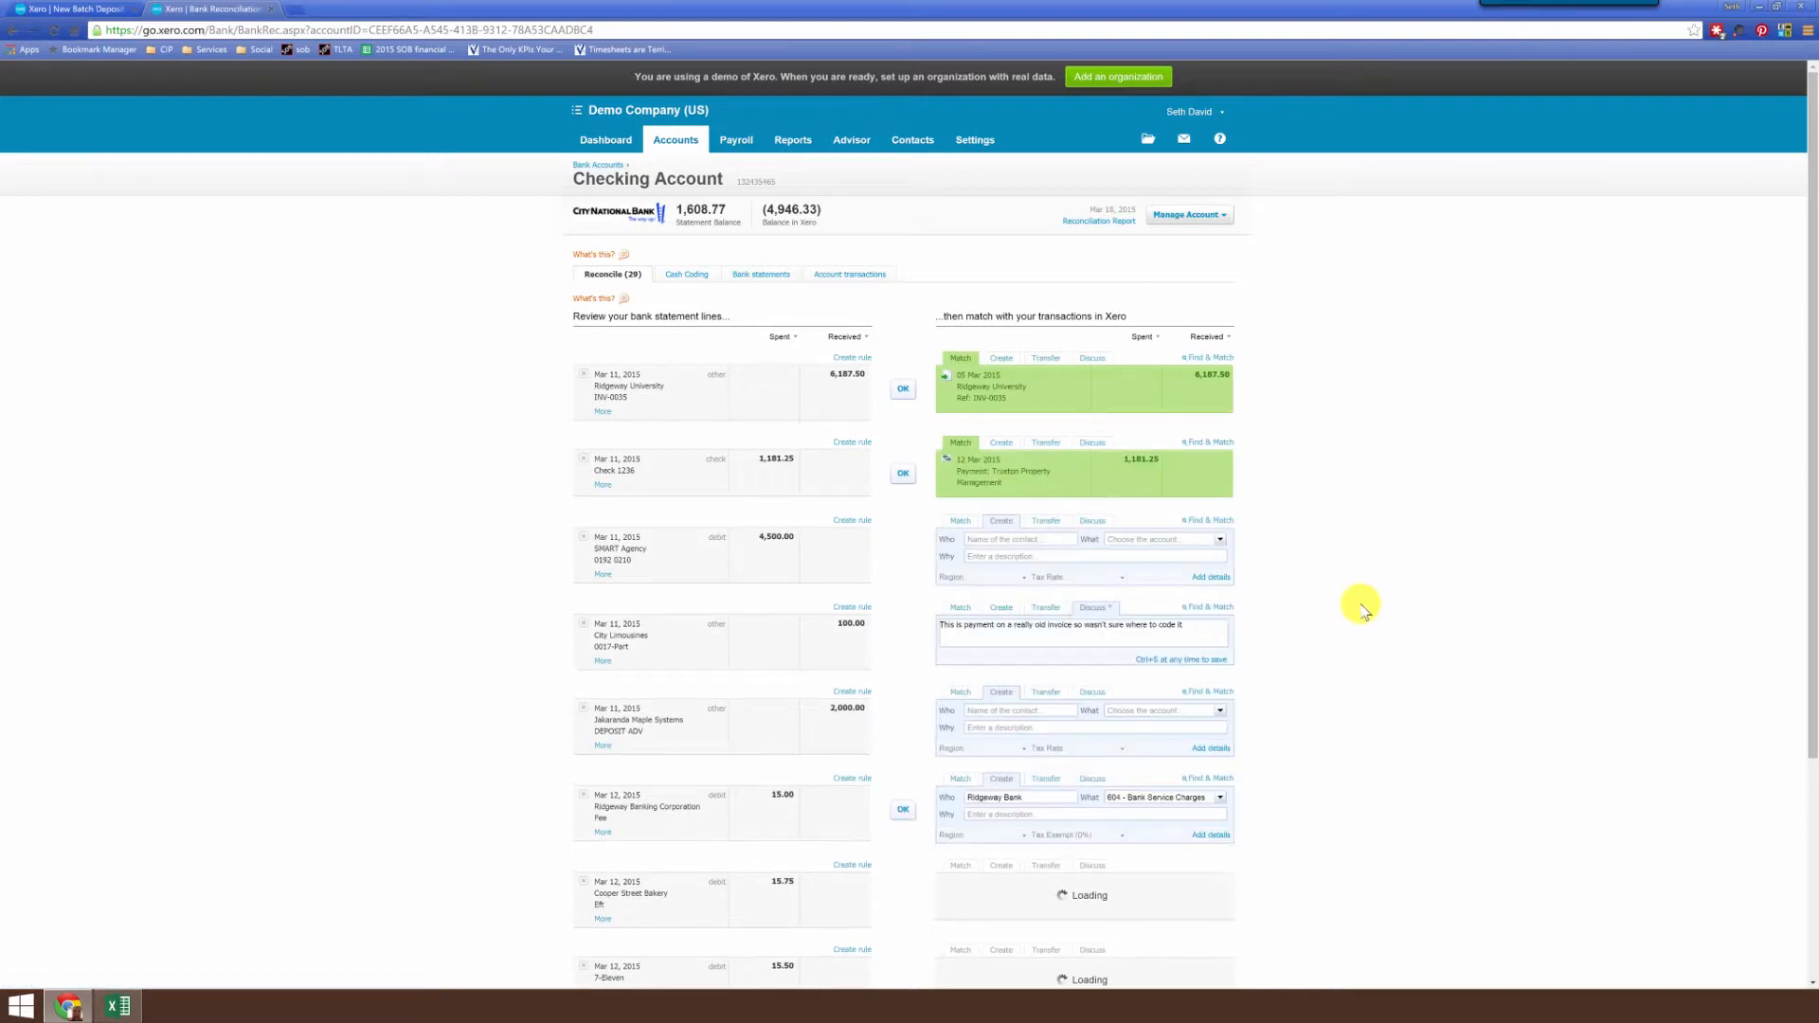
{"action": "scroll", "coordinate": [1361, 606], "scroll_direction": "down", "scroll_amount": 2}
{"action": "scroll", "coordinate": [1364, 609], "scroll_direction": "down", "scroll_amount": 2}
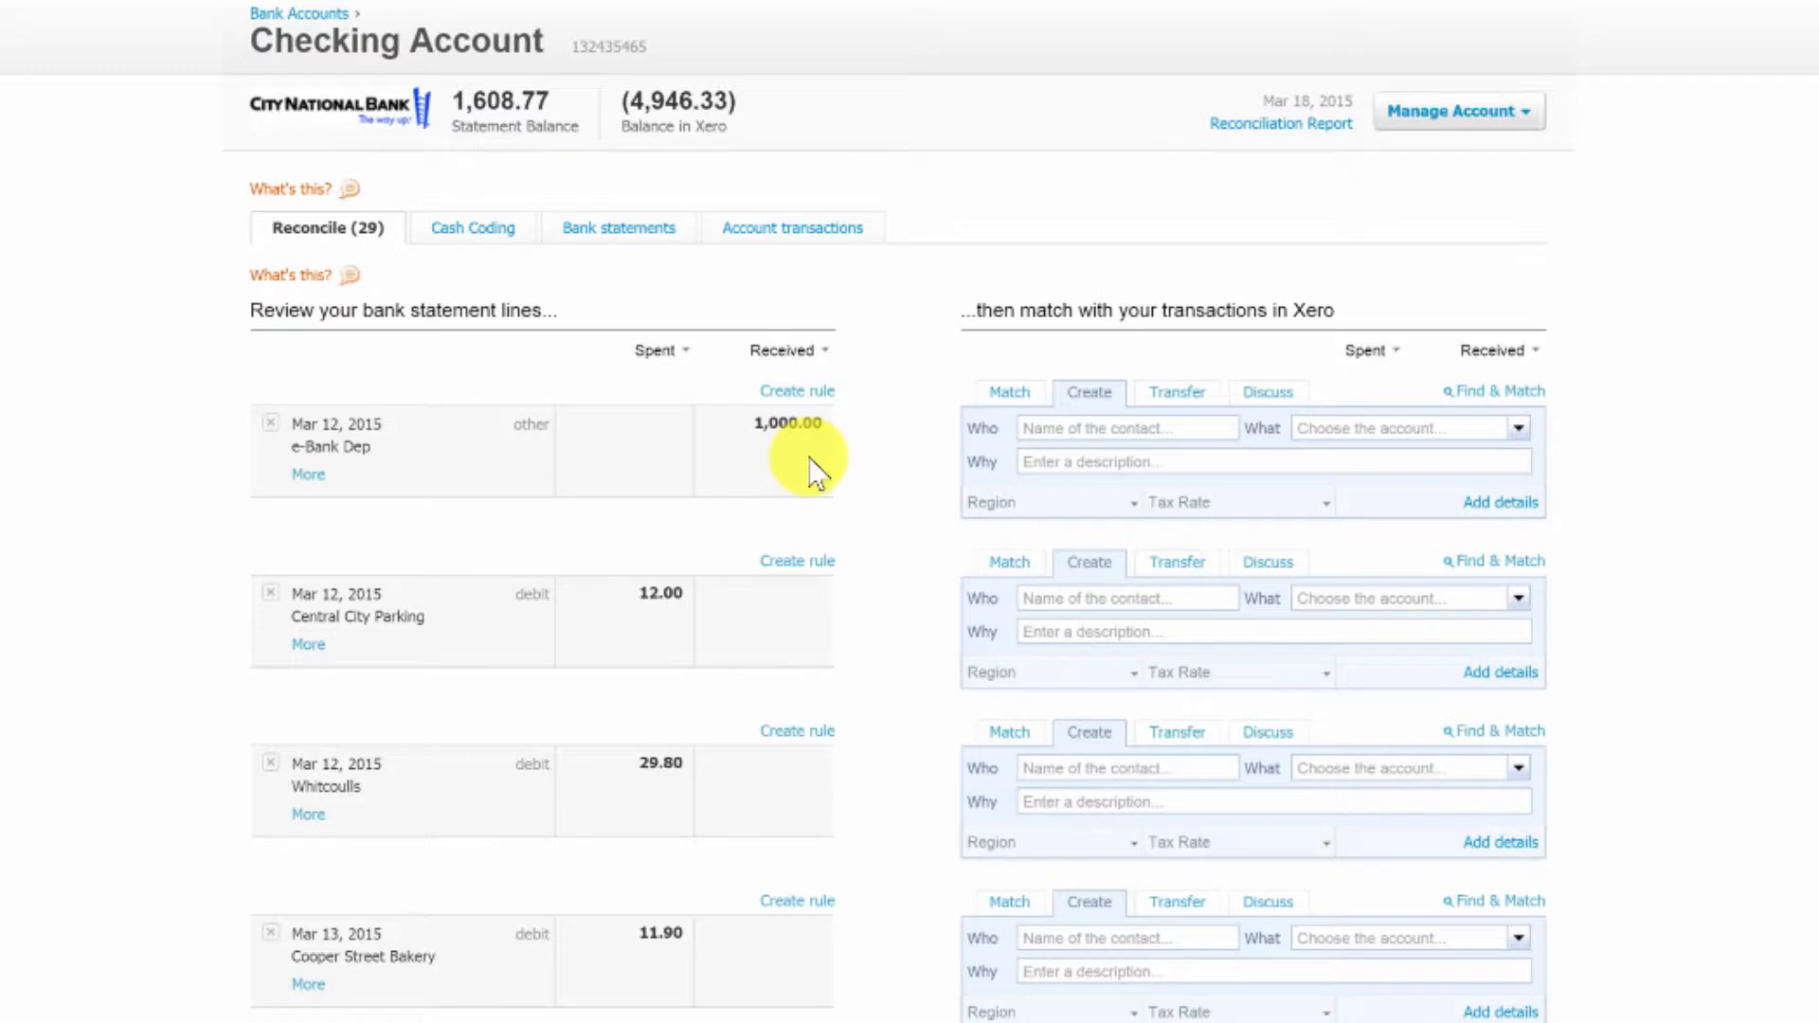
{"action": "left_click", "coordinate": [1025, 396]}
{"action": "left_click", "coordinate": [1033, 462]}
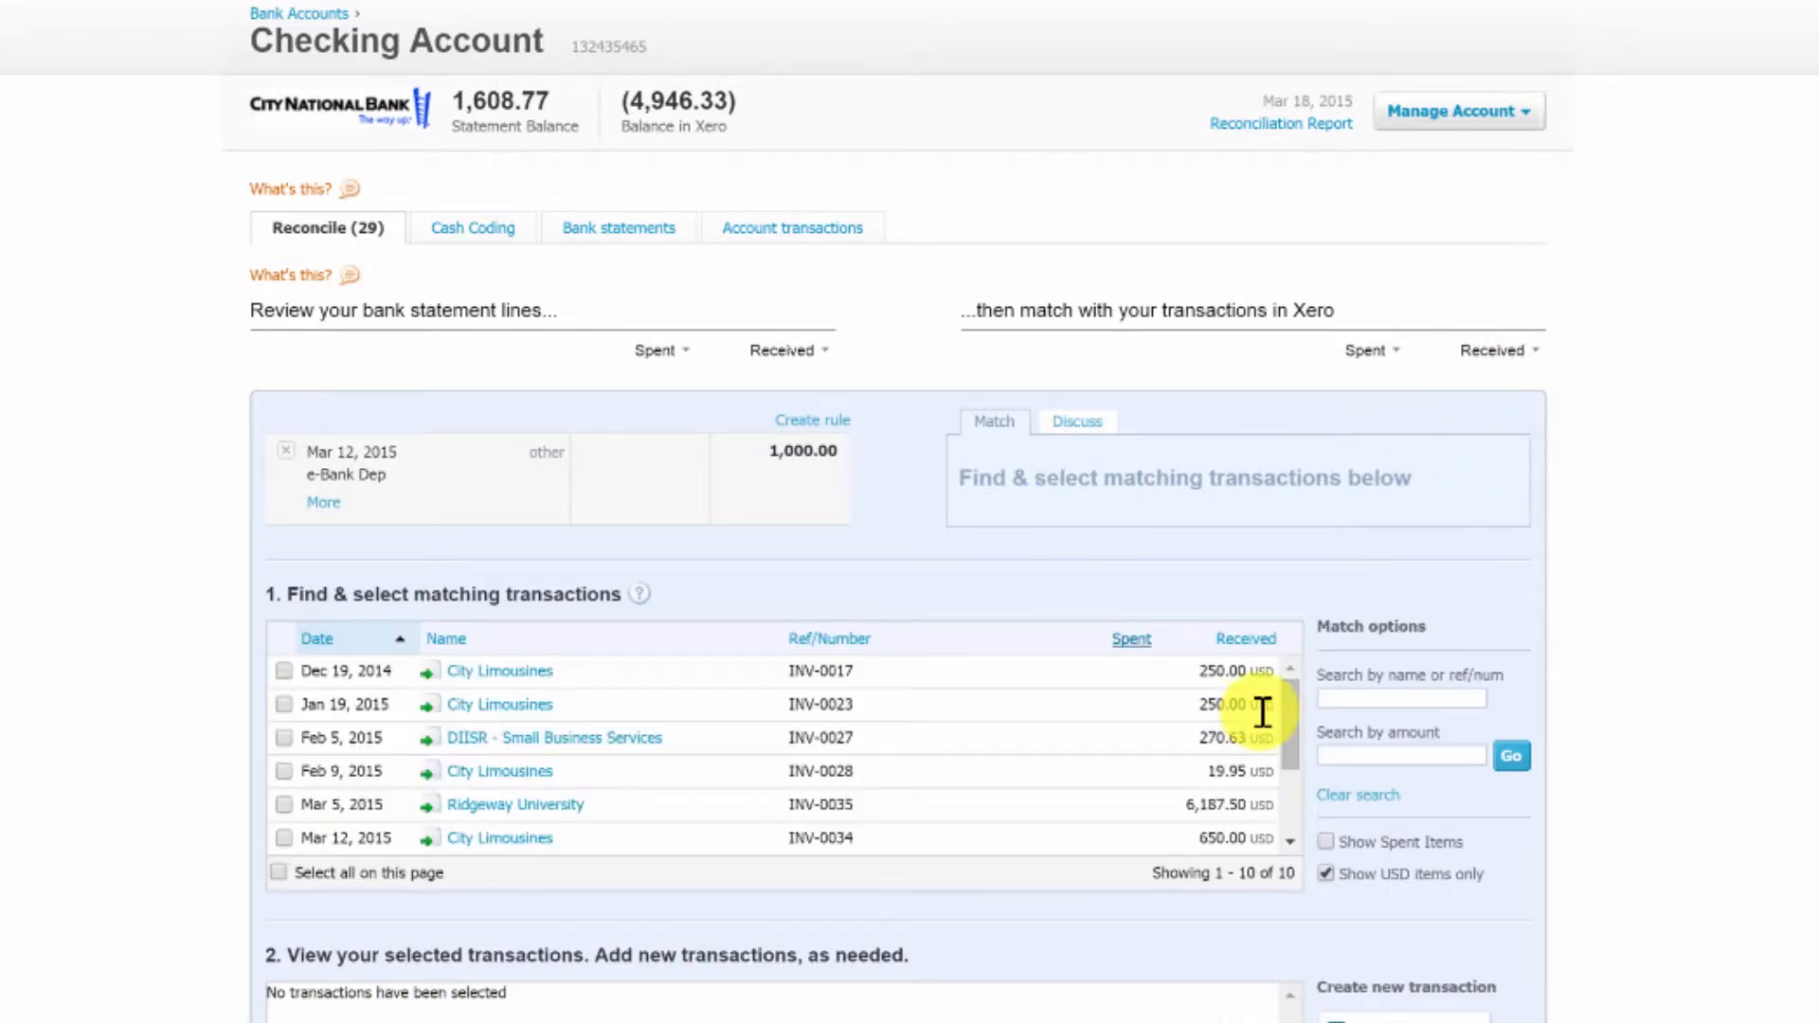
Select Basket Case invoice INV-0036 as a match for the 1,000.00 deposit and show the options for creating a new transaction
{"action": "left_click_drag", "start_coordinate": [1293, 718], "coordinate": [1291, 807]}
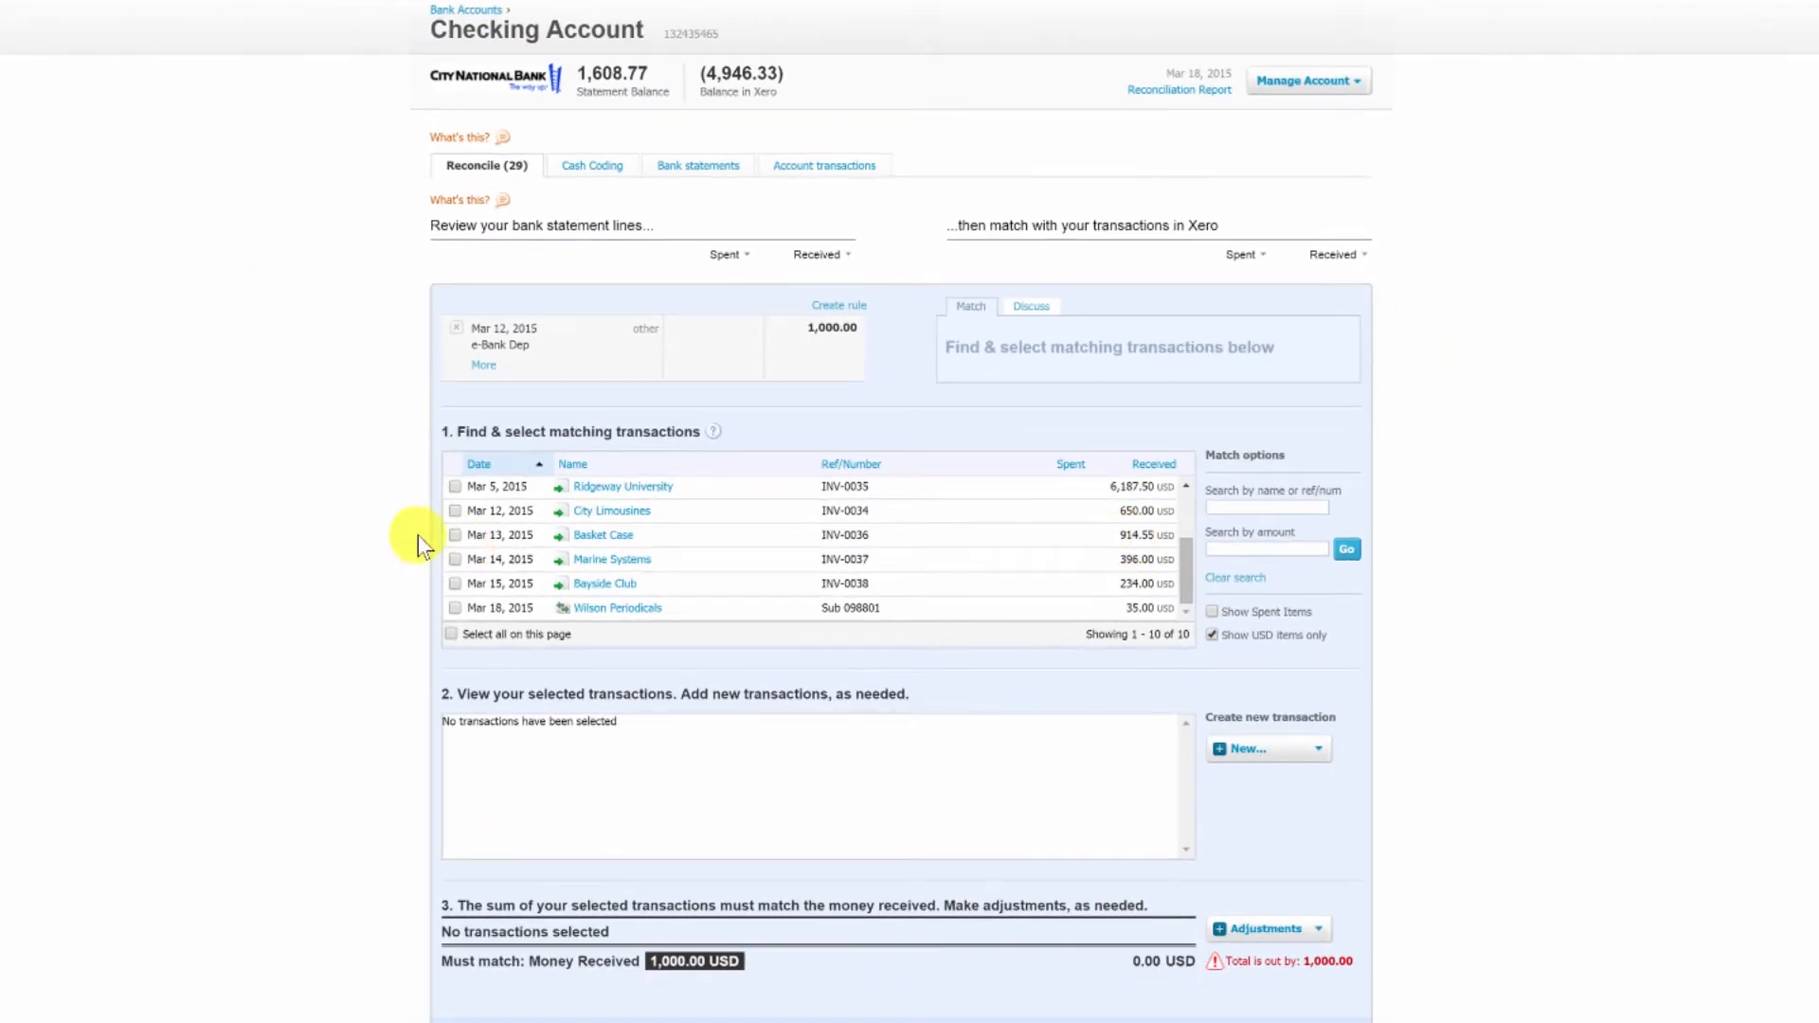
{"action": "left_click", "coordinate": [455, 534]}
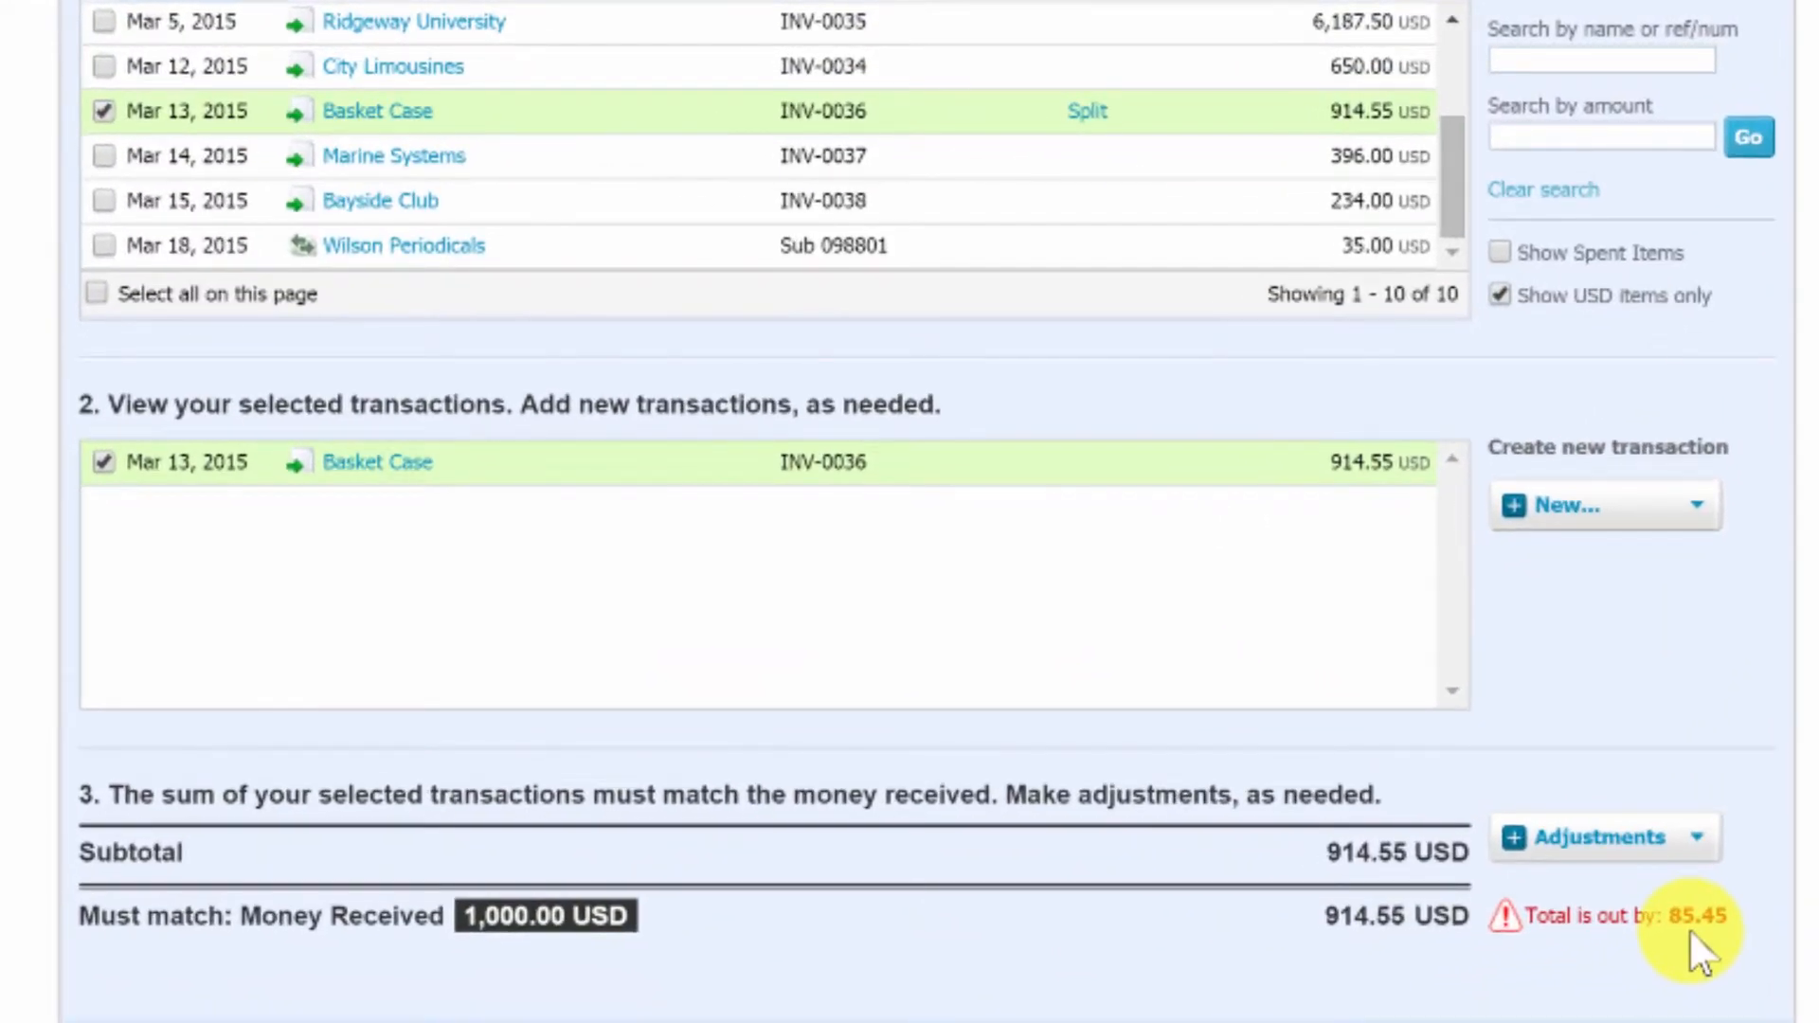
{"action": "left_click", "coordinate": [1603, 512]}
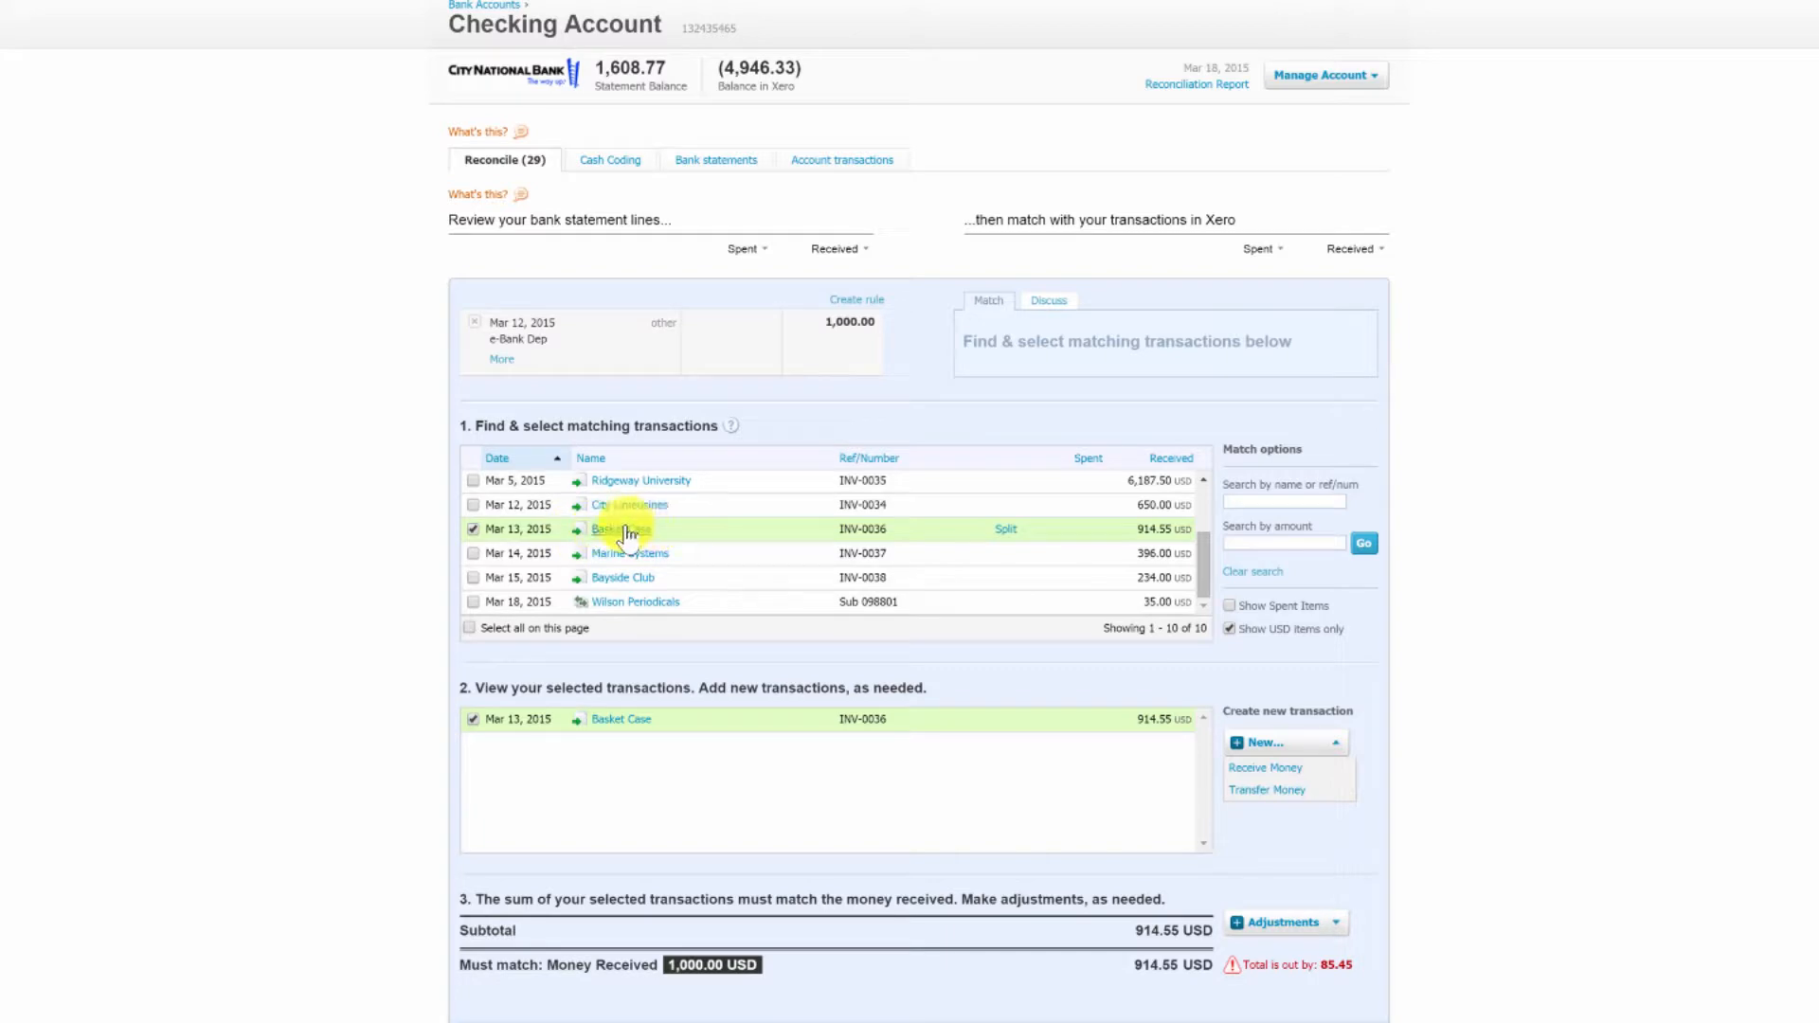
Open Basket Case invoice INV-0036 from the matching transactions and put it into edit mode
{"action": "left_click", "coordinate": [622, 529]}
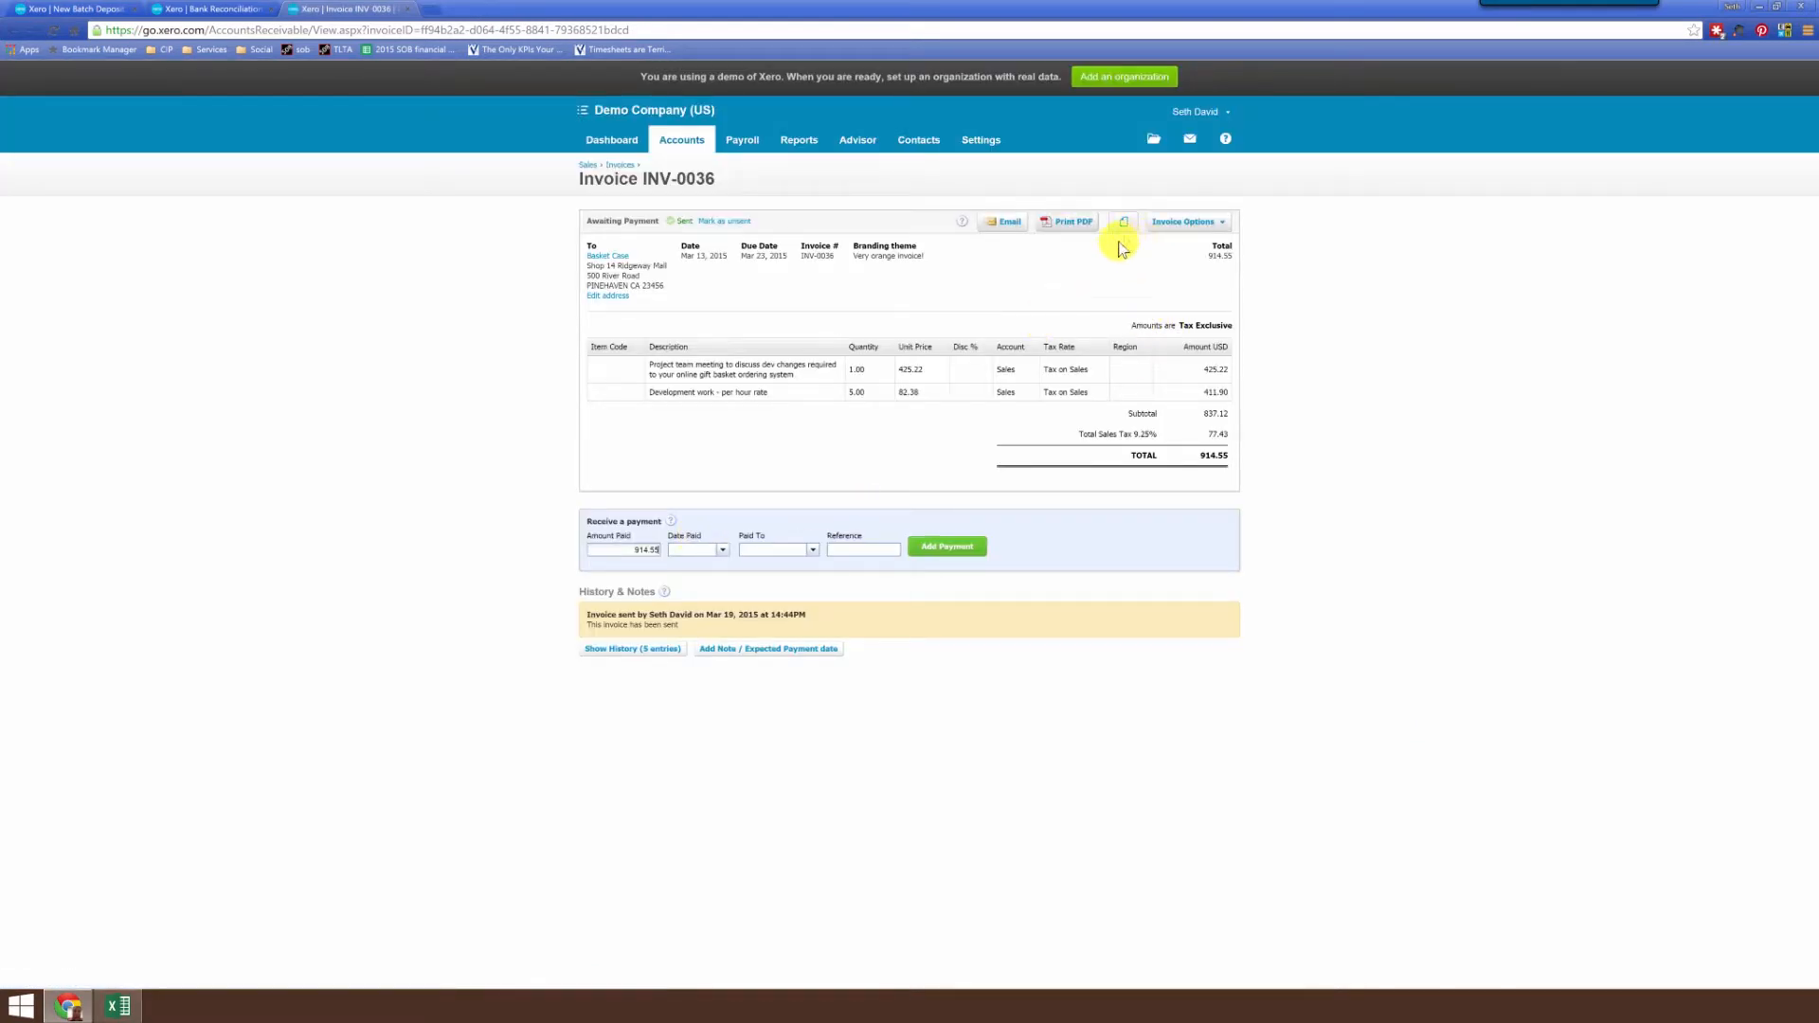
{"action": "left_click", "coordinate": [1197, 225]}
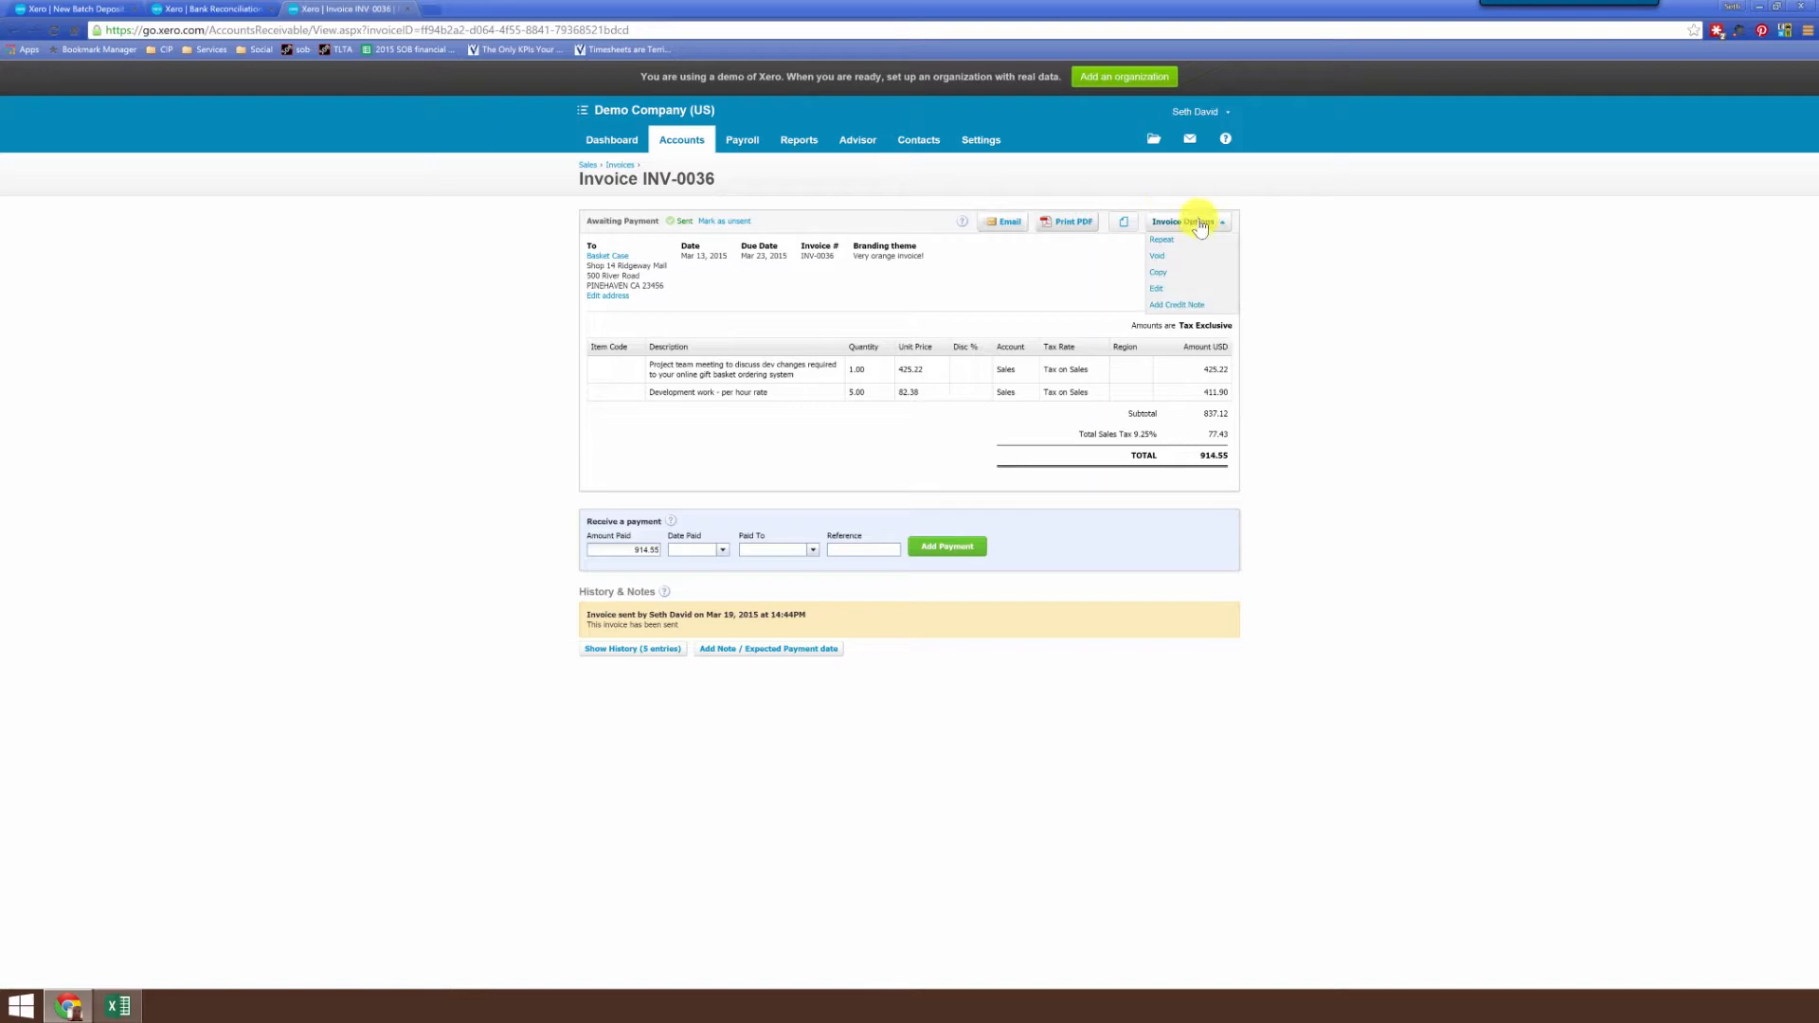
{"action": "left_click", "coordinate": [1157, 288]}
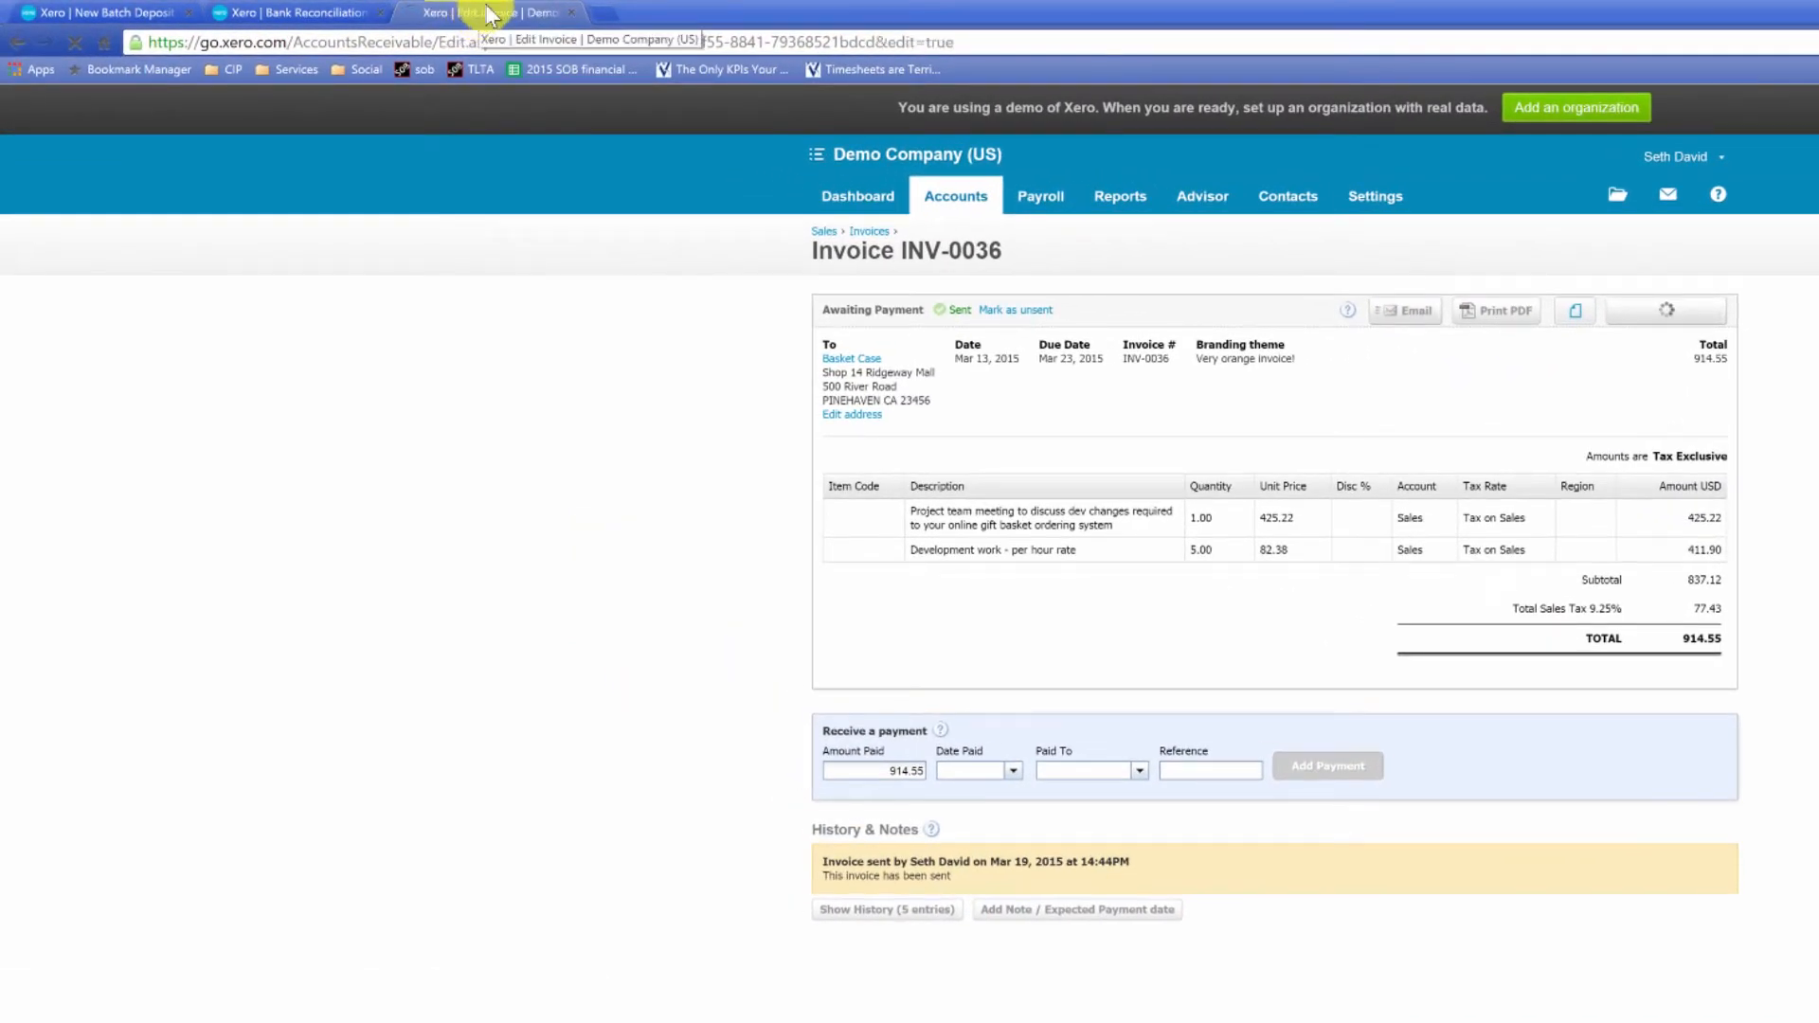
{"action": "left_click", "coordinate": [284, 12]}
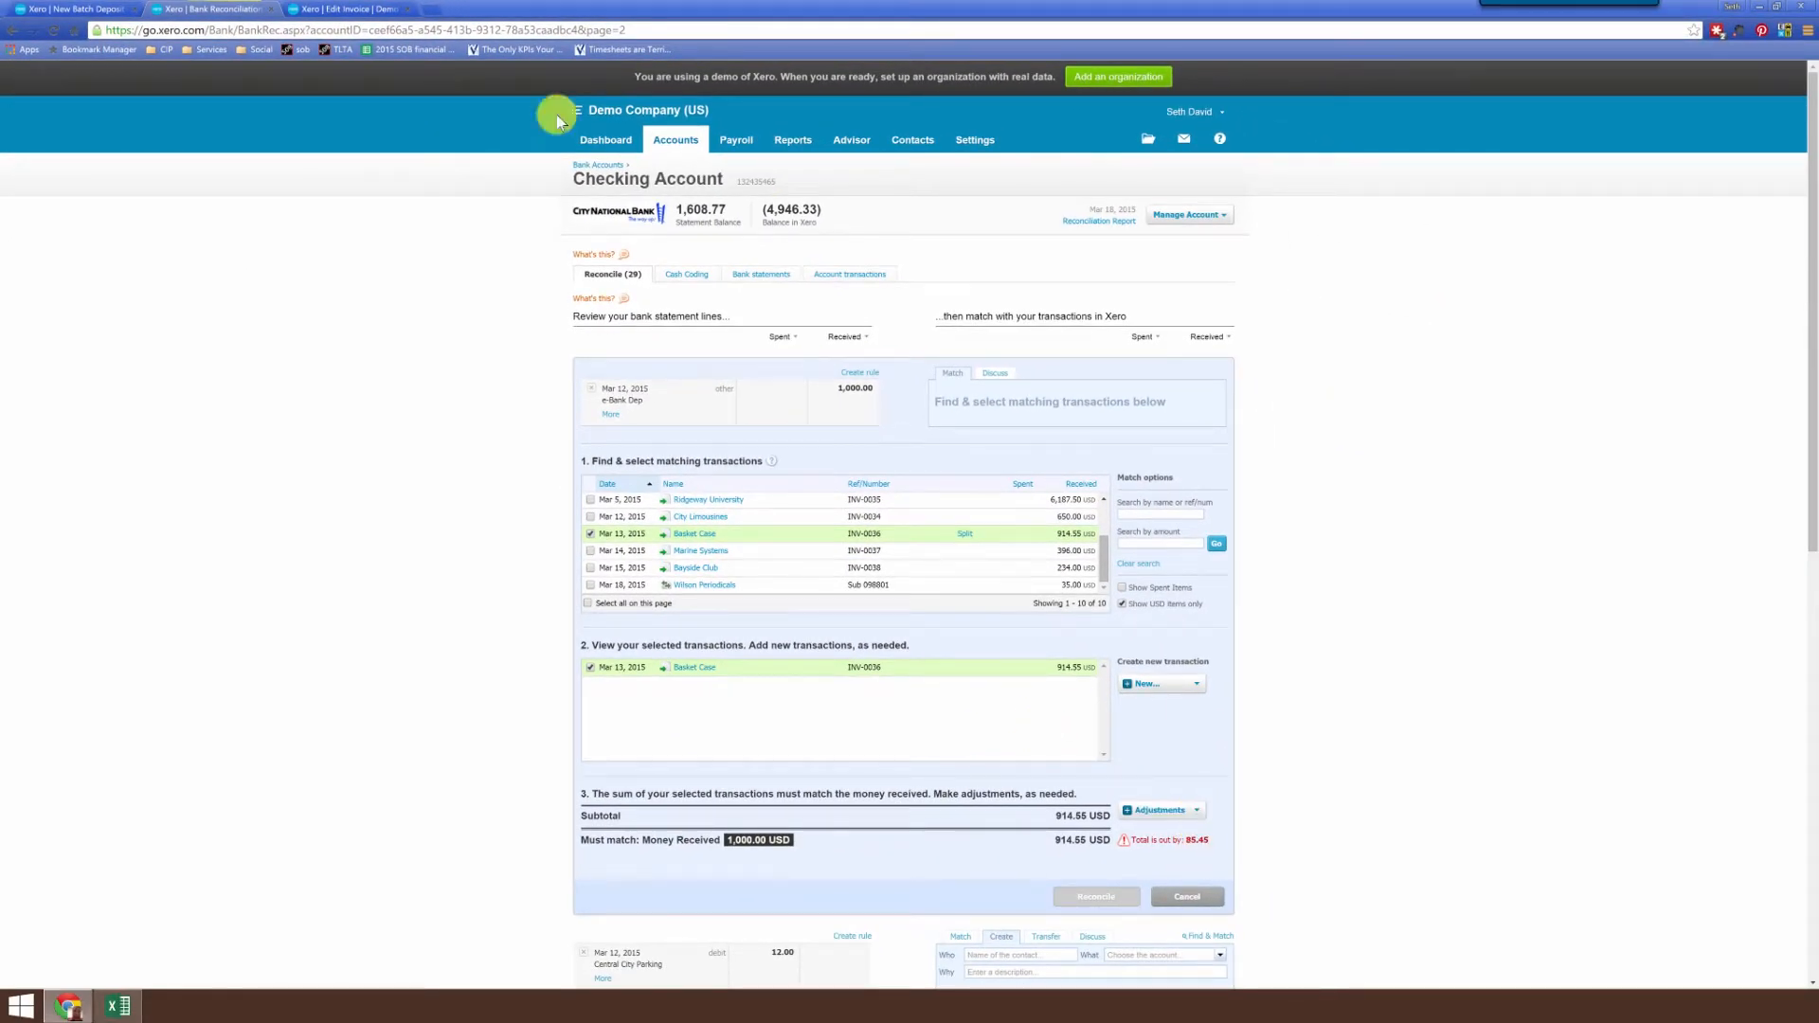
{"action": "left_click", "coordinate": [346, 8]}
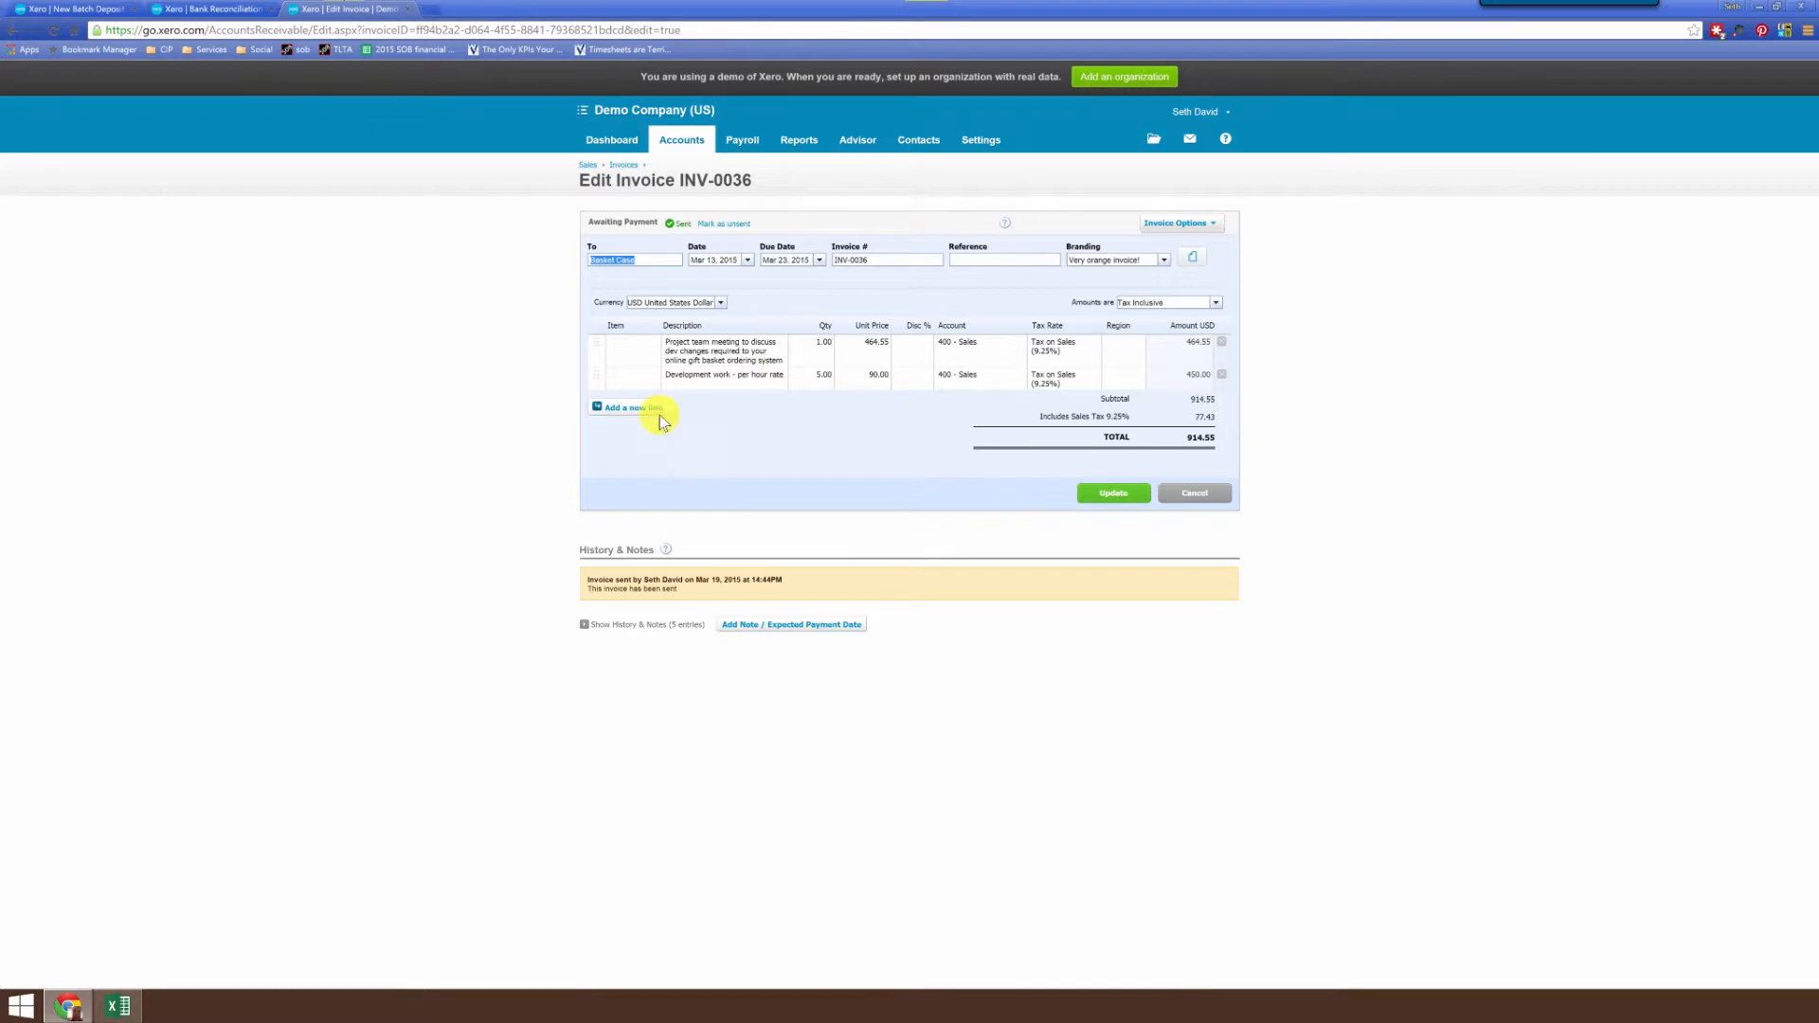
Add an invoice line "The other thign I forgot about" with quantity 1.00, unit price 85.45 and account 400 - Sales
{"action": "left_click", "coordinate": [631, 407]}
{"action": "left_click", "coordinate": [696, 402]}
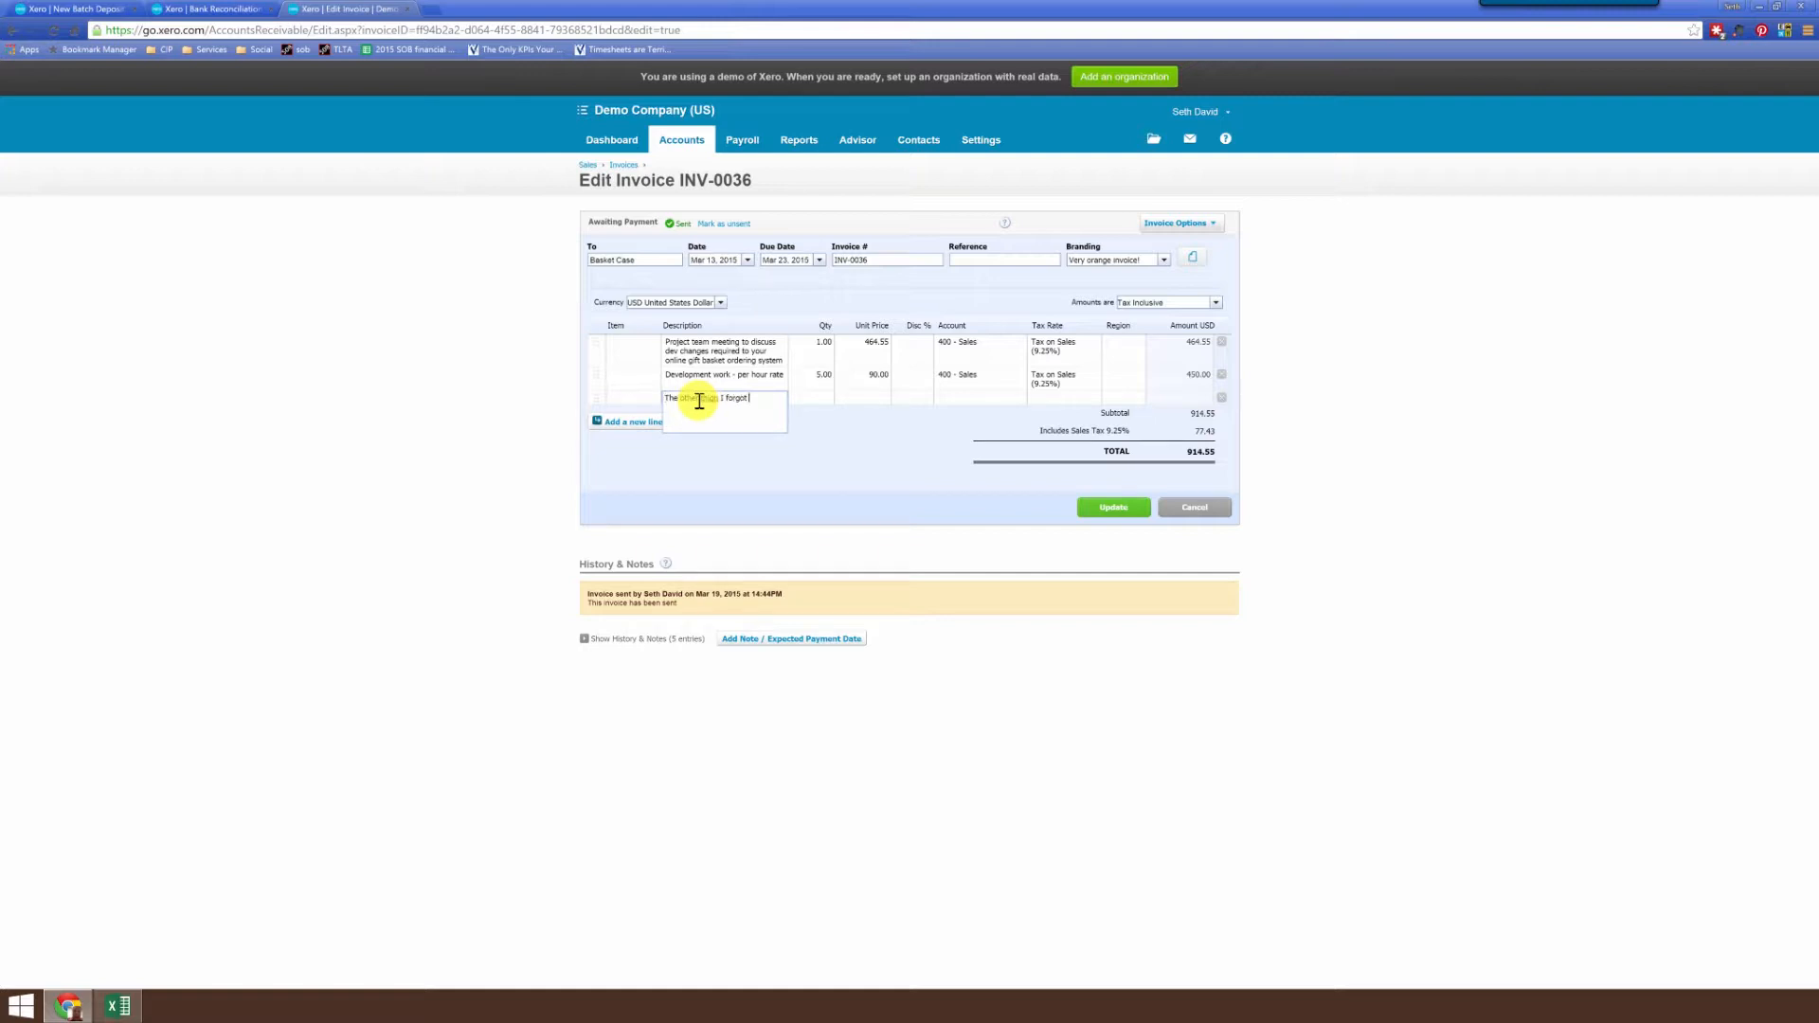
{"action": "key", "text": "Tab"}
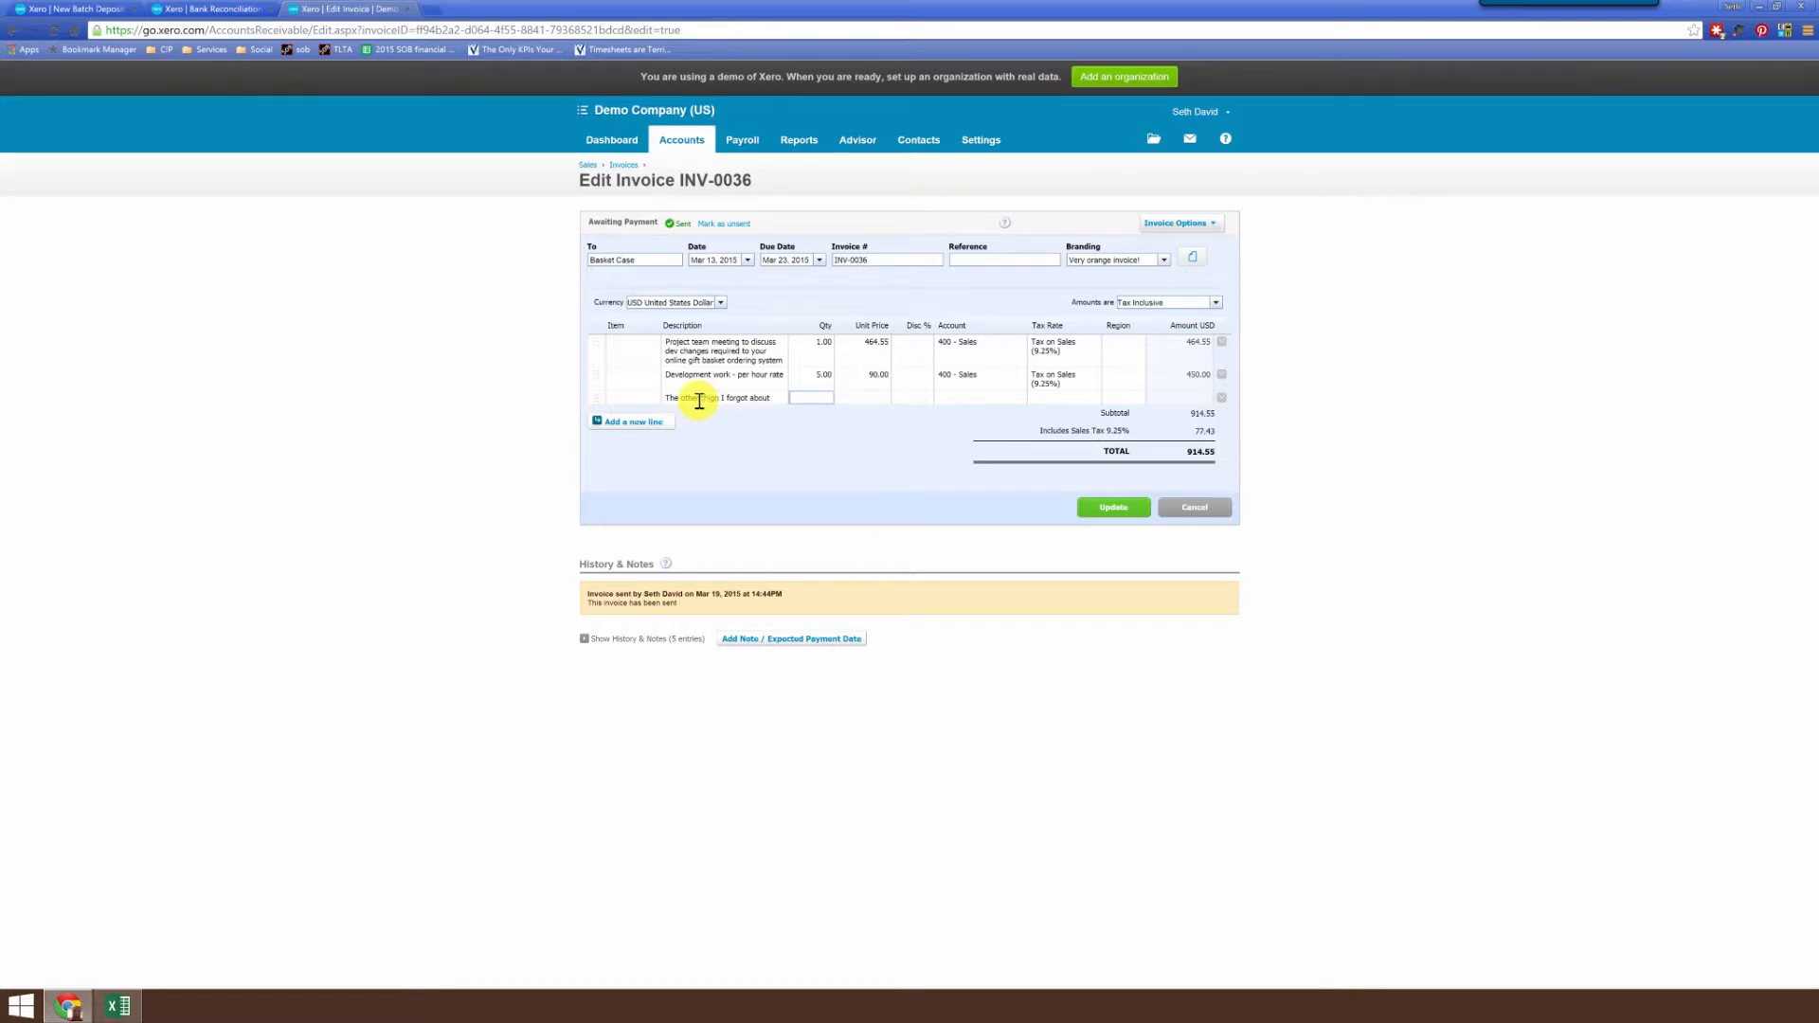
{"action": "key", "text": "Tab"}
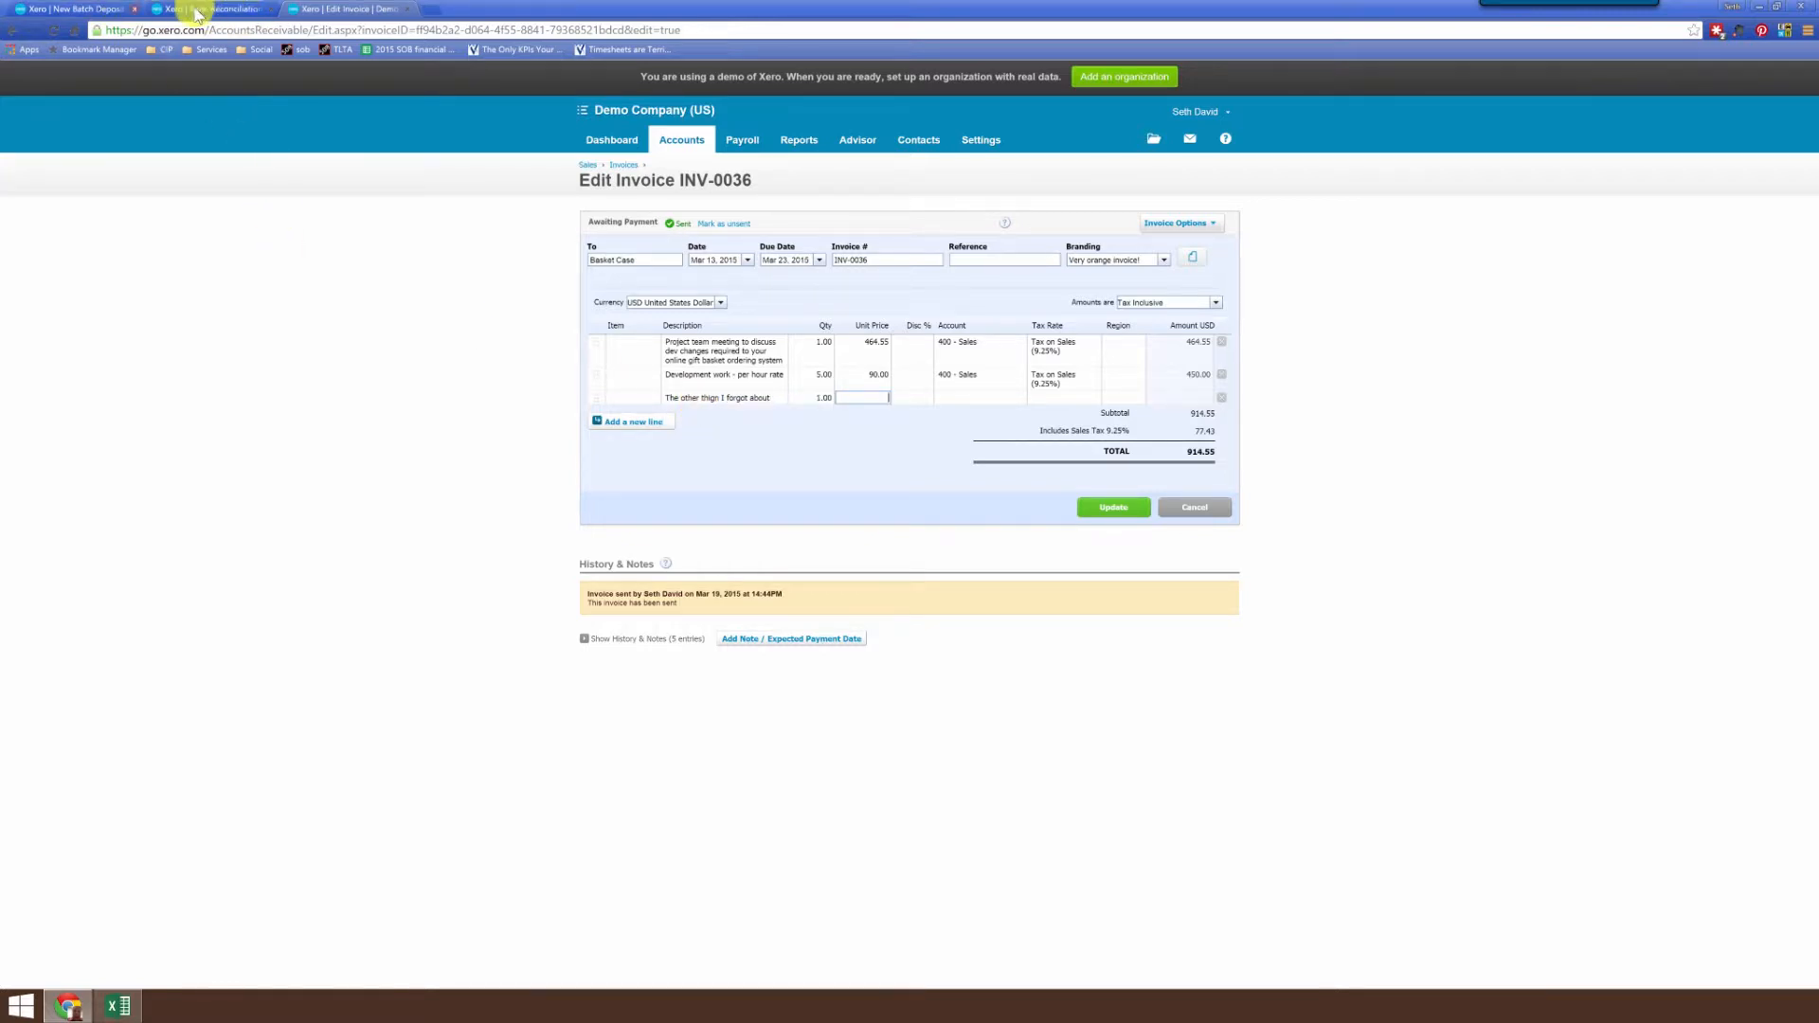
{"action": "key", "text": "ctrl+shift+Tab"}
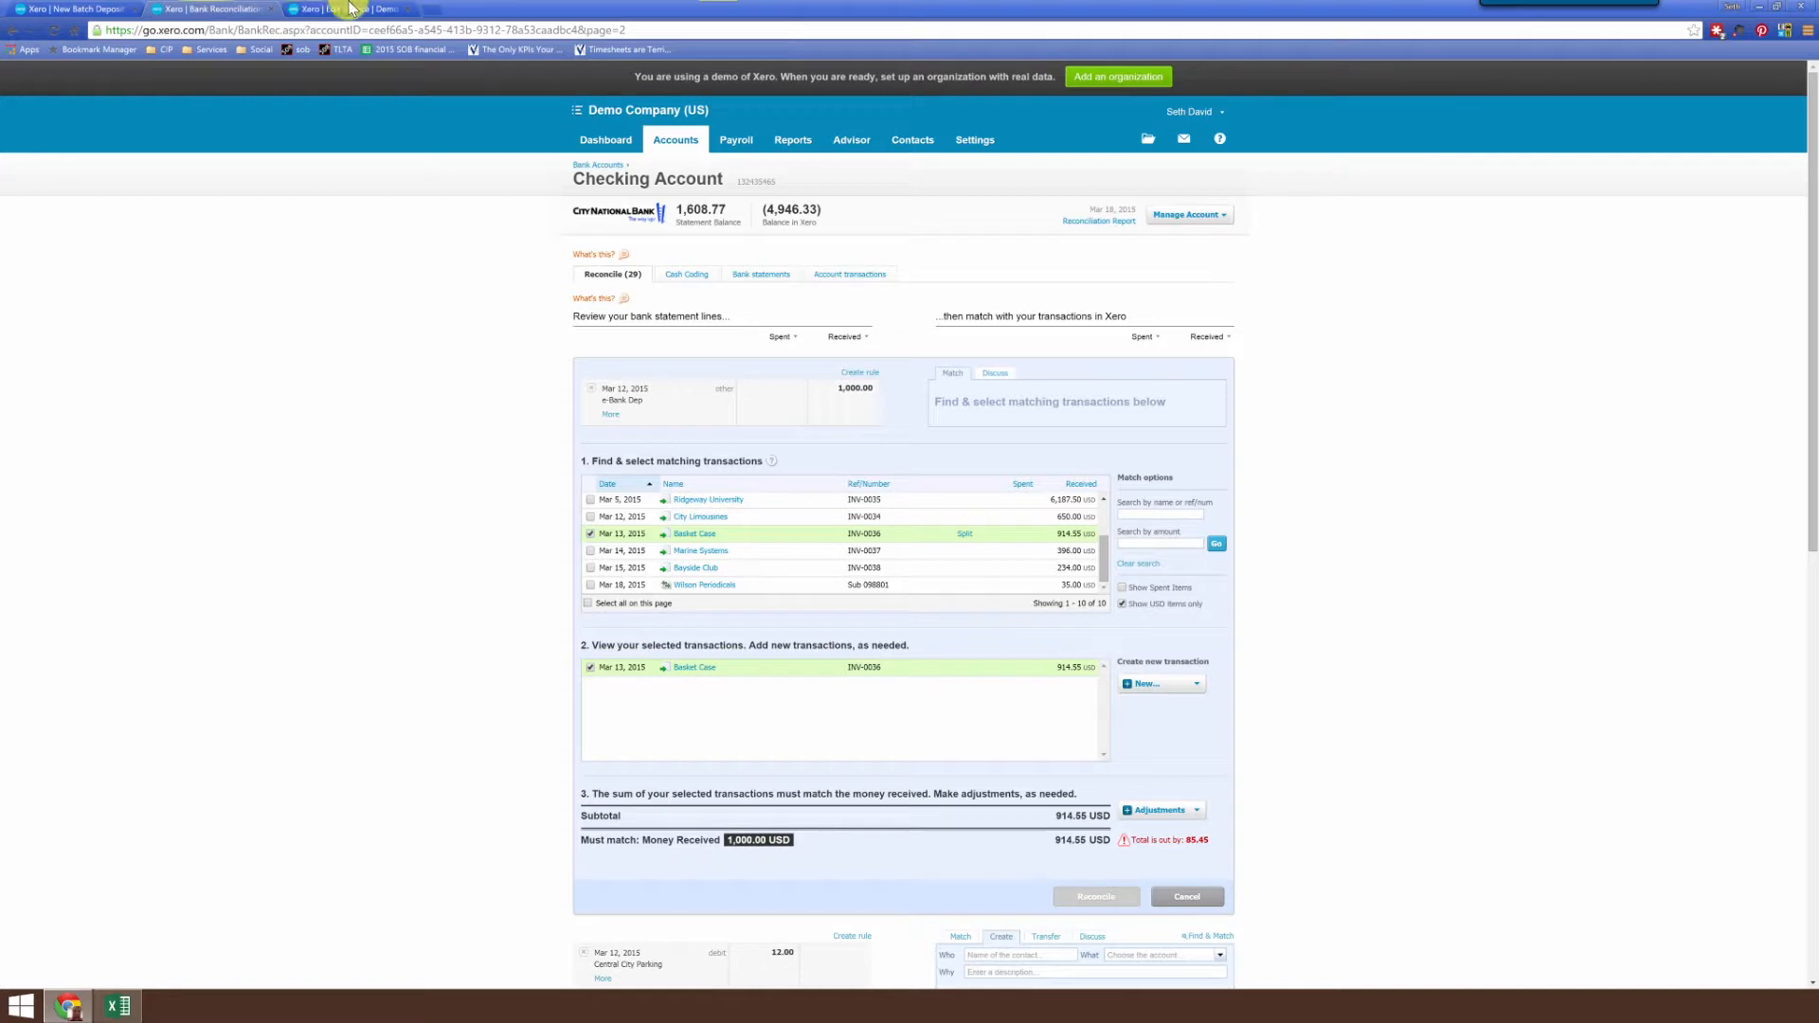
{"action": "key", "text": "ctrl+Tab"}
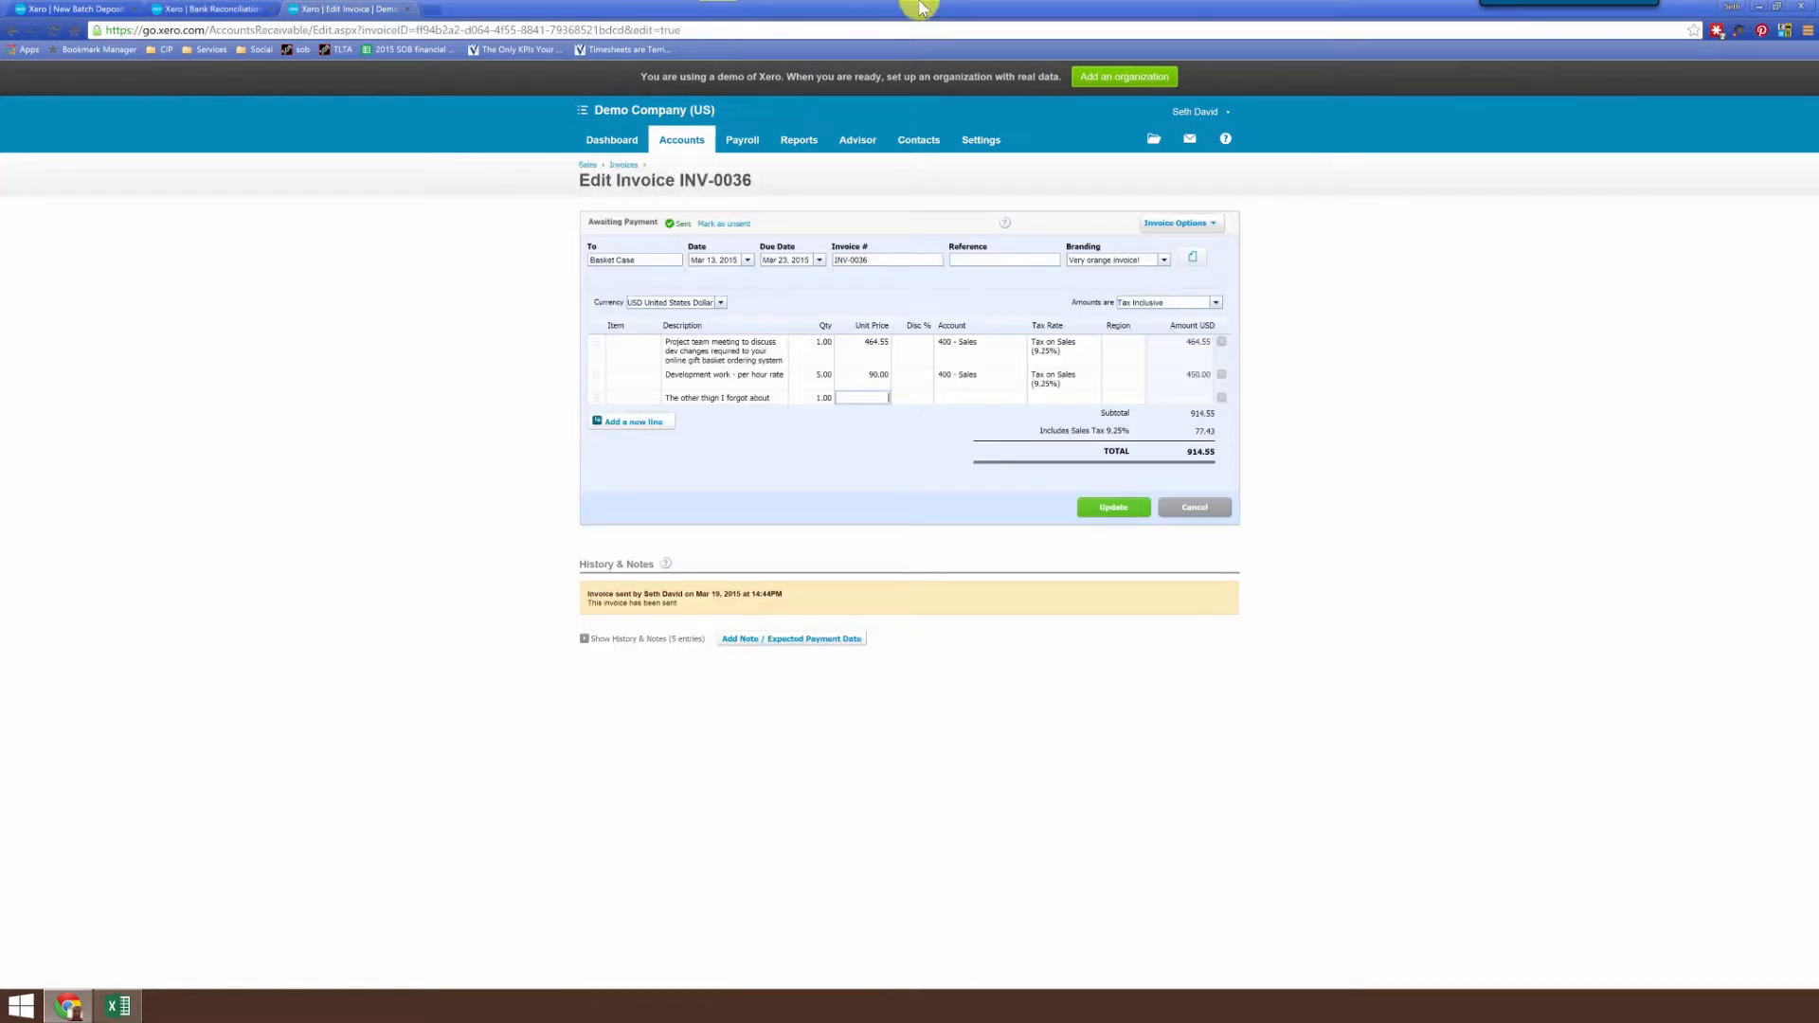
{"action": "key", "text": "Tab"}
{"action": "key", "text": "Tab"}
{"action": "type", "text": "40"}
{"action": "key", "text": "Tab"}
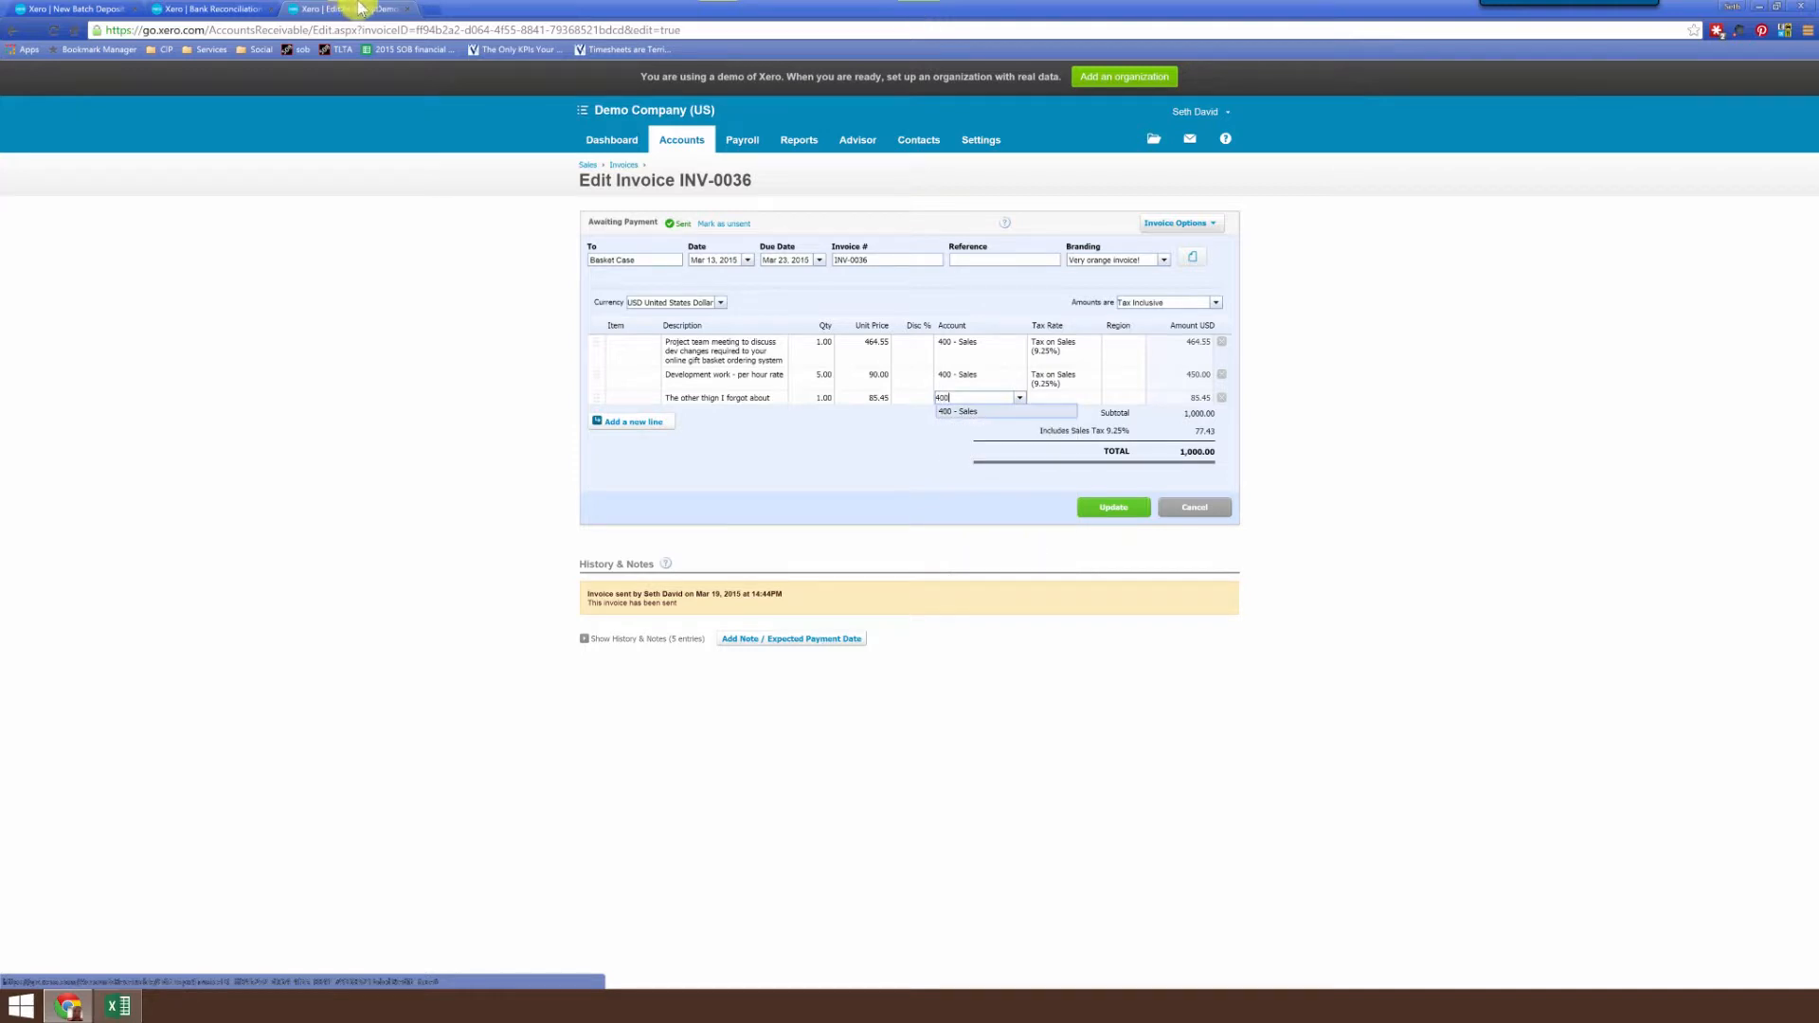
Set the new line's tax rate to Tax Exempt (0%) and update invoice INV-0036
{"action": "left_click", "coordinate": [1095, 398]}
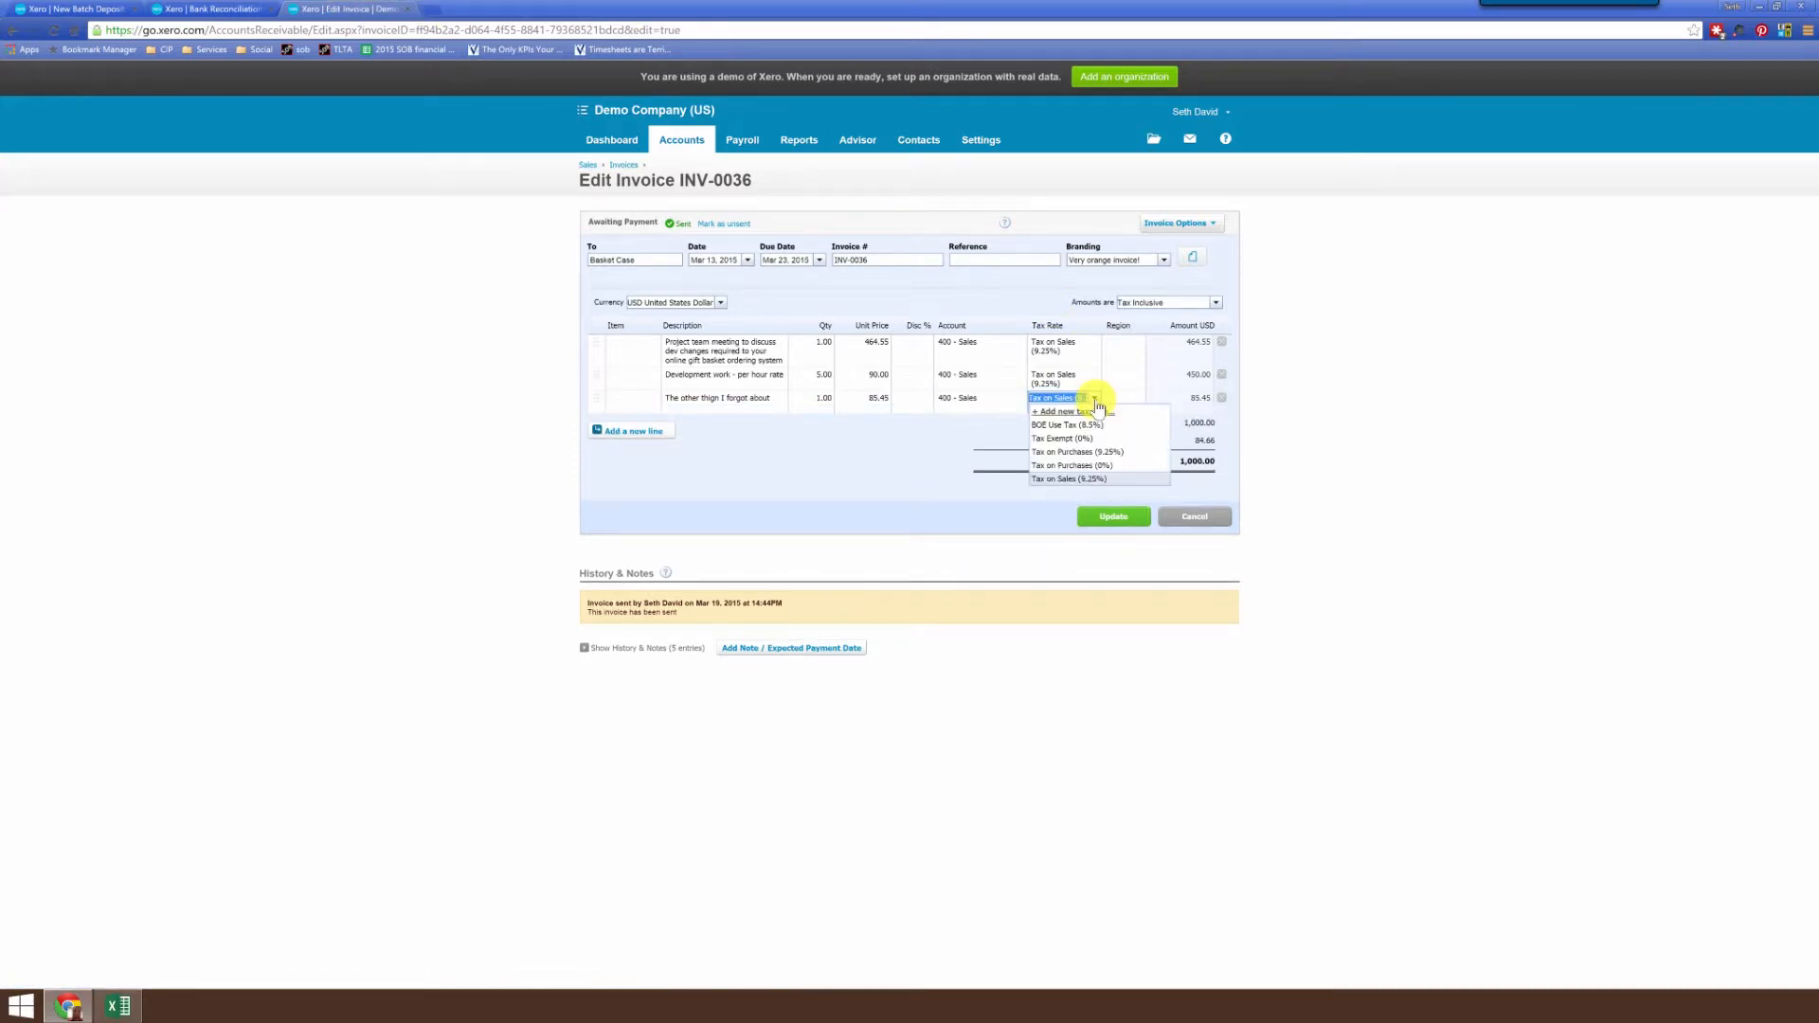
{"action": "left_click", "coordinate": [1062, 438]}
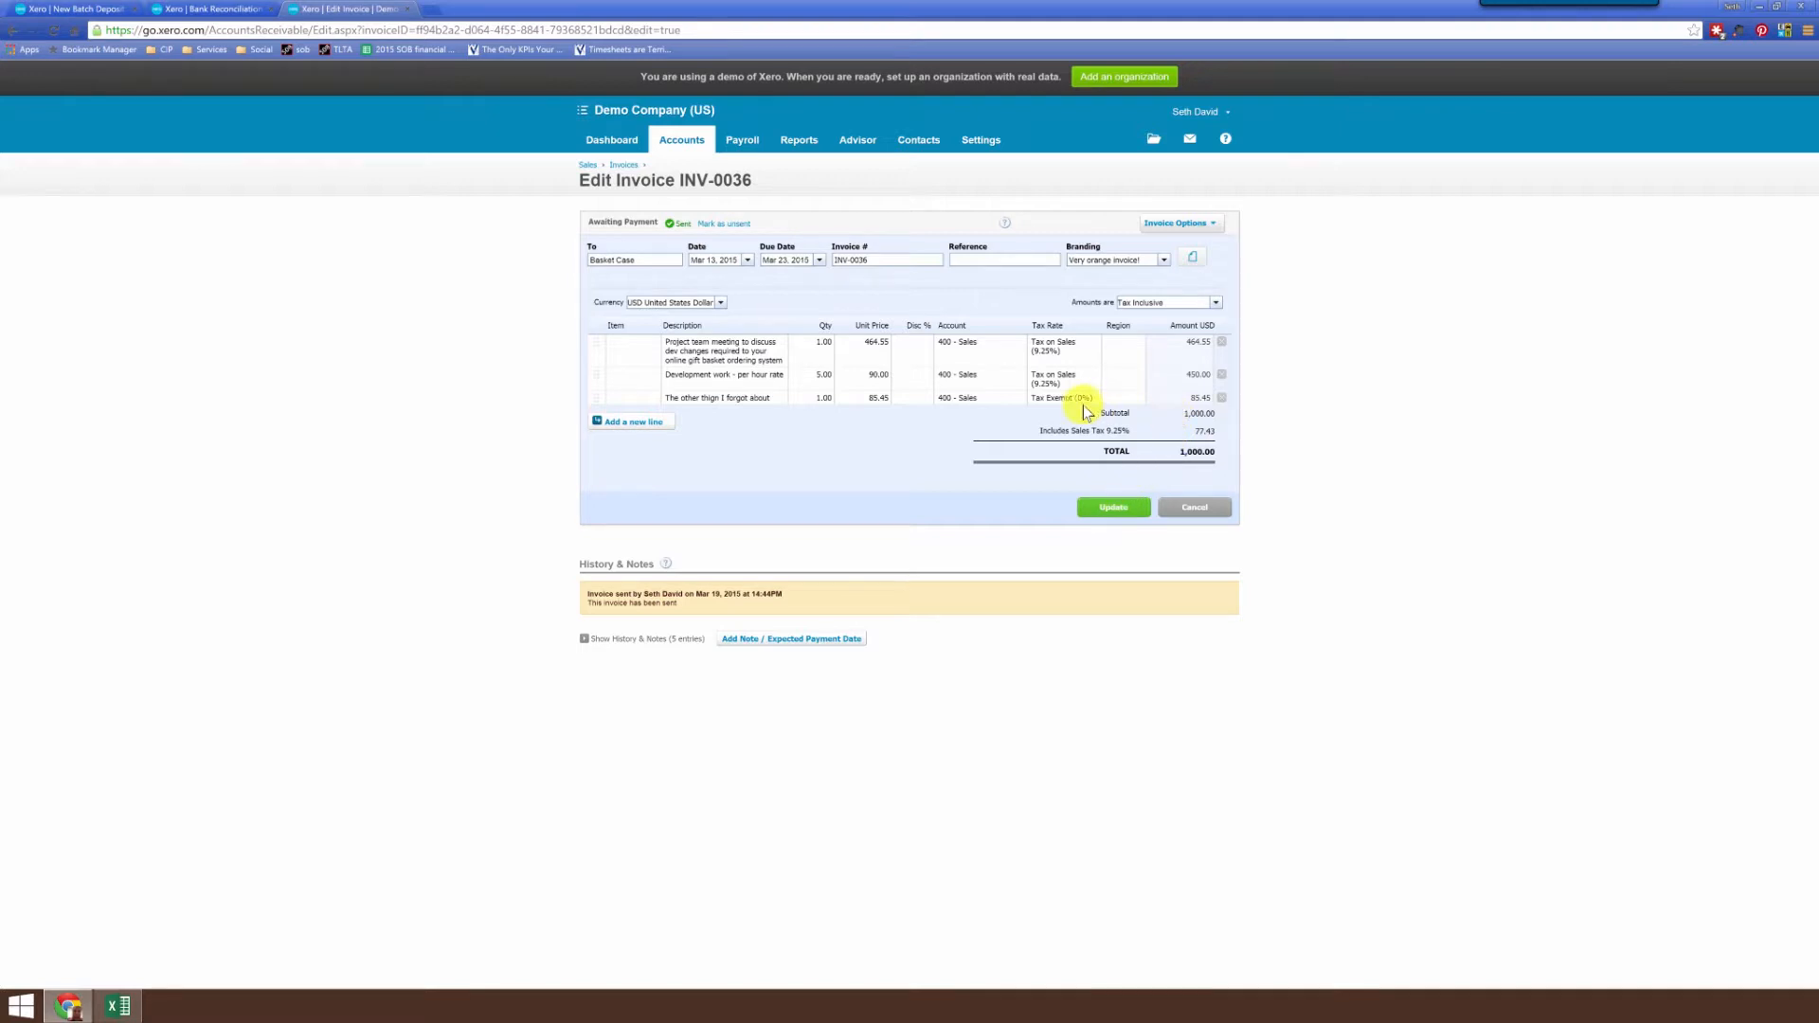
{"action": "left_click", "coordinate": [239, 9]}
{"action": "left_click", "coordinate": [351, 9]}
{"action": "left_click", "coordinate": [1113, 509]}
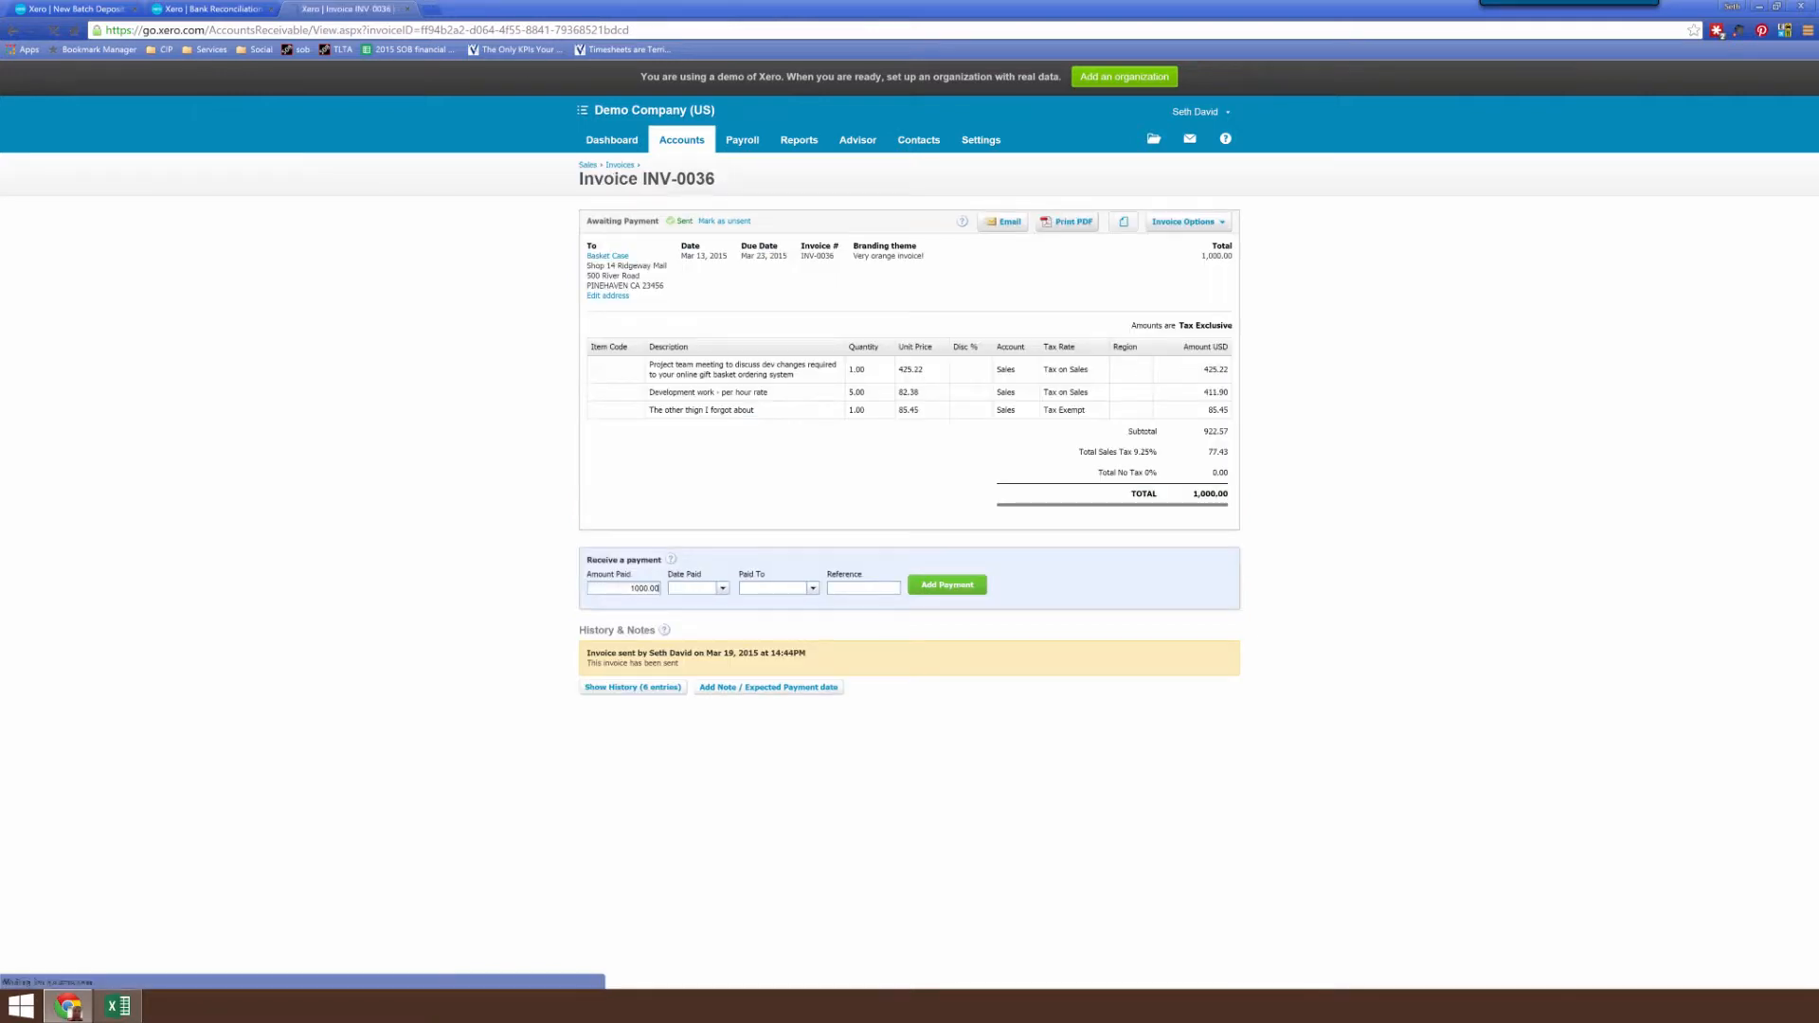
Compare the out-of-balance amount in the Checking Account's reconciliation with the updated invoice INV-0036
{"action": "left_click", "coordinate": [214, 8]}
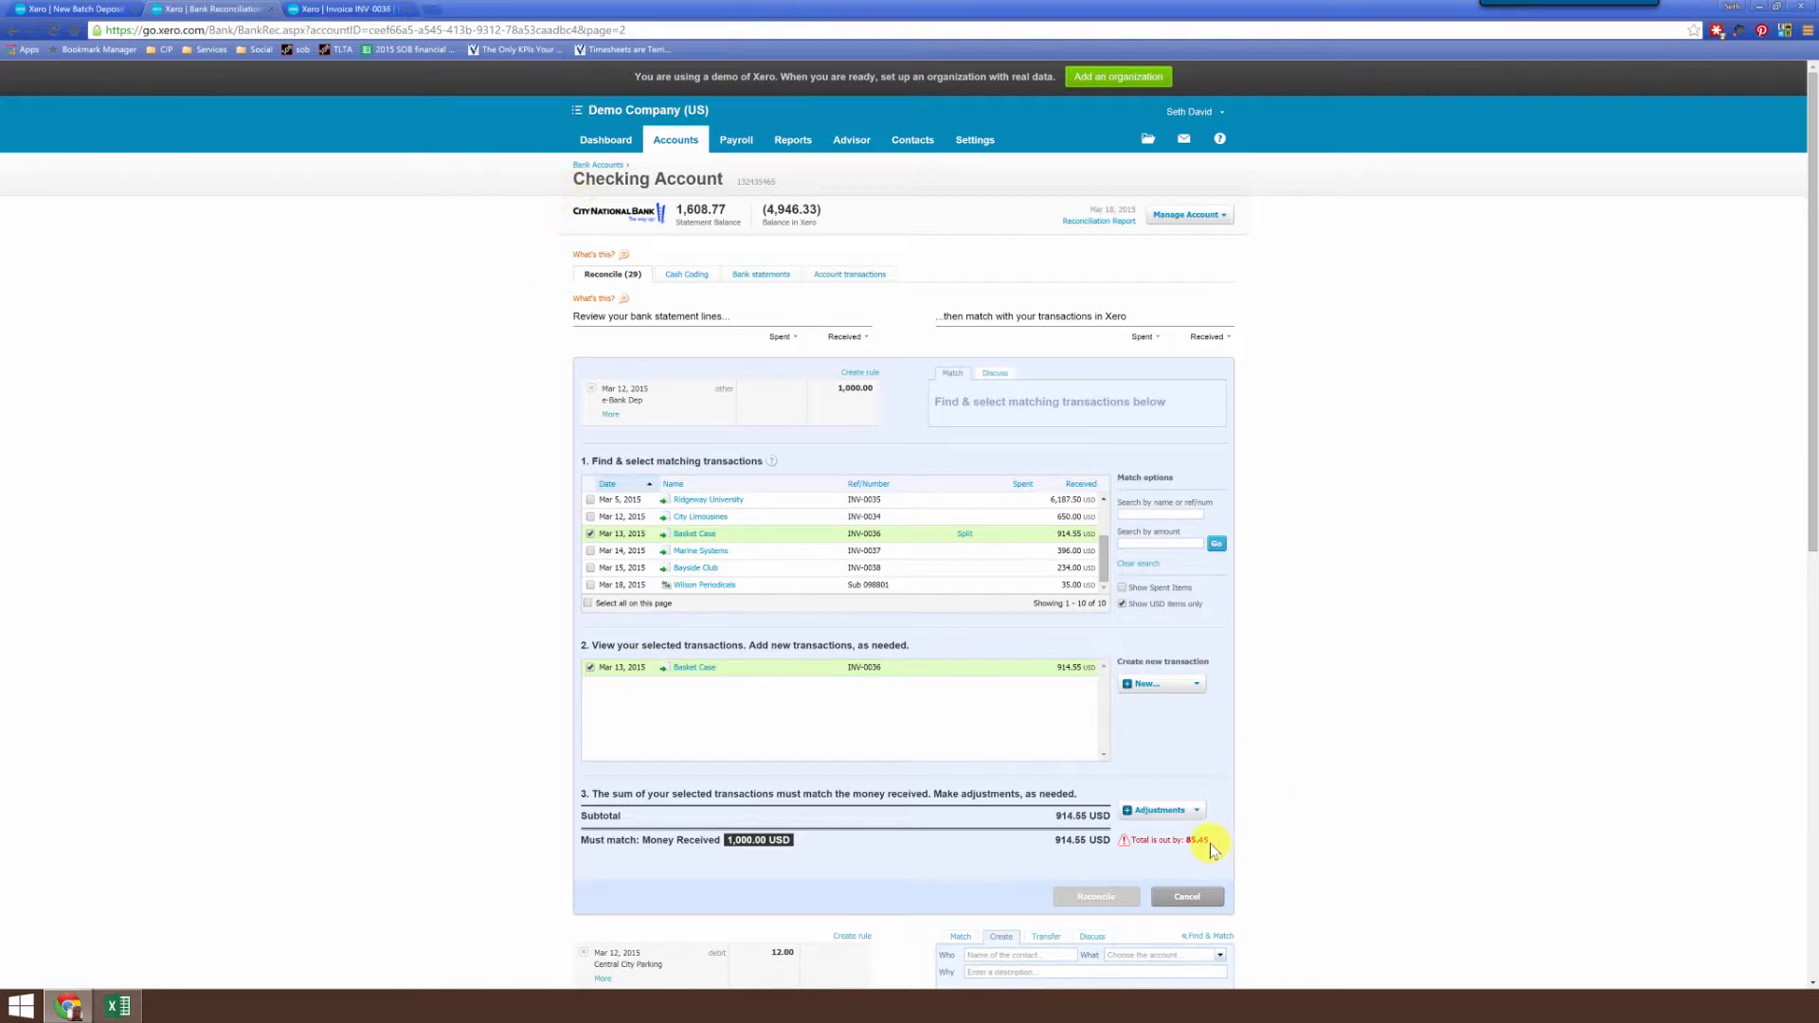
{"action": "double_click", "coordinate": [1196, 840]}
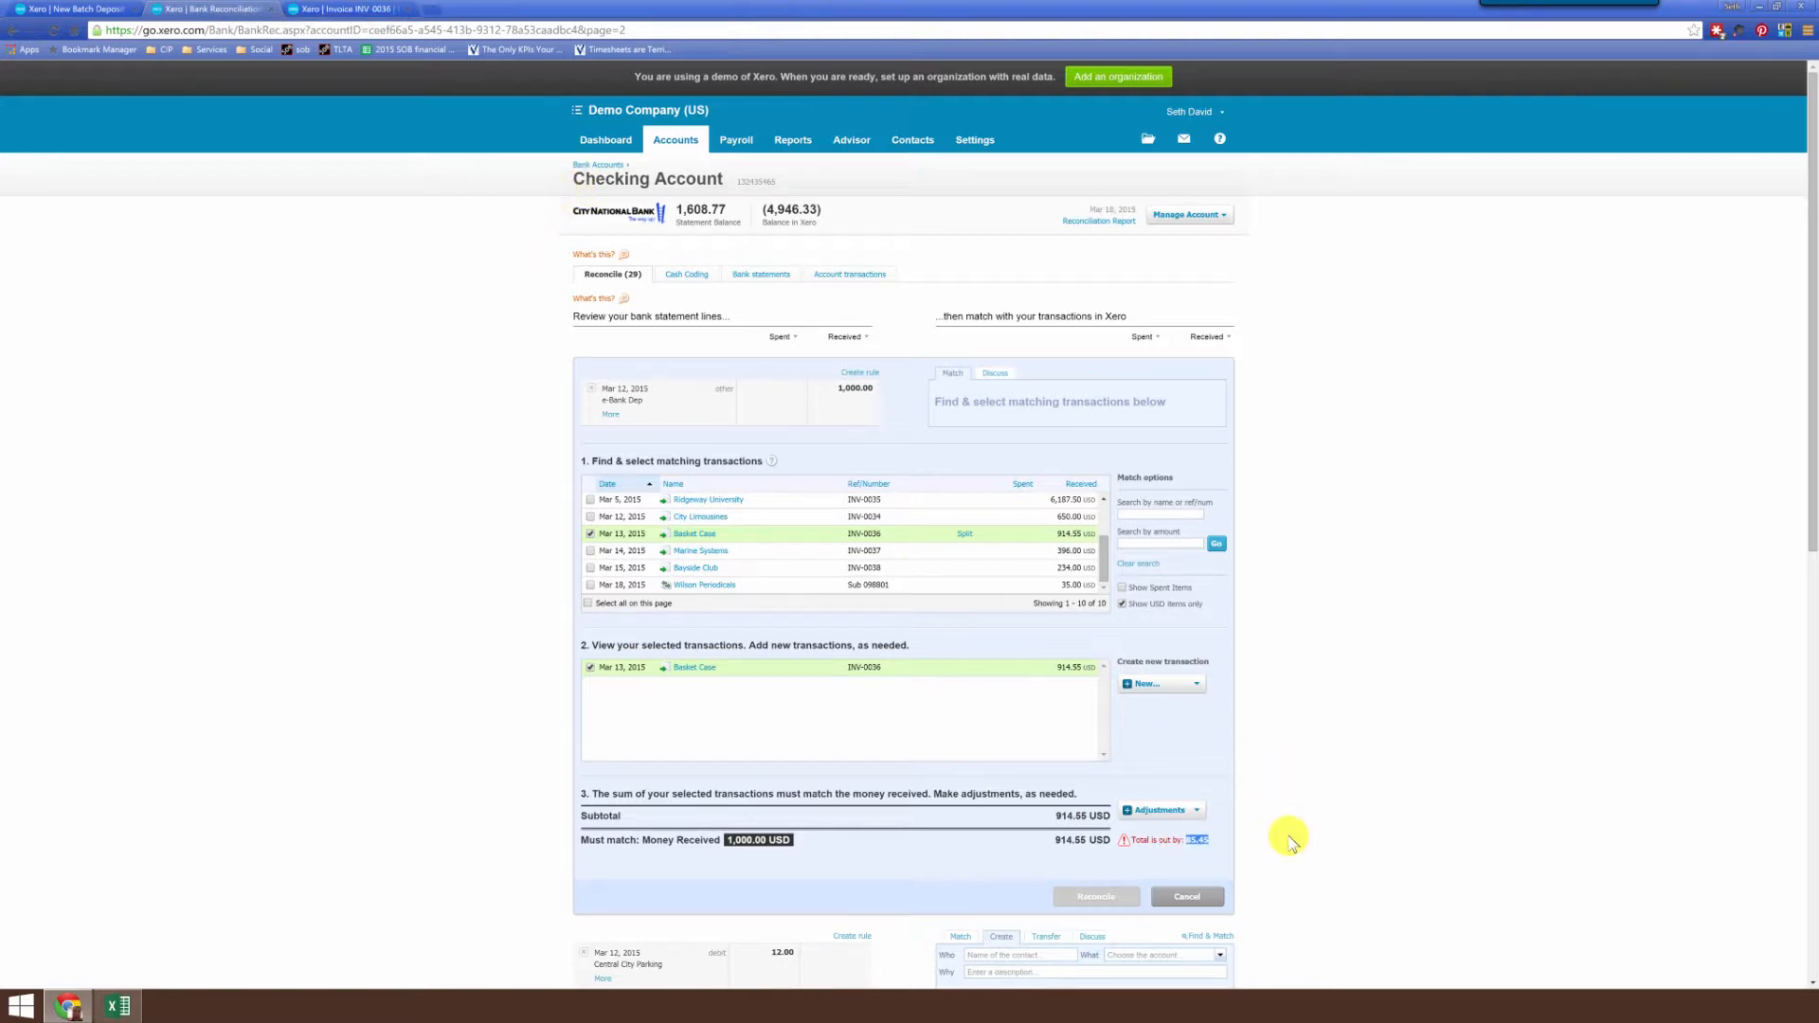
{"action": "left_click", "coordinate": [358, 9]}
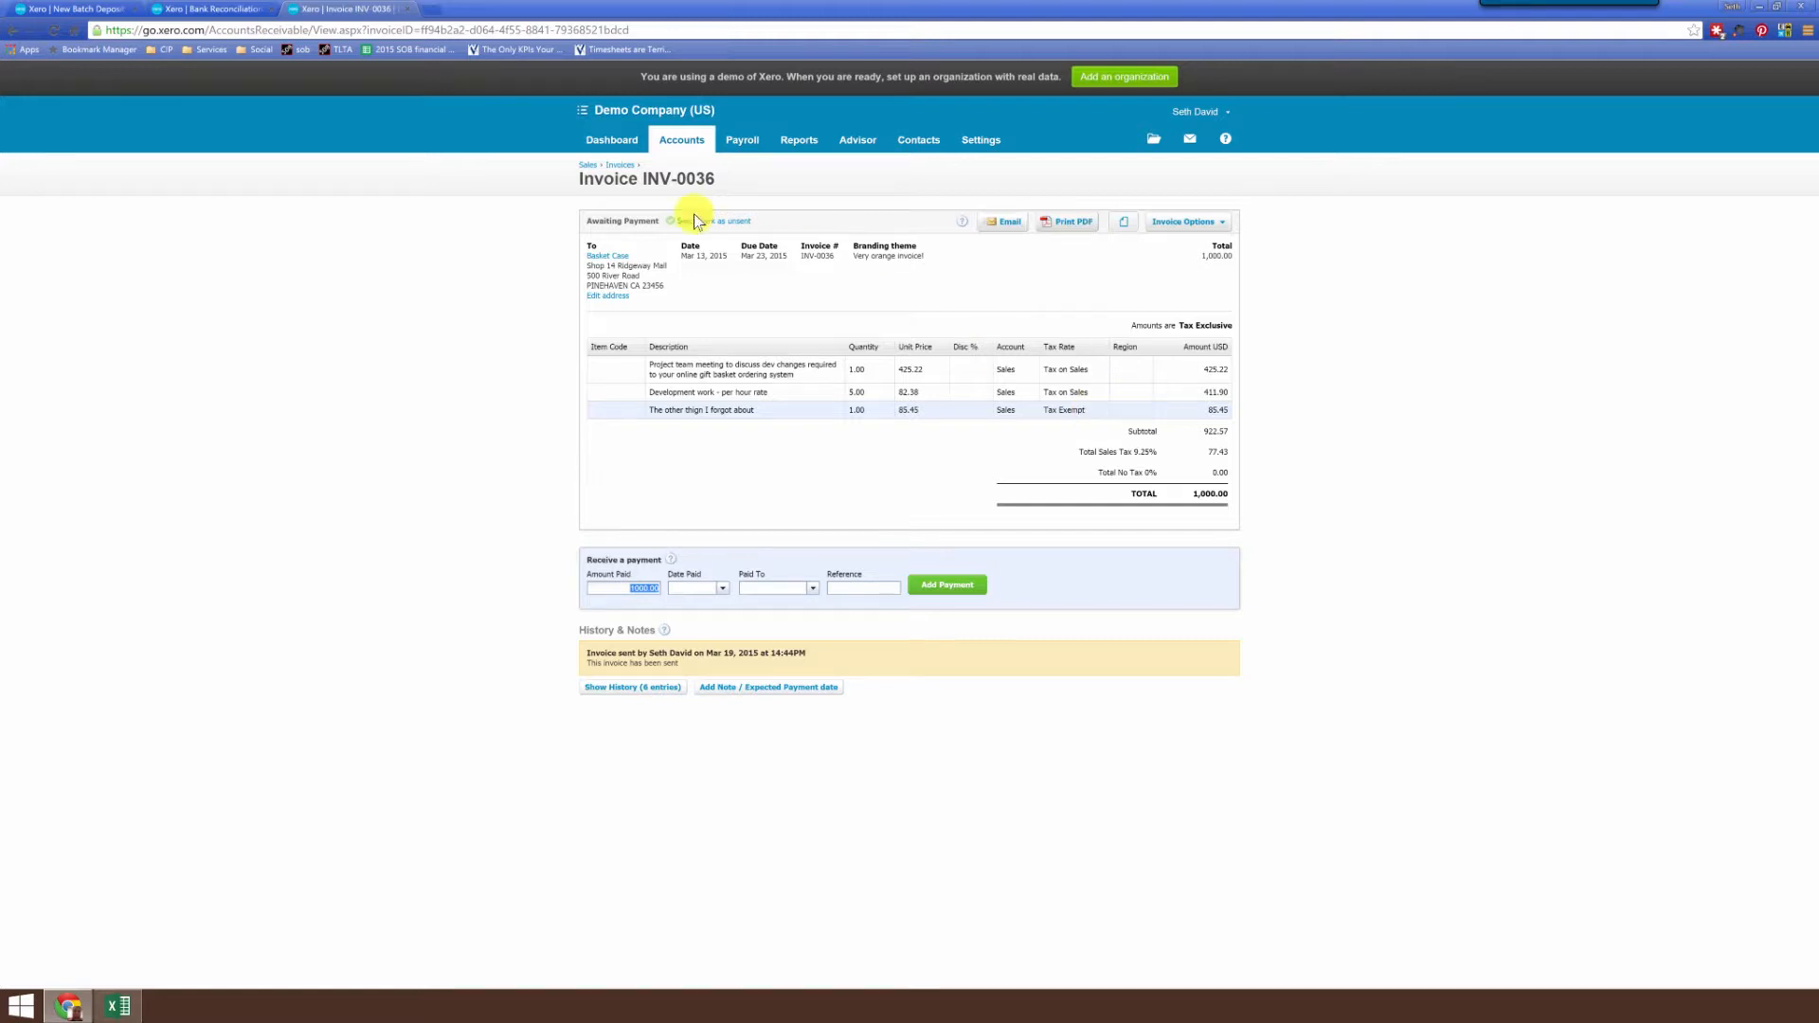
{"action": "left_click", "coordinate": [223, 10]}
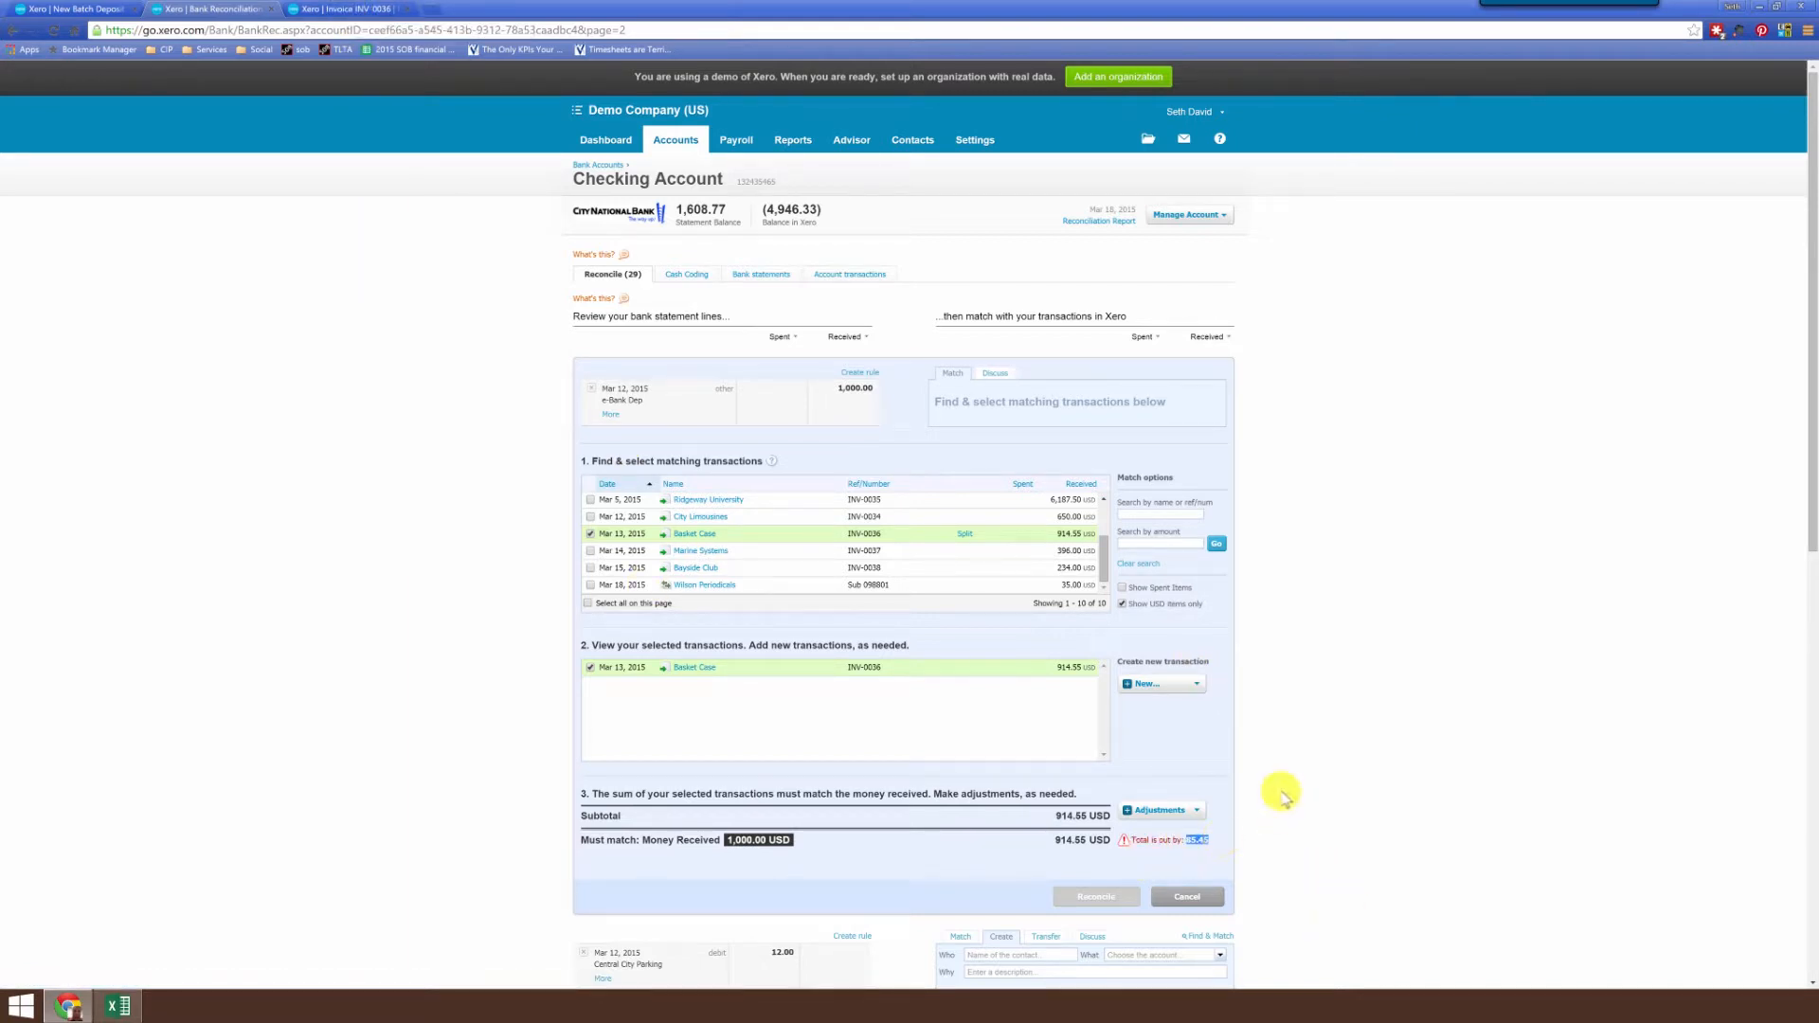
Refresh the reconciliation and try to reconcile the Mar 12, 2015 e-Bank Dep with the suggested Basket Case invoice
{"action": "left_click", "coordinate": [53, 31]}
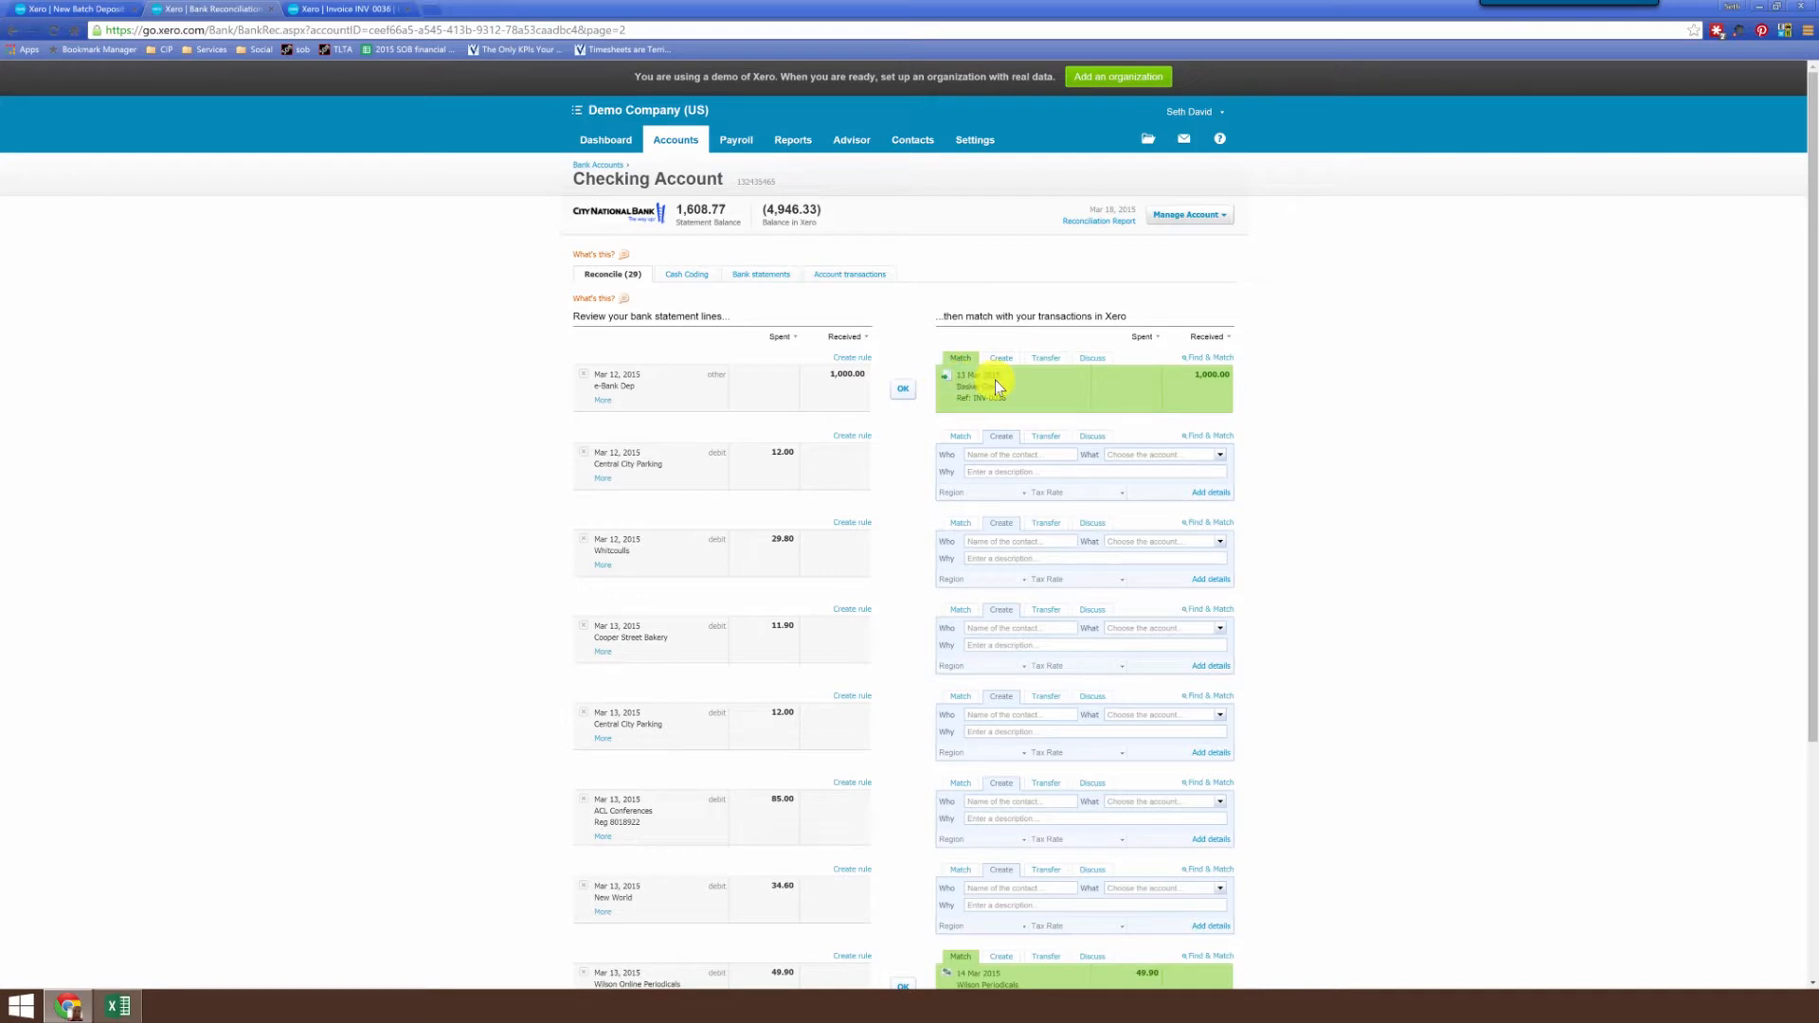
{"action": "left_click", "coordinate": [902, 388]}
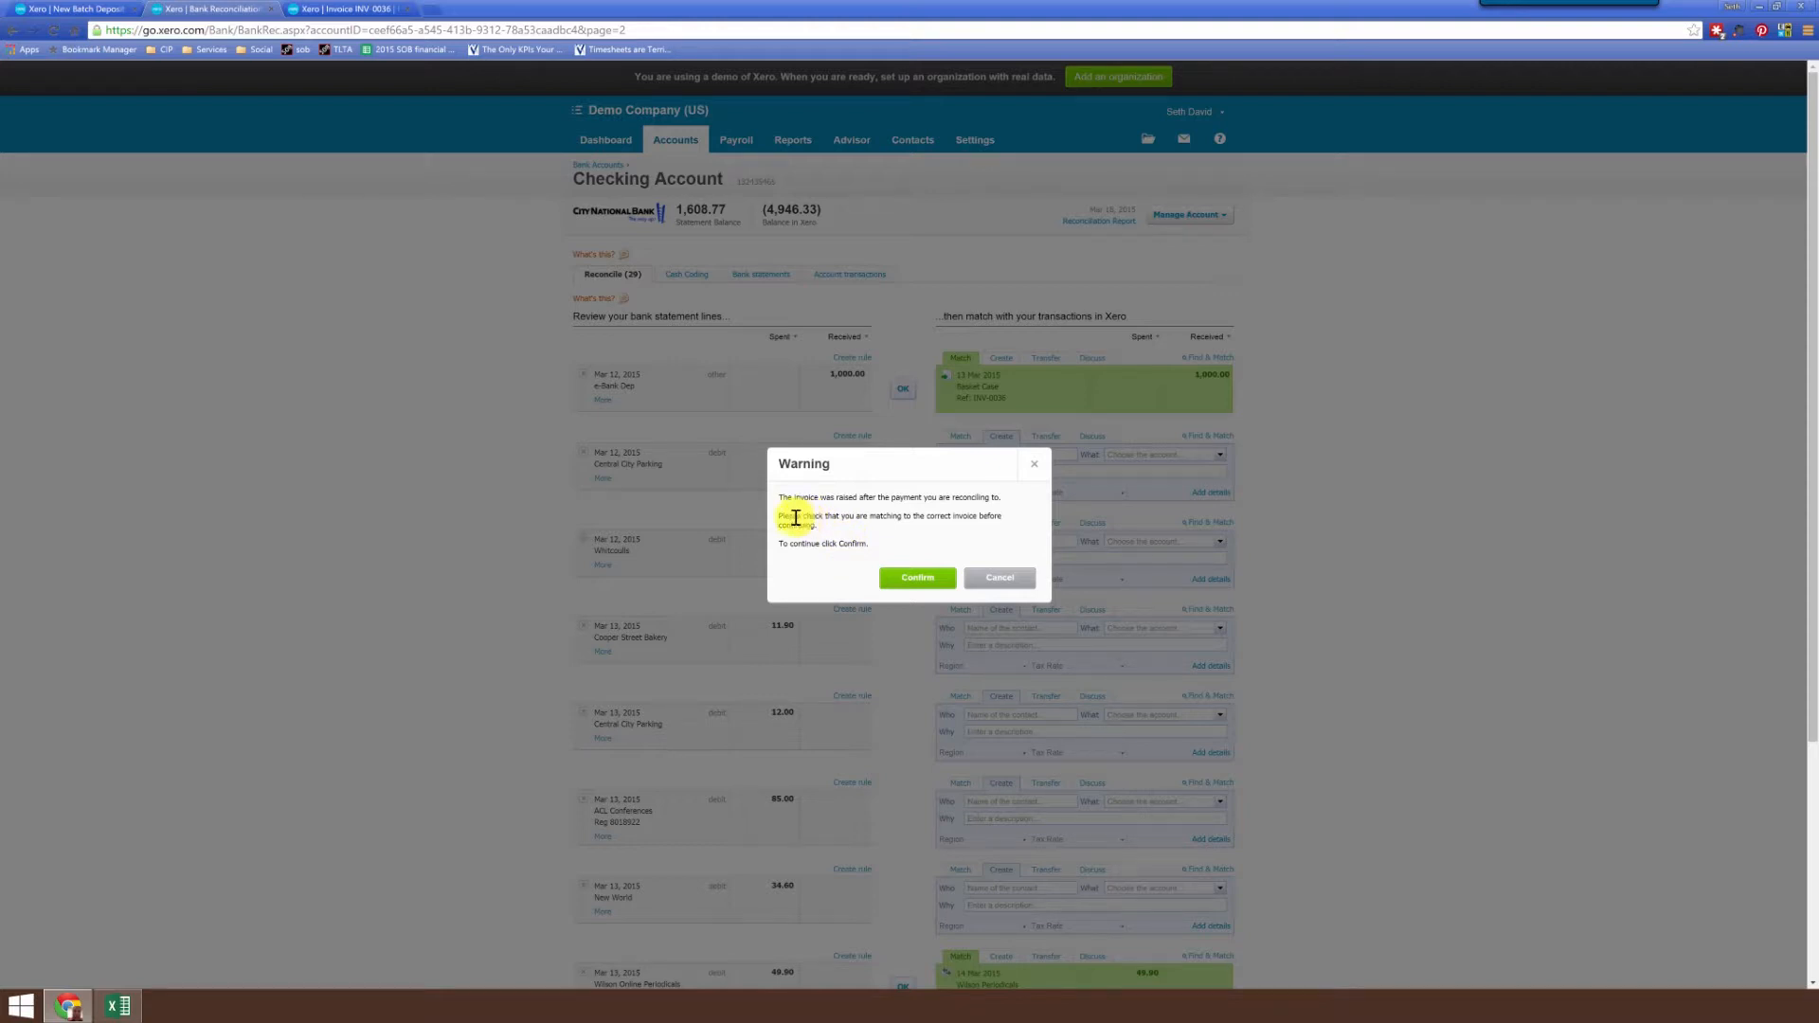
{"action": "left_click", "coordinate": [998, 579]}
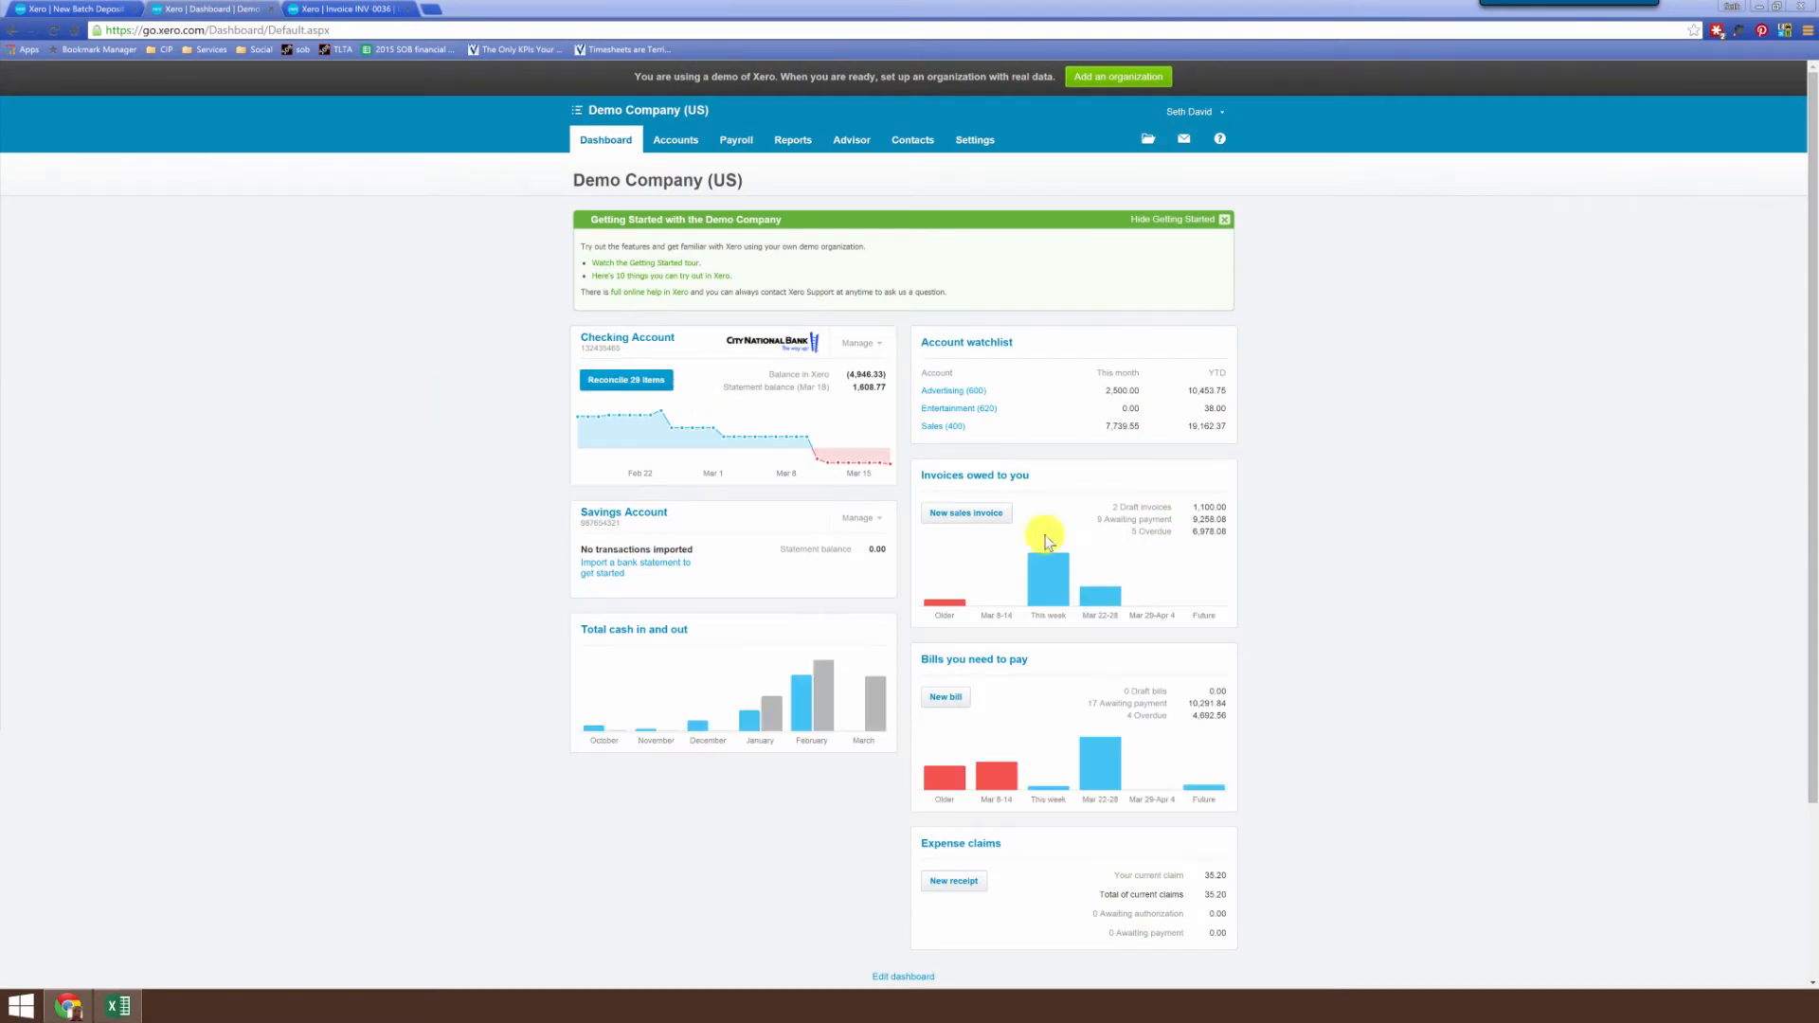
Examine the Sales overview, its options for new sales documents and a blank new quote, and return to the overview
{"action": "left_click", "coordinate": [691, 144]}
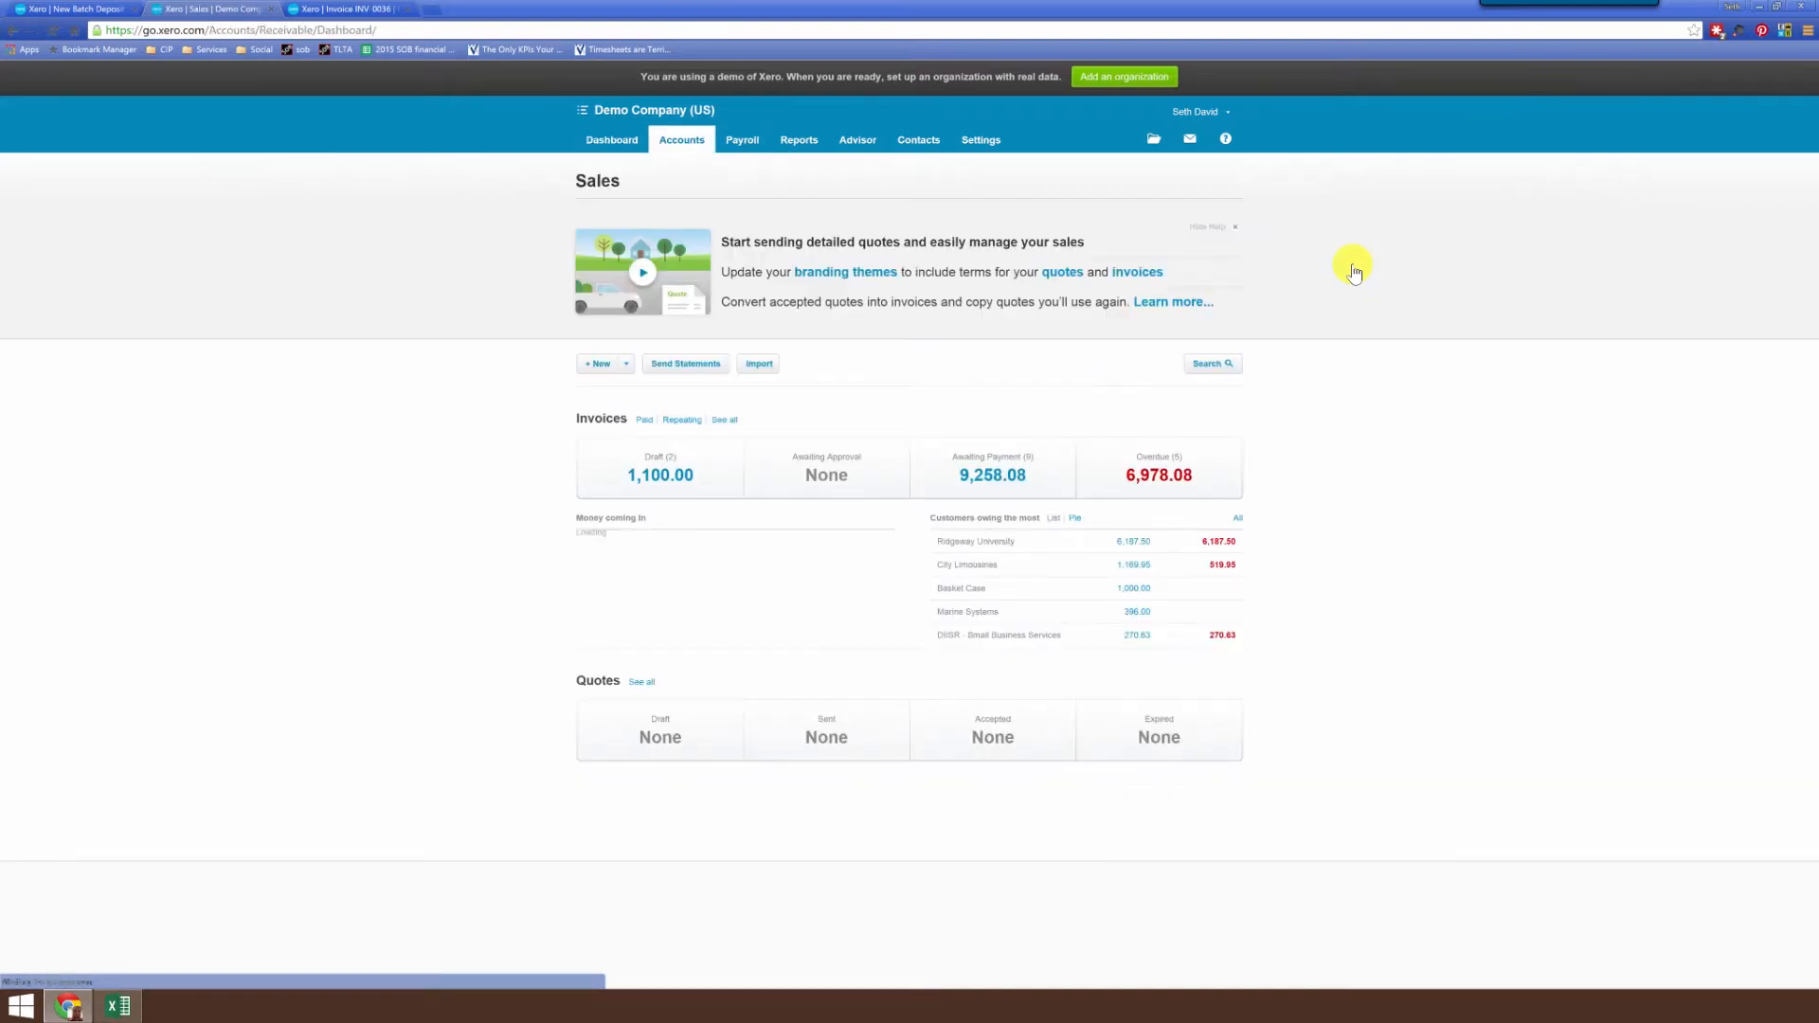
{"action": "left_click", "coordinate": [627, 364]}
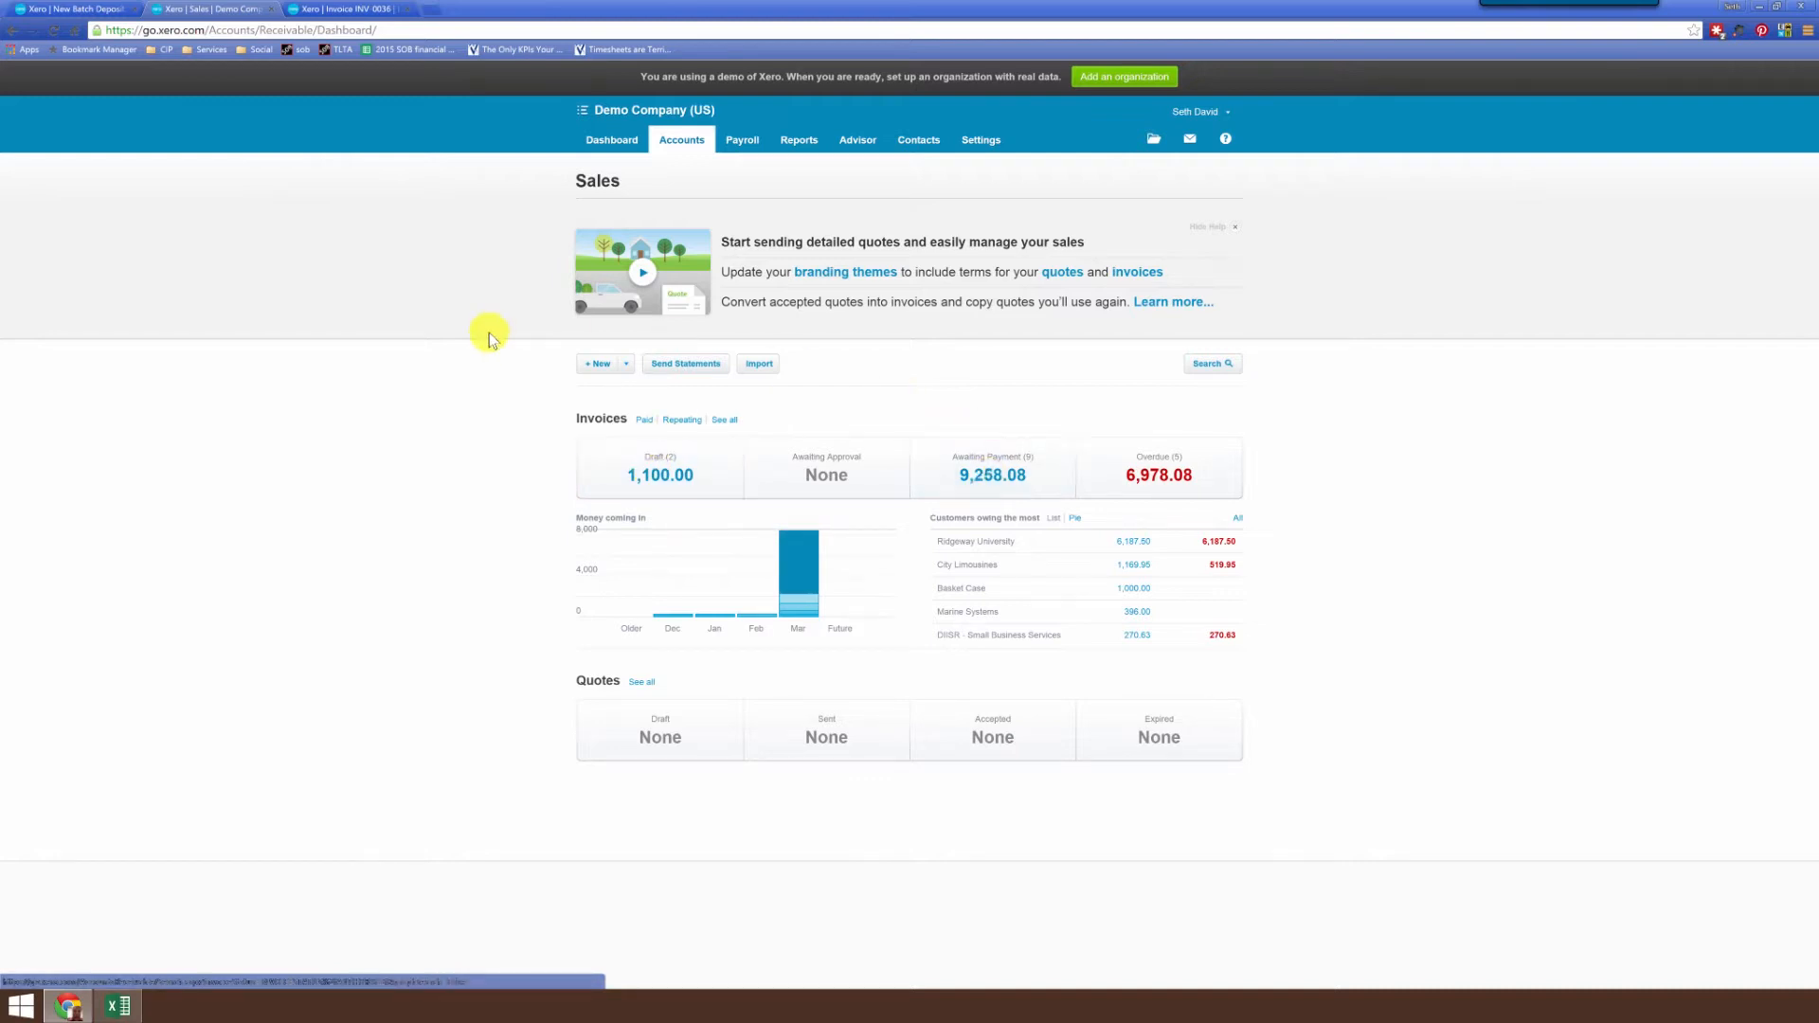
{"action": "left_click", "coordinate": [625, 363]}
{"action": "left_click", "coordinate": [598, 413]}
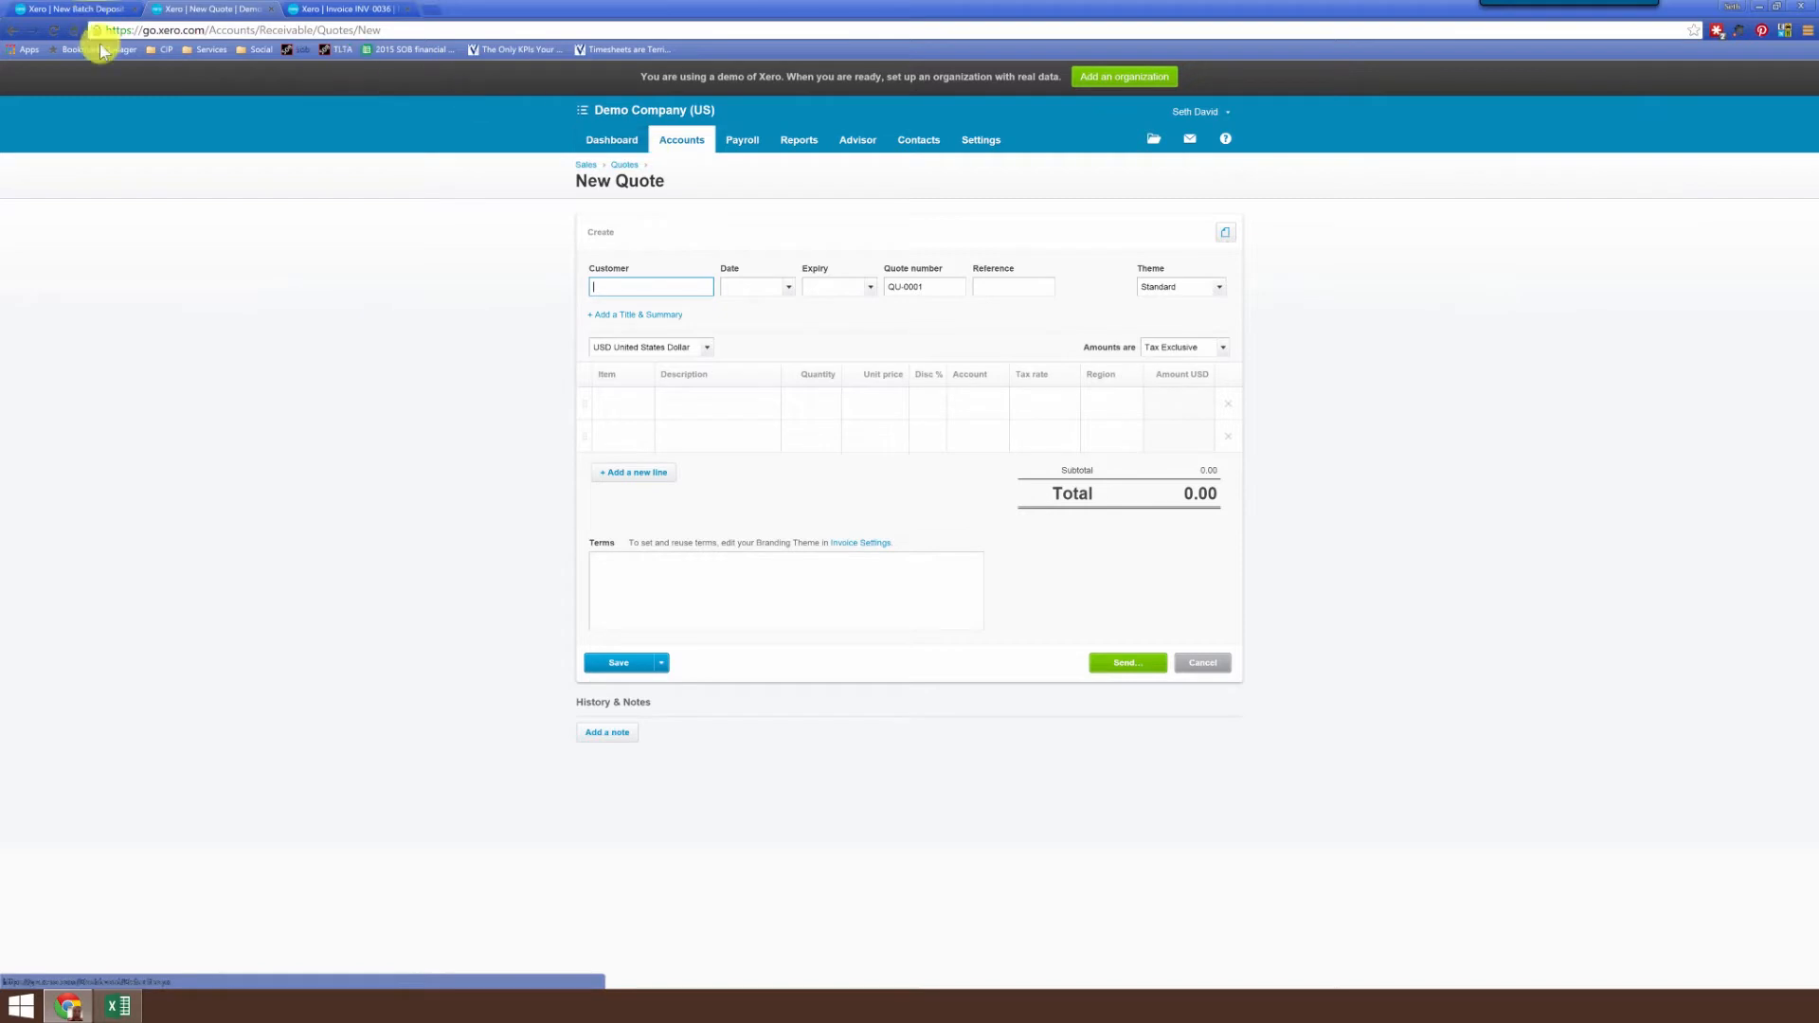
{"action": "left_click", "coordinate": [586, 165]}
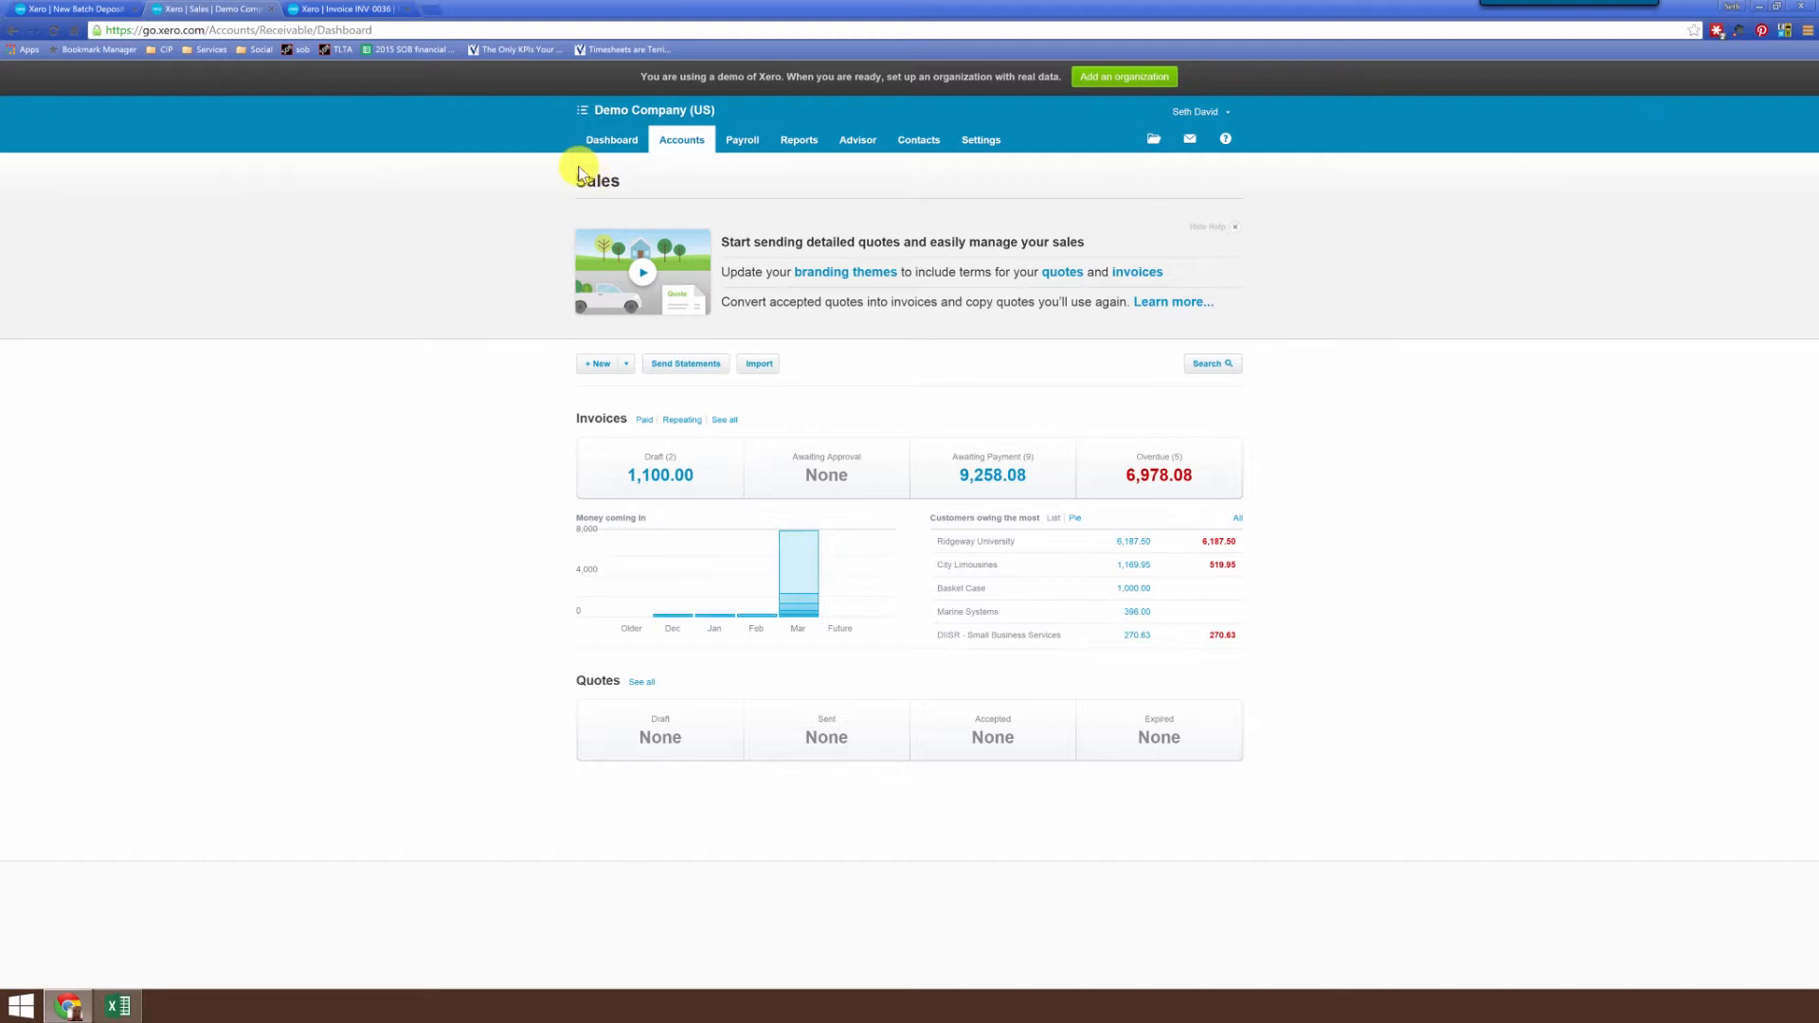
Start a new credit note and add the item GB1-White: Golf balls - white single on its first line
{"action": "left_click", "coordinate": [626, 370]}
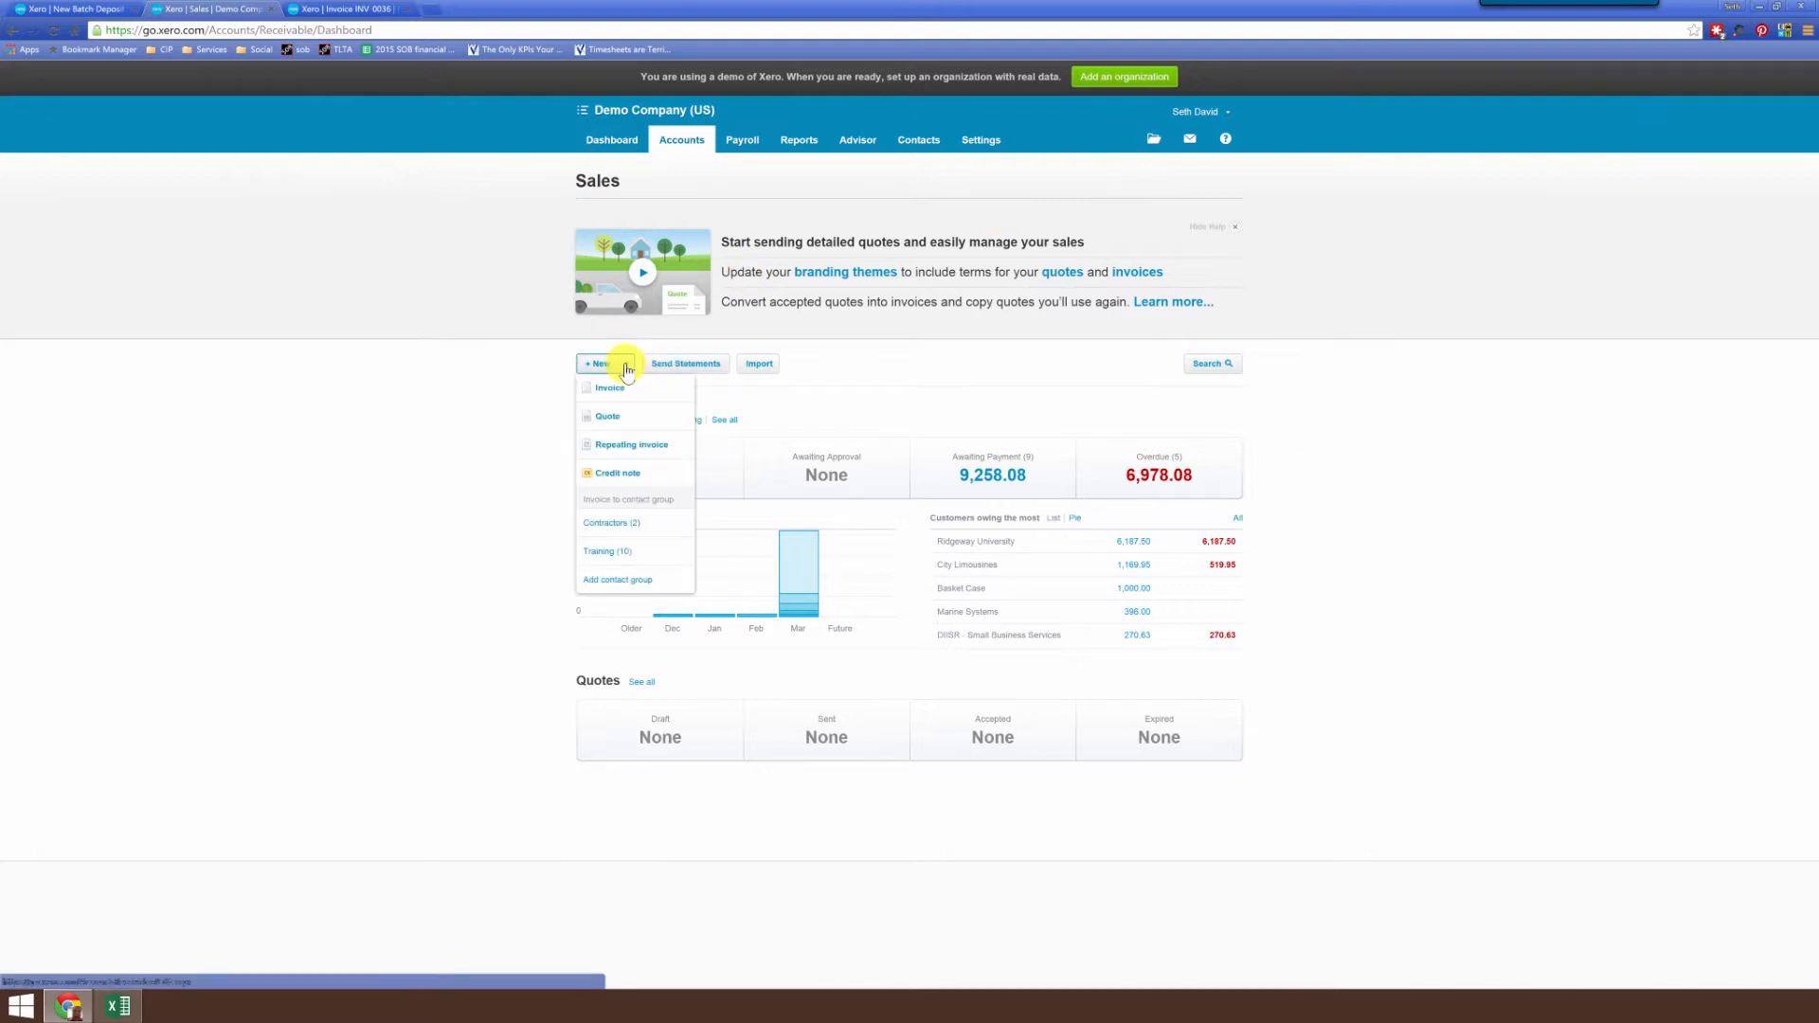
{"action": "left_click", "coordinate": [621, 476]}
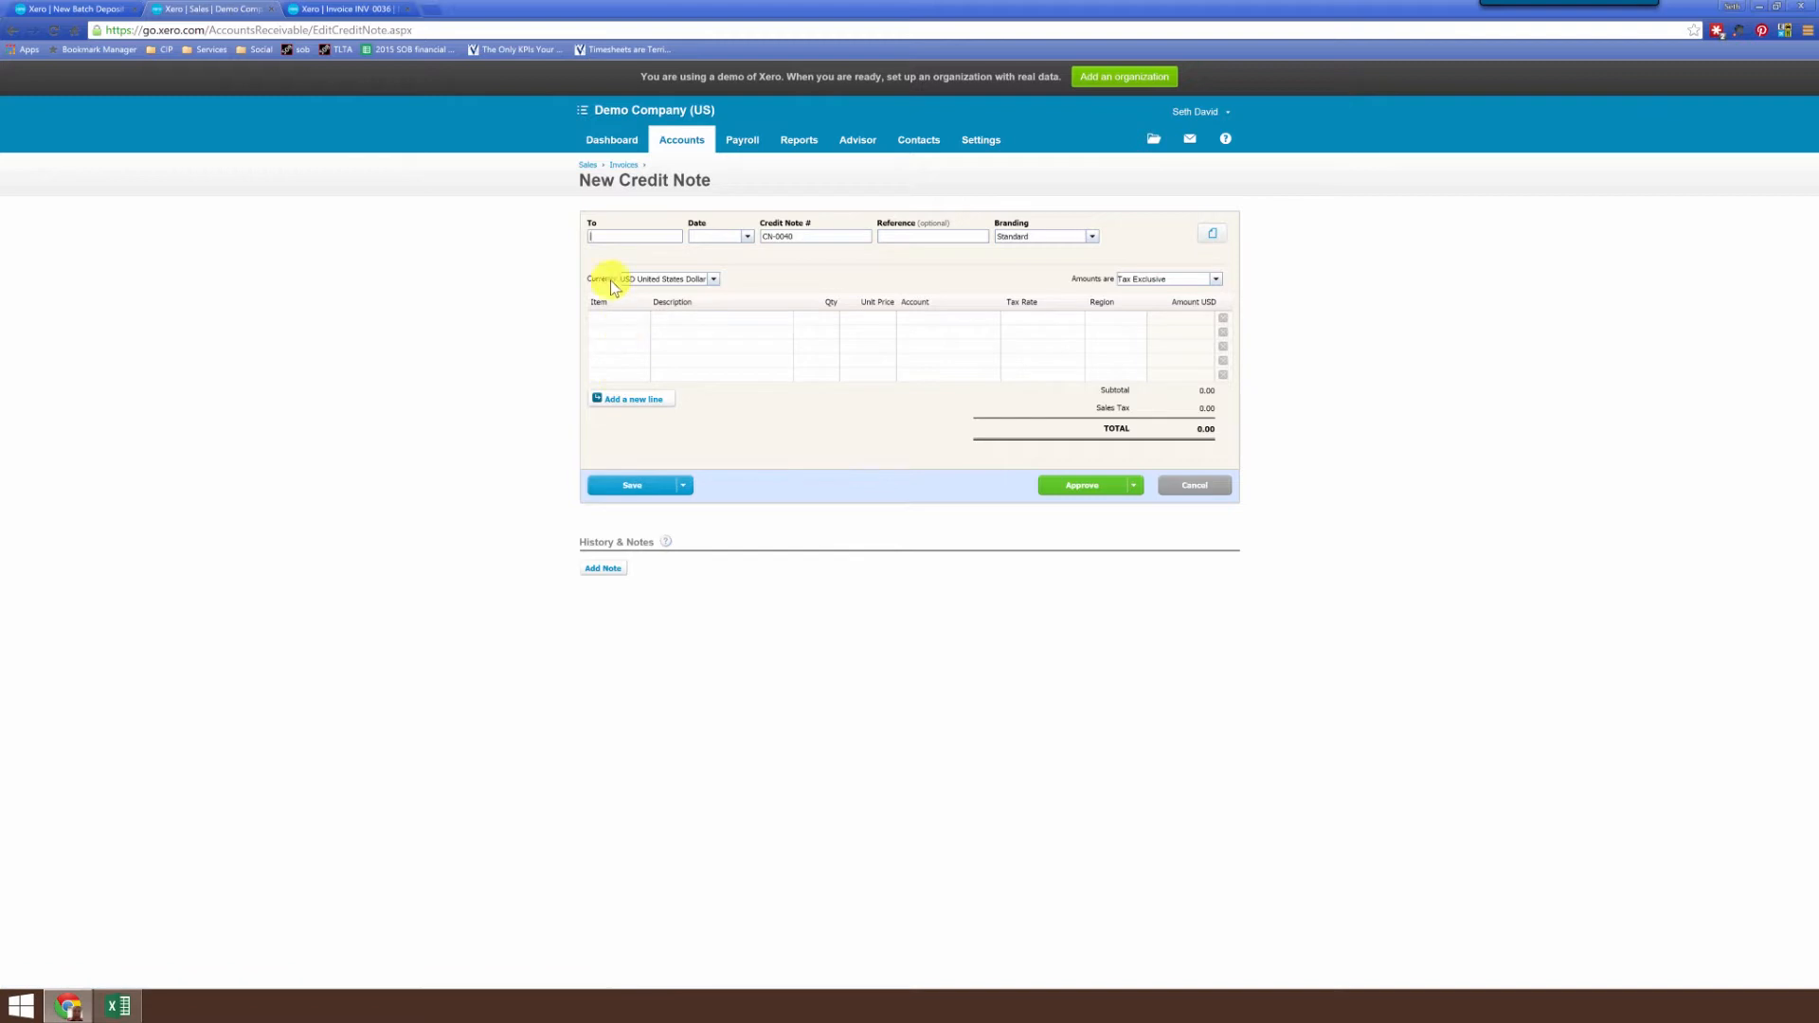
{"action": "left_click", "coordinate": [647, 237]}
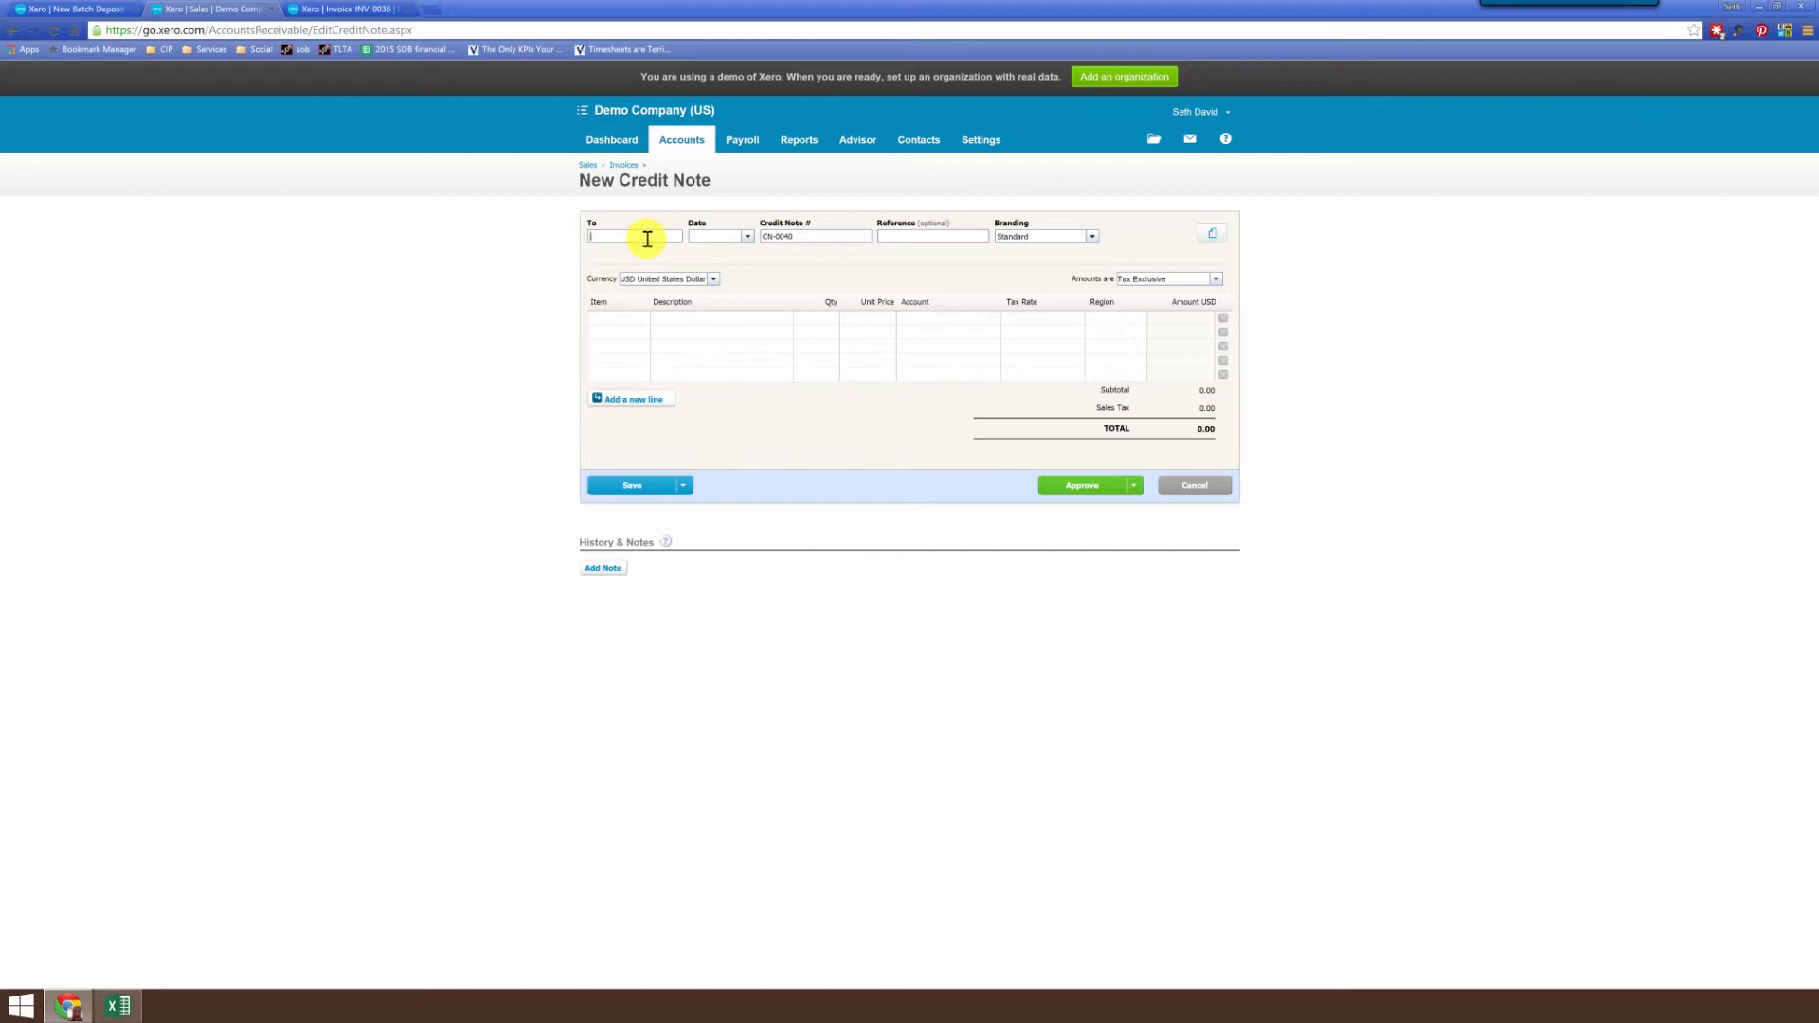
{"action": "left_click", "coordinate": [641, 324]}
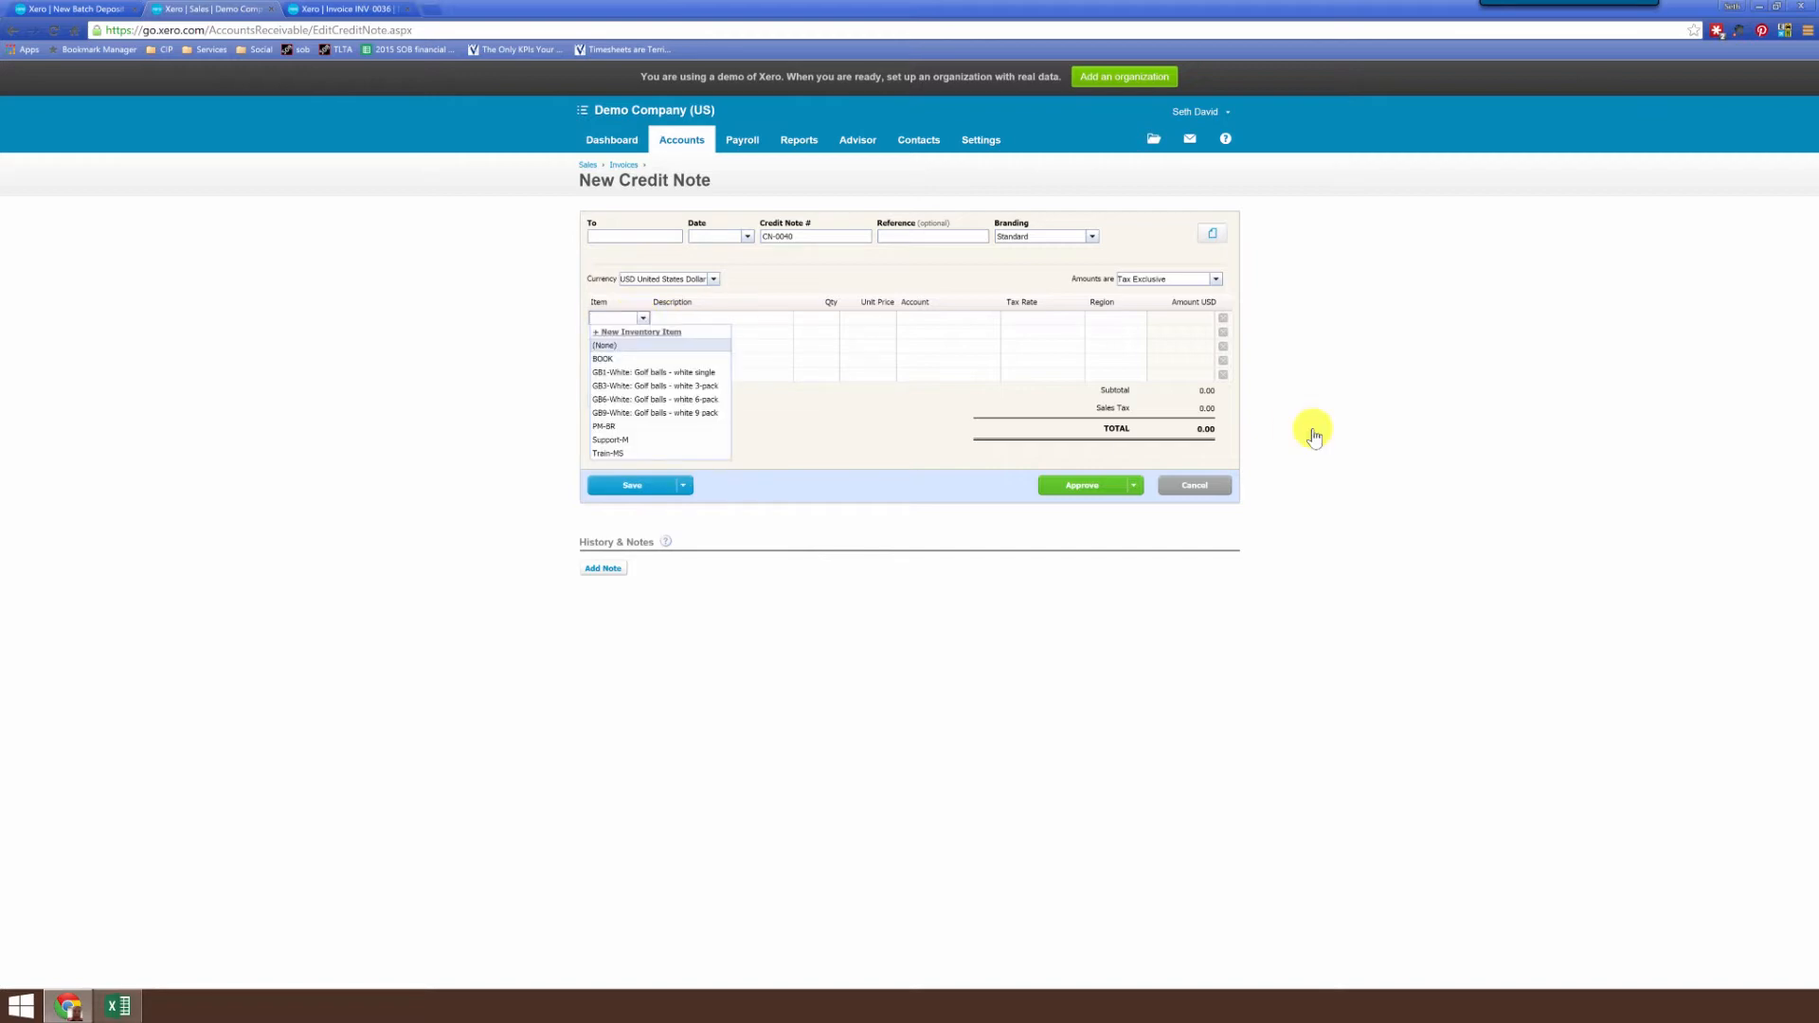
{"action": "left_click", "coordinate": [644, 373]}
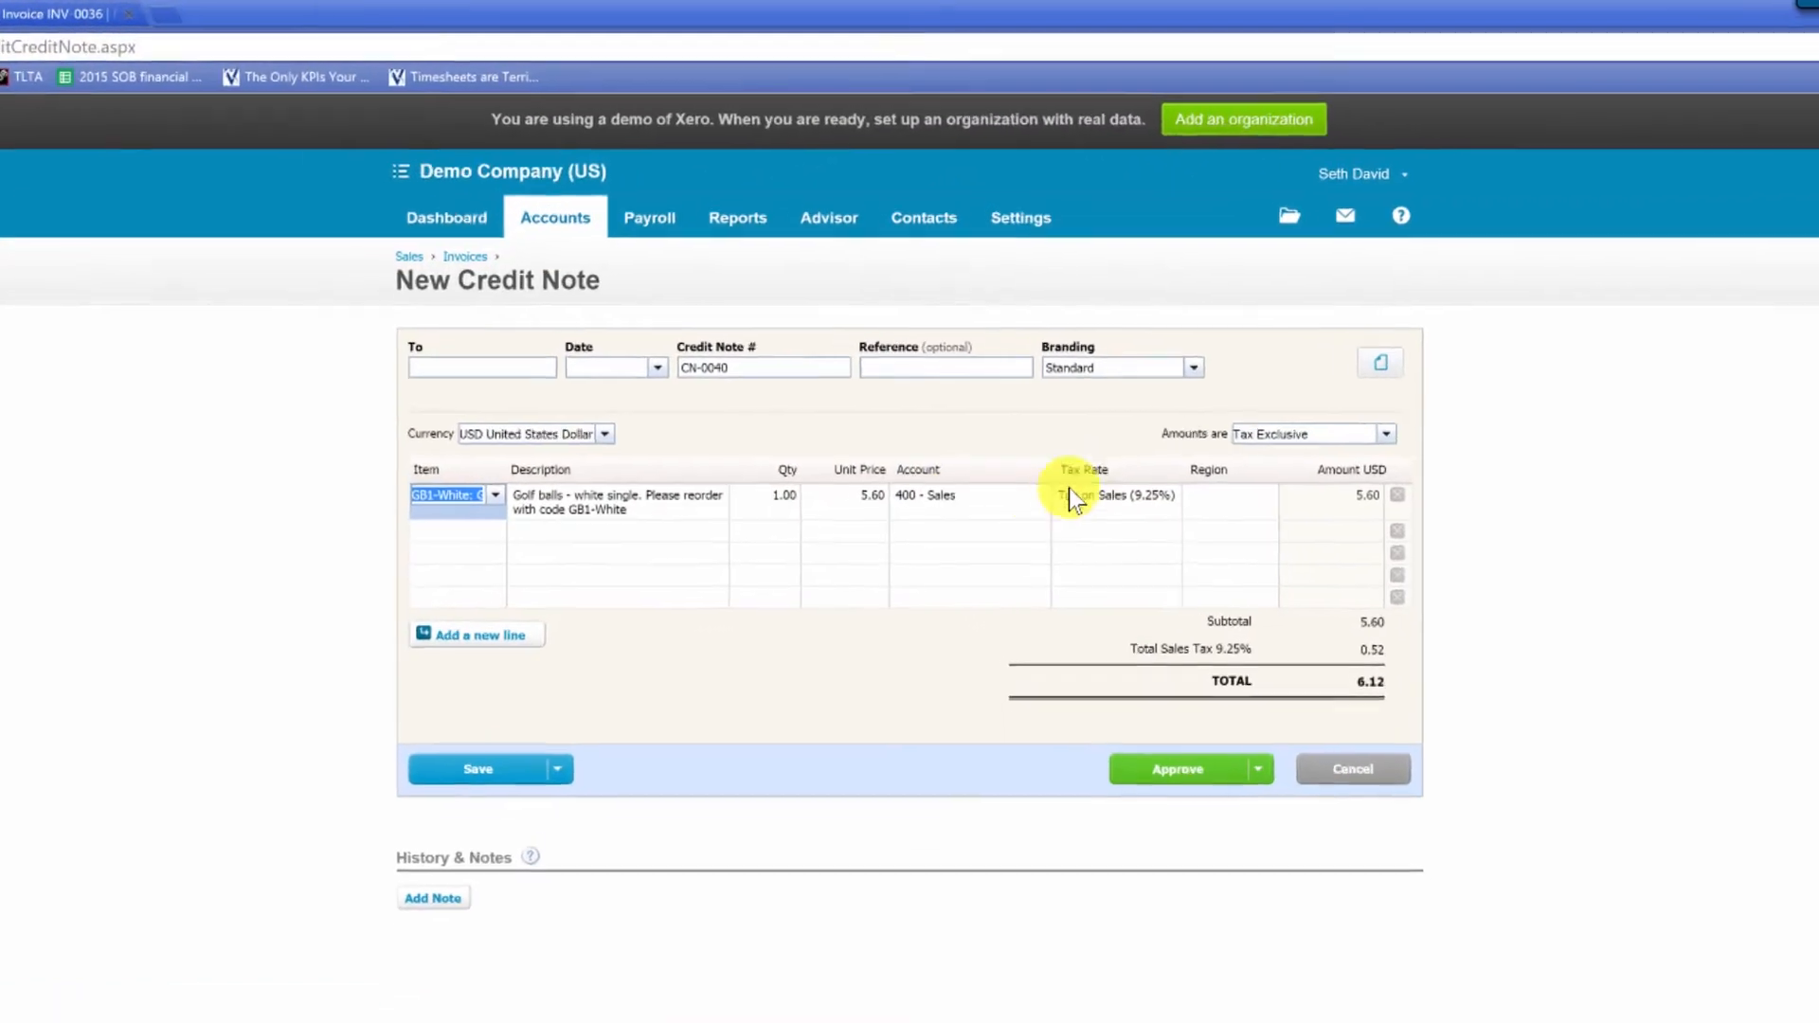
Examine the account assigned to the credit note's golf balls line and the other accounts available for it
{"action": "left_click", "coordinate": [985, 494]}
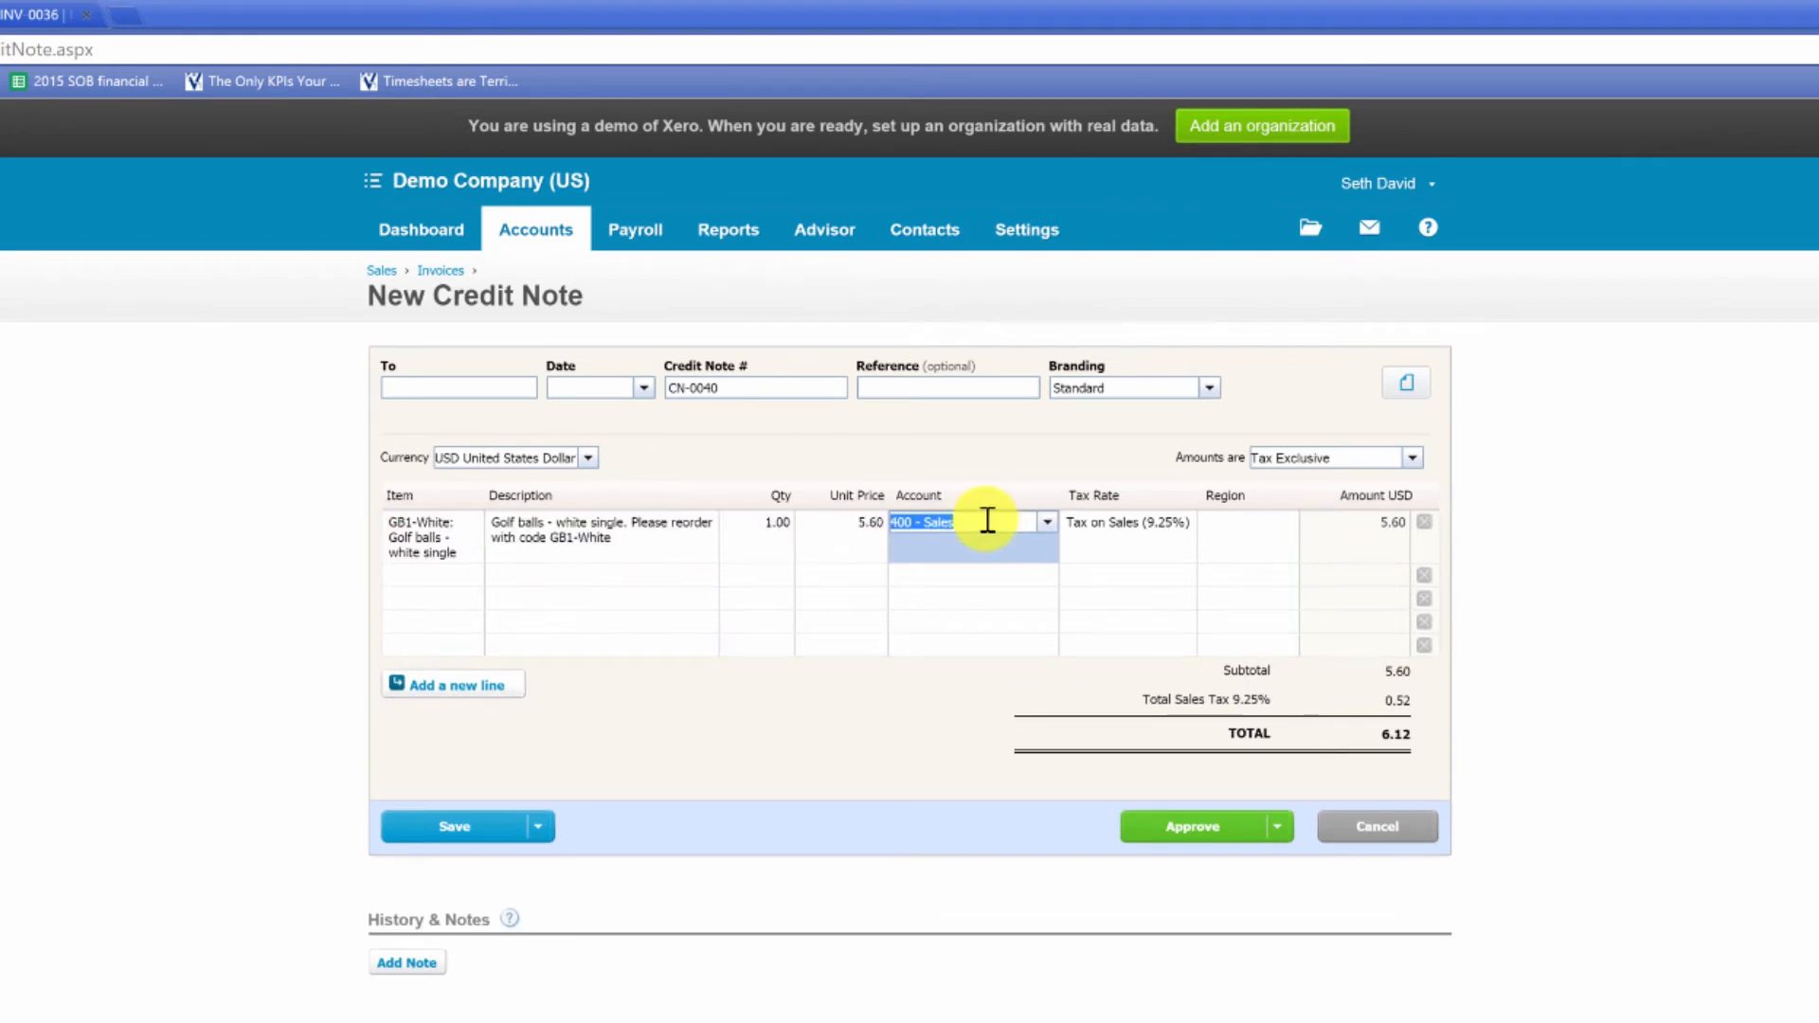
{"action": "left_click", "coordinate": [1047, 521]}
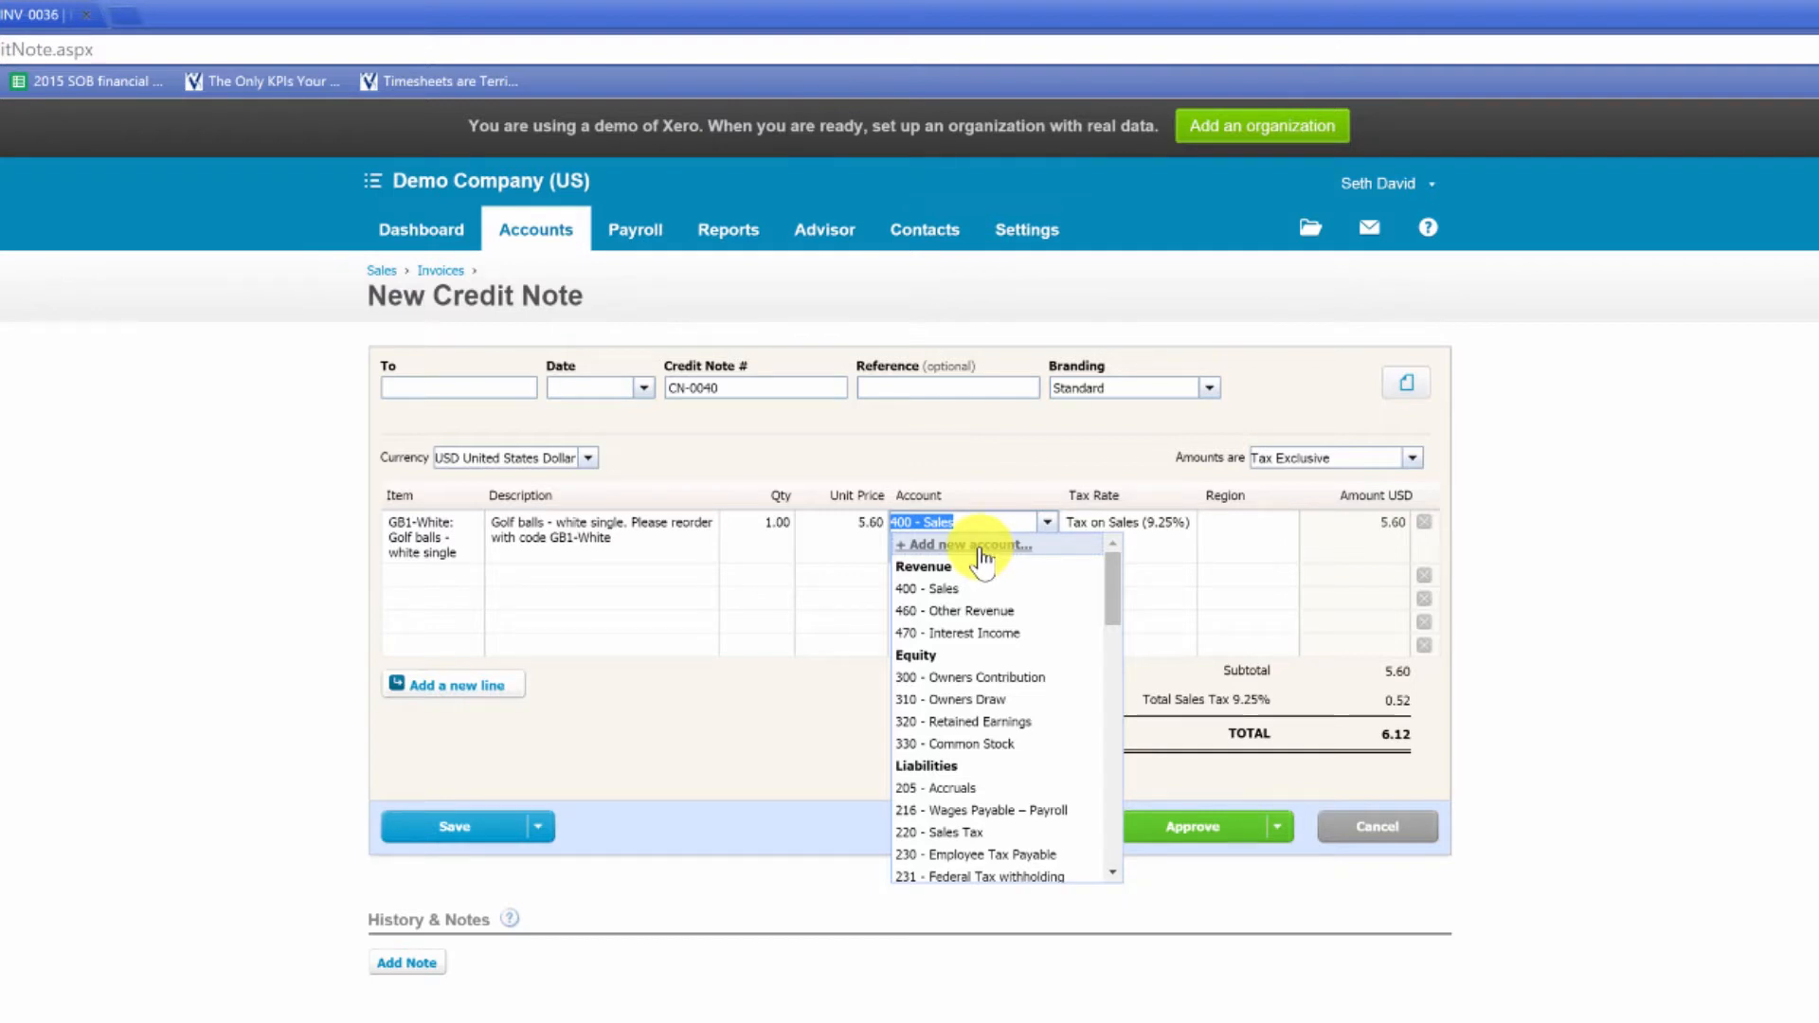
{"action": "left_click", "coordinate": [774, 716]}
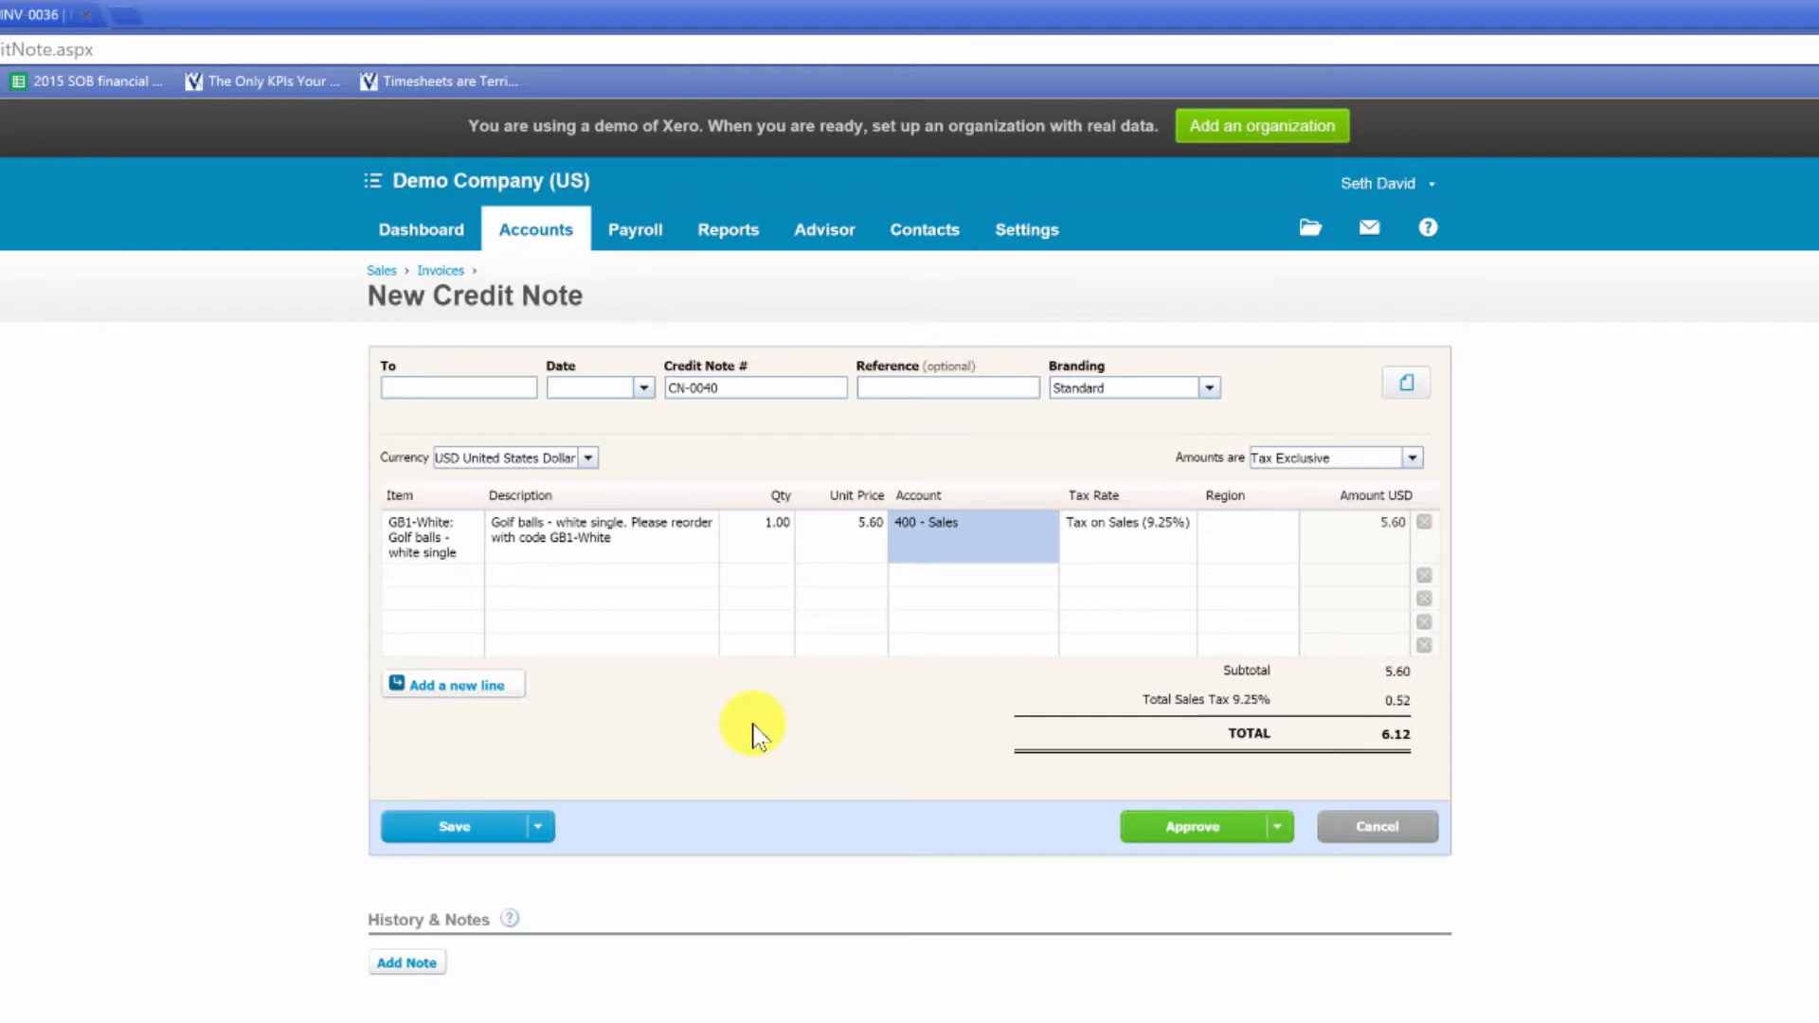
{"action": "left_click", "coordinate": [1029, 526]}
{"action": "left_click", "coordinate": [1047, 522]}
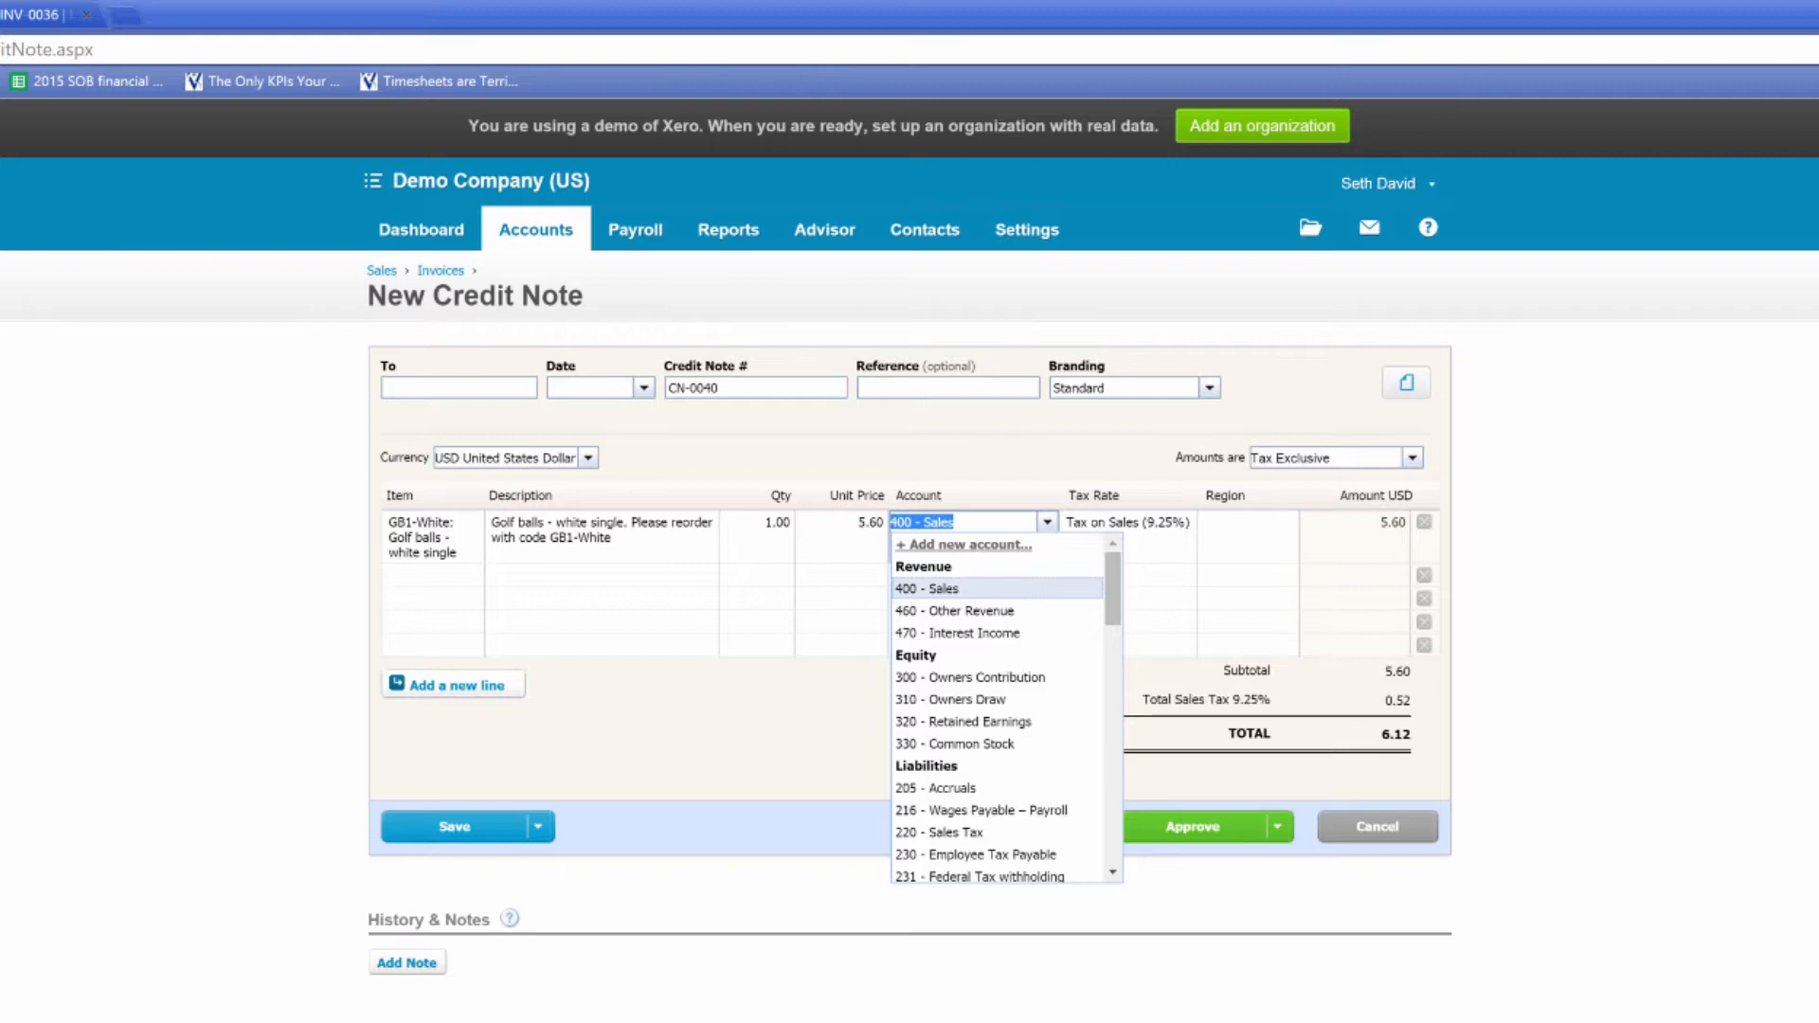
{"action": "left_click", "coordinate": [1040, 517]}
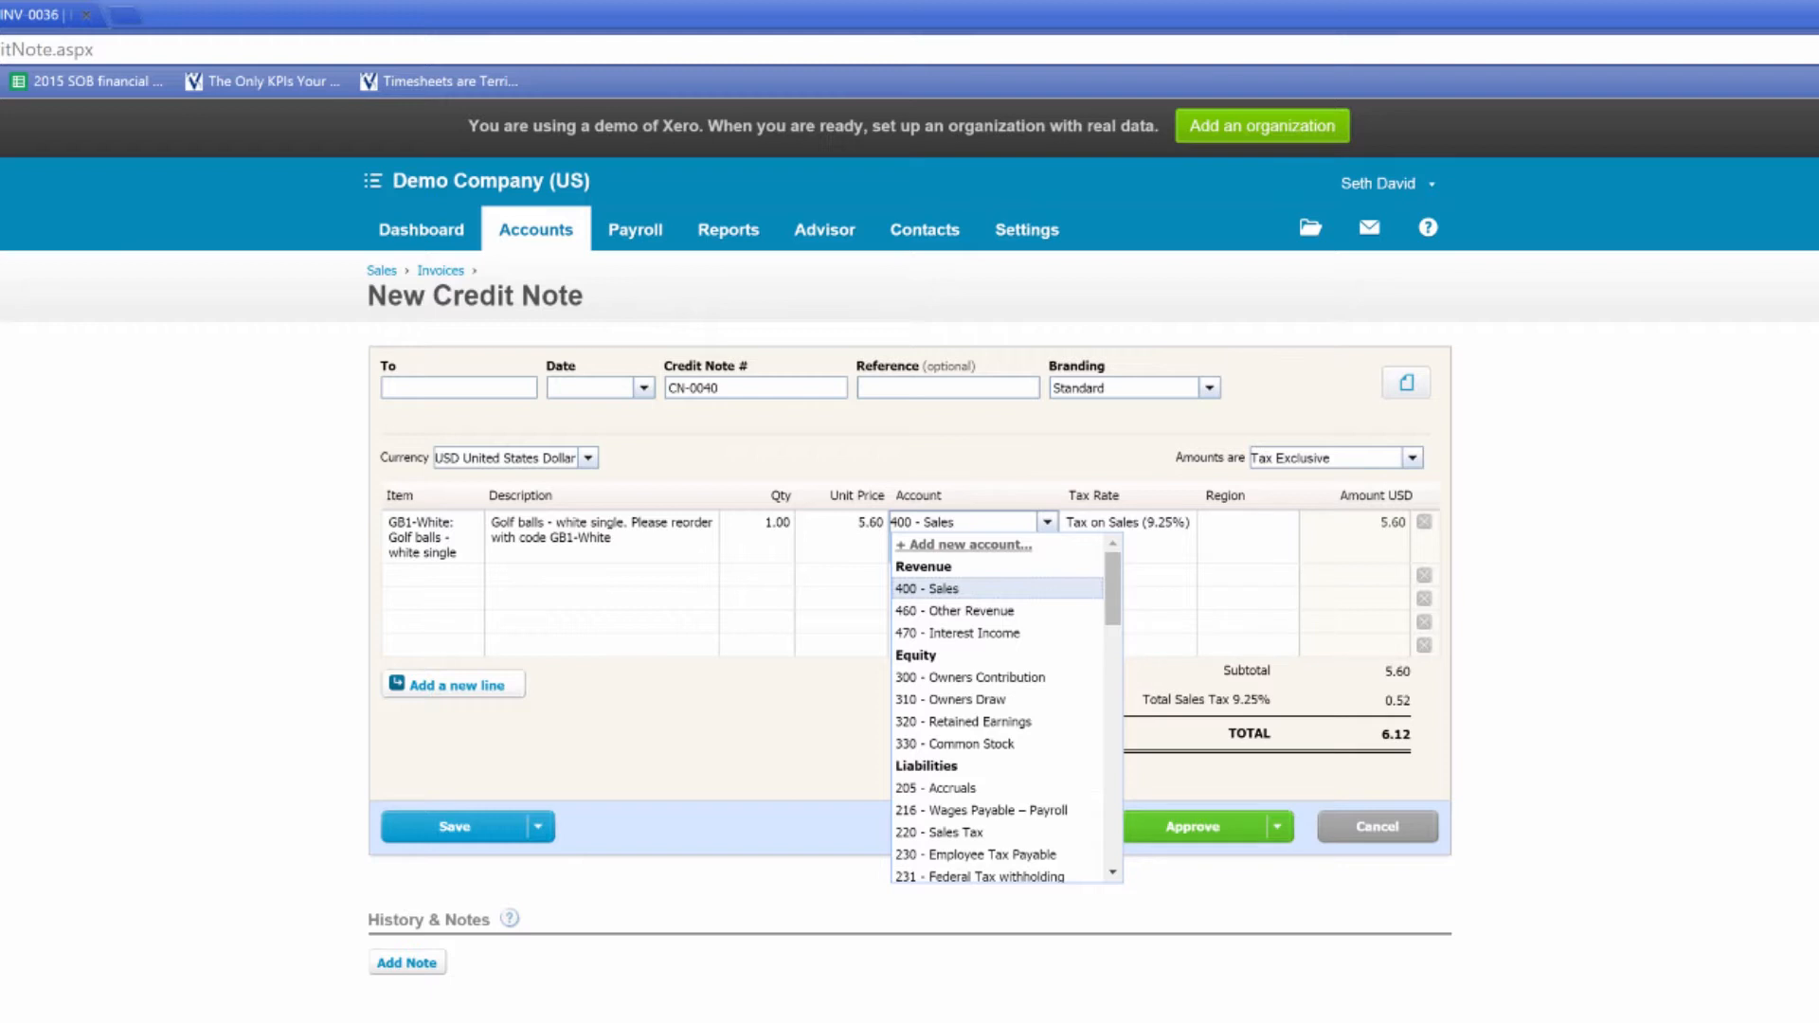
{"action": "left_click_drag", "start_coordinate": [1006, 521], "coordinate": [869, 522]}
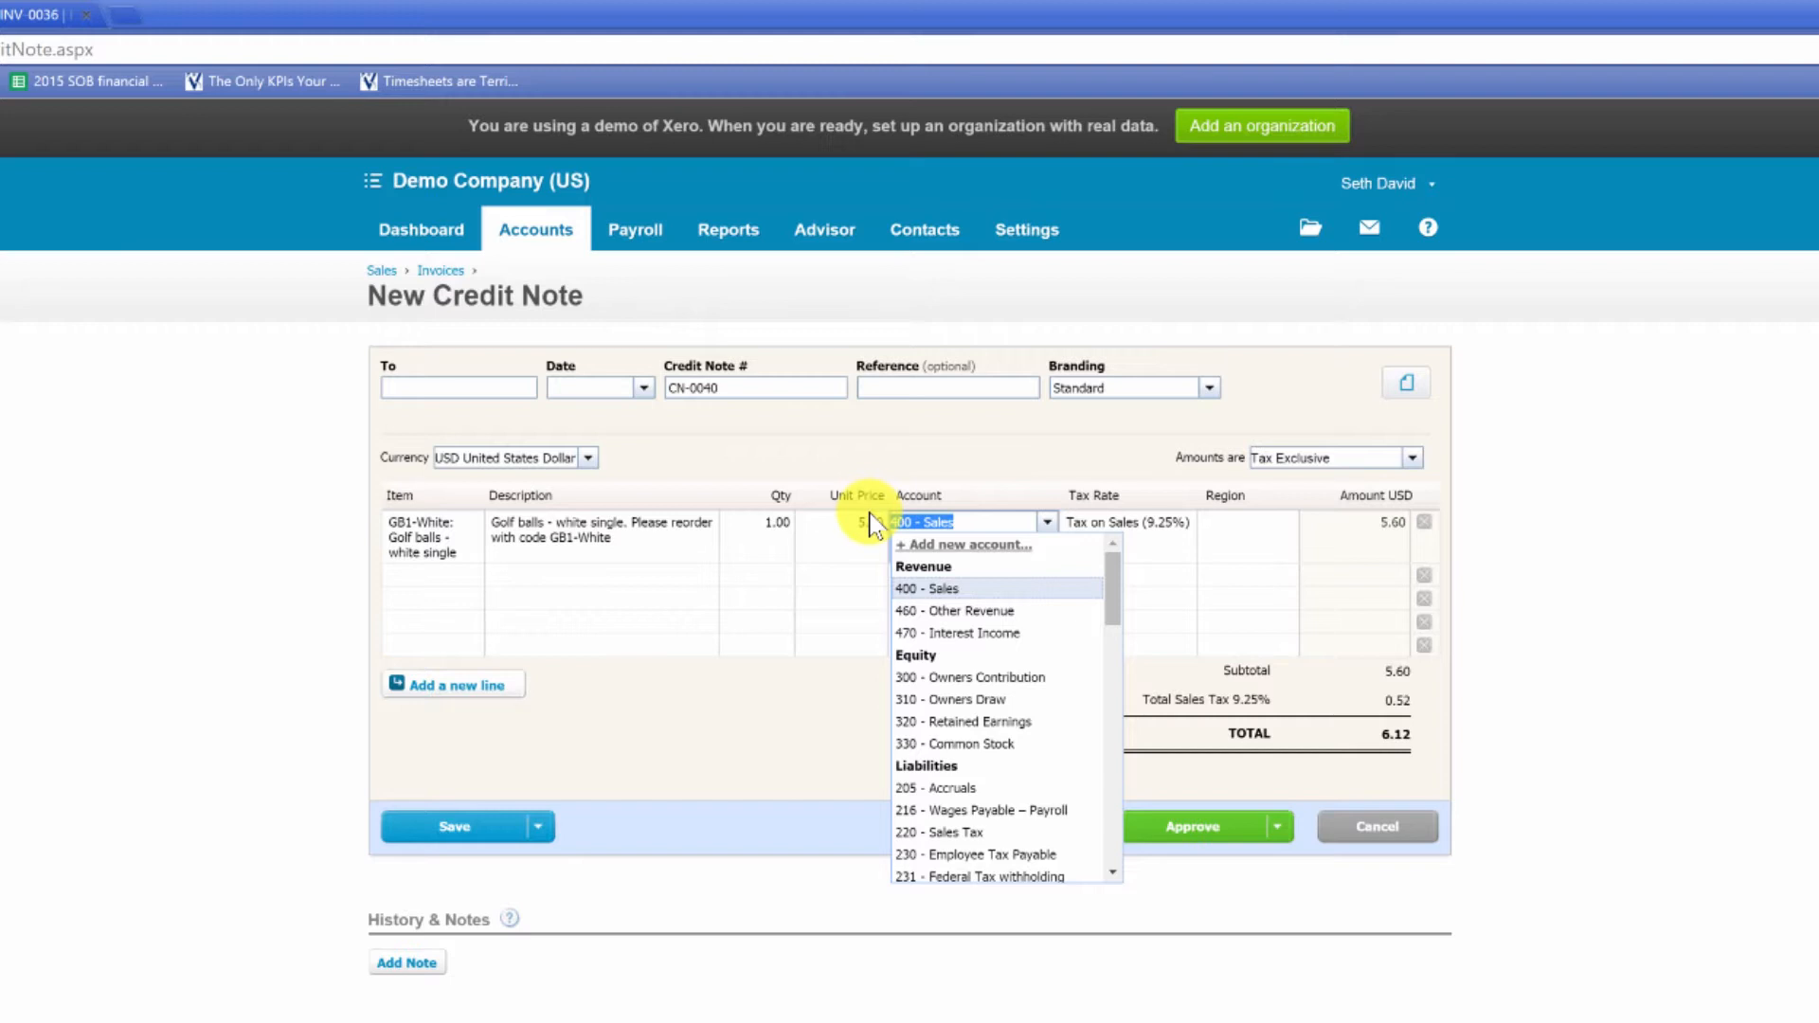
{"action": "double_click", "coordinate": [938, 522]}
{"action": "left_click", "coordinate": [955, 522]}
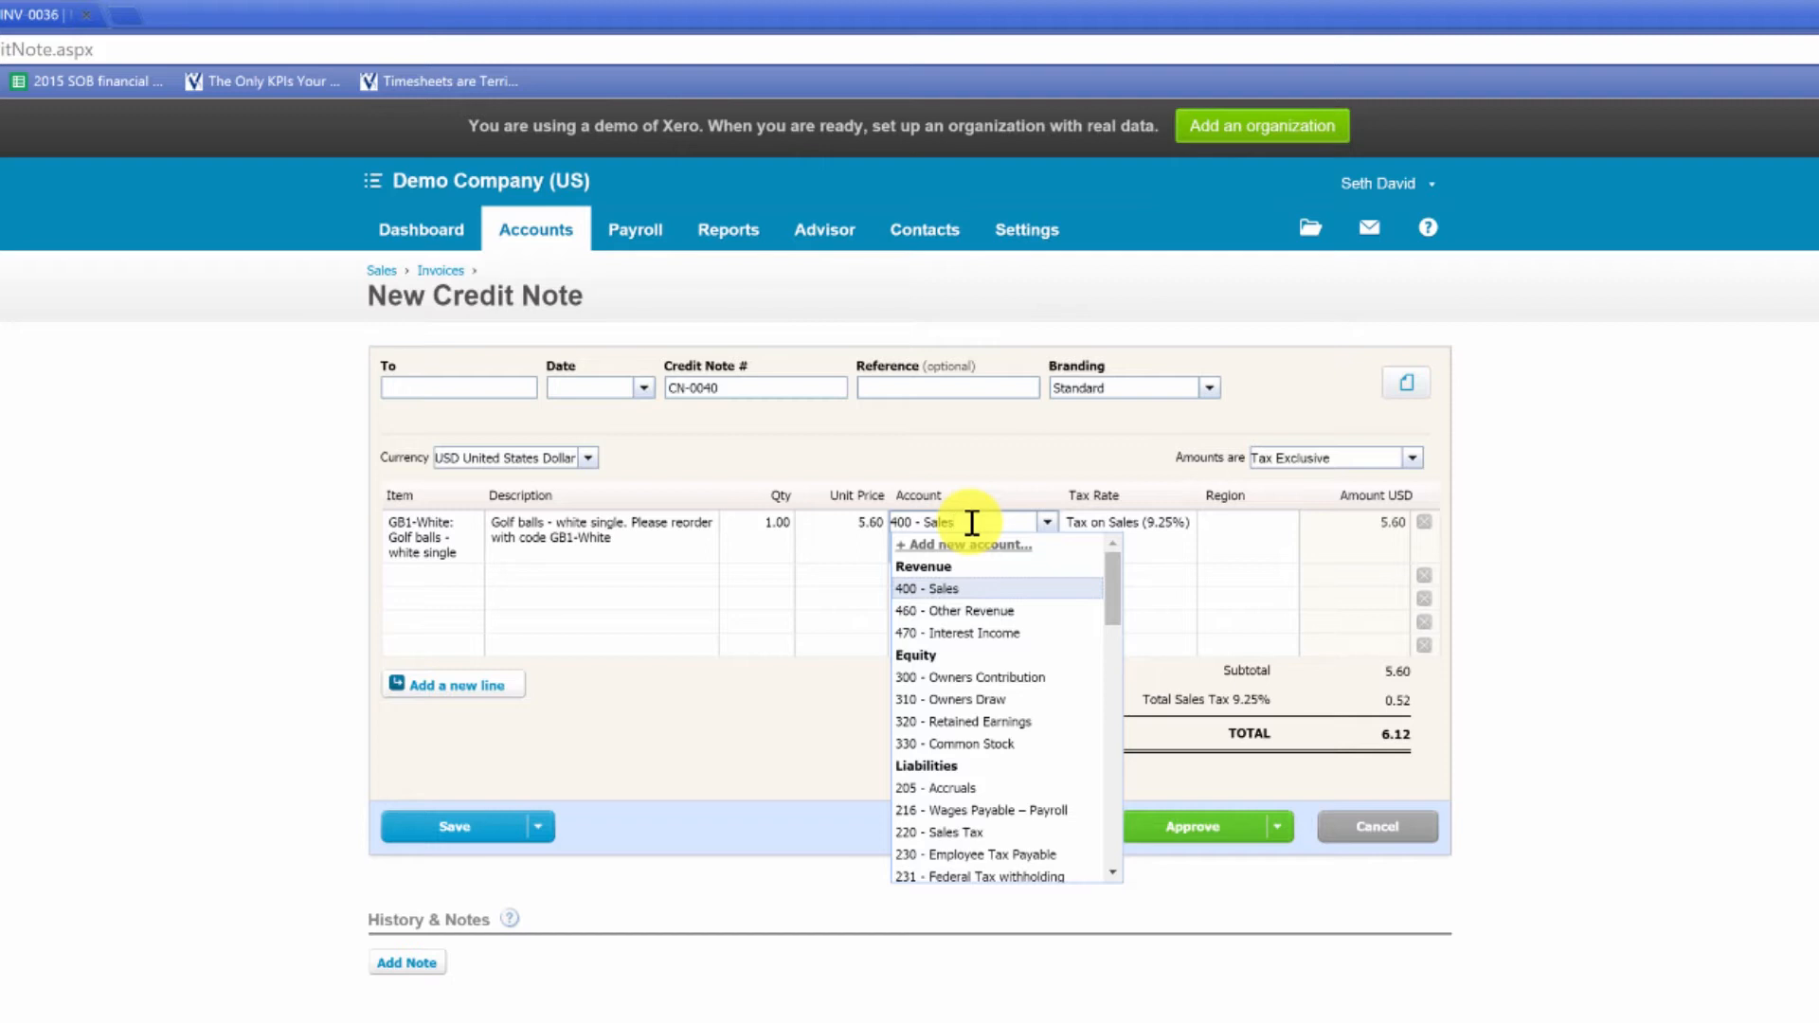
Cancel the new credit note and return to the Sales overview
{"action": "left_click", "coordinate": [1371, 831]}
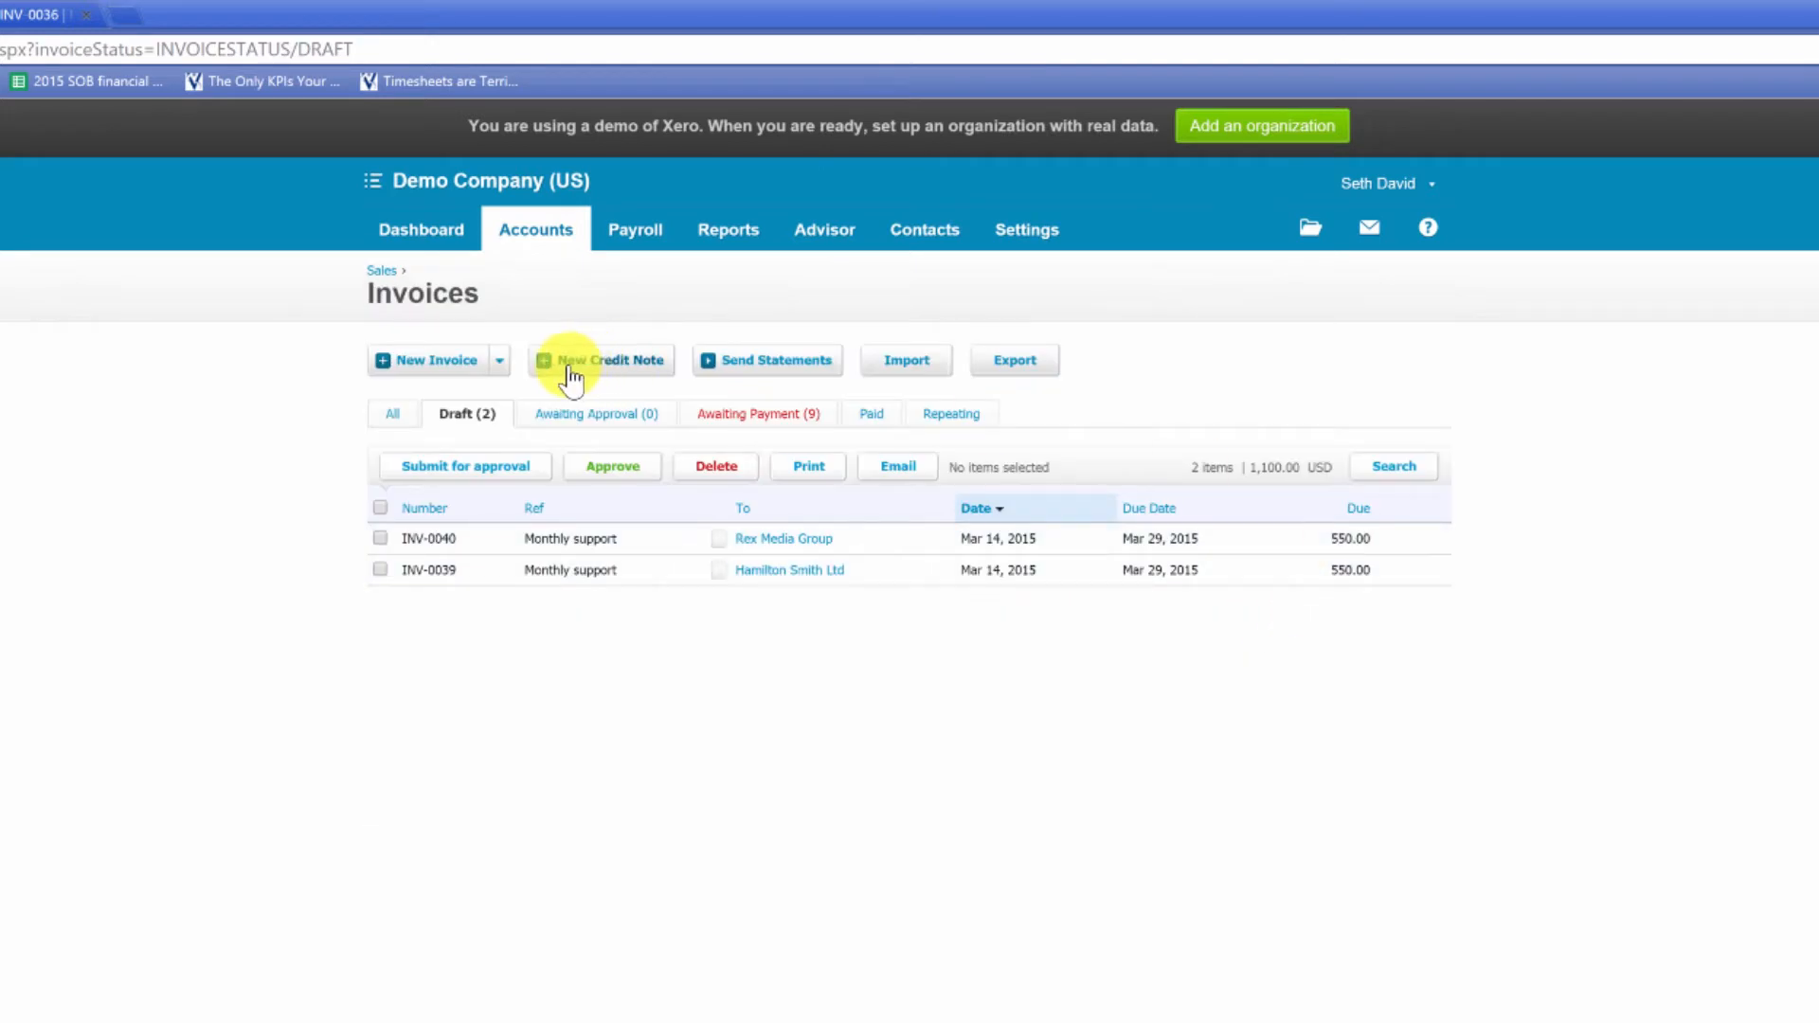
{"action": "left_click", "coordinate": [527, 233]}
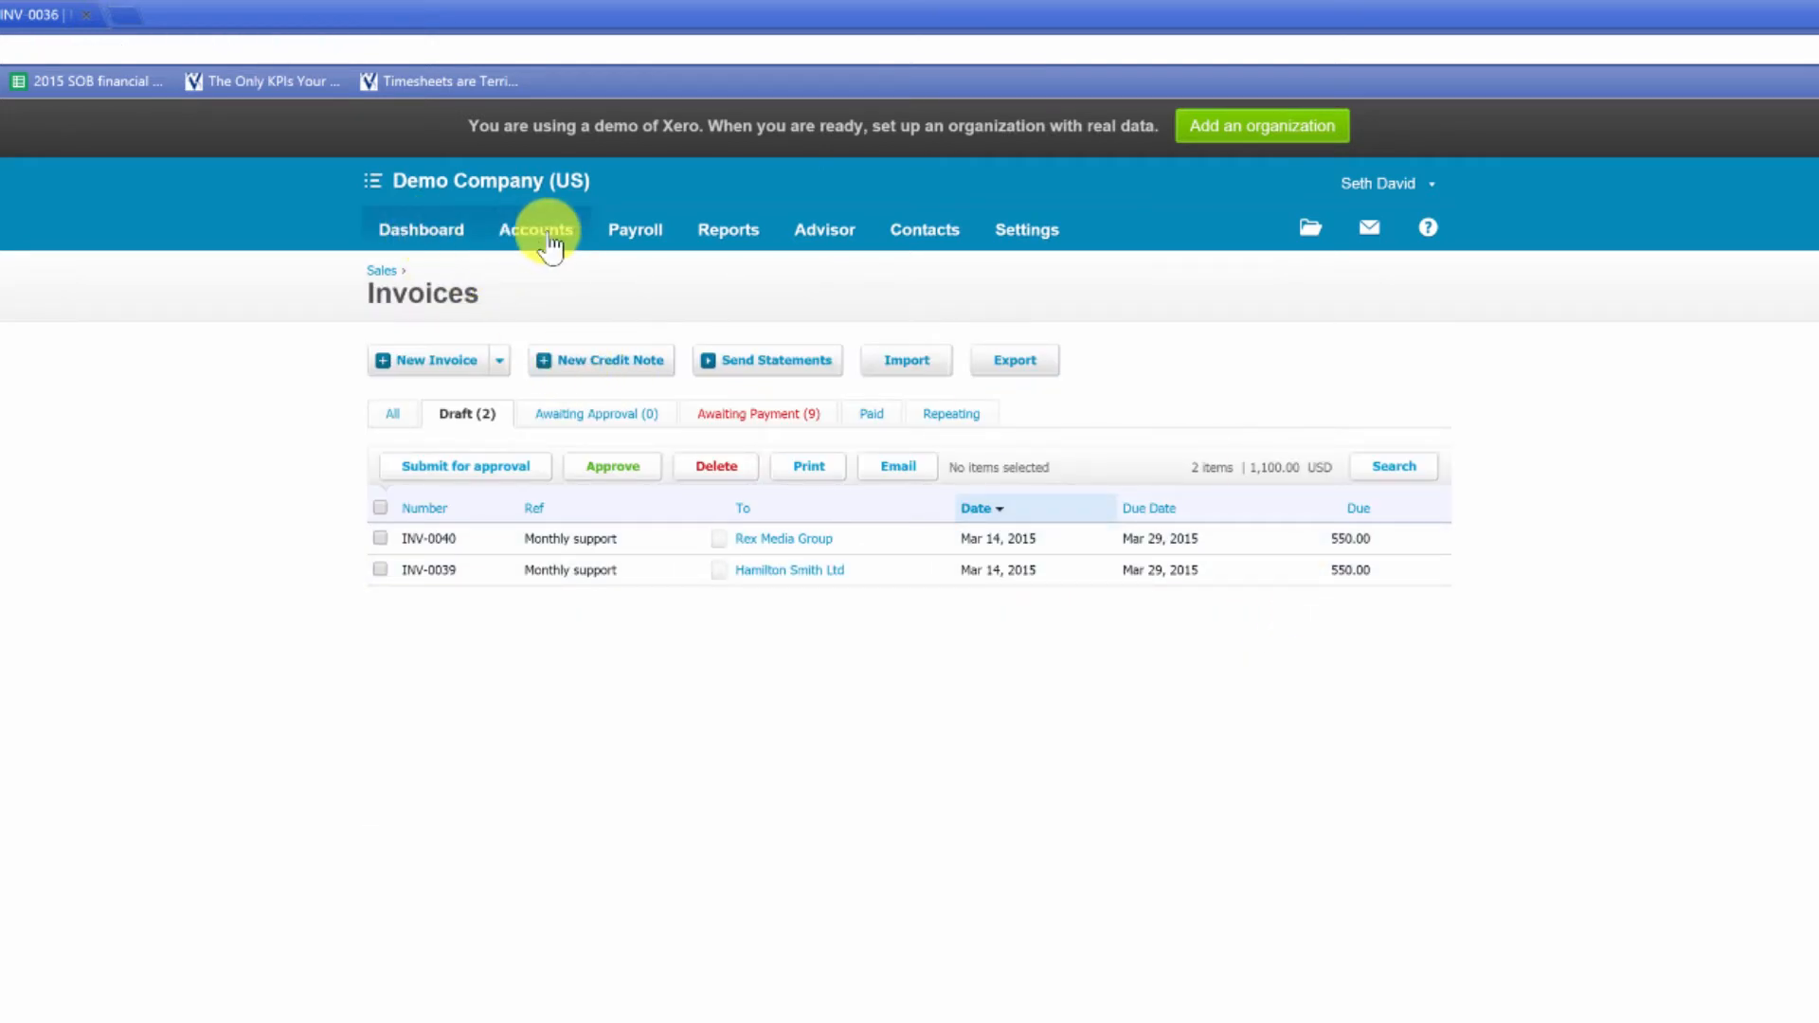
{"action": "left_click", "coordinate": [550, 244]}
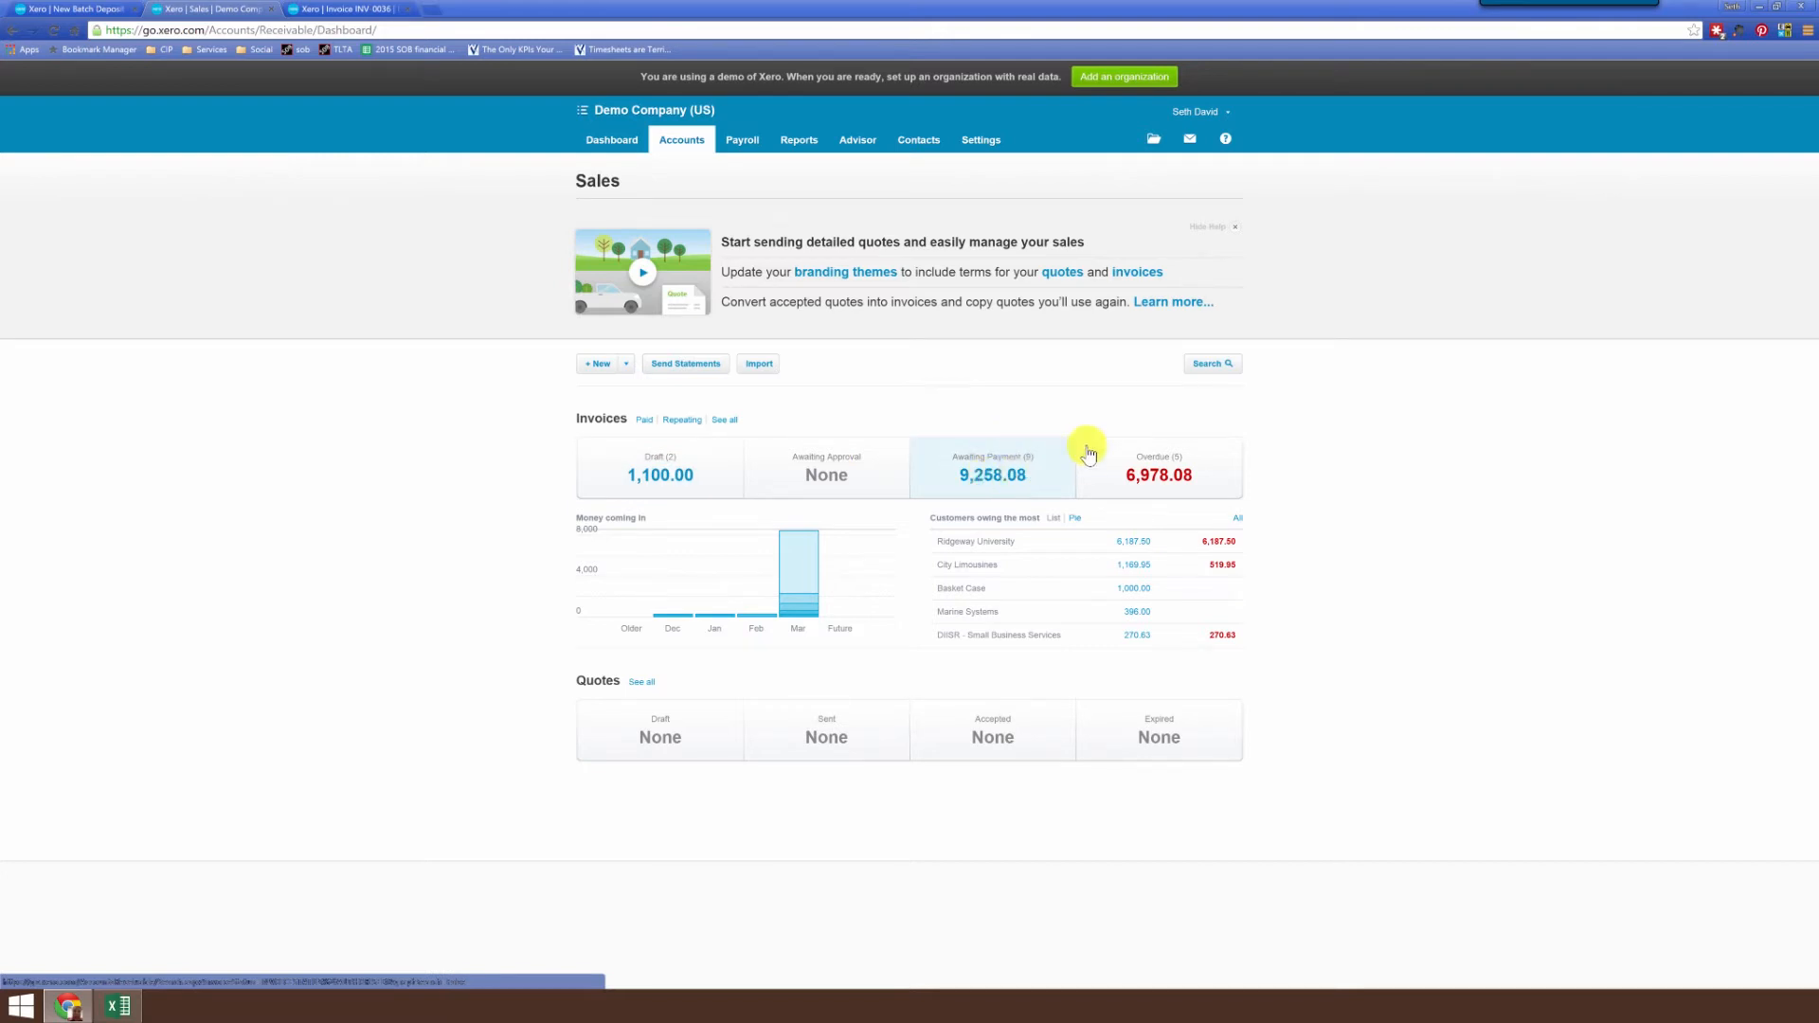
Start a new repeating invoice dated Mar 18, 2015 and set it to repeat every 1 week
{"action": "left_click", "coordinate": [626, 364]}
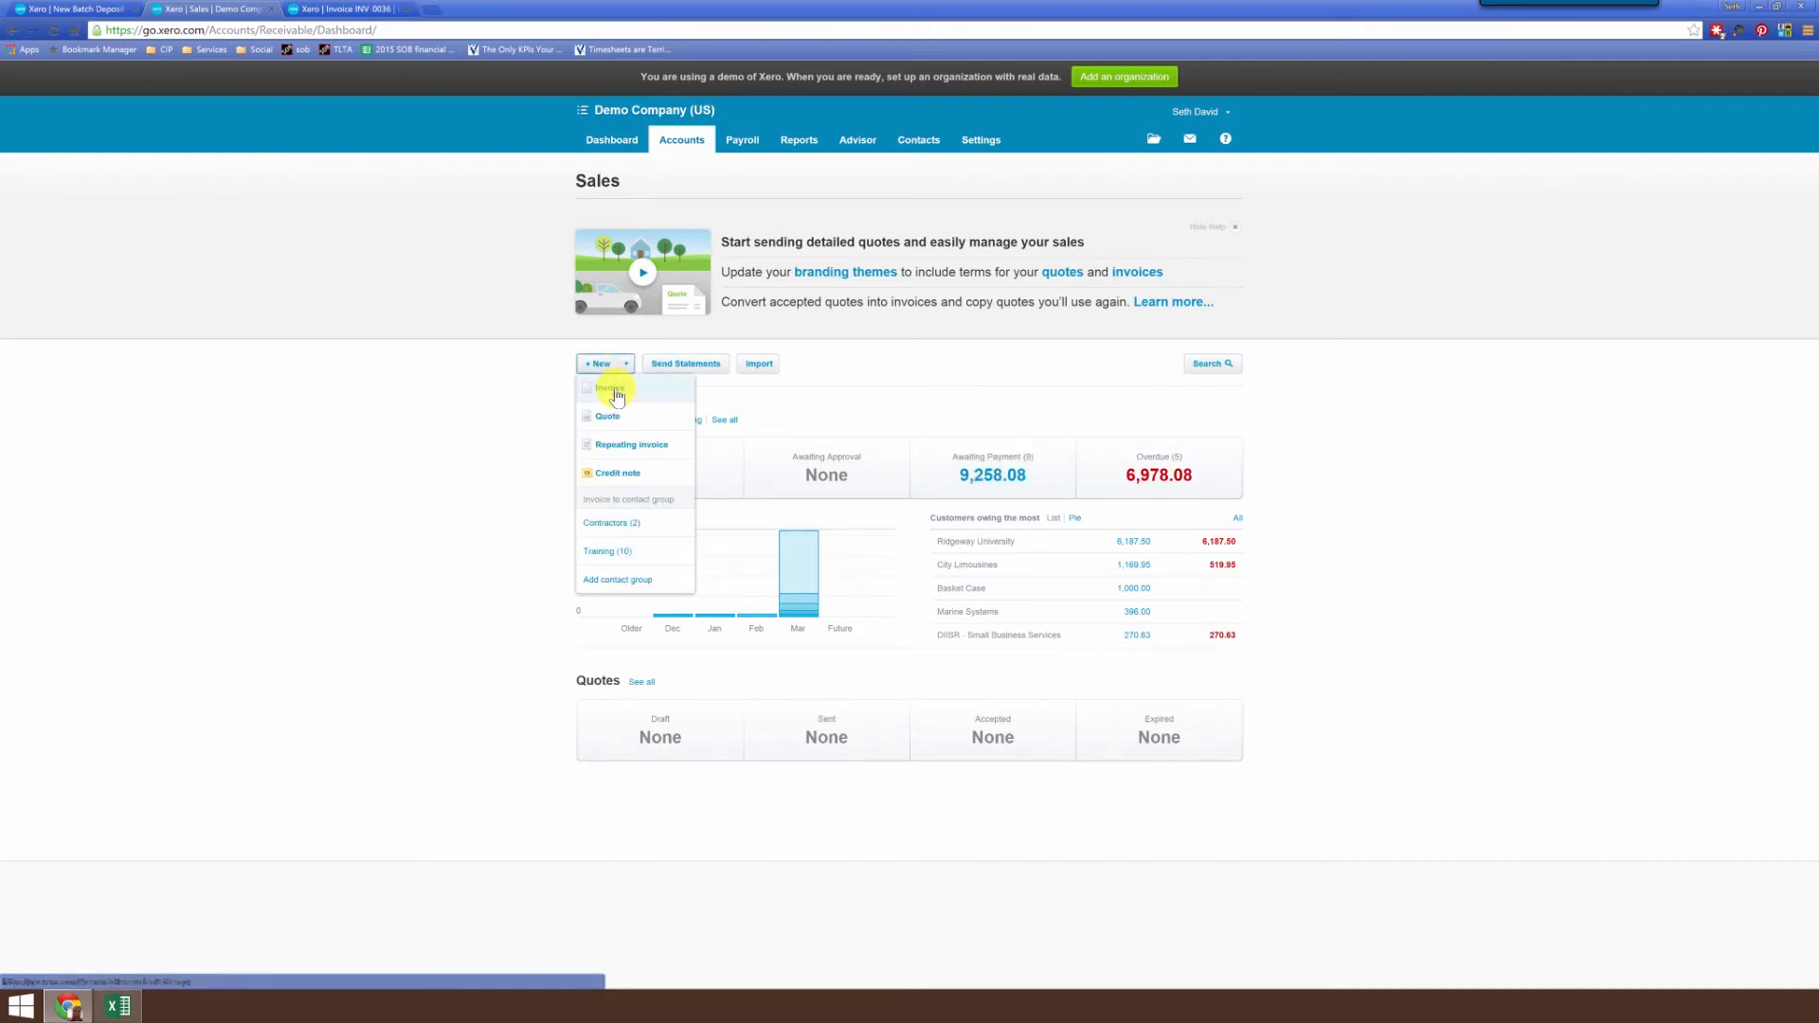
{"action": "left_click", "coordinate": [632, 456]}
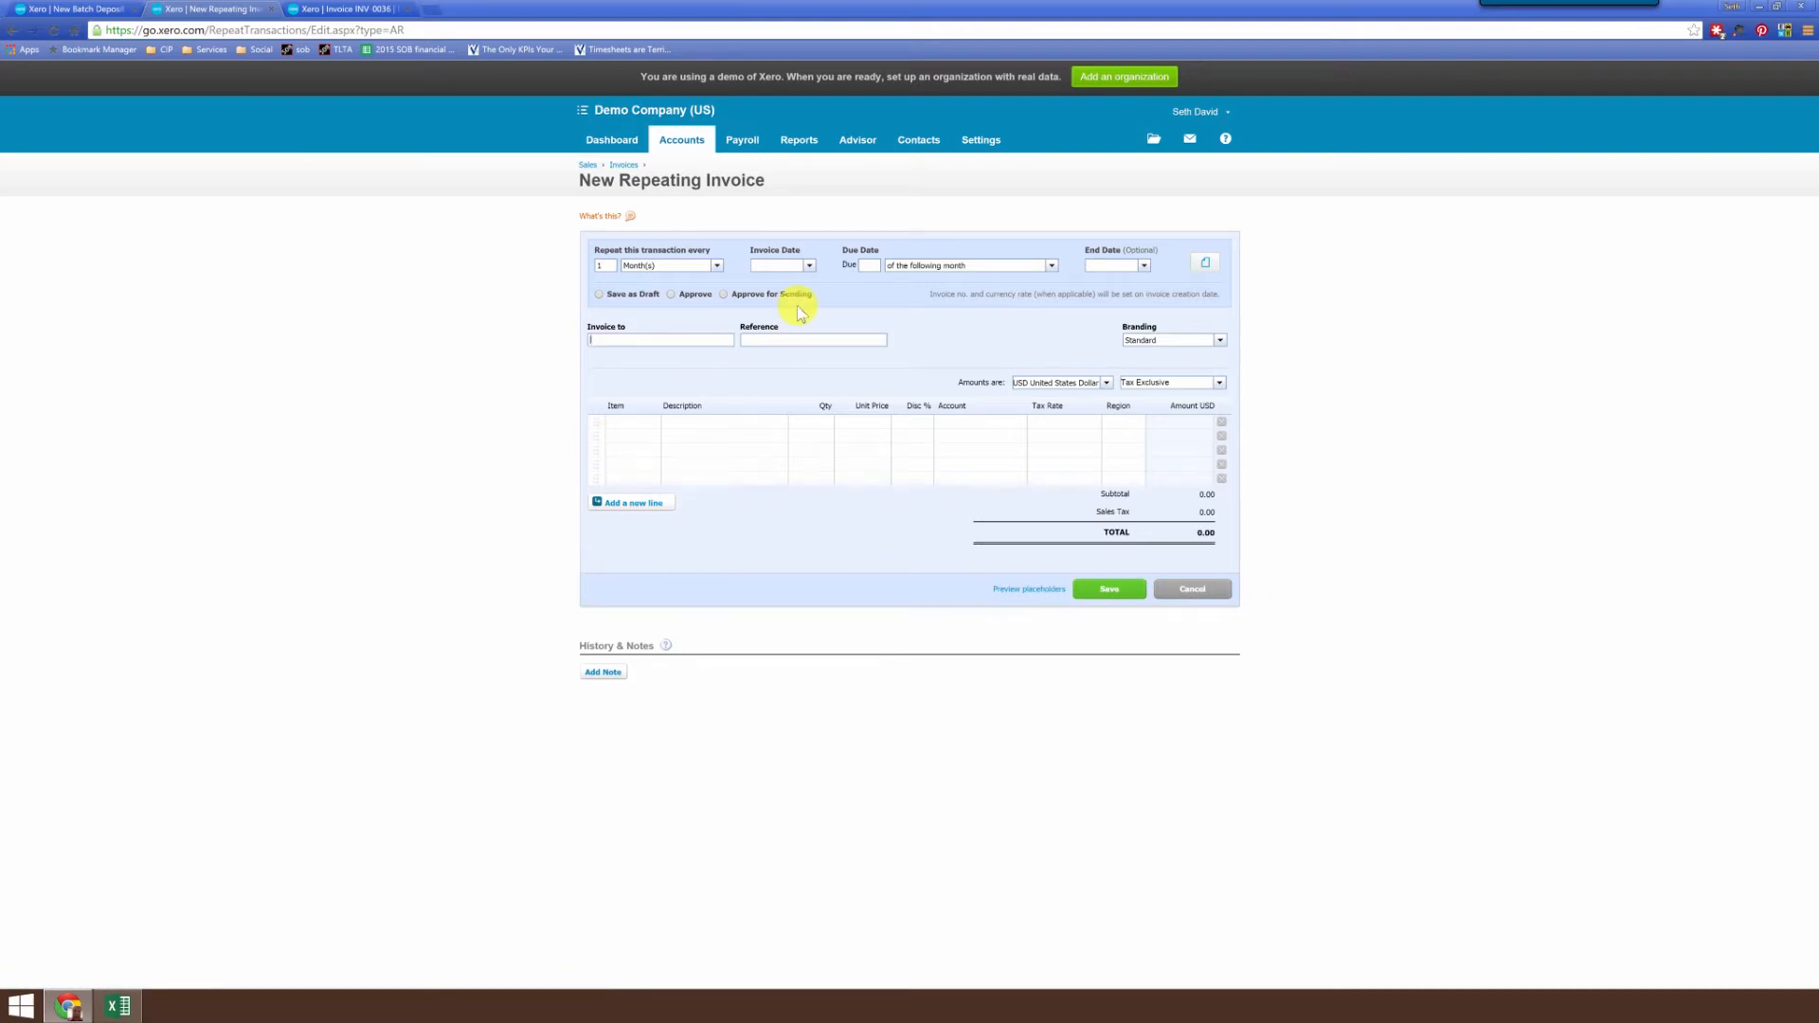
{"action": "left_click", "coordinate": [772, 265]}
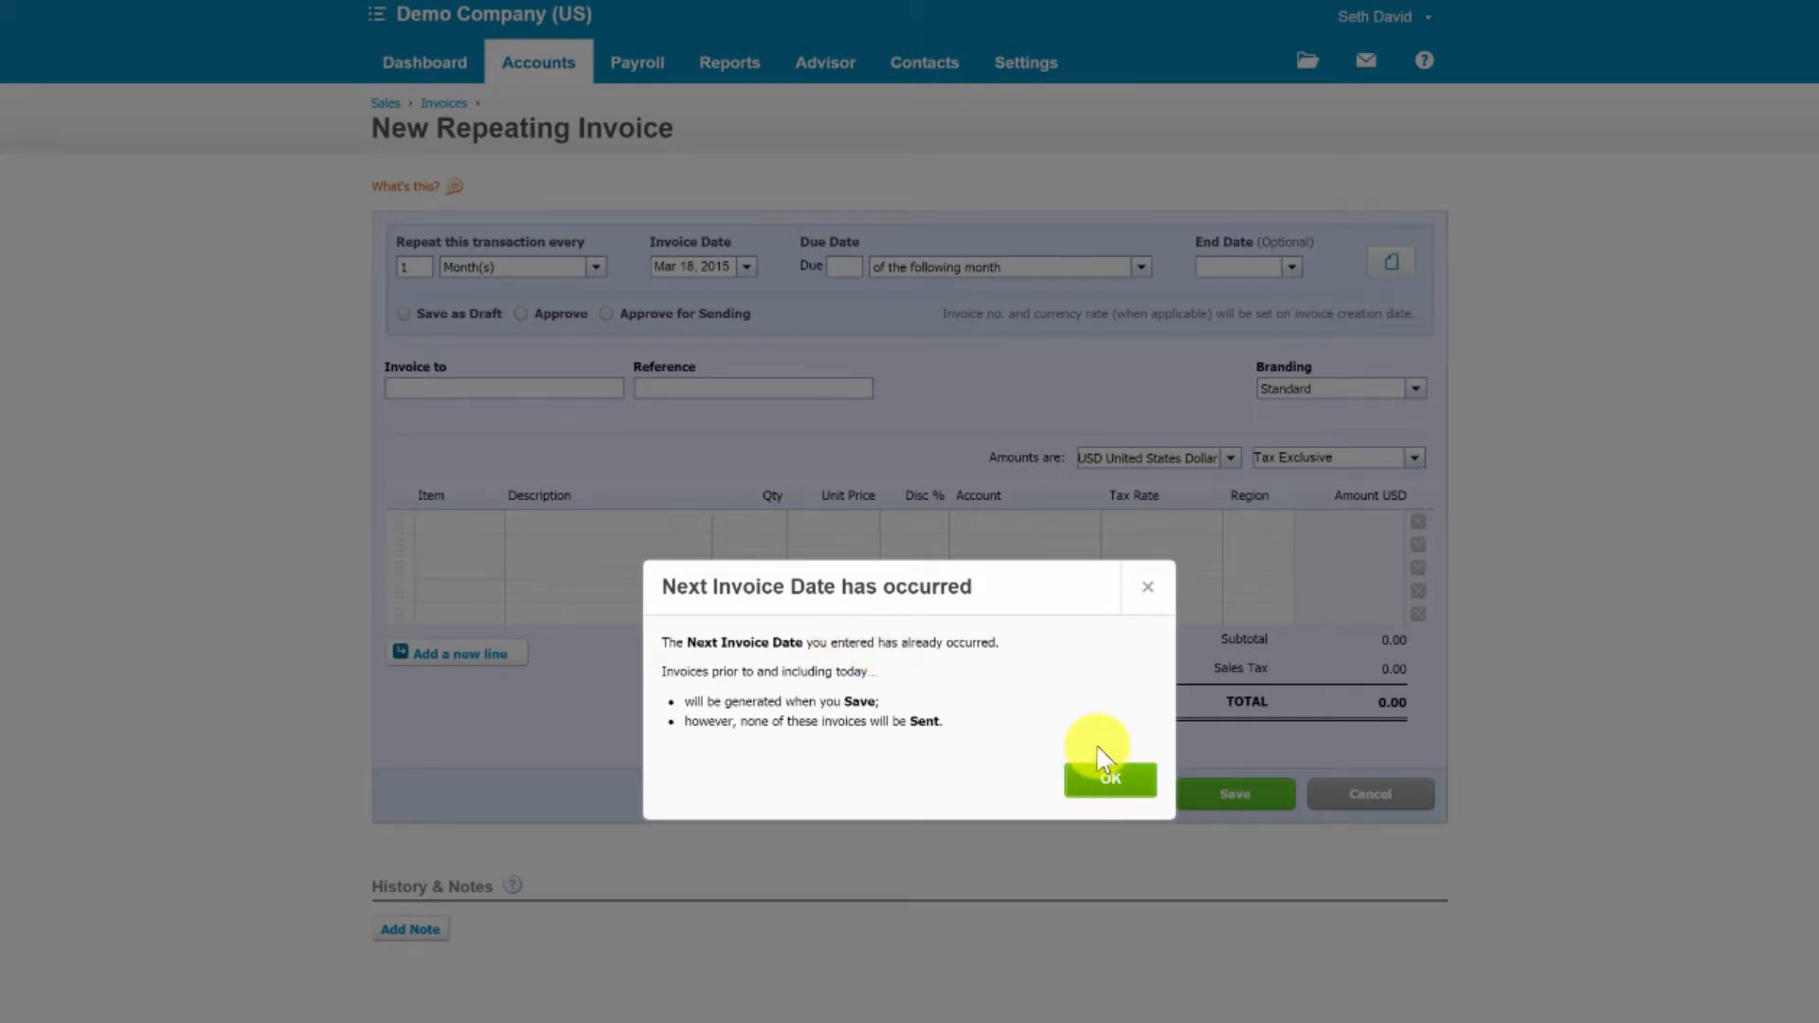
{"action": "left_click", "coordinate": [1108, 781]}
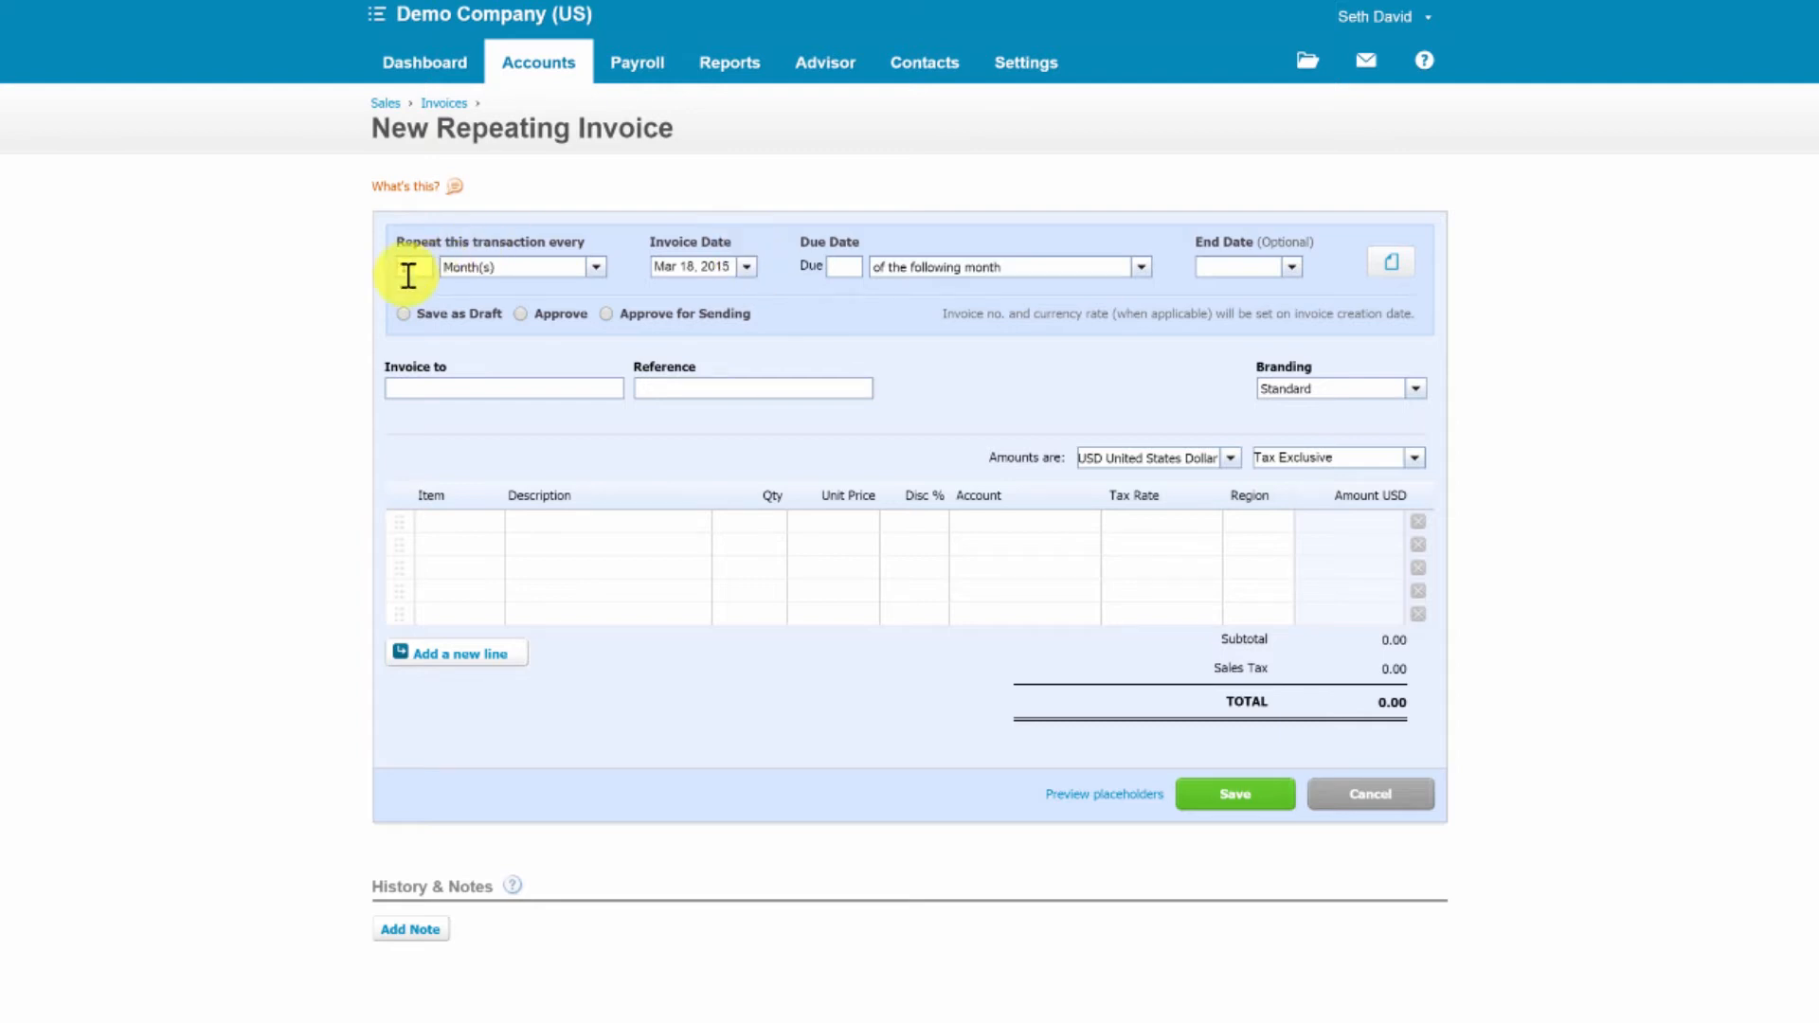
{"action": "left_click", "coordinate": [599, 270]}
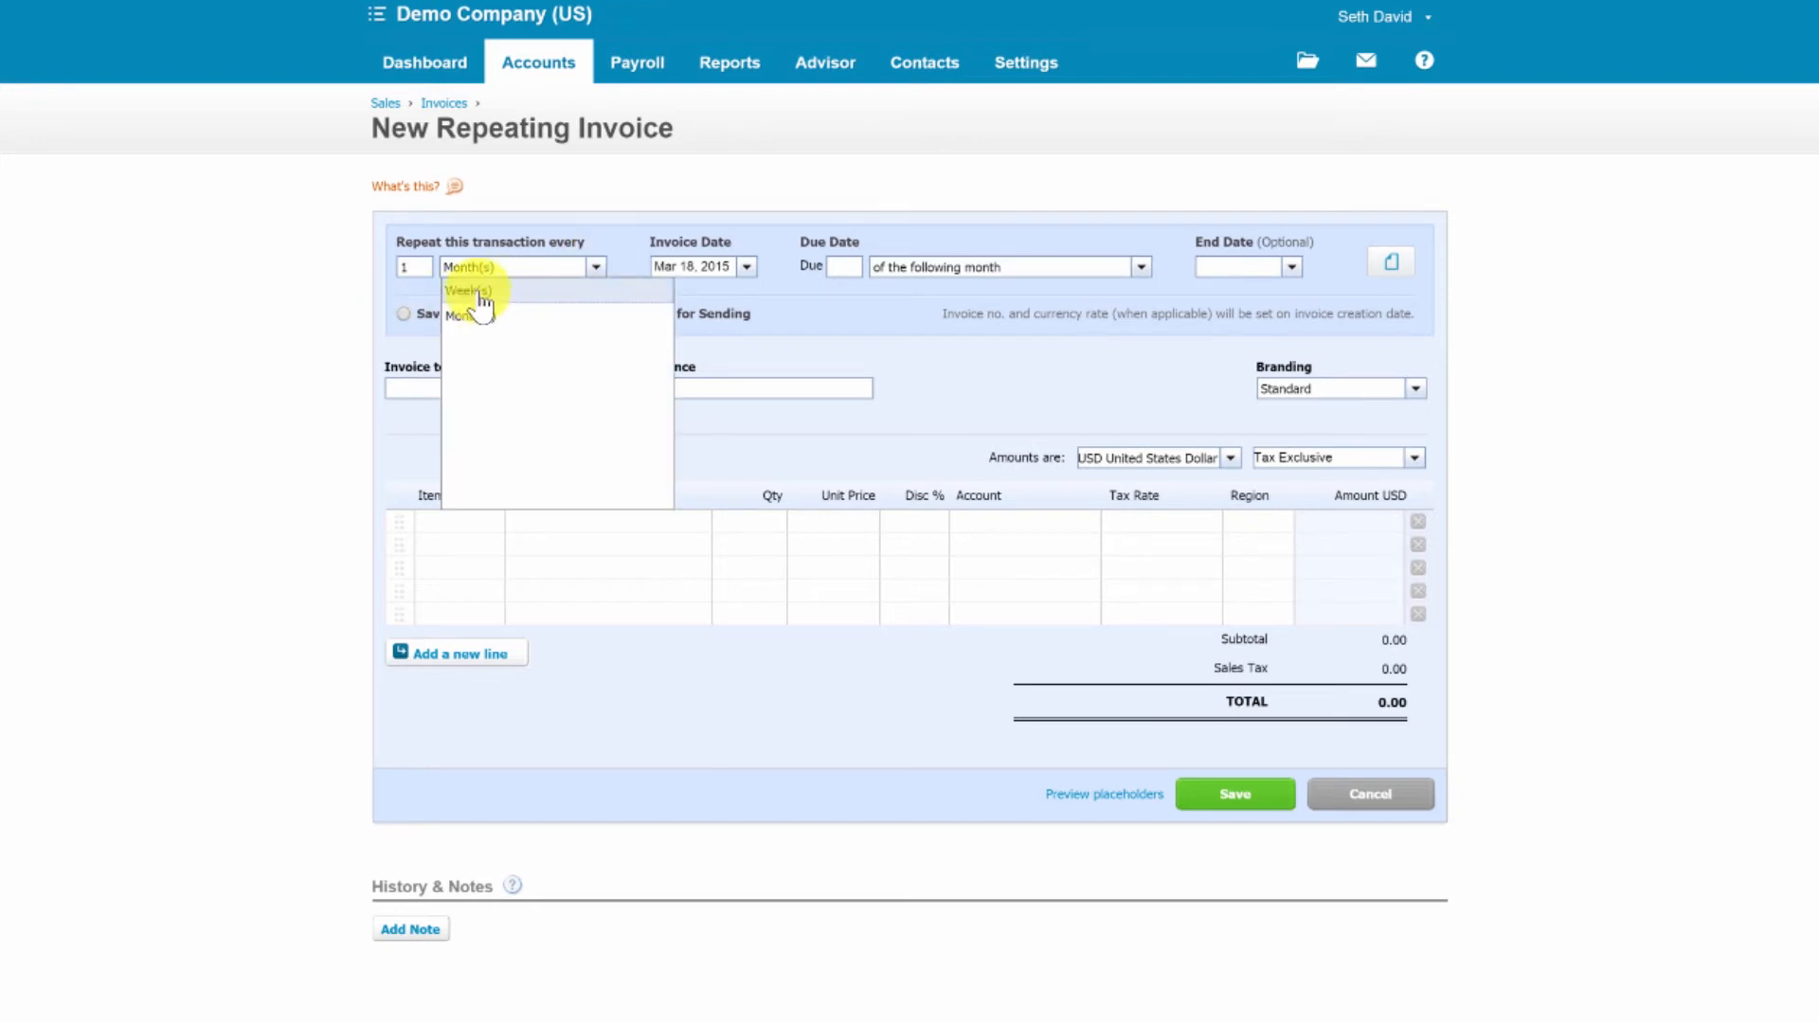
{"action": "left_click", "coordinate": [487, 296]}
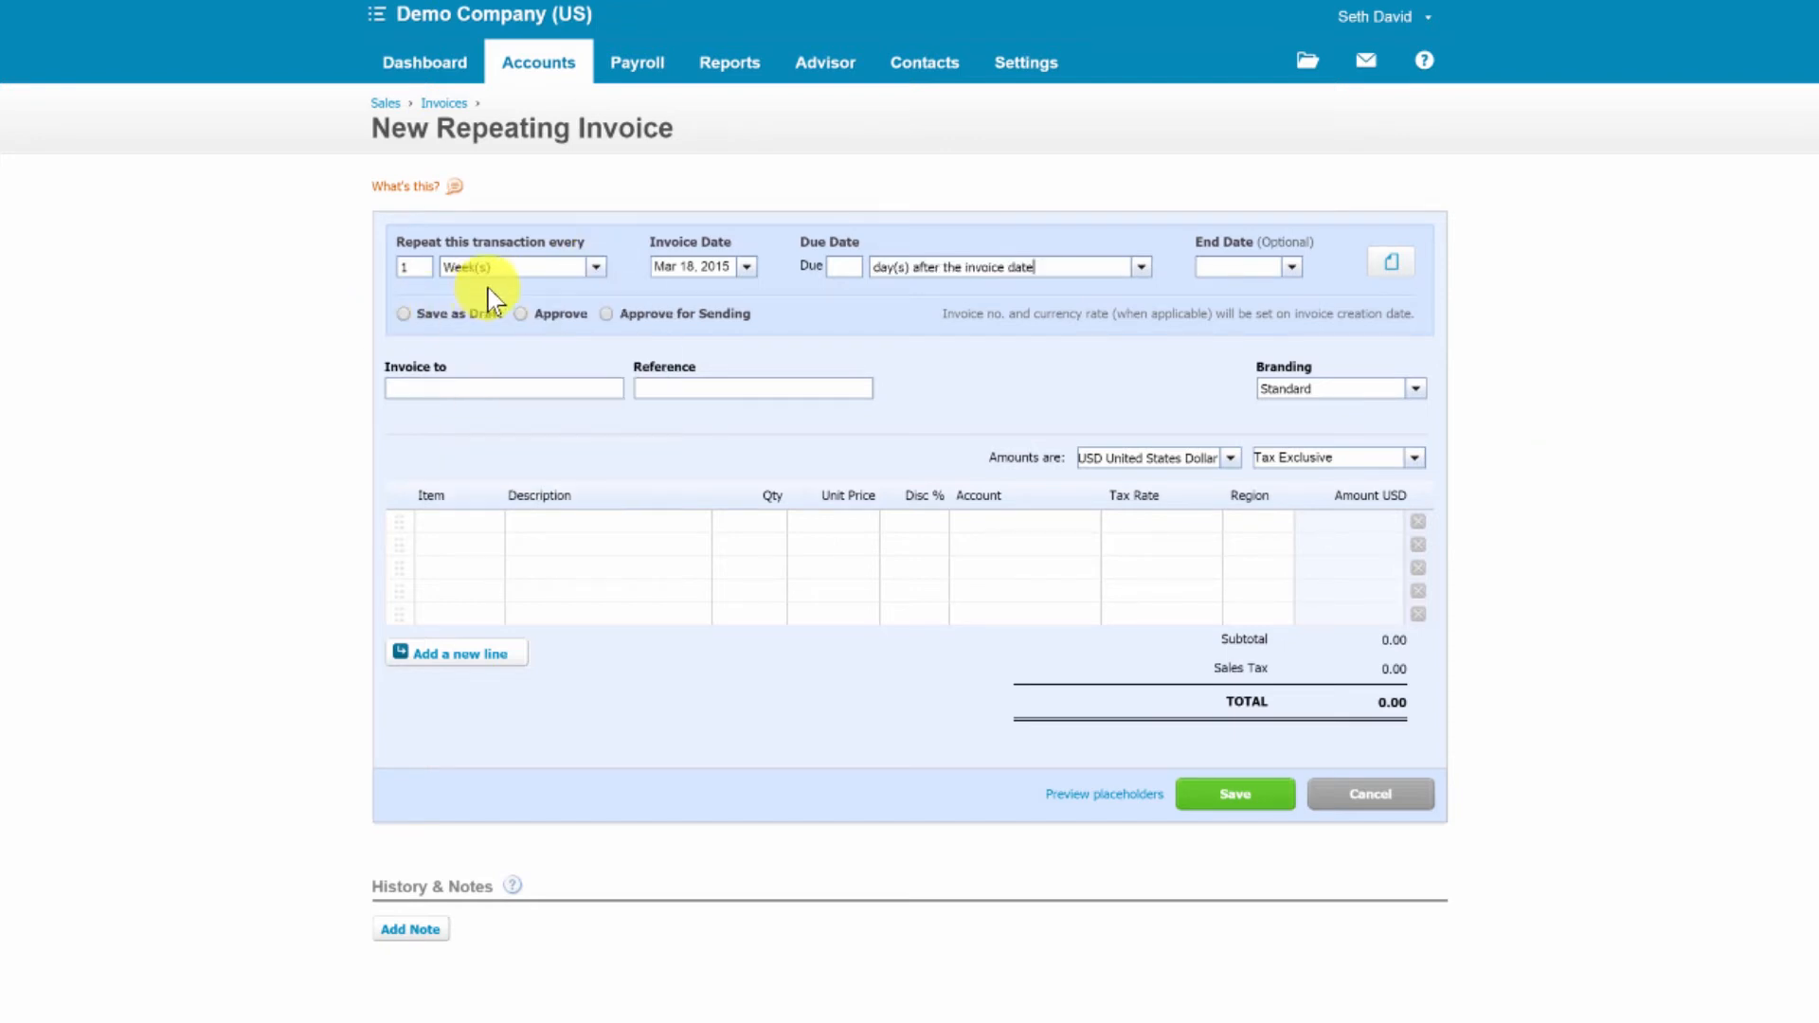
Set the repeating invoice's due date to 7 days after the invoice date
{"action": "left_click", "coordinate": [596, 269]}
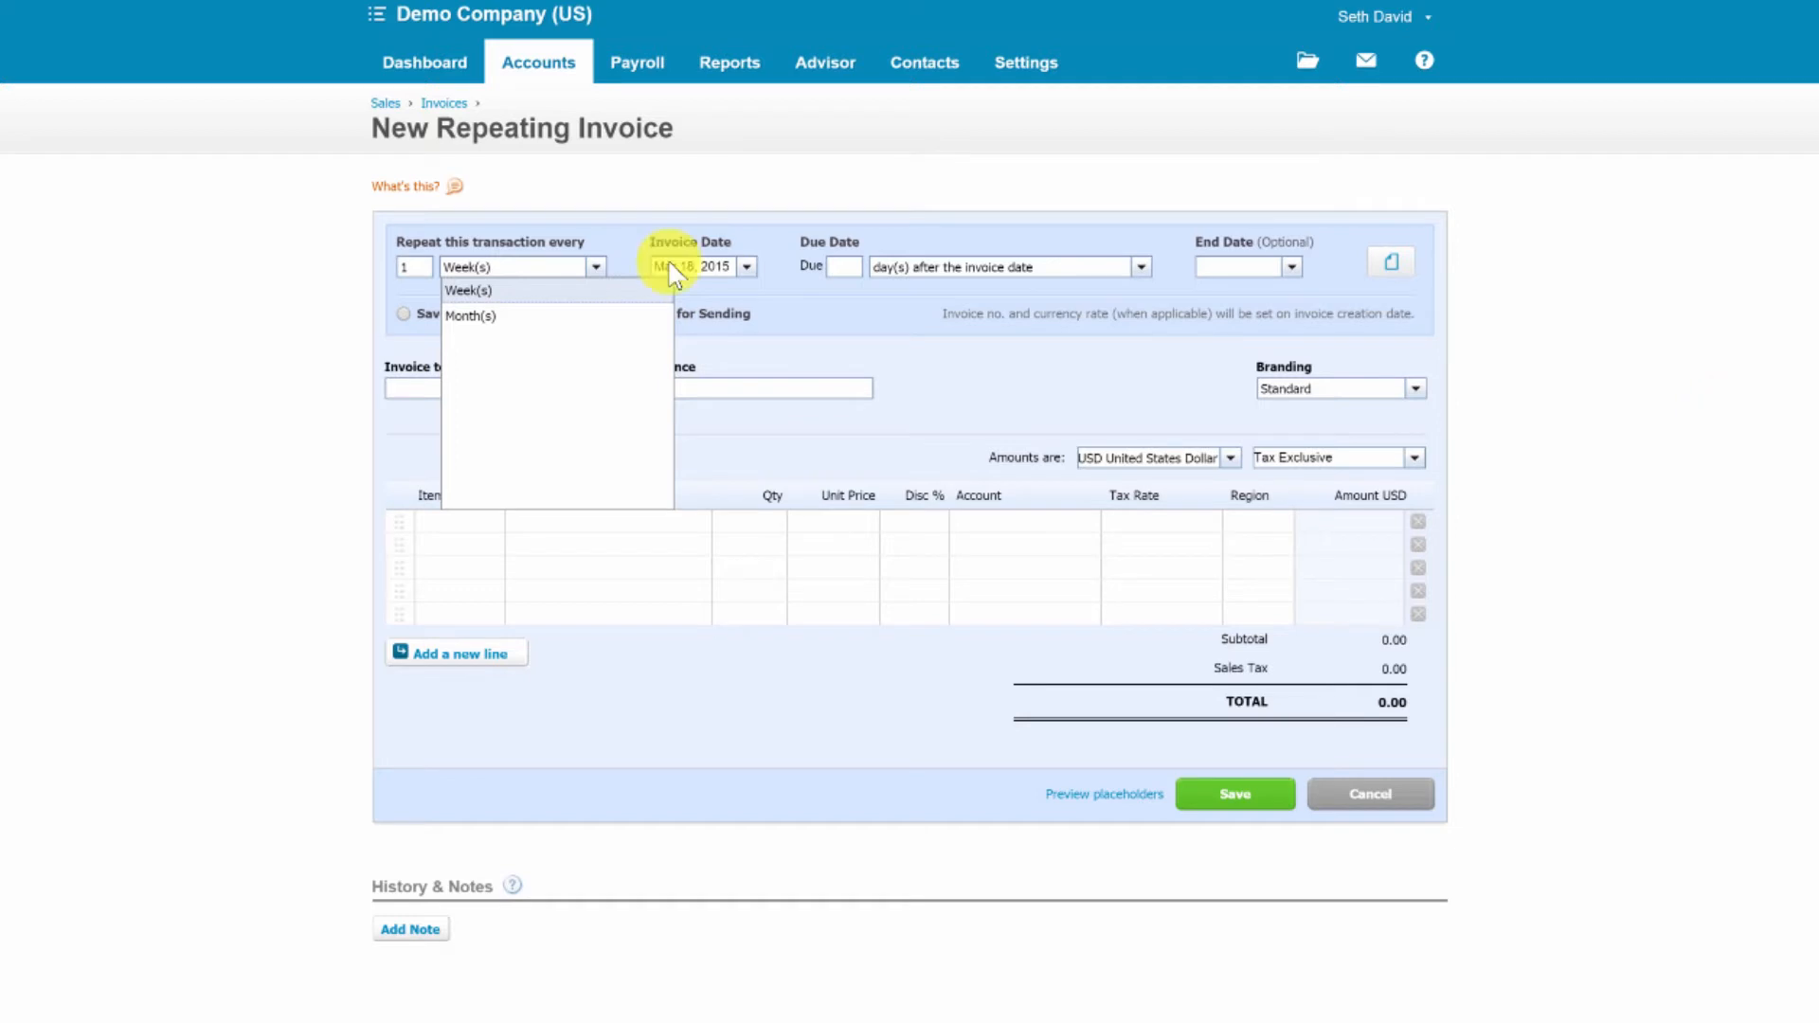
{"action": "left_click", "coordinate": [846, 269]}
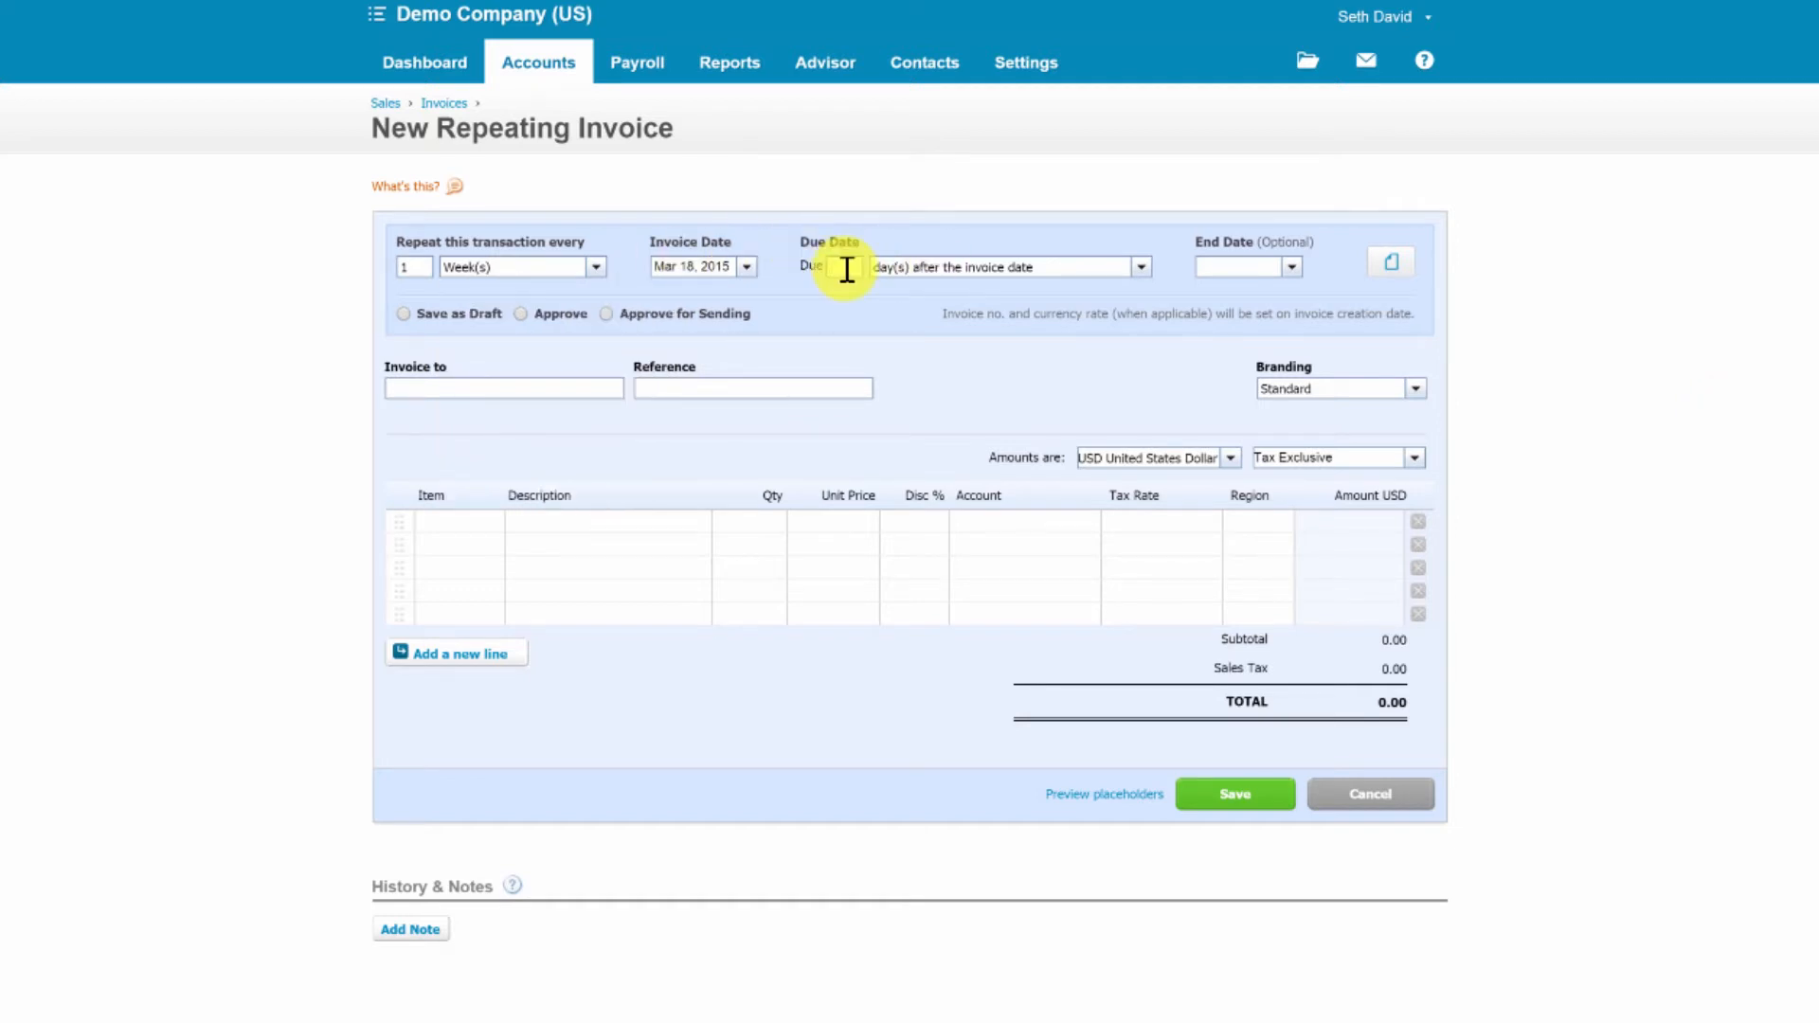
{"action": "type", "text": "7"}
{"action": "key", "text": "Tab"}
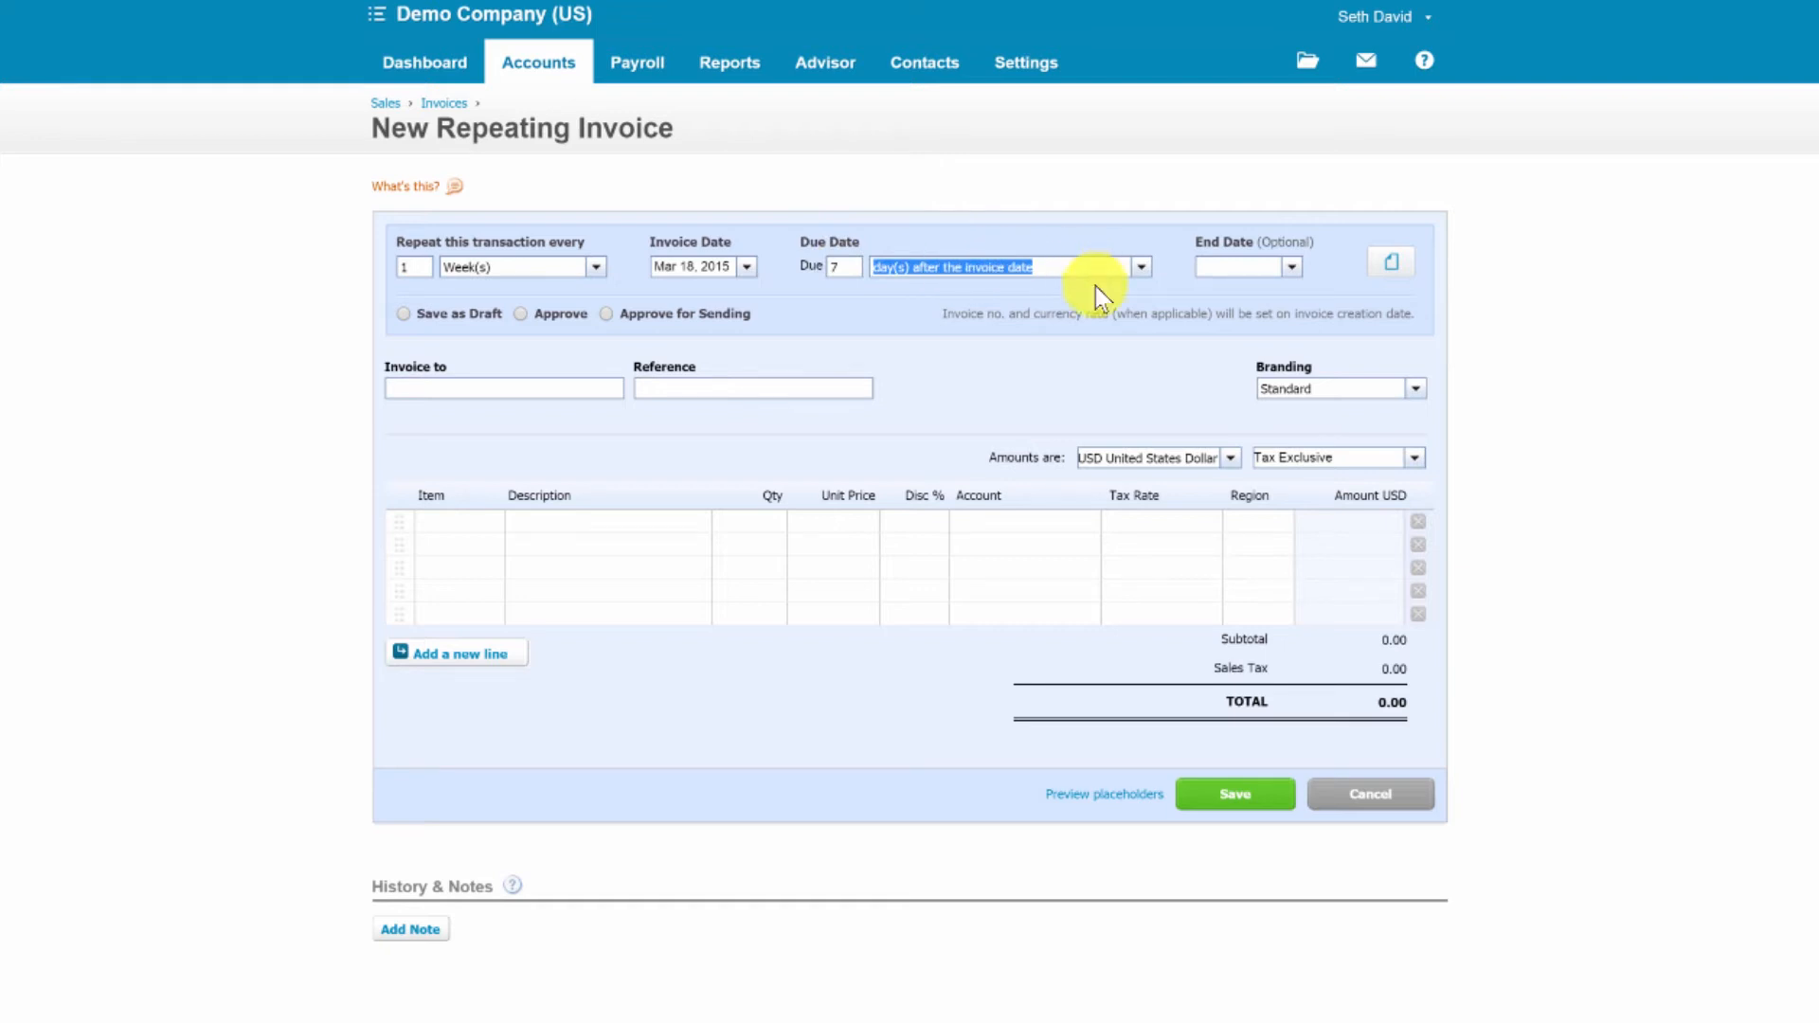
Examine the repeating invoice's end date, reference and branding options and its item and description fields
{"action": "left_click", "coordinate": [1289, 266]}
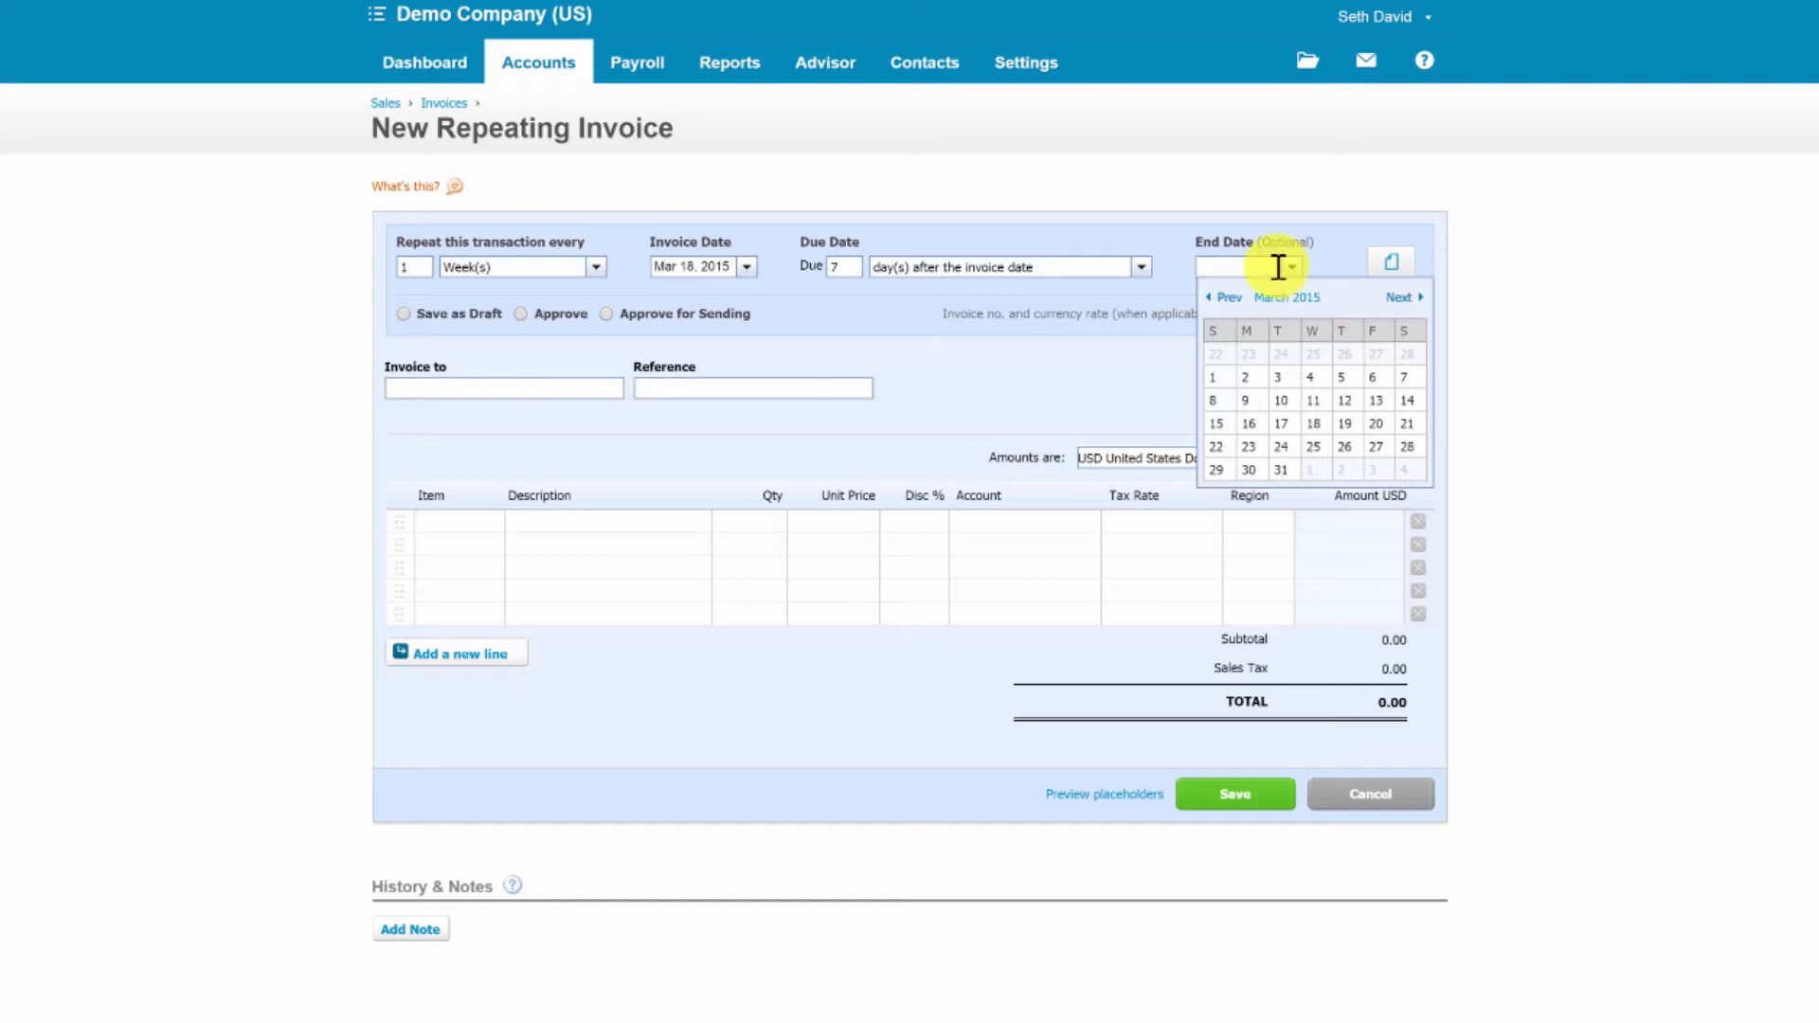
{"action": "left_click", "coordinate": [701, 267]}
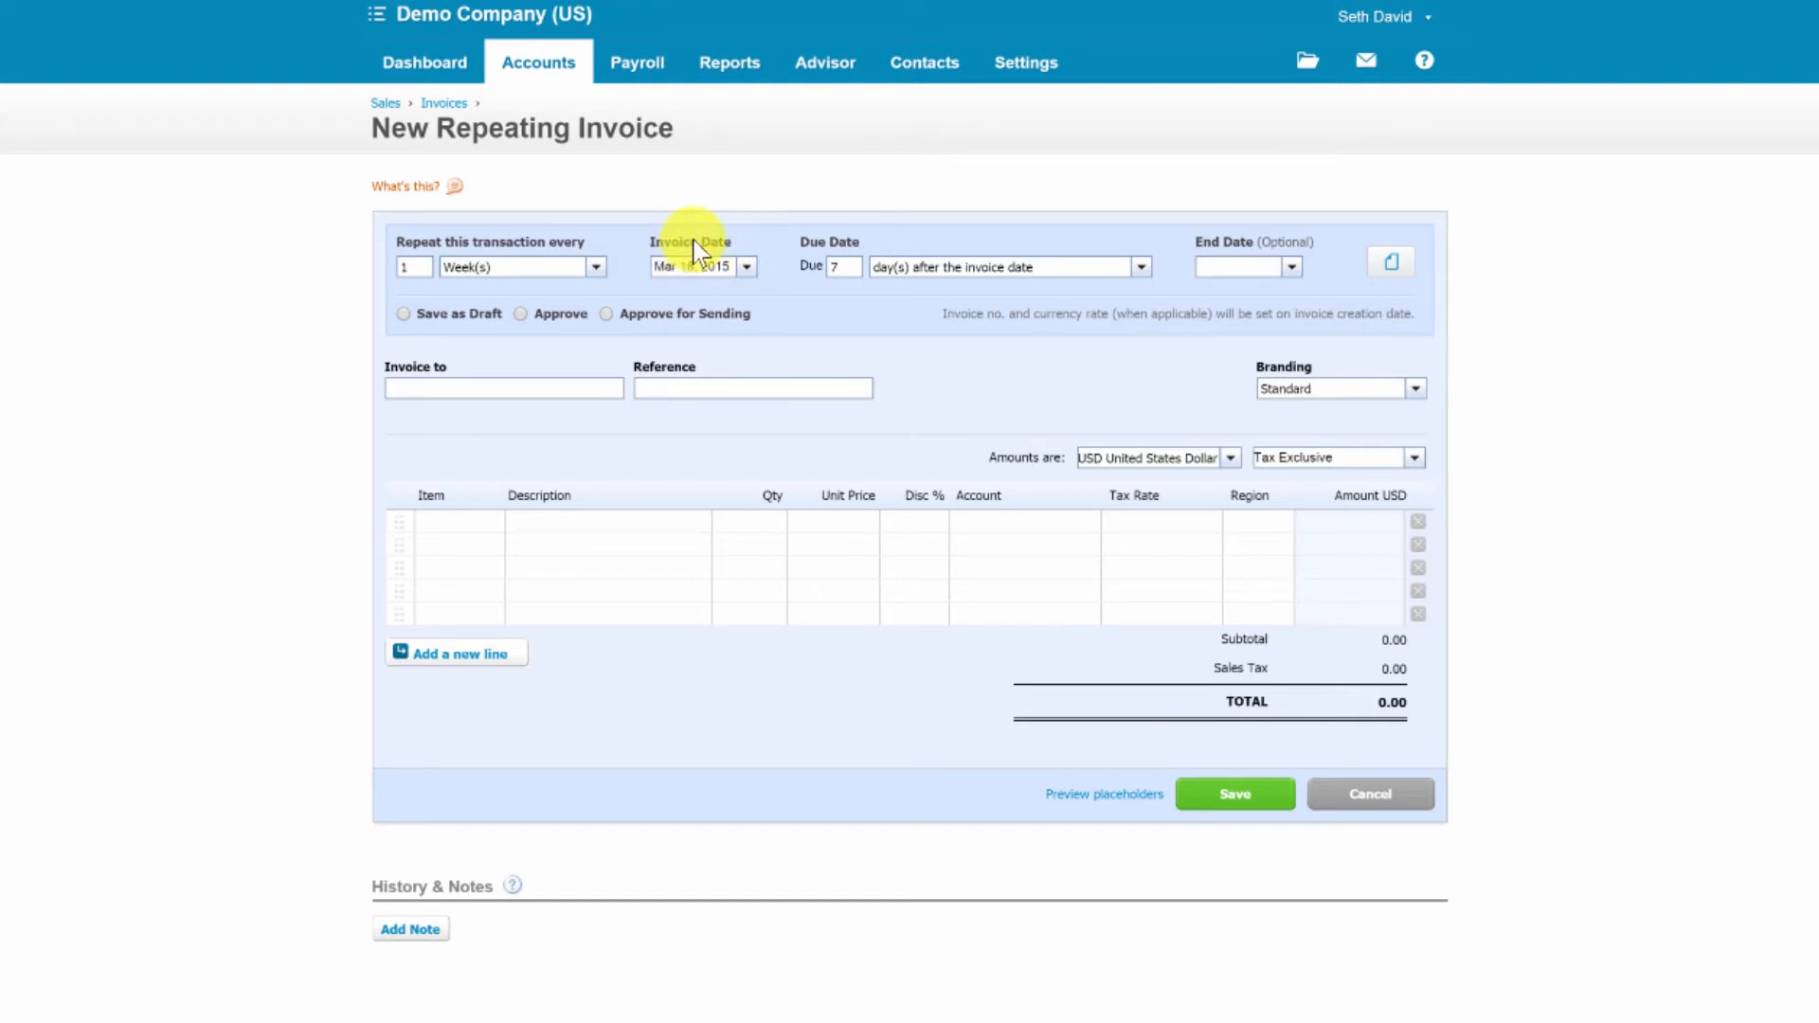
{"action": "left_click", "coordinate": [674, 386]}
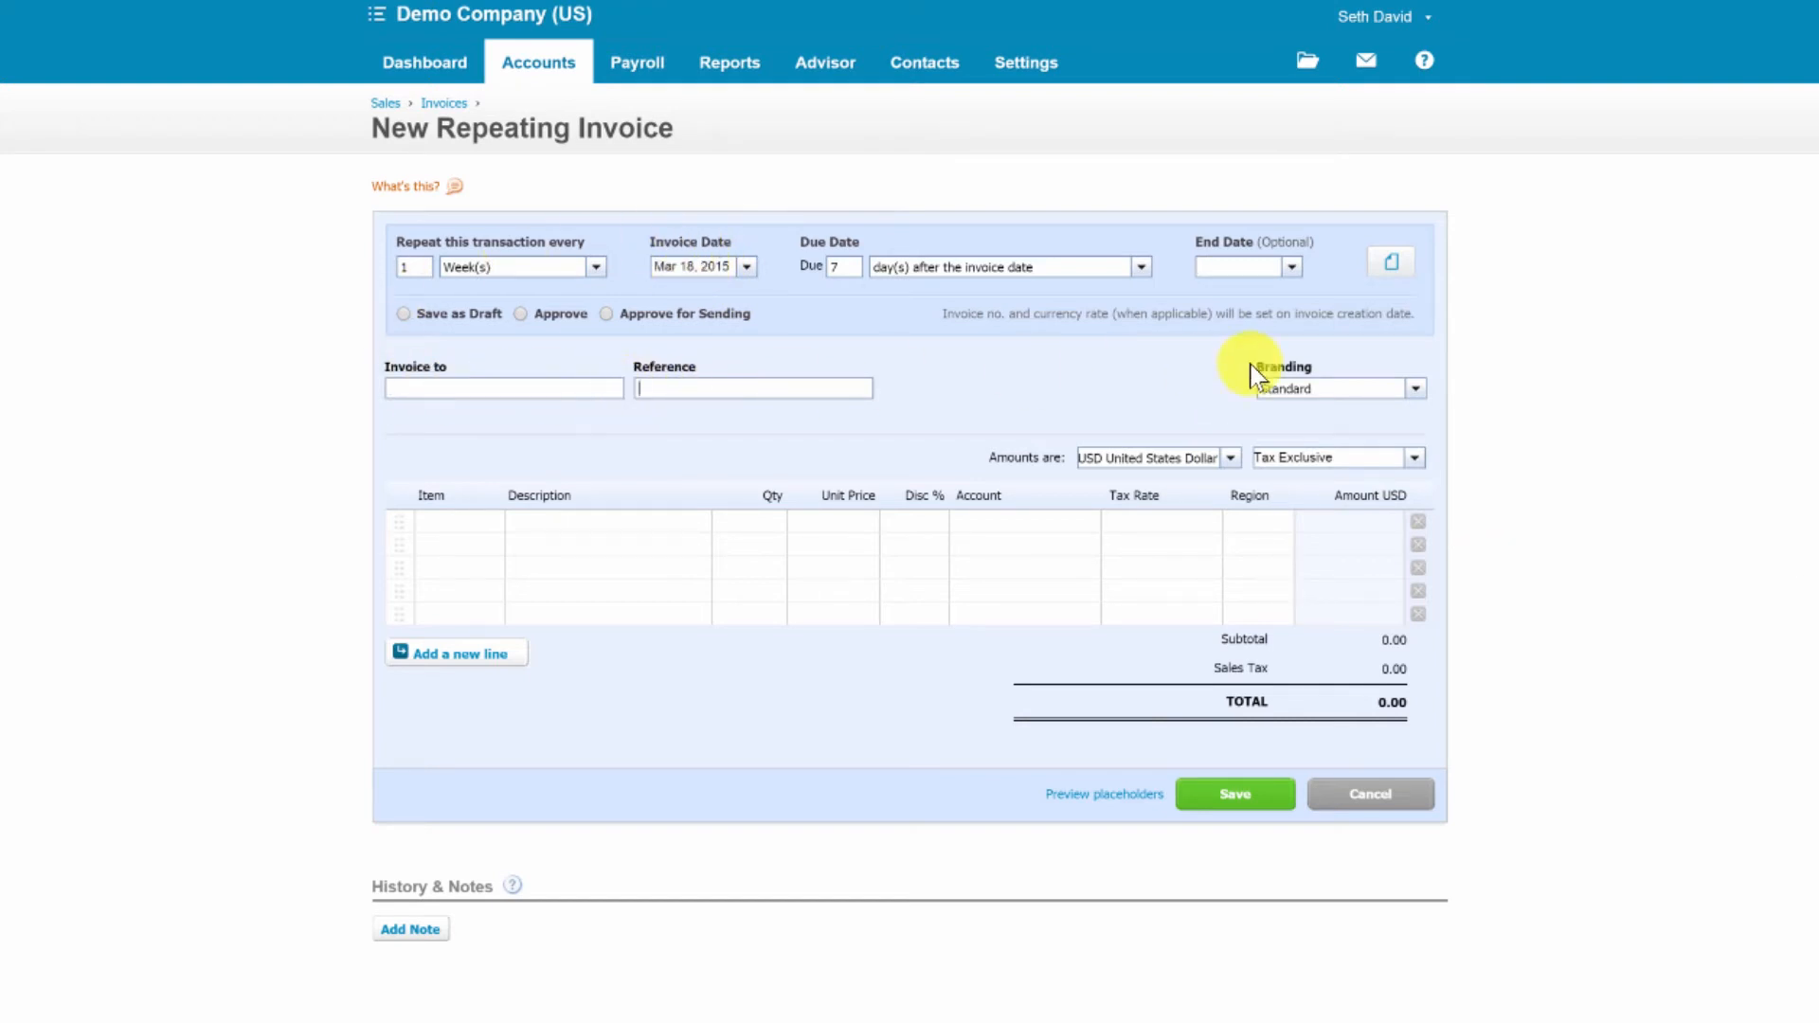
{"action": "left_click", "coordinate": [1414, 389]}
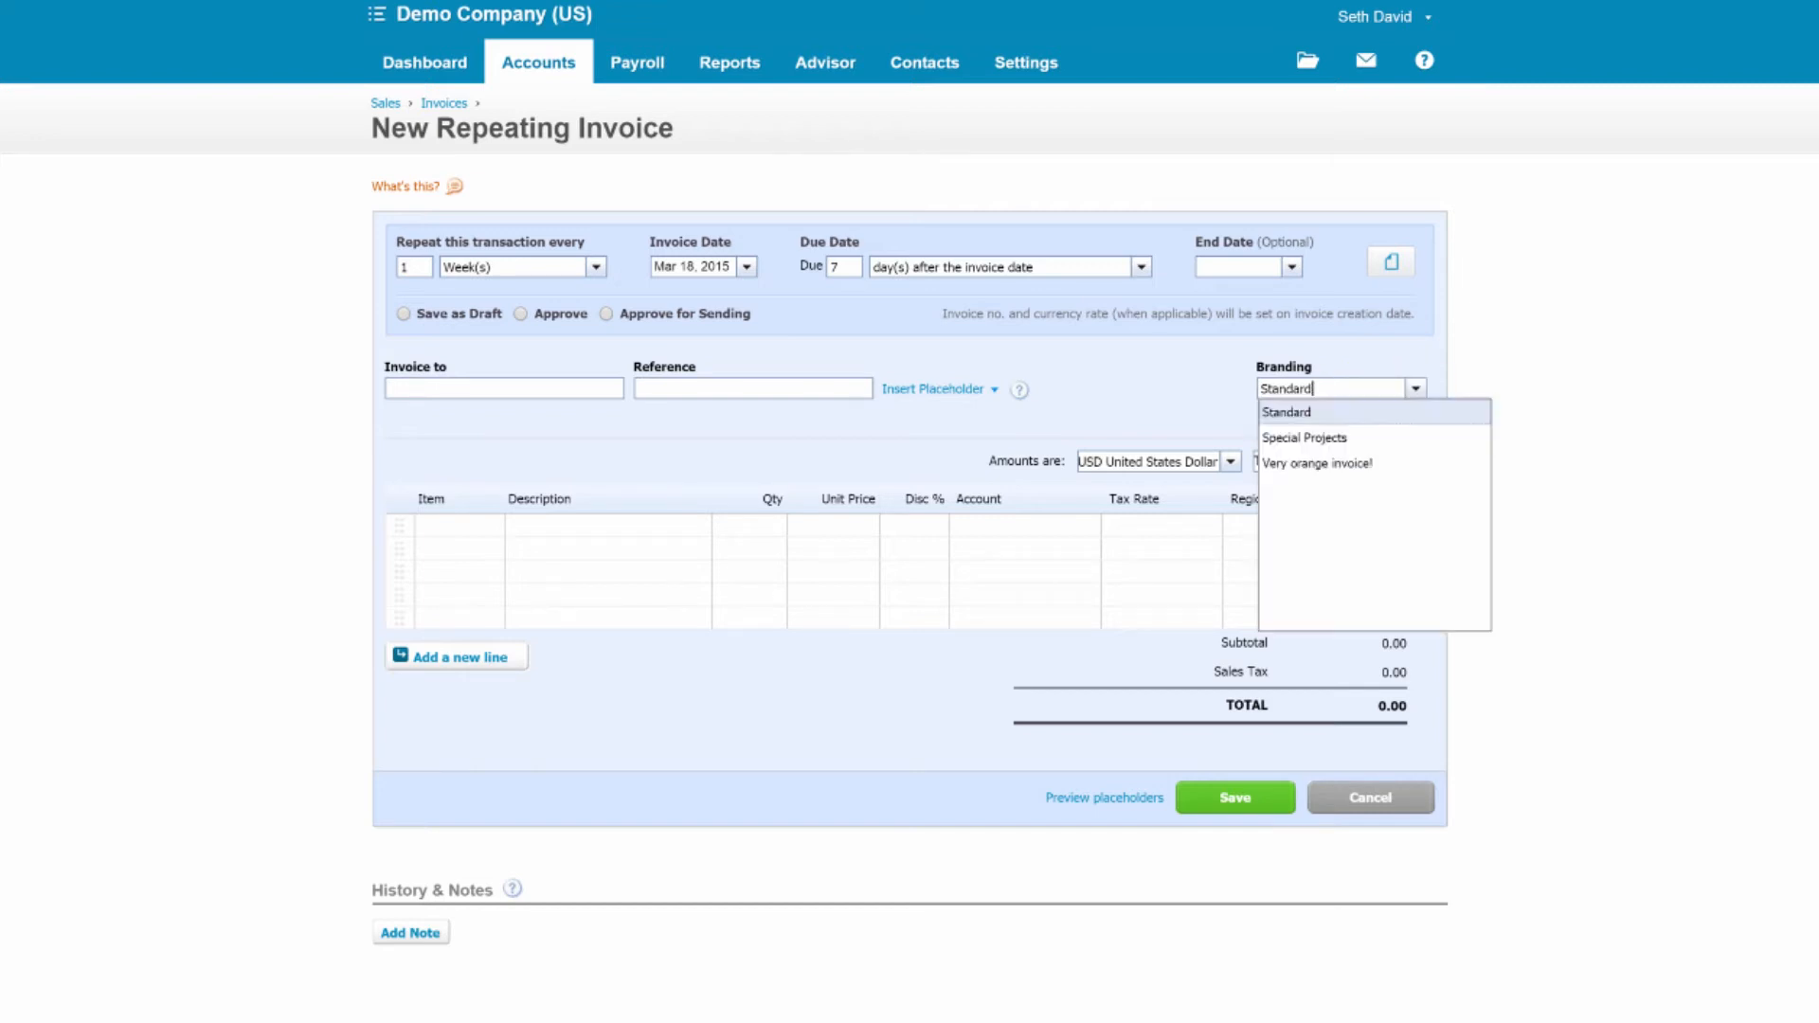
{"action": "left_click", "coordinate": [1414, 391]}
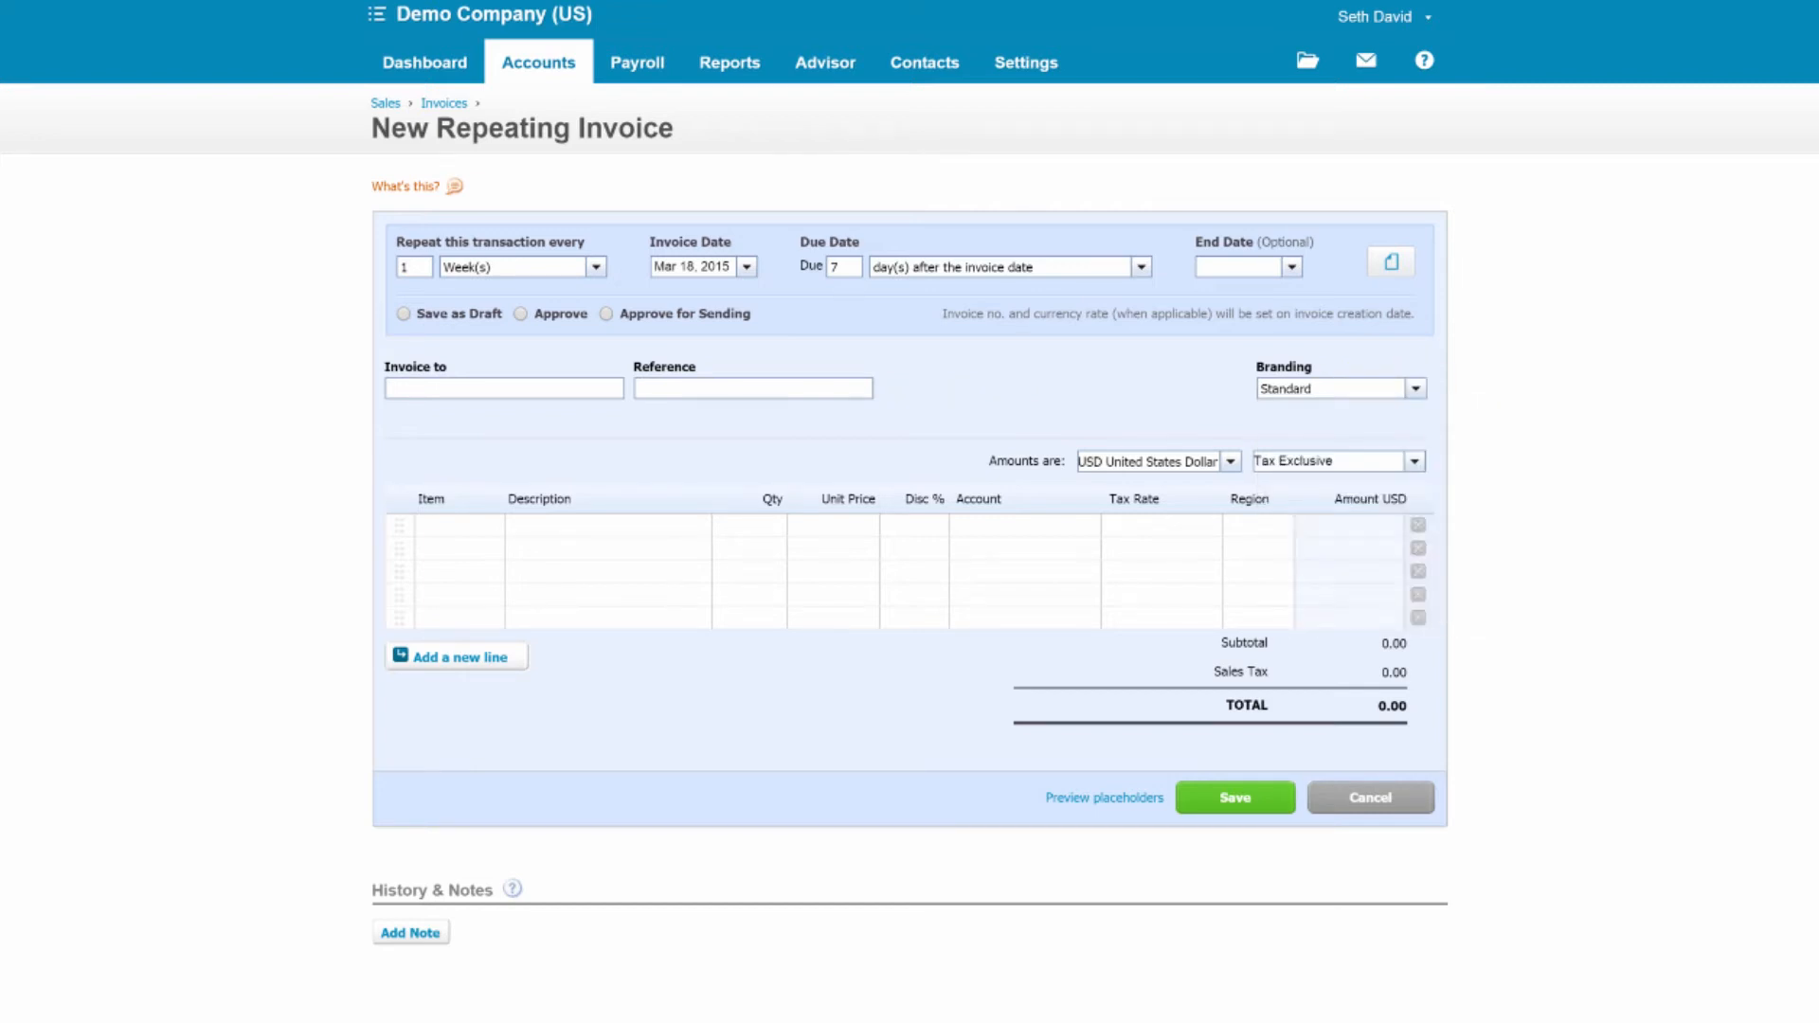
{"action": "left_click", "coordinate": [460, 526]}
{"action": "left_click", "coordinate": [606, 524]}
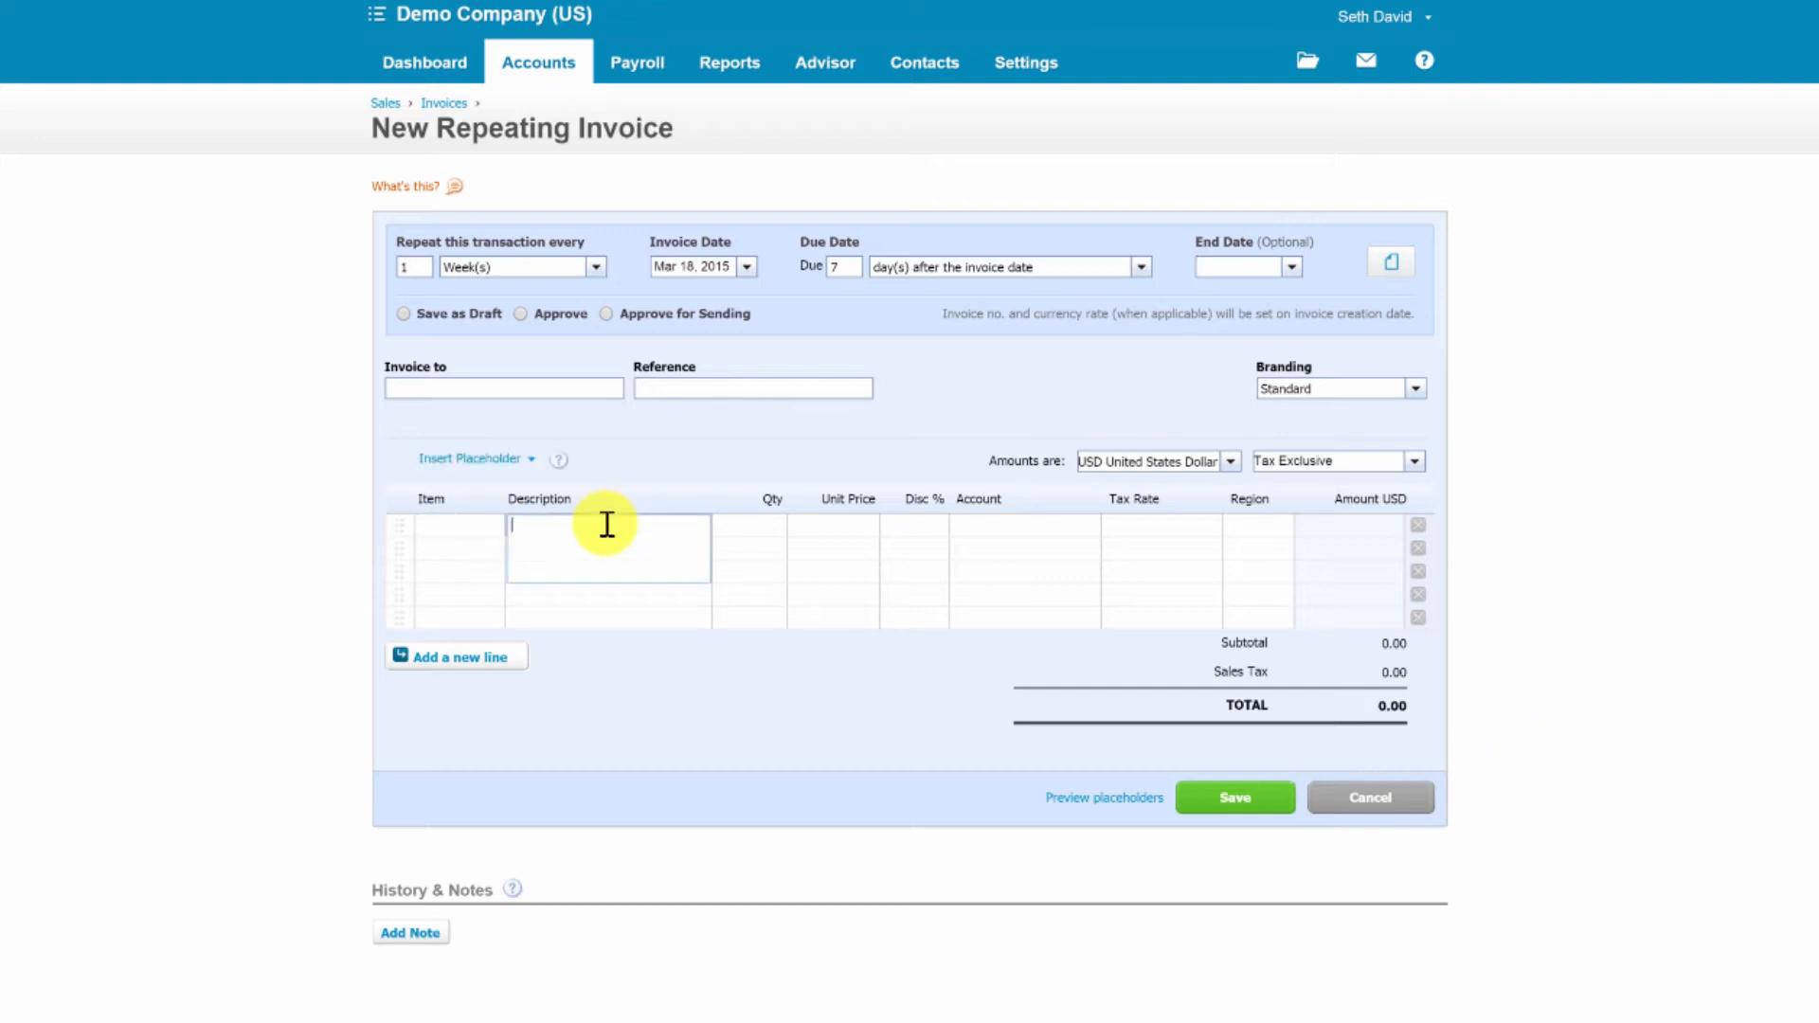
{"action": "left_click", "coordinate": [461, 526]}
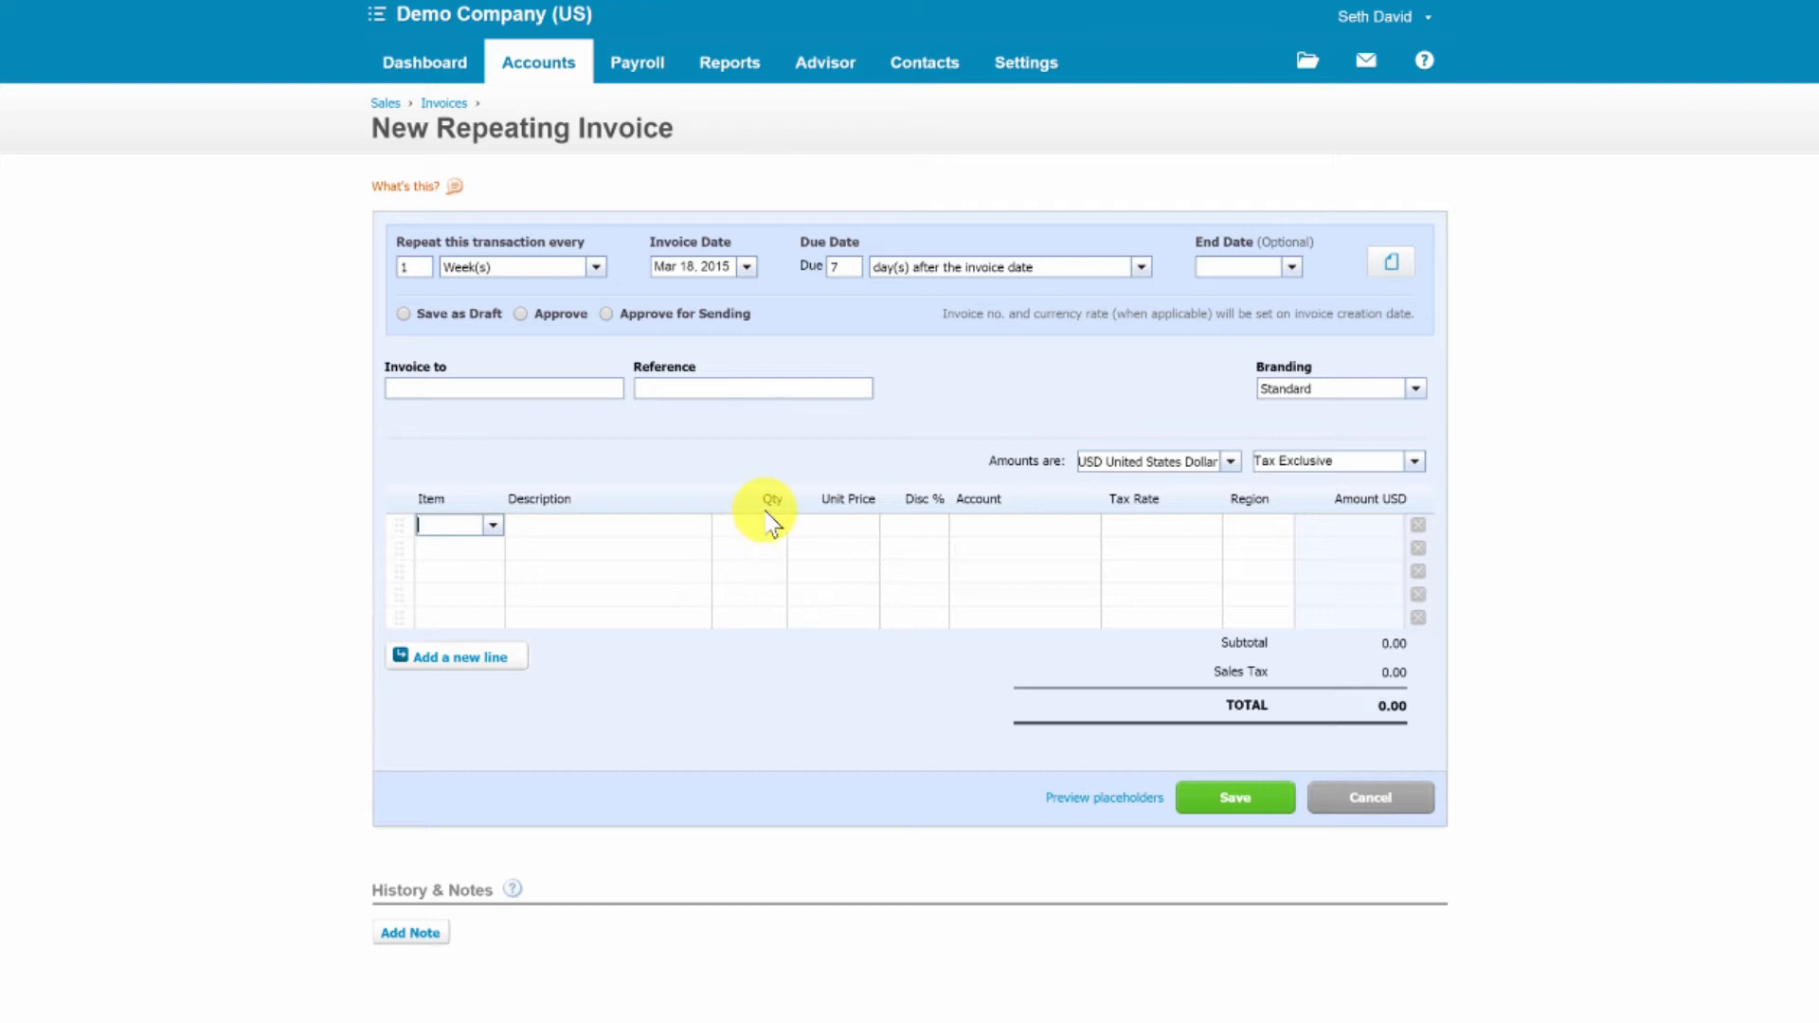
Leave the new repeating invoice and view the contact groups available for invoicing from the Sales overview
{"action": "left_click", "coordinate": [429, 70]}
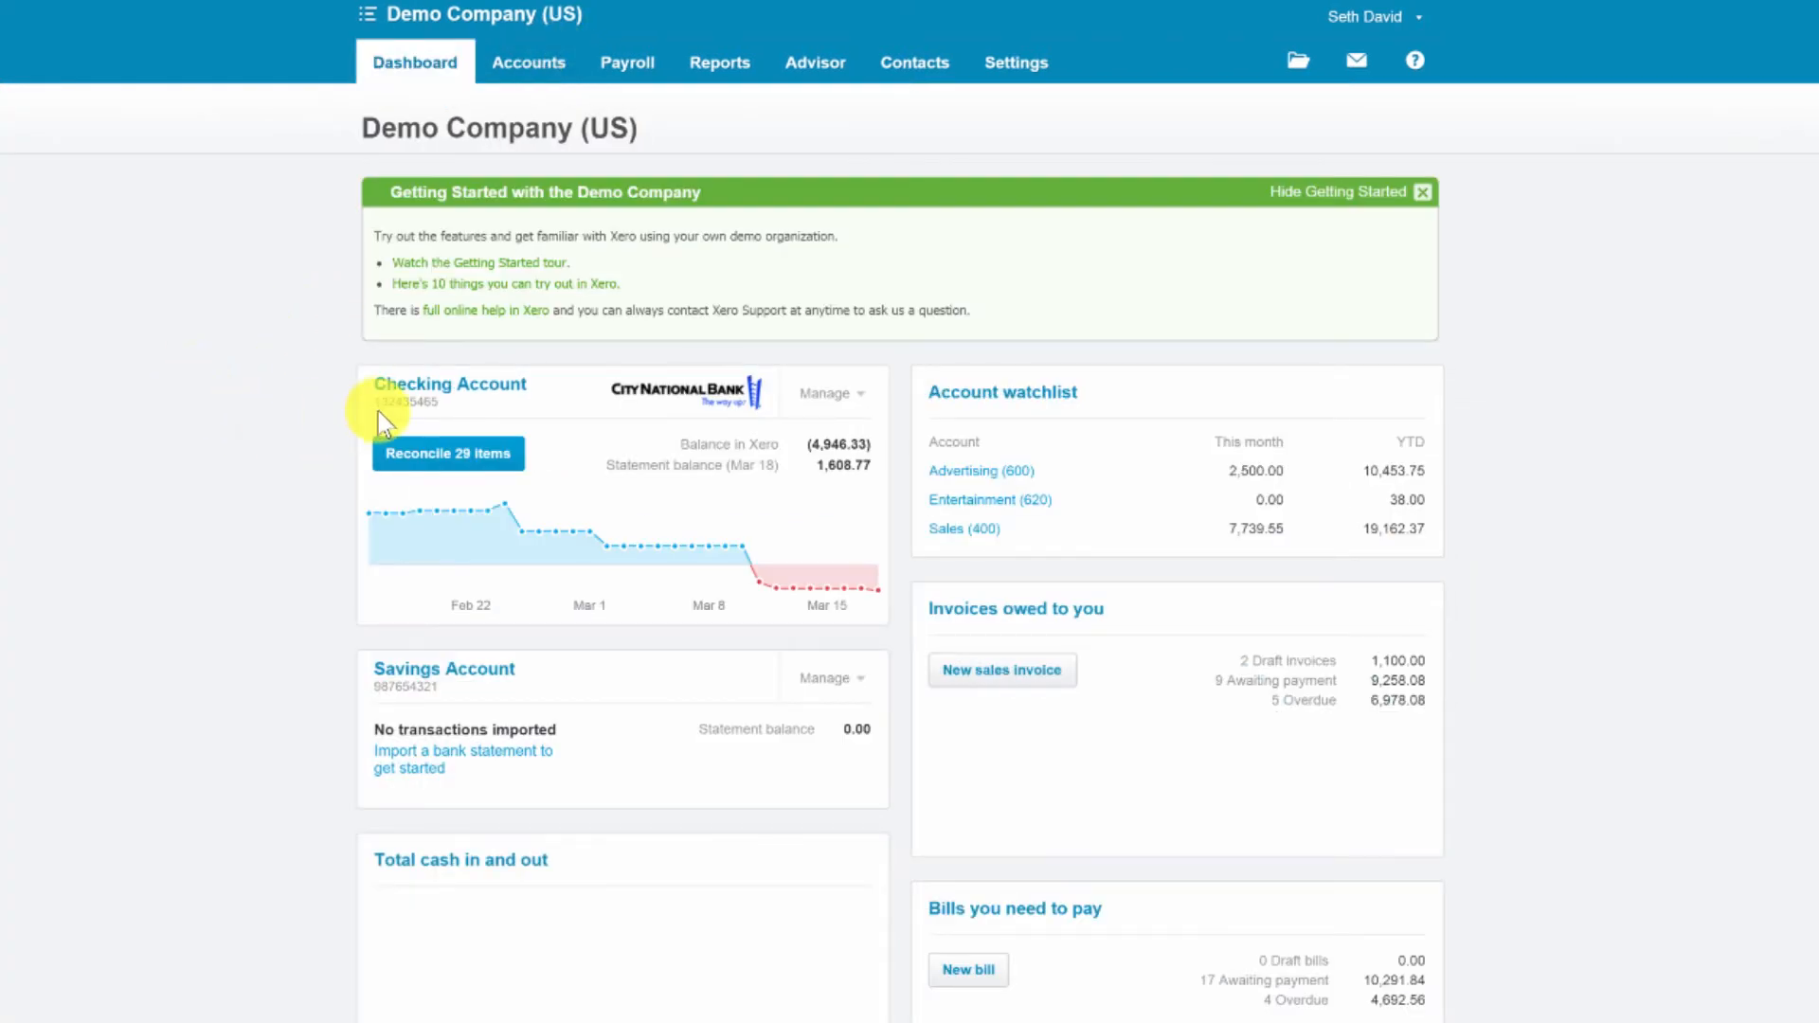
{"action": "left_click", "coordinate": [523, 59]}
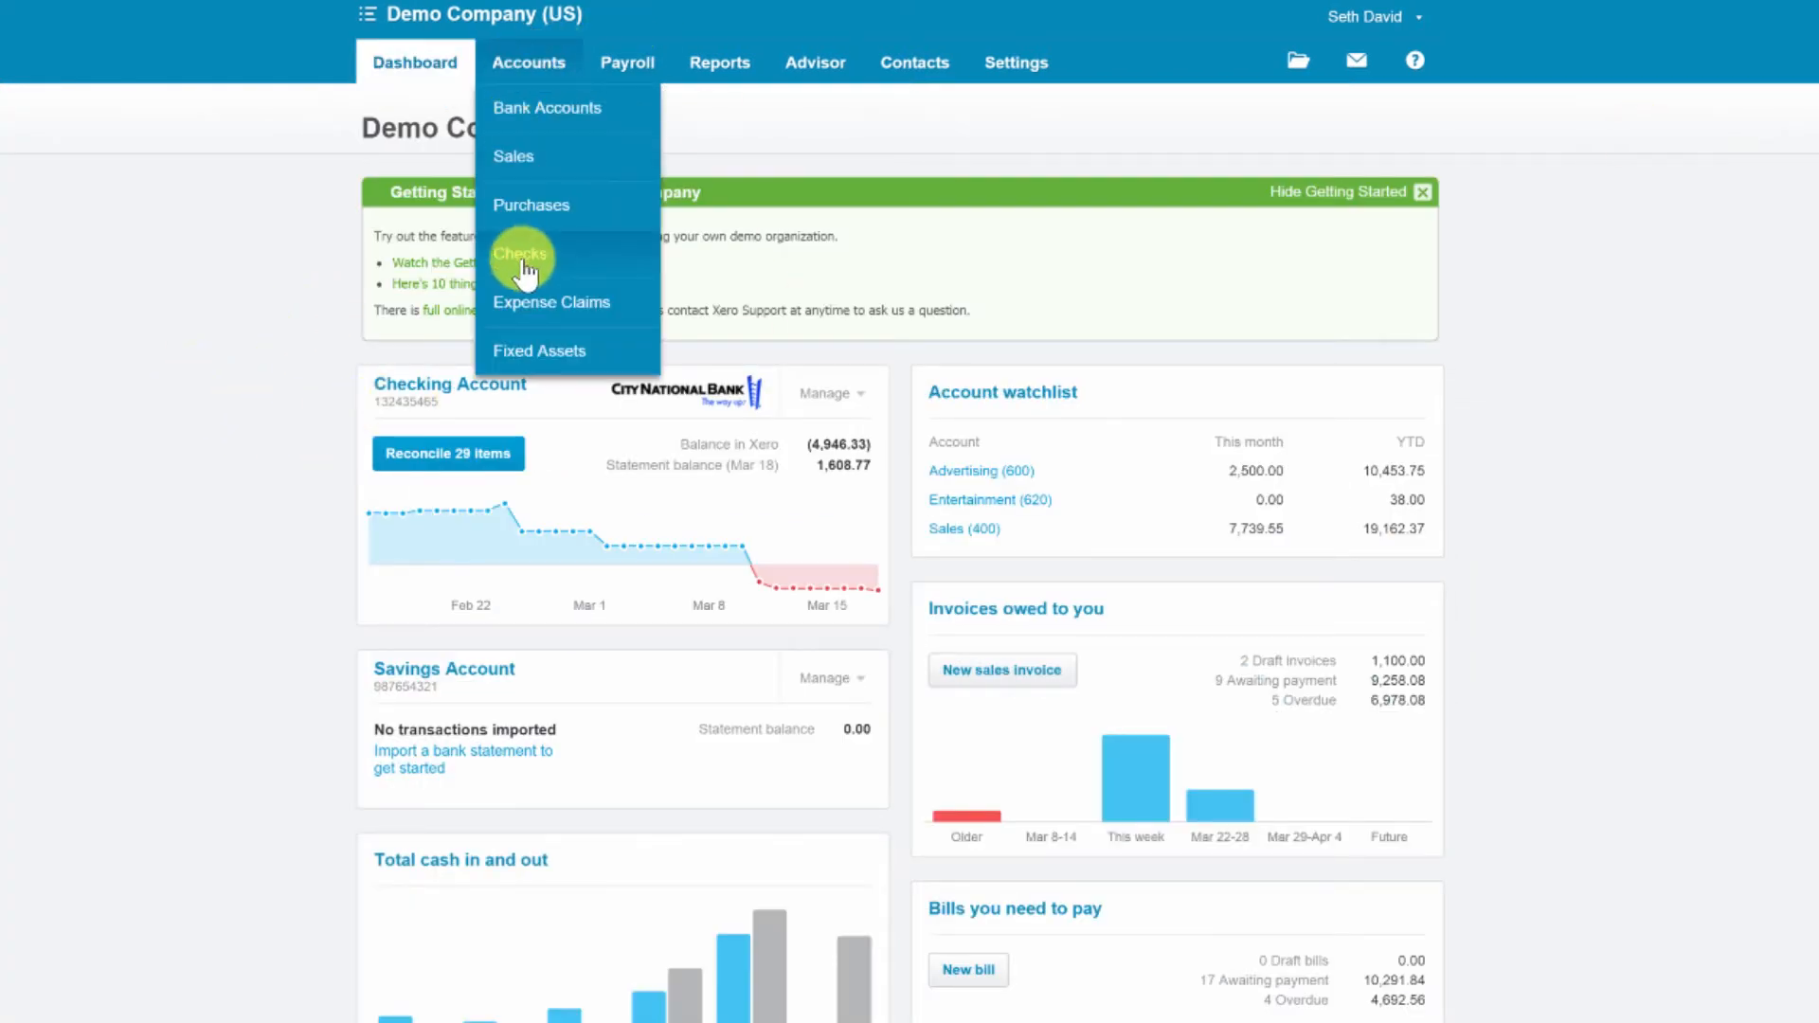
{"action": "left_click", "coordinate": [1619, 276]}
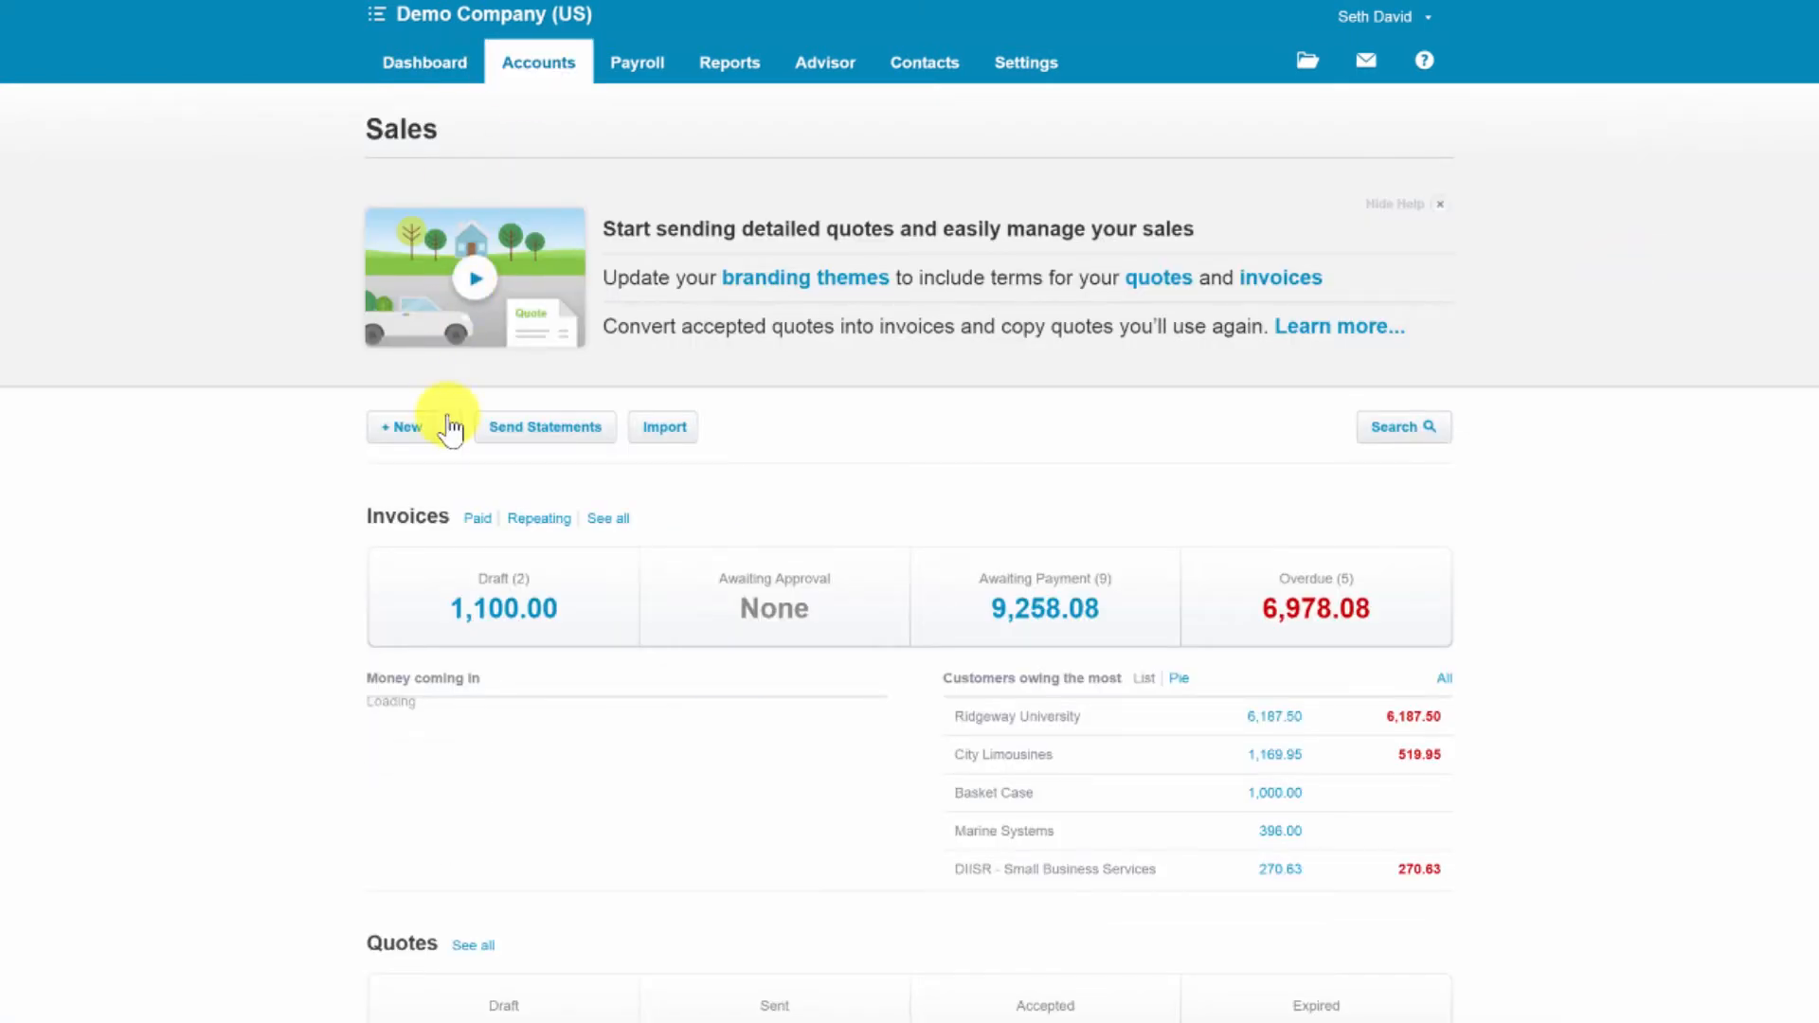
{"action": "left_click", "coordinate": [451, 431]}
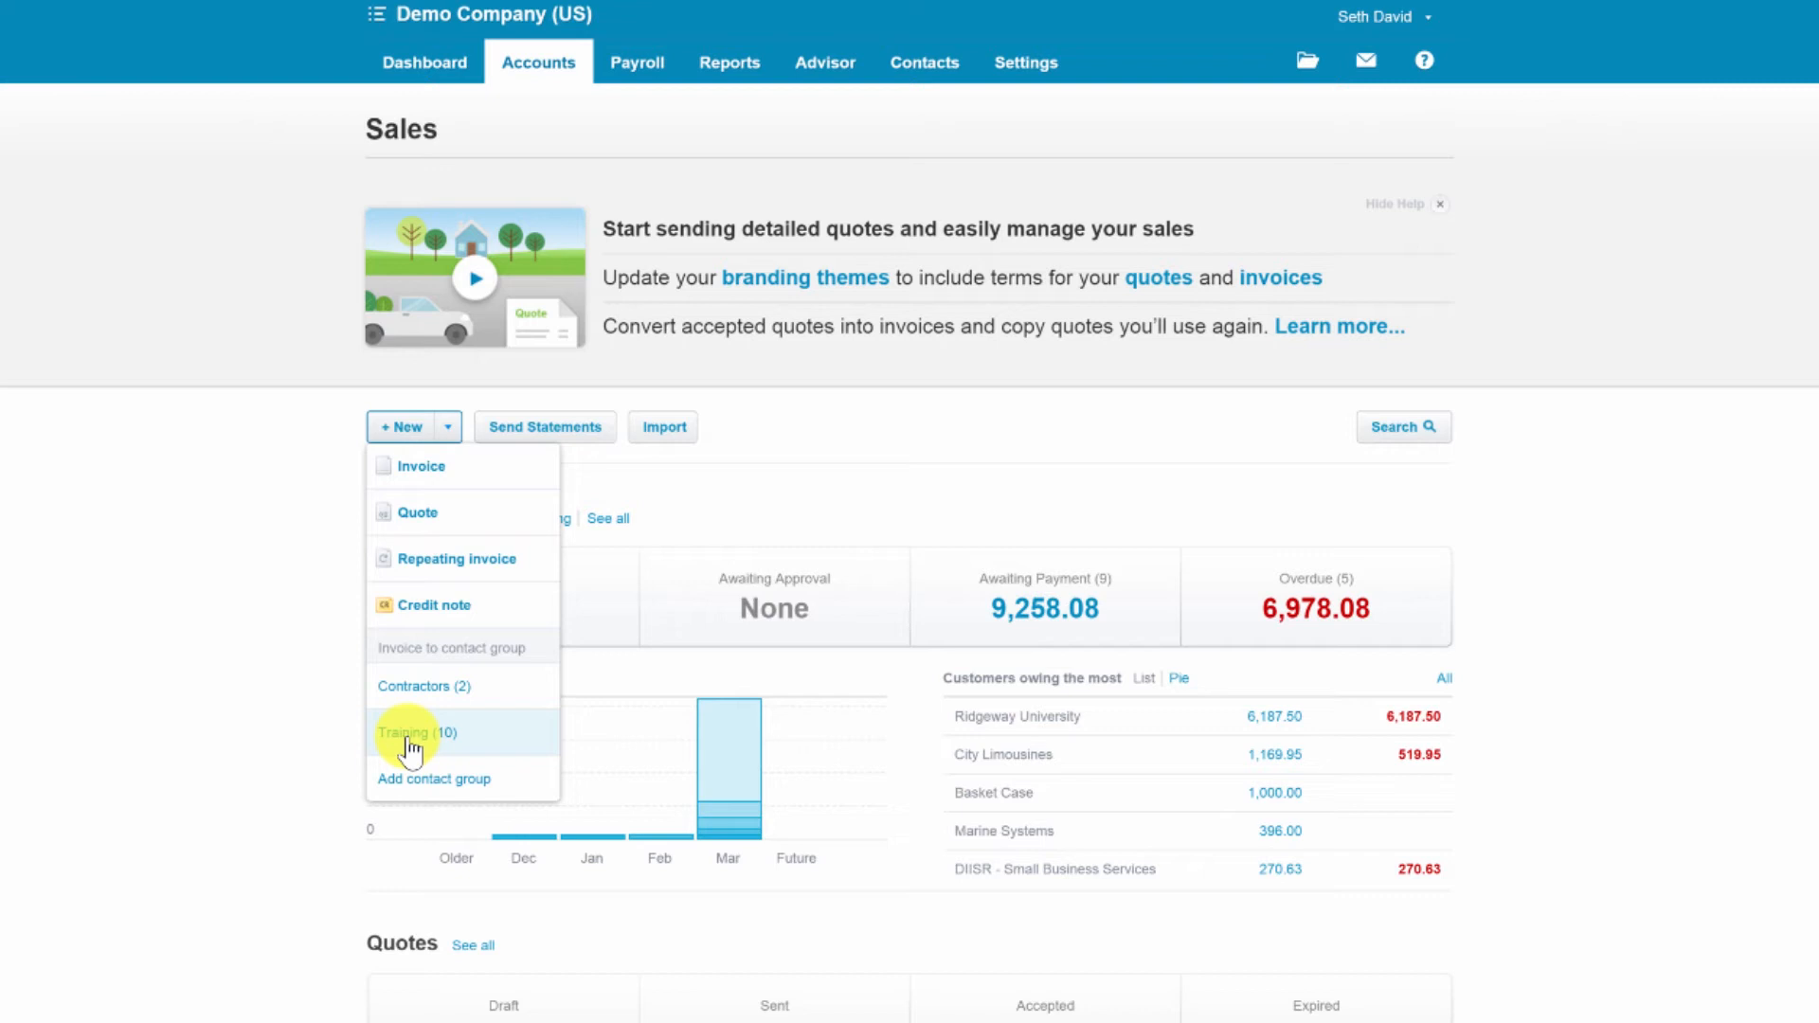
View the form for creating a contact group in Contacts and cancel it without adding a group
{"action": "left_click", "coordinate": [924, 65]}
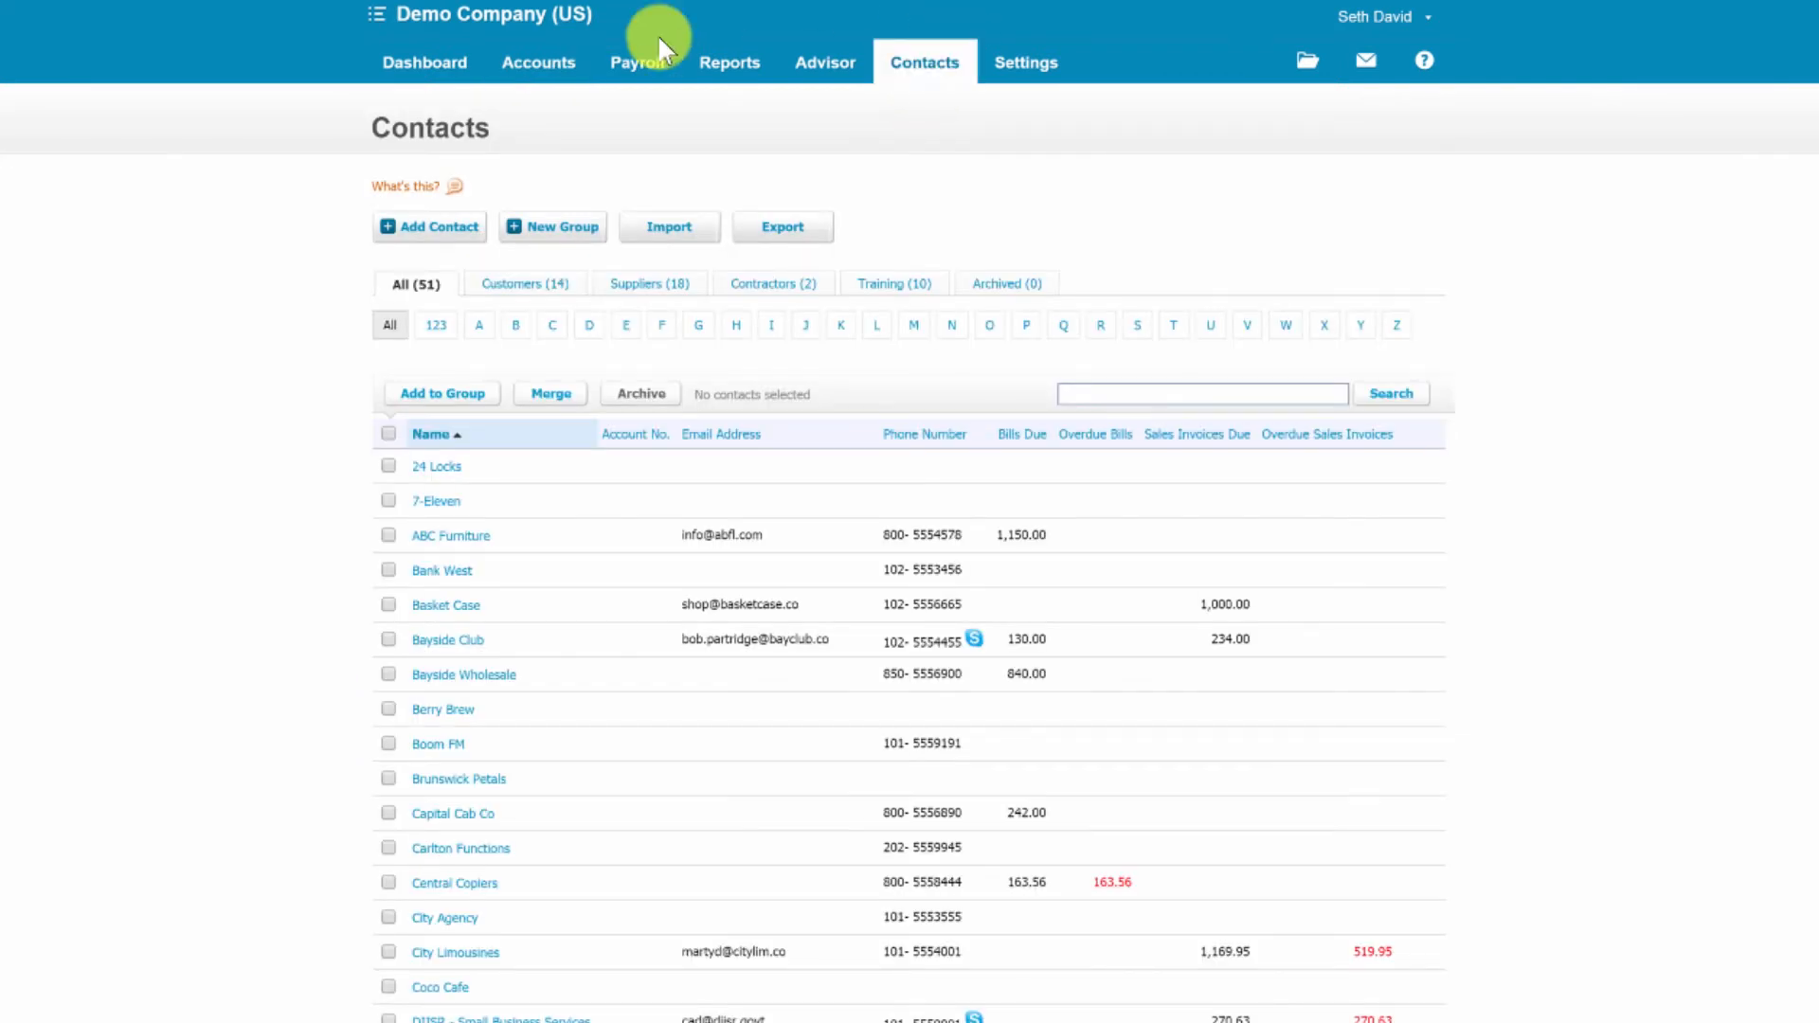
{"action": "left_click", "coordinate": [552, 226]}
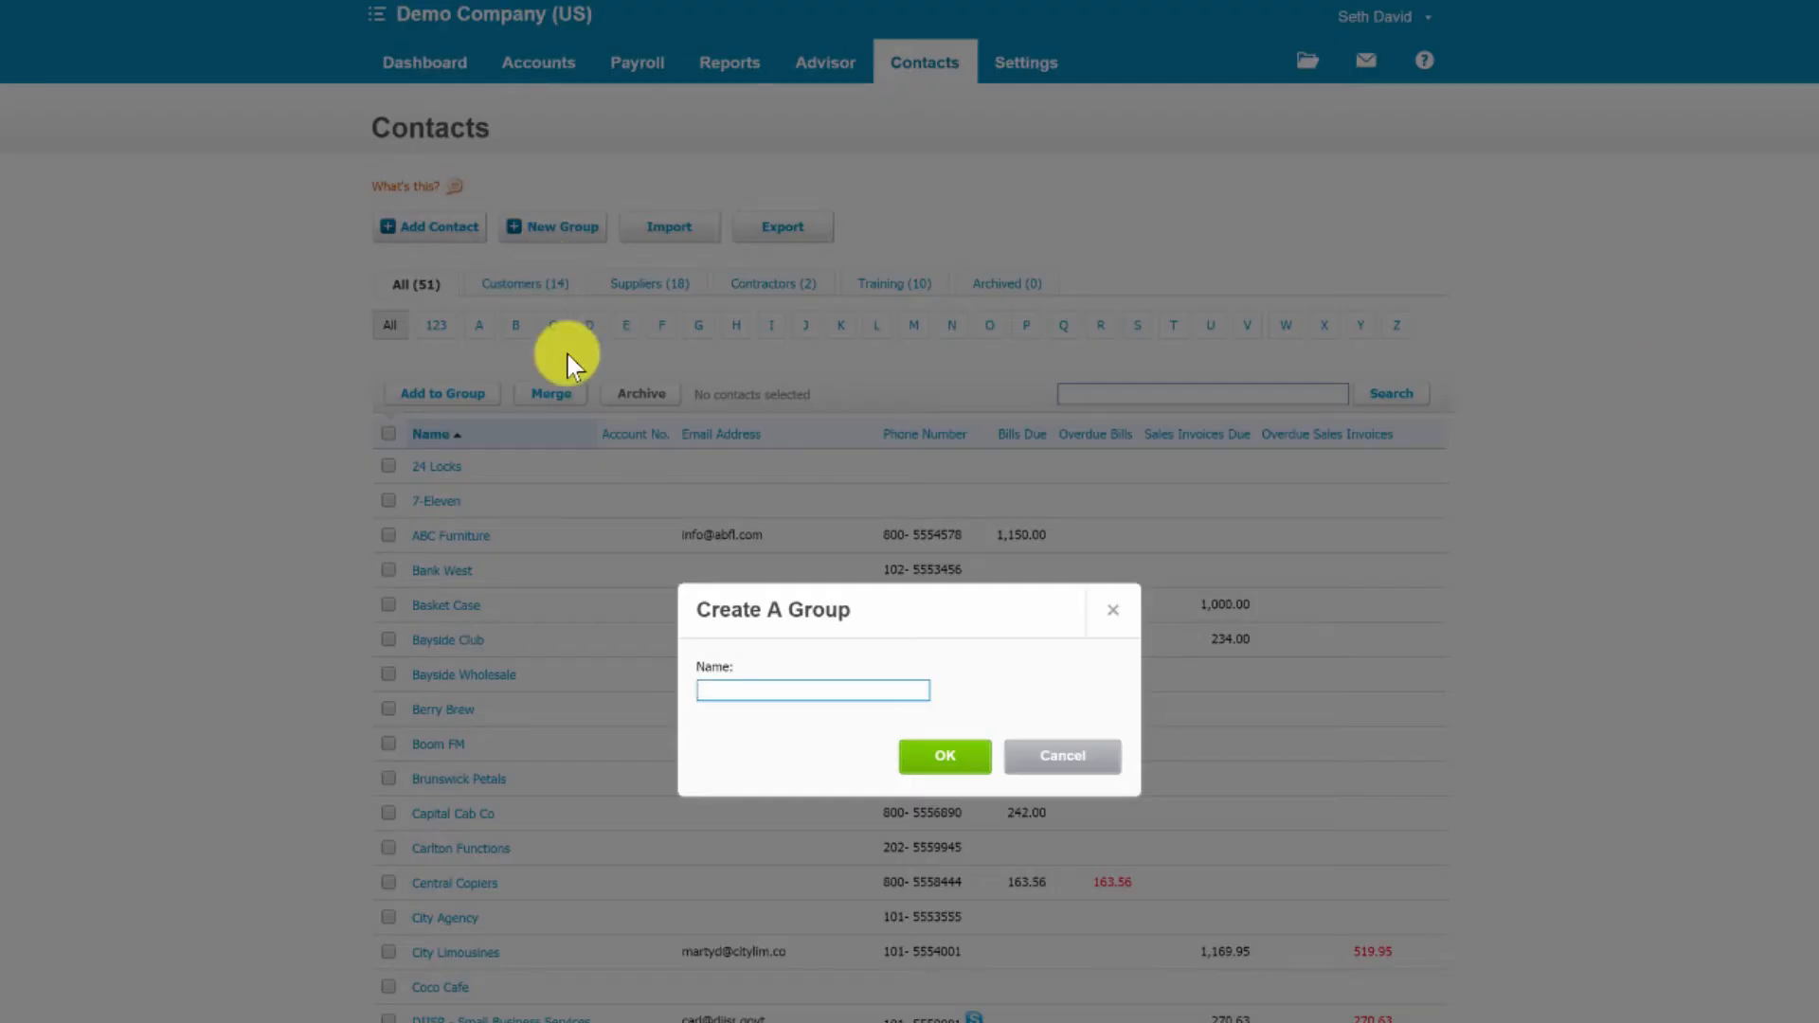
{"action": "left_click", "coordinate": [751, 691]}
{"action": "left_click", "coordinate": [760, 687]}
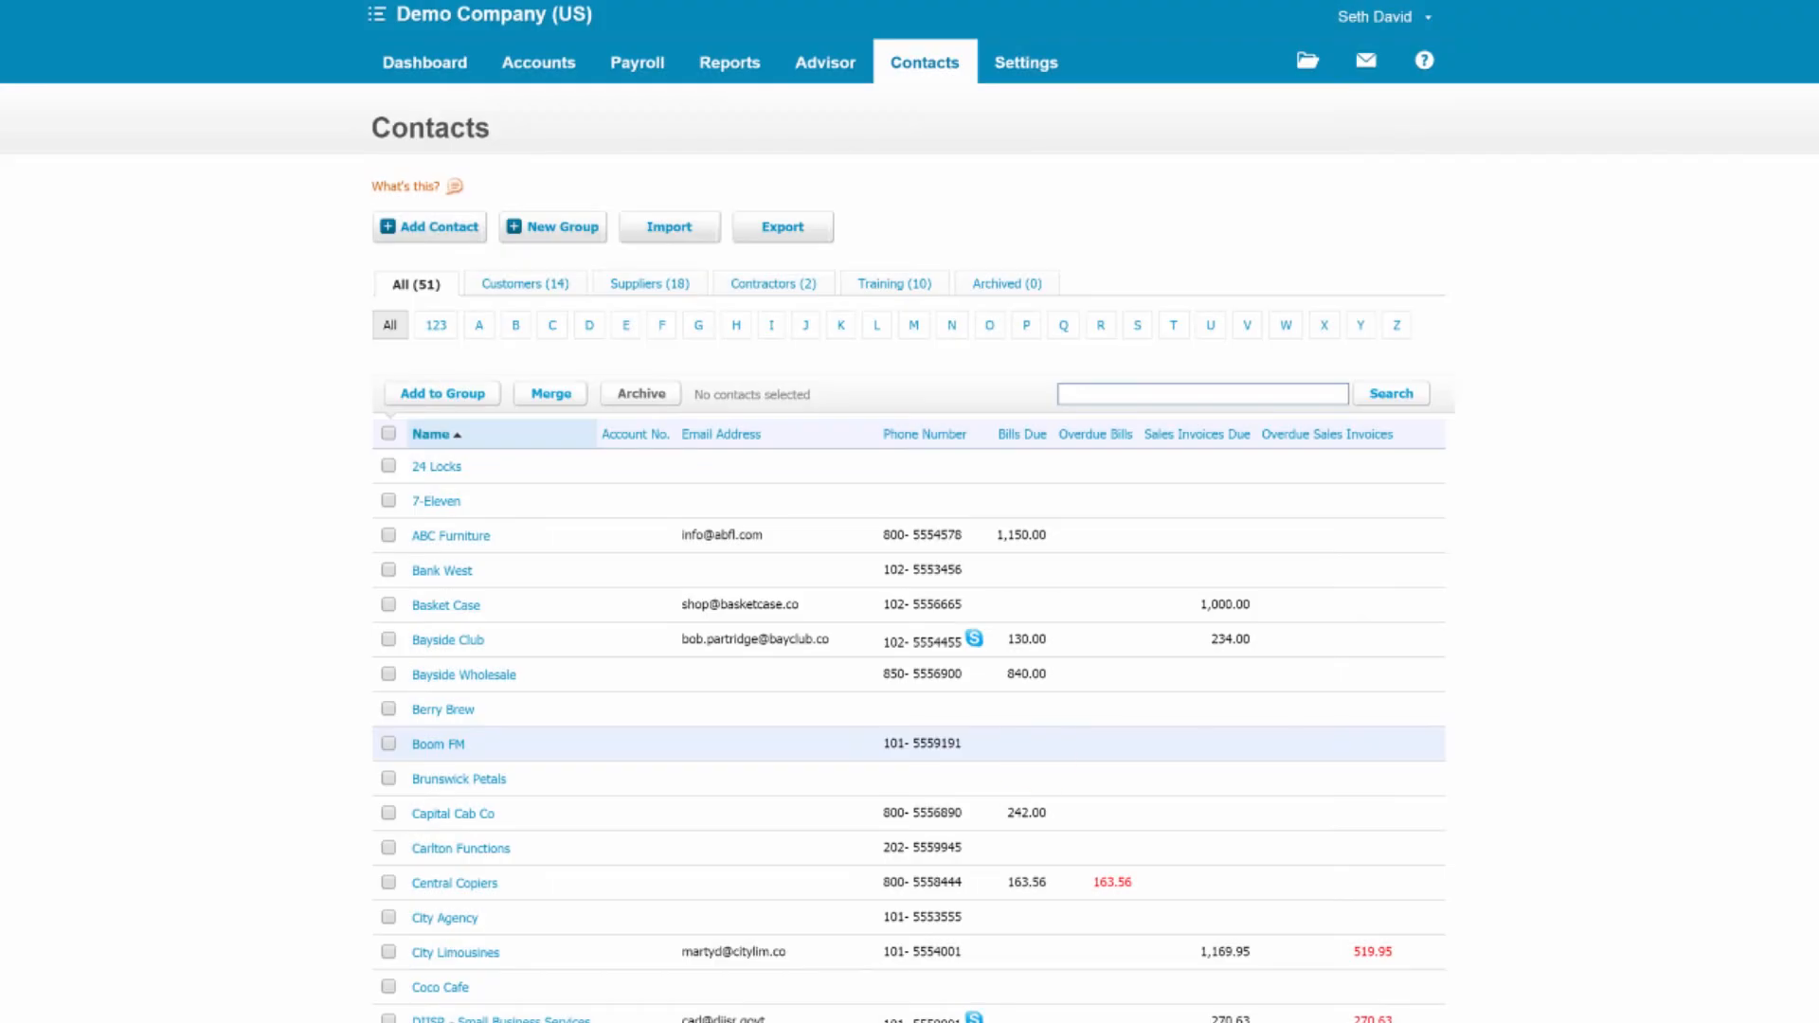
{"action": "left_click", "coordinate": [1045, 769]}
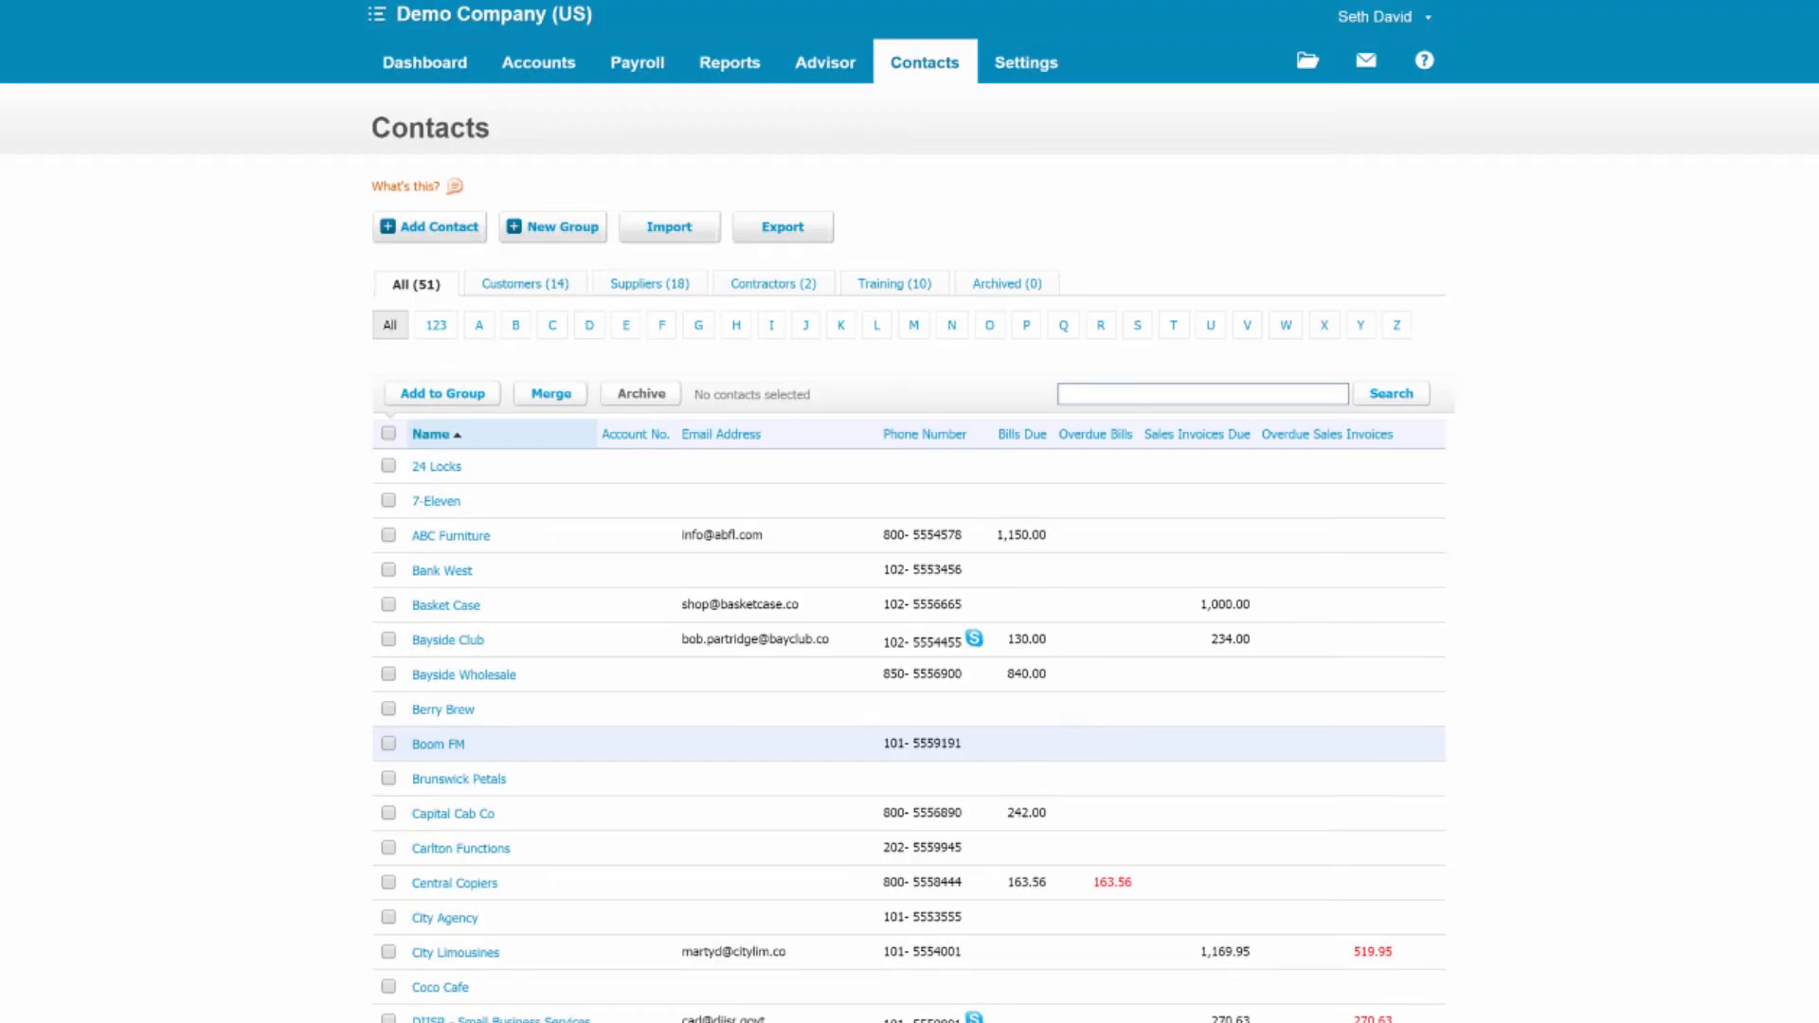
Start a new tracking category in the general settings and name it Customers
{"action": "left_click", "coordinate": [1026, 65]}
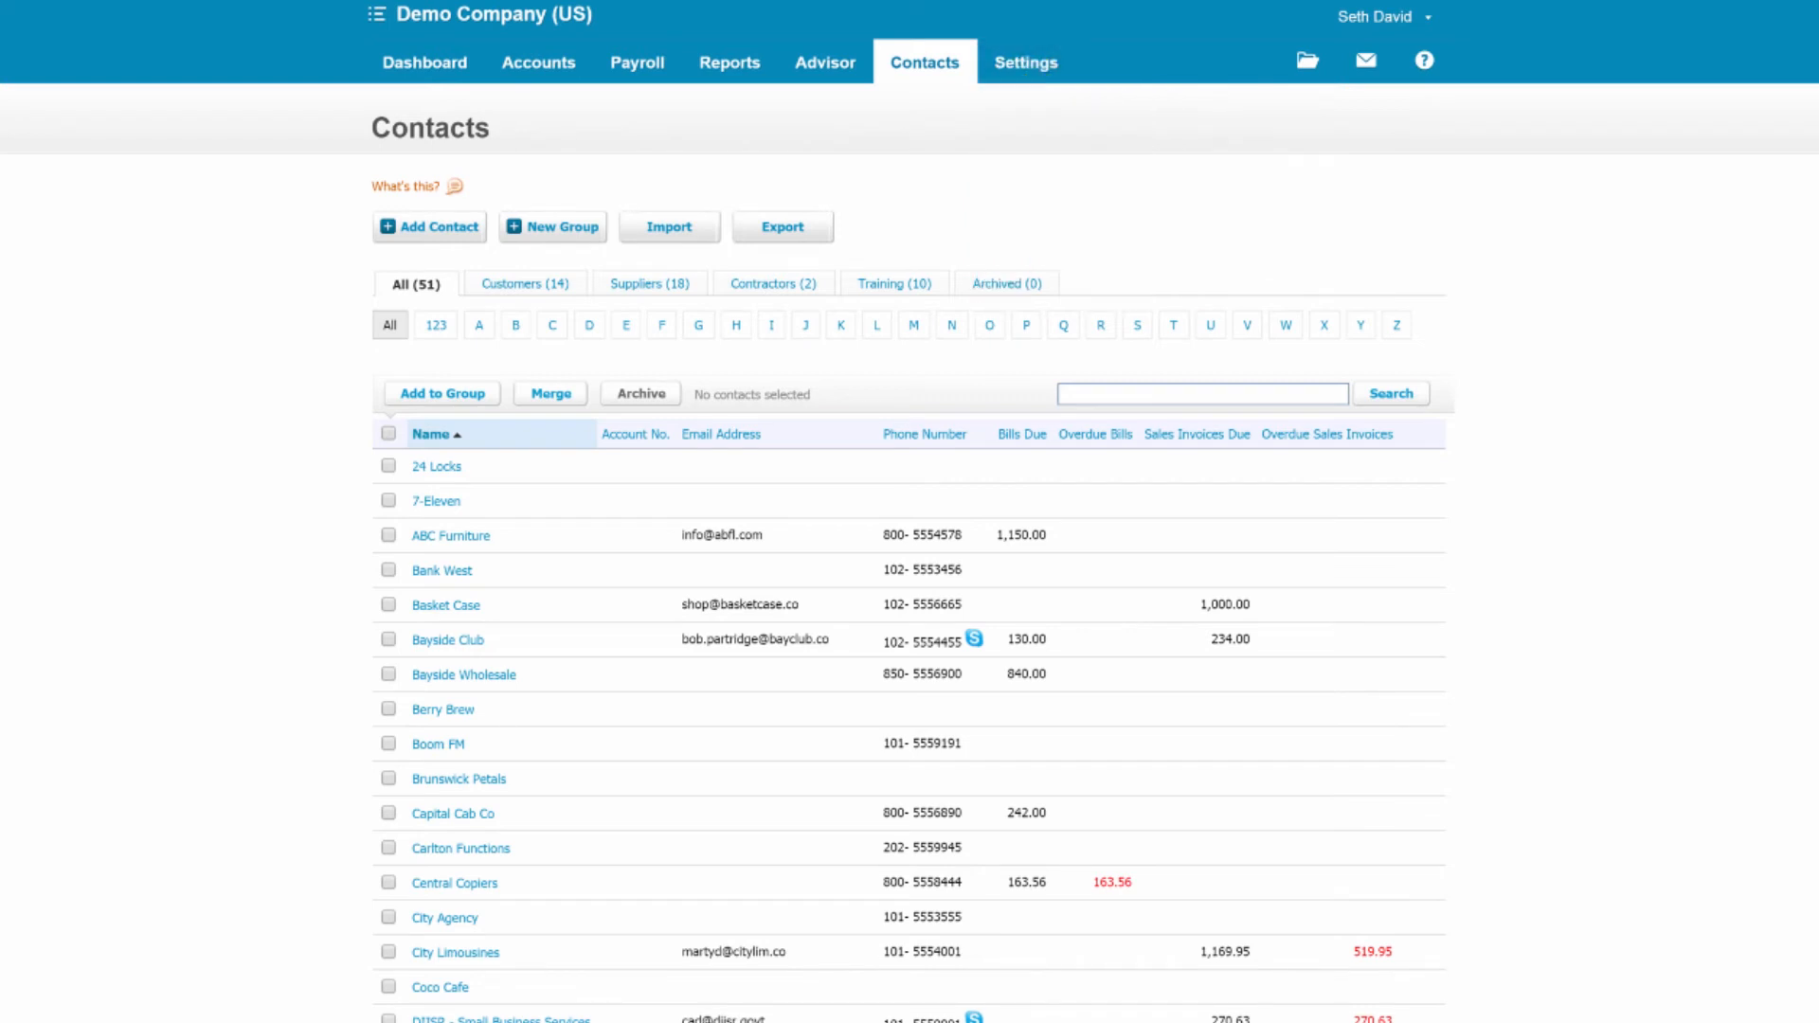
{"action": "left_click", "coordinate": [1009, 120]}
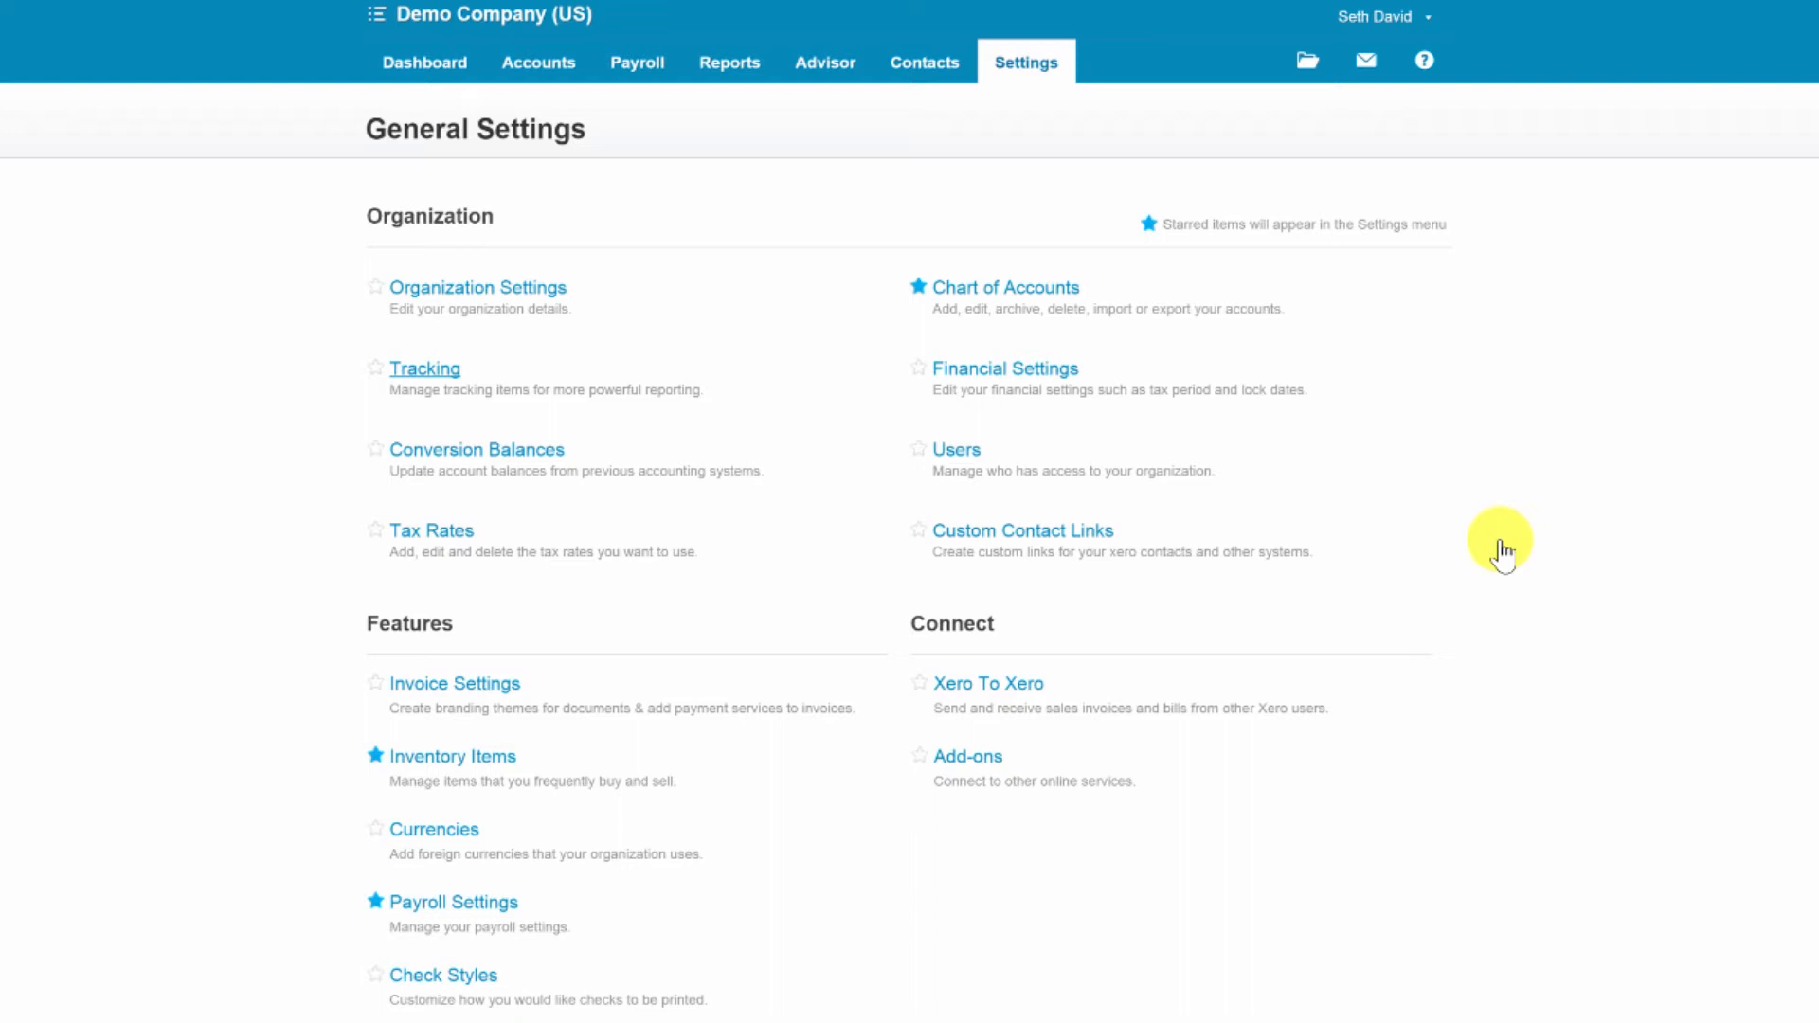
{"action": "left_click", "coordinate": [426, 368]}
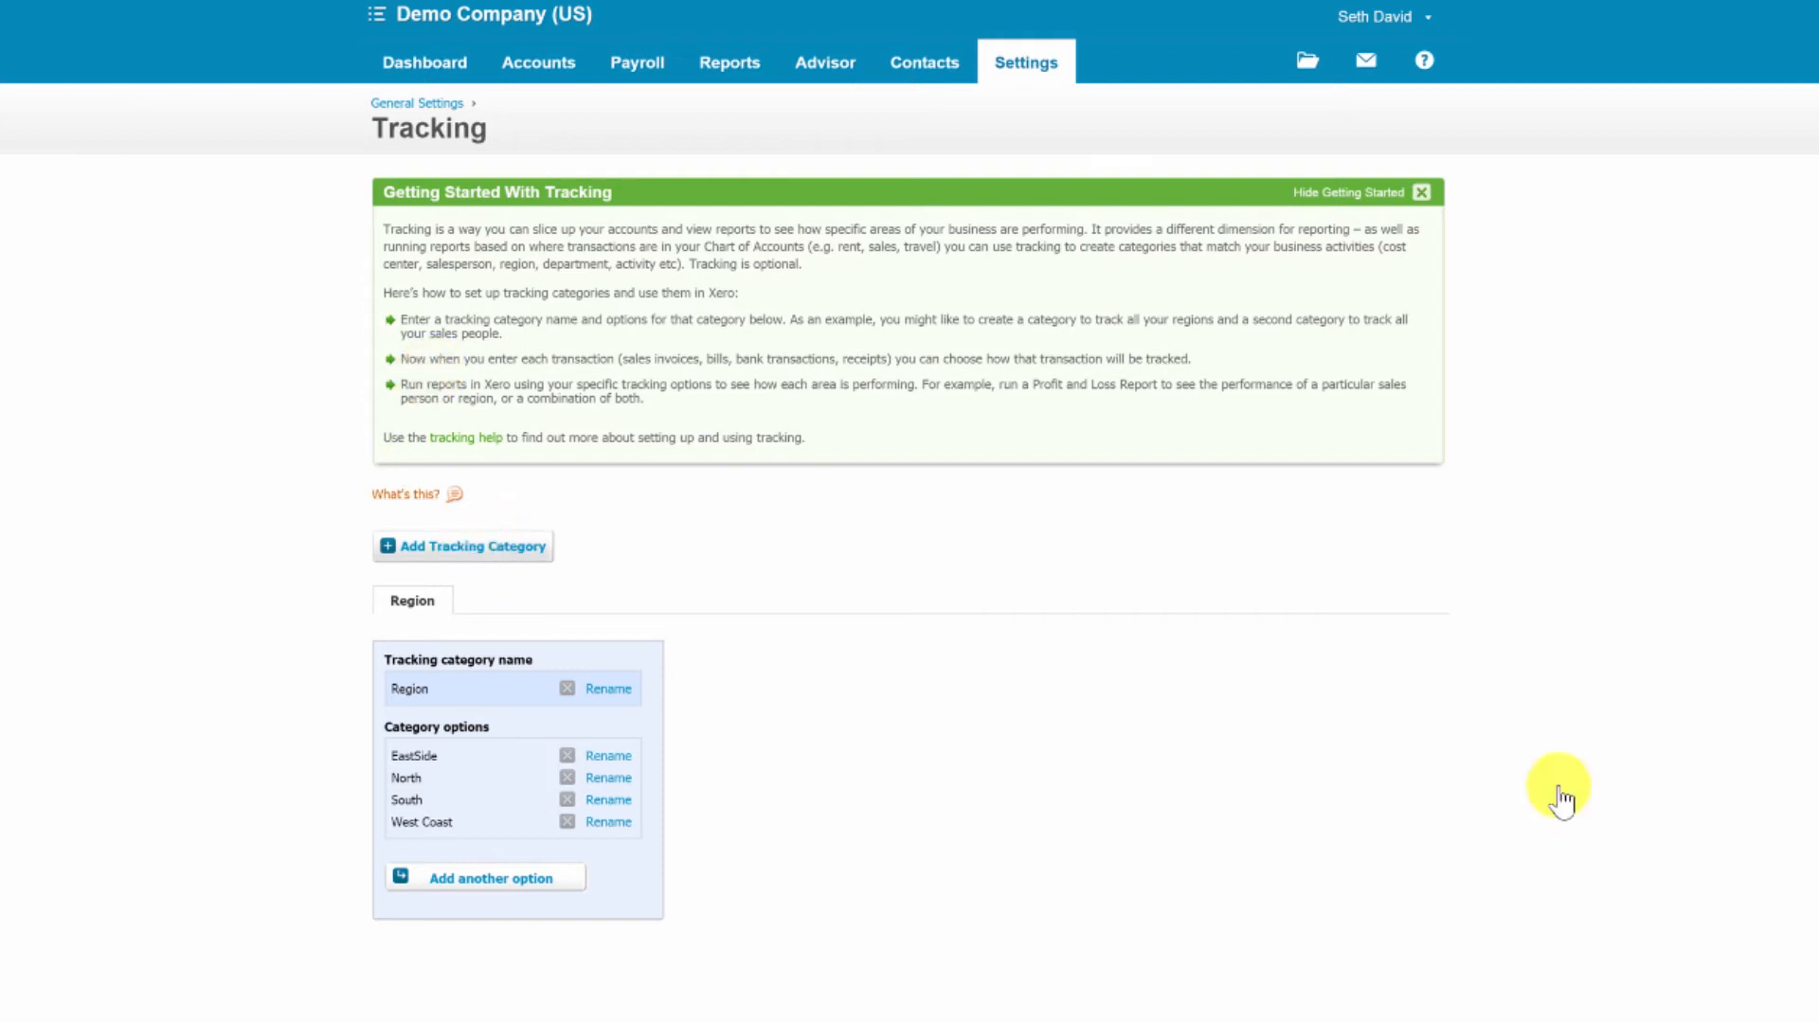
{"action": "double_click", "coordinate": [458, 696]}
{"action": "type", "text": "Customers"}
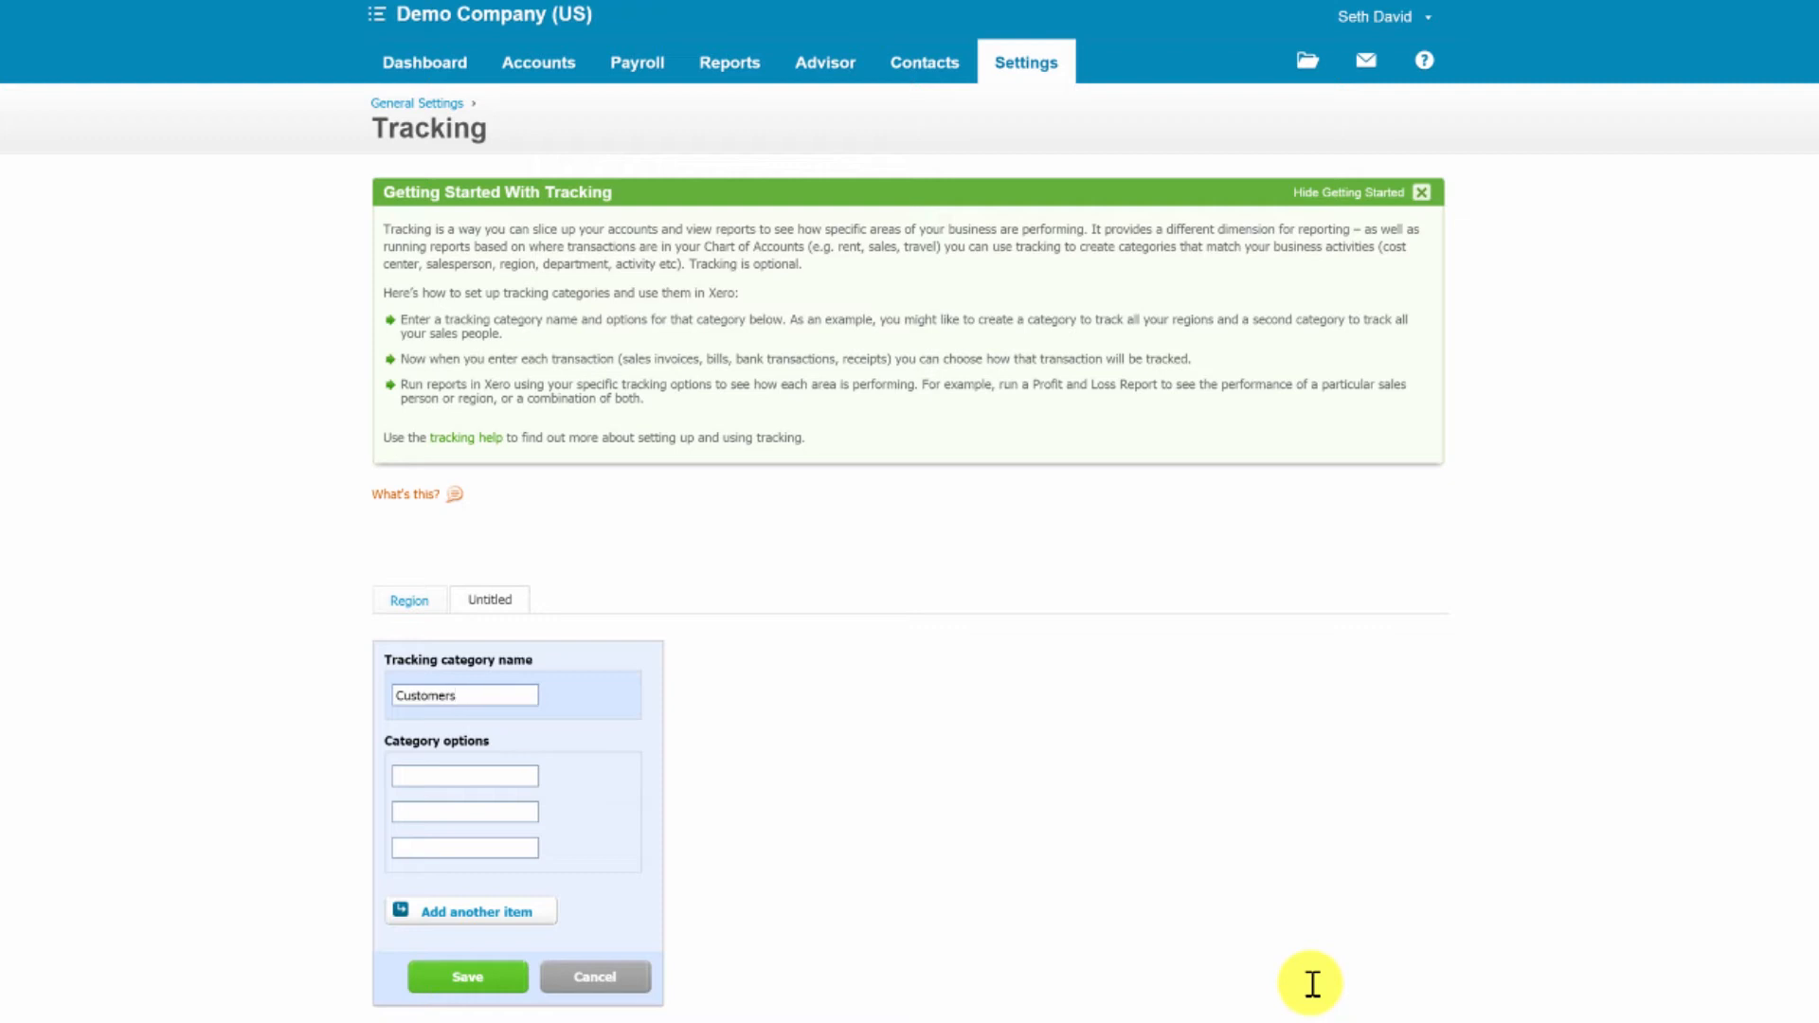
Change the new tracking category's name to Projects
{"action": "left_click", "coordinate": [426, 775]}
{"action": "double_click", "coordinate": [460, 696]}
{"action": "type", "text": "Projectss"}
{"action": "key", "text": "BackSpace"}
{"action": "key", "text": "Tab"}
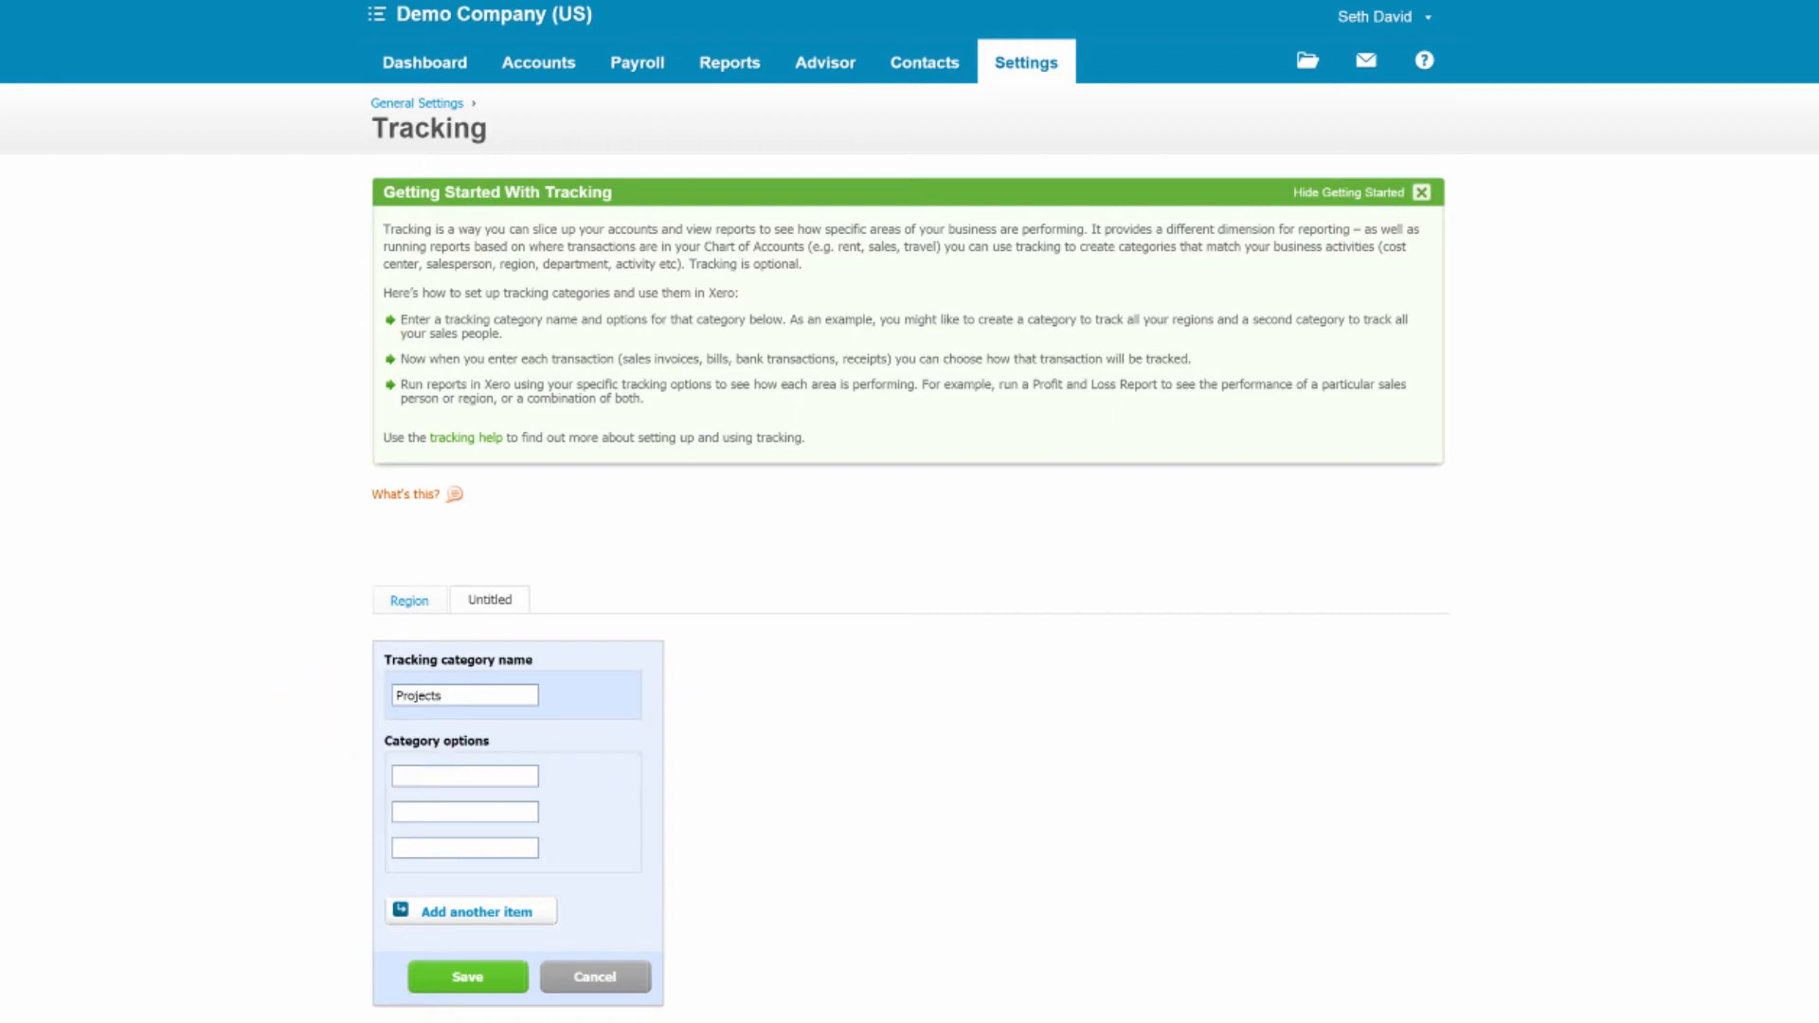
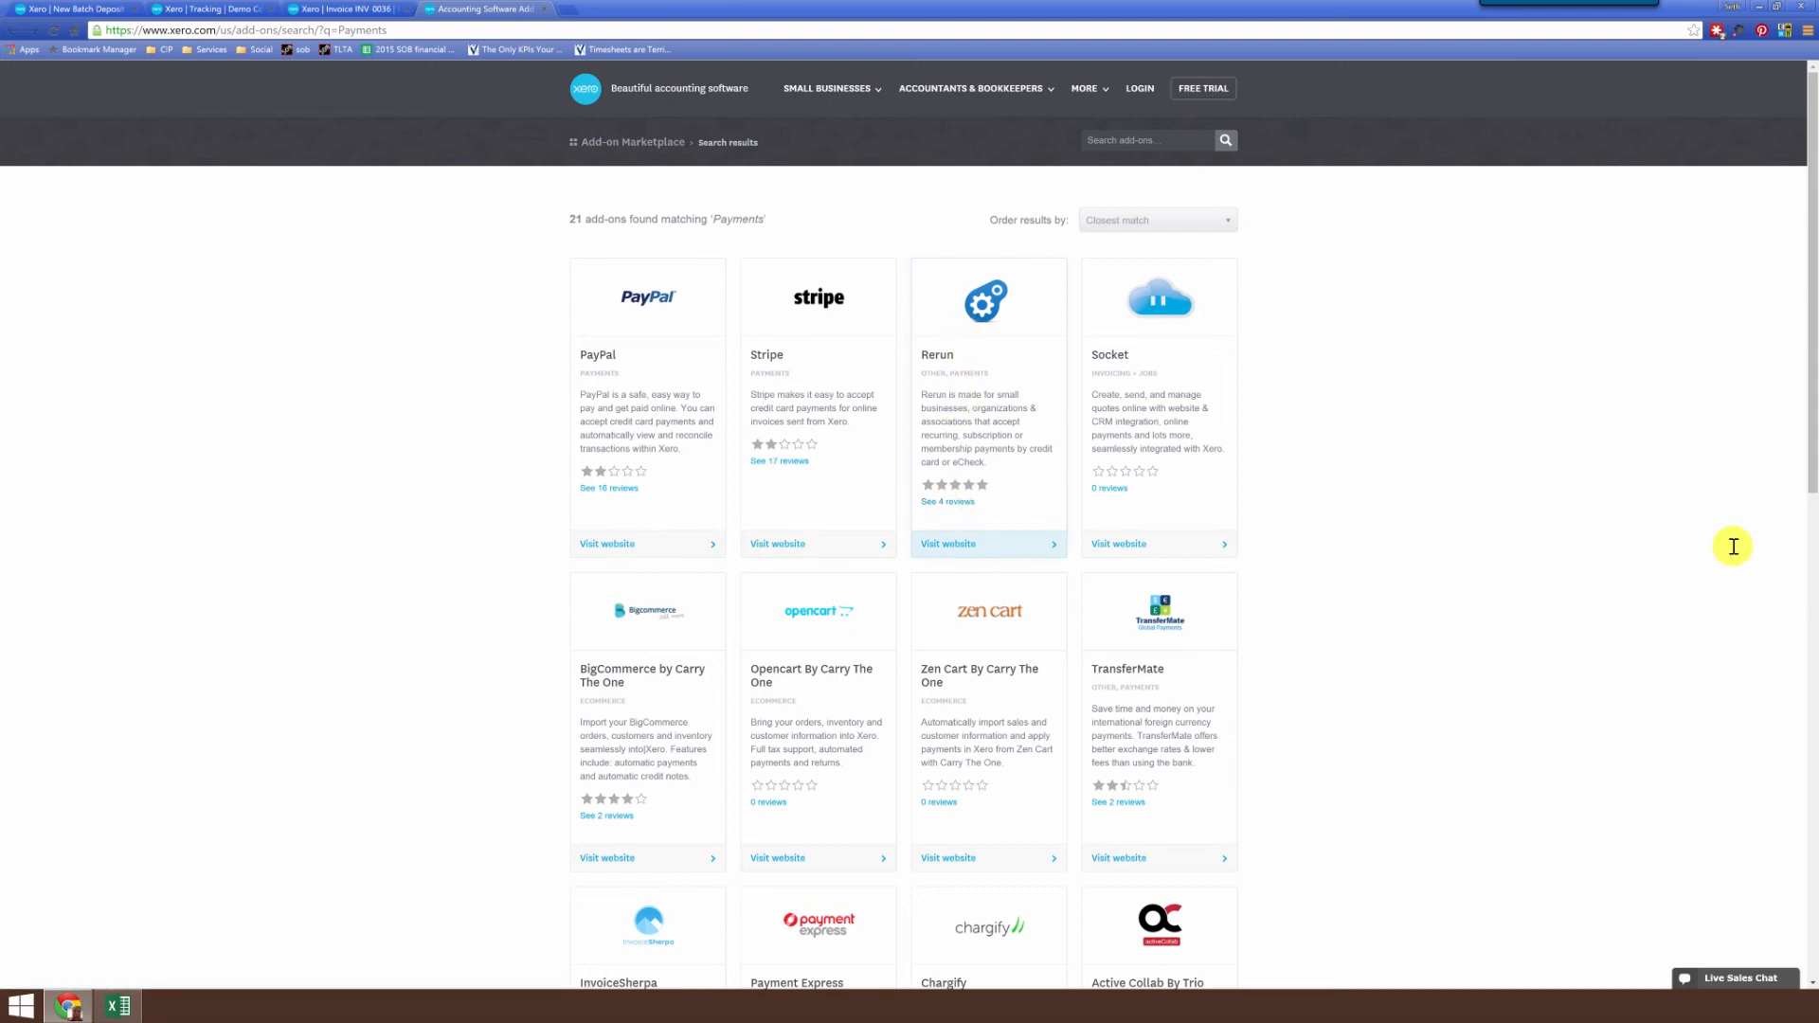
Examine the payment and debtor management add-ons in the Add-on Marketplace search results for Payments
{"action": "scroll", "coordinate": [422, 514], "scroll_direction": "down", "scroll_amount": 5}
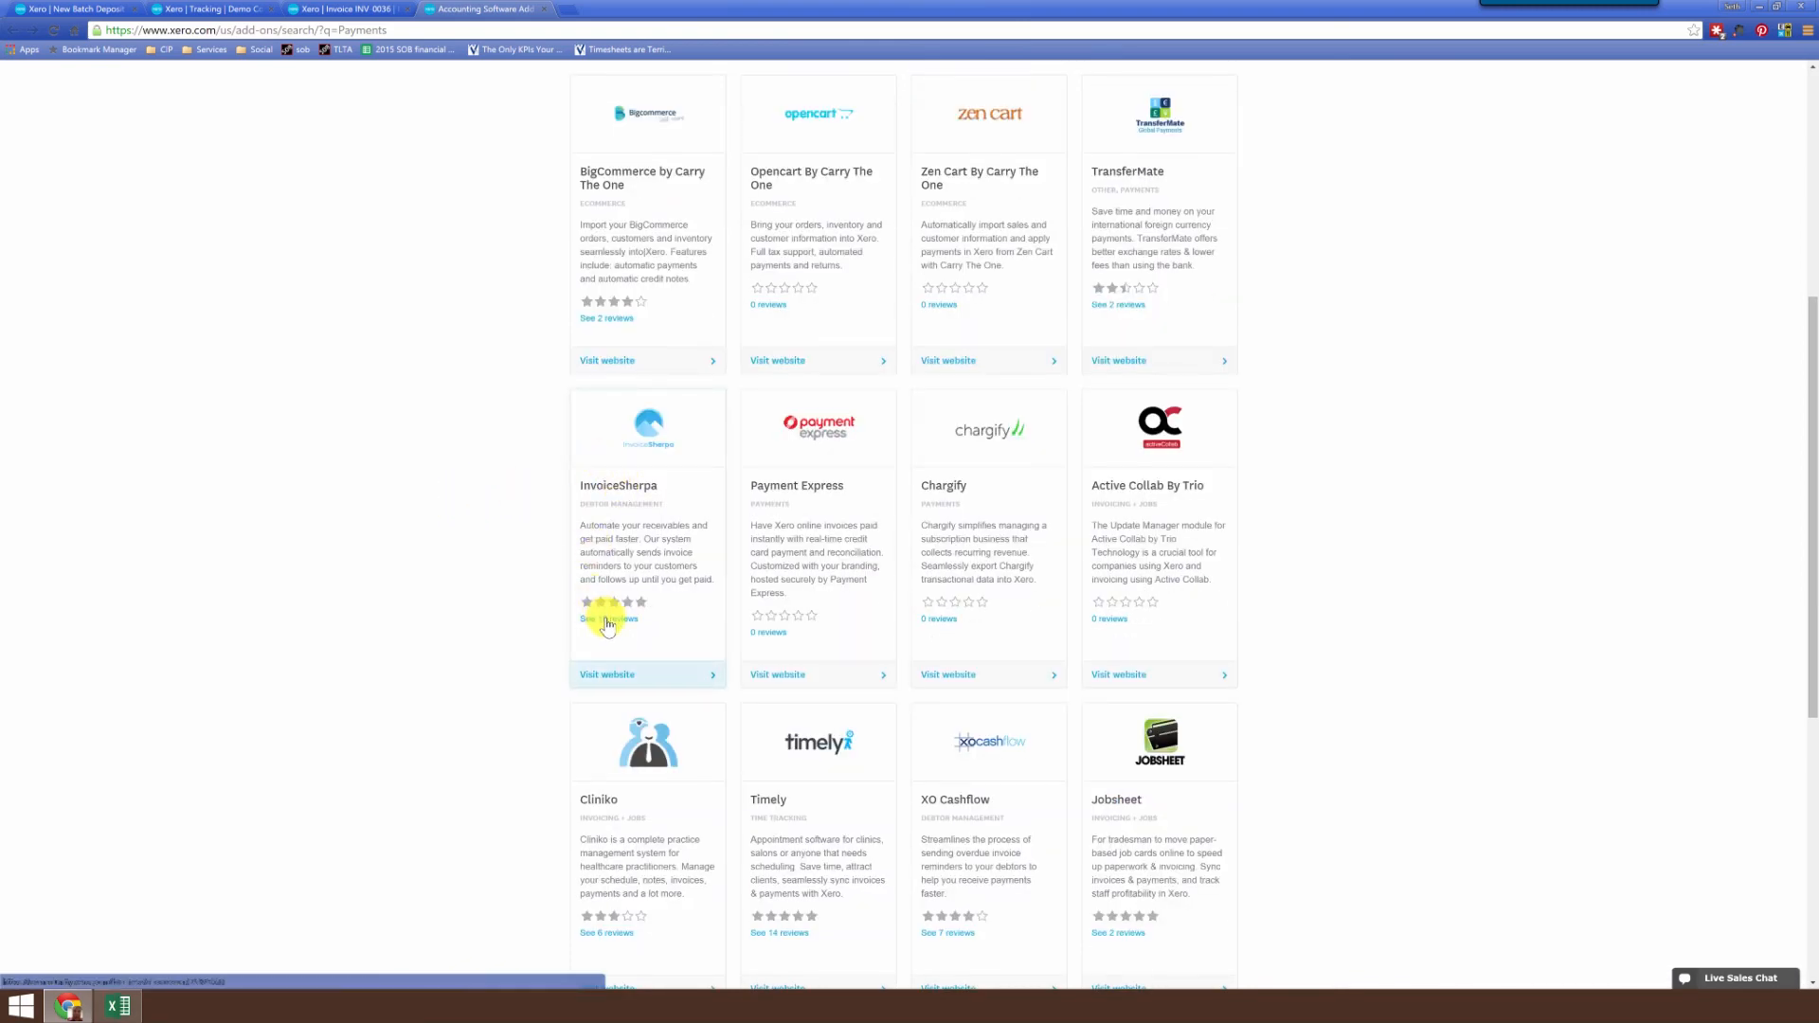
{"action": "scroll", "coordinate": [607, 624], "scroll_direction": "up", "scroll_amount": 5}
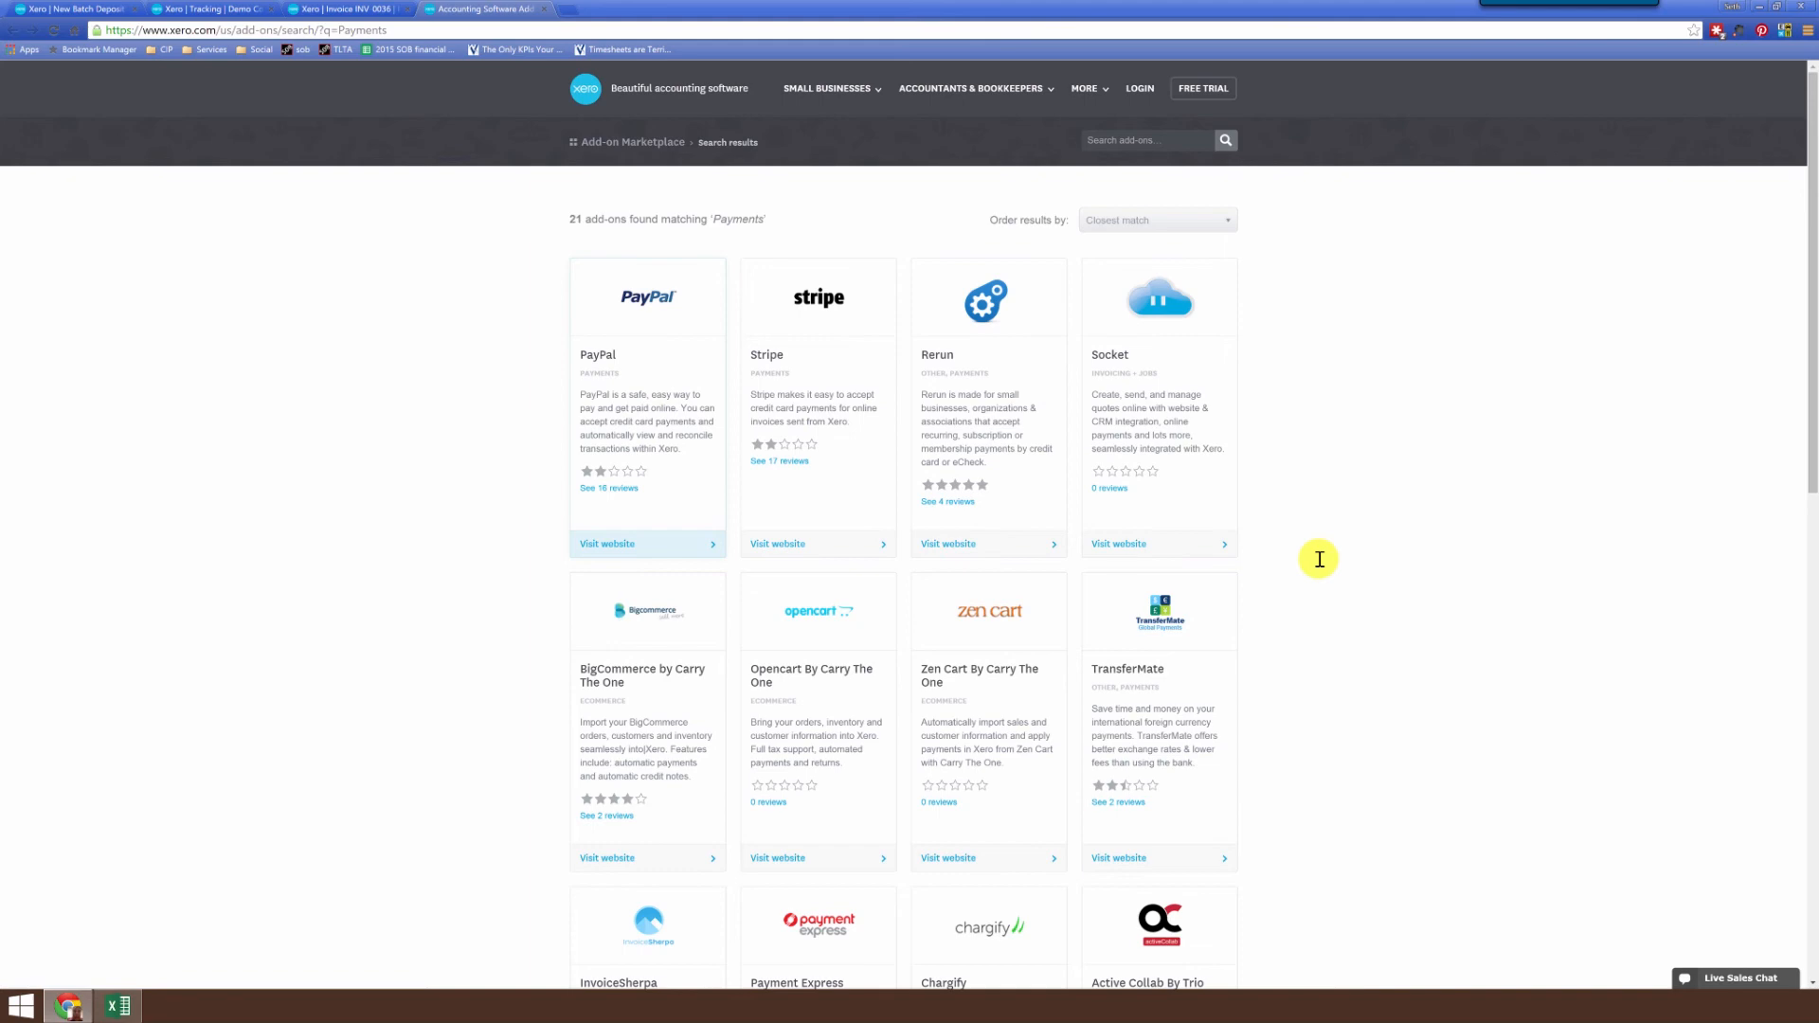
{"action": "scroll", "coordinate": [702, 467], "scroll_direction": "down", "scroll_amount": 4}
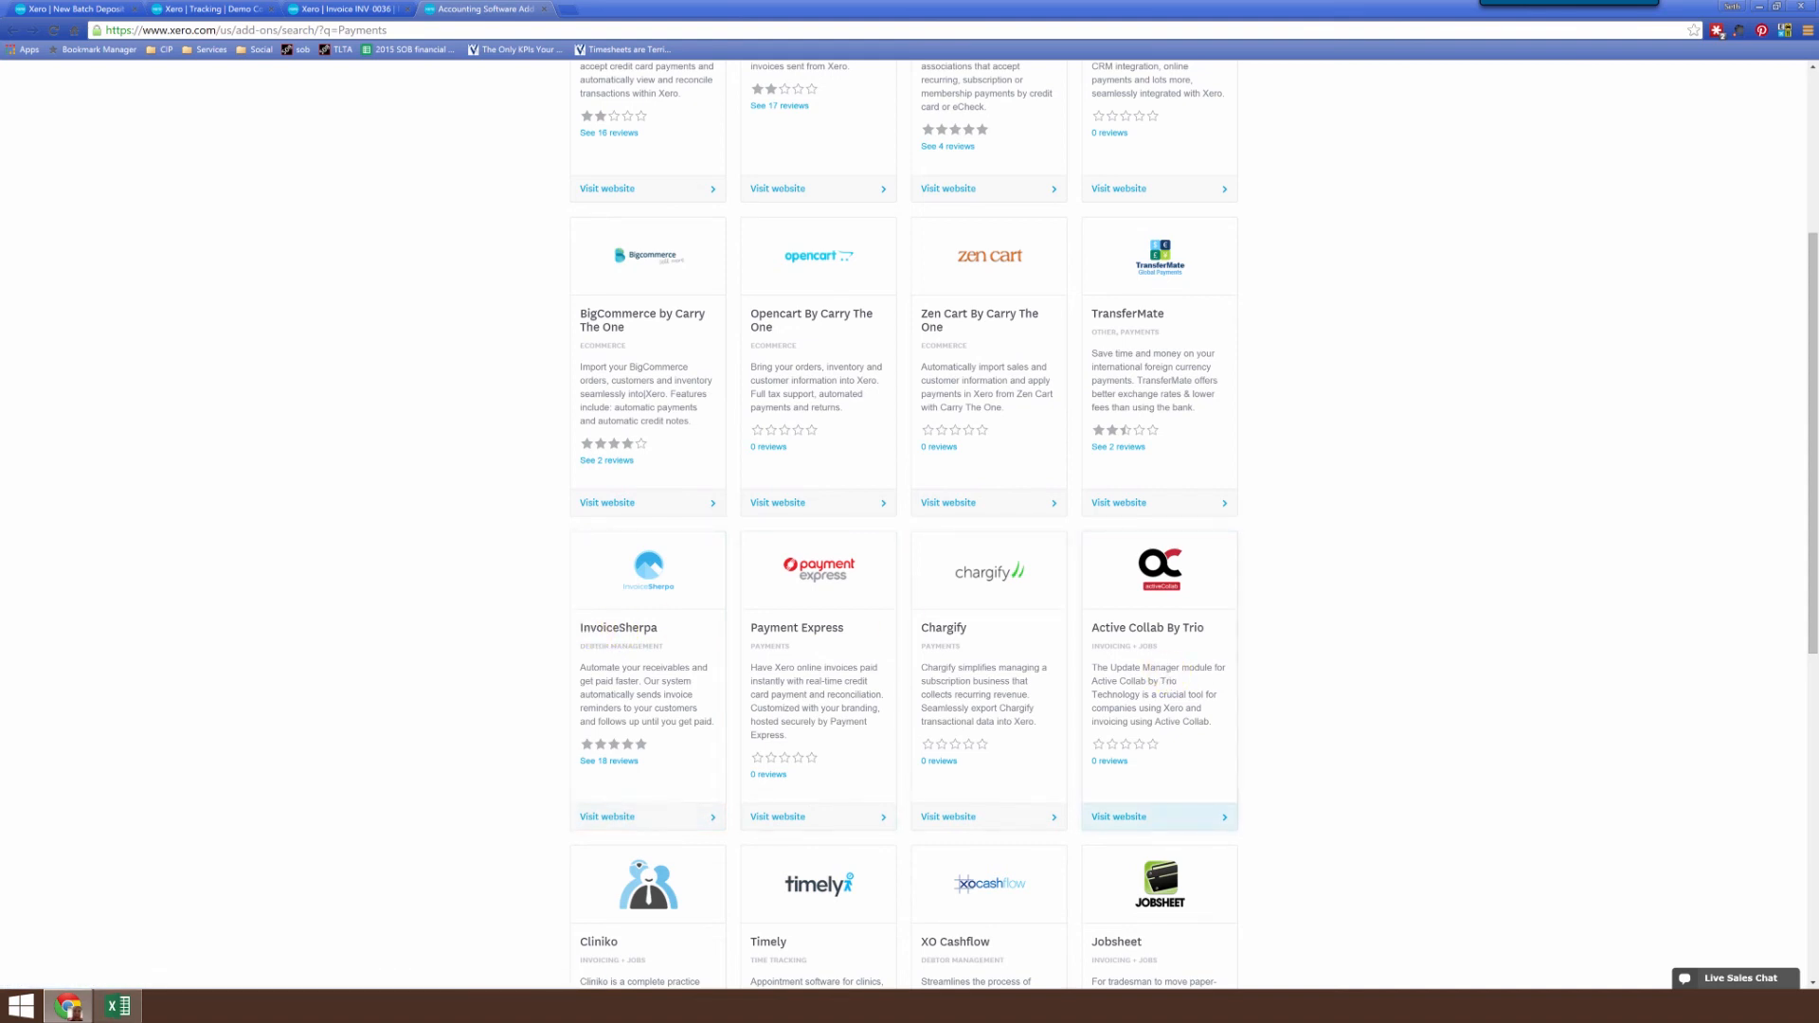
{"action": "scroll", "coordinate": [1165, 670], "scroll_direction": "down", "scroll_amount": 1}
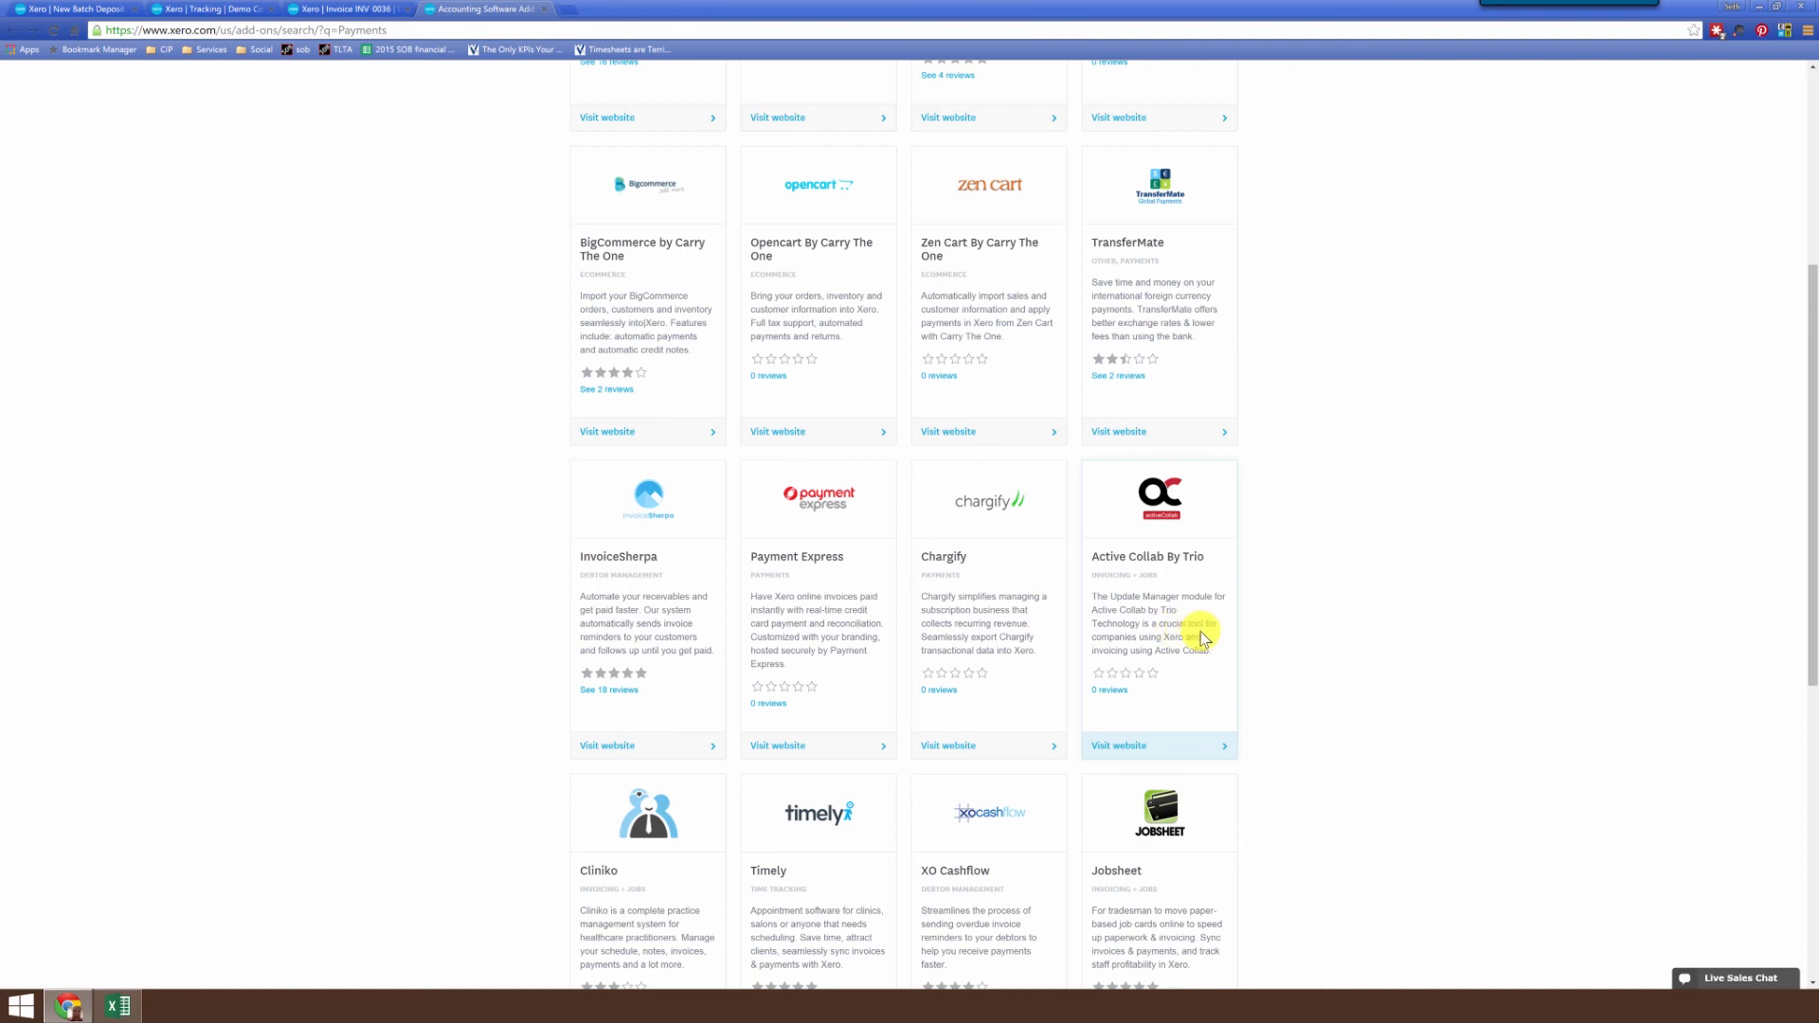
{"action": "scroll", "coordinate": [1201, 636], "scroll_direction": "up", "scroll_amount": 5}
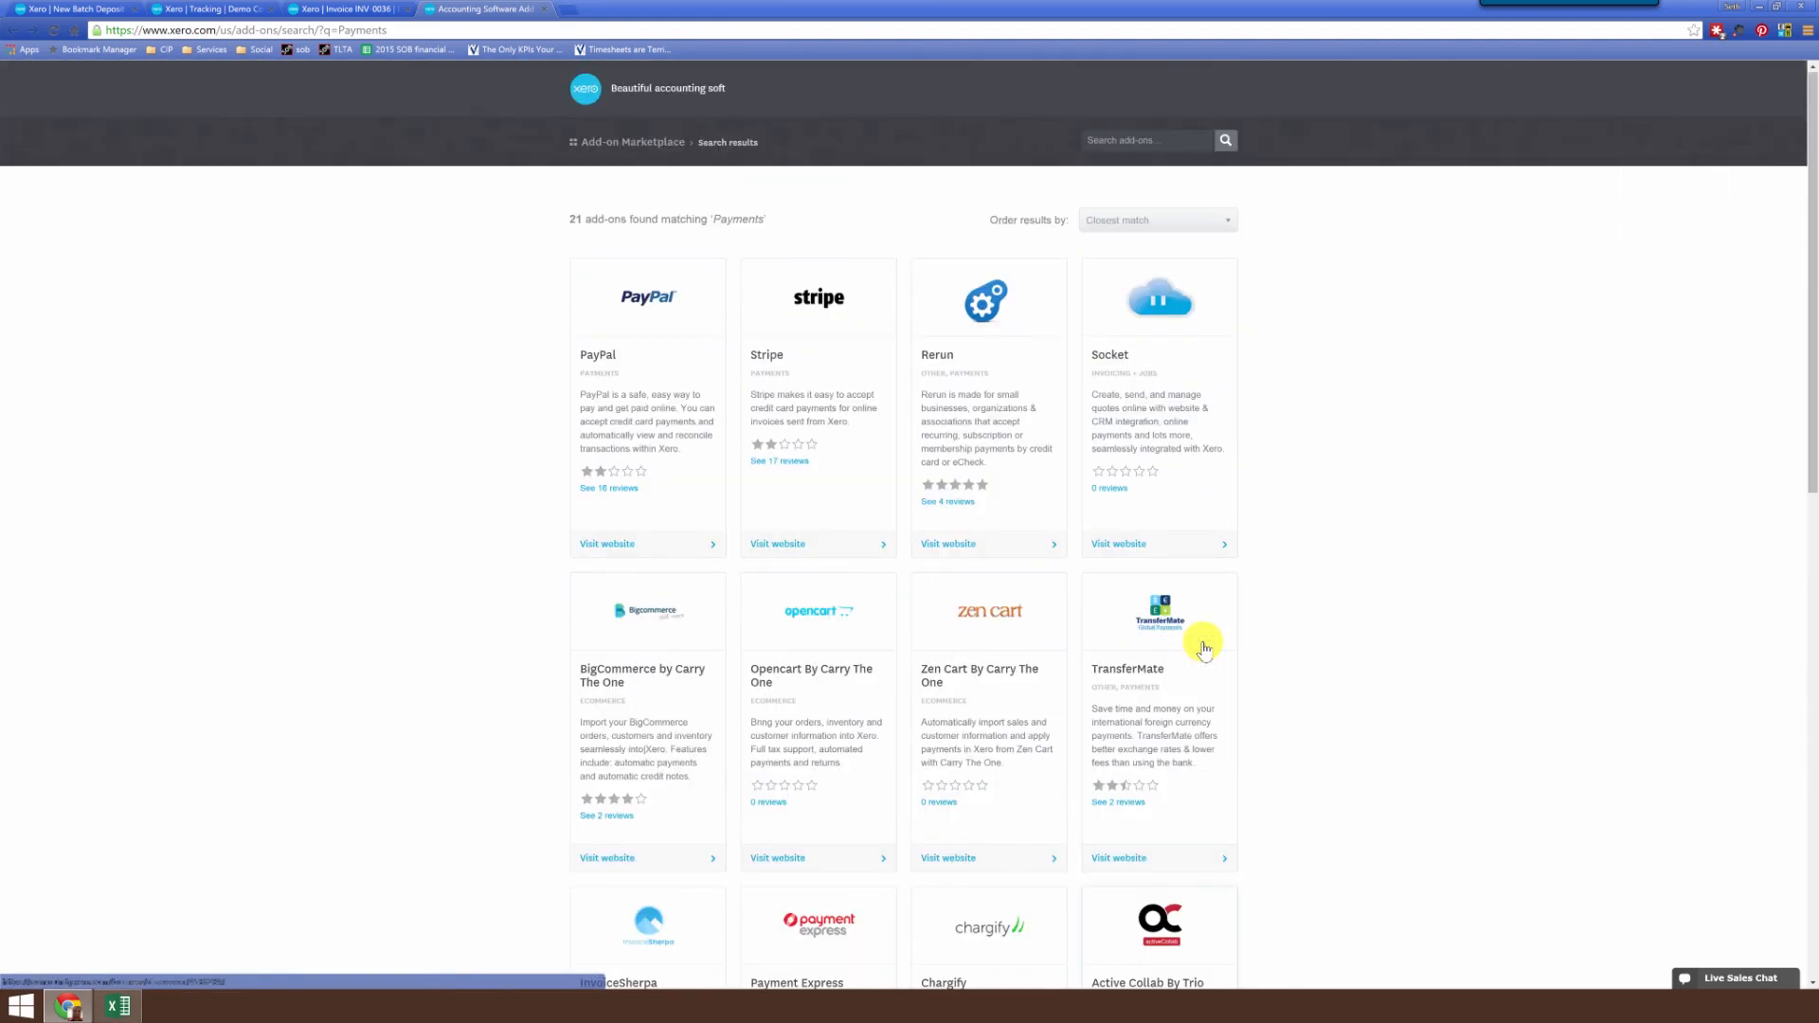
{"action": "scroll", "coordinate": [1202, 639], "scroll_direction": "down", "scroll_amount": 4}
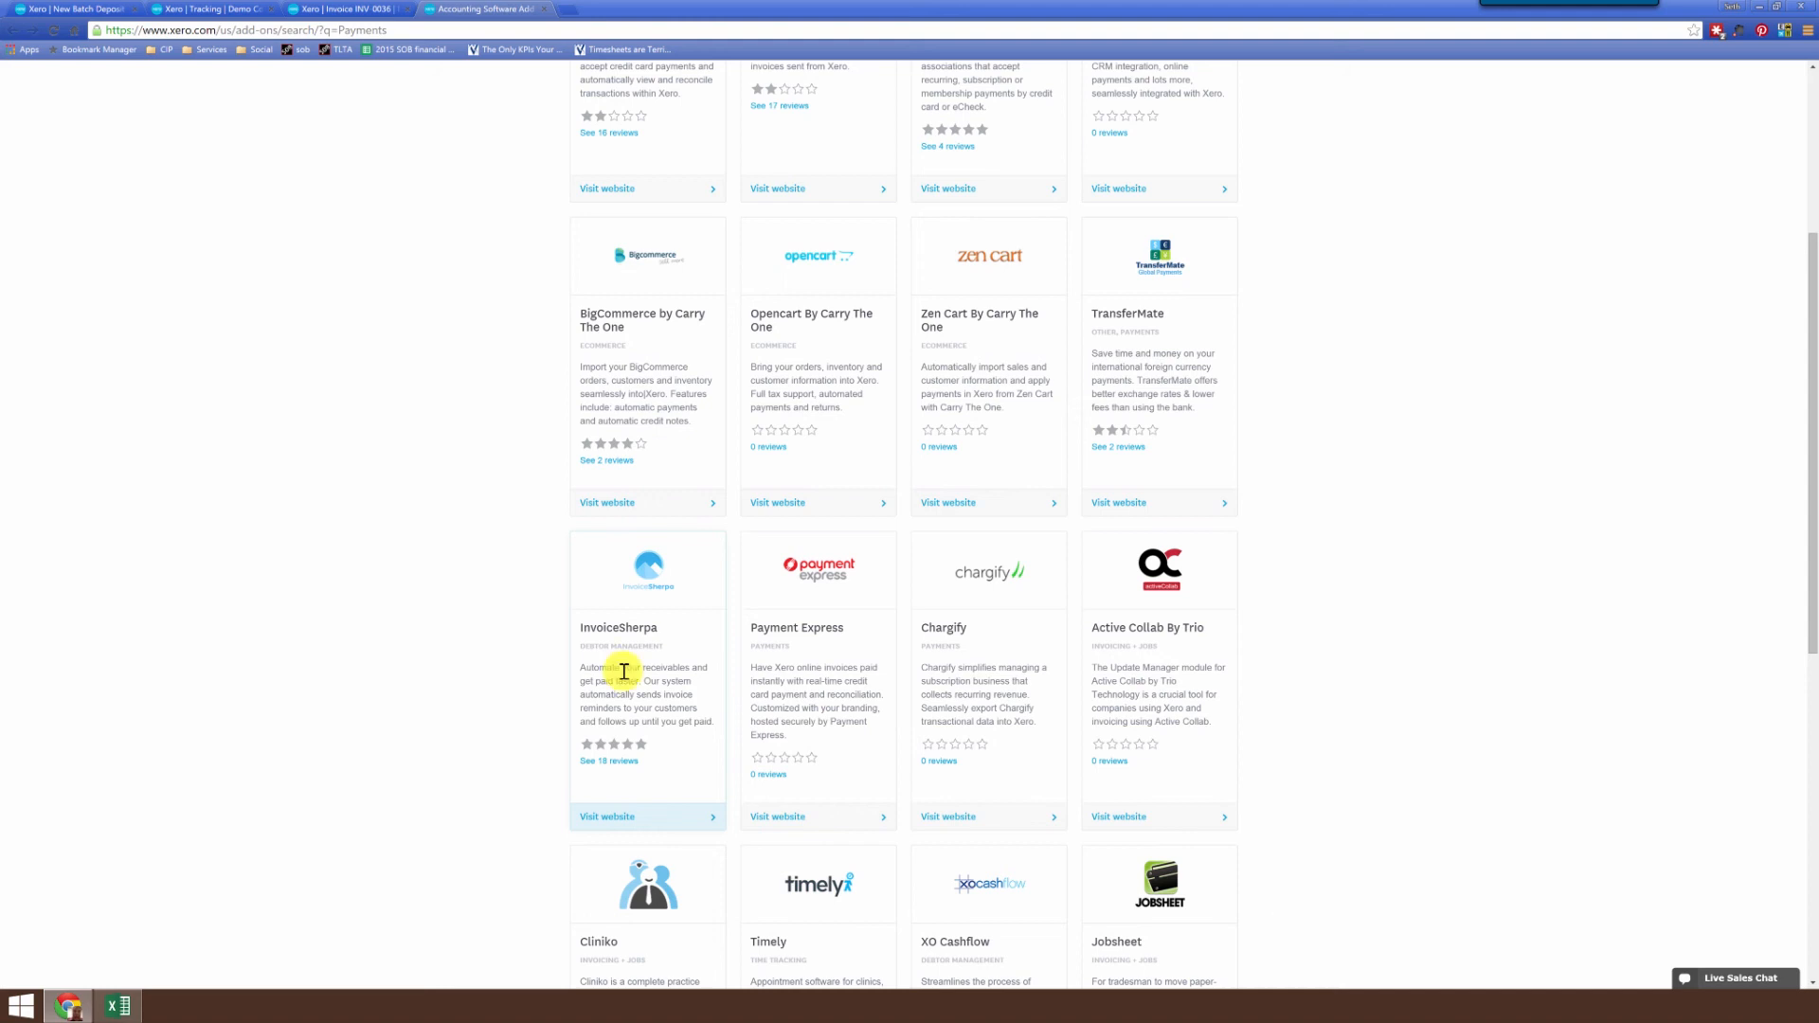
{"action": "scroll", "coordinate": [532, 625], "scroll_direction": "up", "scroll_amount": 4}
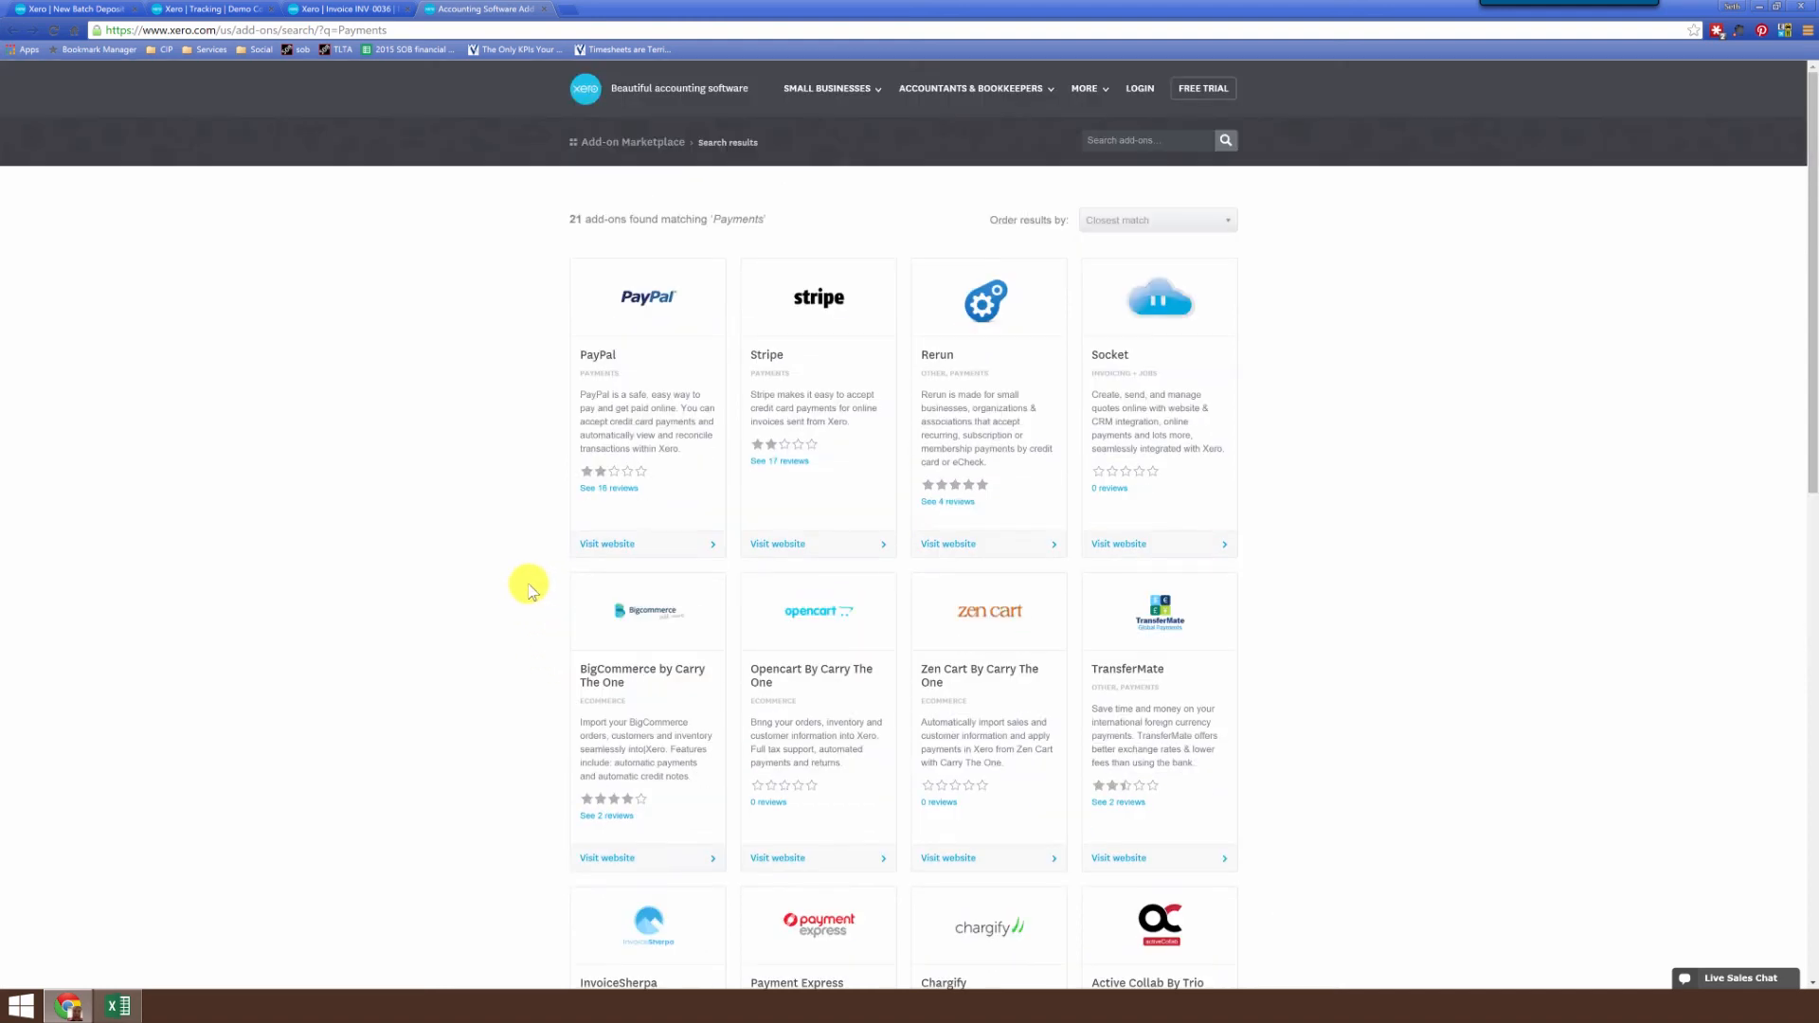